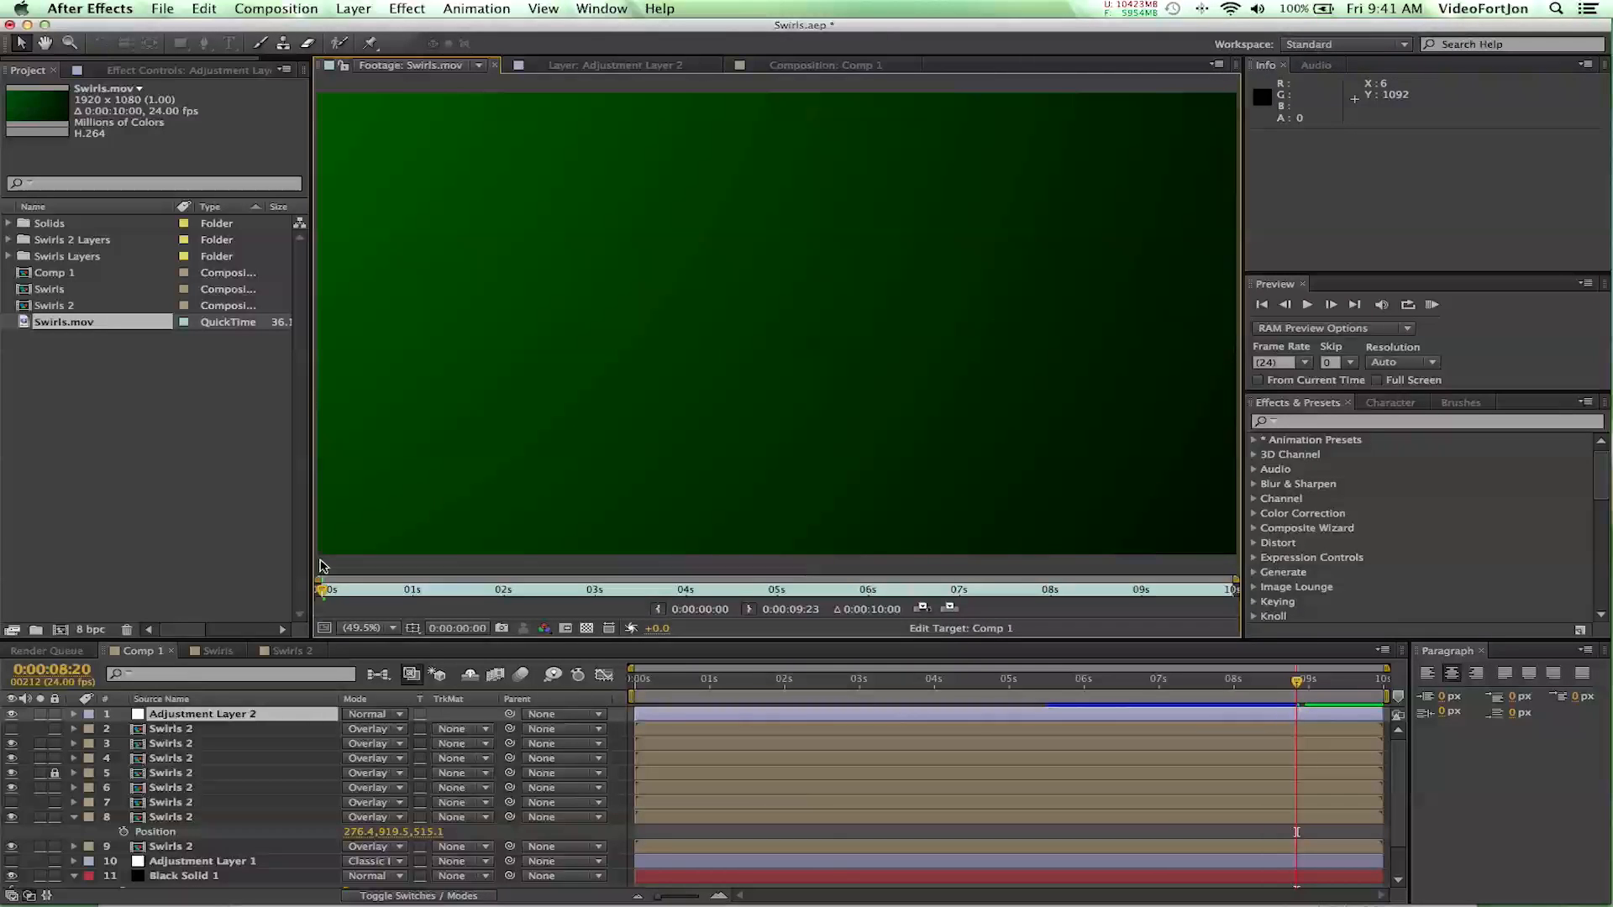
- Play the Swirls.mov footage to preview the finished swirl animation, and stop playback partway through
key("space")
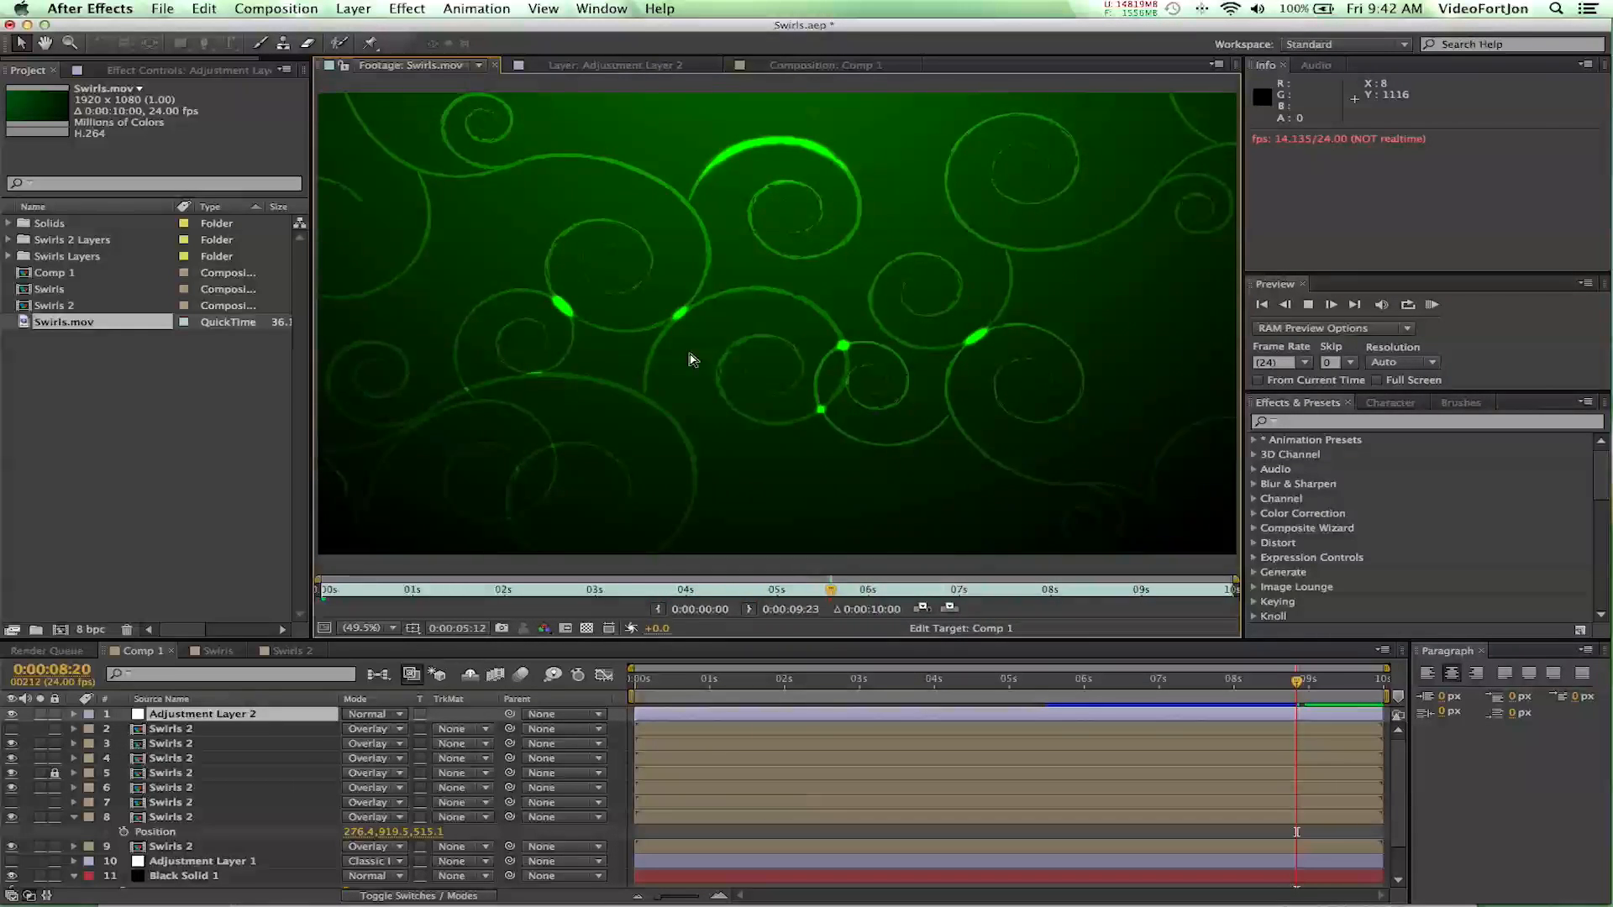
key("space")
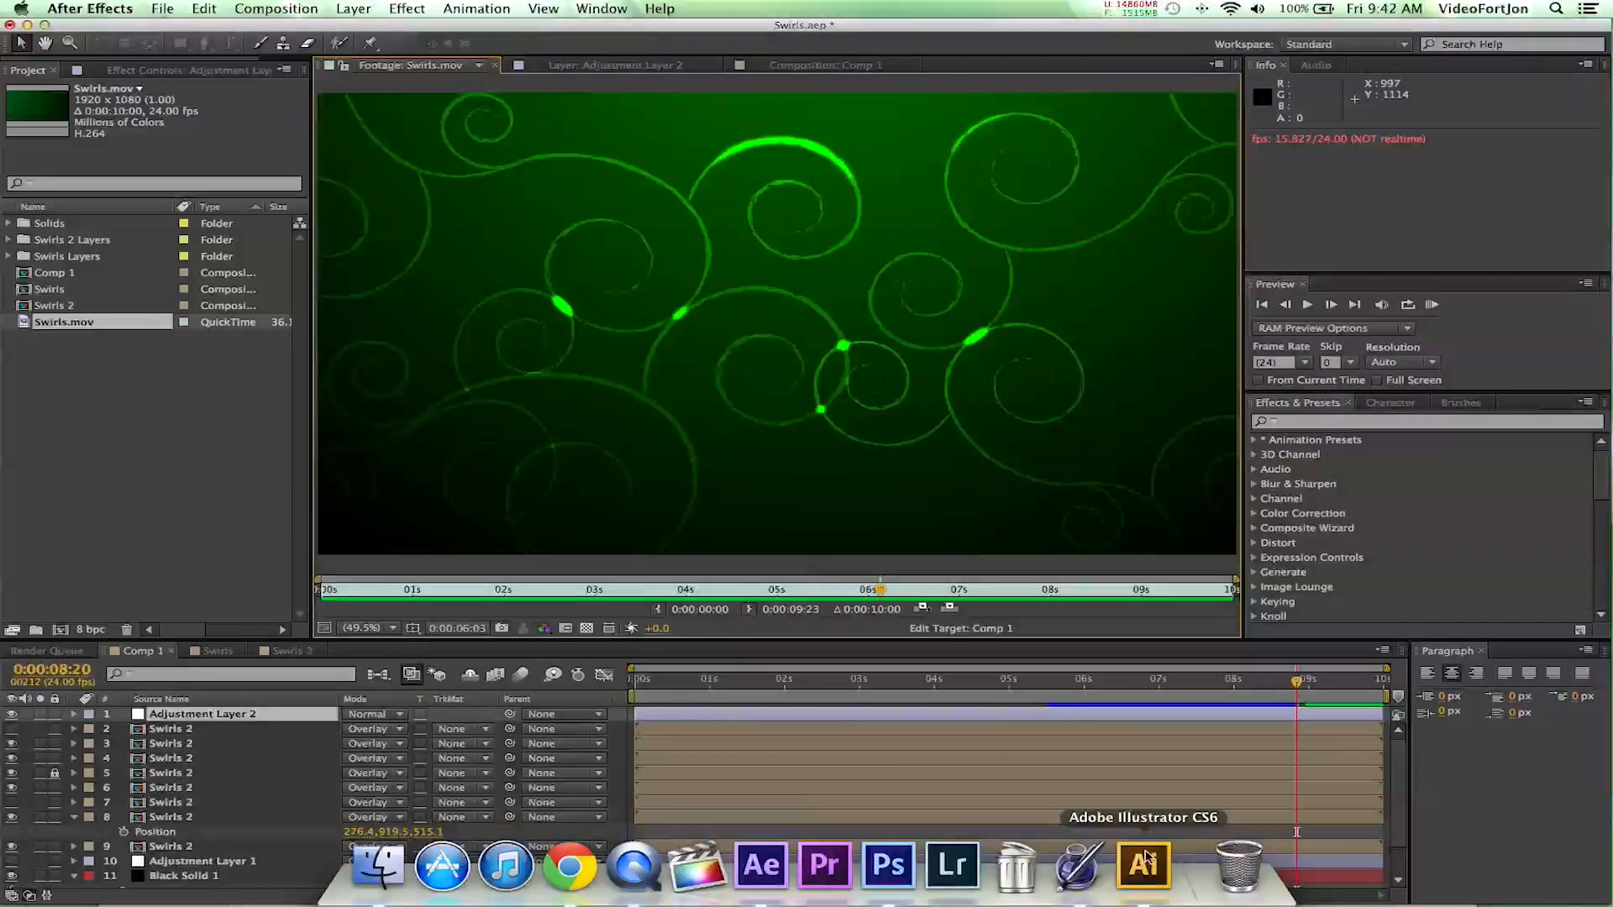
- Switch to Adobe Illustrator and create a new document 1920 px wide and 1080 px high, with pixels as units
left_click(1150, 862)
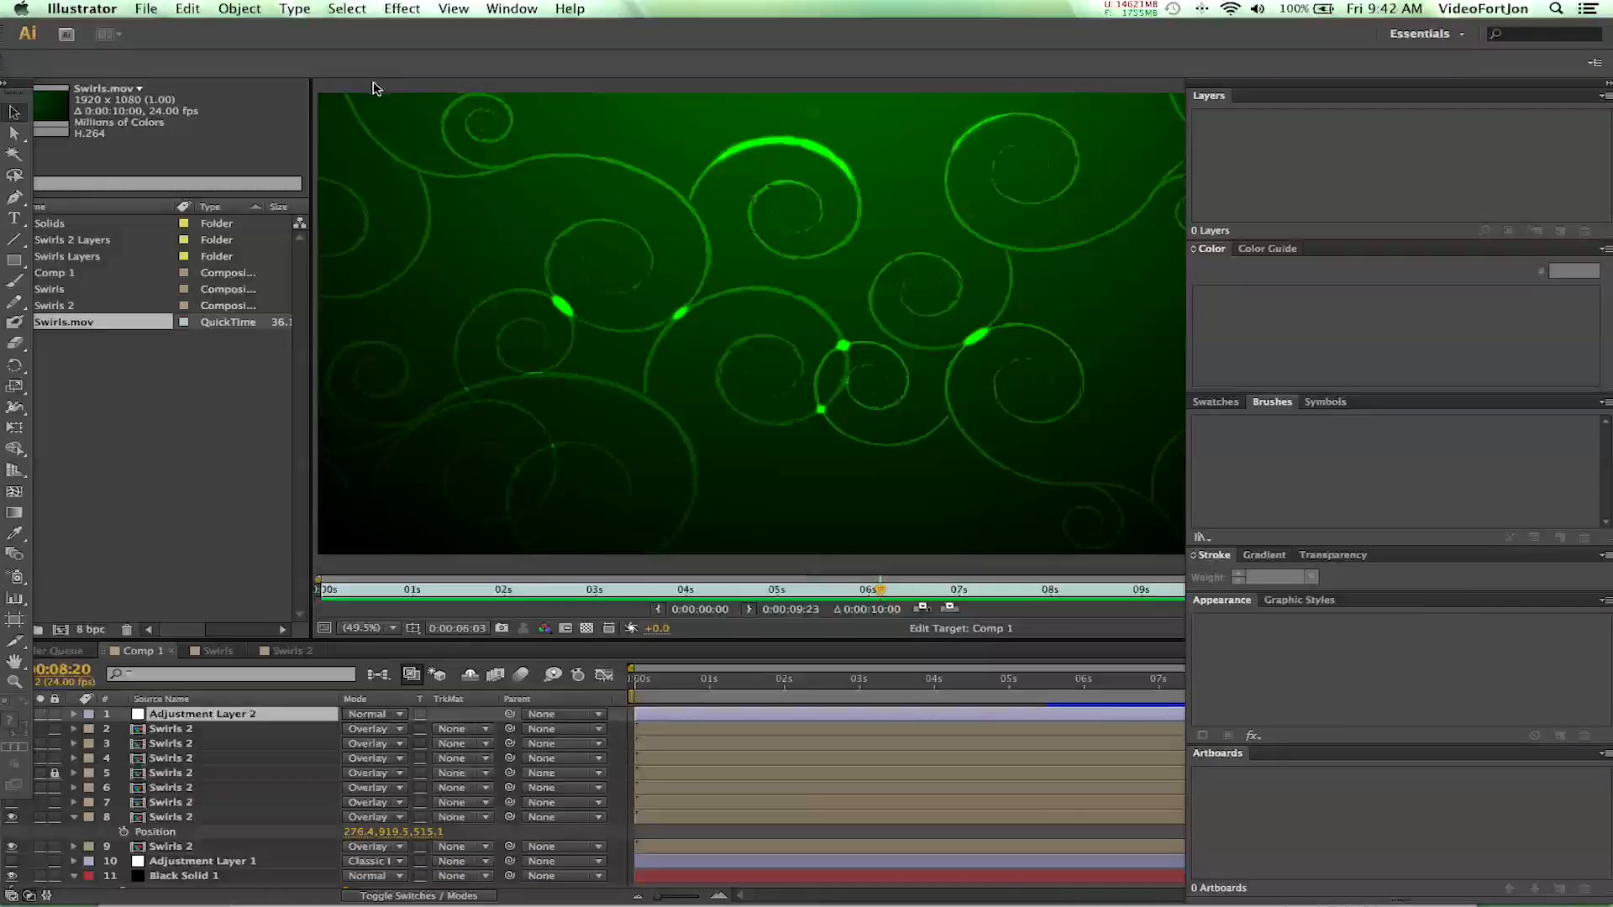
left_click(146, 9)
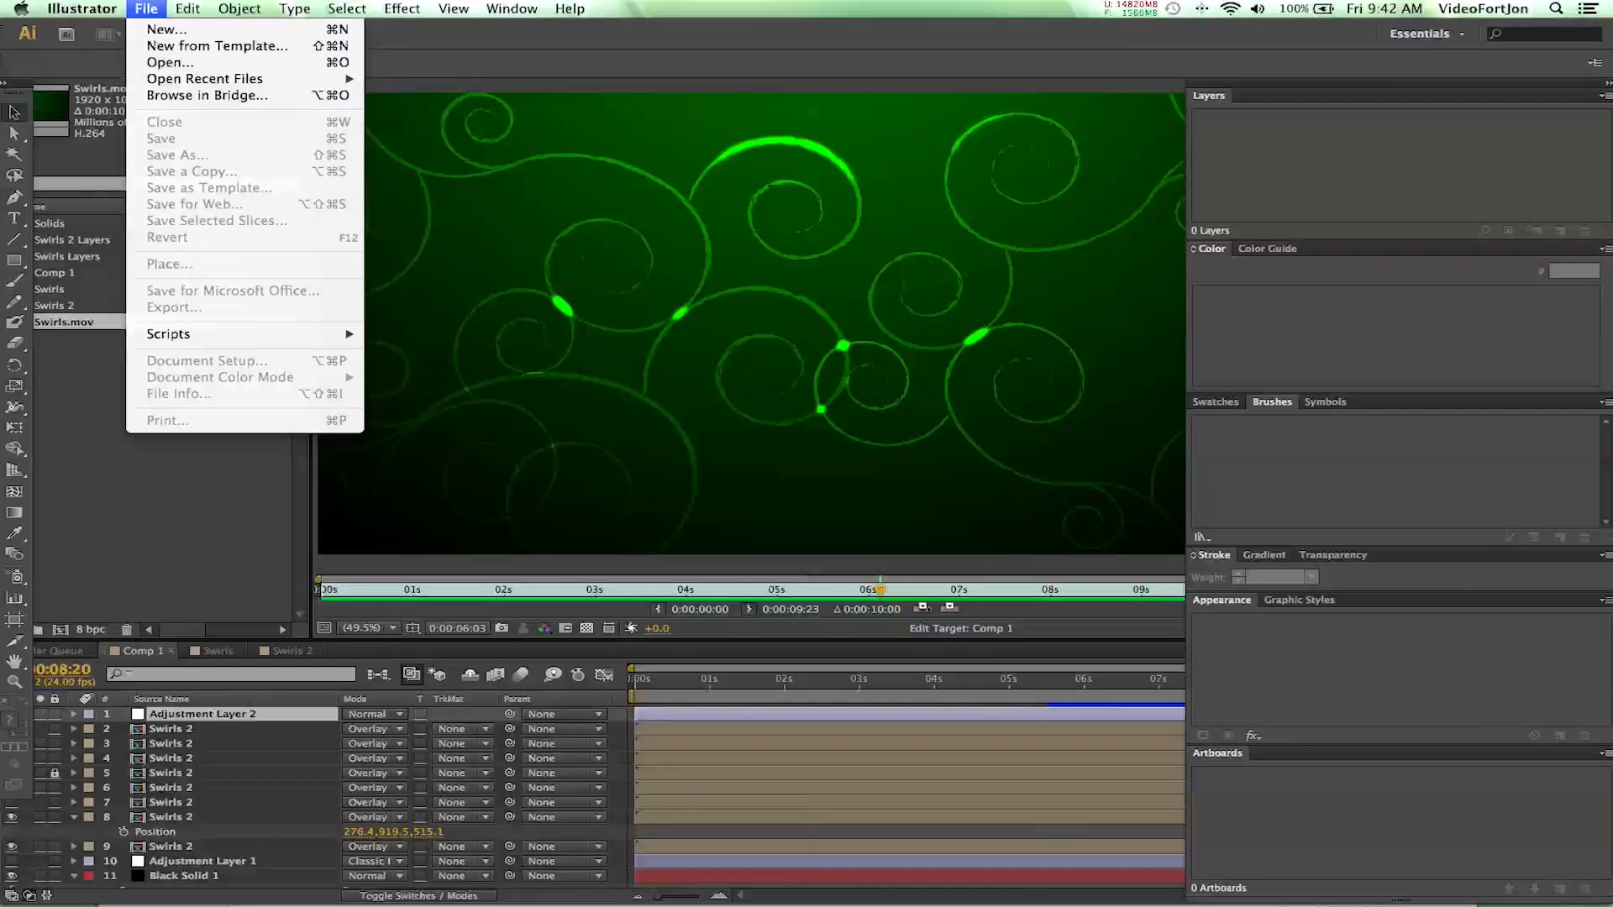
left_click(169, 30)
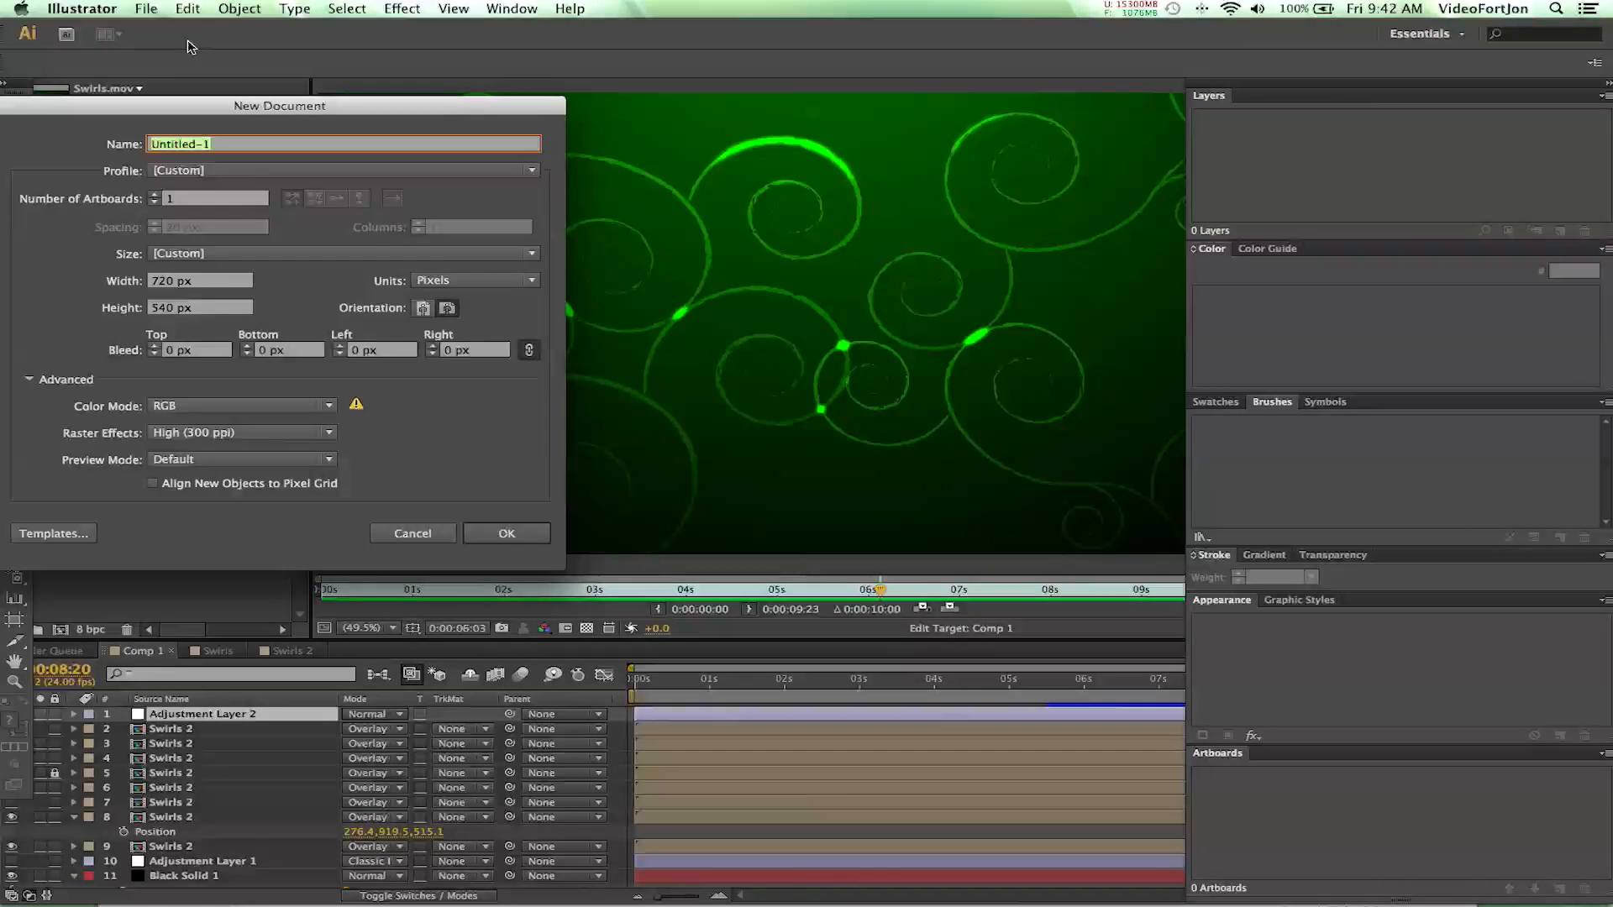
left_click_drag(201, 110, 388, 114)
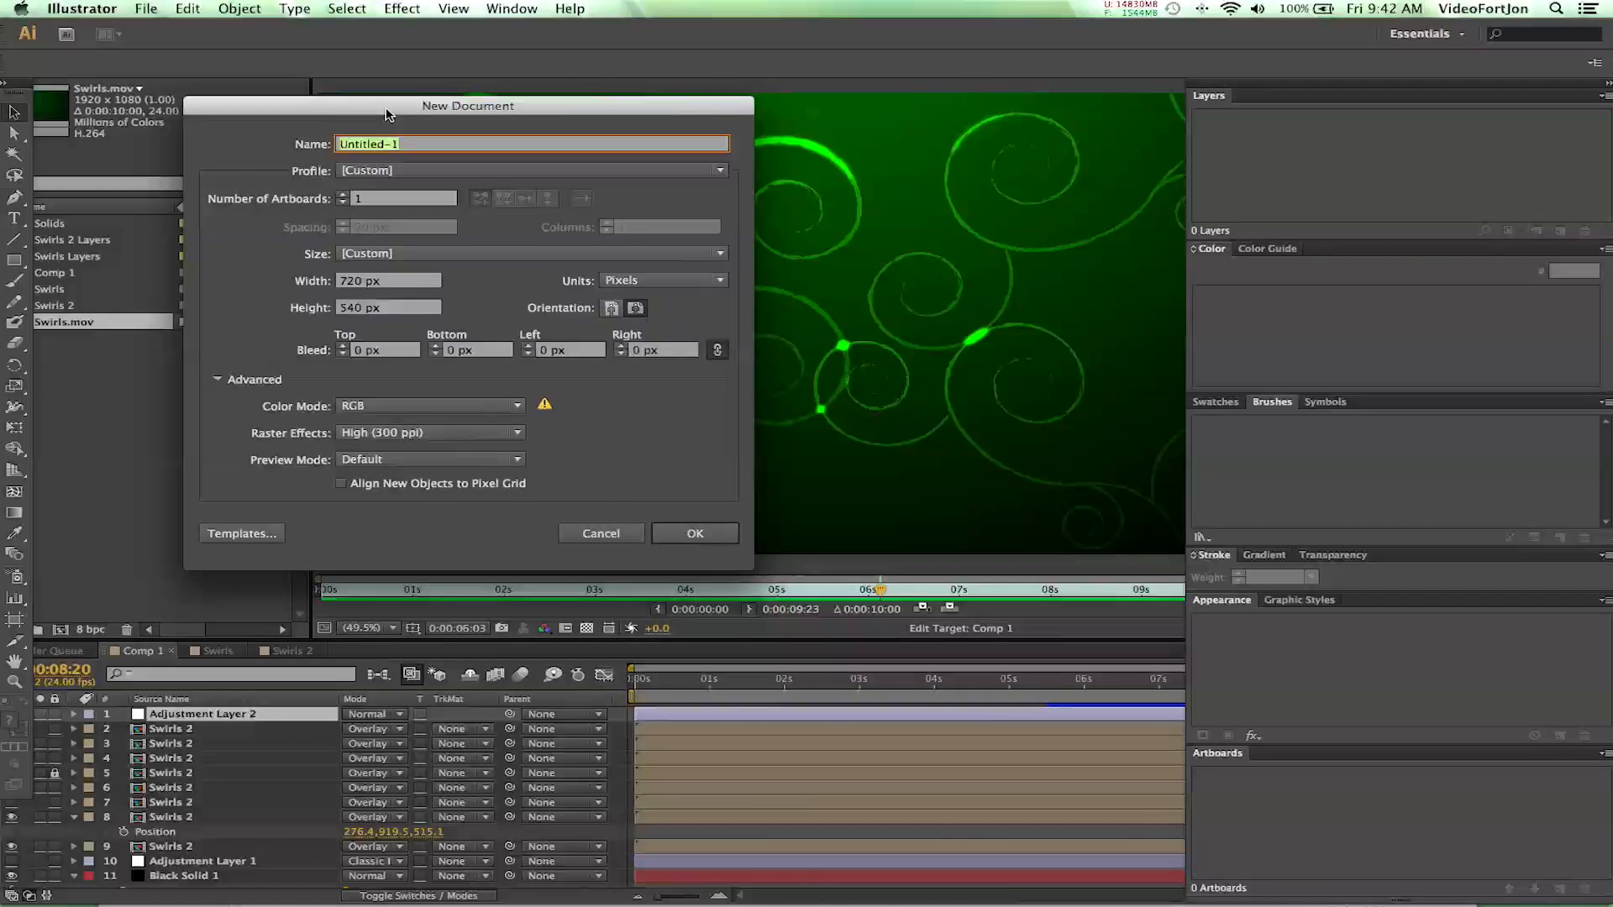
double_click(348, 285)
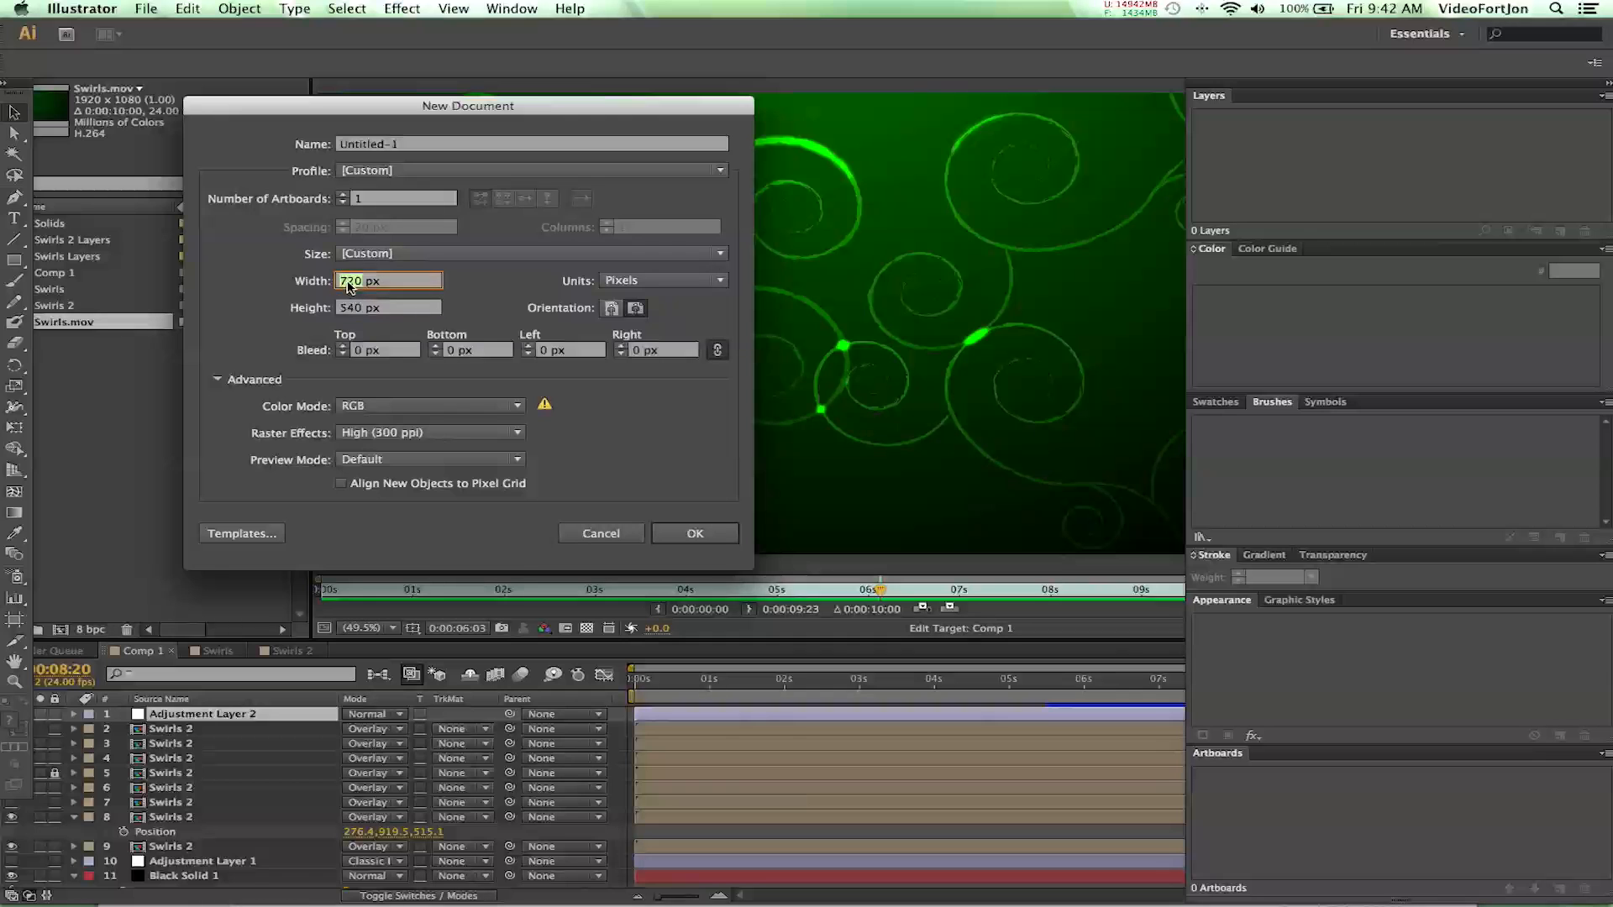
type("1920")
double_click(347, 311)
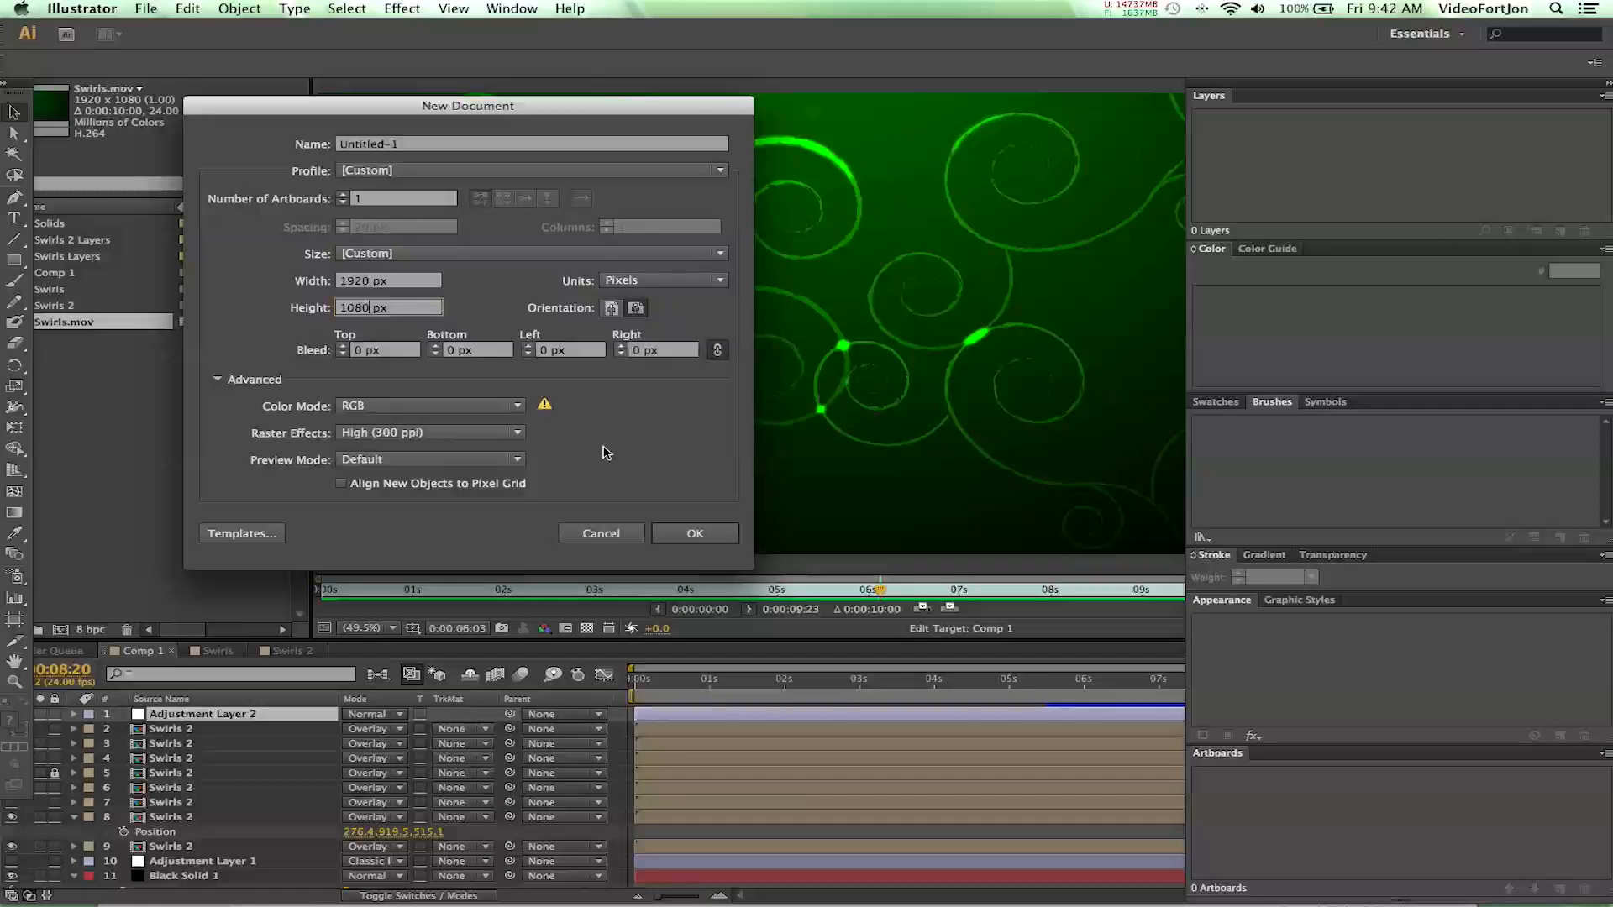
left_click(629, 283)
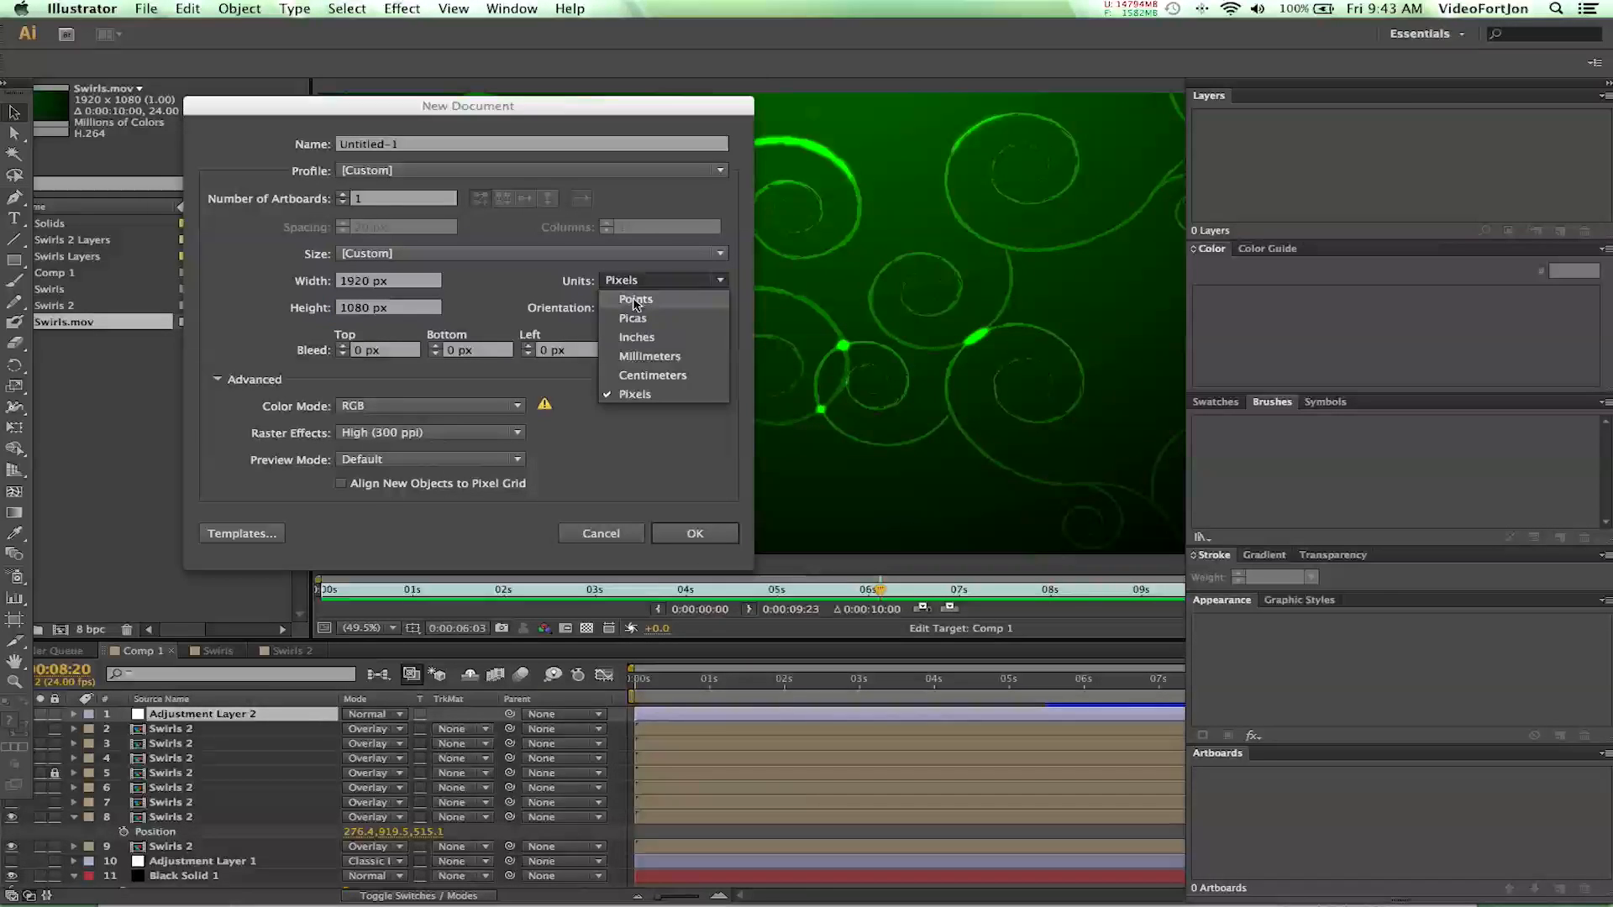
left_click(509, 292)
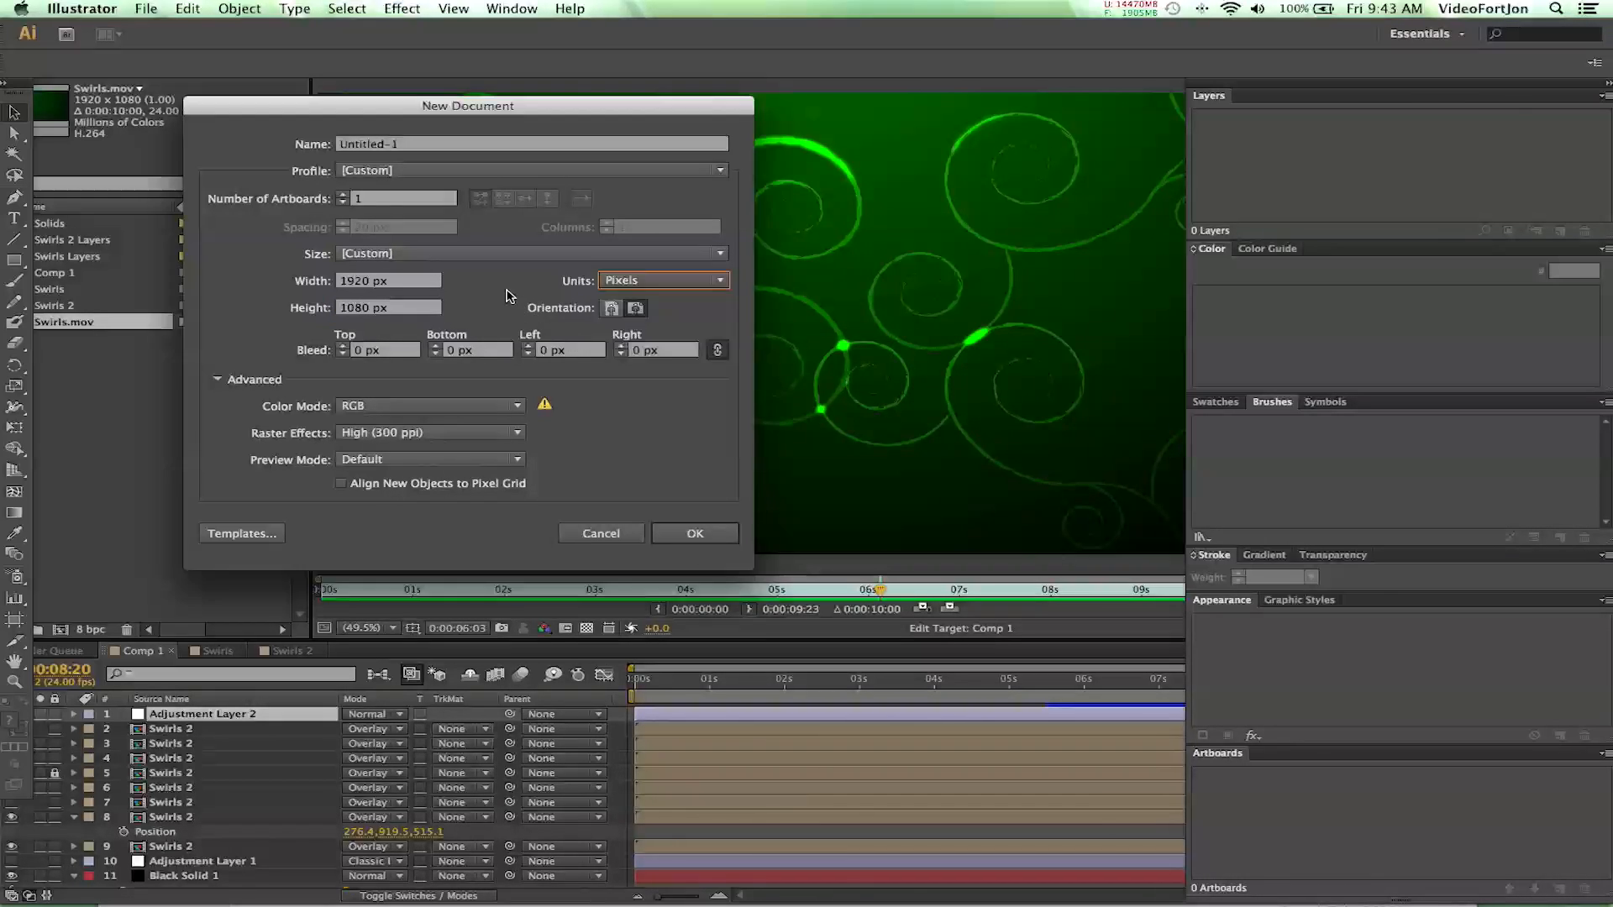
left_click(697, 534)
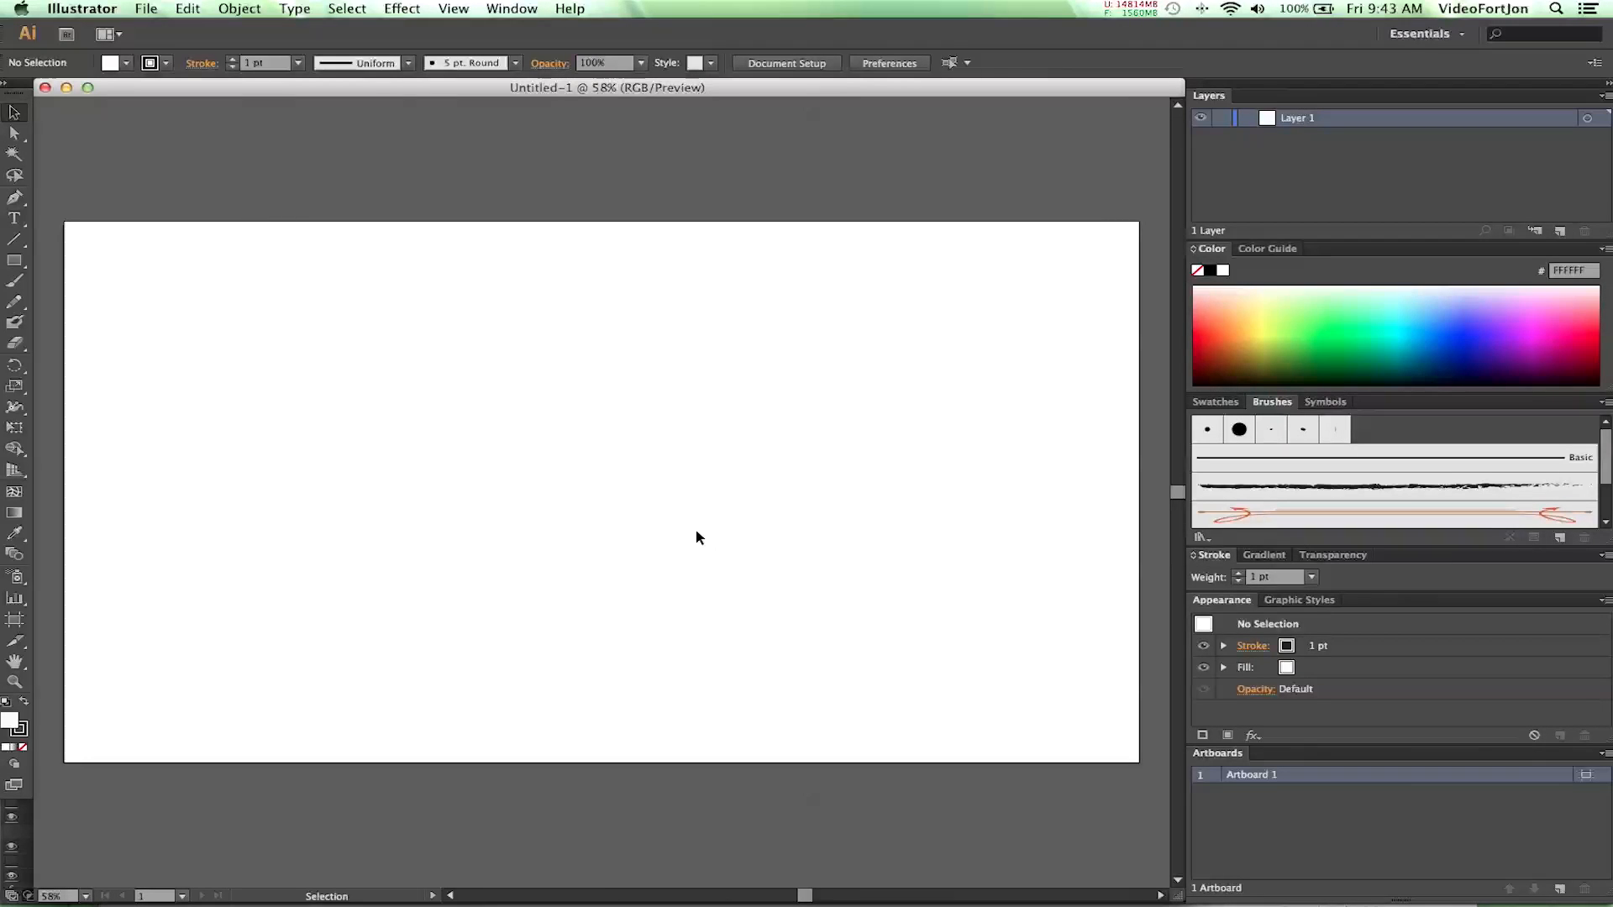
- Draw a two-point arch-shaped path with the Pen tool on the left half of the artboard
left_click(14, 200)
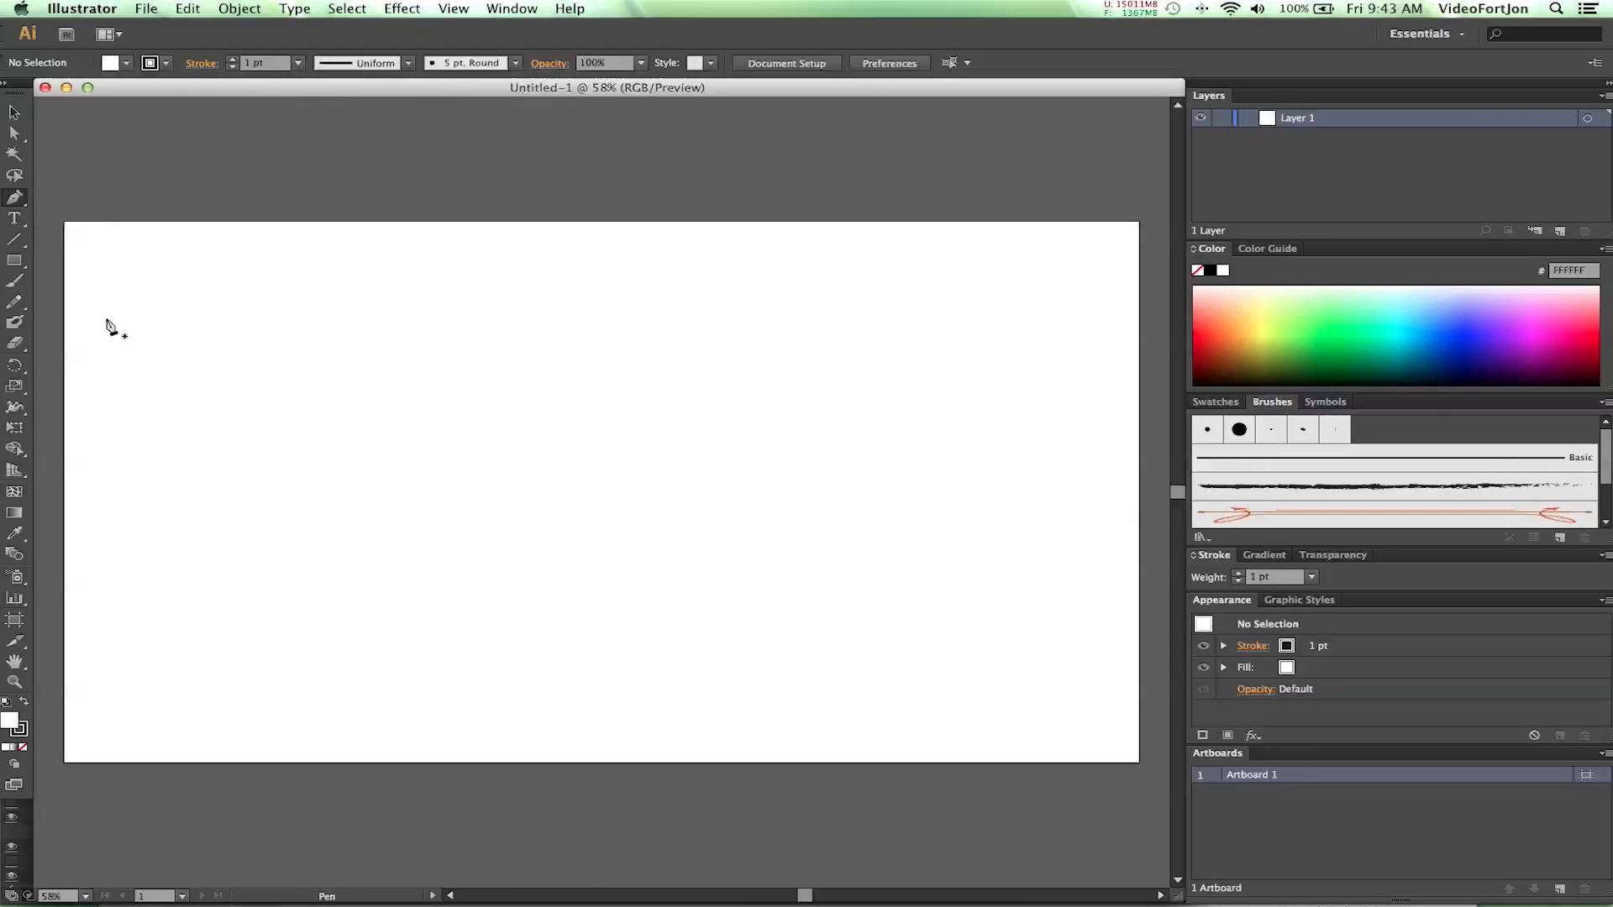
left_click(251, 448)
left_click(428, 448)
left_click_drag(432, 450, 532, 534)
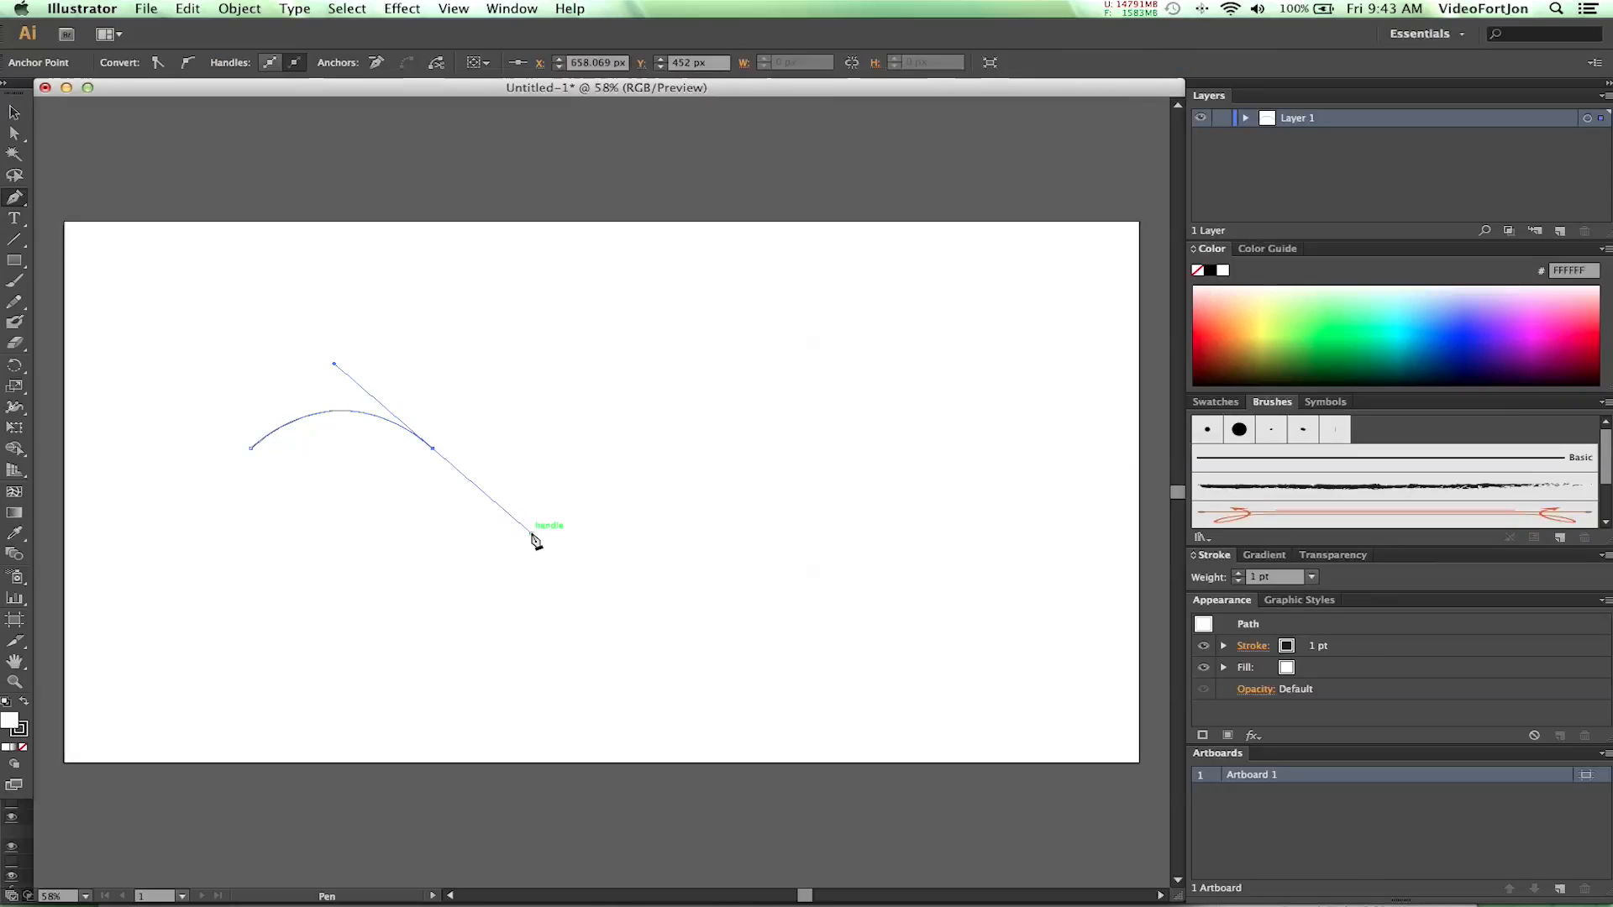
- Draw a spiral about 221 px wide and 218 px high just below the arch's right end
left_click(14, 242)
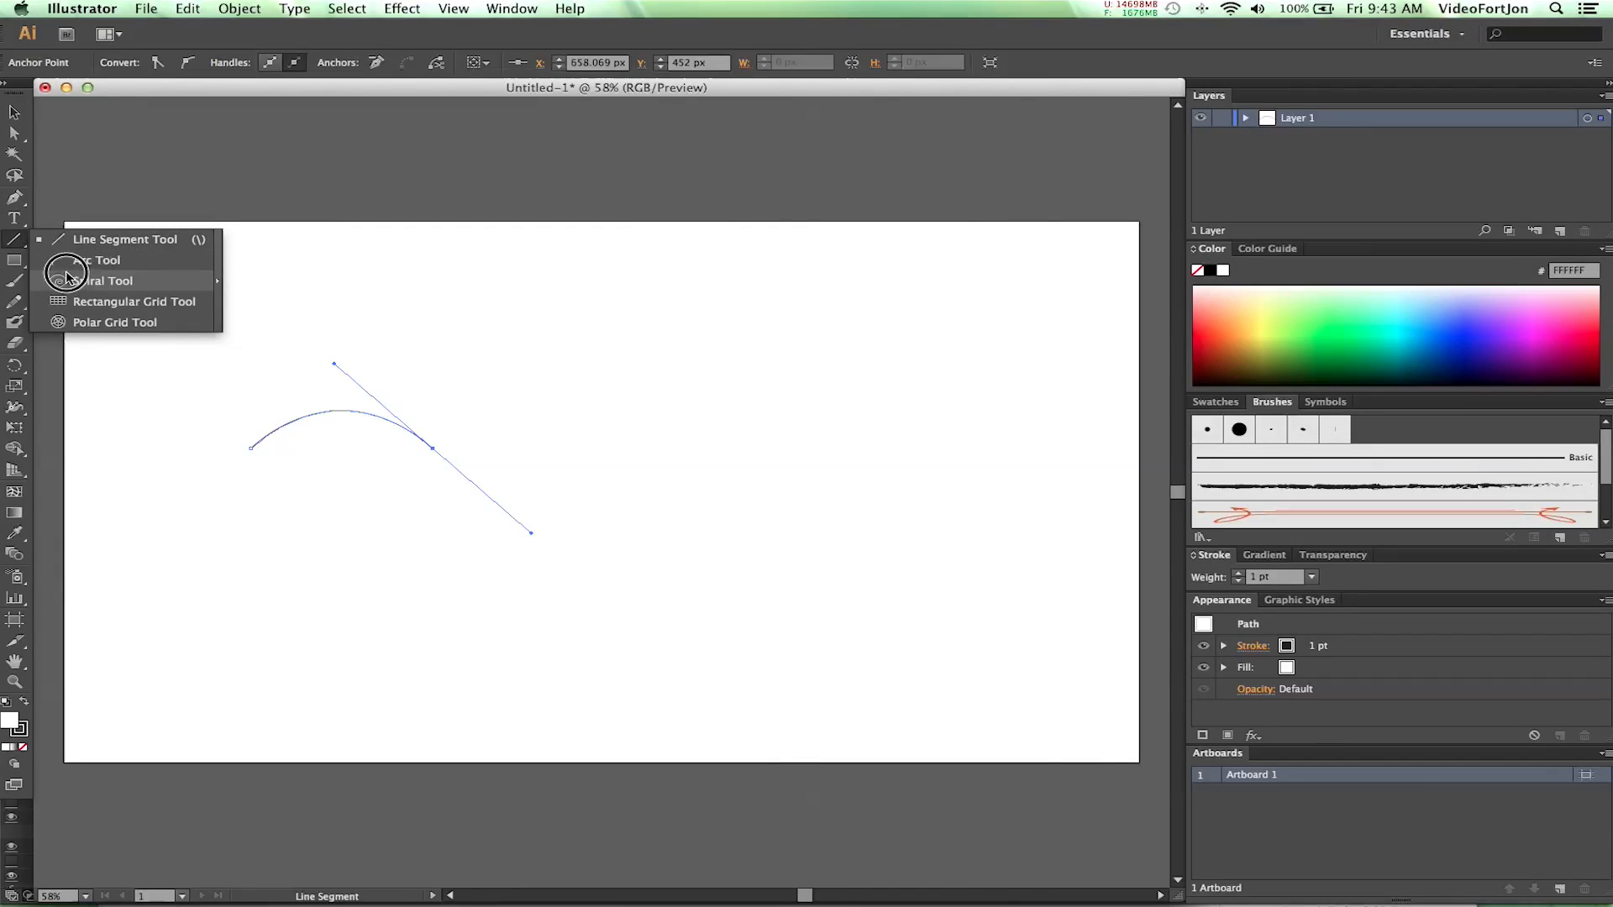
left_click(92, 284)
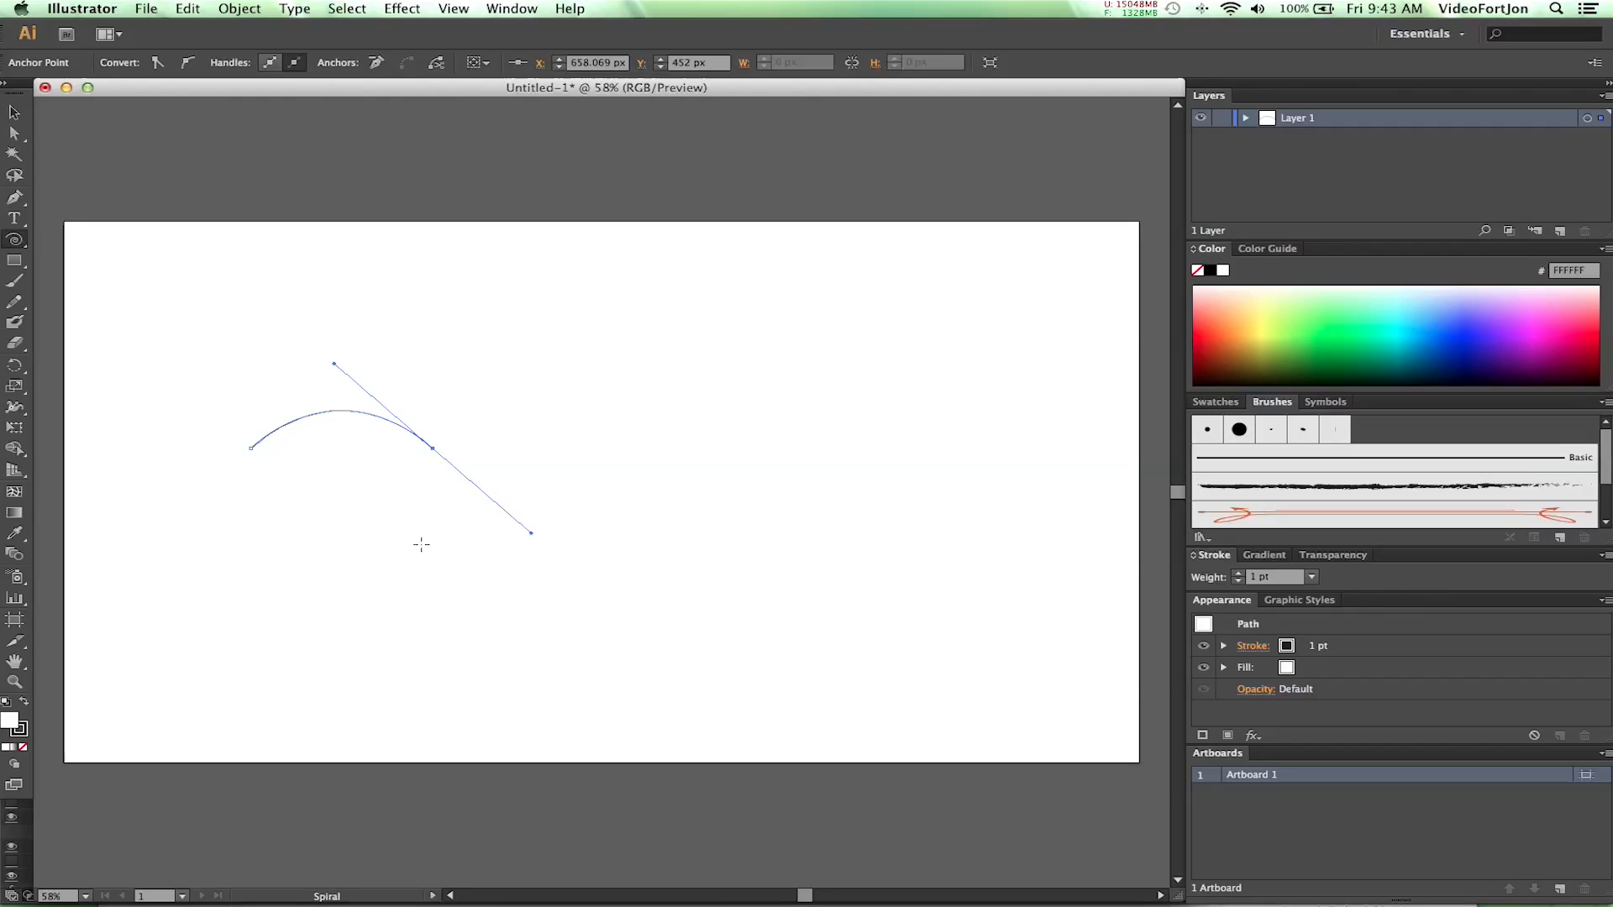
left_click_drag(419, 555, 476, 509)
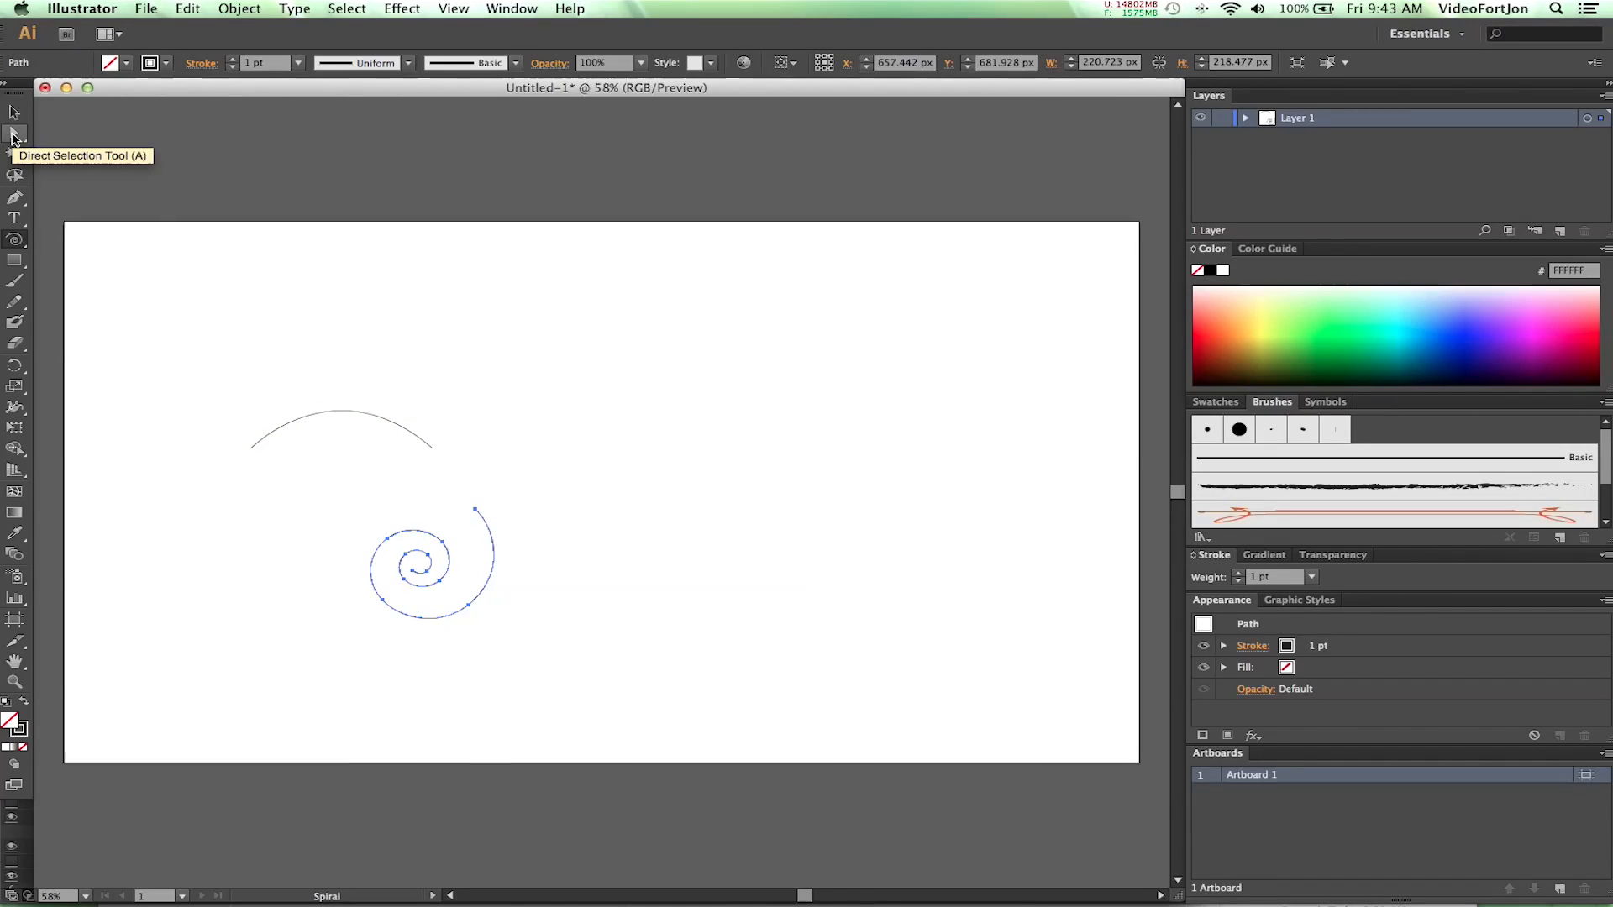
- Join the arch's right end anchor and the spiral's outer end anchor into one path
left_click(14, 137)
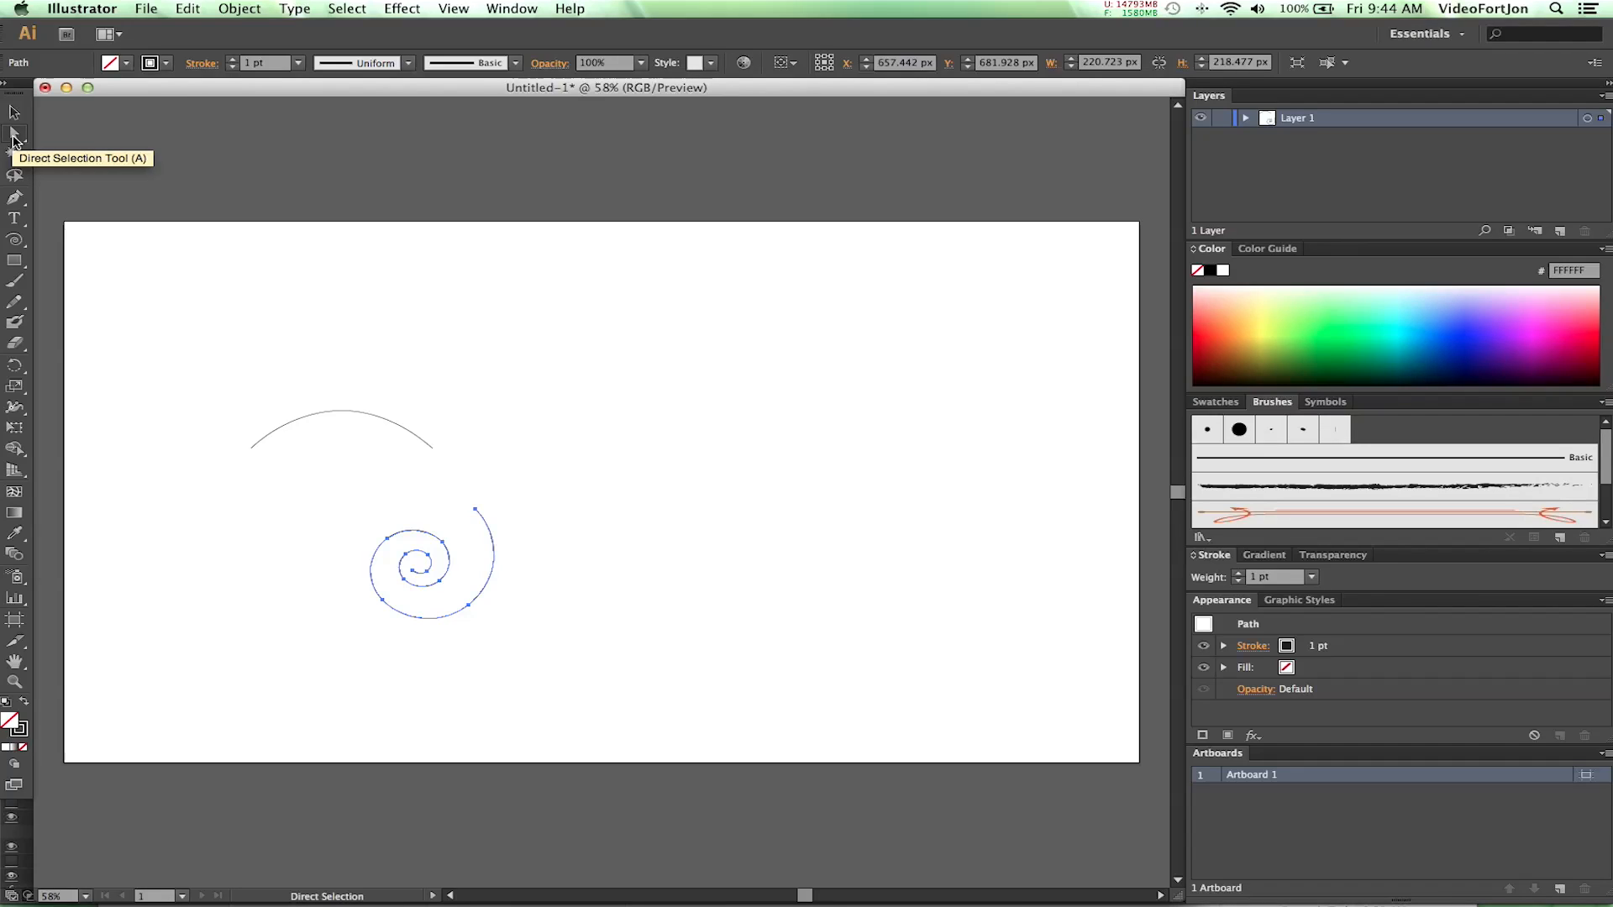
left_click(432, 449)
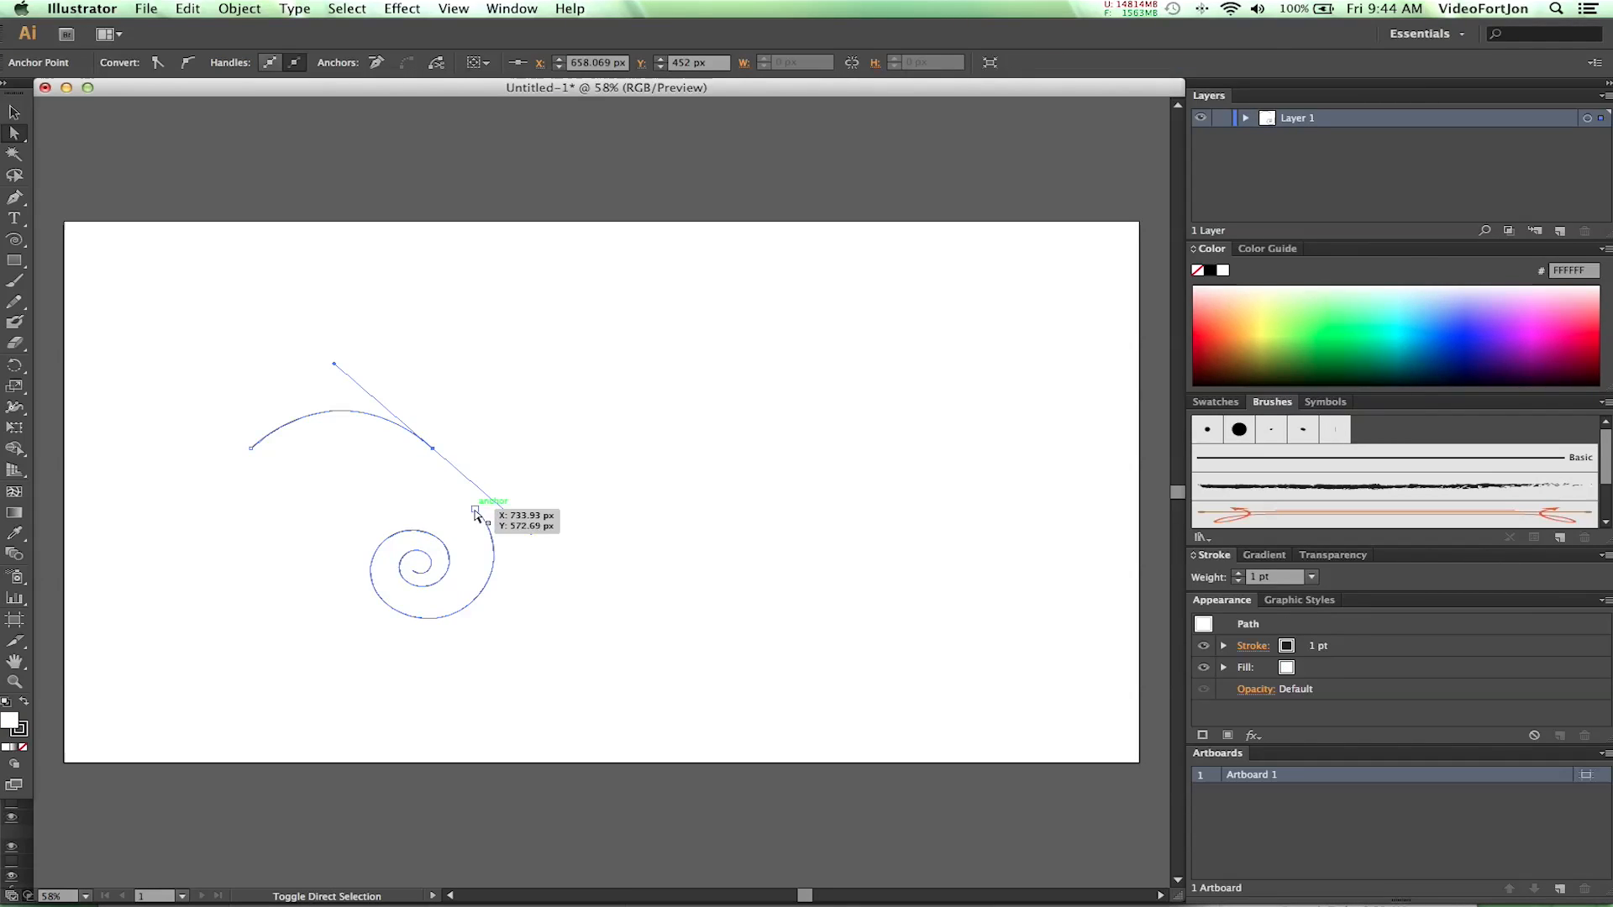
left_click(475, 510, "shift")
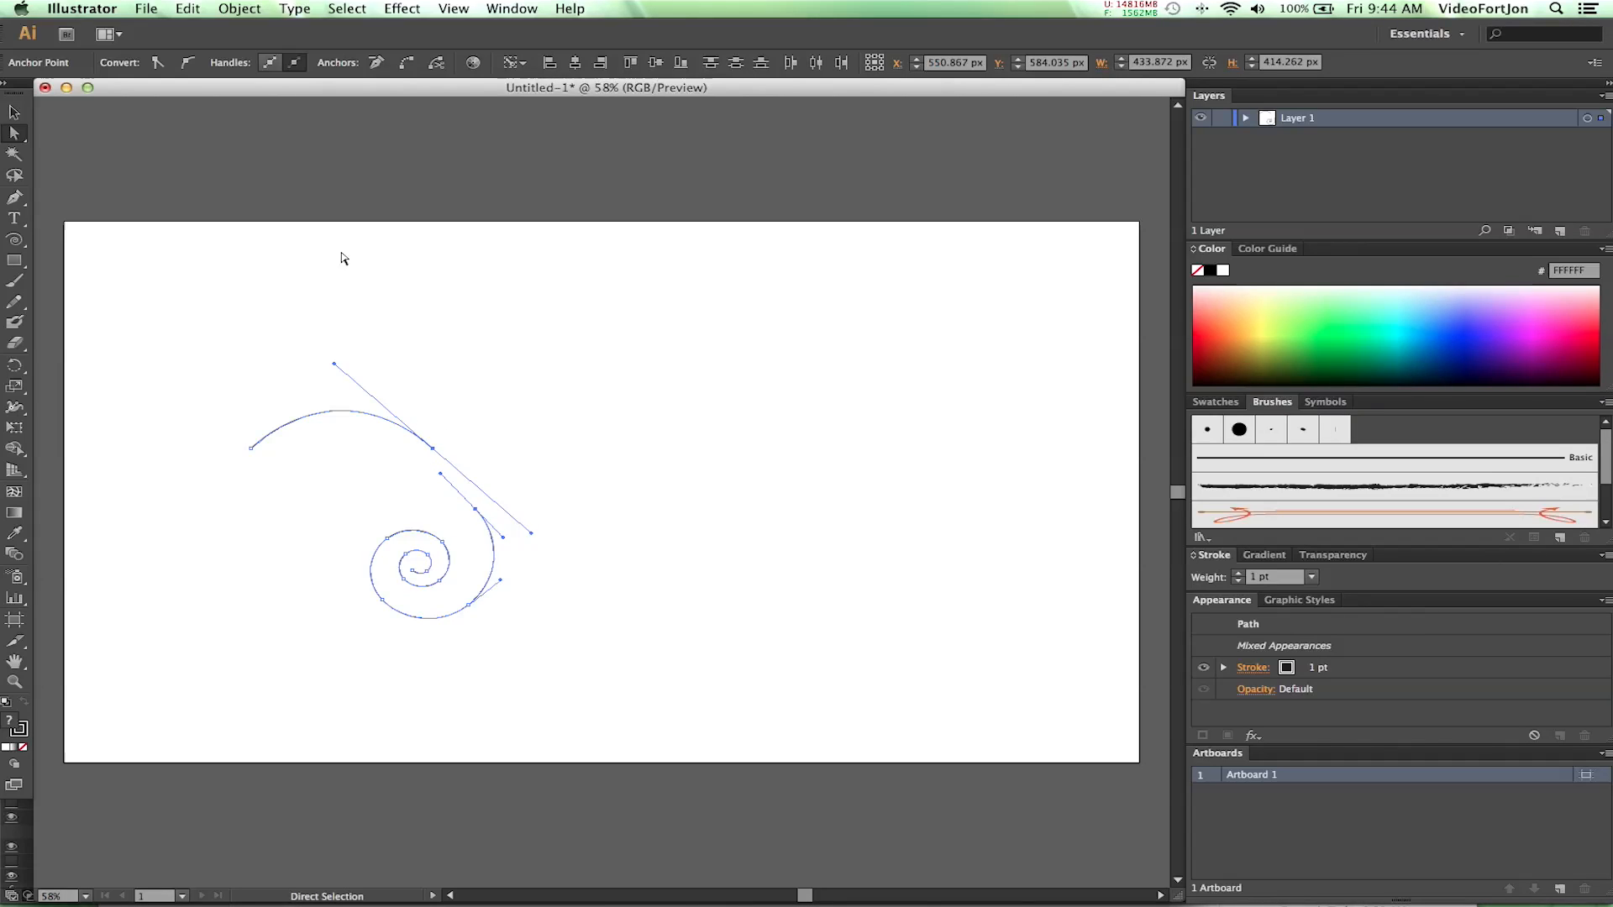
left_click(239, 8)
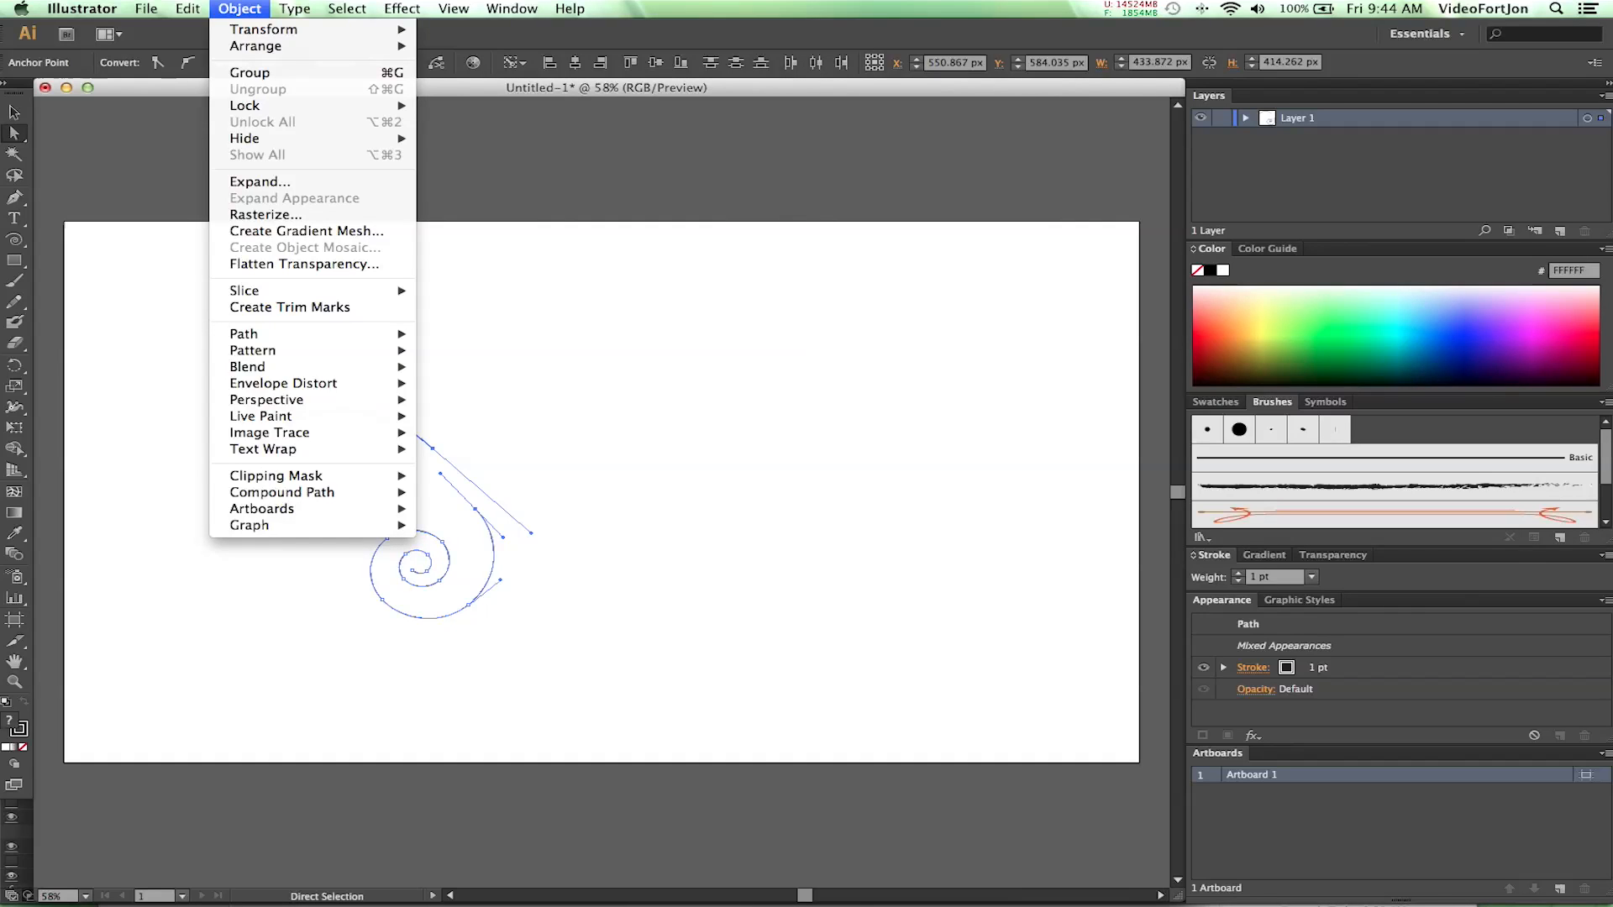
mouse_move(293, 339)
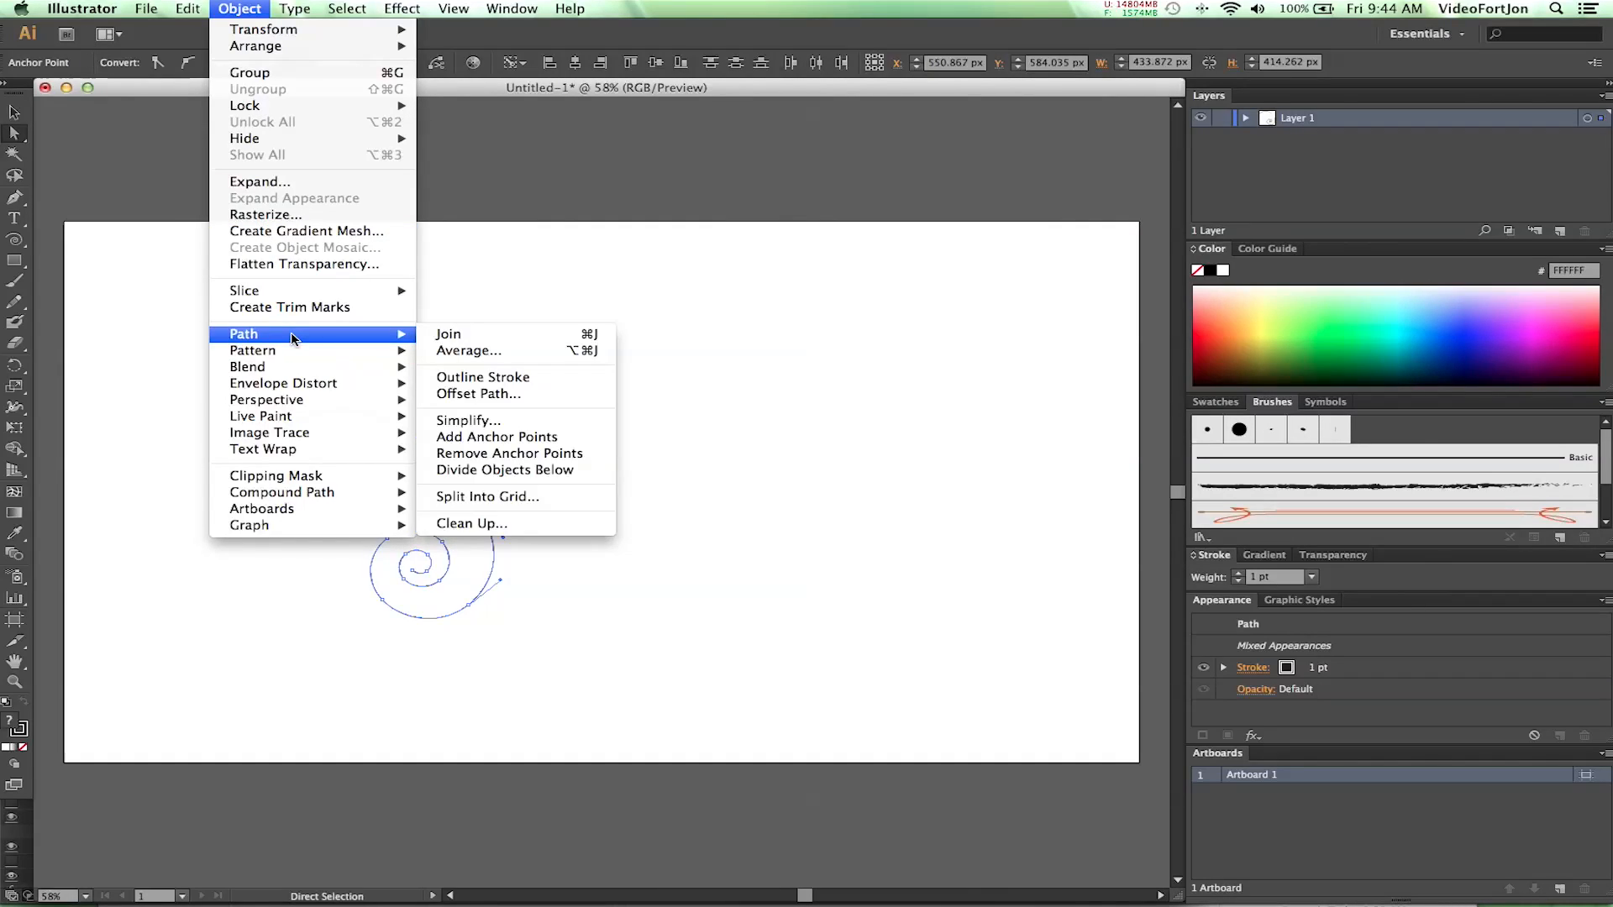
left_click(561, 334)
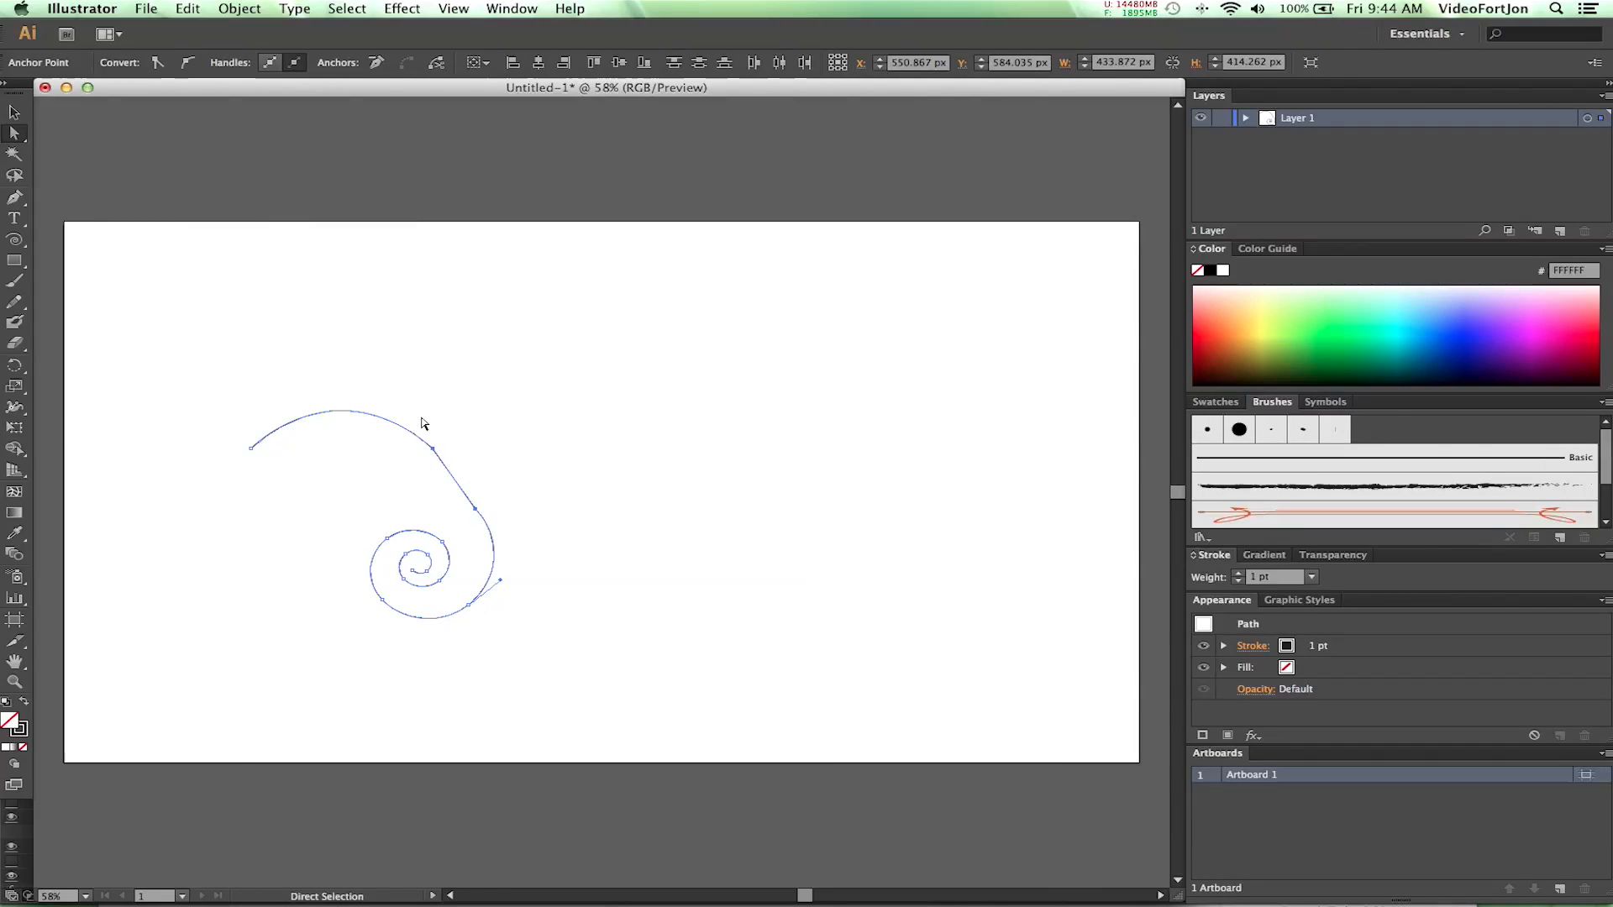
- Bring the spiral's outer anchor onto the arch's end anchor, and move the merged anchor to about X 703, Y 531 px
left_click(476, 510)
mouse_move(475, 510)
left_mouse_down()
mouse_move(493, 482)
mouse_move(561, 476)
mouse_move(464, 487)
left_mouse_up()
left_click_drag(466, 499, 435, 452)
left_click(400, 497)
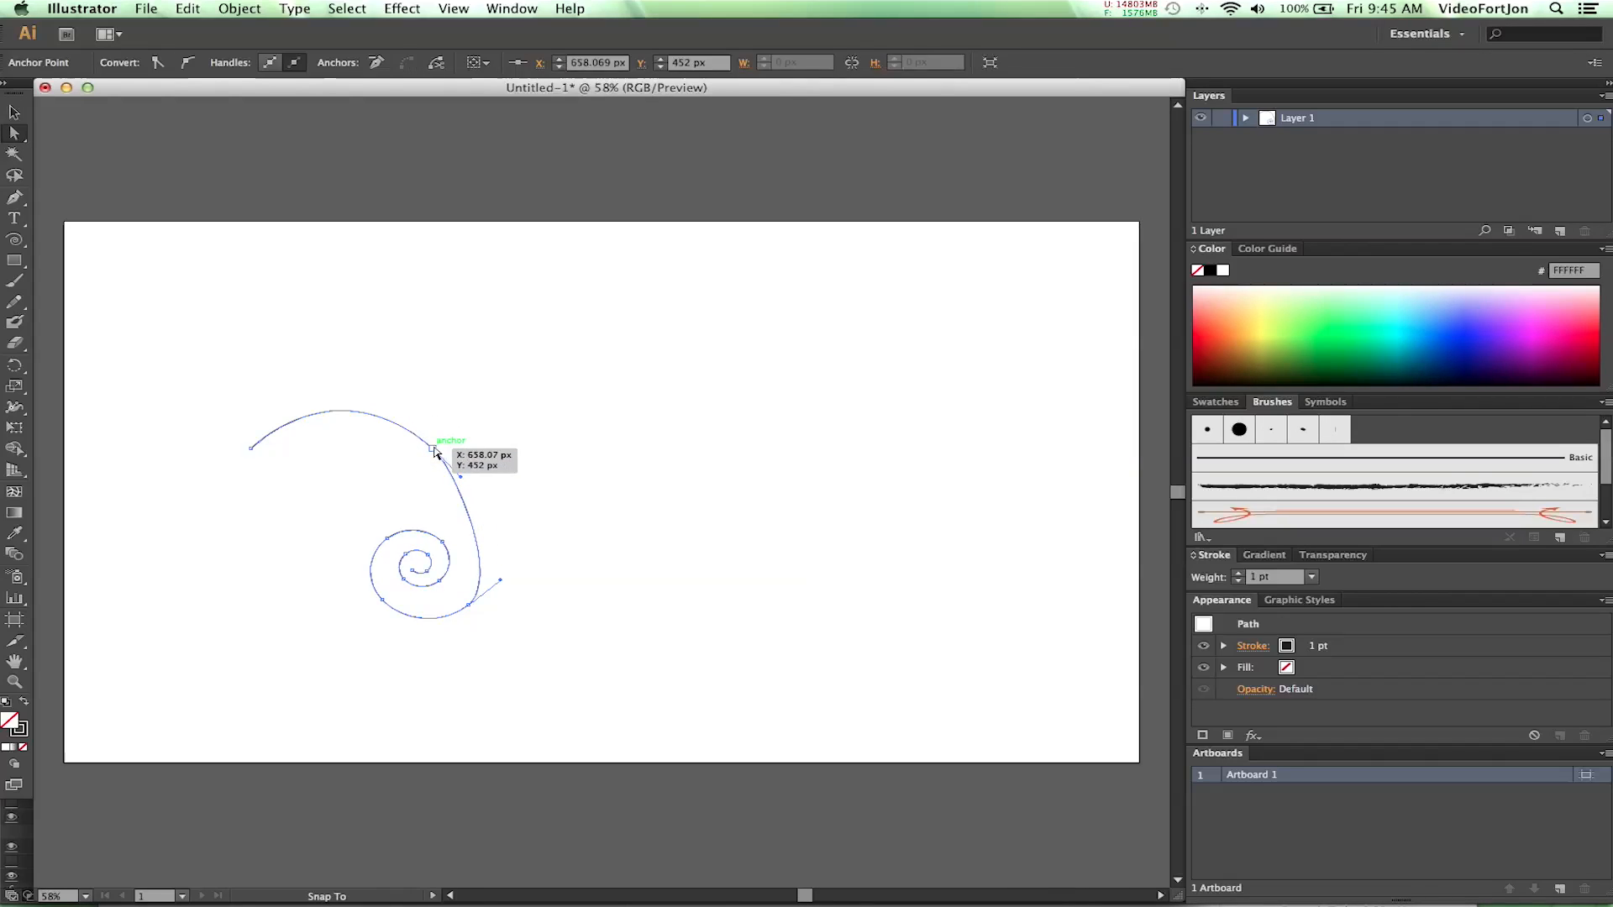
left_click(304, 465)
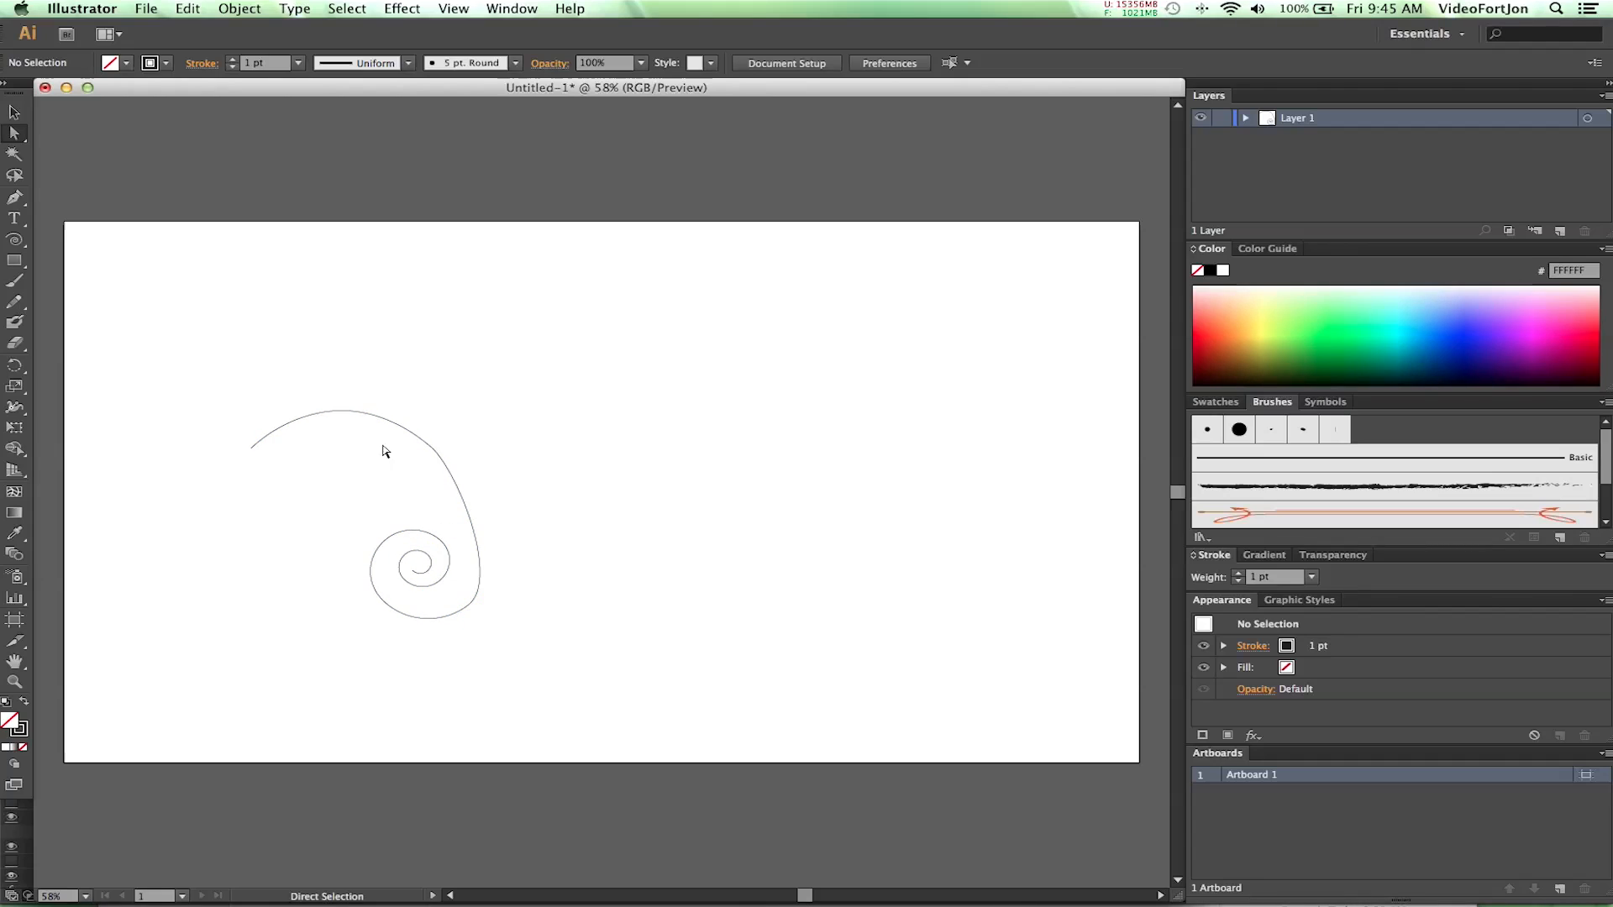
left_click_drag(434, 451, 458, 489)
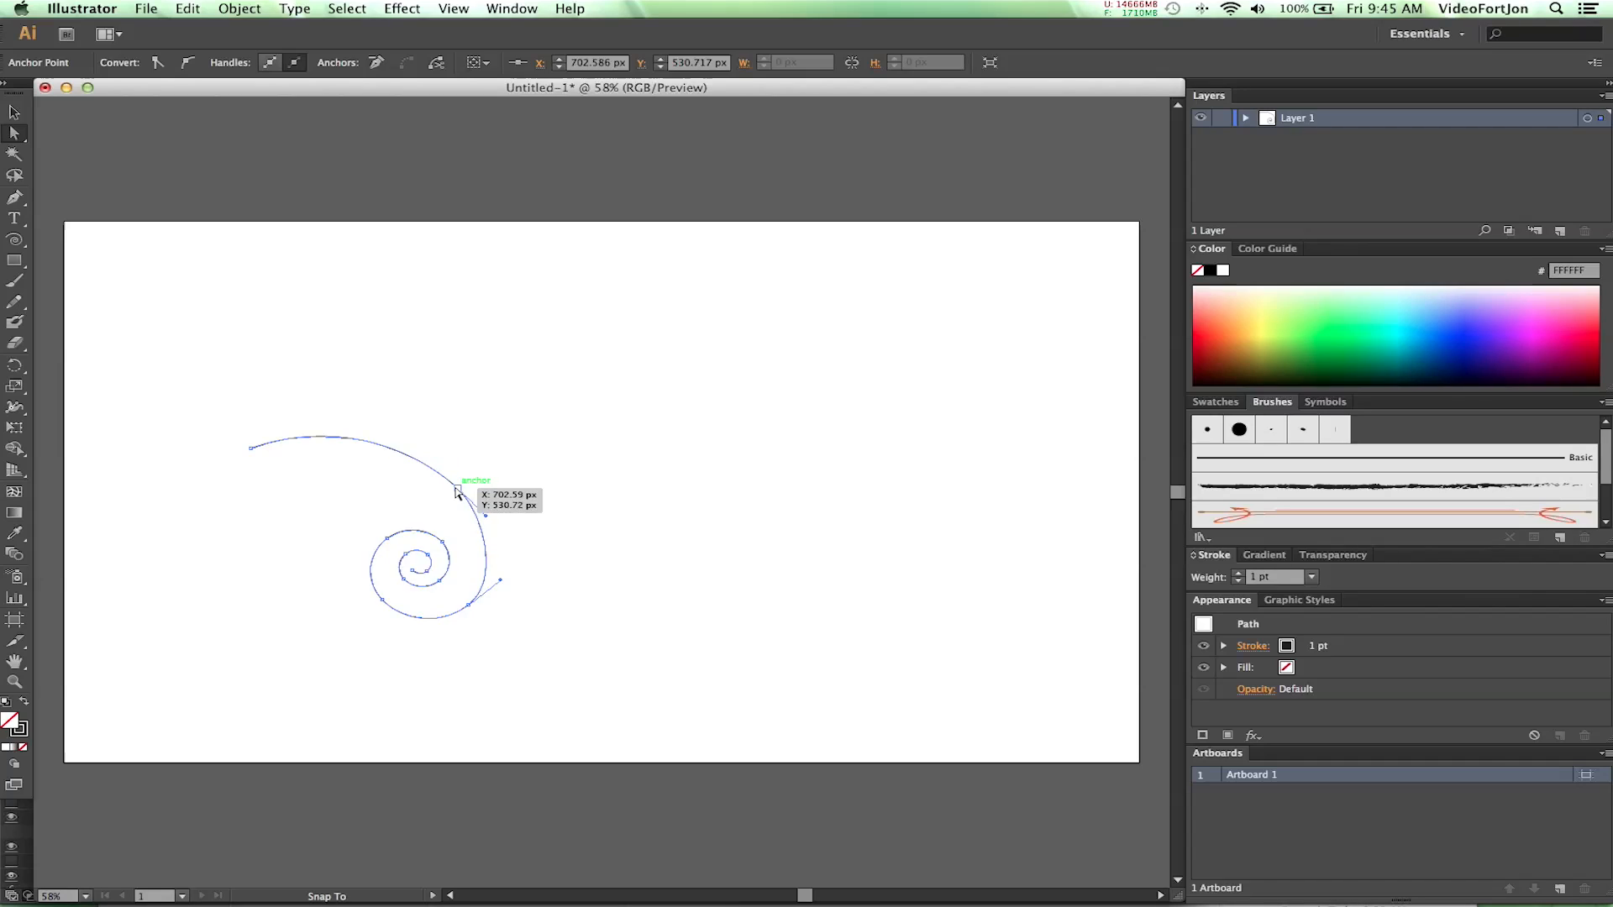
left_click(546, 508)
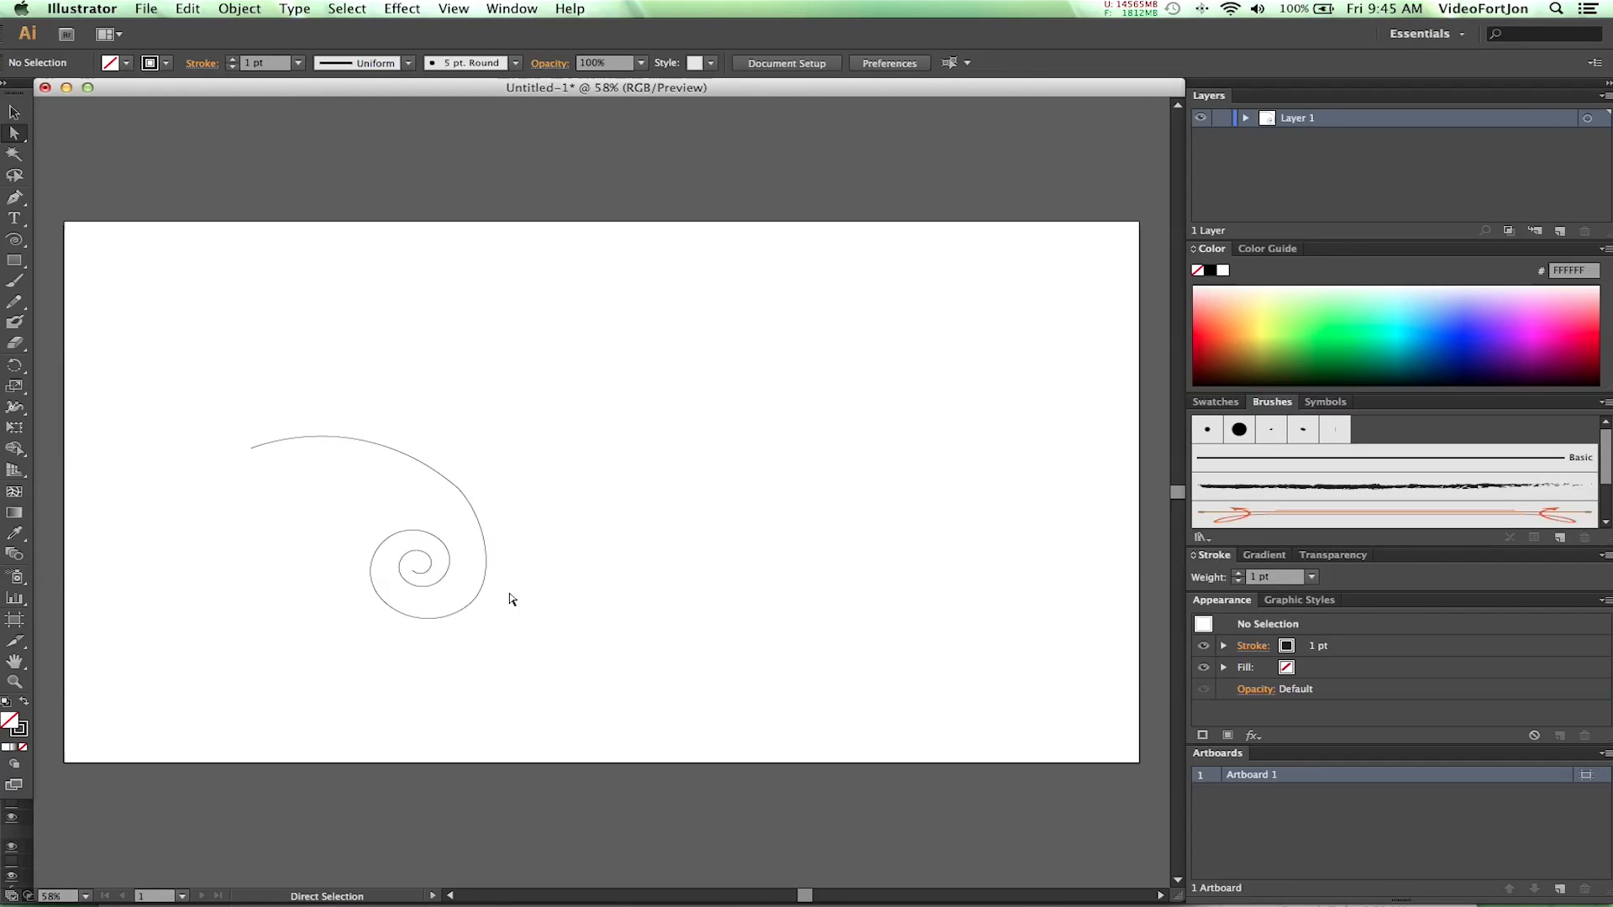
- Check the fill setting of the whole joined swirl path
left_click_drag(164, 401, 501, 634)
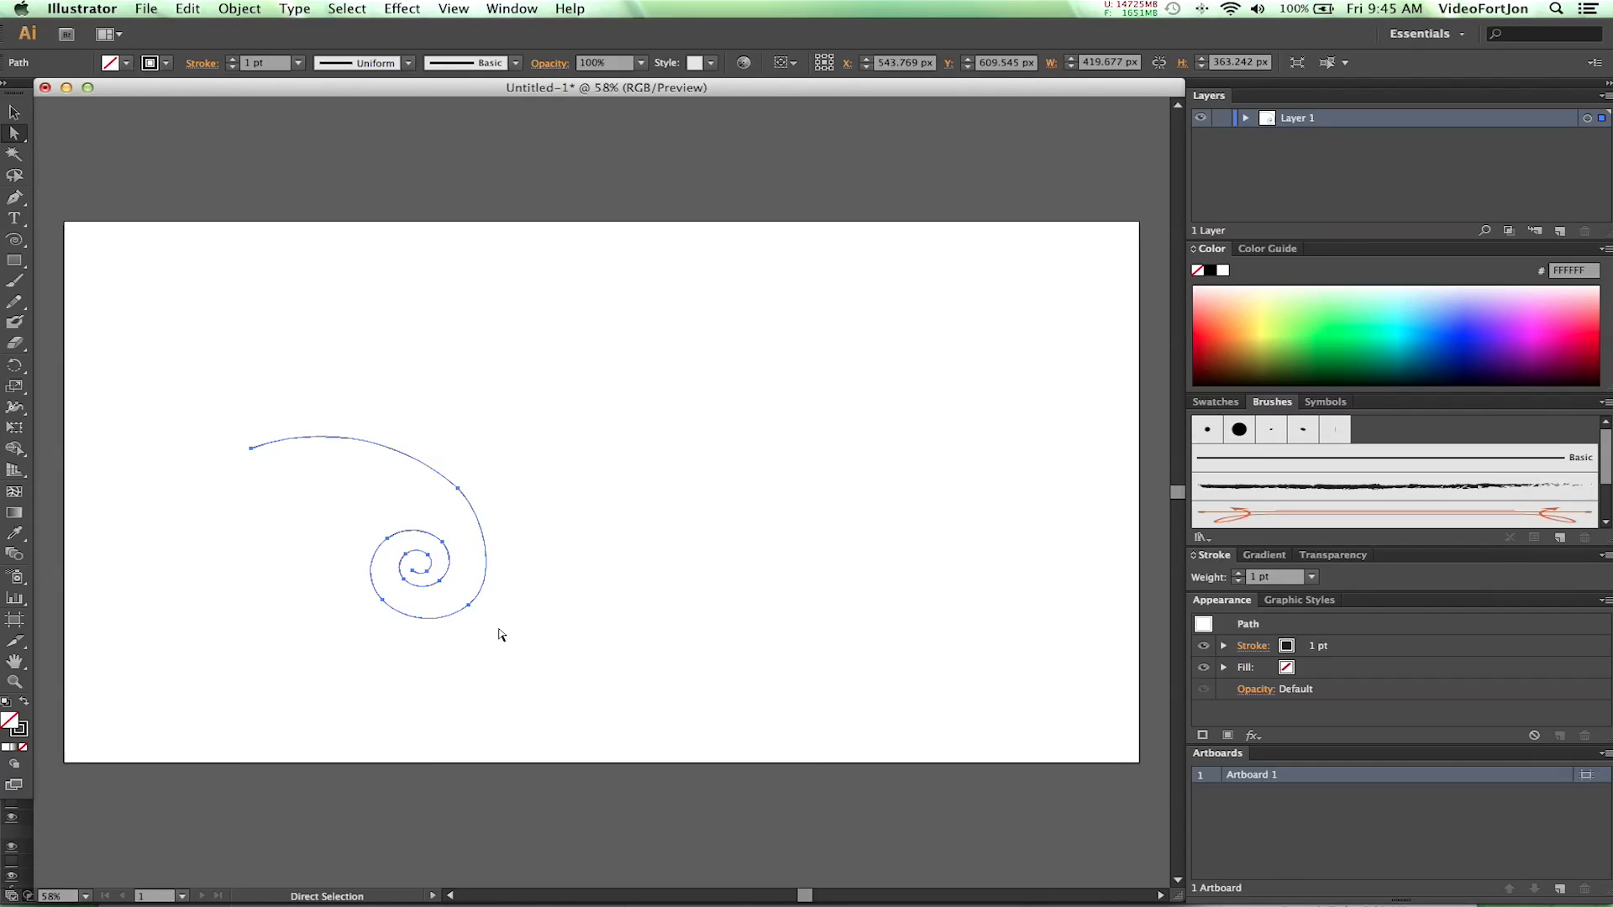
left_click(128, 65)
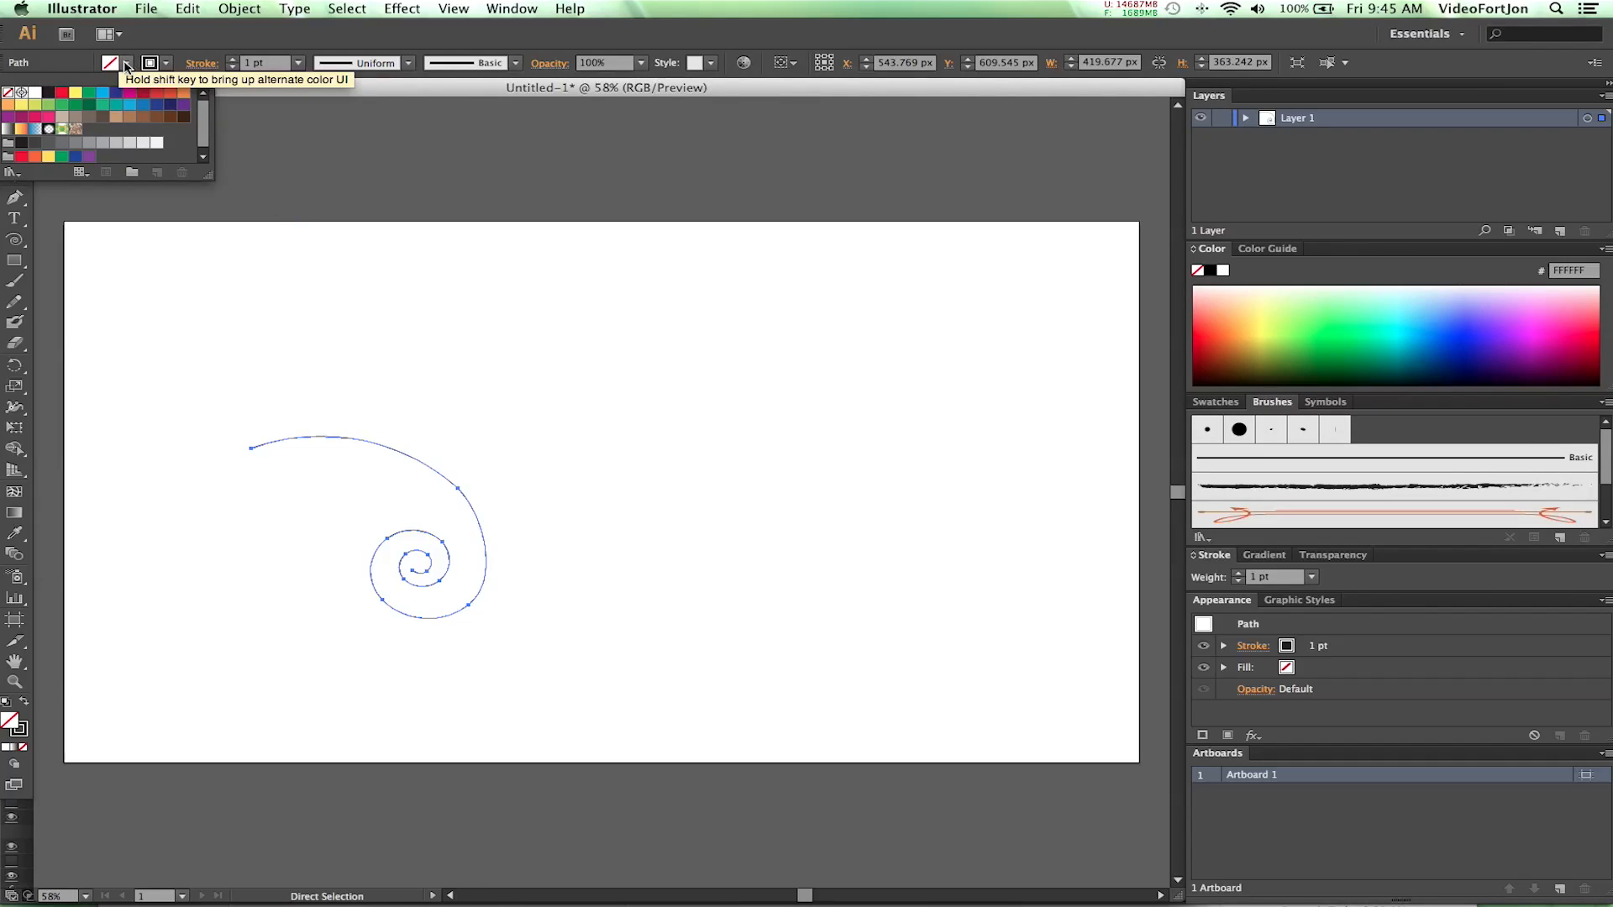
left_click(127, 65)
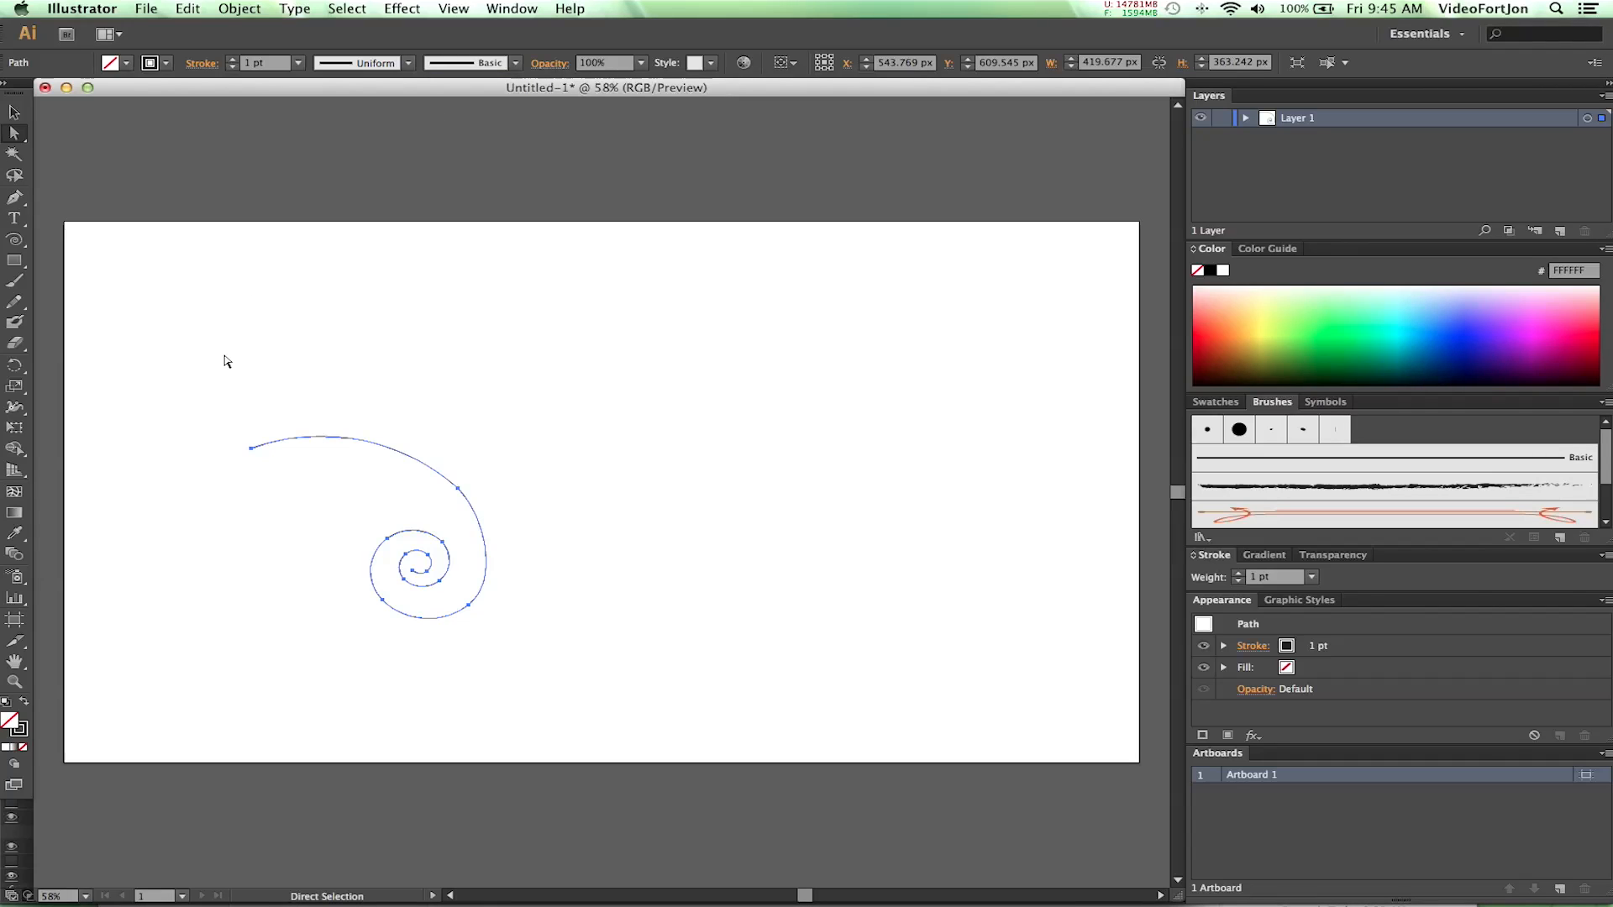
left_click(257, 402)
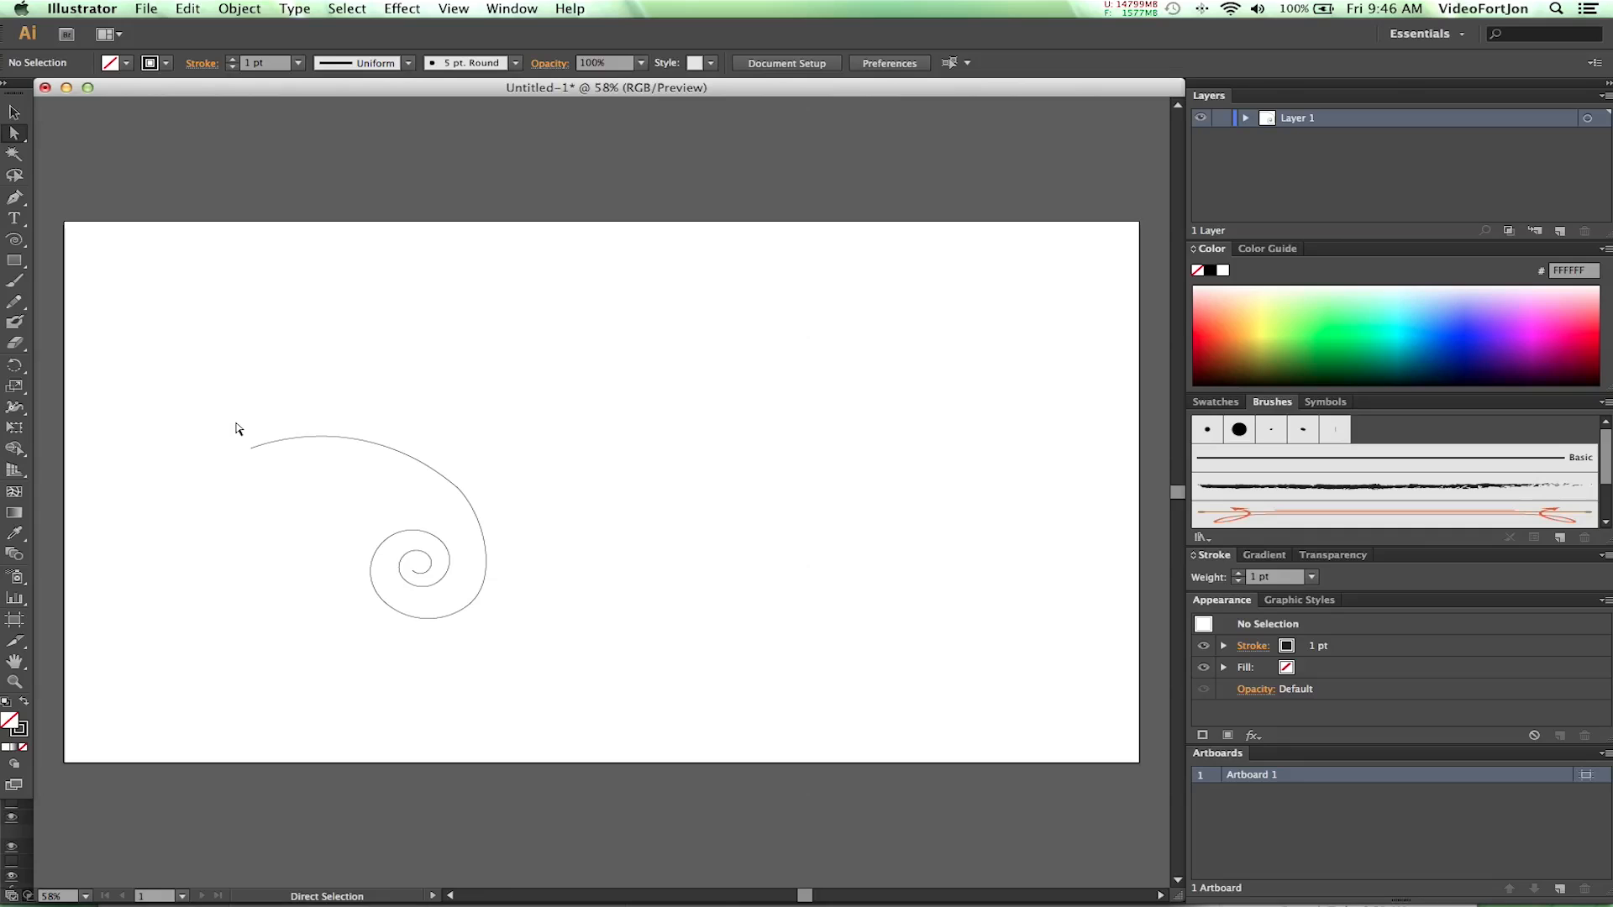
- Add a new layer and draw on it a spiral about 114 px wide beneath the arch of the first swirl
left_click(14, 239)
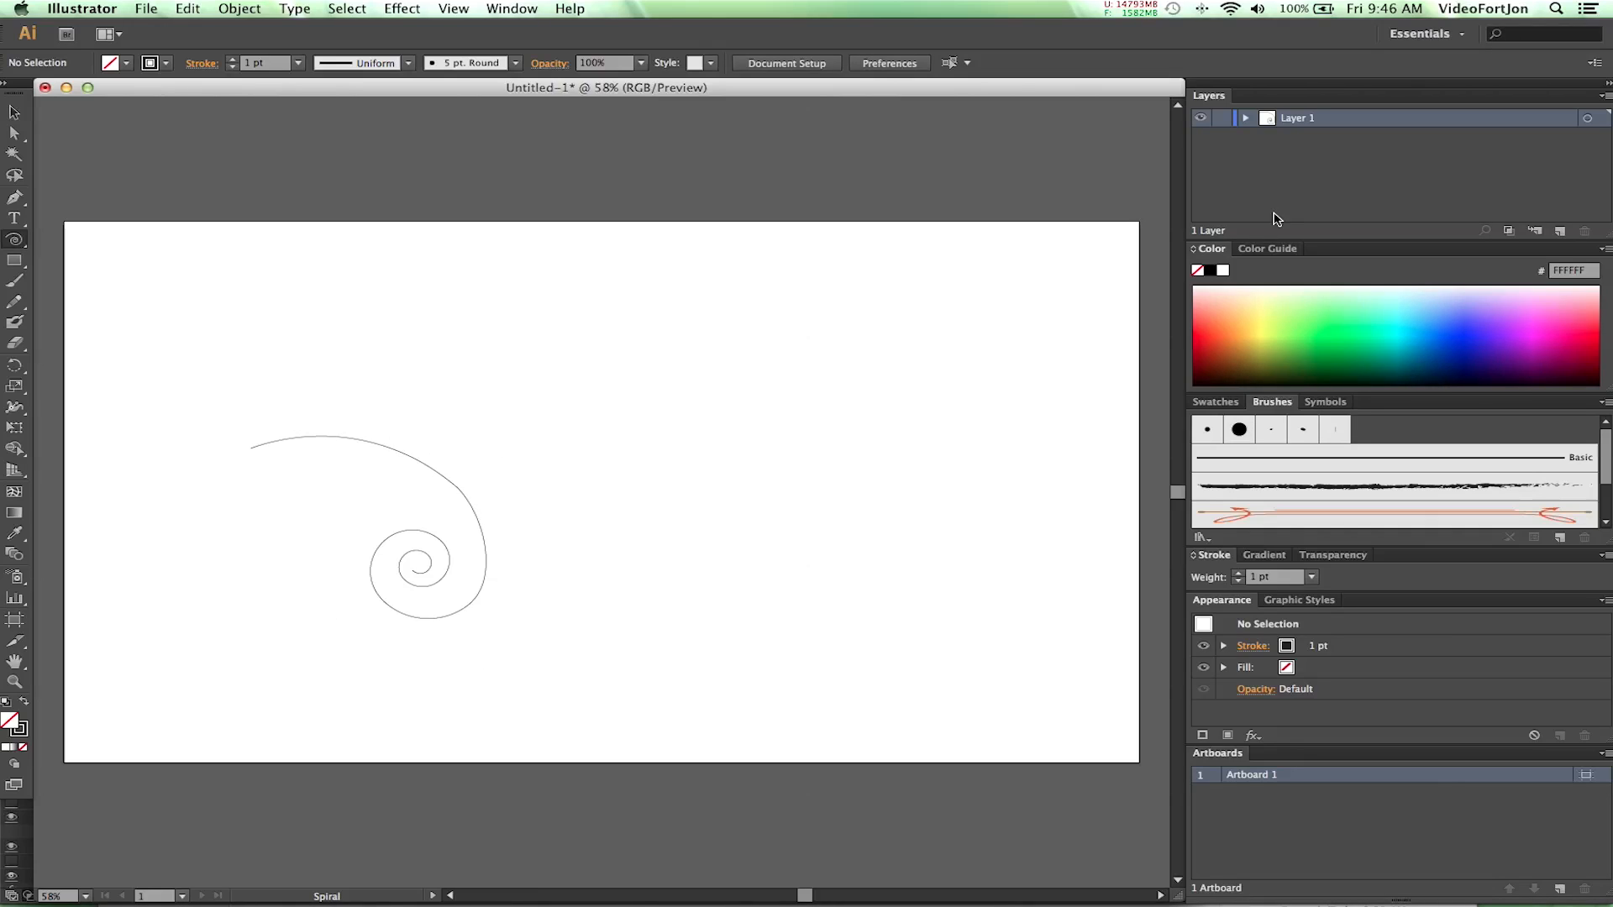
left_click(1558, 232)
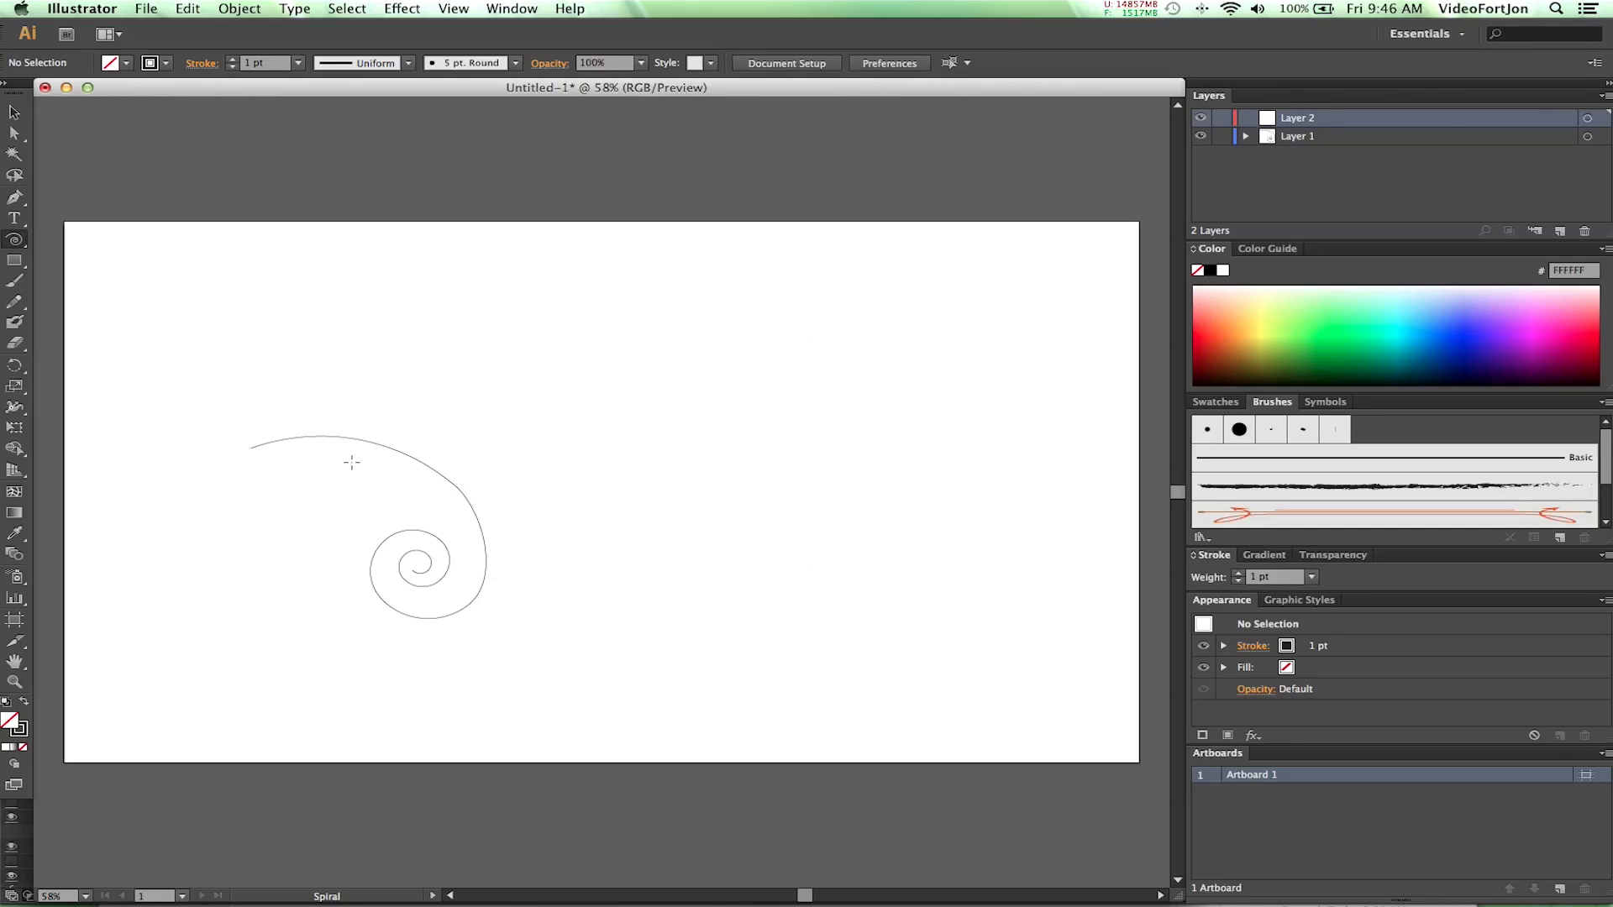
left_click_drag(329, 492, 363, 472)
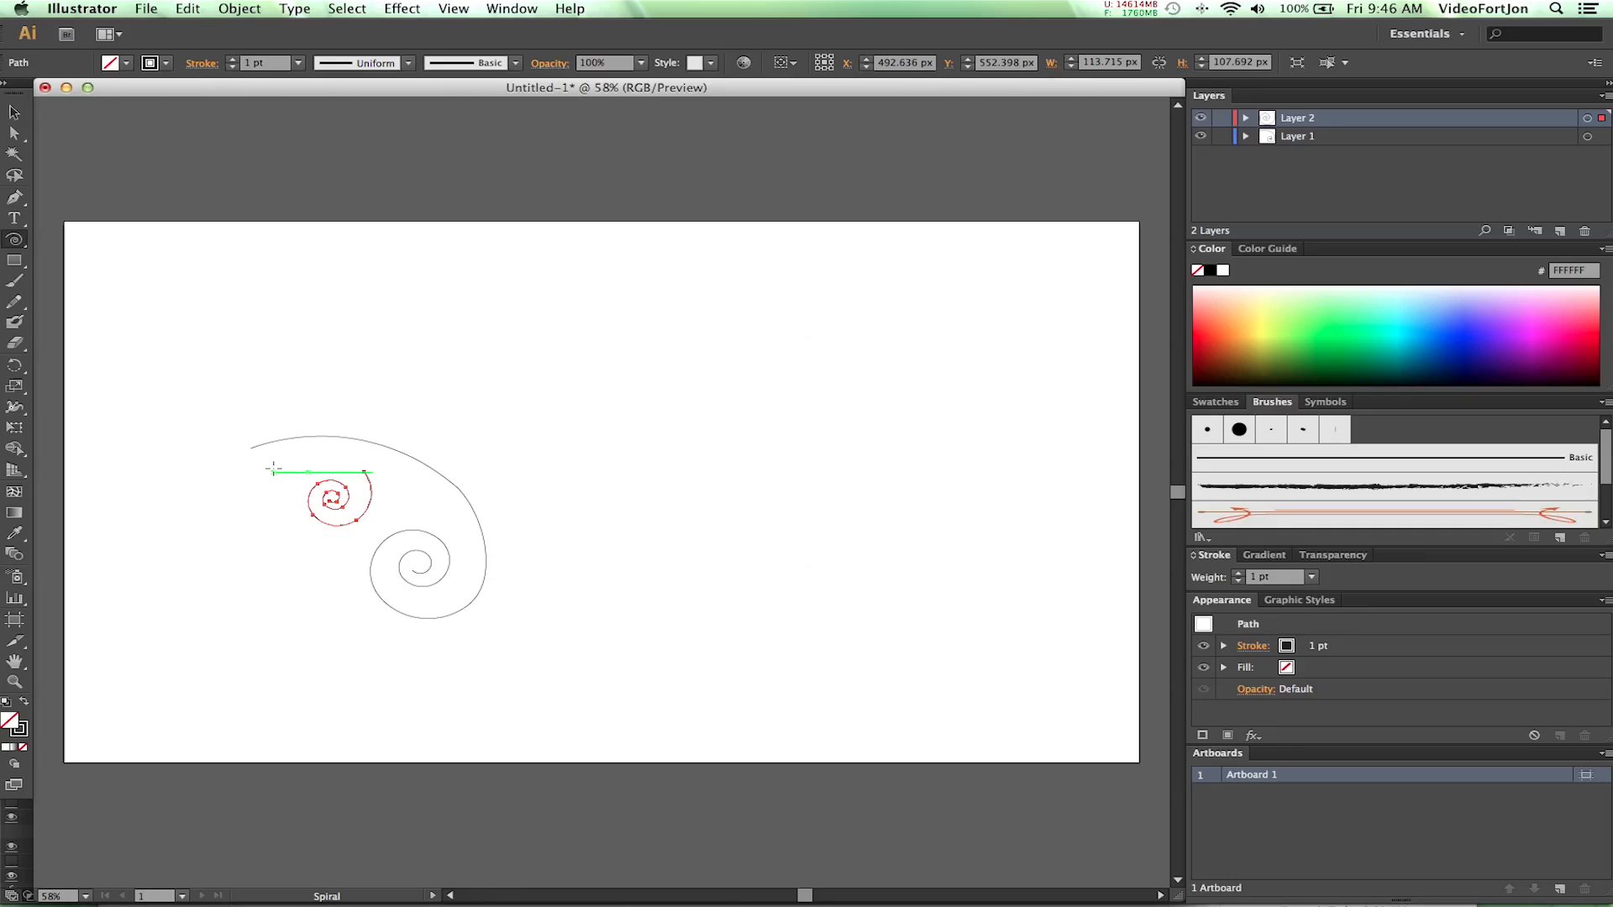
- Nudge the small spiral up 50 px so its outer end meets the first swirl's arch
key("shift+Up")
key("shift+Up")
key("shift+Up")
key("shift+Up")
key("shift+Up")
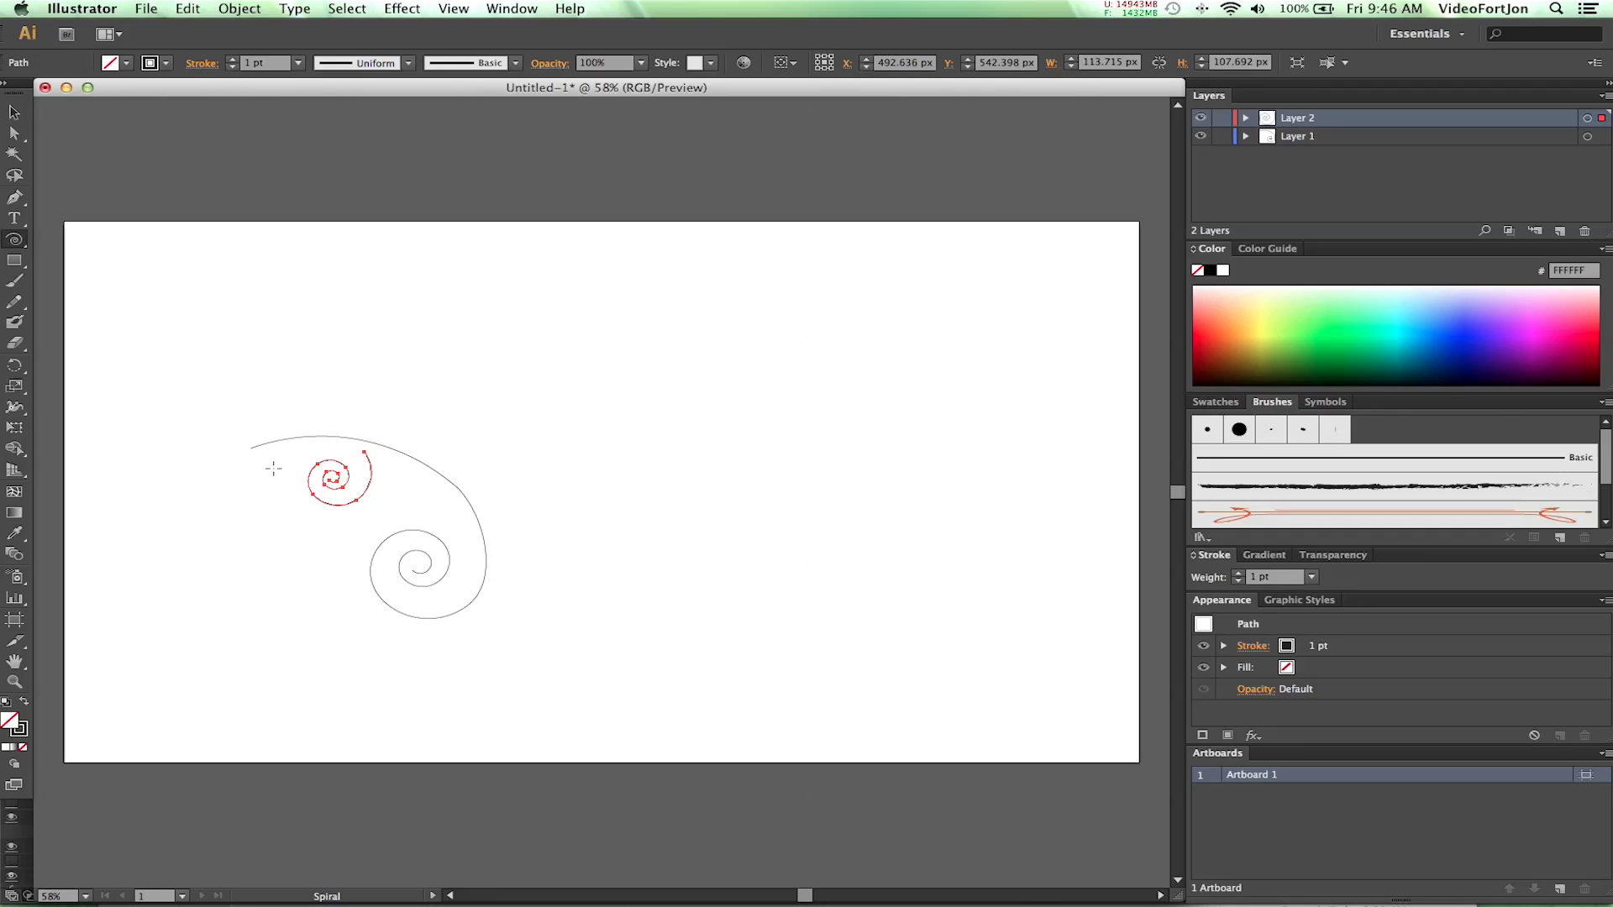
key("Up")
key("Up")
key("Up")
key("Up")
key("Up")
key("Up")
key("Up")
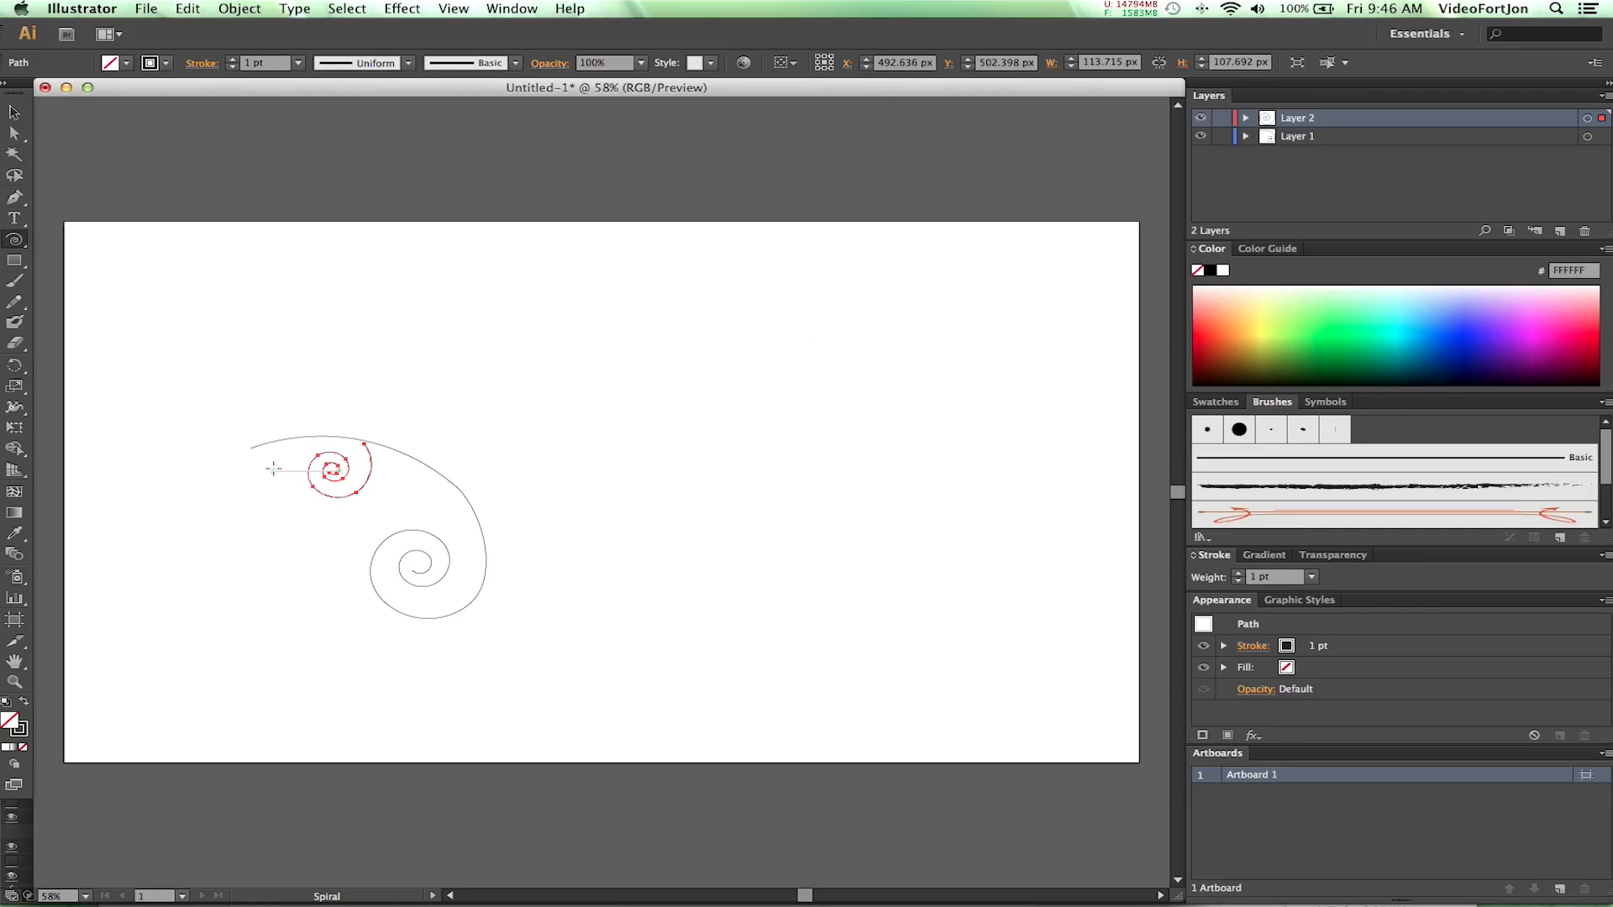
- Nudge the small spiral up another 10 px so its outer end touches the first swirl's arch
key("Up")
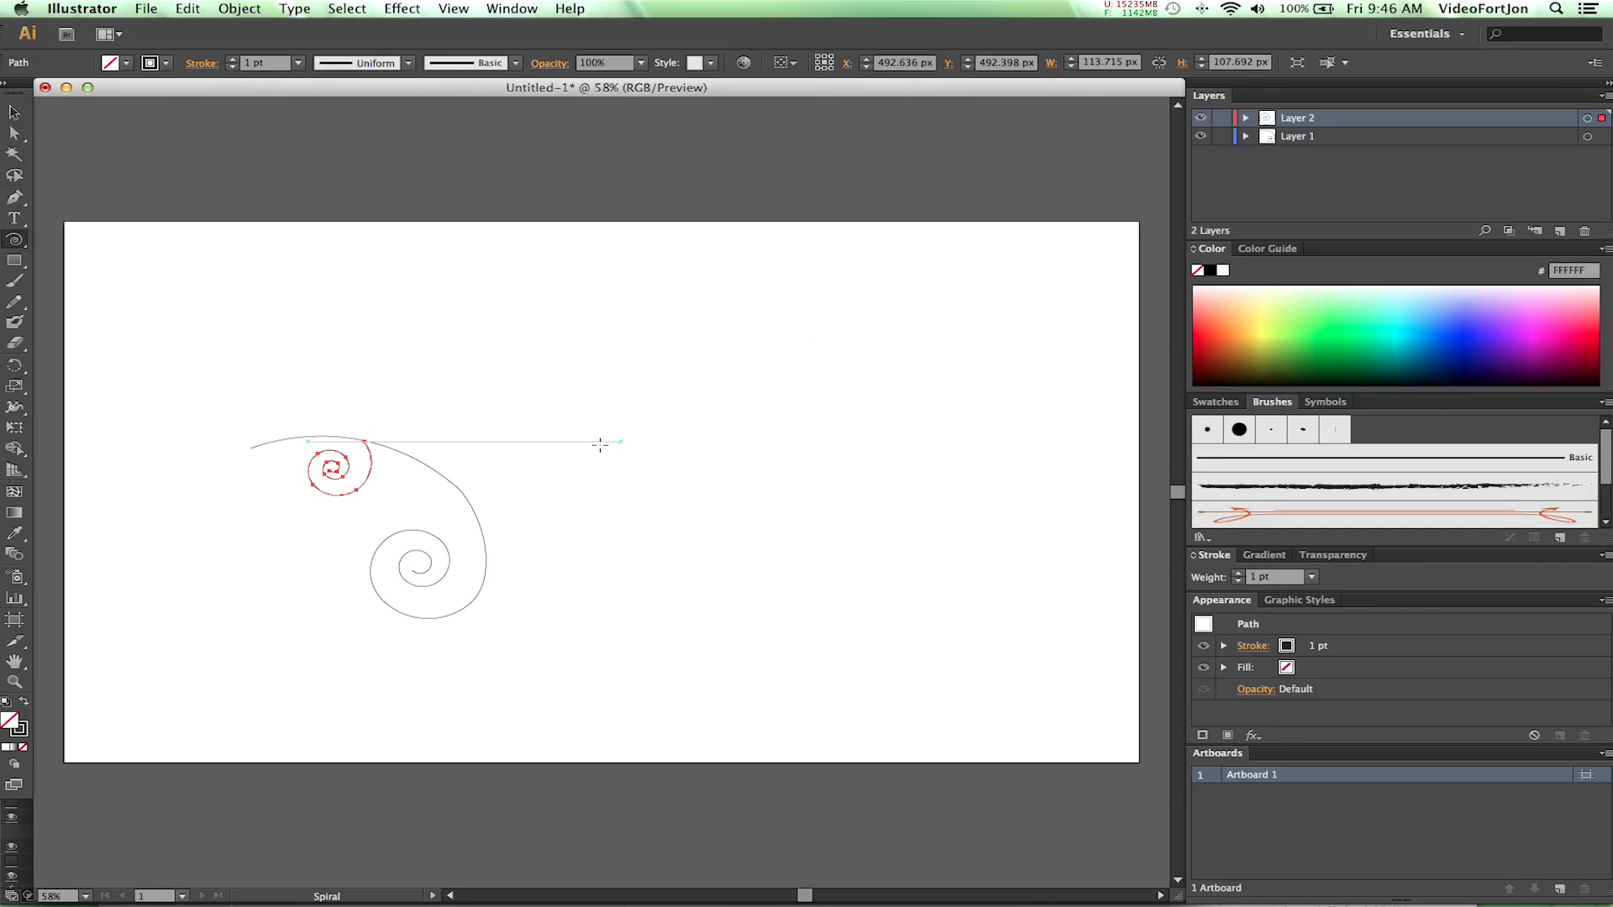
left_click_drag(559, 548, 485, 541)
key("super+z")
key("super+z")
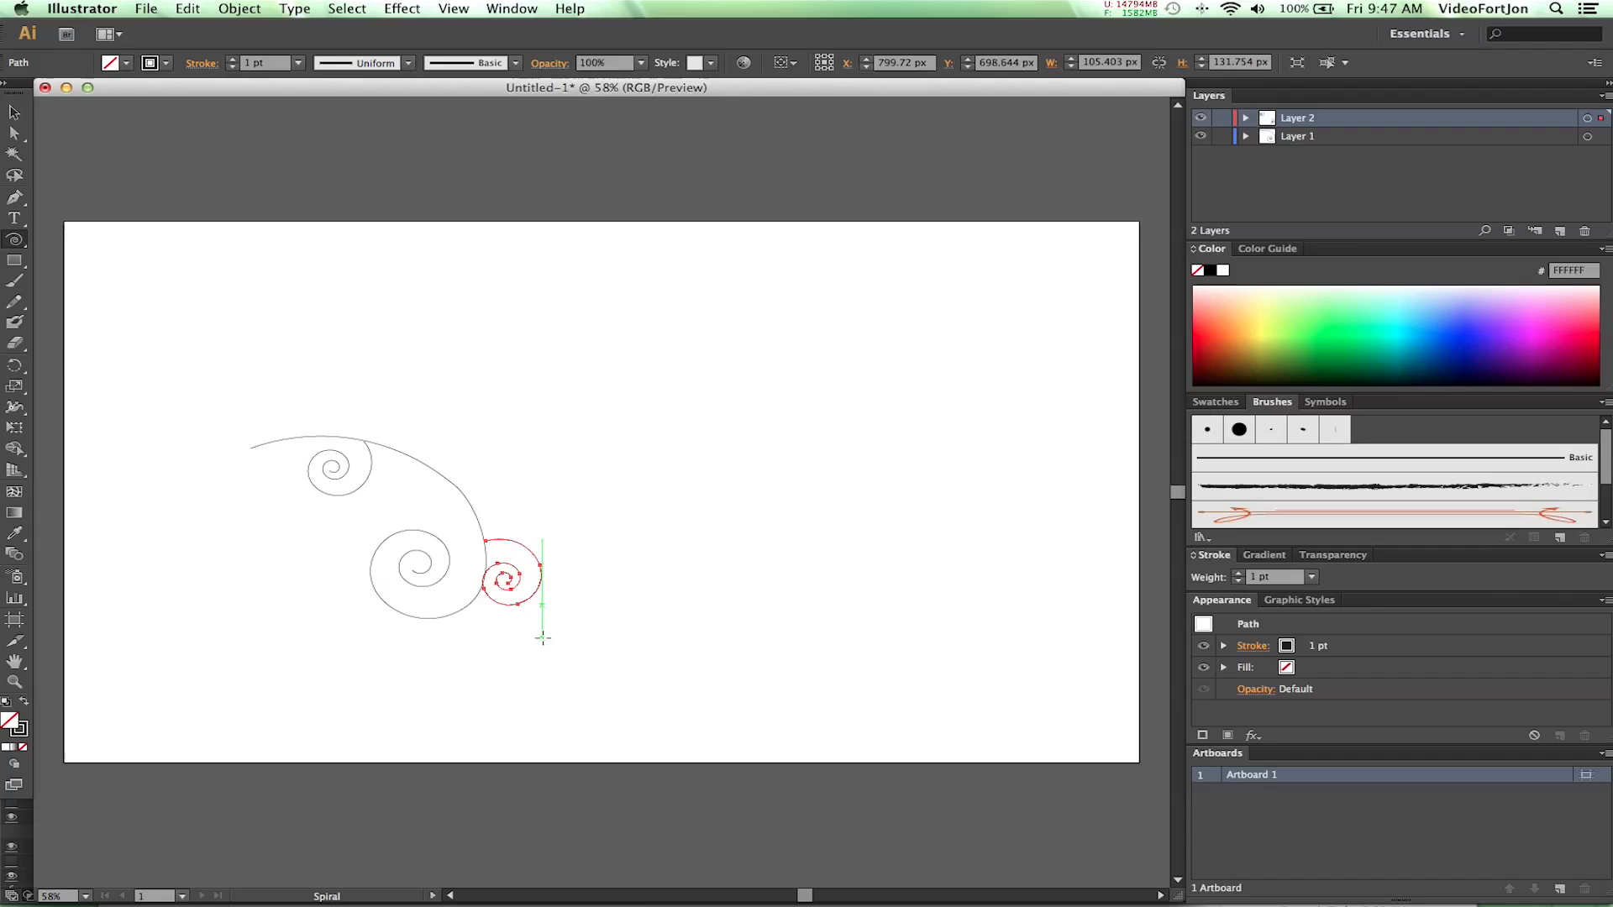
key("Right")
key("Right")
key("Right")
key("Right")
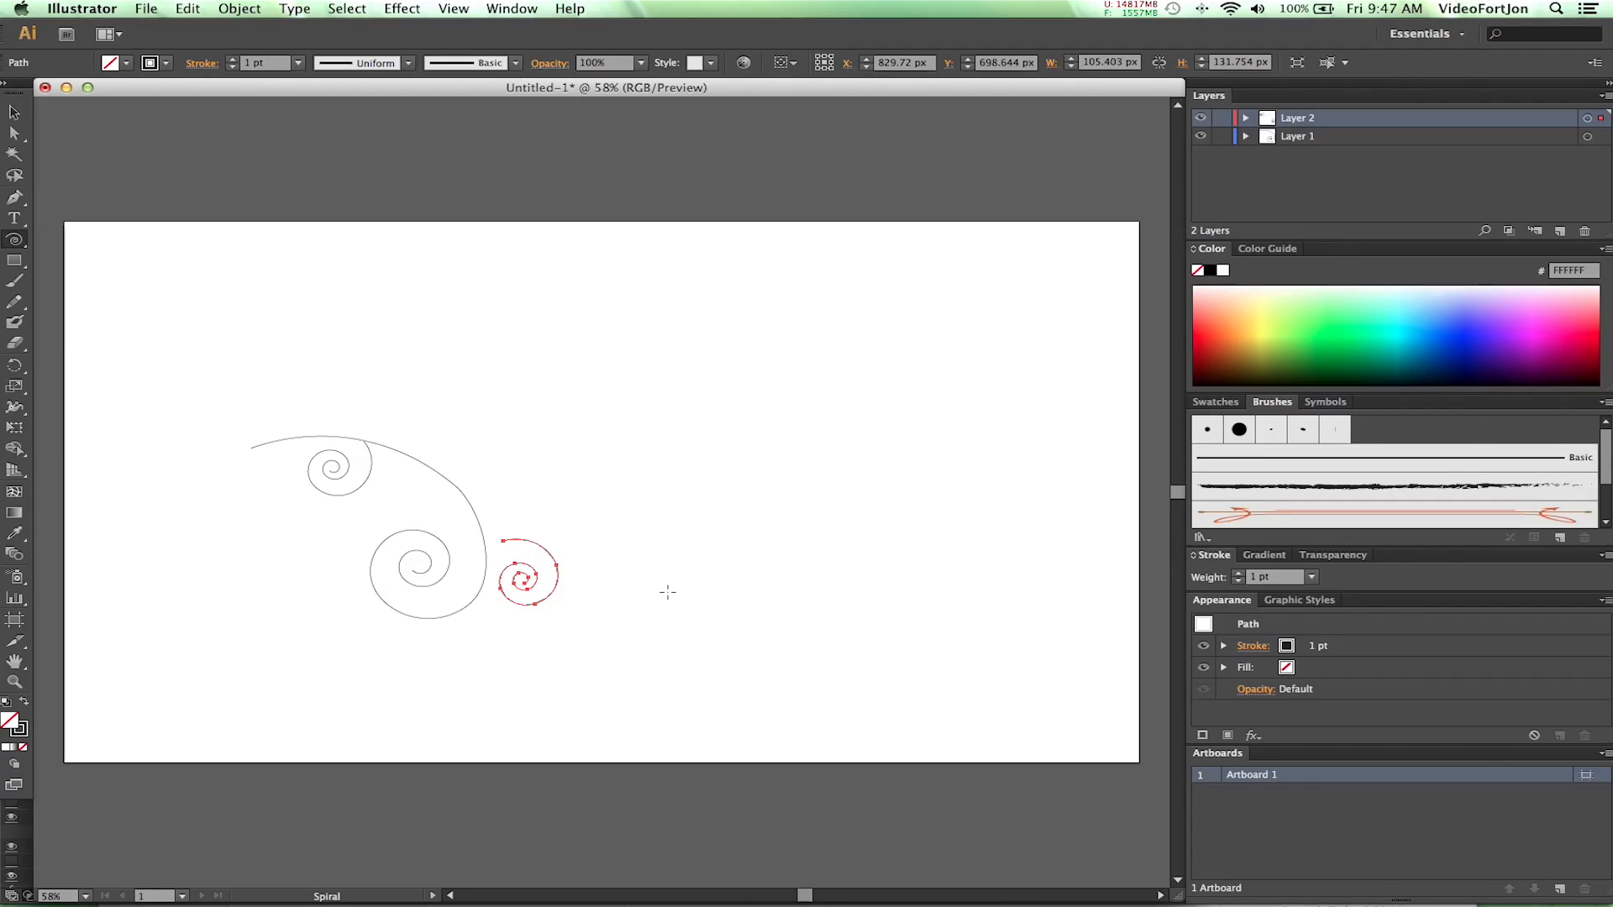
key("Delete")
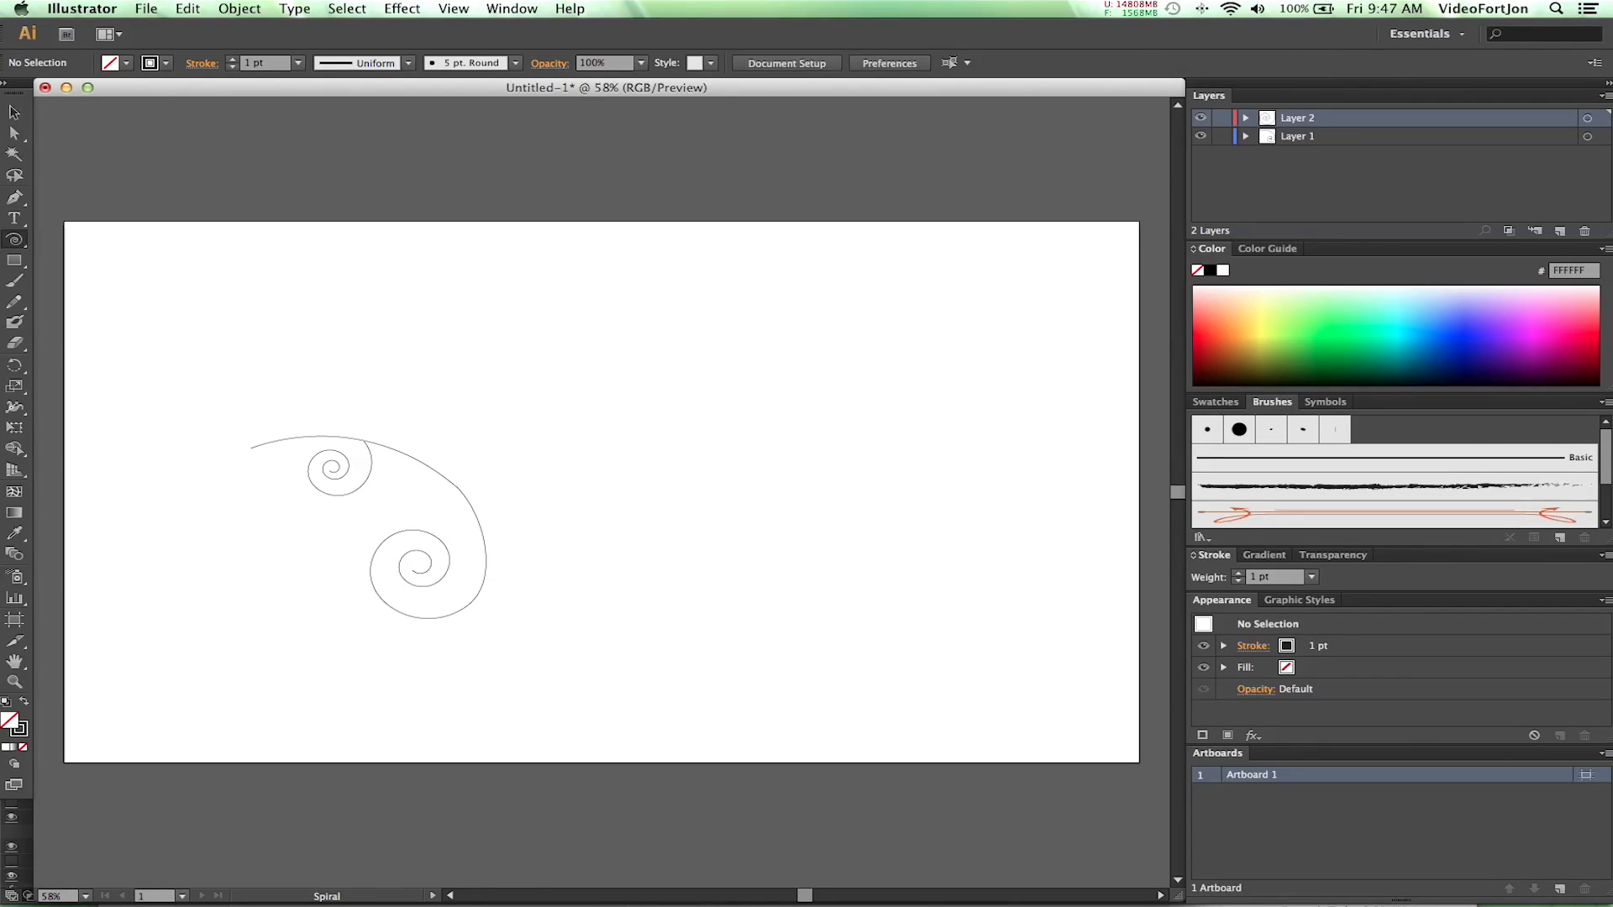
- Add two new layers and draw on Layer 3 a spiral about 375 px wide, its outer end on the bend of the first swirl
left_click(1560, 234)
left_click(1560, 234)
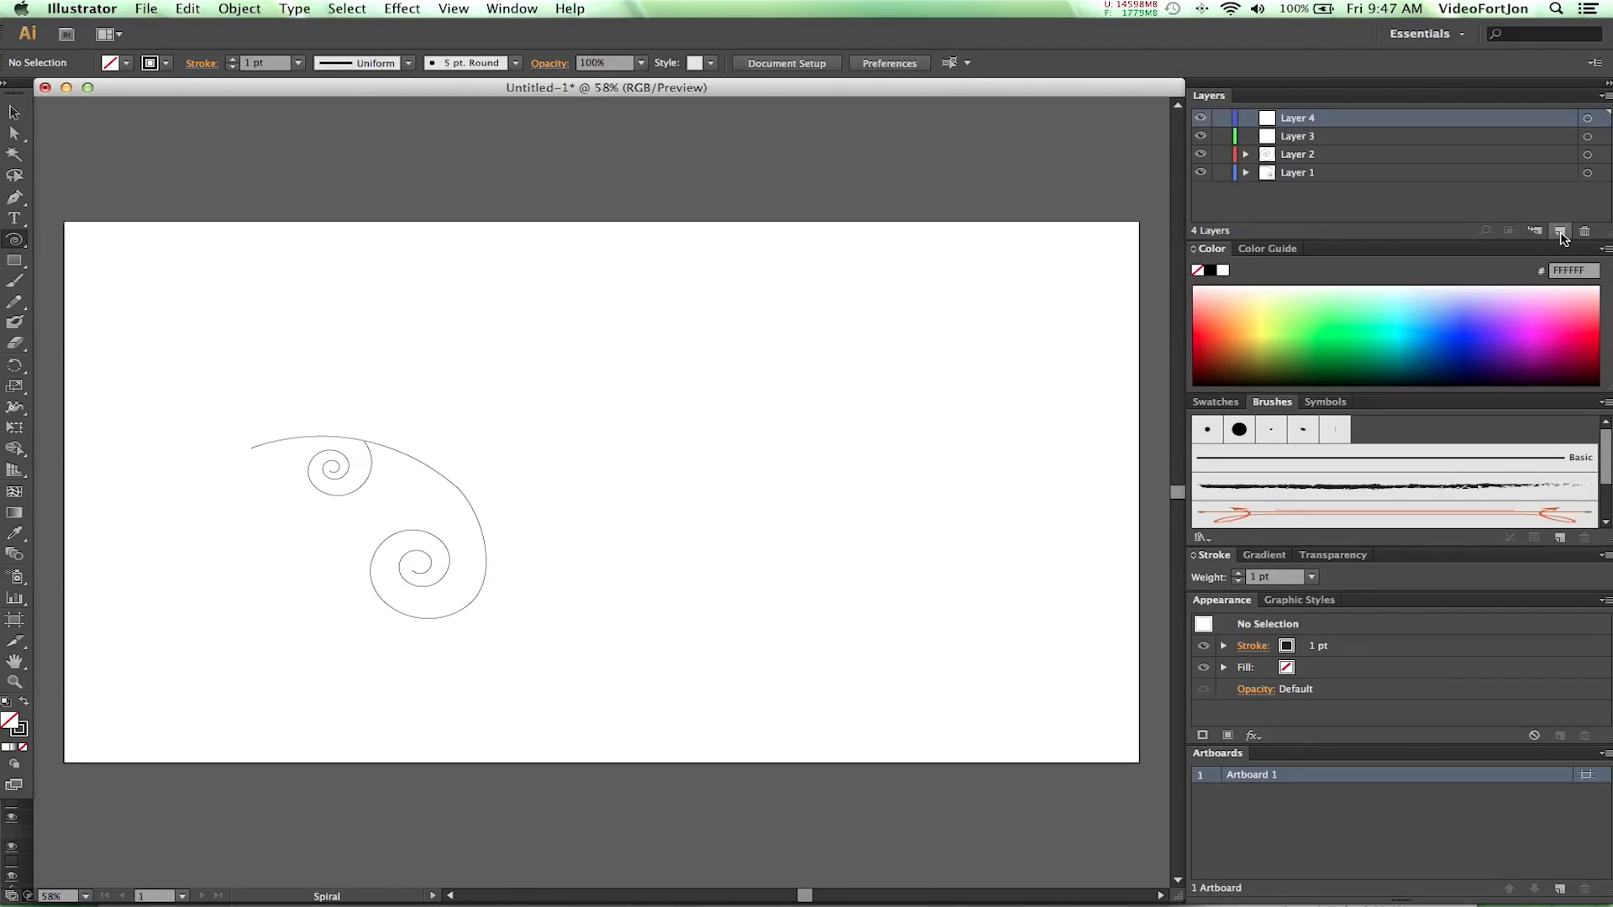
left_click(1289, 139)
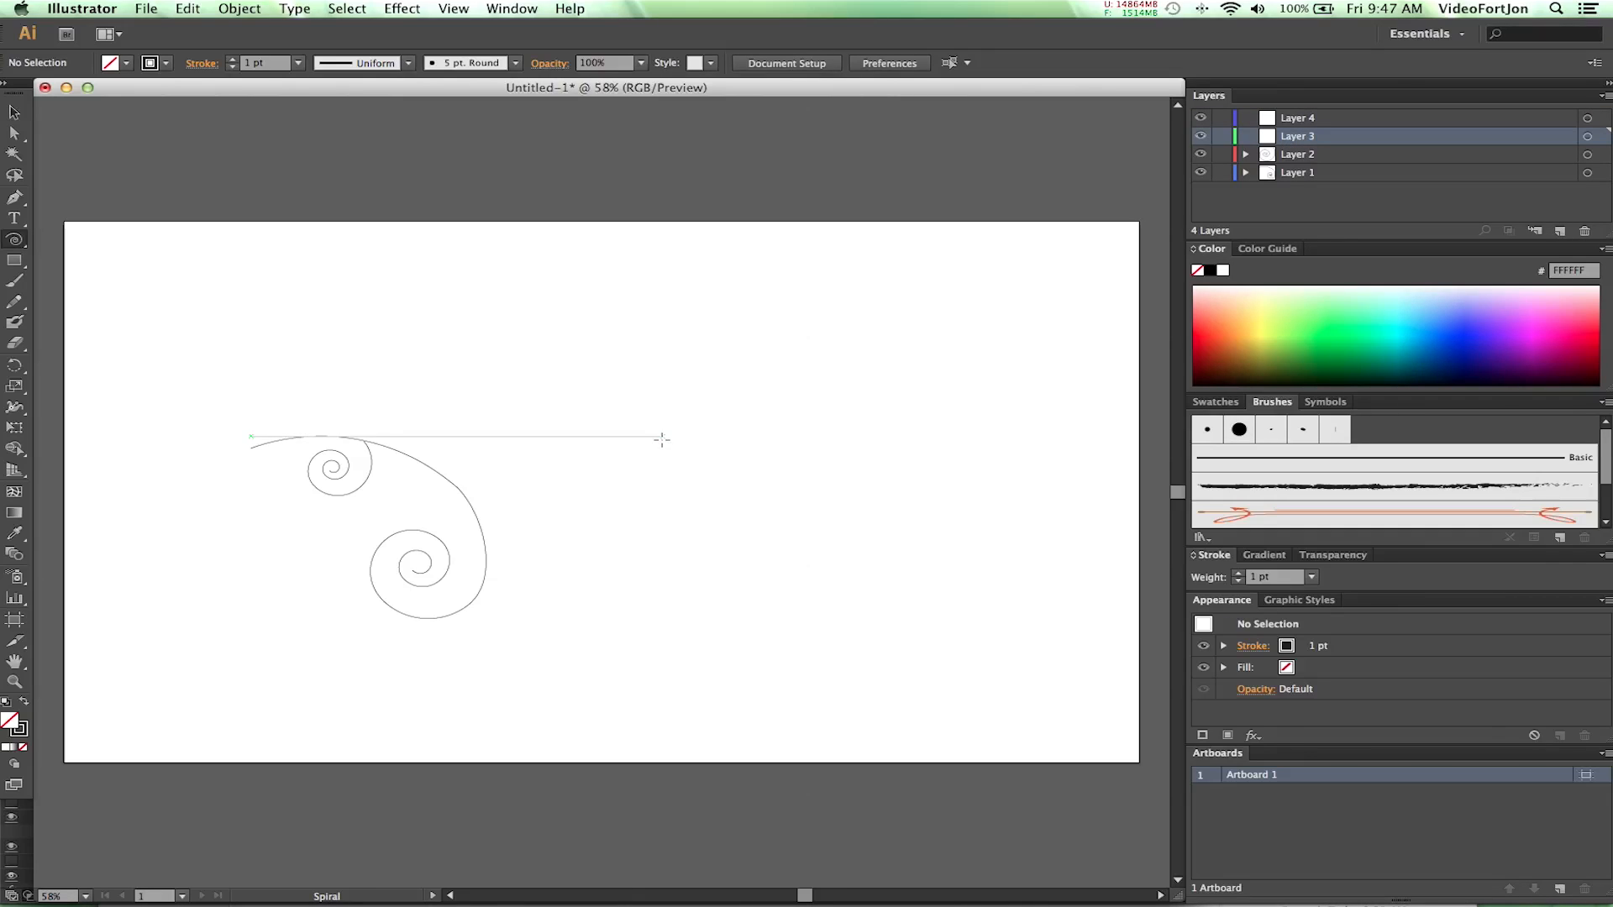
left_click_drag(560, 492, 458, 487)
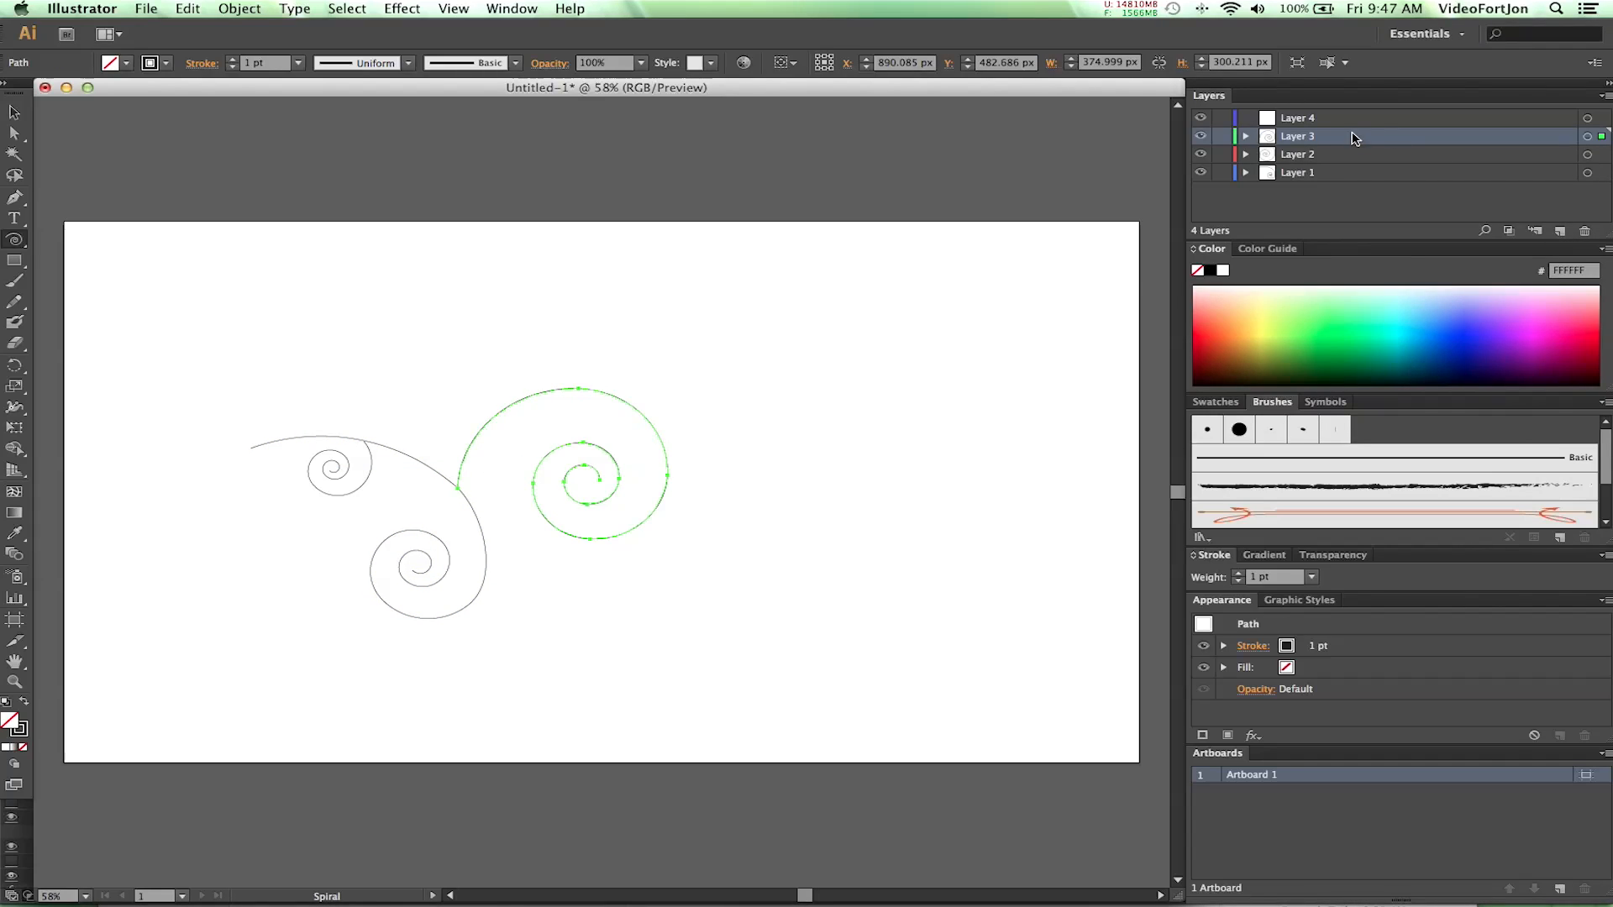
left_click(1313, 122)
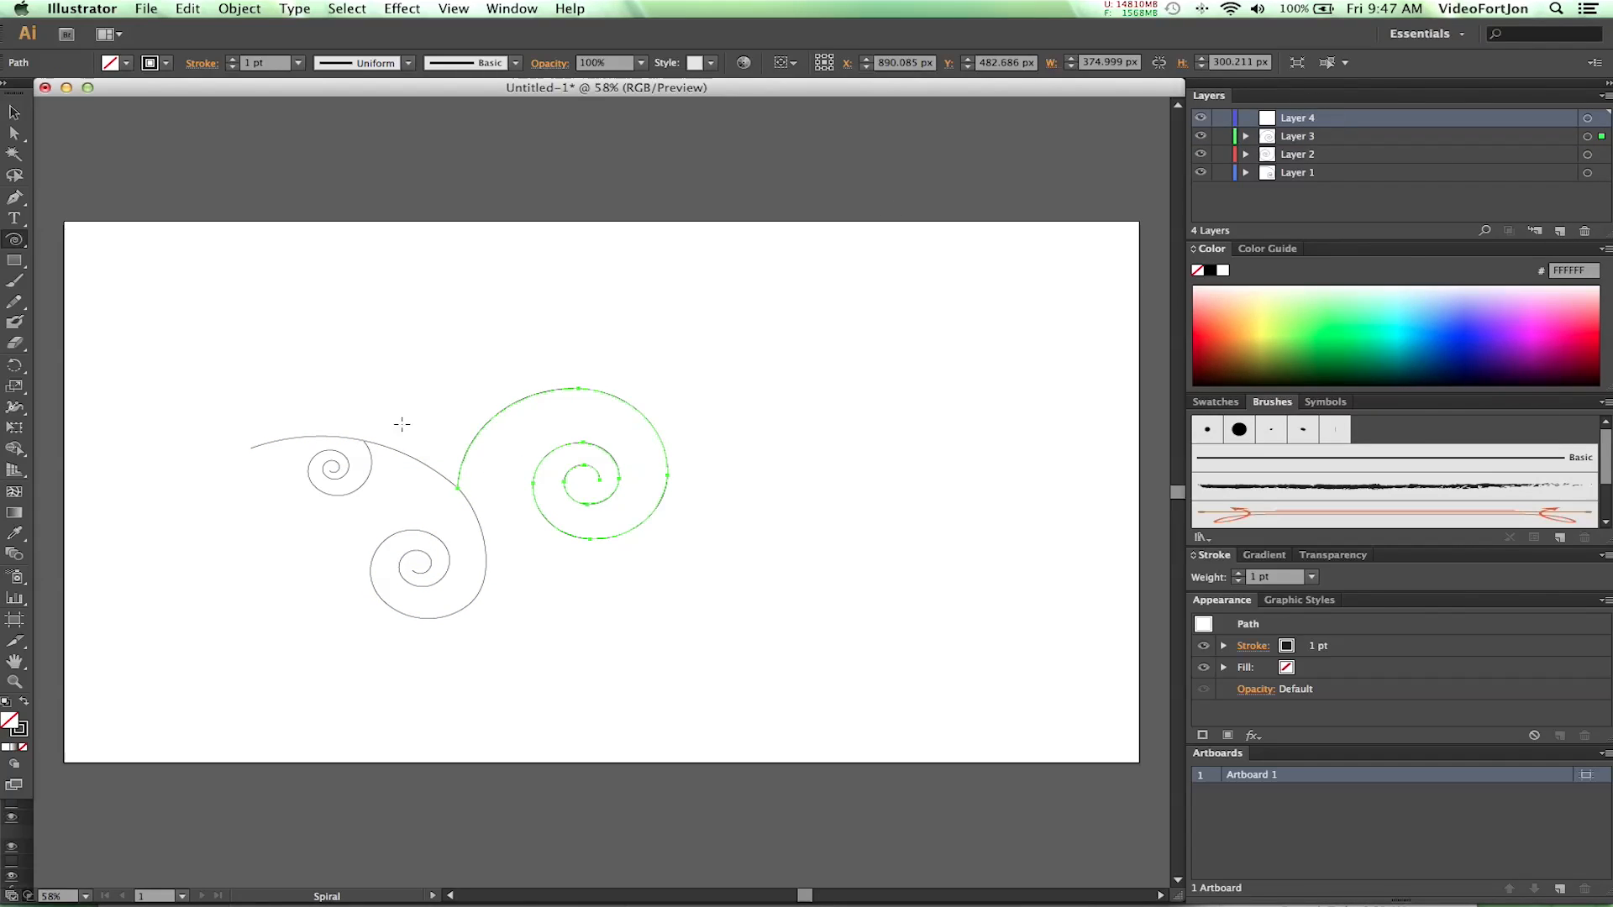
left_click(416, 378)
left_click_drag(415, 378, 387, 447)
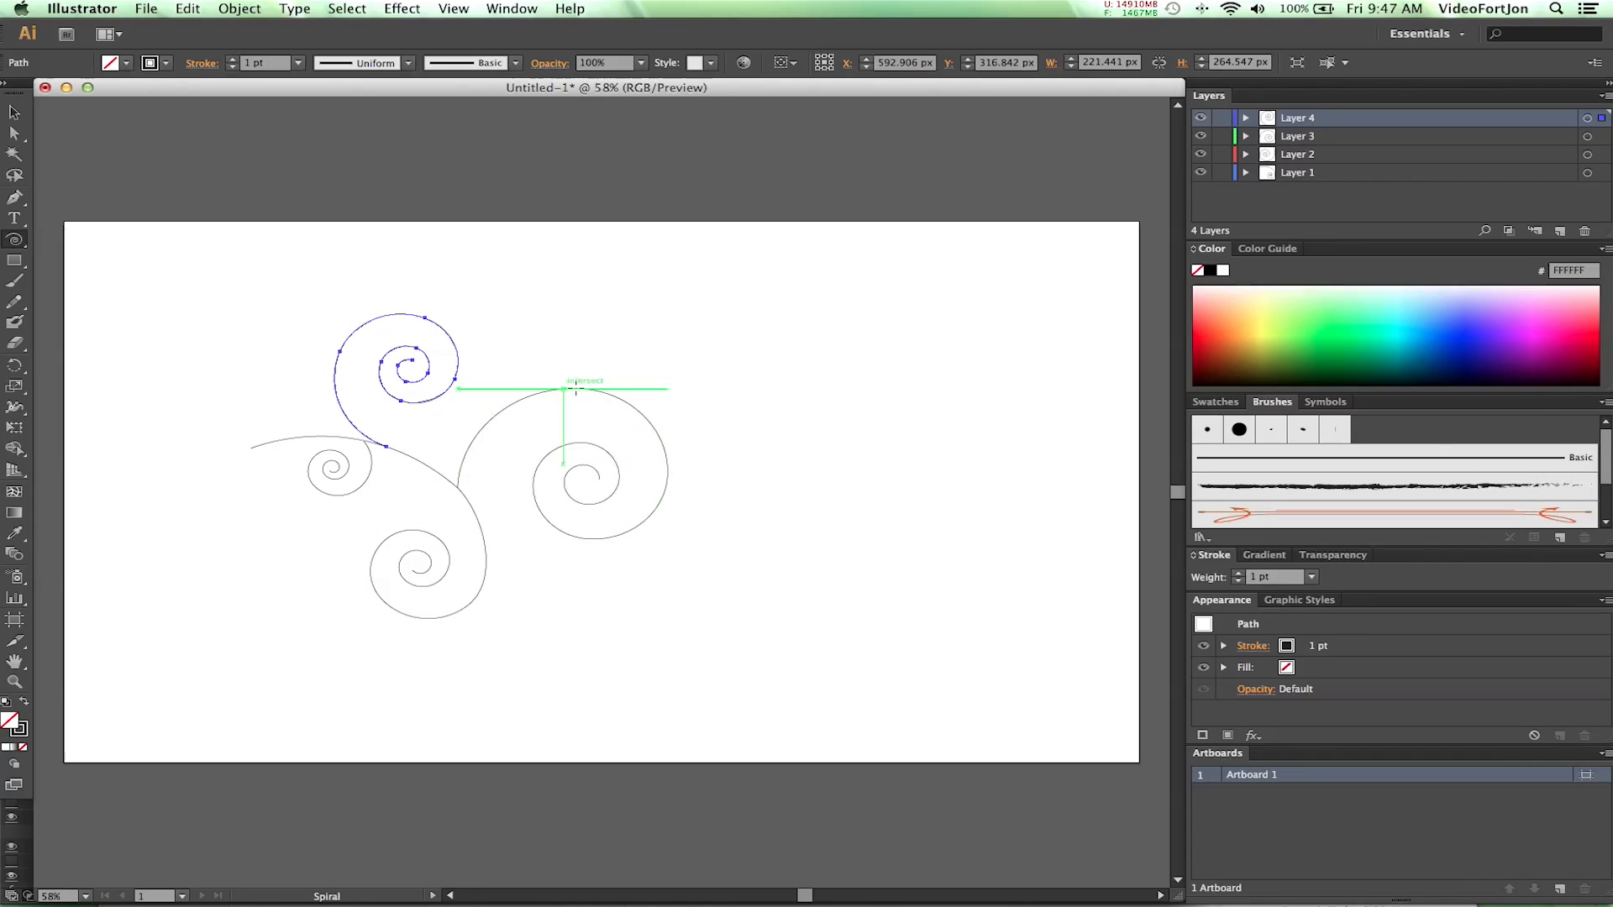
left_click_drag(672, 332, 588, 389)
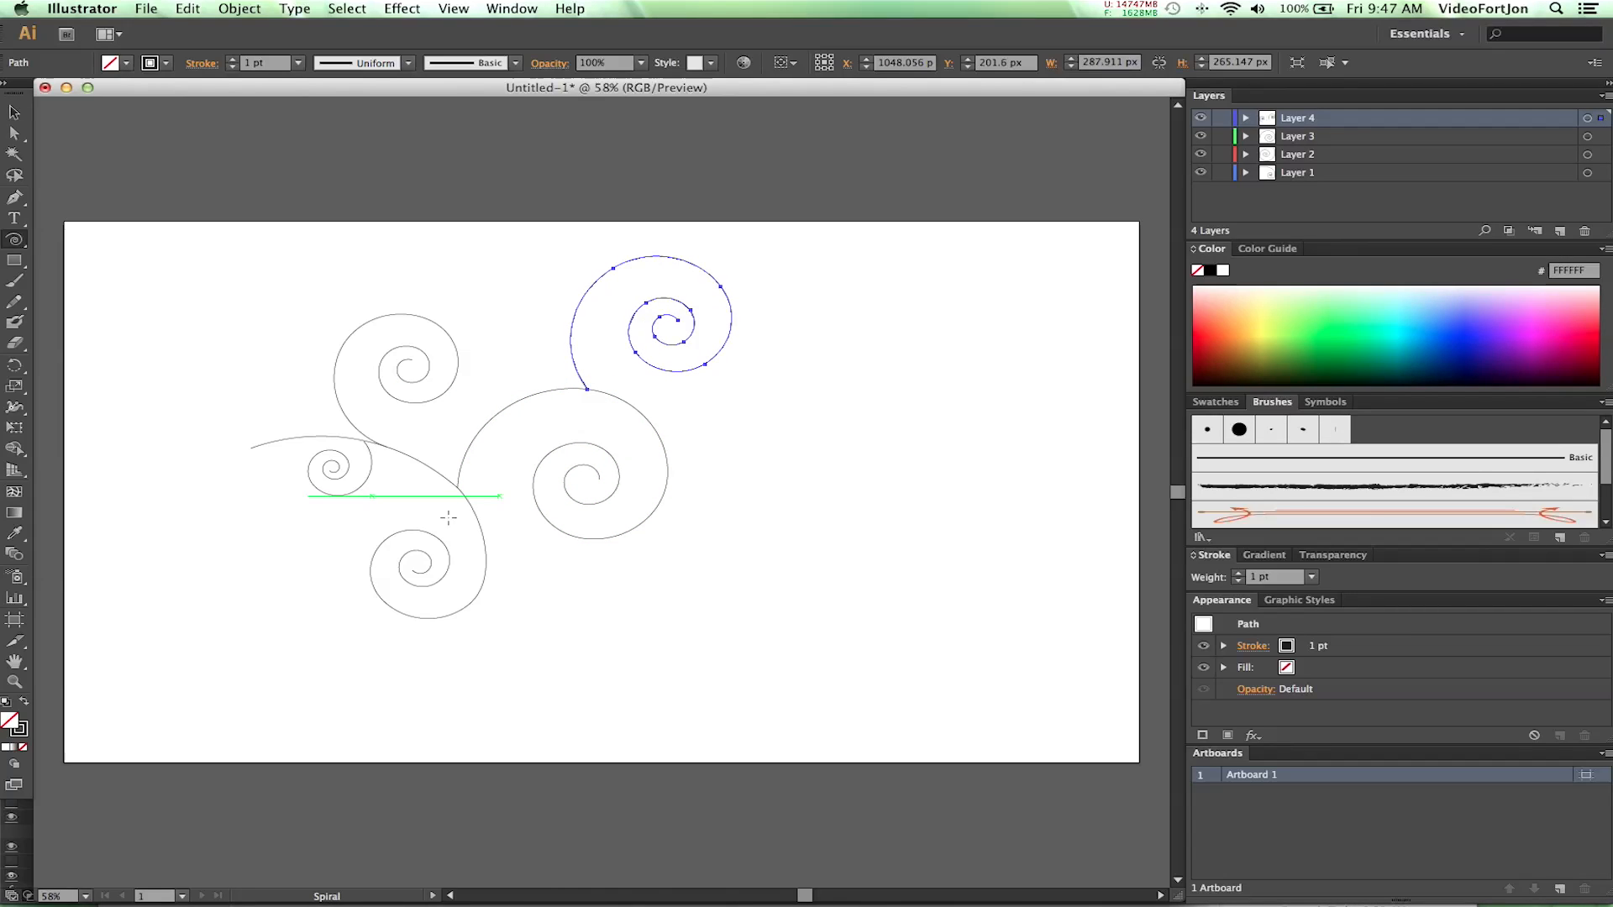
left_click_drag(518, 644, 482, 585)
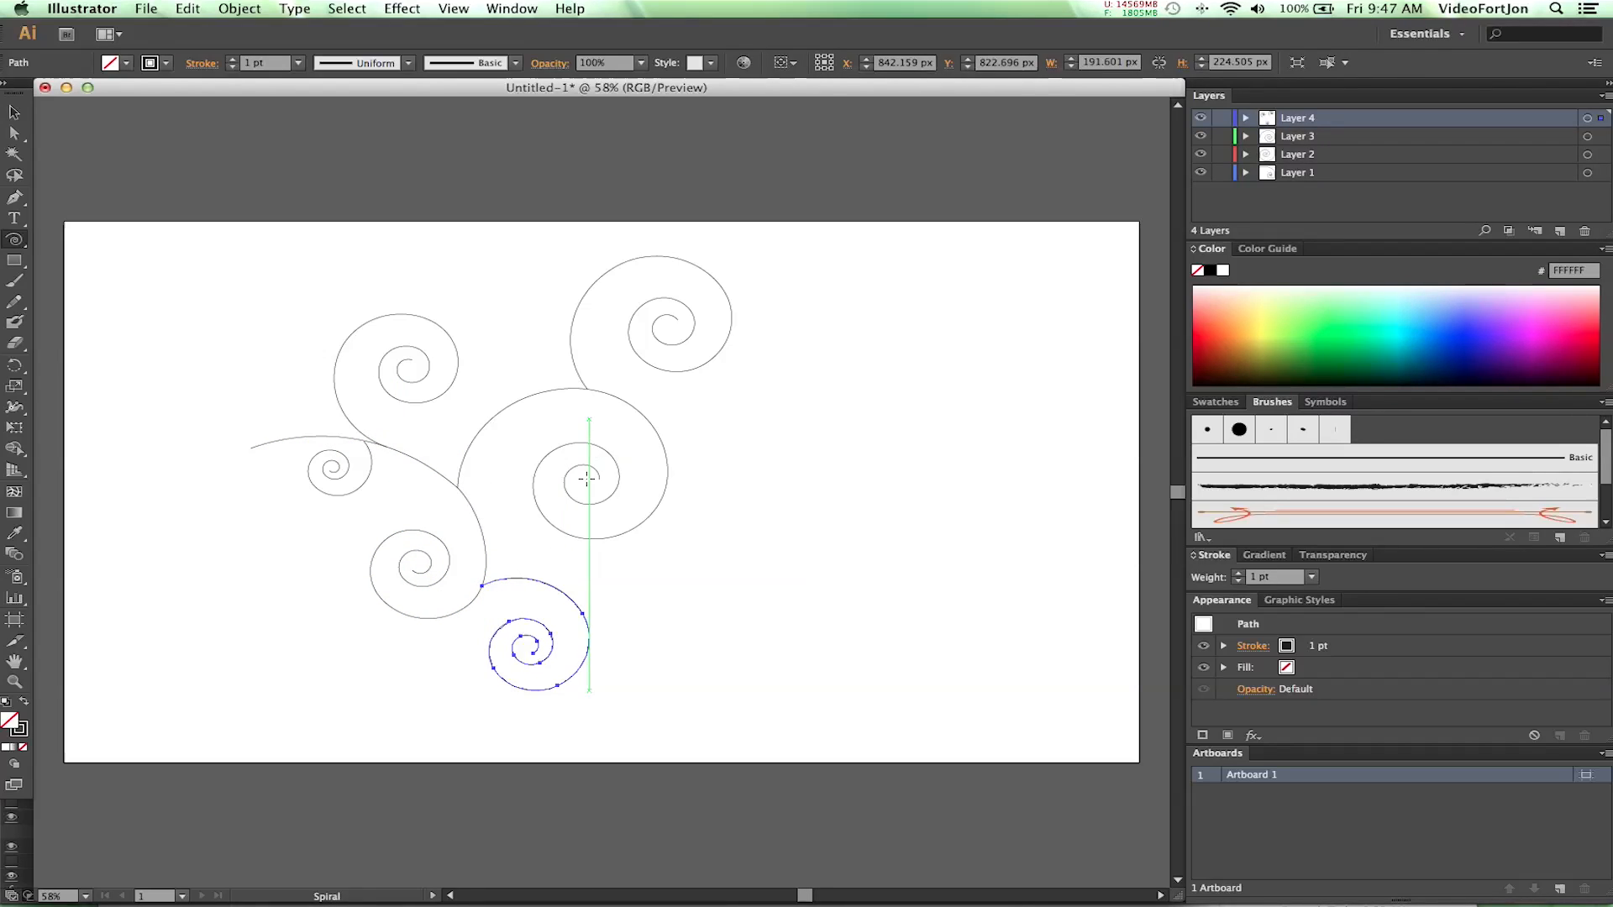
key("super+z")
key("super+z")
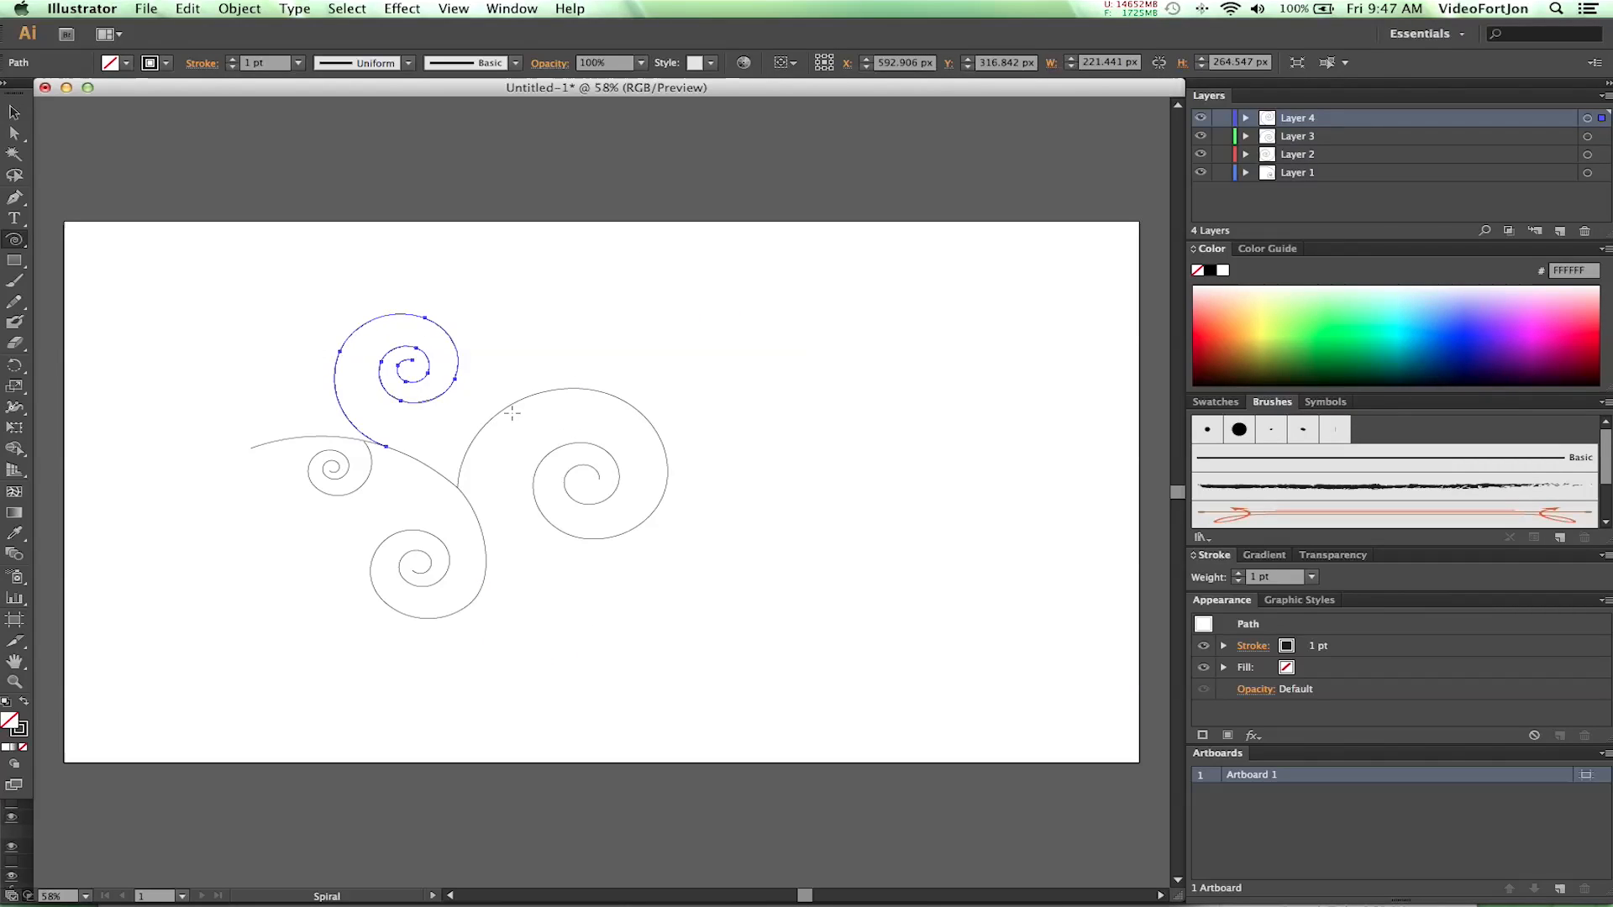
key("super+z")
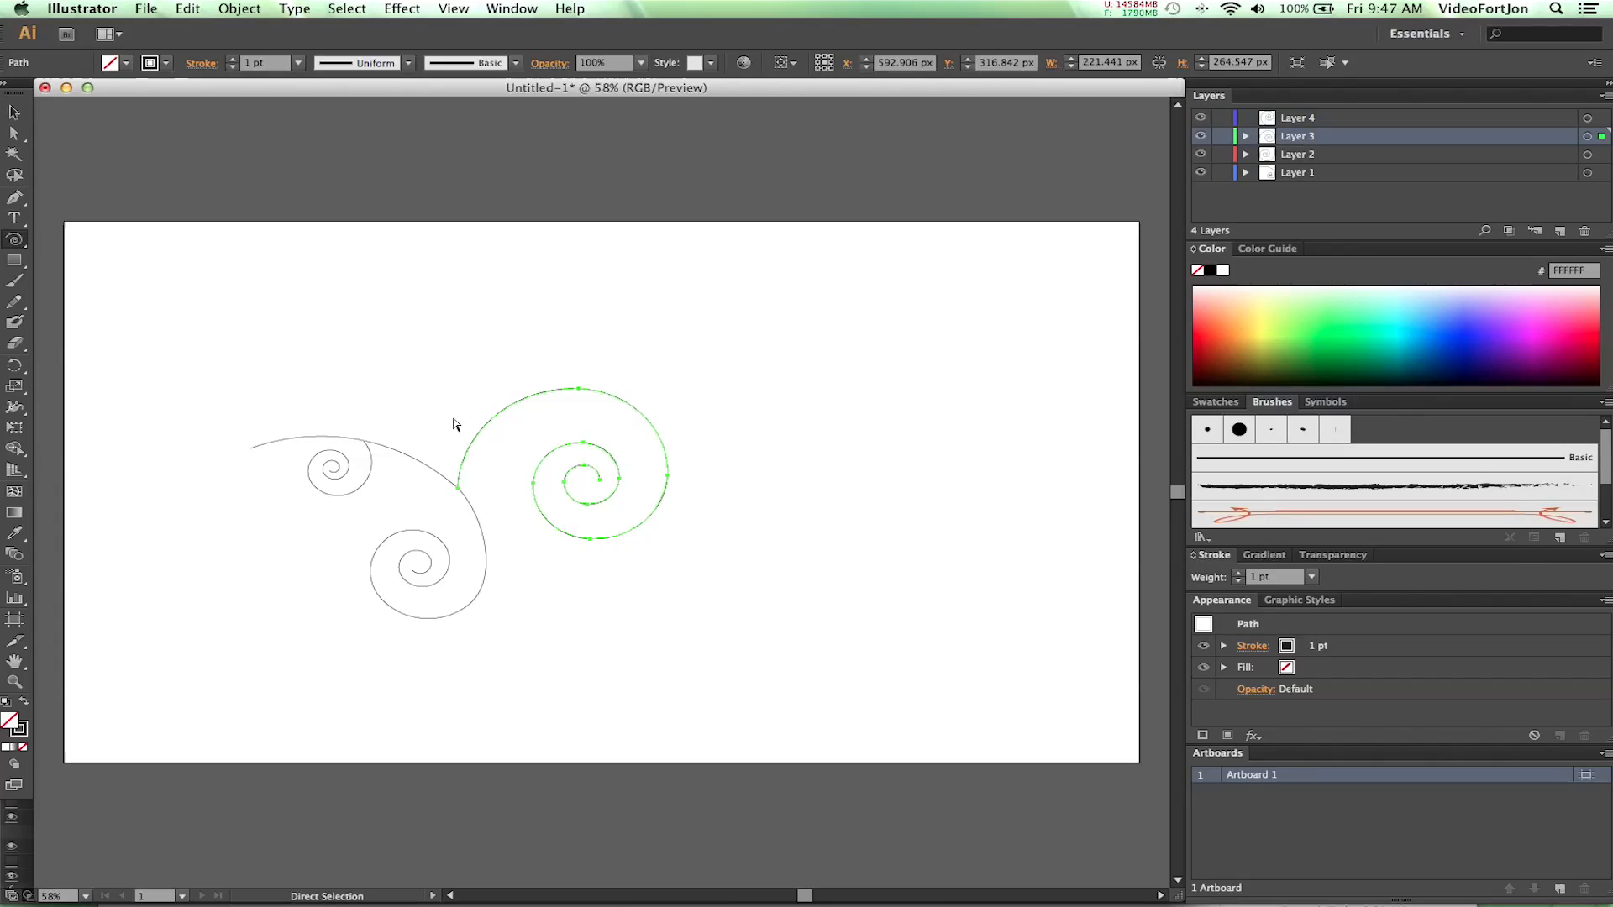
left_click_drag(376, 336, 360, 388)
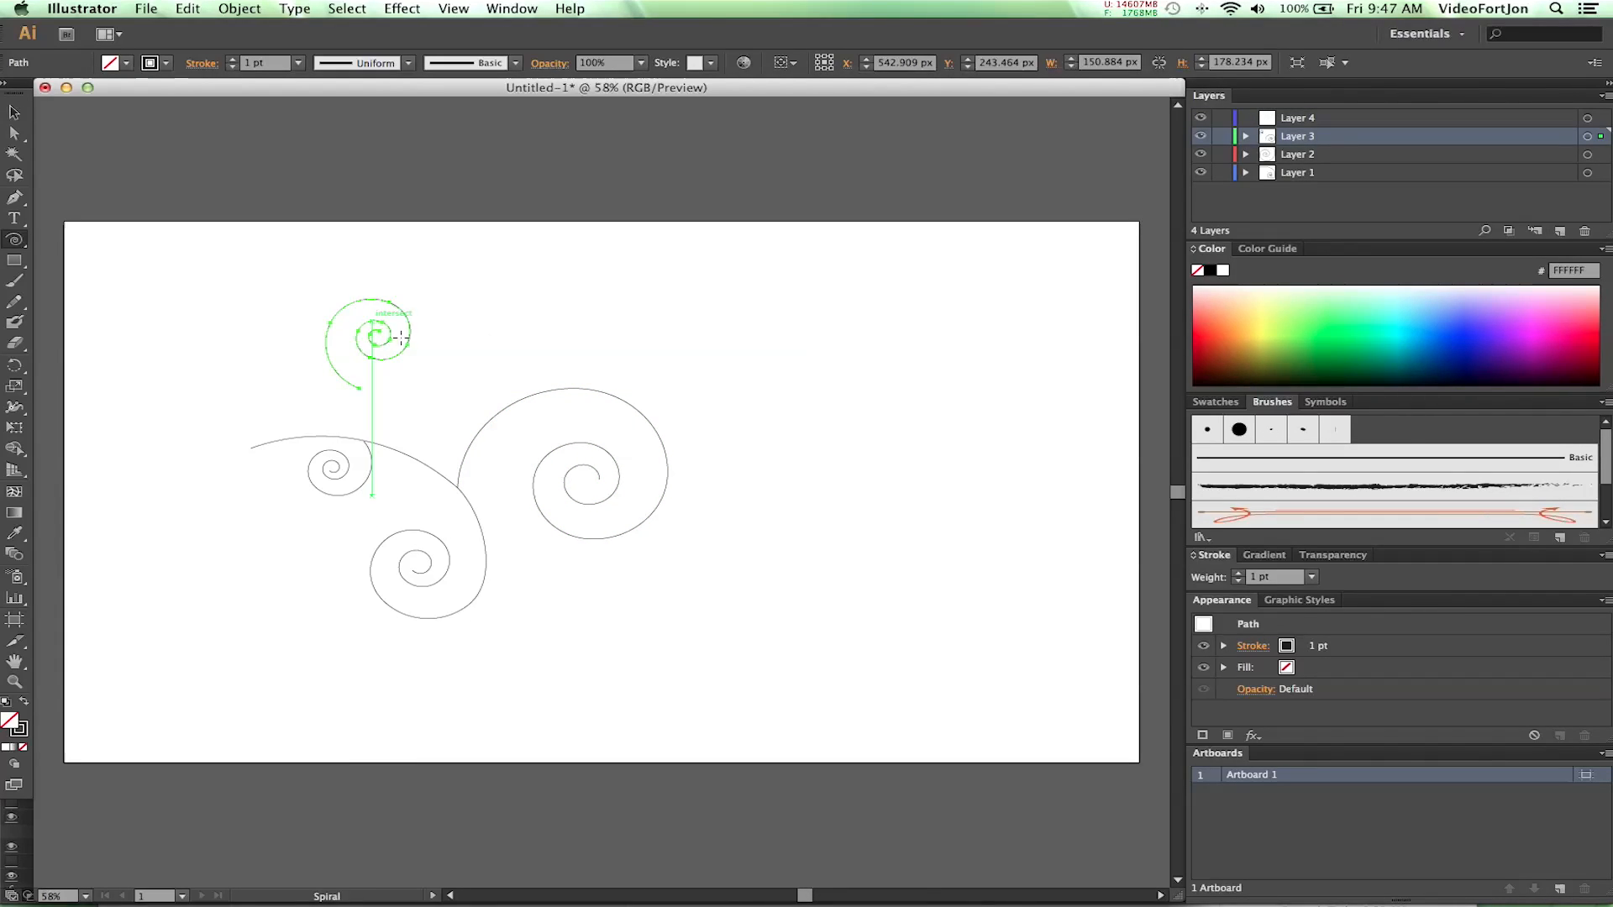
key("super+z")
- Draw a spiral about 188 px wide above the first swirl's arch on Layer 3 and reflect it across the vertical axis
left_click_drag(404, 411, 322, 435)
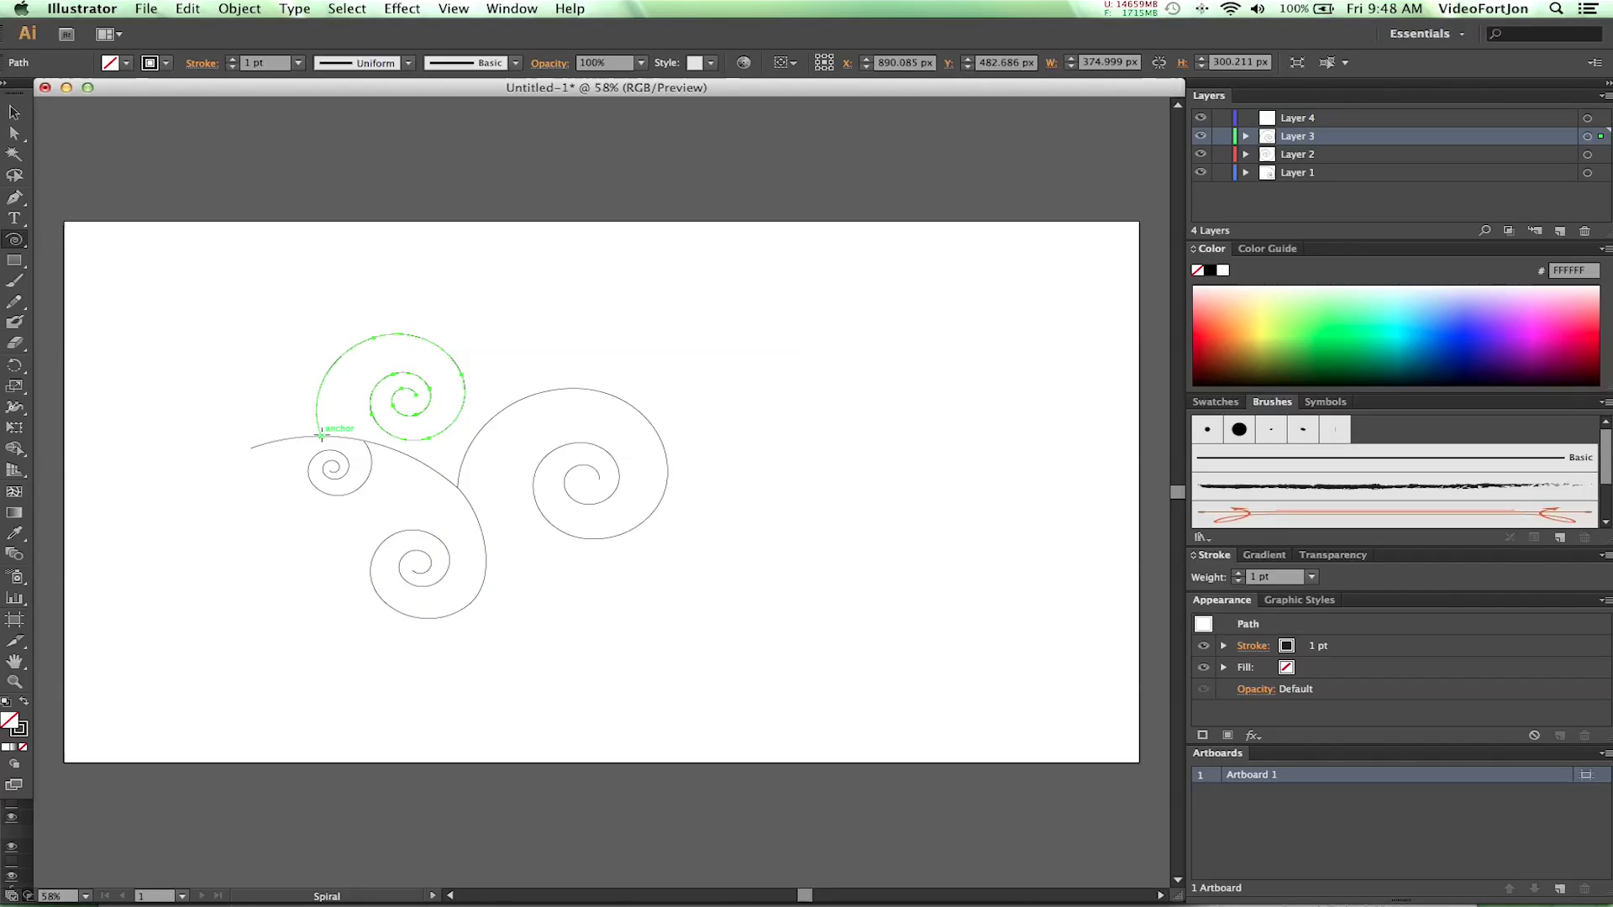
right_click(389, 388)
mouse_move(445, 609)
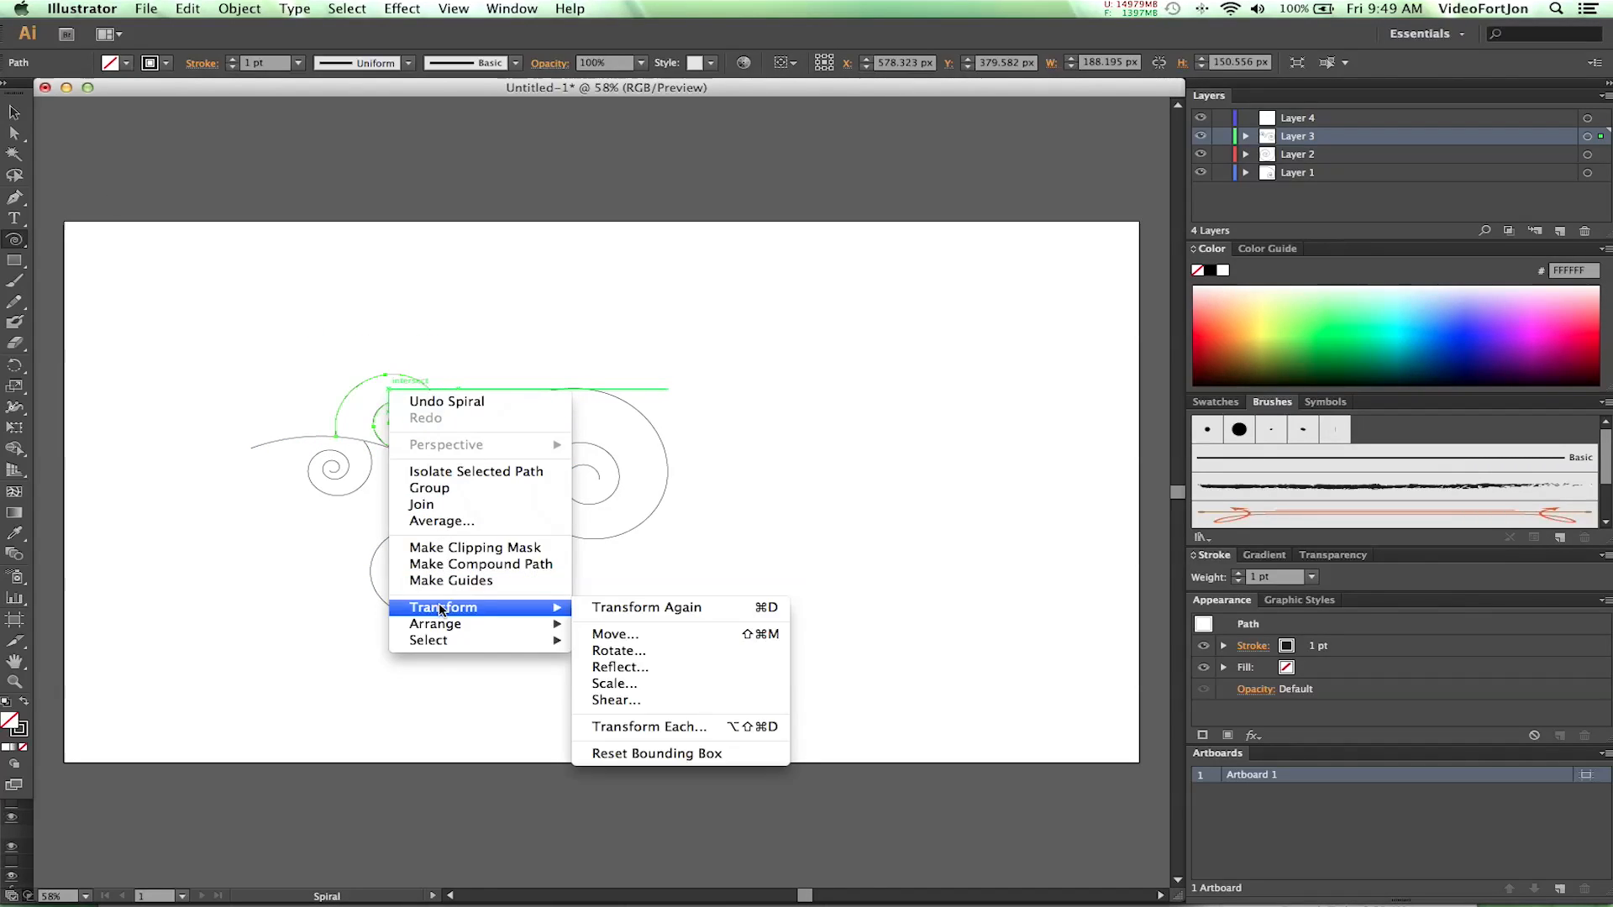
left_click(612, 664)
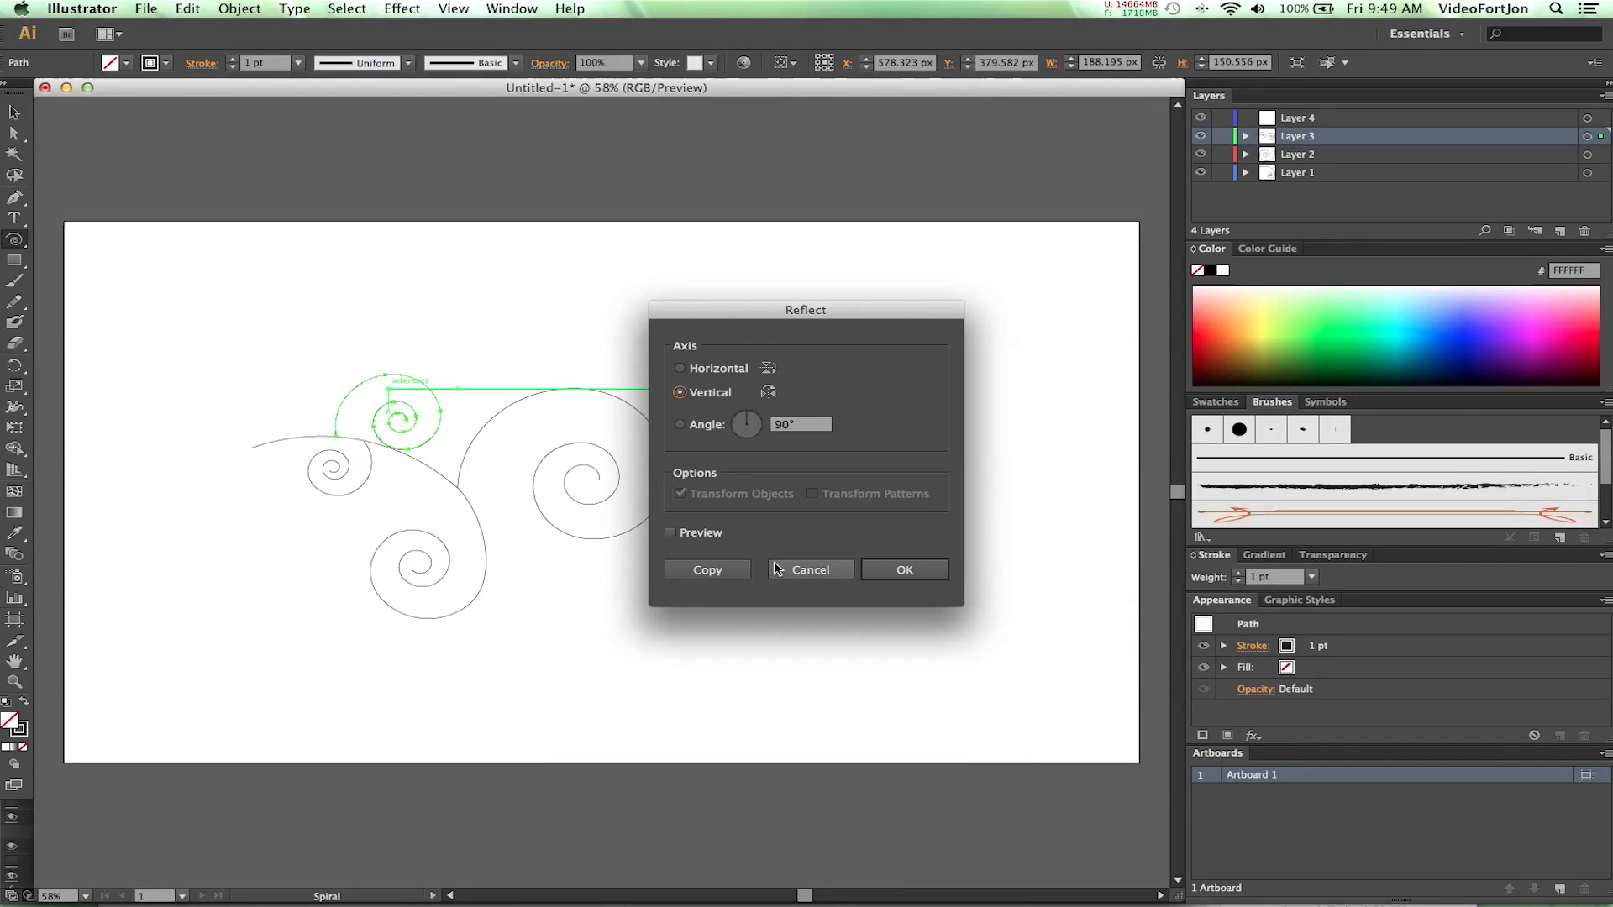
left_click(907, 571)
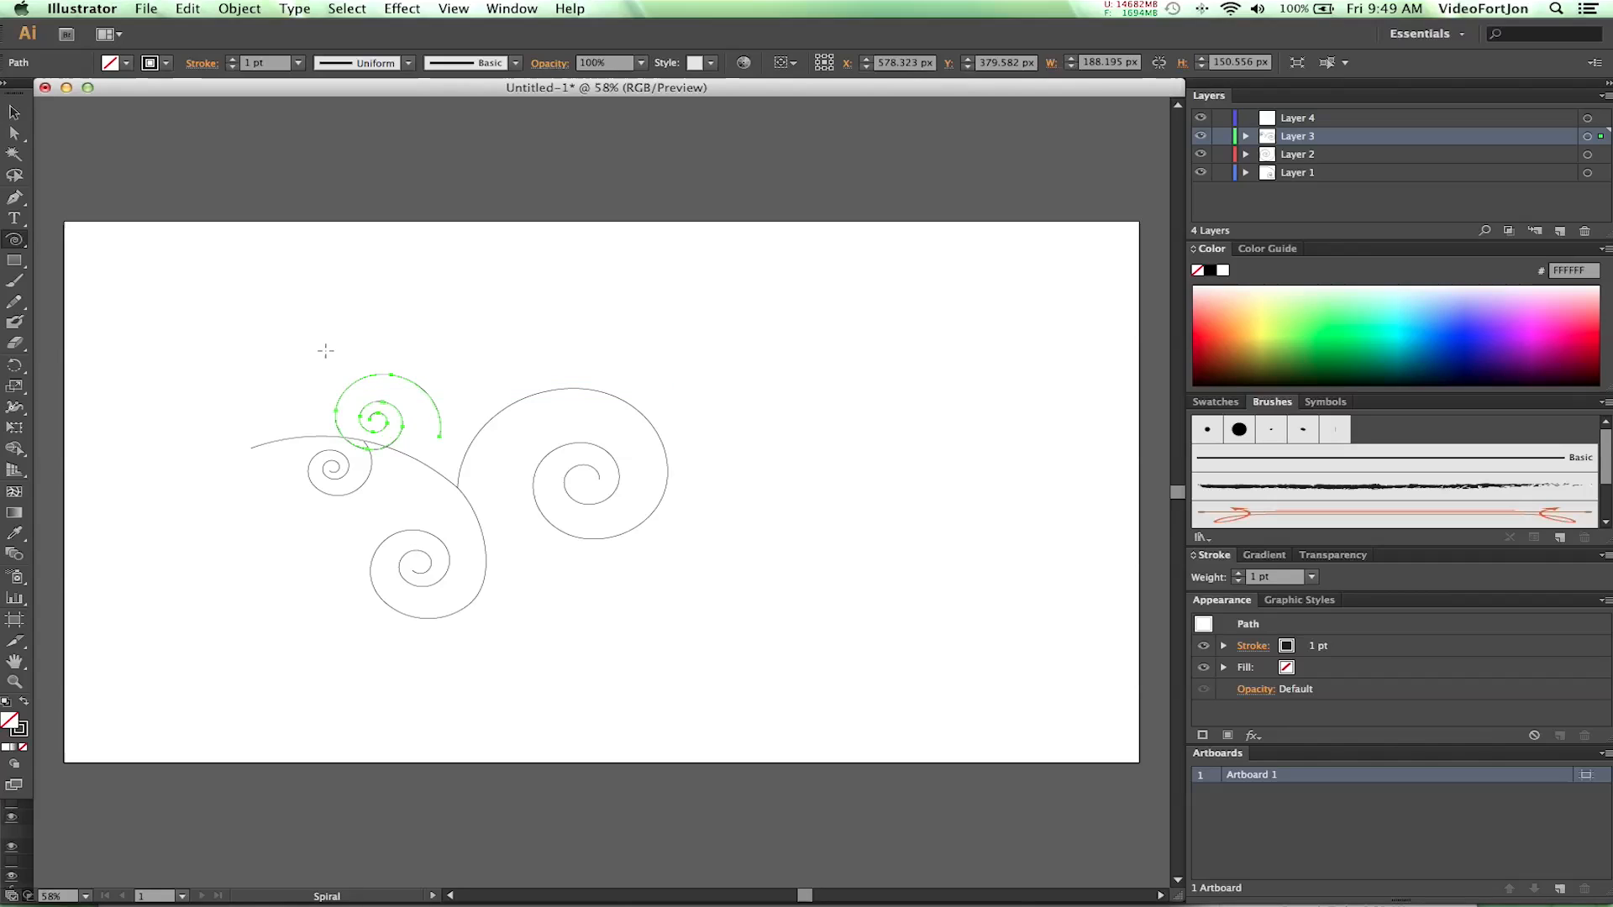
- Move the reflected spiral to about X 436, Y 333 px, above the start of the arch
left_click(14, 133)
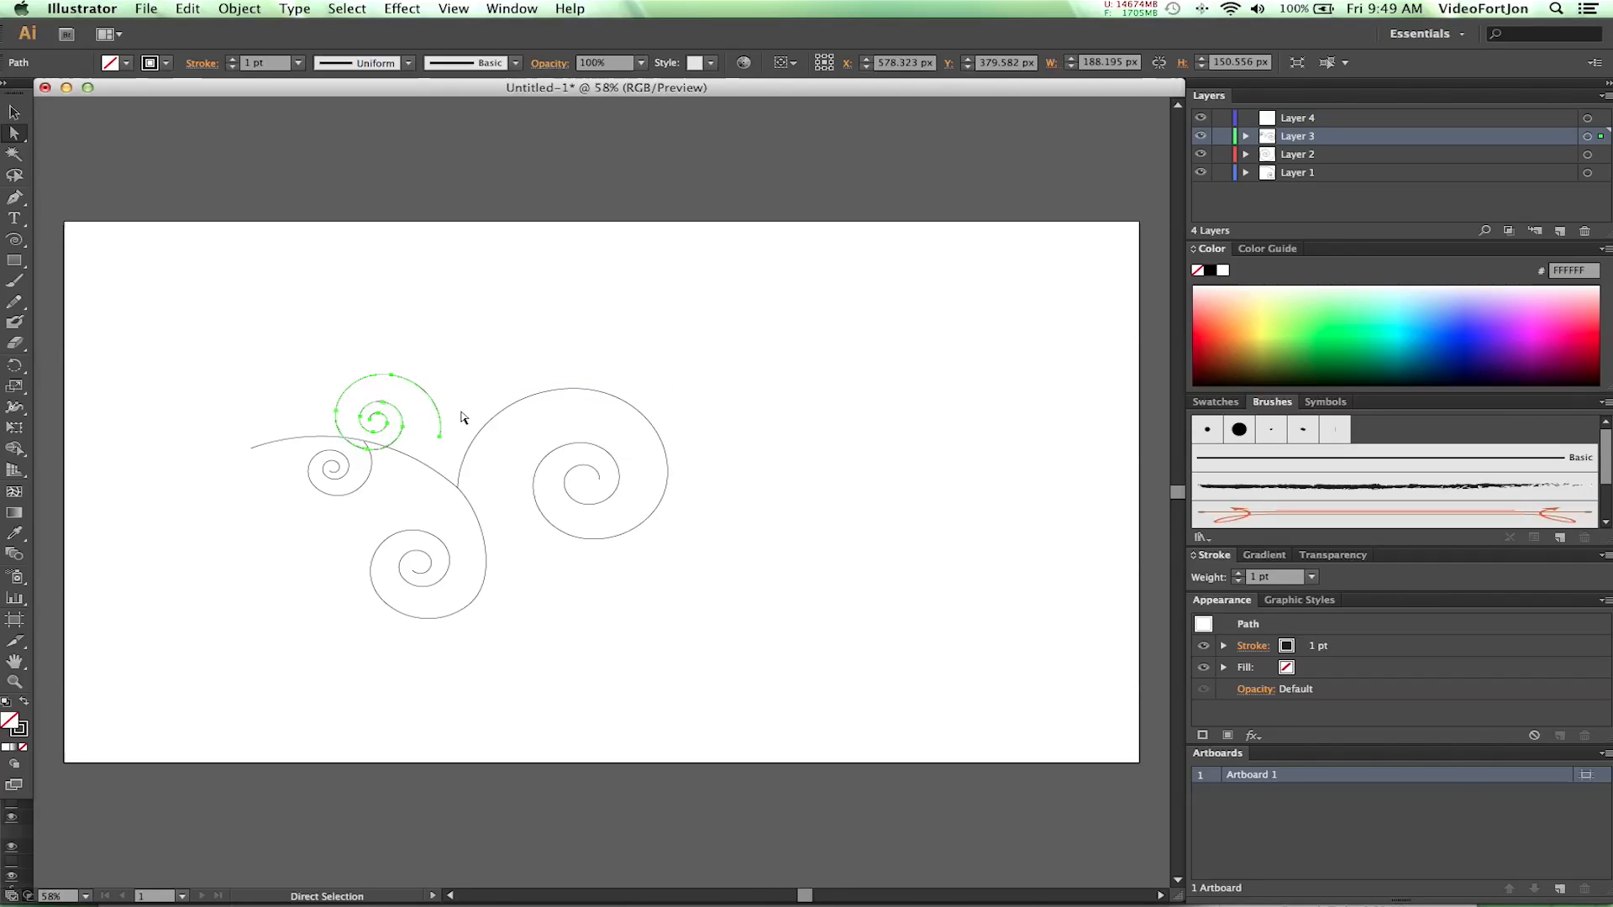
key("shift+Up")
key("shift+Up")
key("shift+Up")
key("shift+Up")
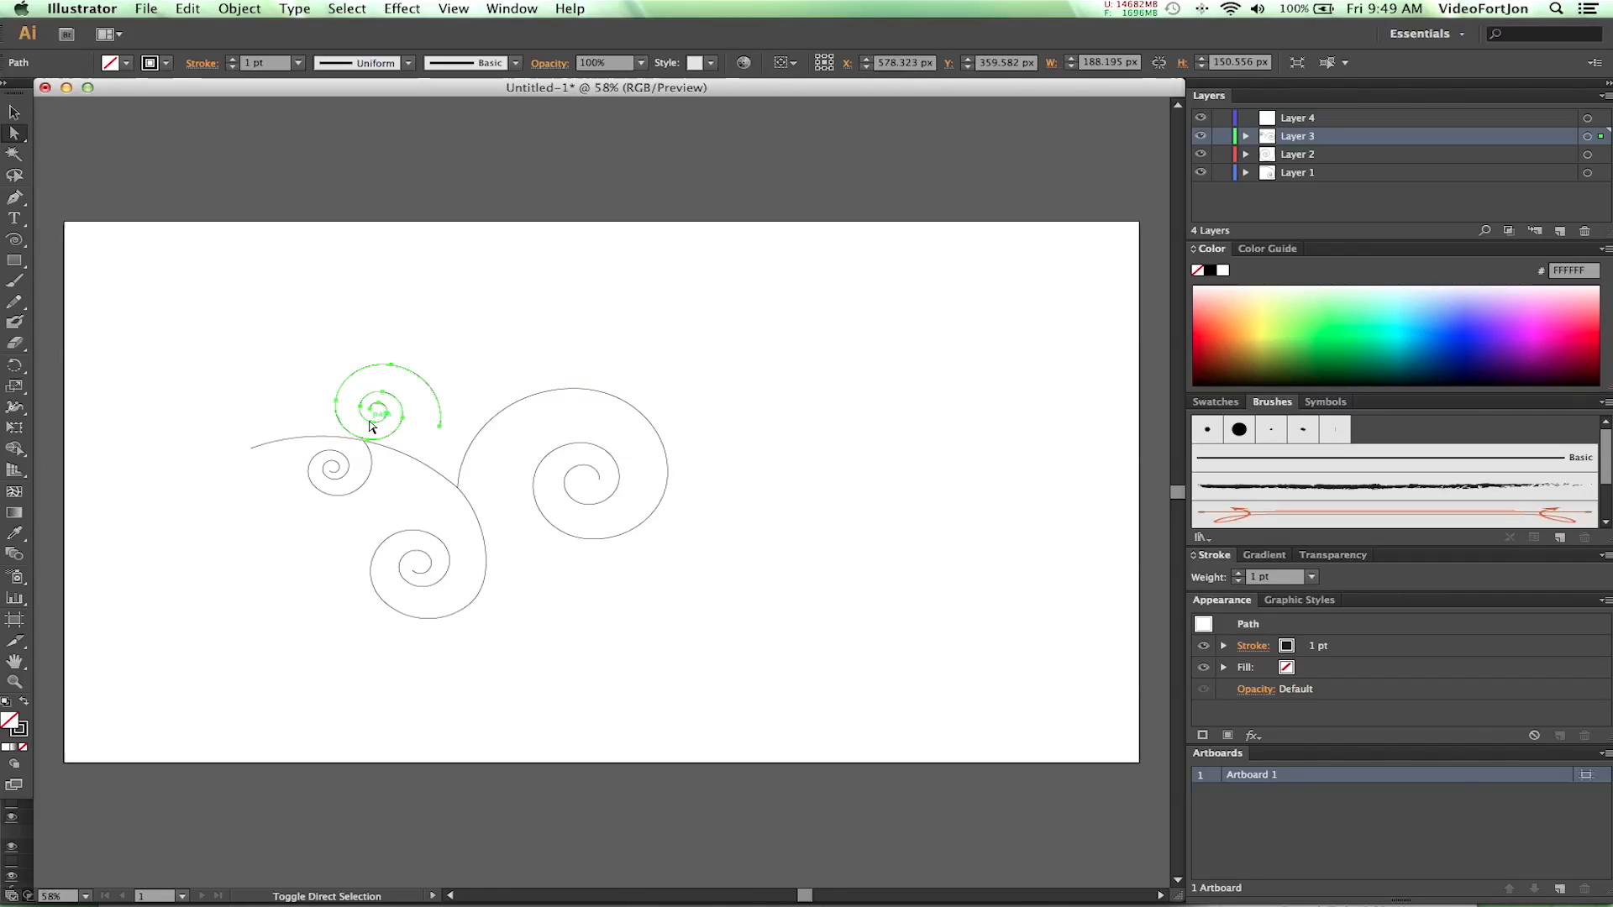
key("shift+Up")
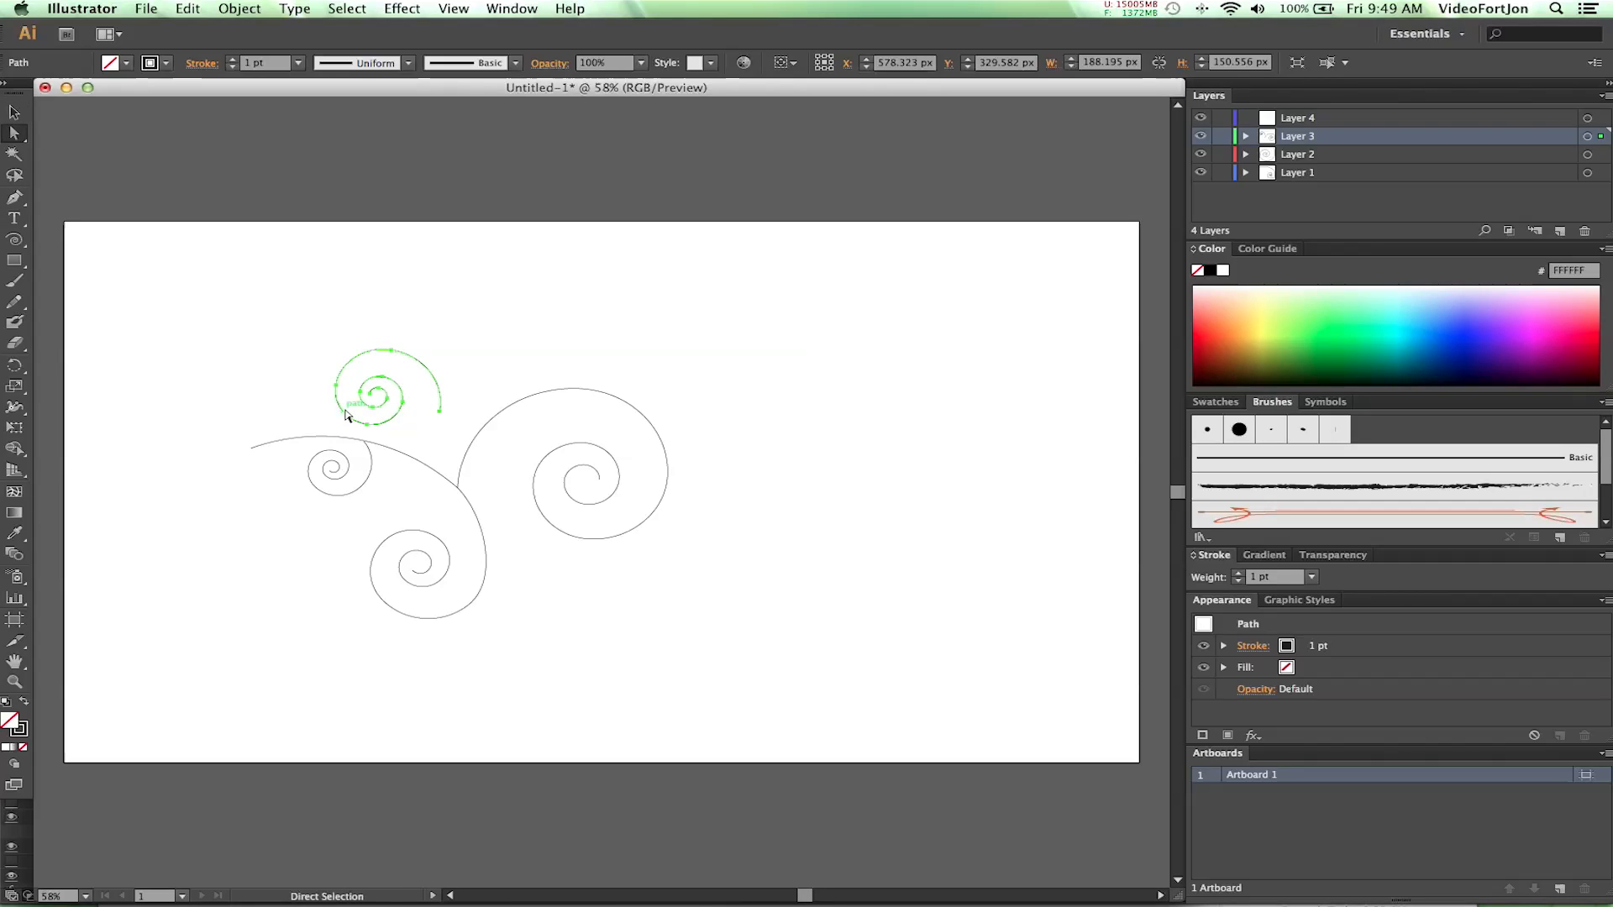
left_click_drag(441, 413, 361, 414)
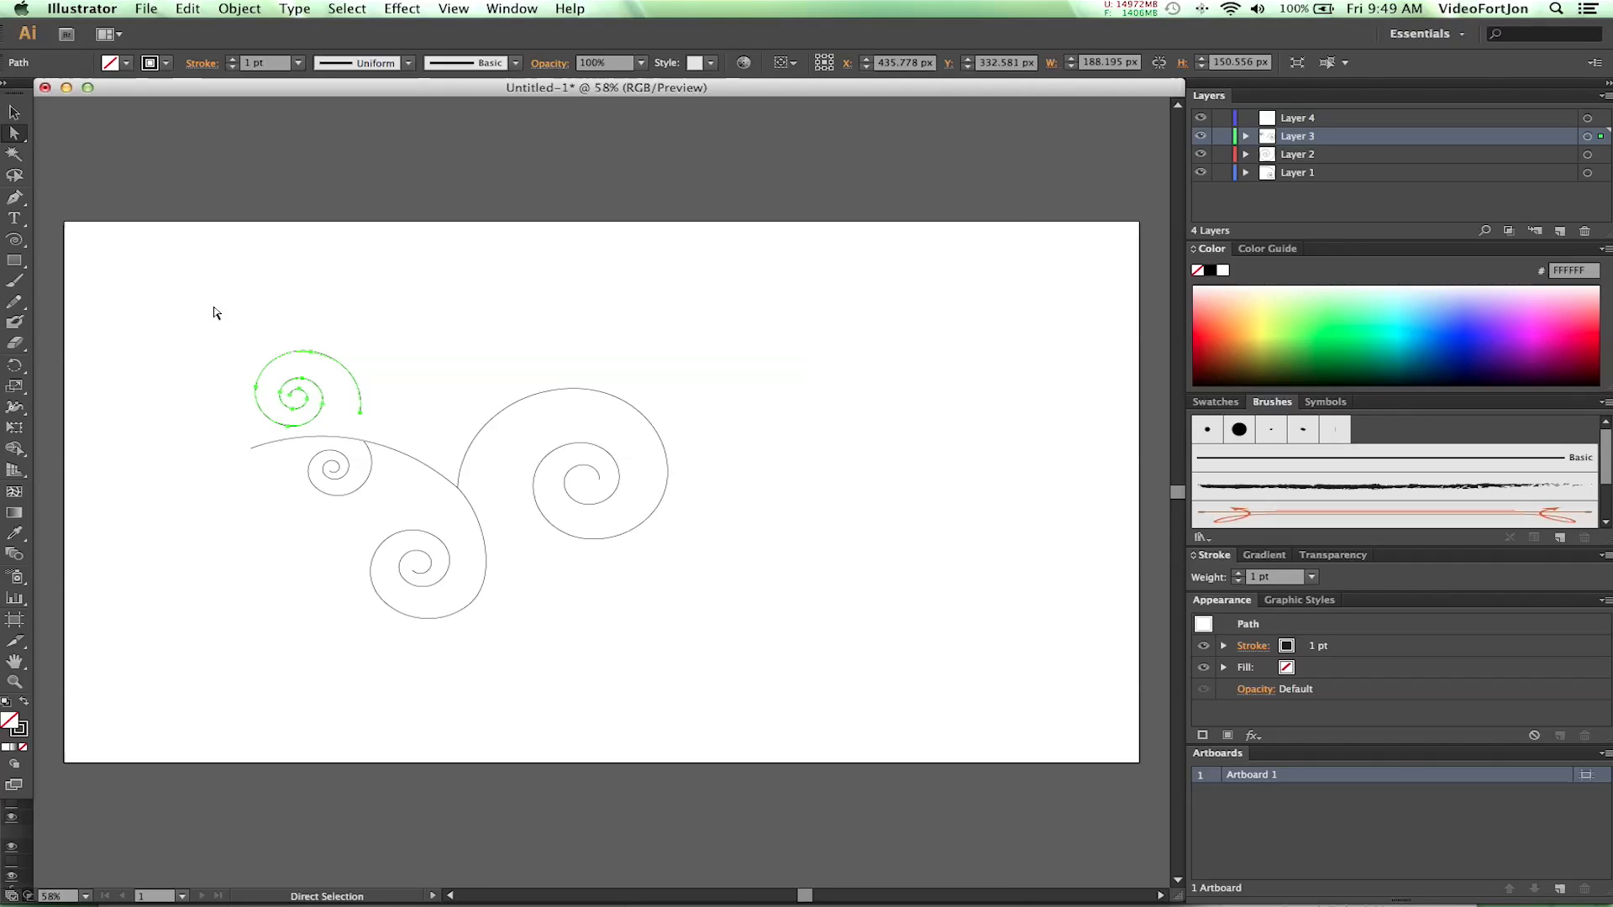
- Rotate the upper spiral clockwise until its outer end points down, and place that end on the top of the arch
left_click(15, 365)
left_click_drag(301, 340, 356, 355)
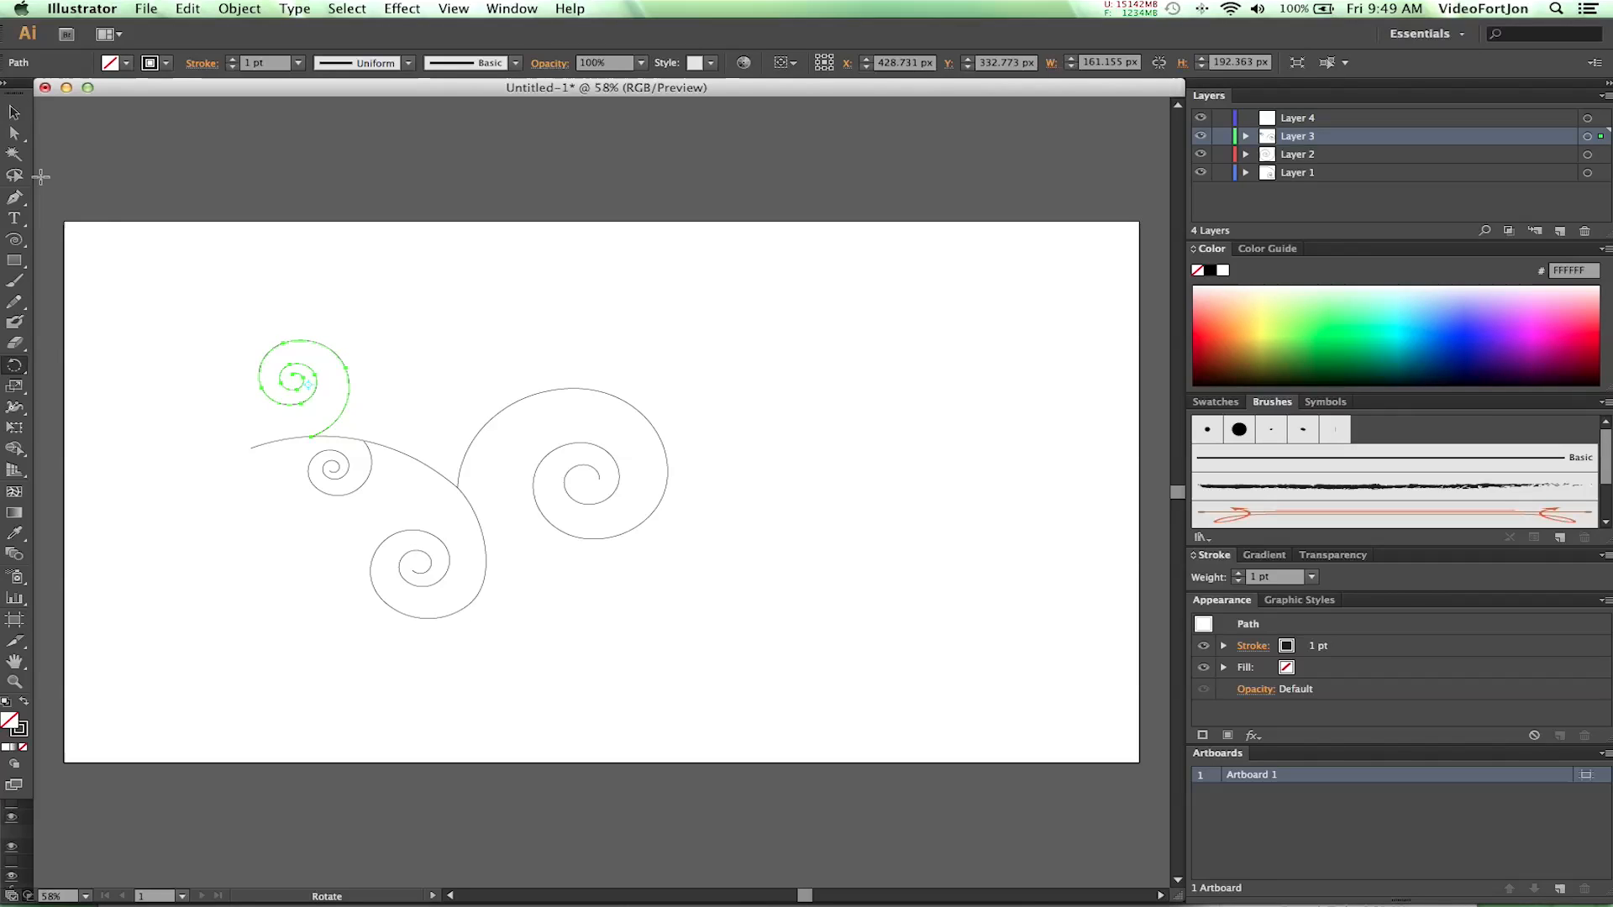
left_click(15, 132)
left_click_drag(211, 319, 340, 415)
left_click_drag(334, 423, 311, 436)
left_click(430, 372)
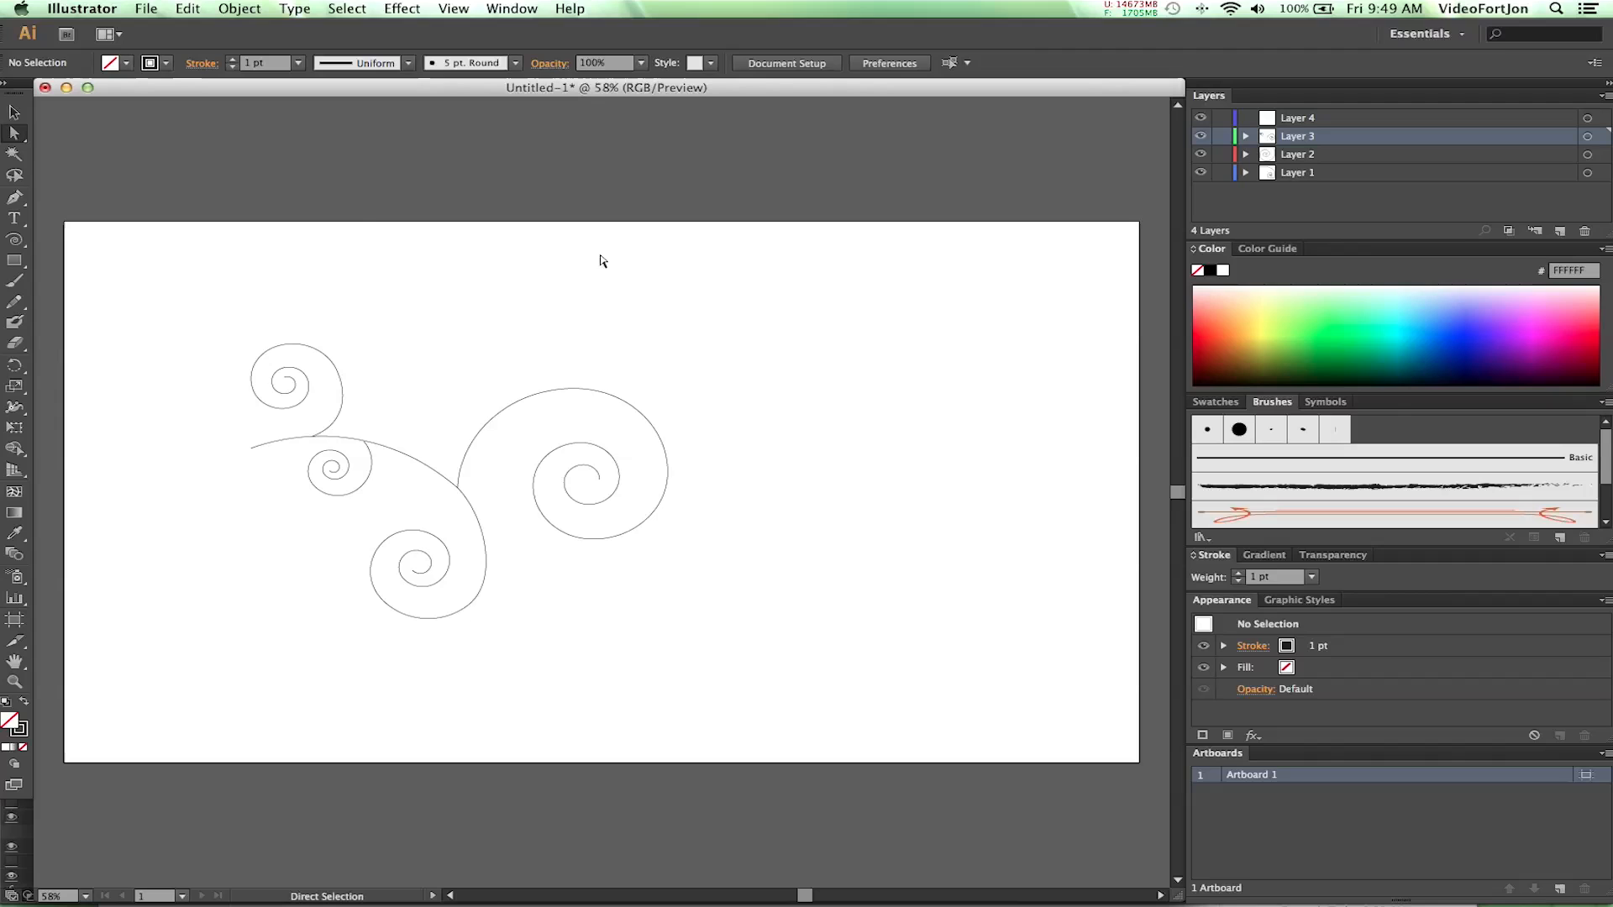
- Save the document as Swirls2.ai in the Swirls folder, in Illustrator CS6 format with the default options
left_click(146, 8)
left_click(177, 159)
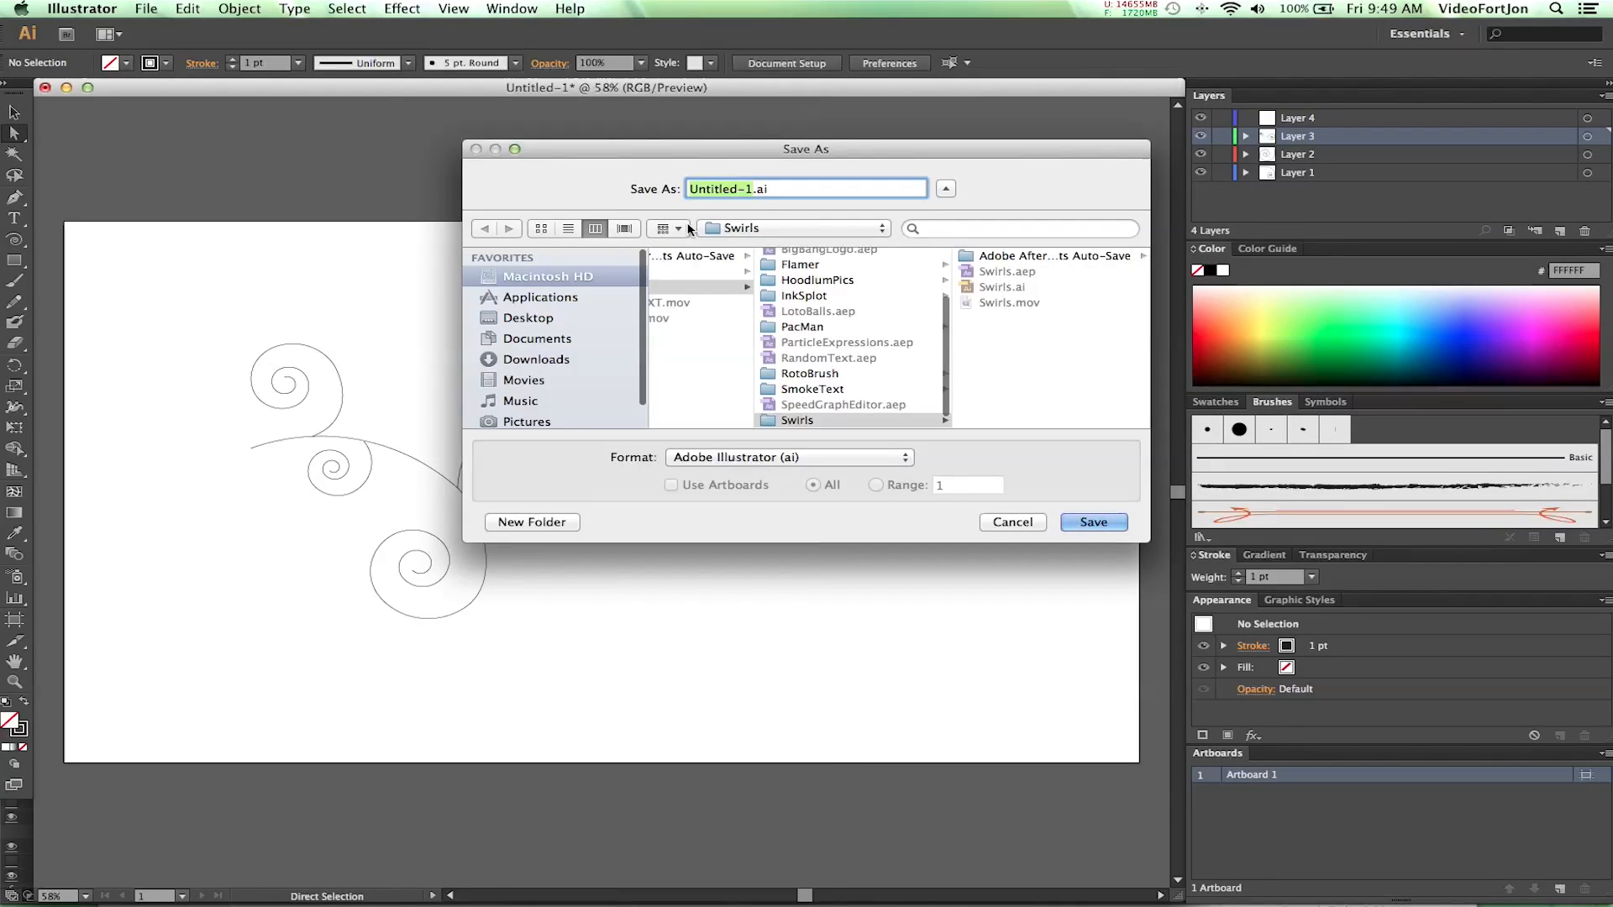
type("Swirls")
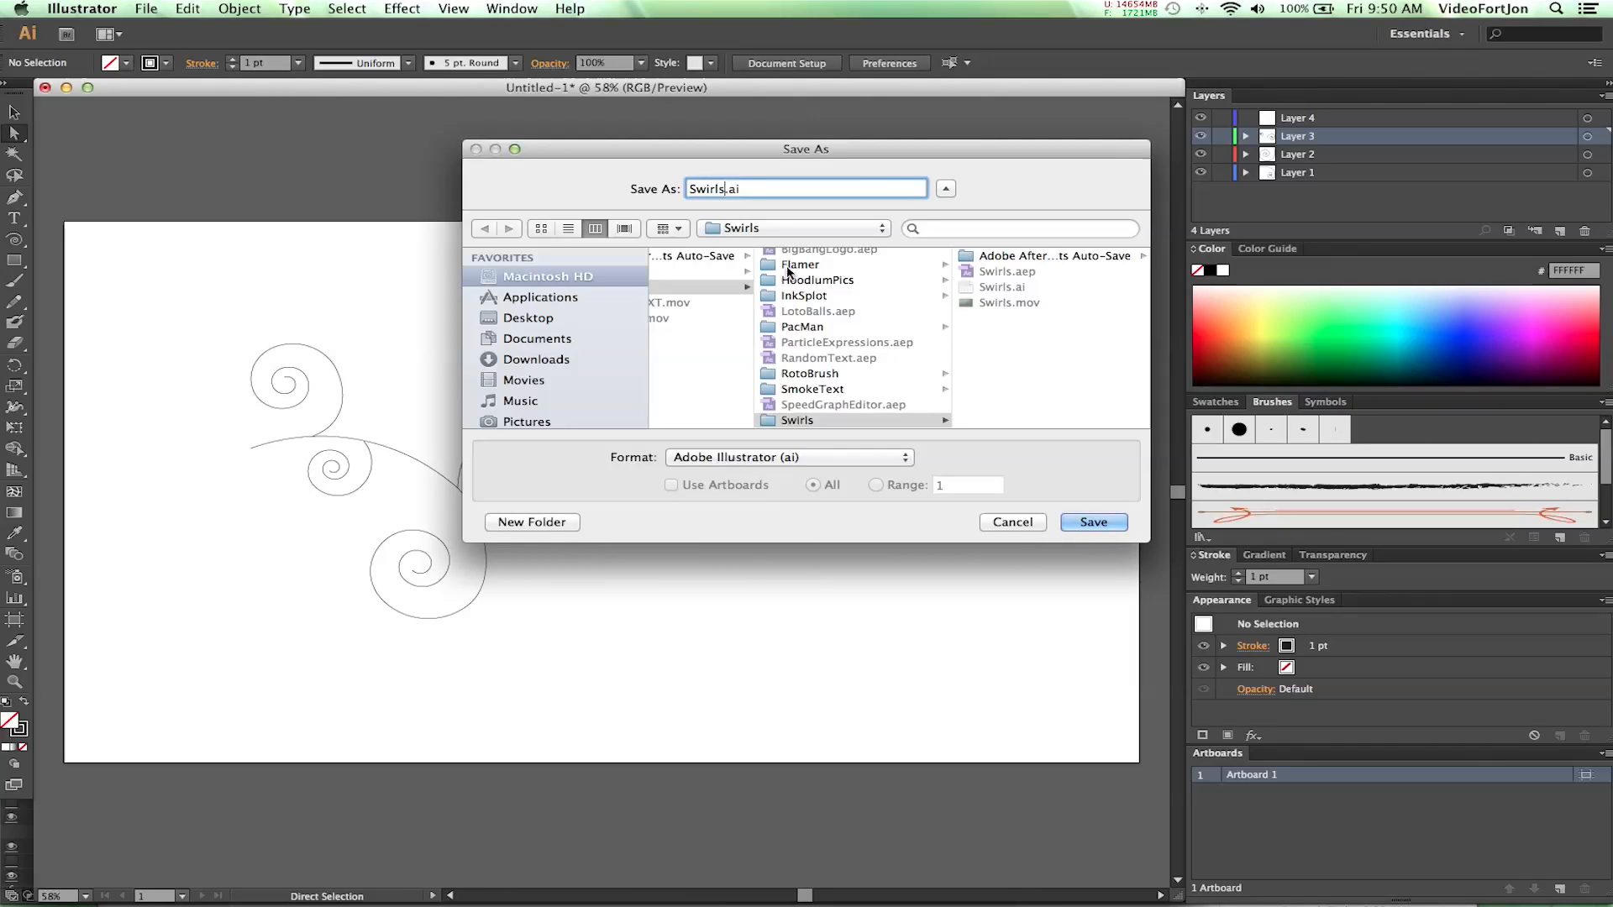
left_click(772, 420)
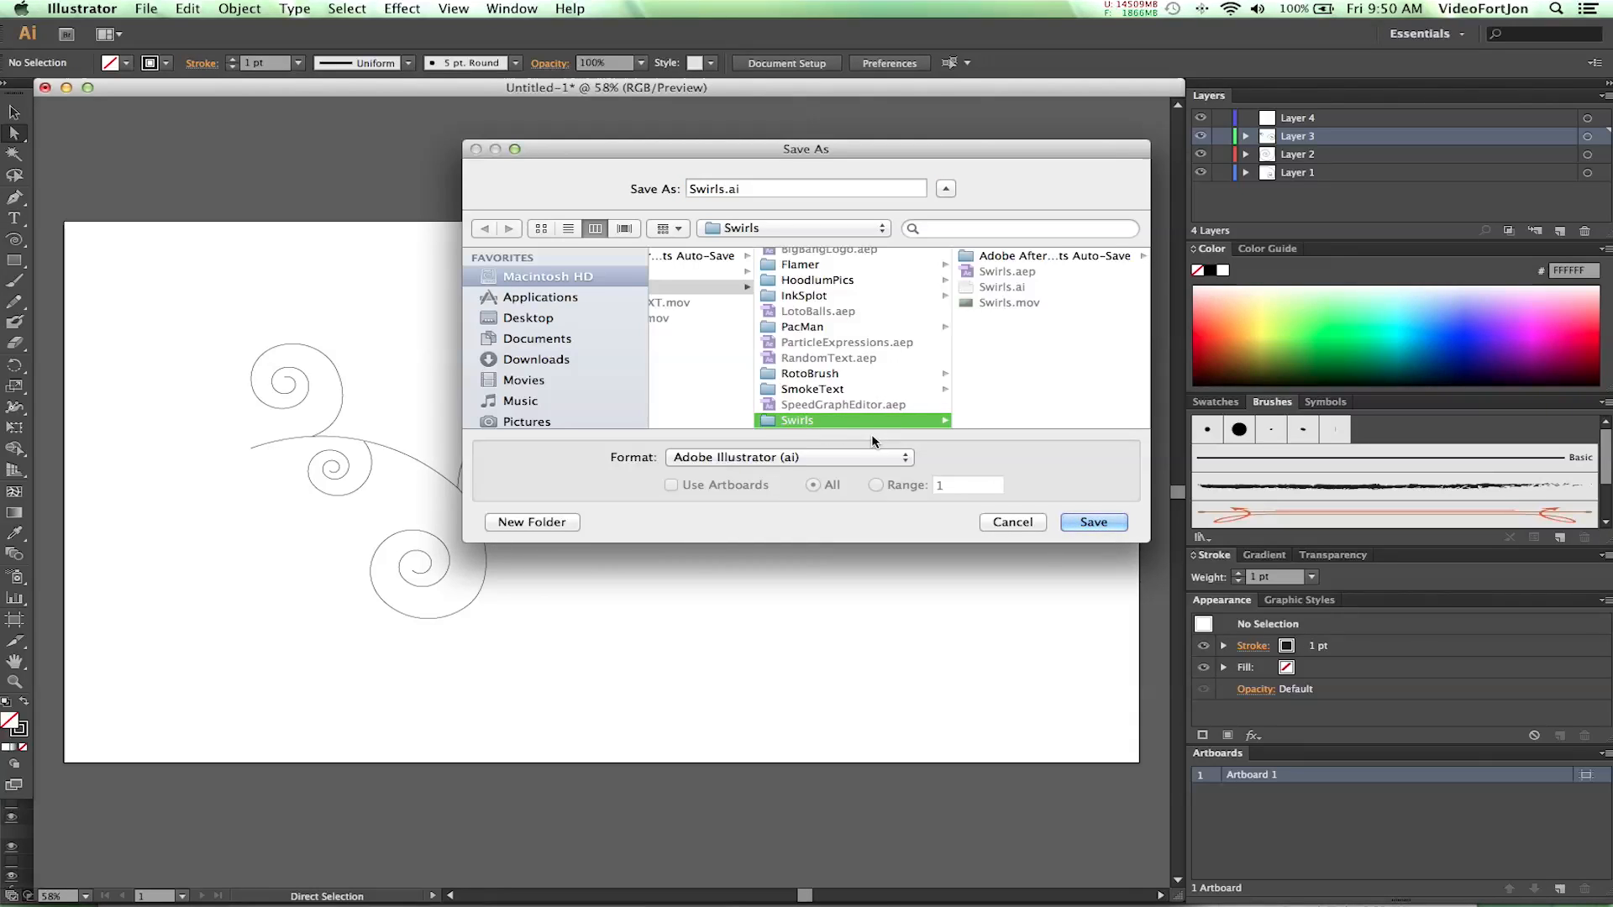
left_click(996, 367)
left_click(721, 190)
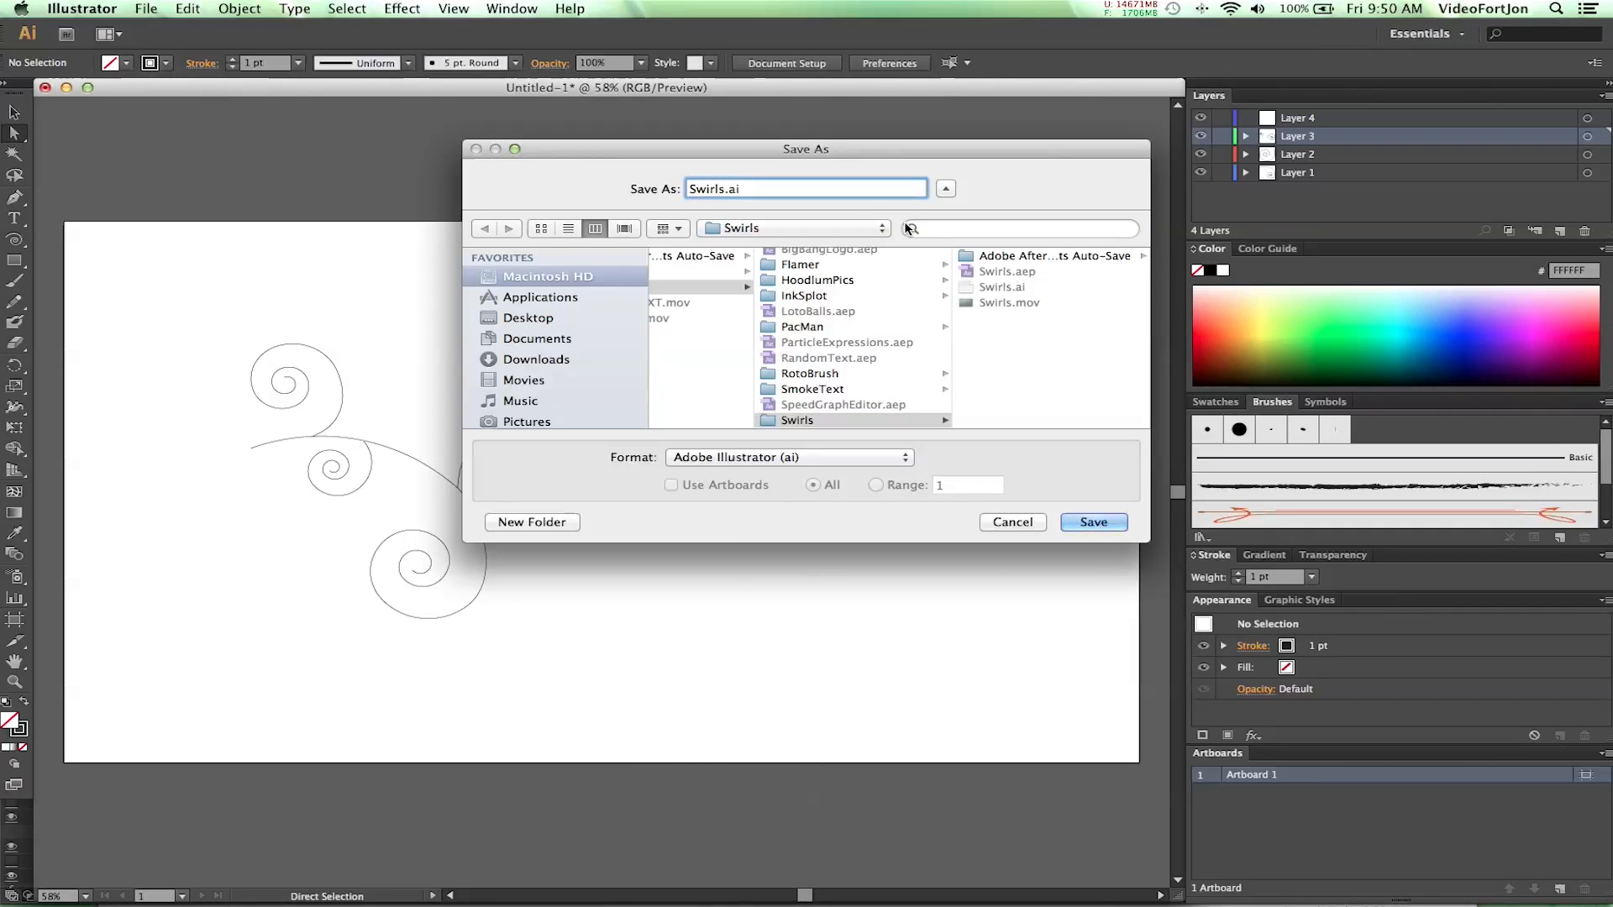
type("2")
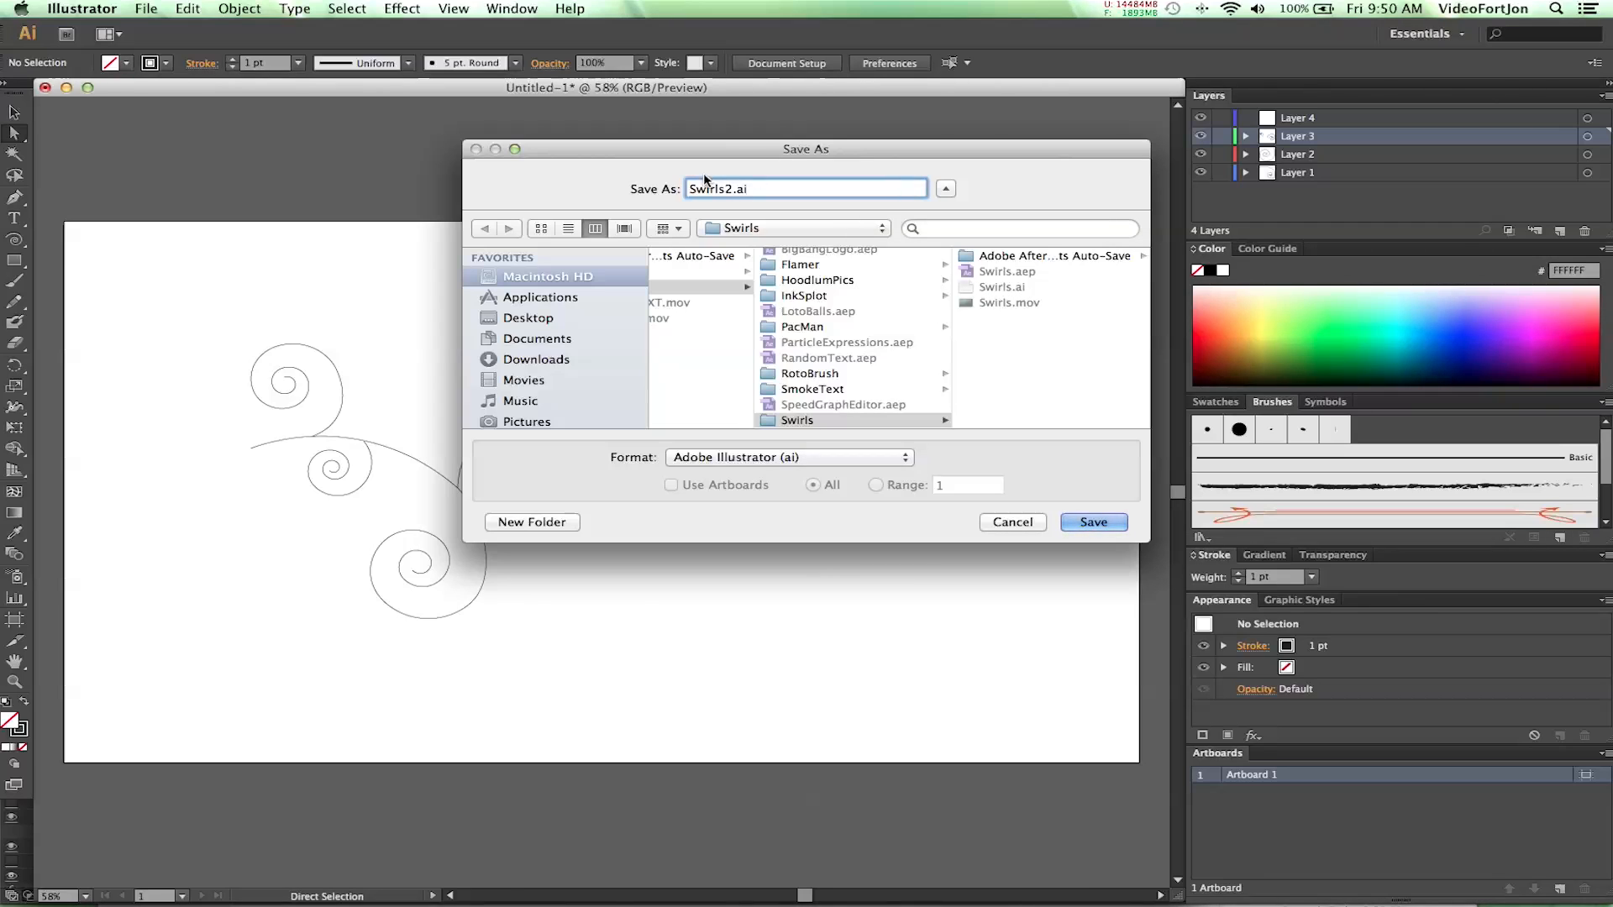
left_click(1093, 523)
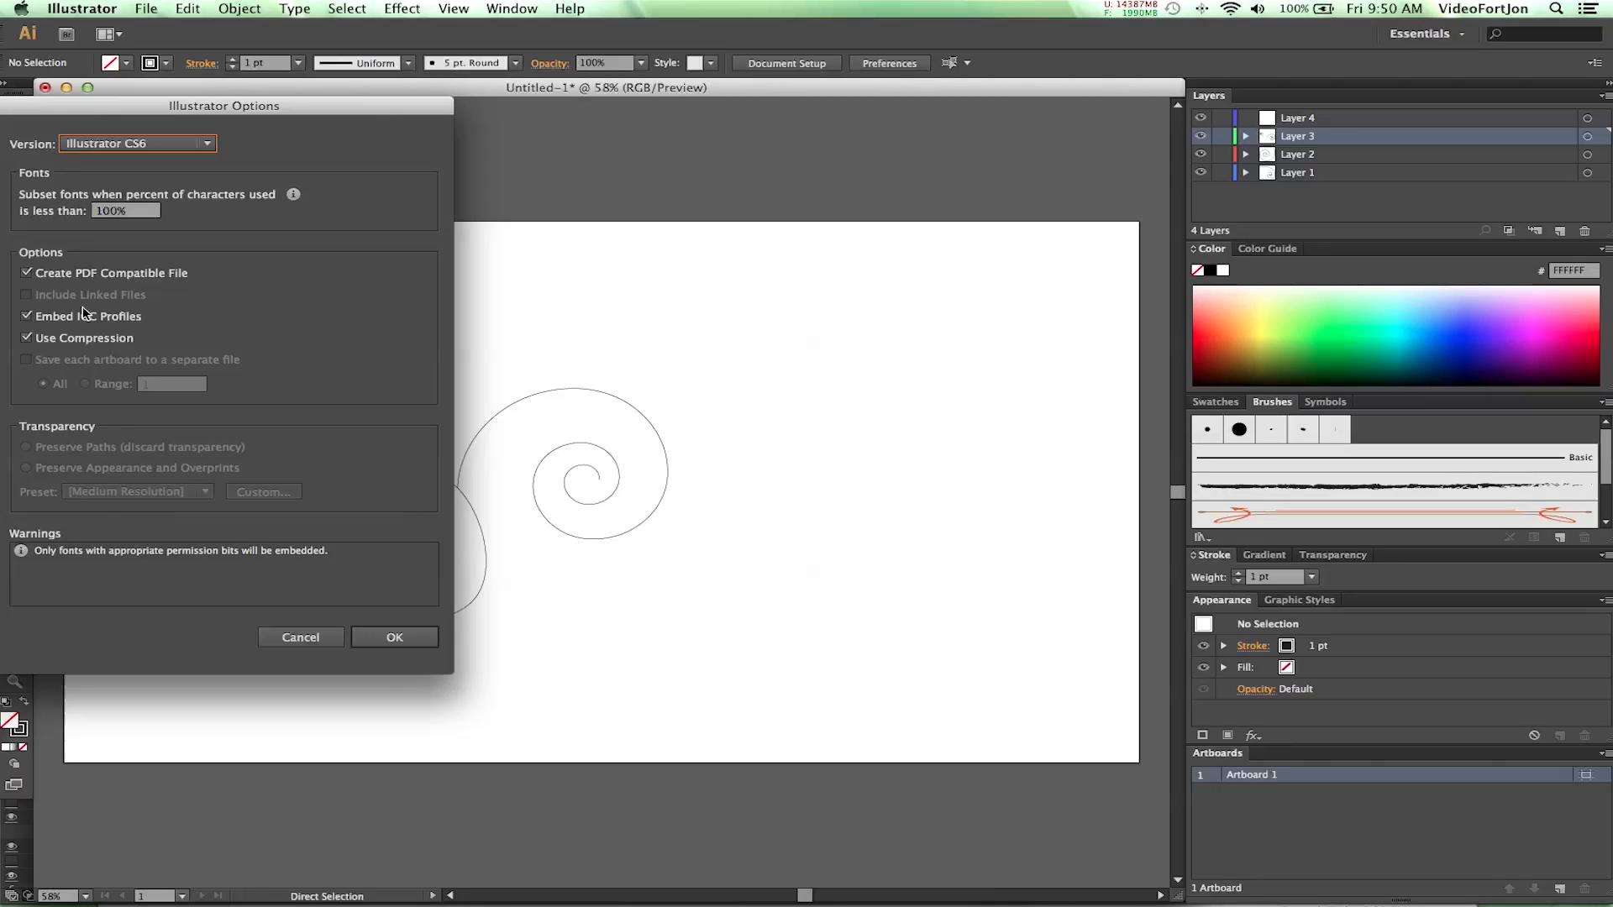
left_click_drag(74, 115, 207, 119)
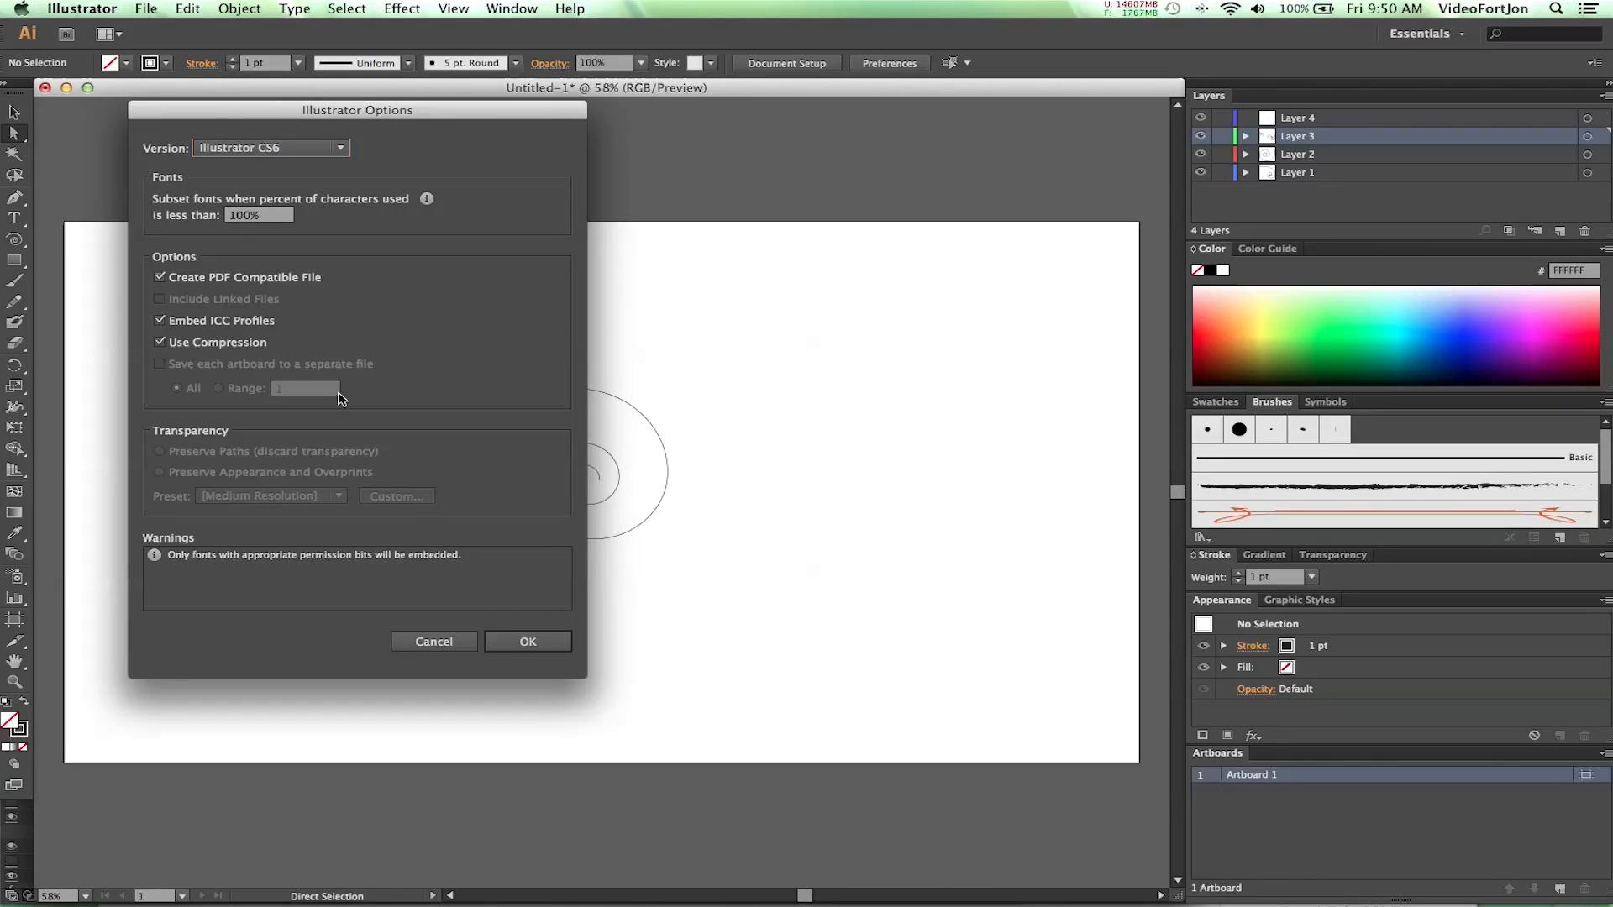
left_click(528, 643)
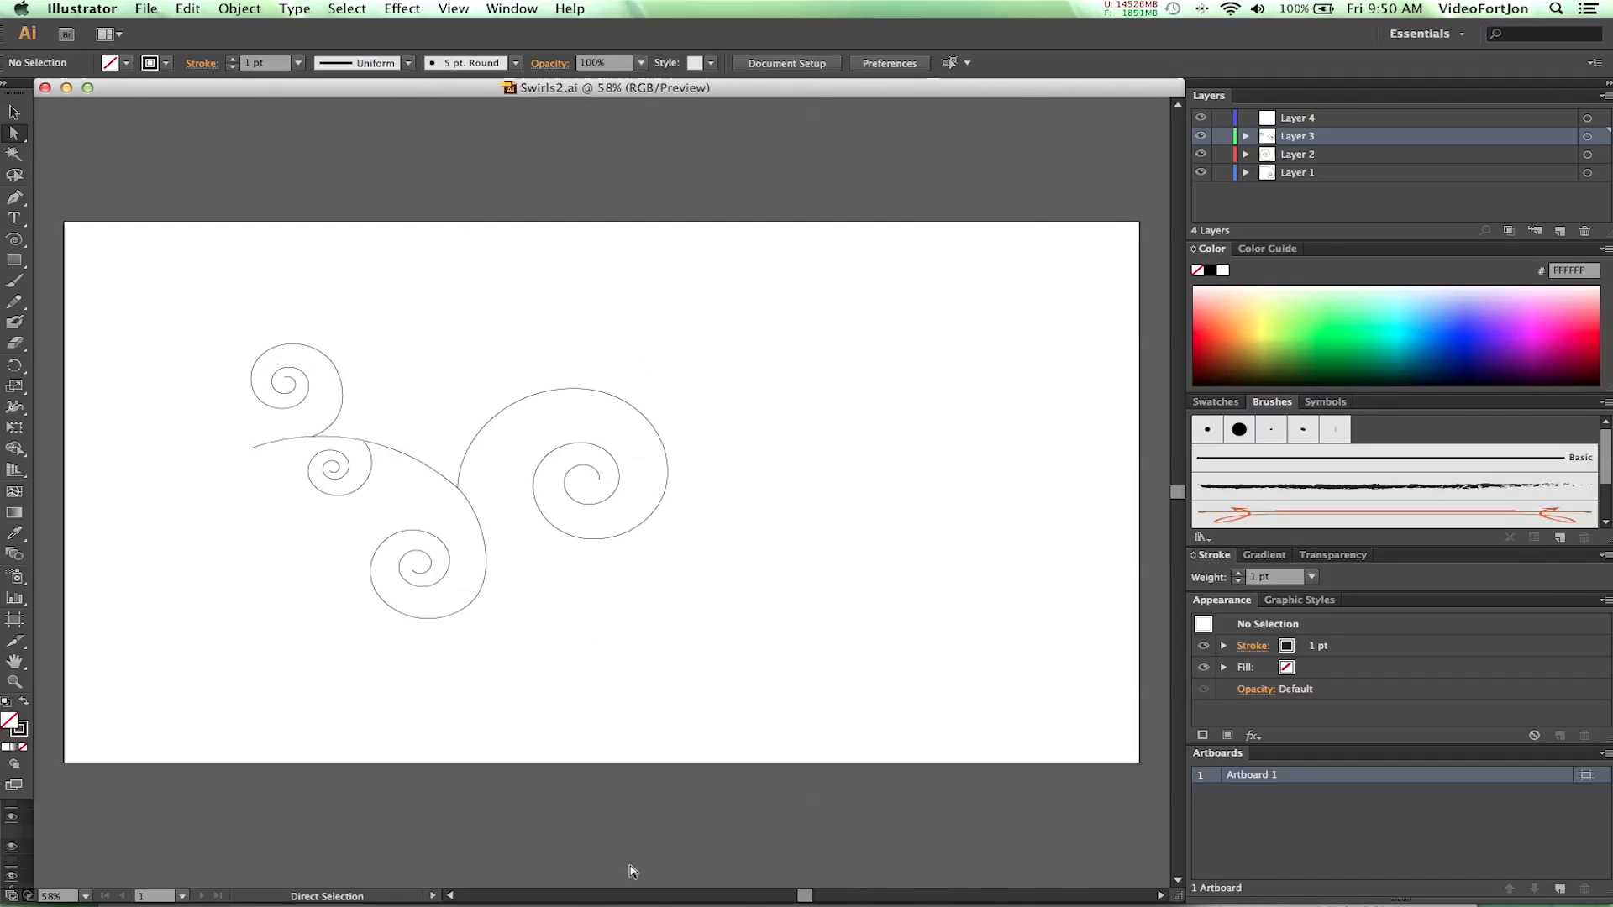
- Move the large right-hand spiral path from Layer 3 to Layer 4 and check it by toggling Layer 4's visibility
mouse_move(634, 878)
left_click_drag(729, 660, 186, 334)
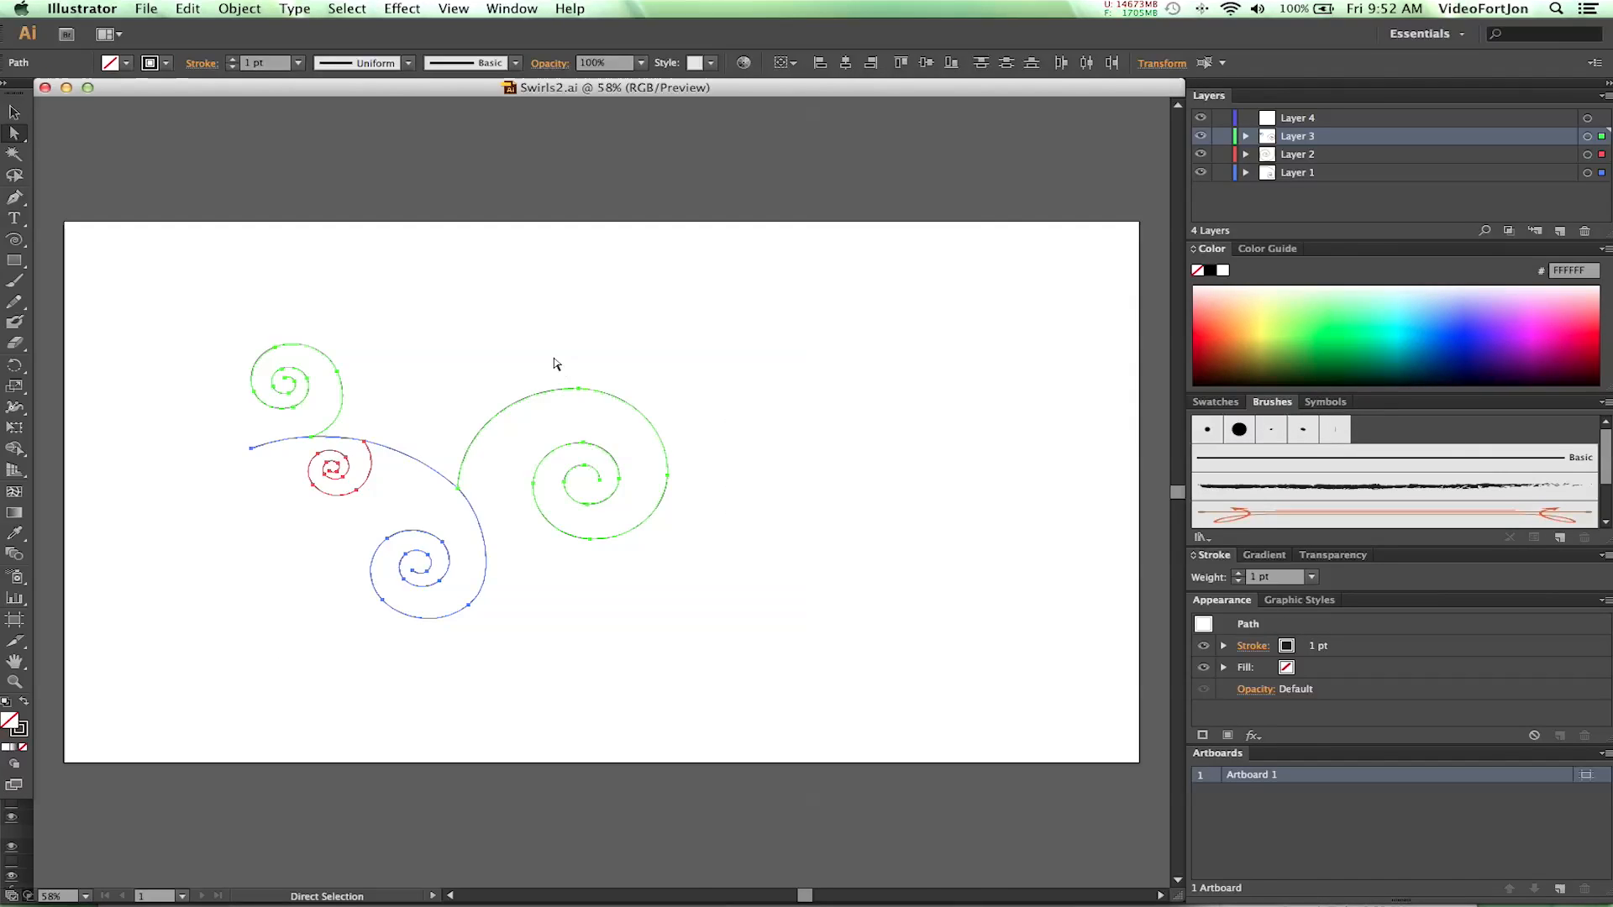
left_click(1245, 137)
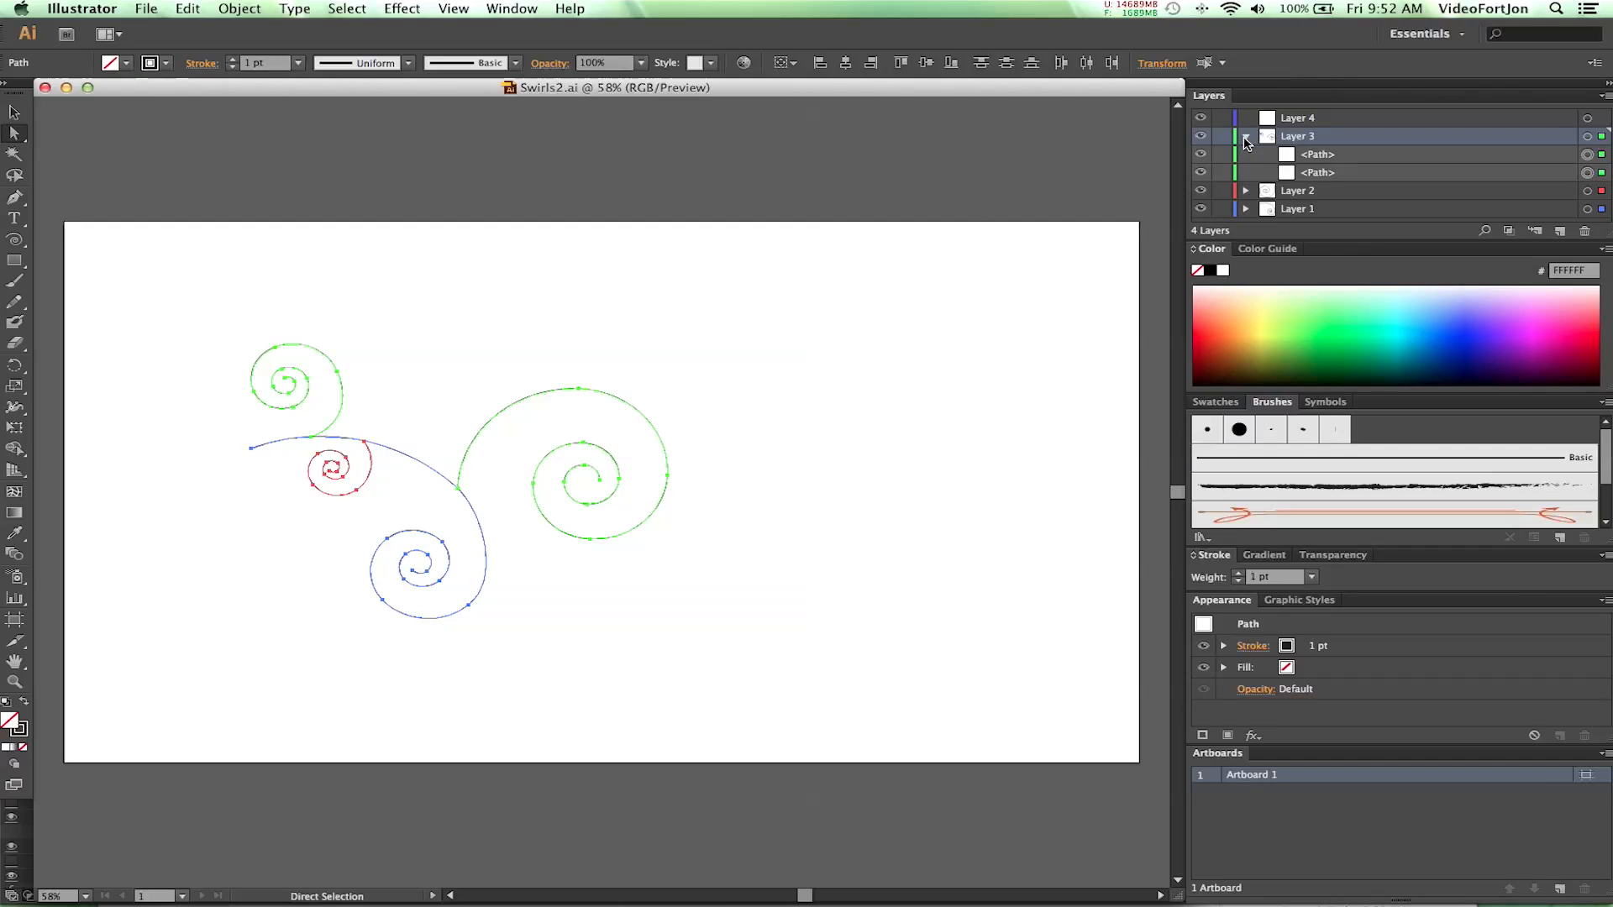
left_click(1307, 174)
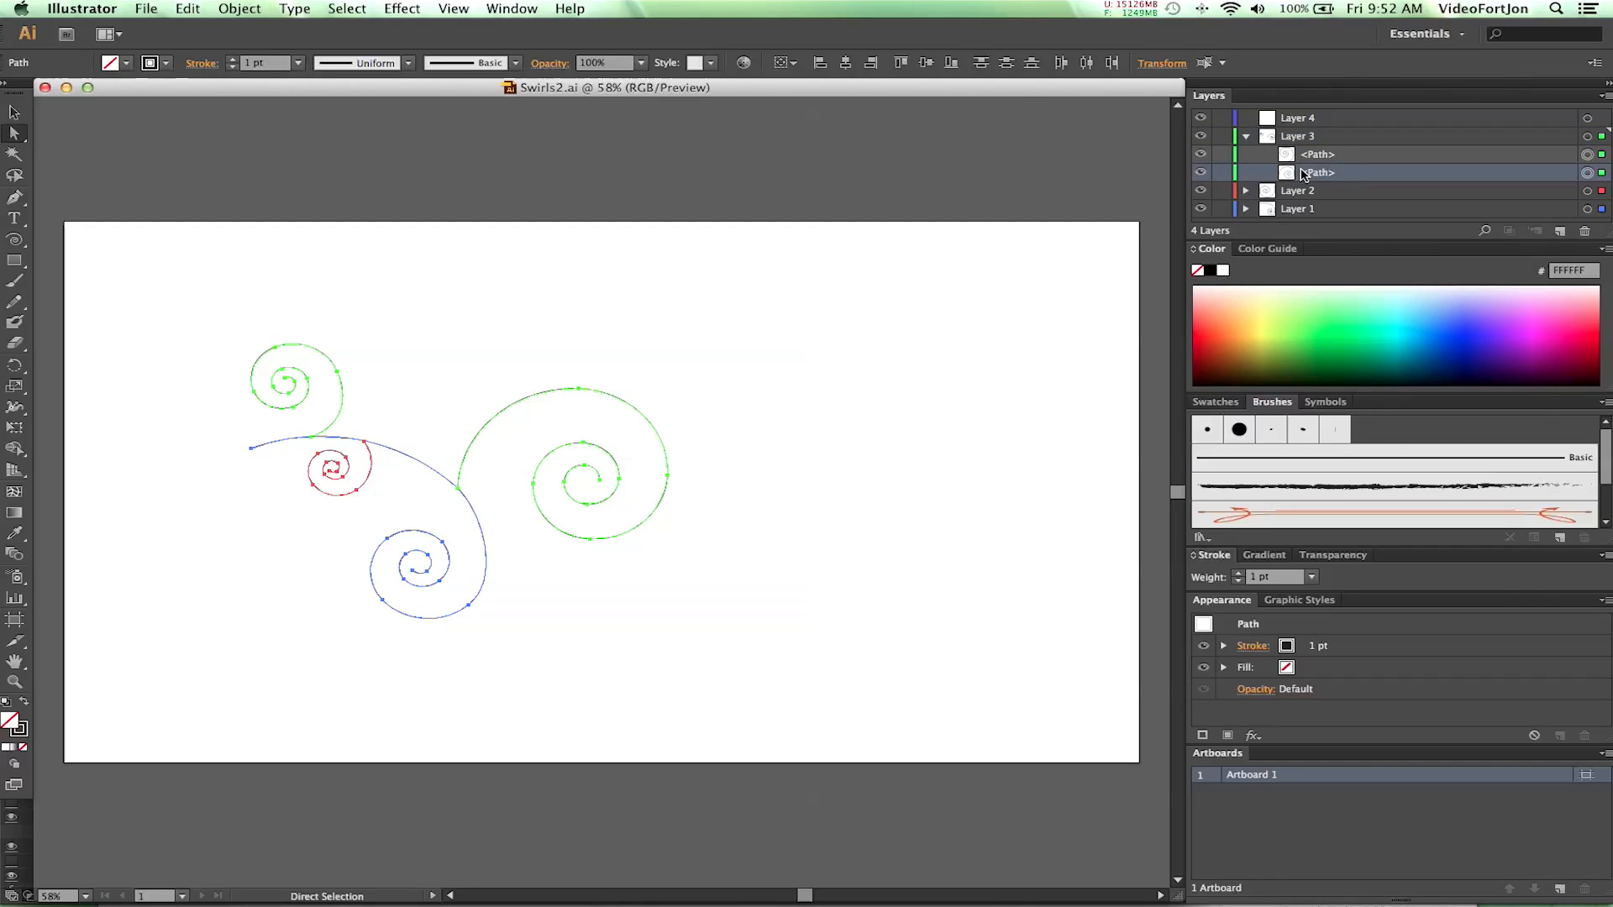
left_click_drag(1307, 174, 1293, 119)
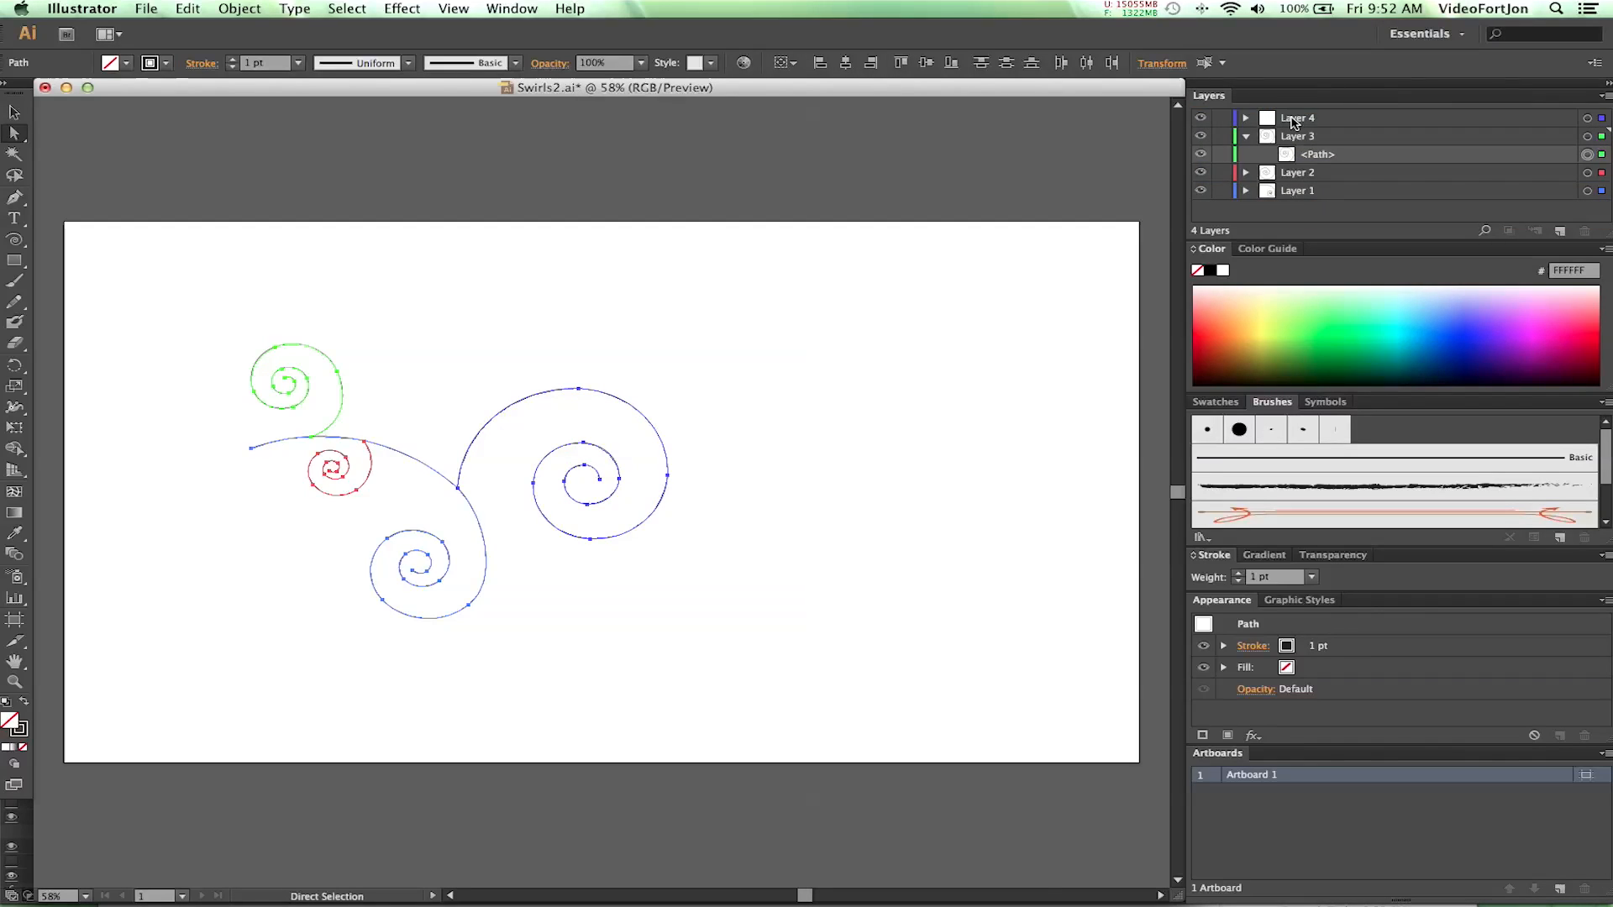
left_click(1201, 118)
left_click(1201, 119)
left_click(1246, 137)
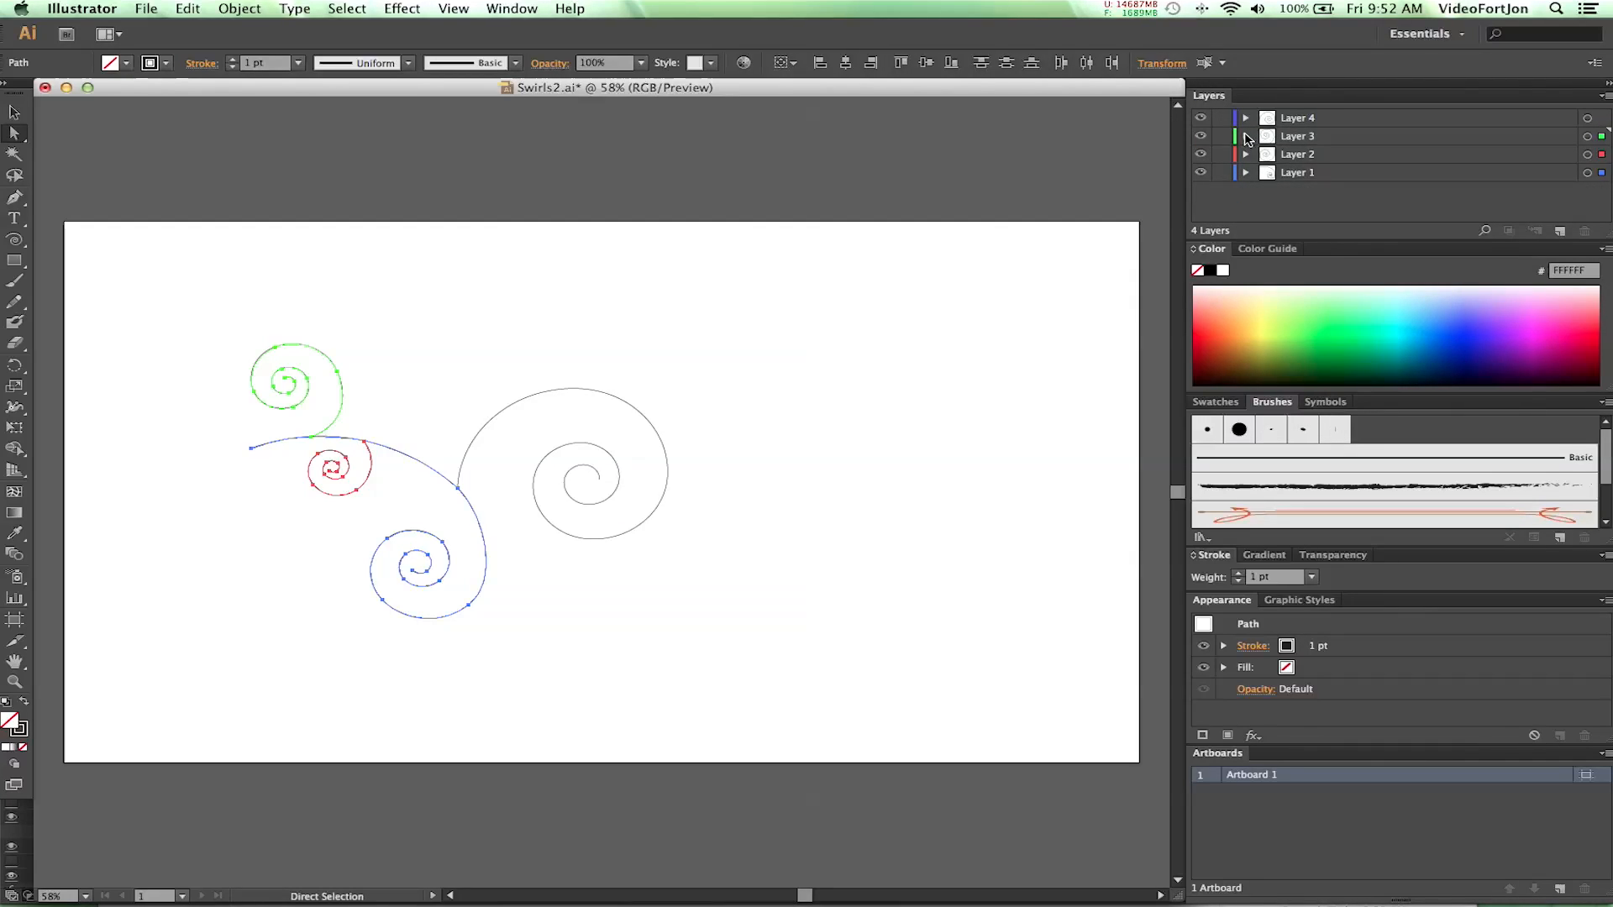
- Apply the Charcoal - Feather brush to all the swirl paths and set their stroke weight to 2 pt
mouse_move(750, 672)
left_mouse_down()
mouse_move(634, 565)
mouse_move(238, 374)
mouse_move(187, 332)
left_mouse_up()
left_click(1222, 403)
left_click(1262, 405)
left_click(1440, 463)
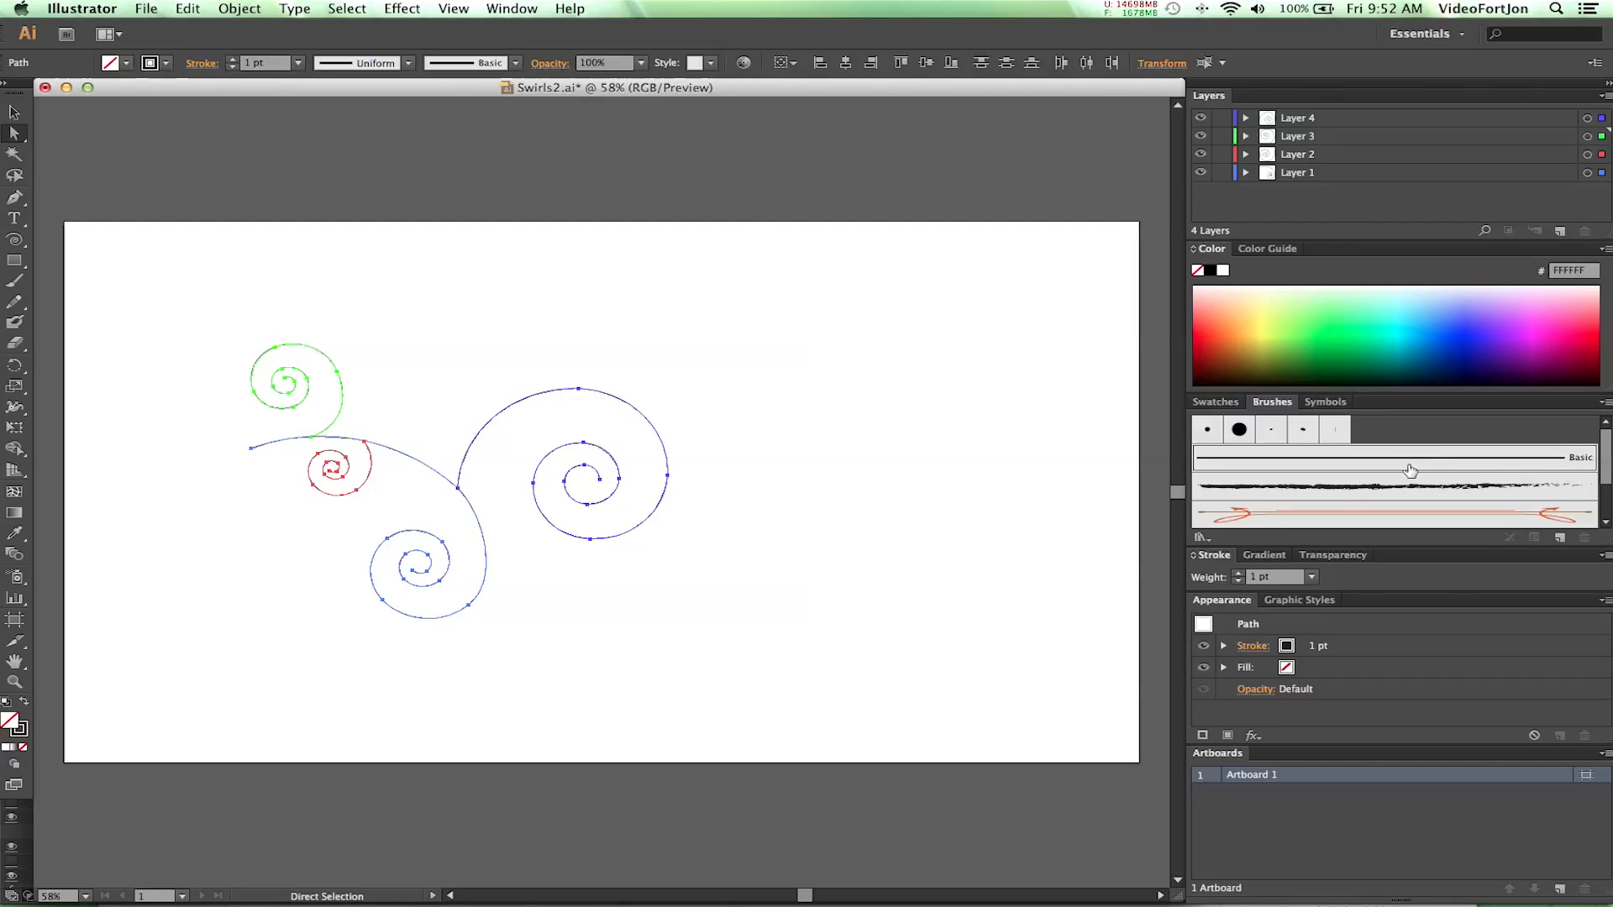
left_click(1449, 476)
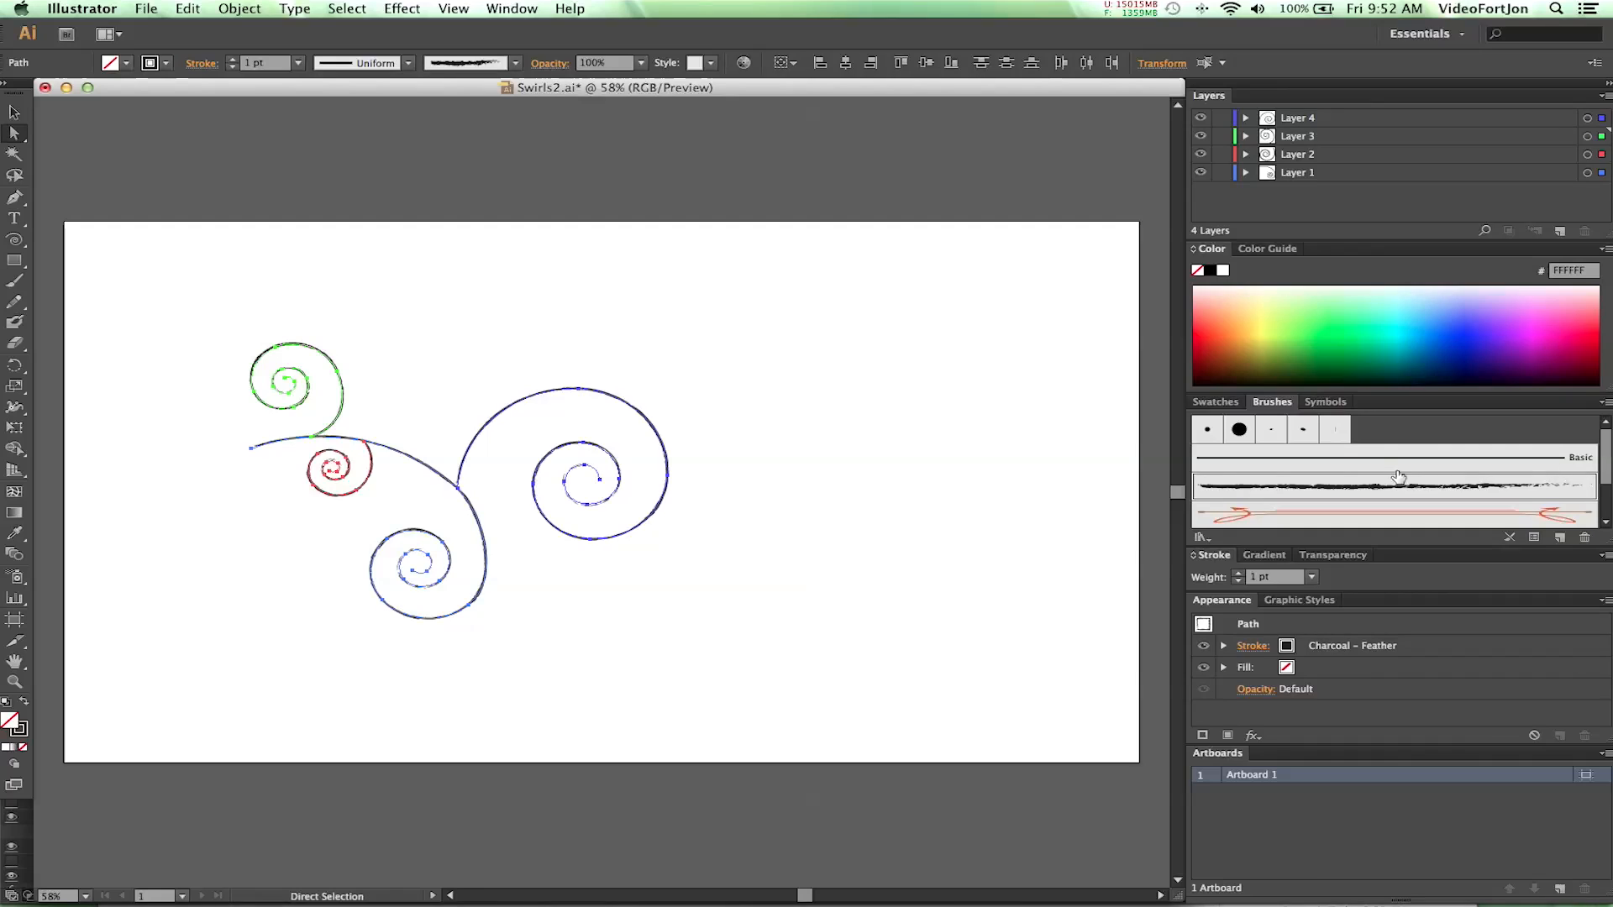
left_click(1312, 514)
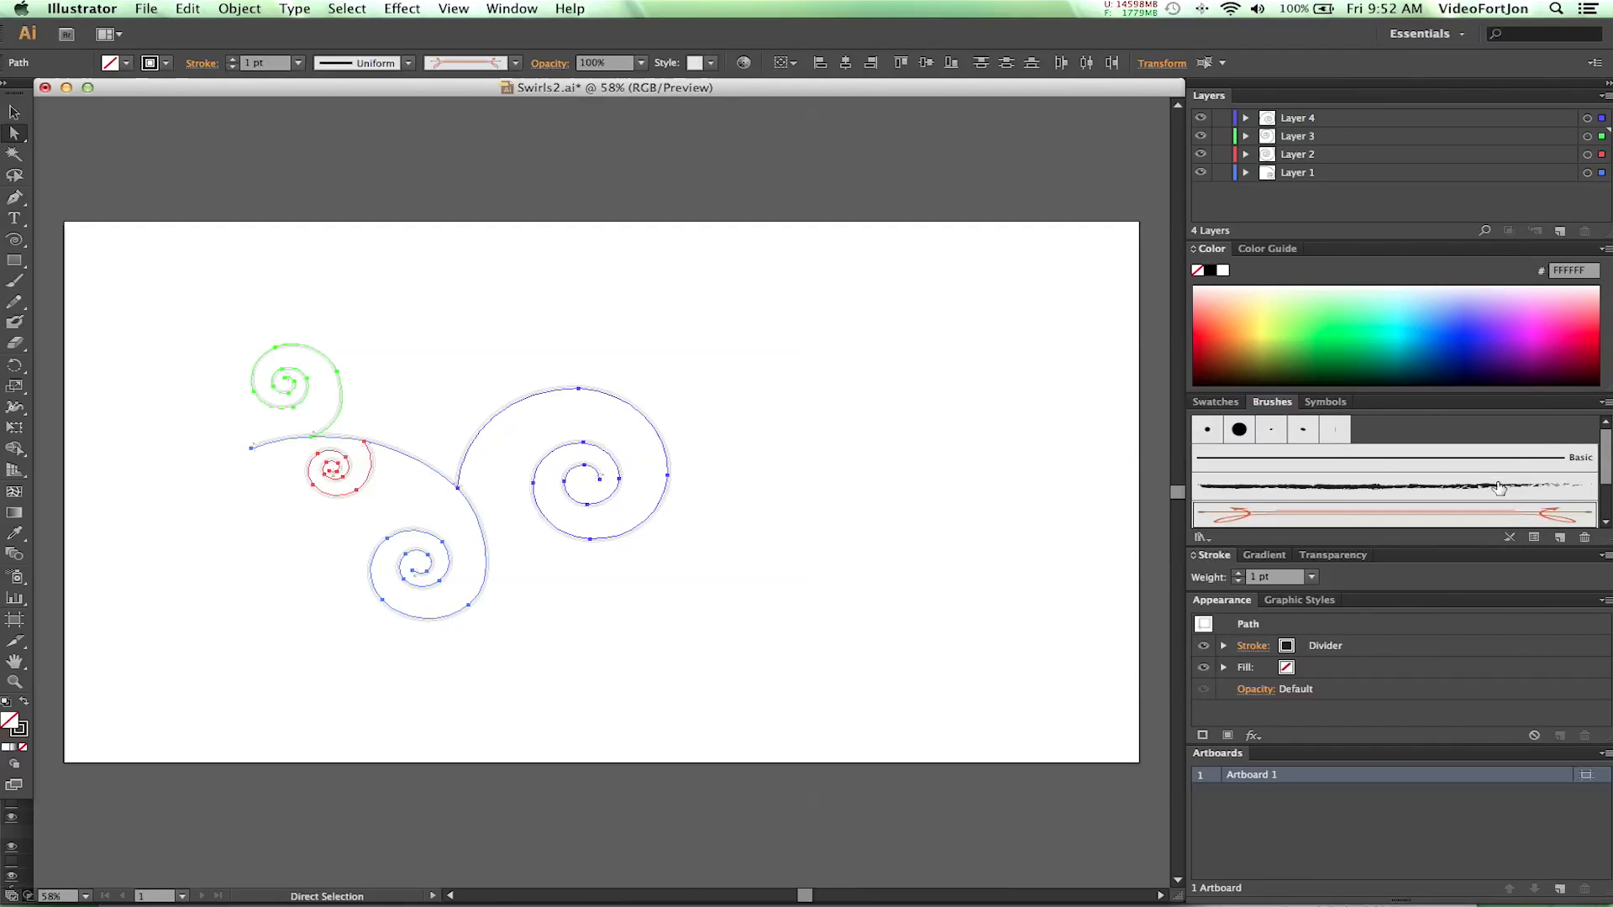
scroll(1499, 493, "down", 2)
scroll(1500, 493, "up", 2)
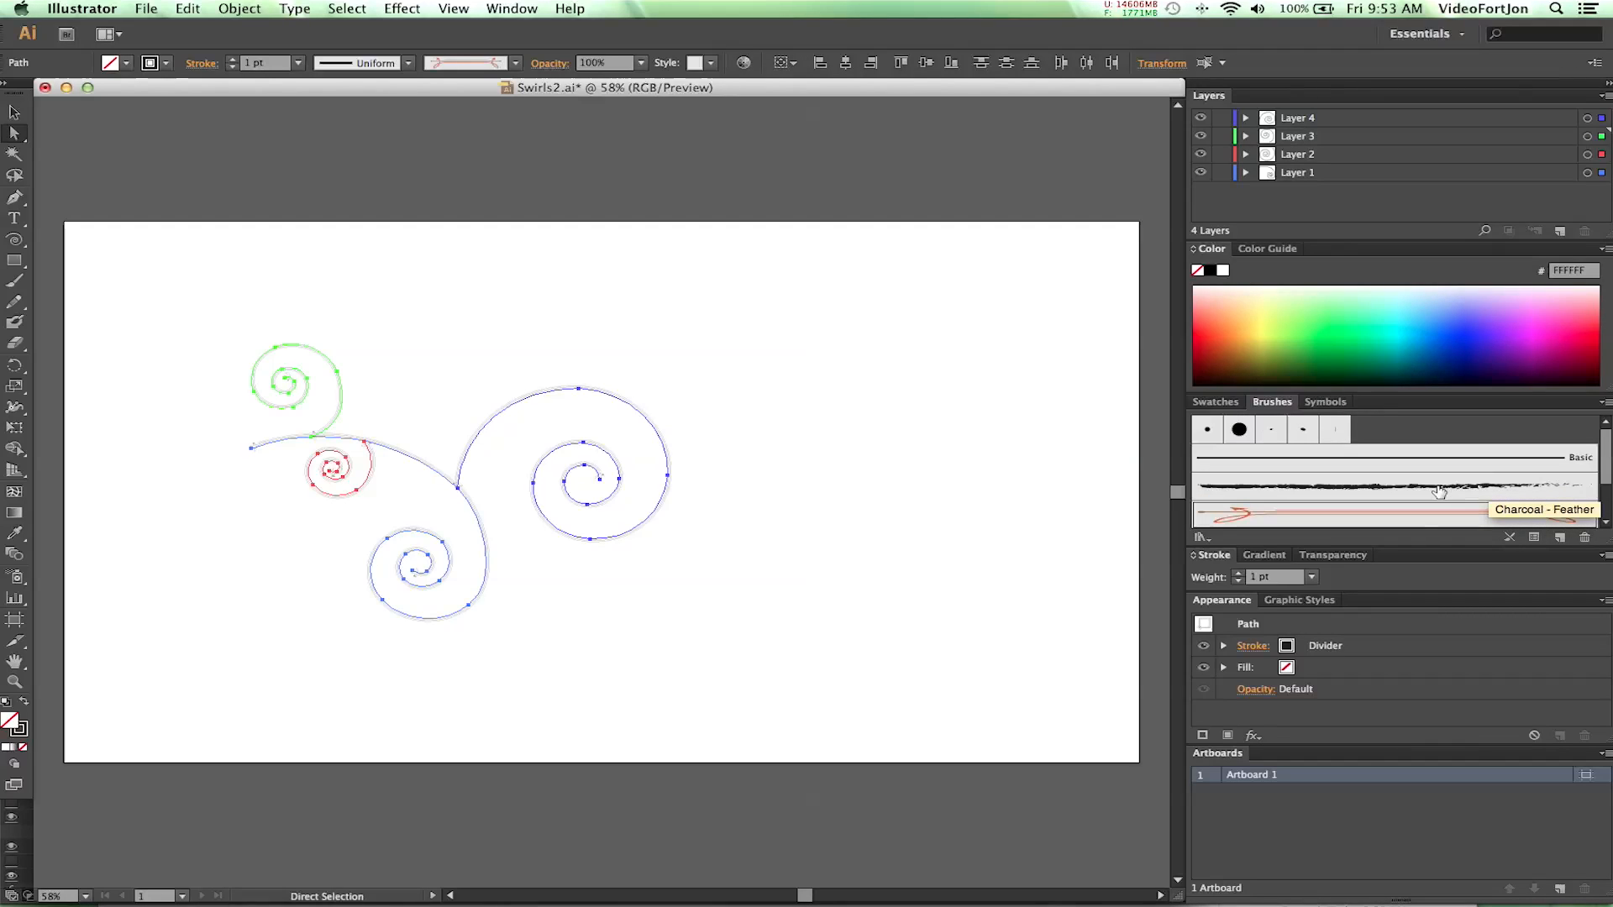
left_click(1438, 493)
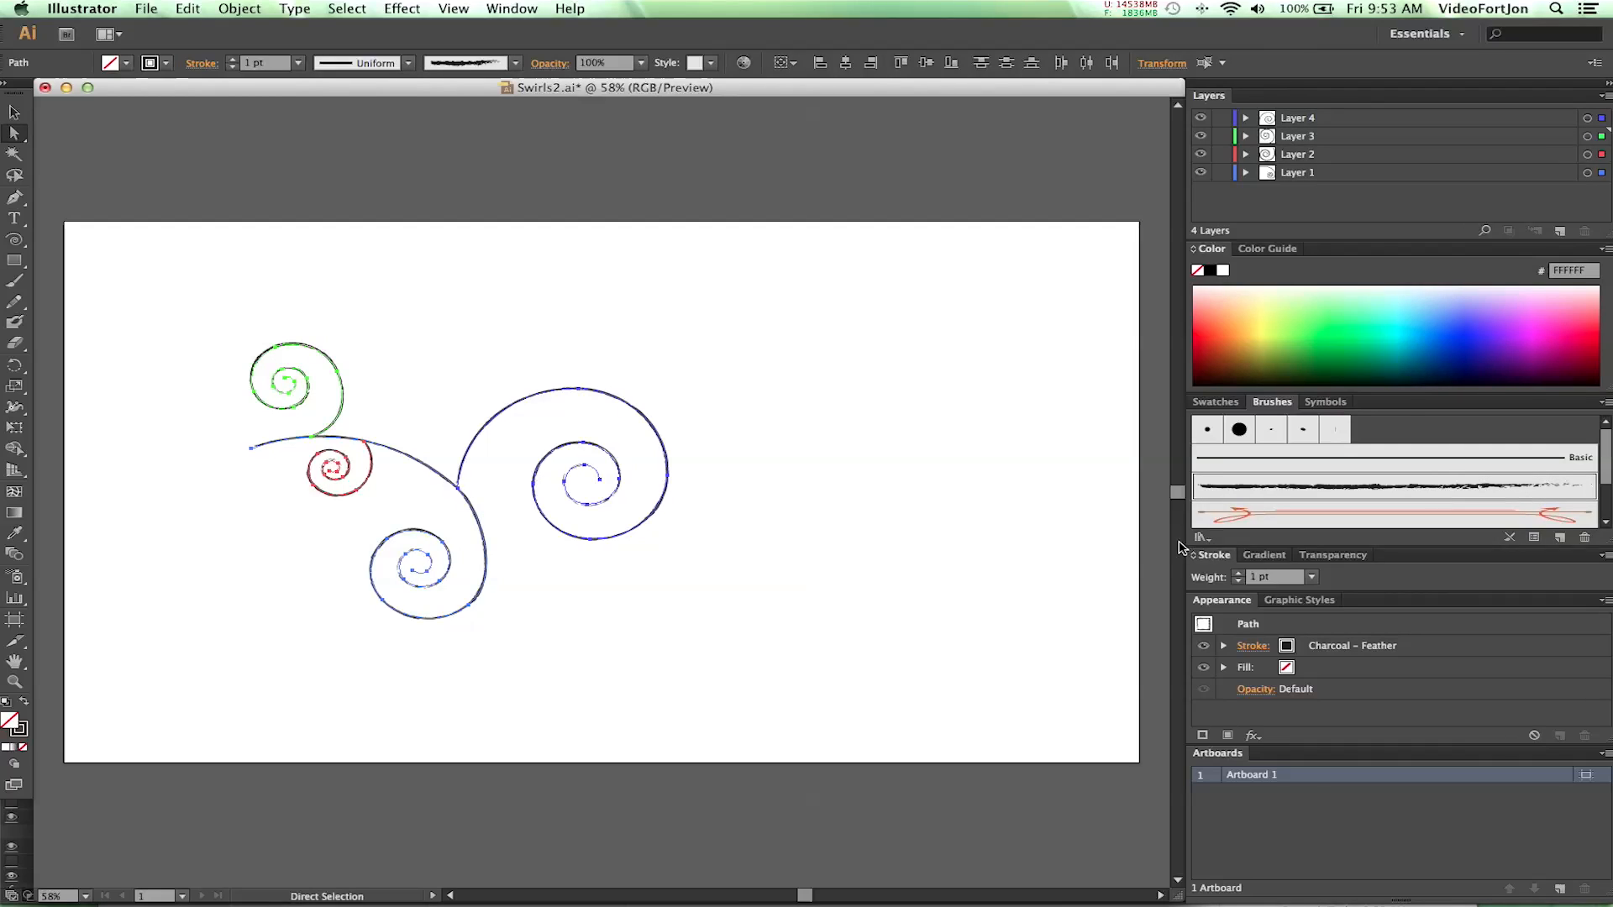
left_click(1239, 574)
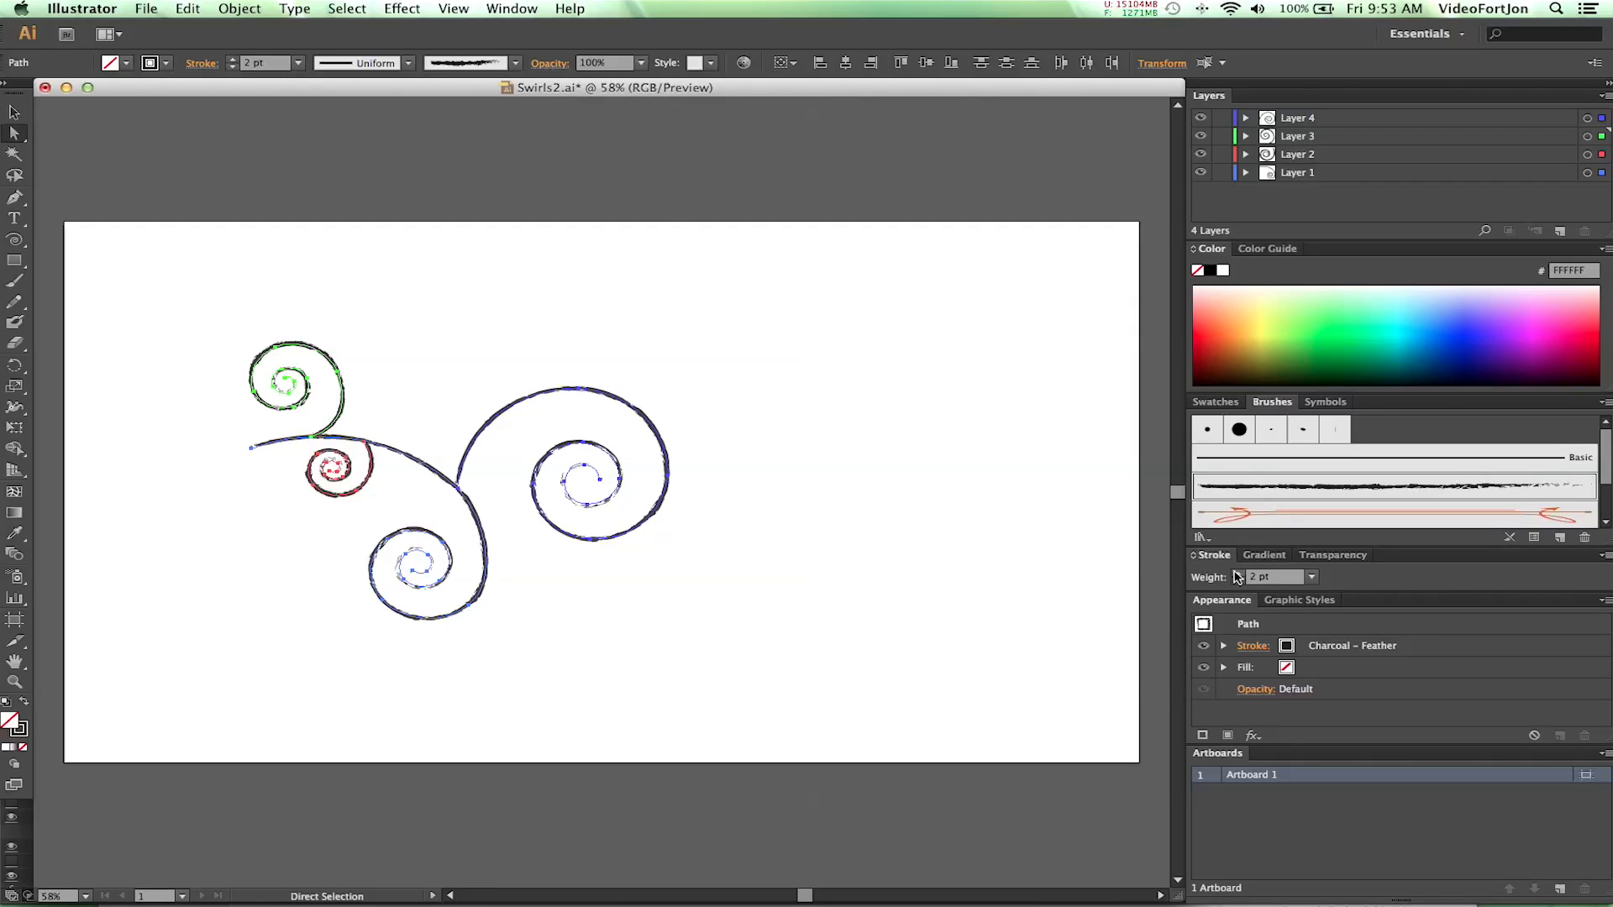
left_click(1263, 556)
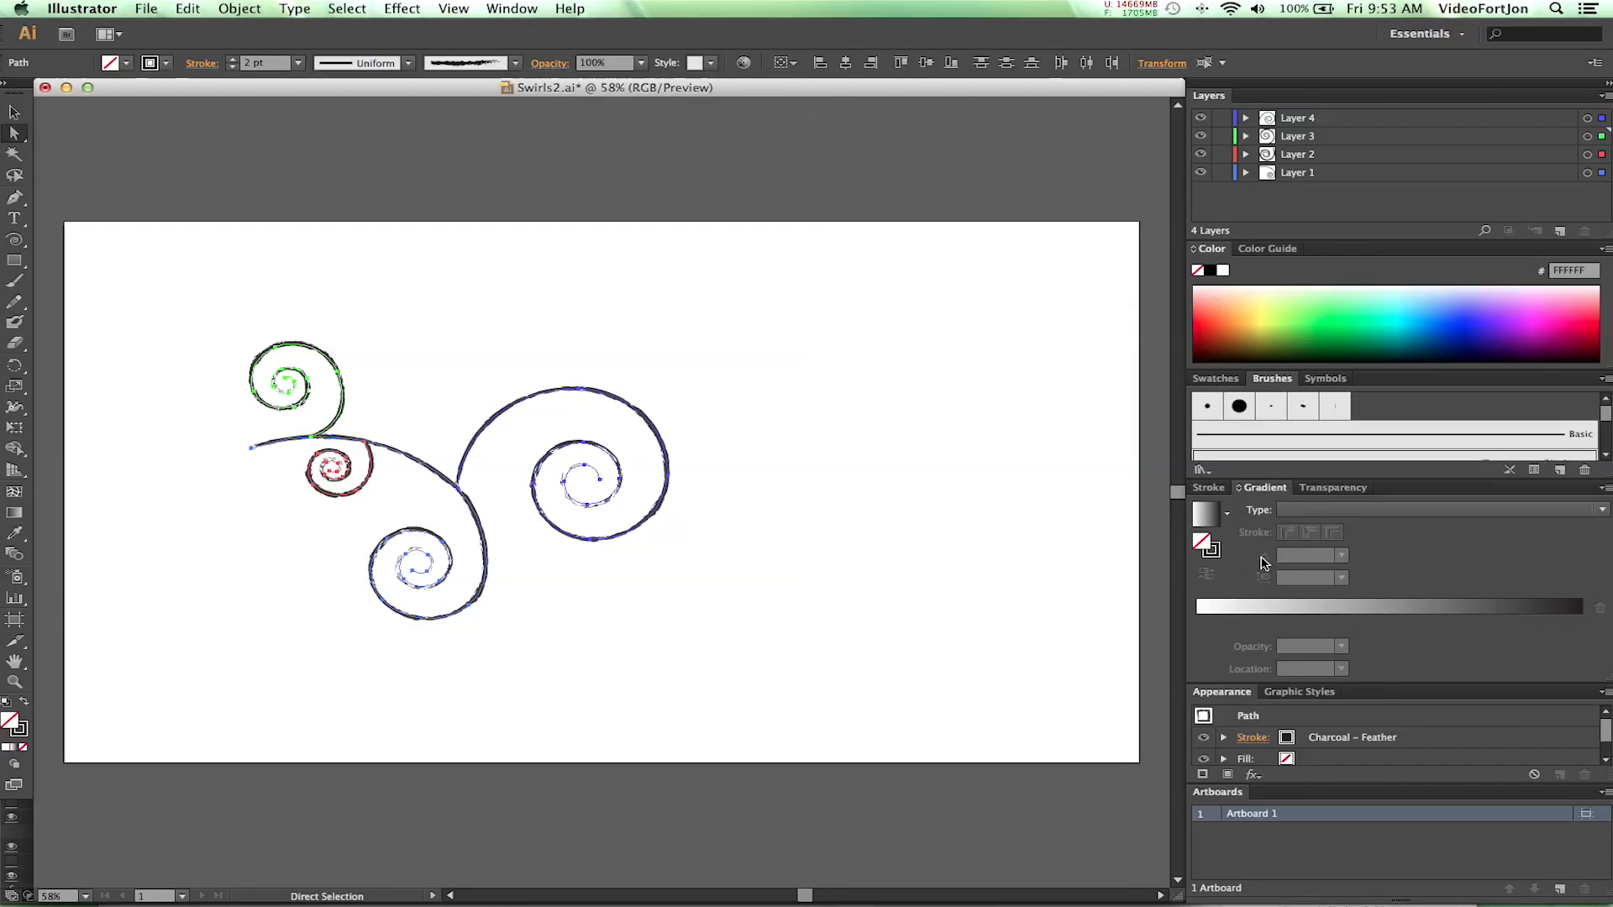
left_click(1329, 489)
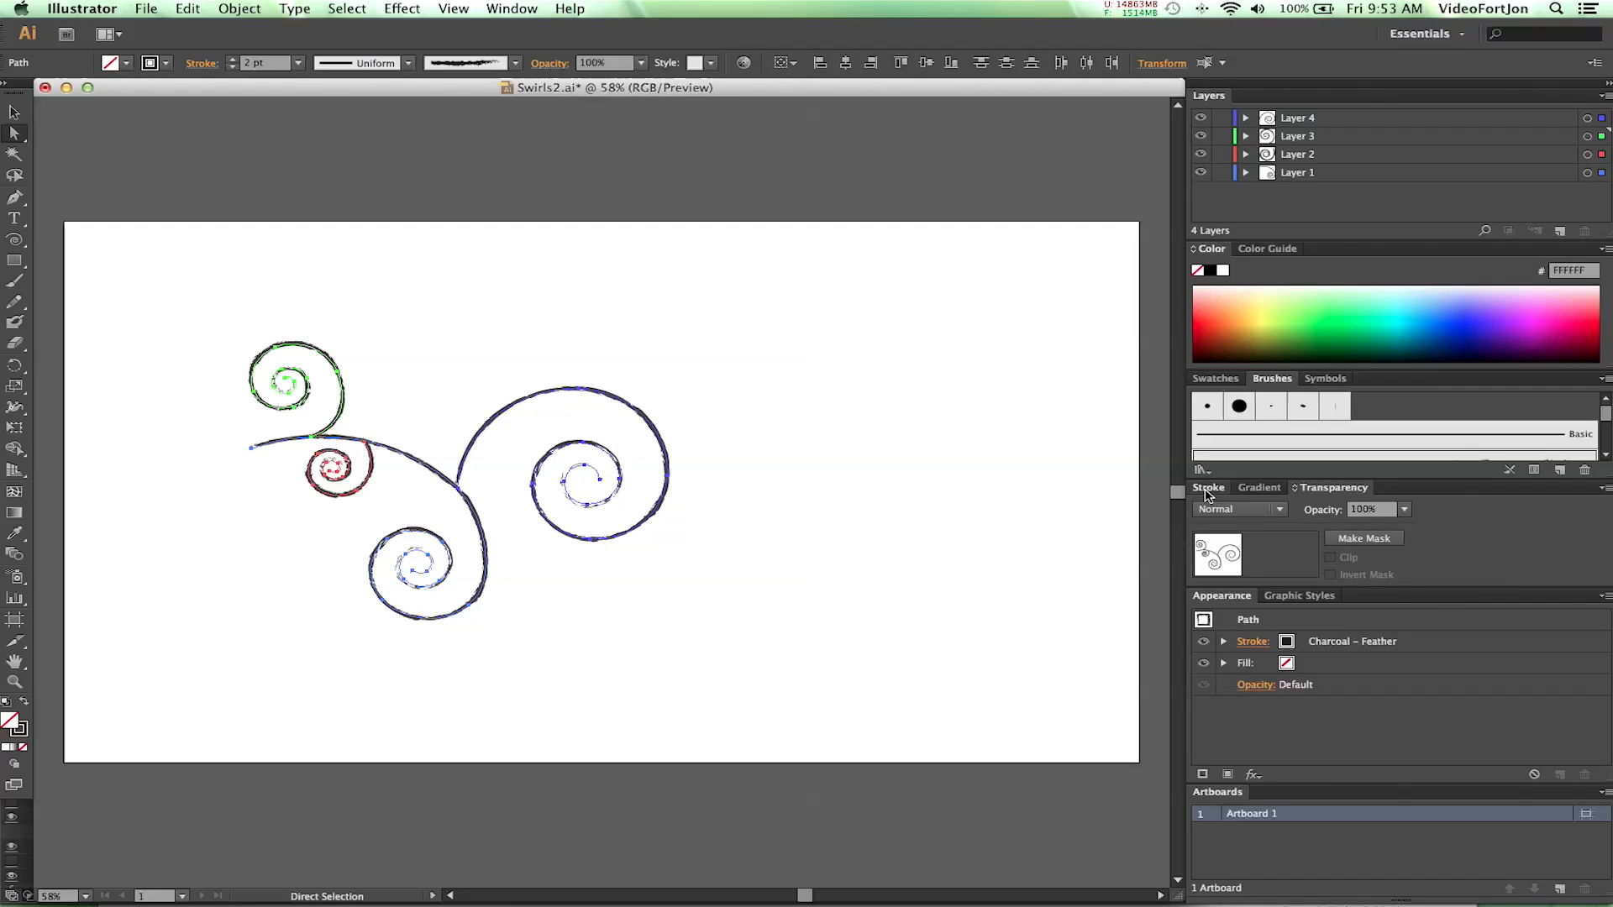
left_click(1208, 488)
left_click(1335, 489)
left_click(1206, 489)
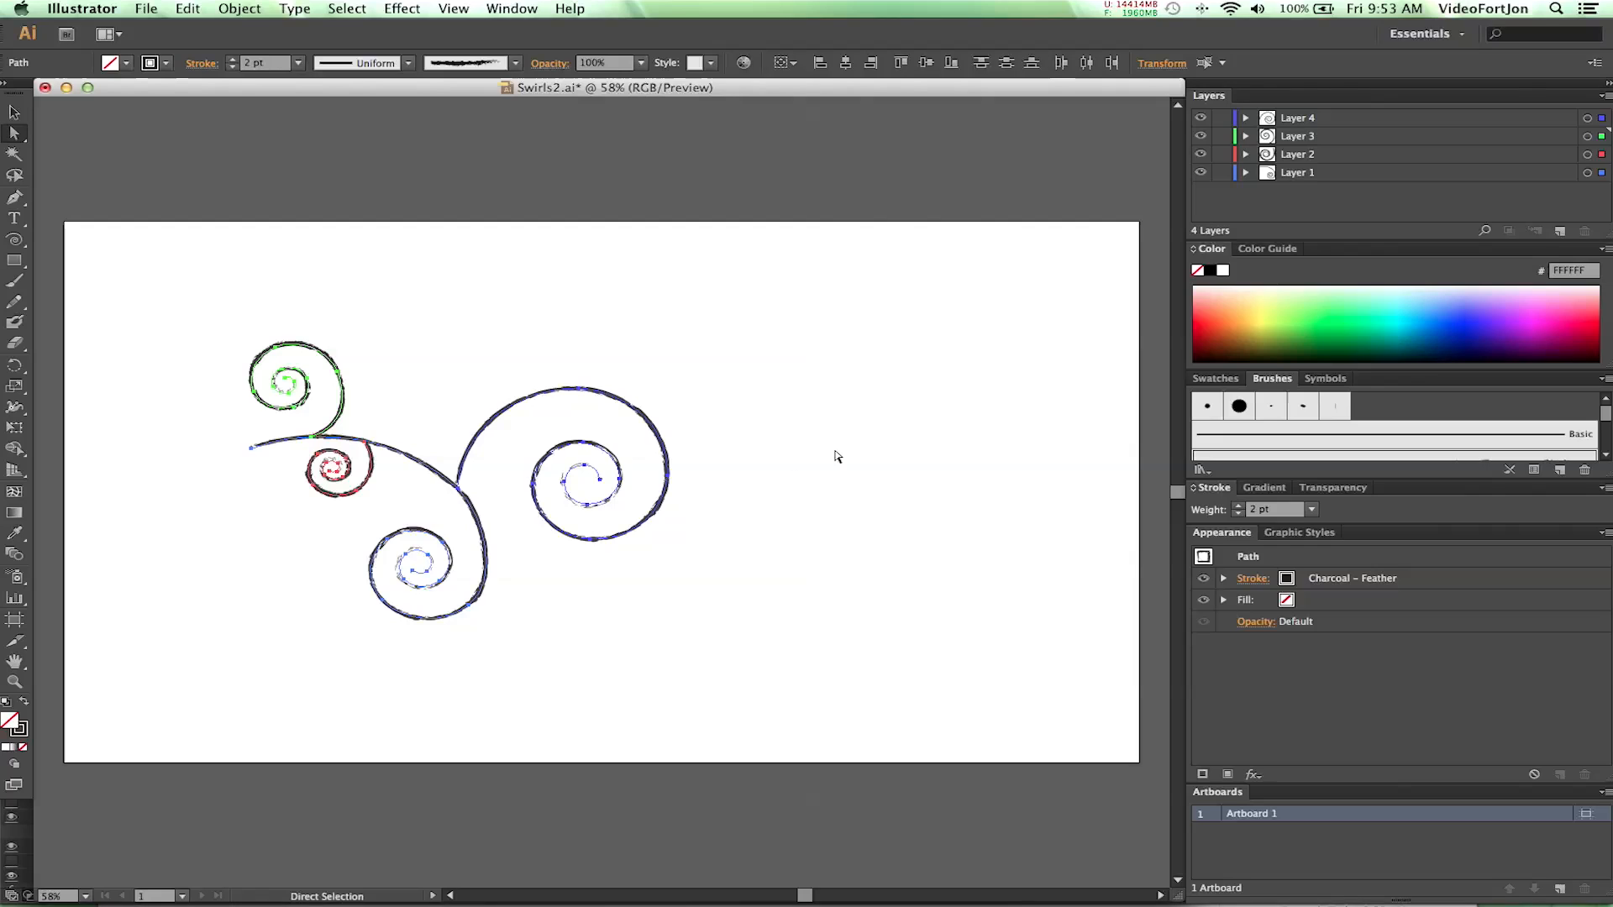
- Deselect the brushed swirl paths and save the document
left_click(893, 422)
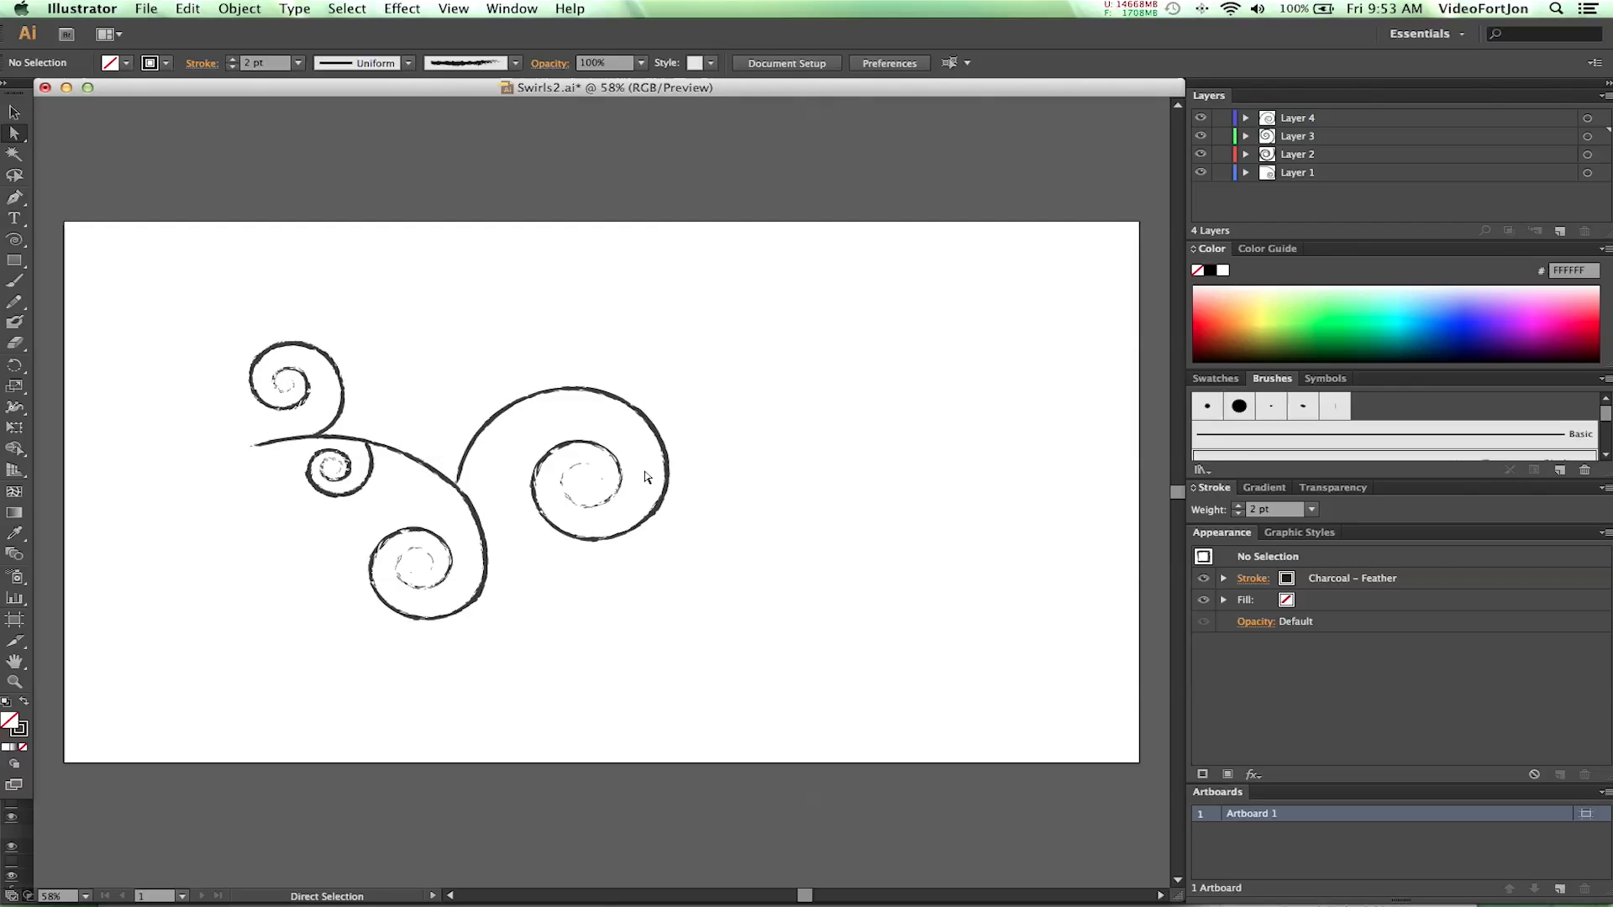
key("super+s")
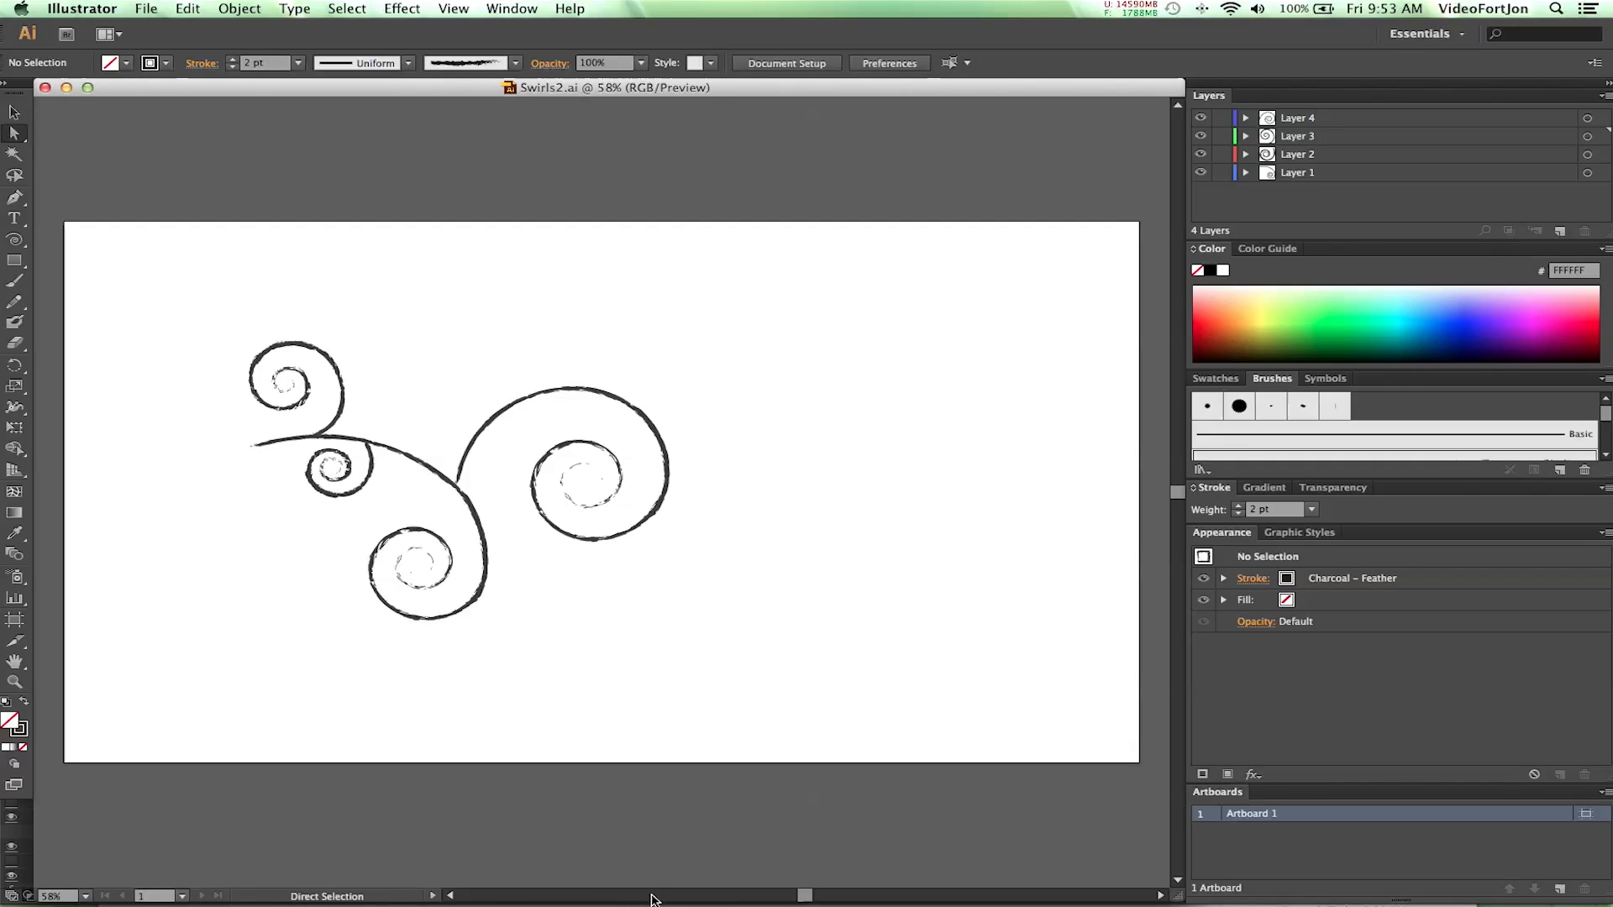
- Switch to After Effects and scrub through the Swirls.mov footage
mouse_move(699, 905)
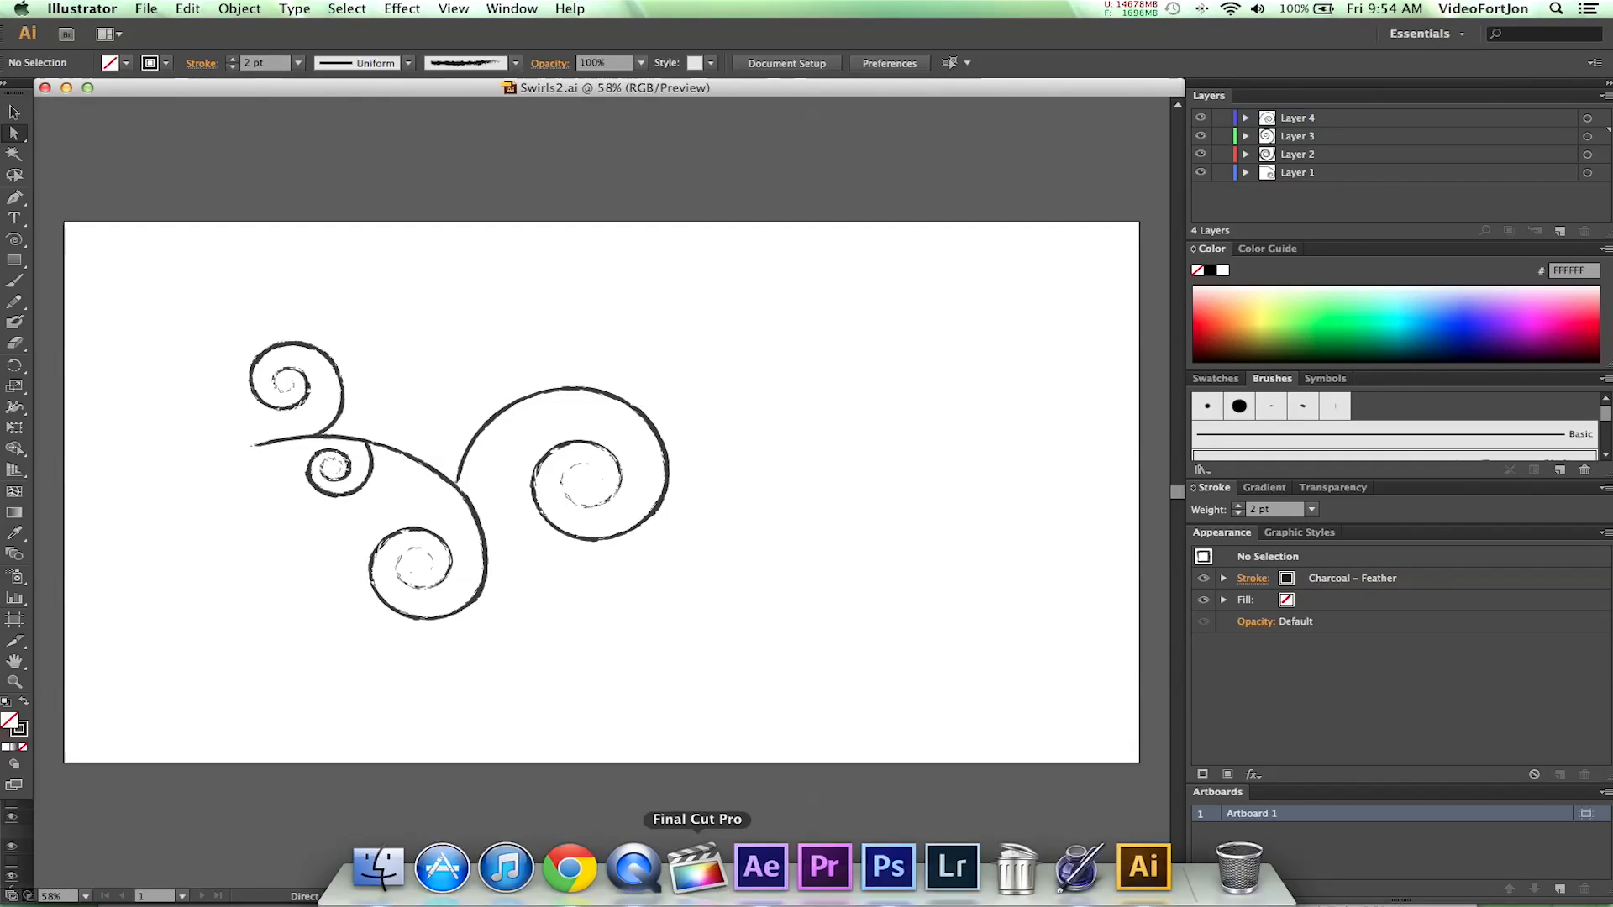
left_click(764, 865)
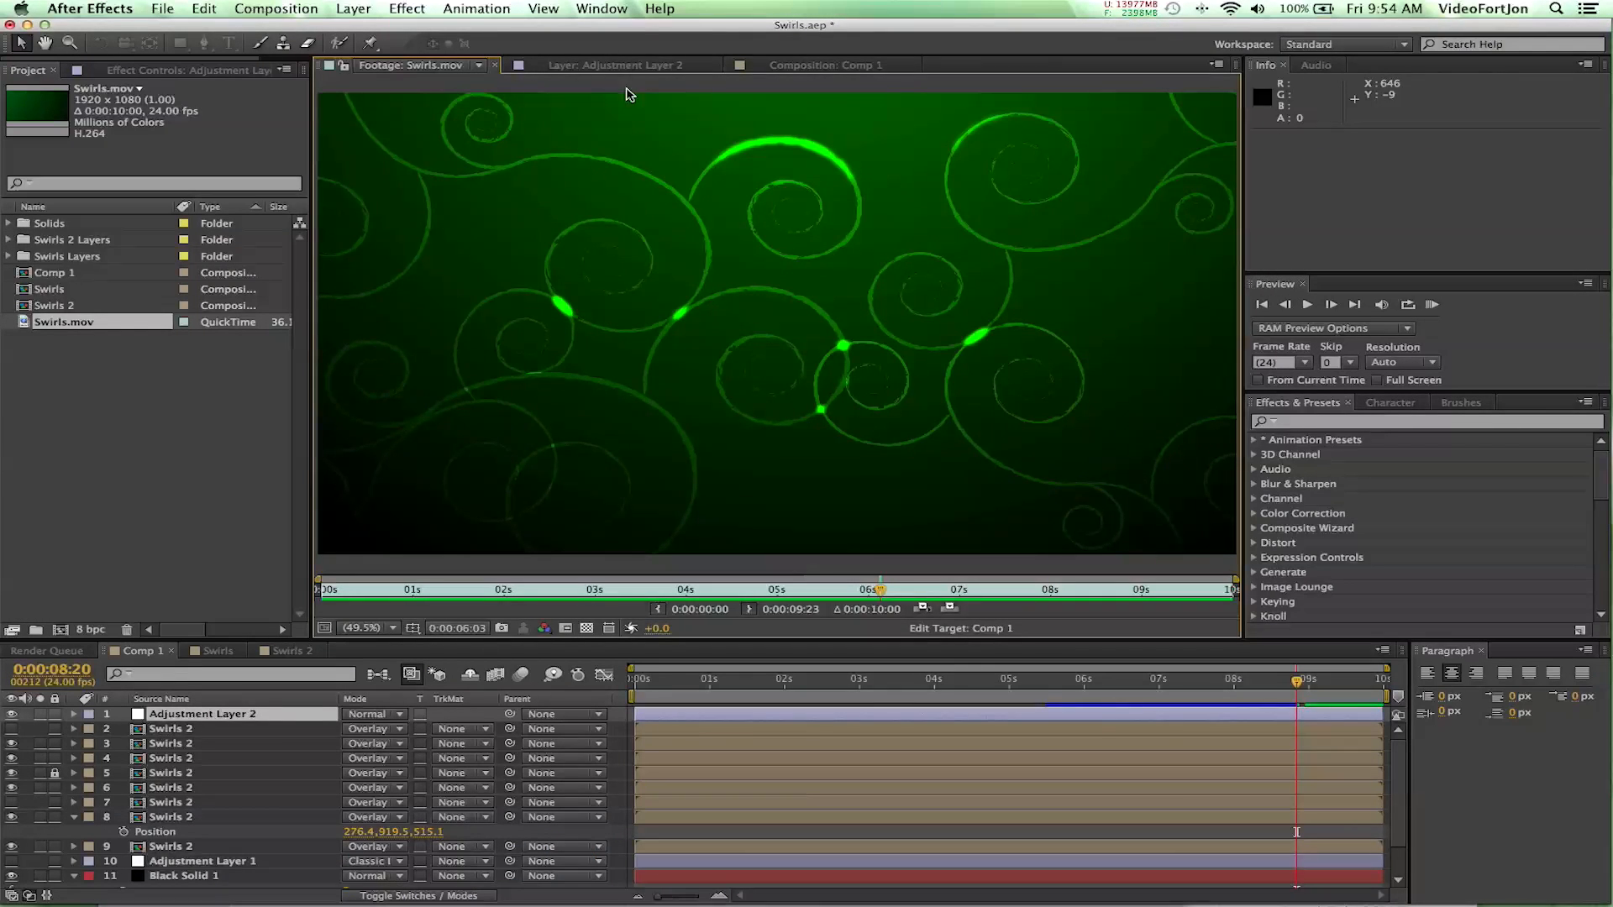
left_click_drag(445, 589, 854, 628)
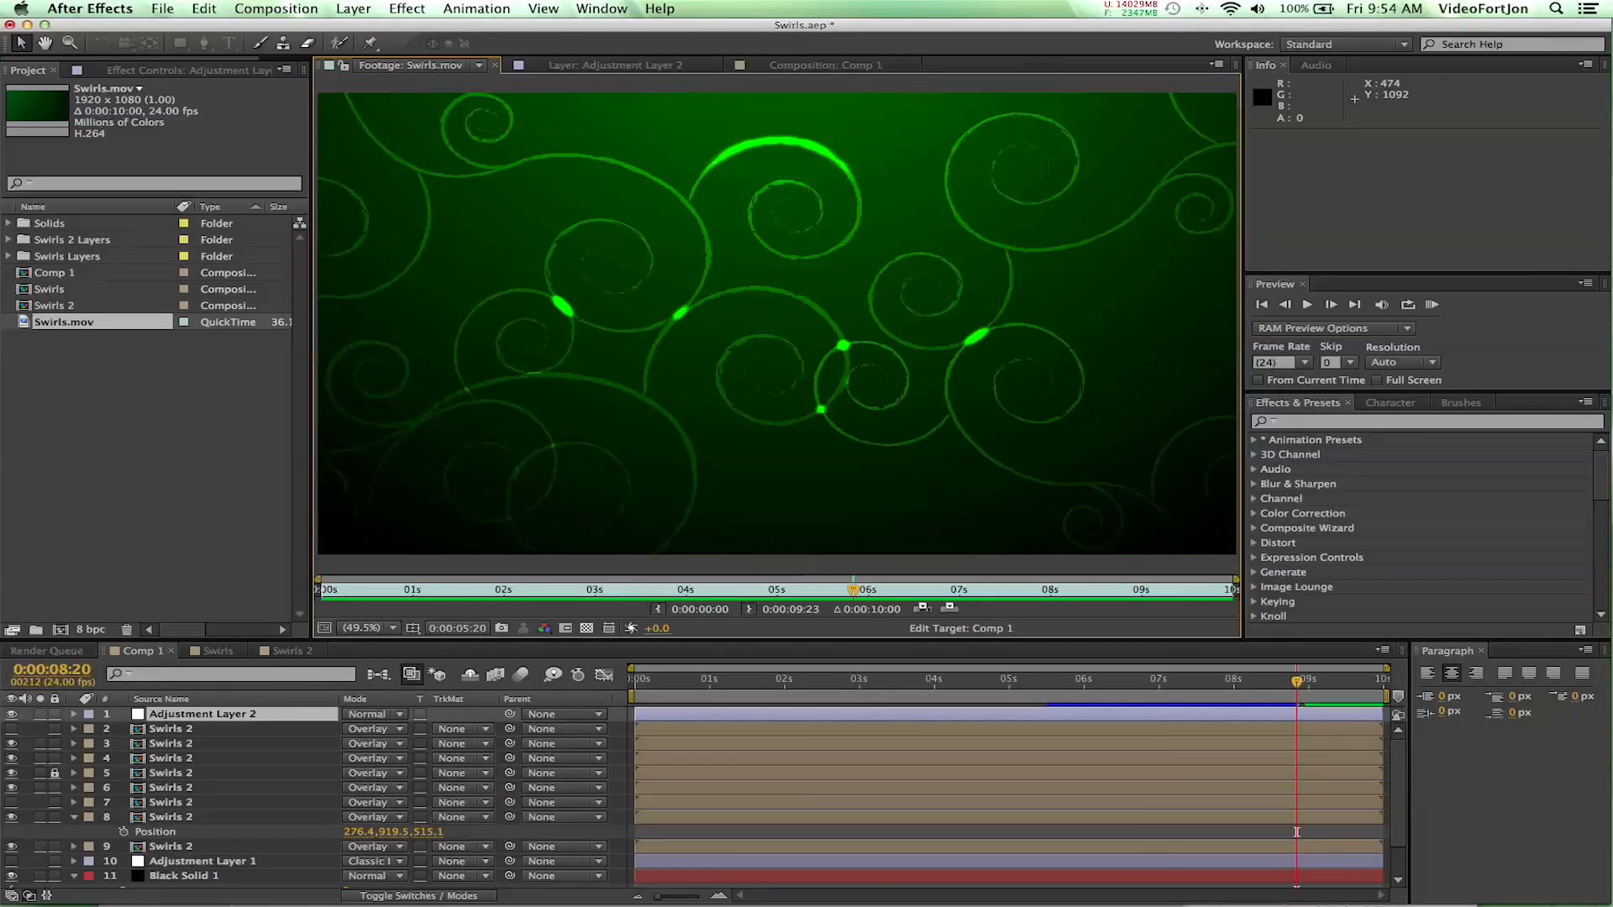
- Create a composition named Swirly at 1920 x 1080 px, 24 frames per second, with a duration of 10 seconds
left_click(293, 8)
left_click(310, 26)
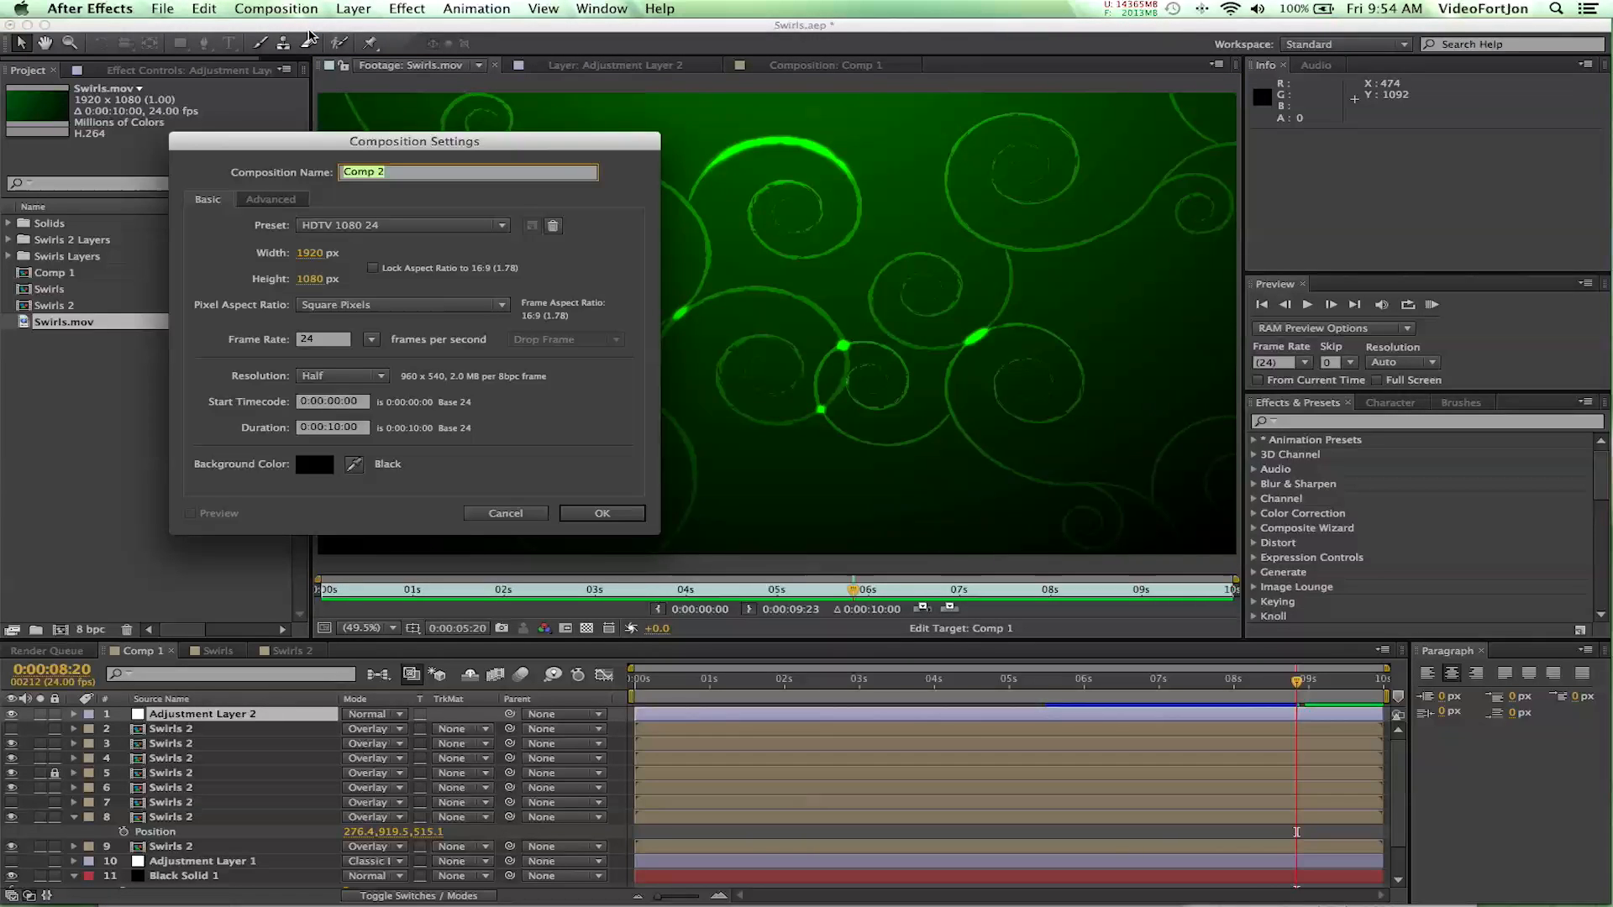
type("Swirly")
left_click(309, 253)
left_click(310, 278)
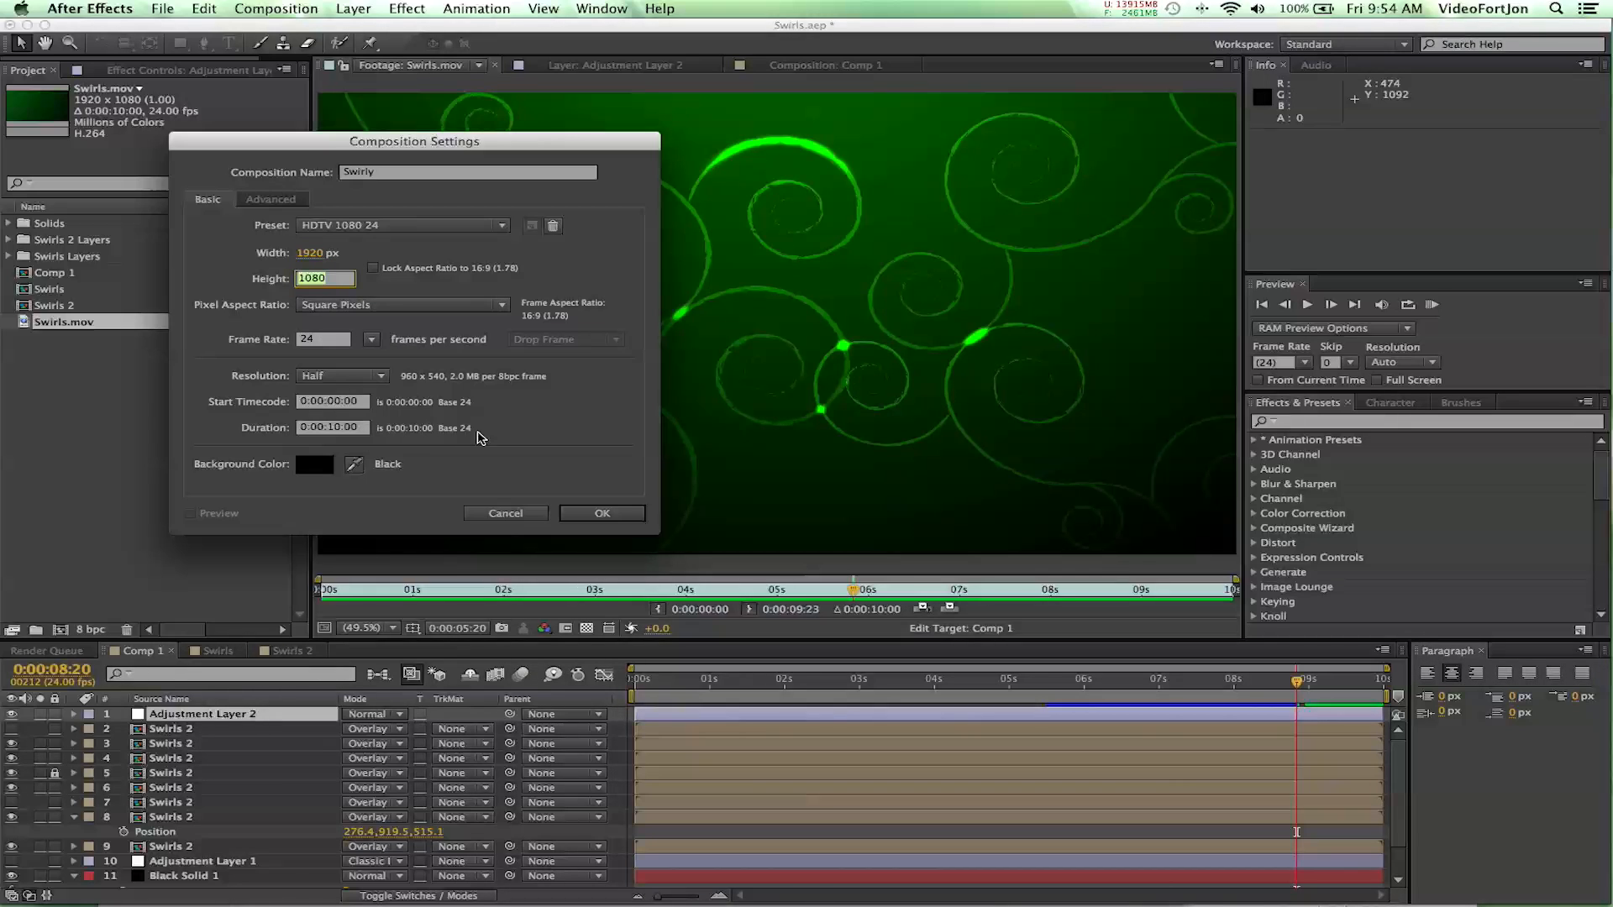
left_click(603, 512)
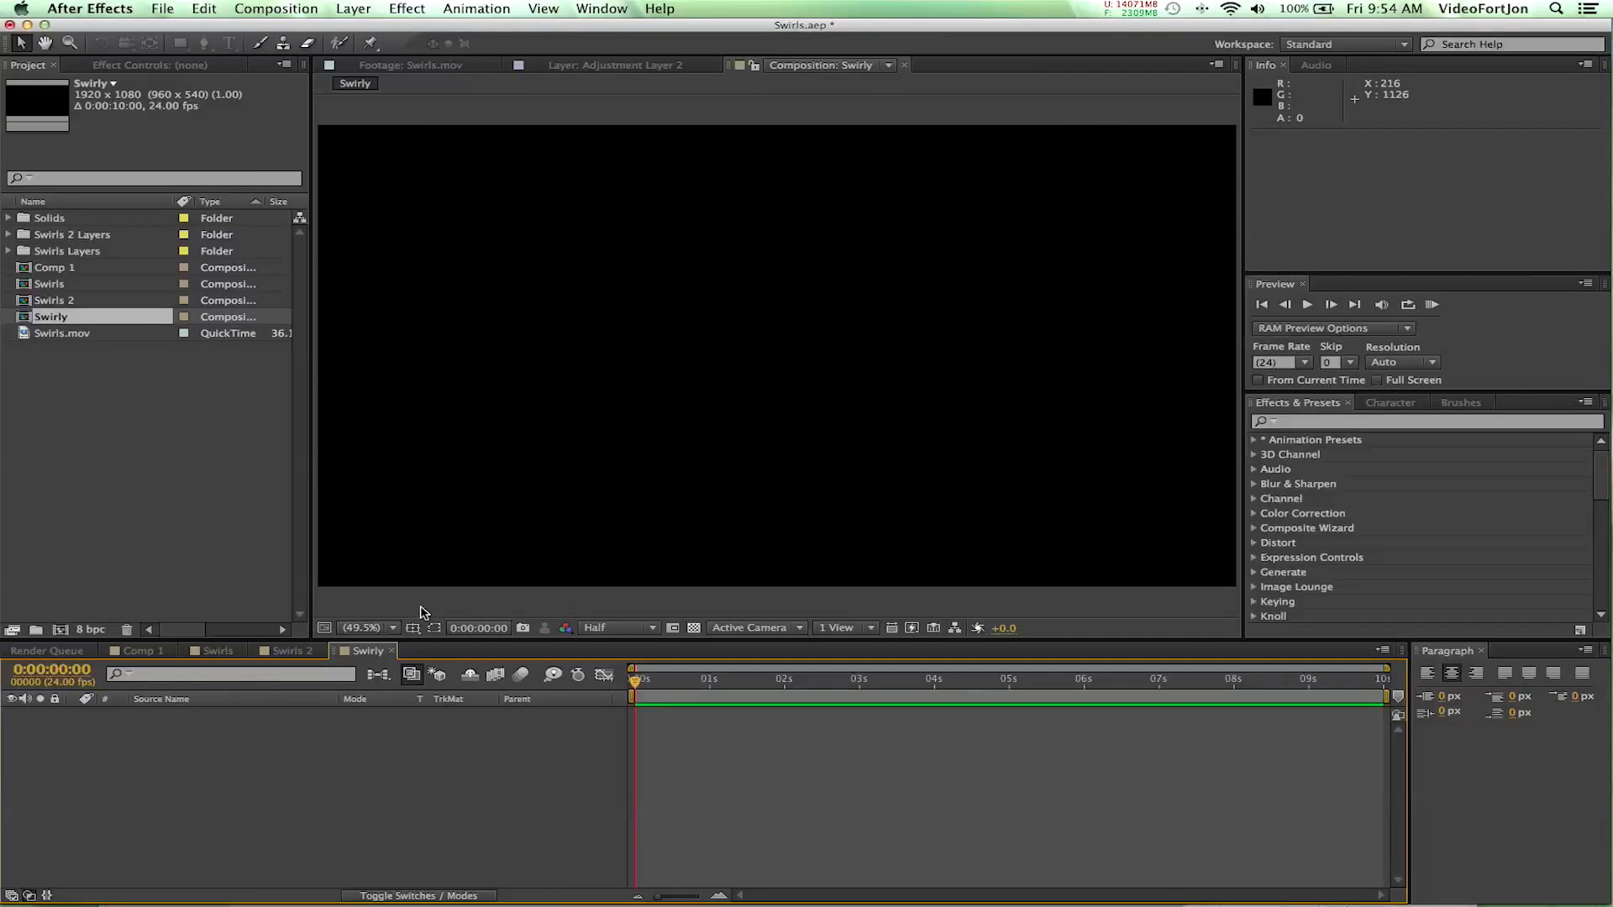
- Choose Swirls2.ai from the Swirls folder as the file to import into the project
left_click(66, 393)
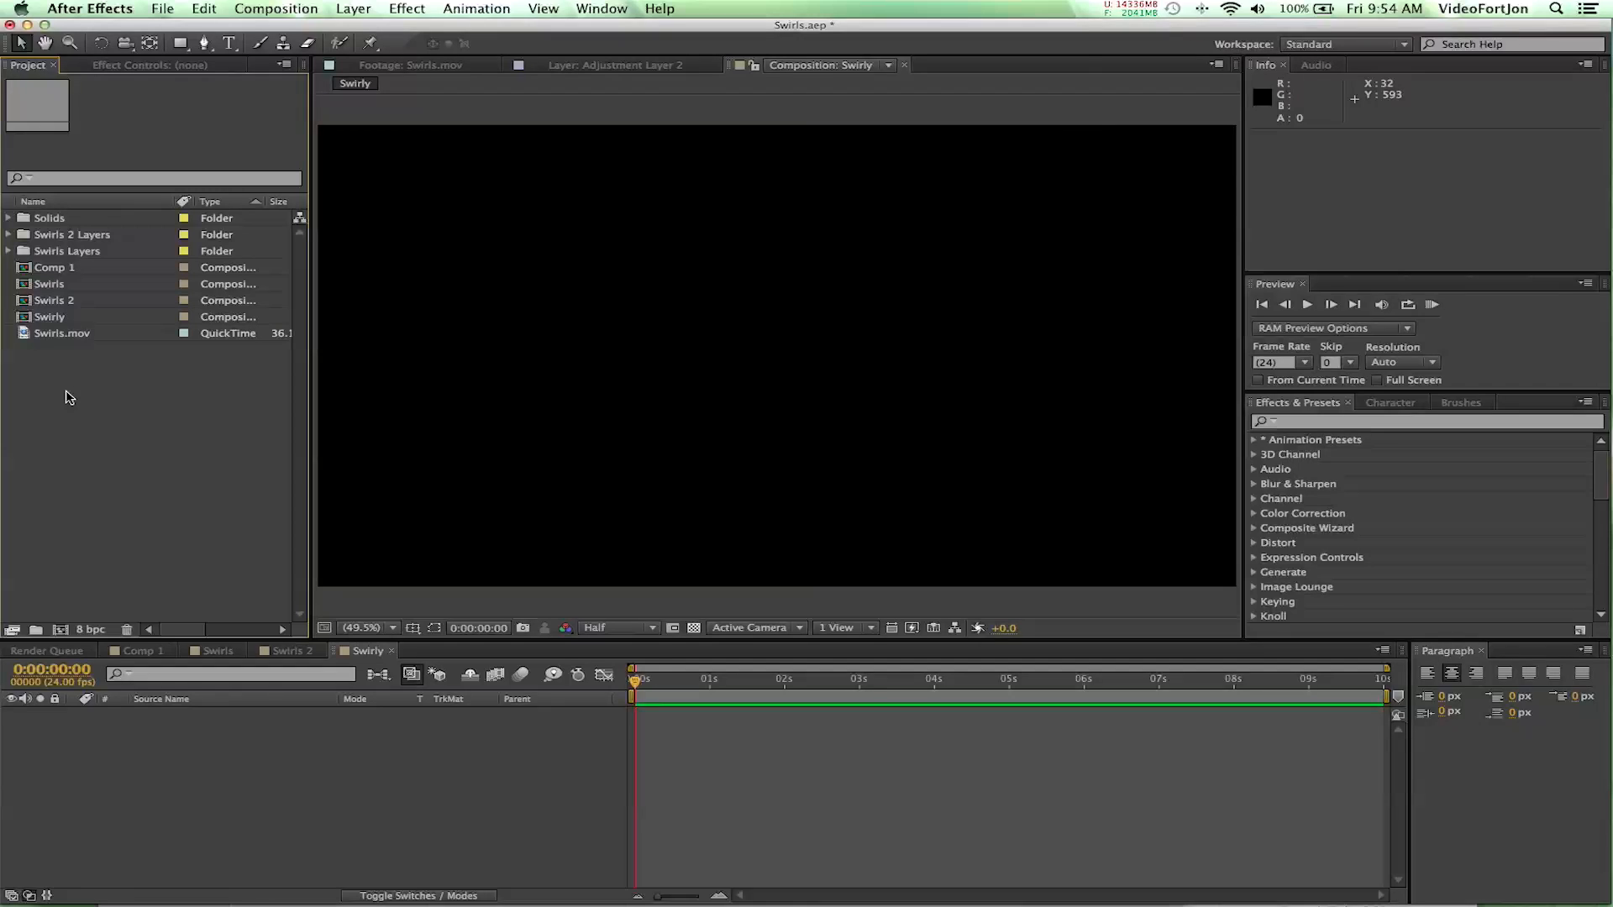
right_click(69, 396)
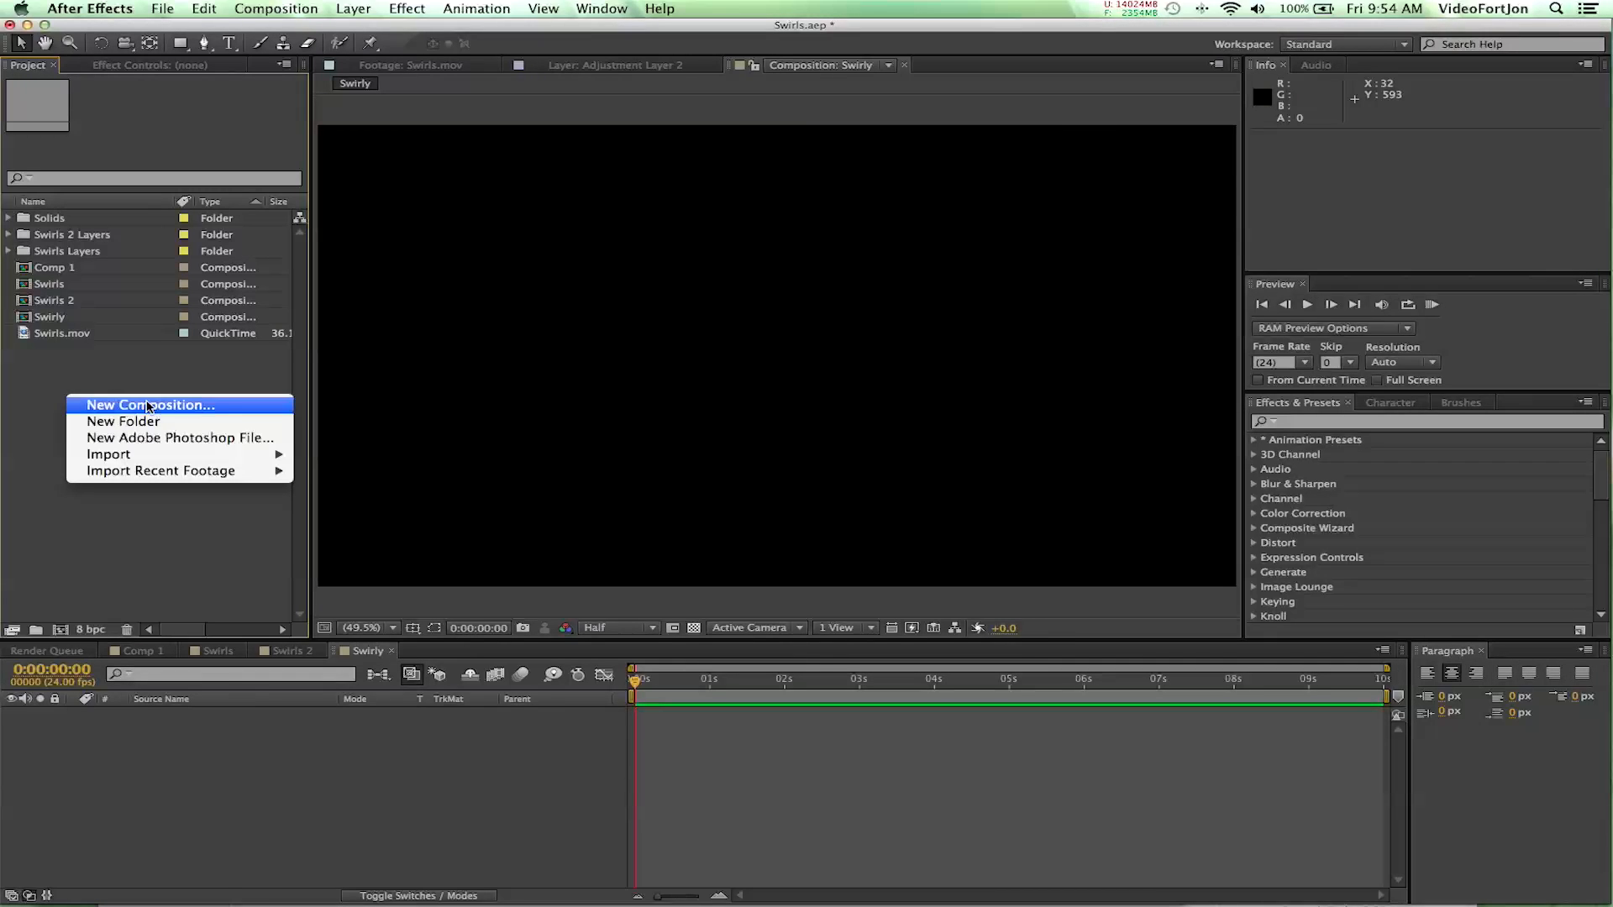
mouse_move(119, 453)
left_click(357, 455)
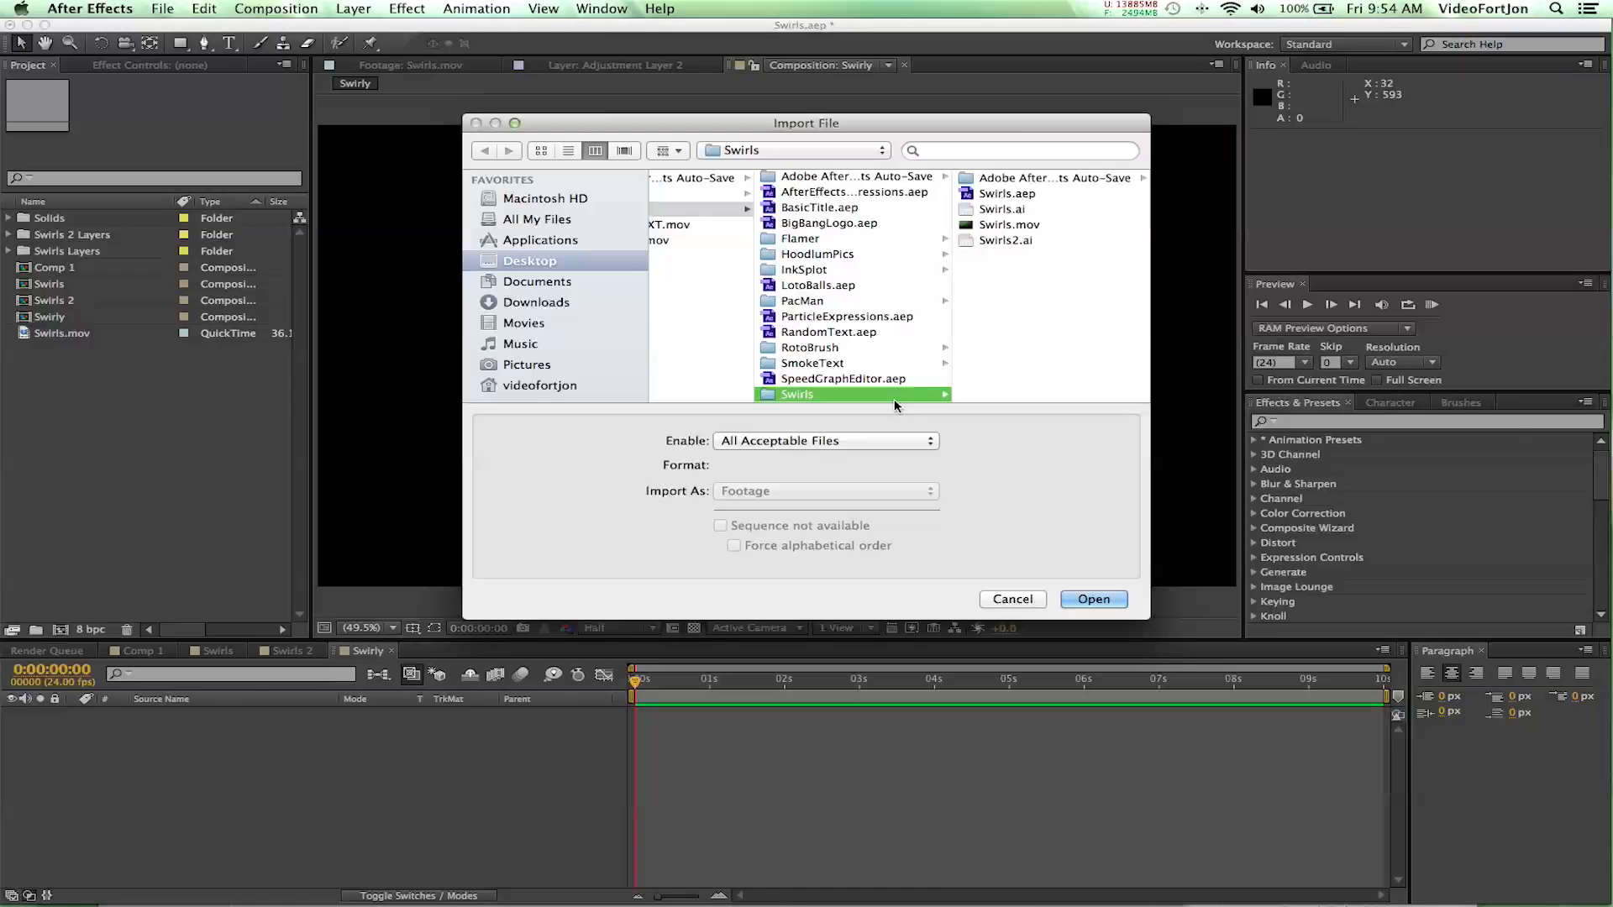
left_click(981, 241)
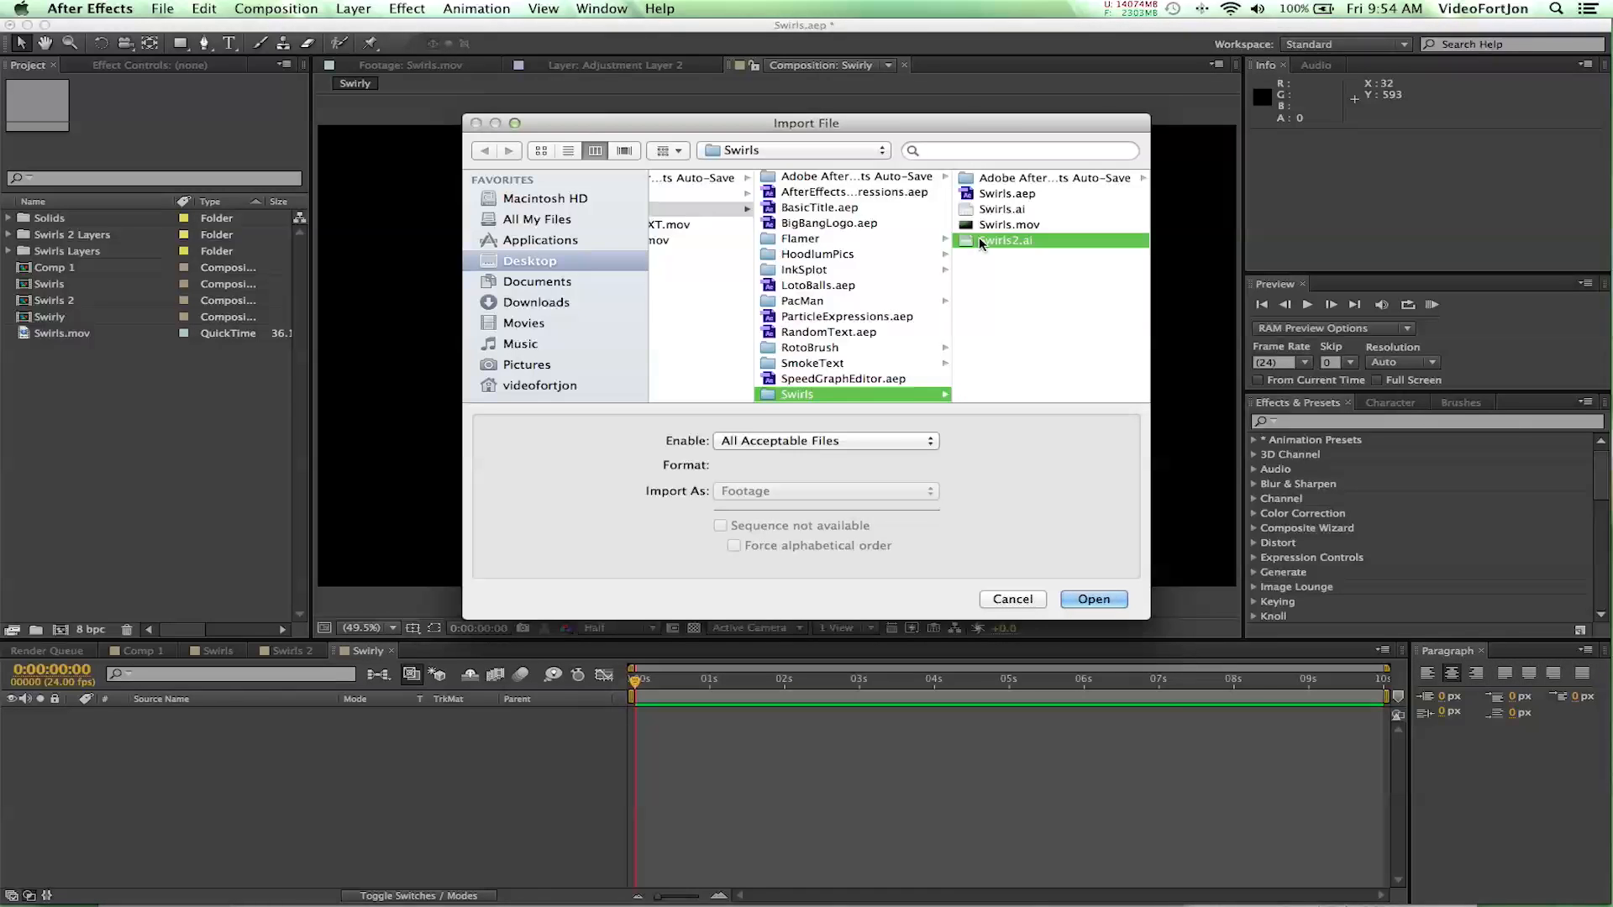
key("Return")
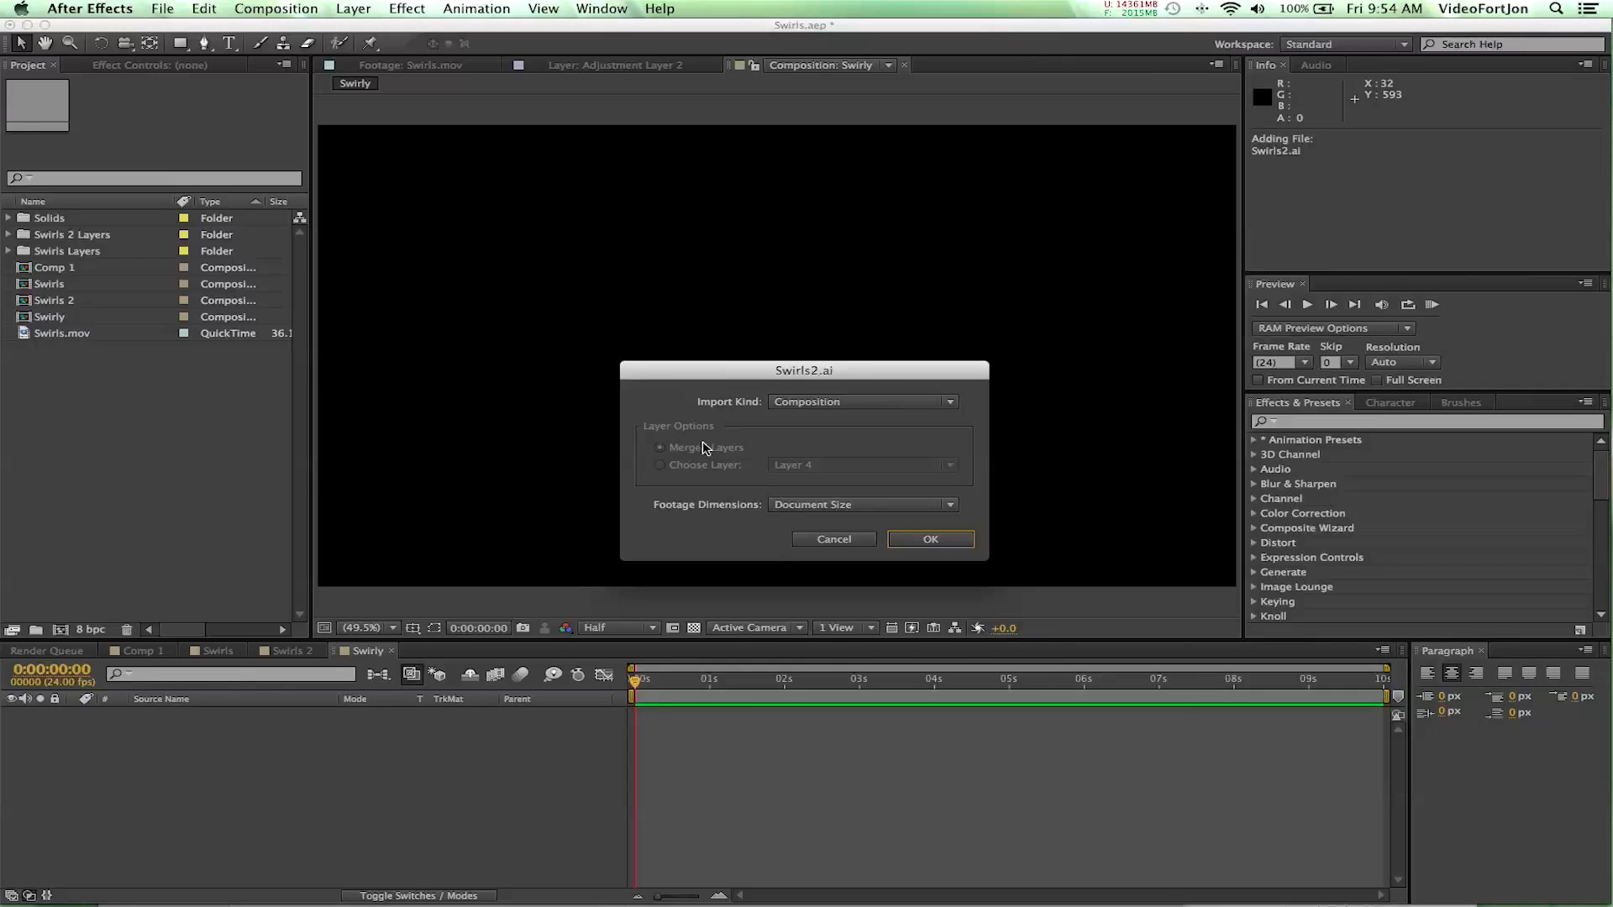
- Import the Illustrator file as a Composition with footage dimensions set to Document Size
left_click(798, 402)
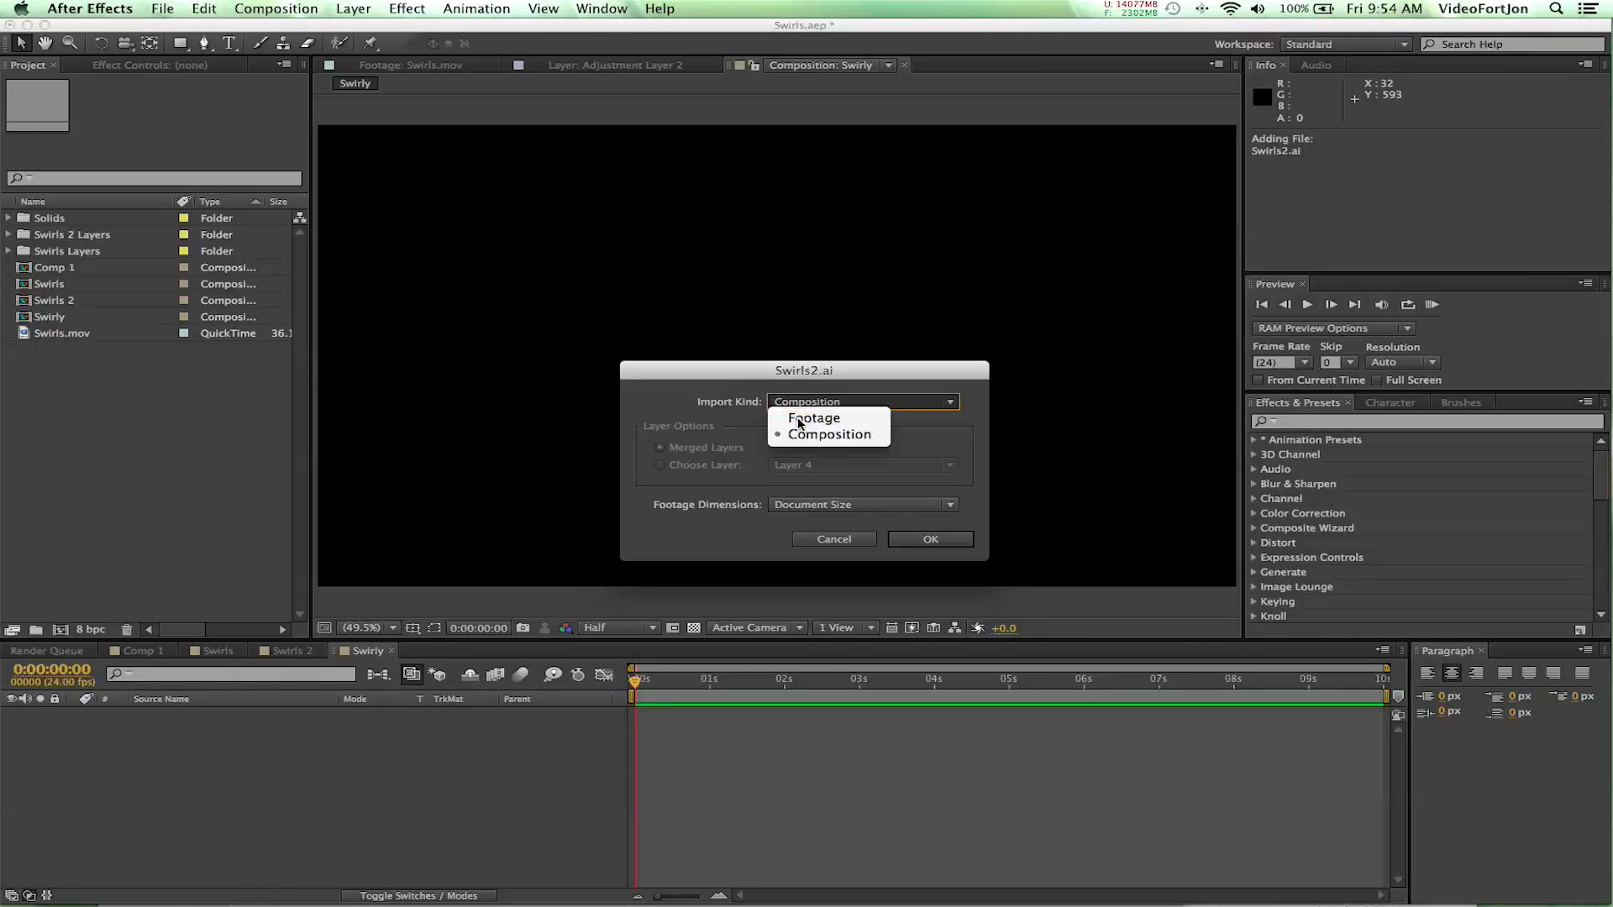
left_click(798, 420)
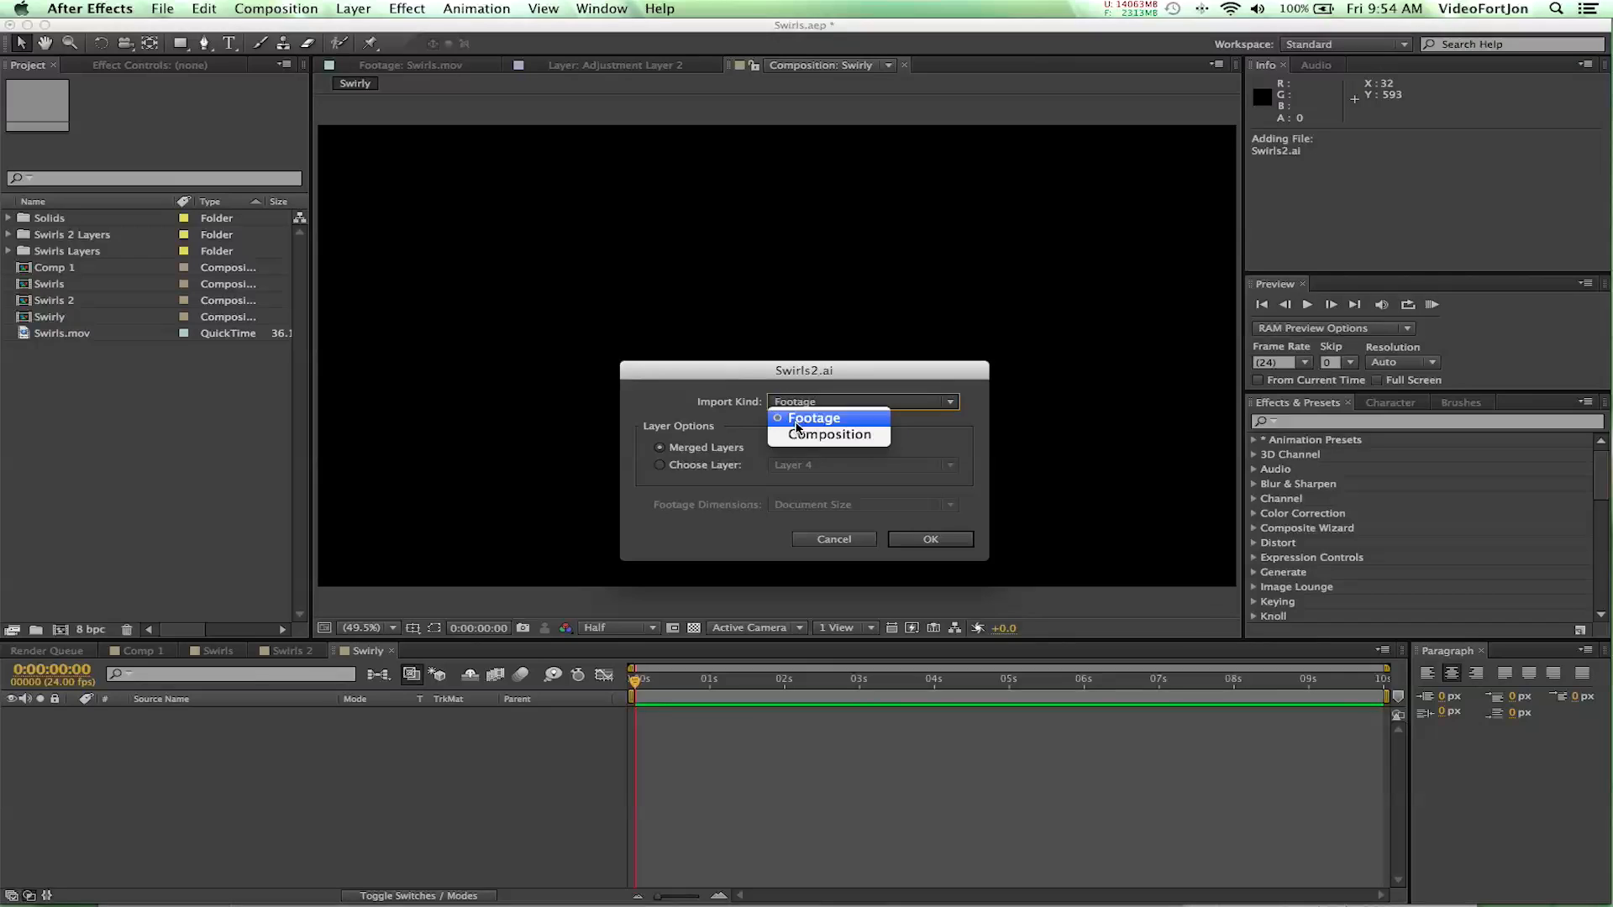
left_click(799, 434)
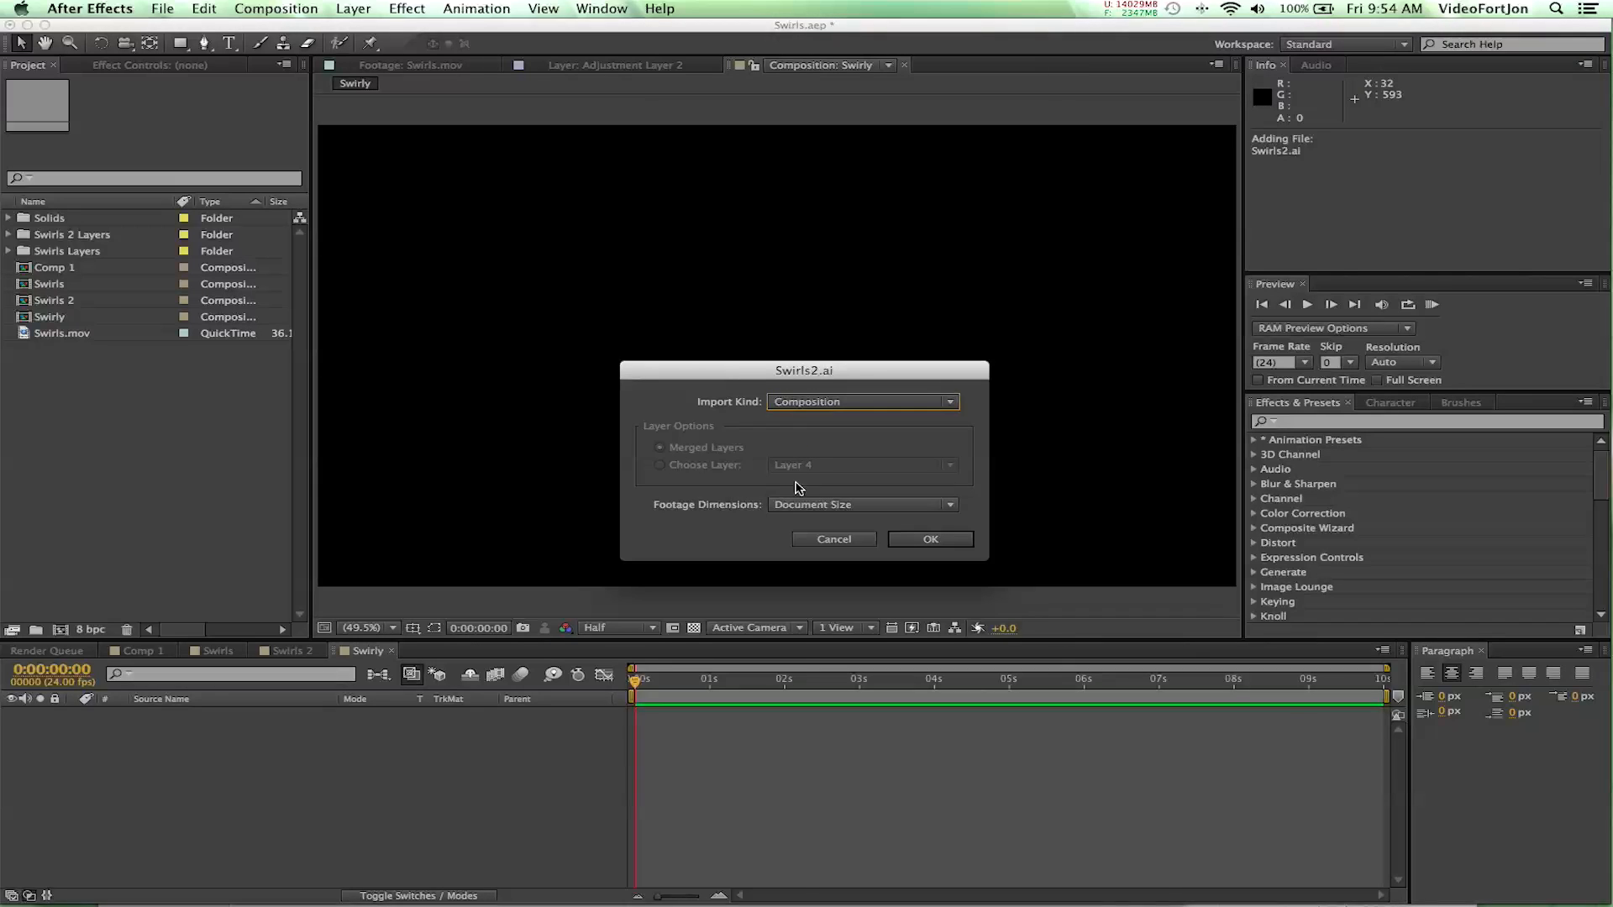
left_click(803, 507)
left_click(811, 538)
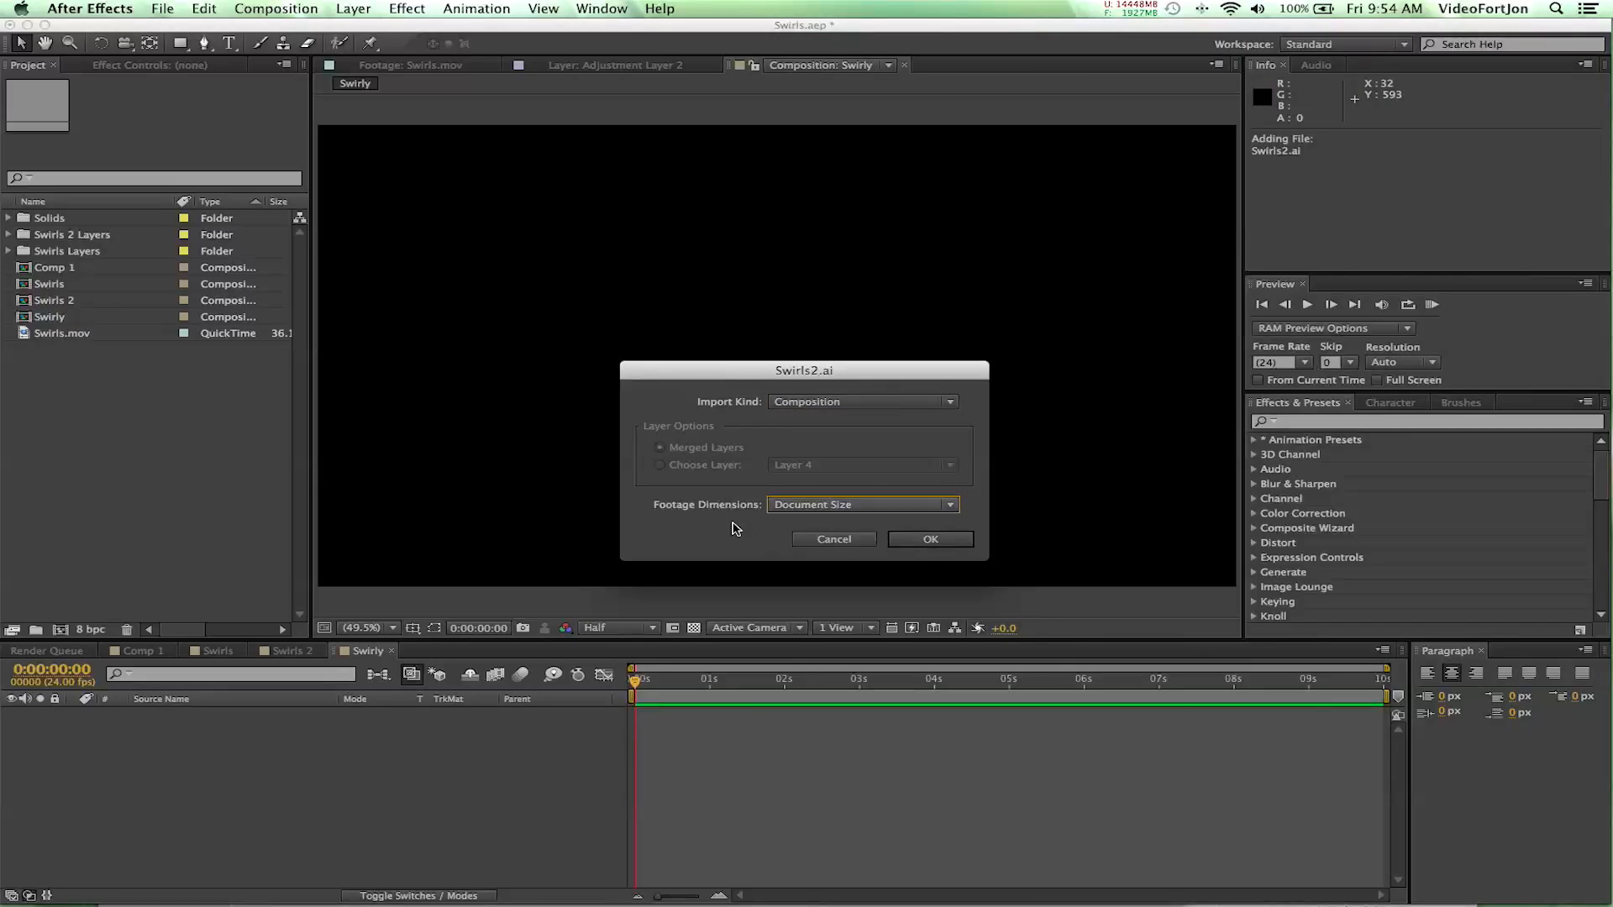
left_click(938, 538)
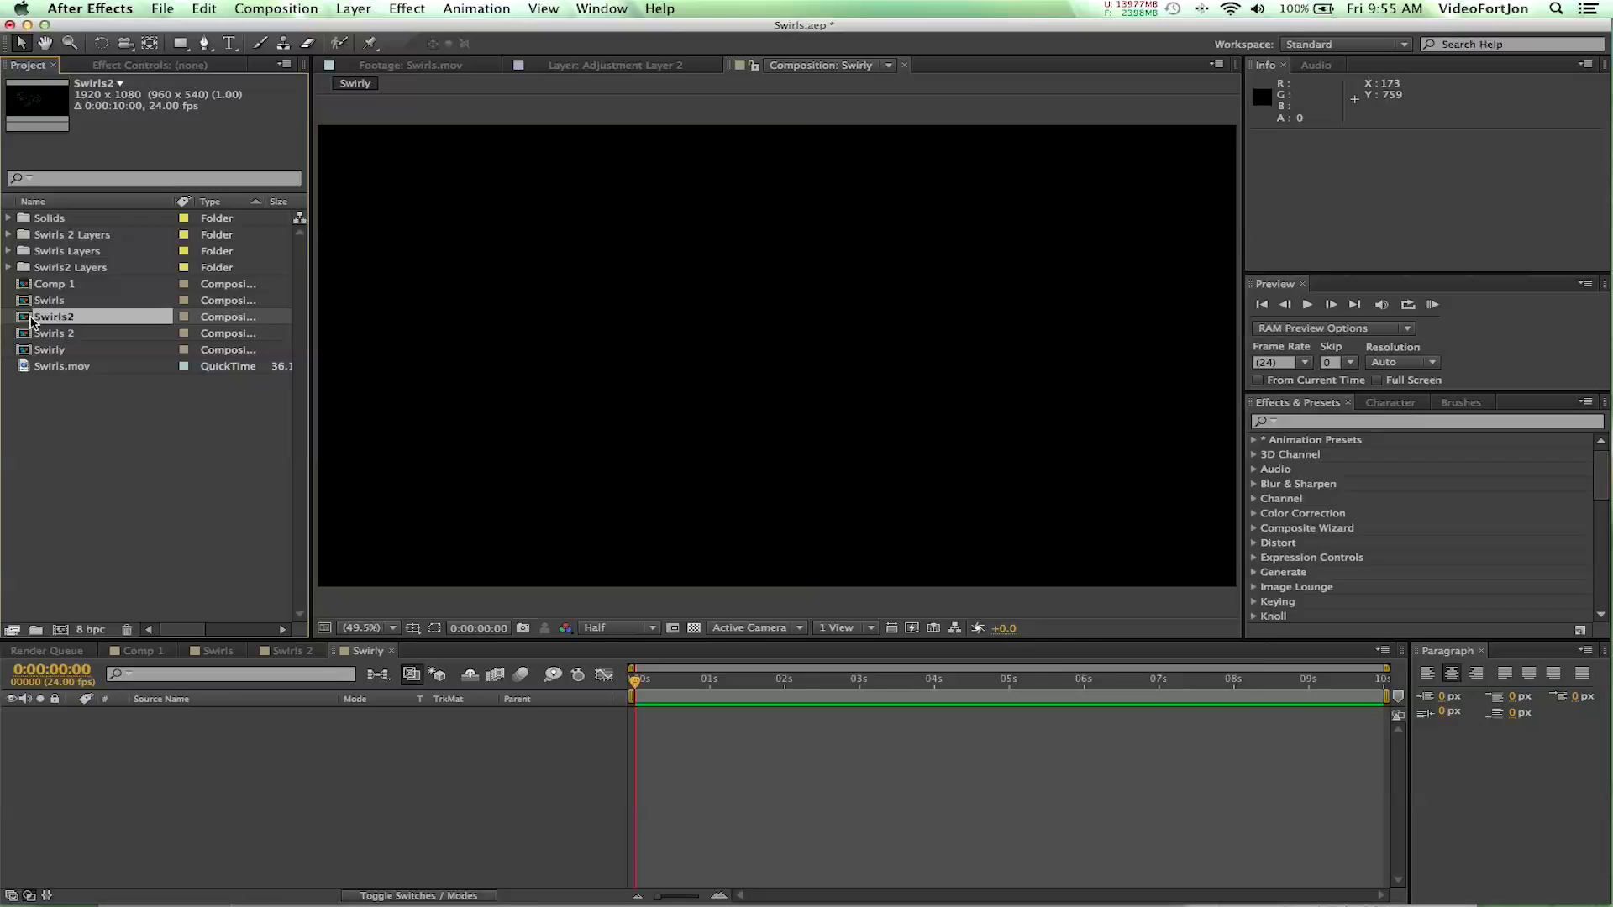
- Add the Swirls2 composition to the Swirly timeline, scrub through it and return to the first frame
left_click_drag(27, 321, 107, 739)
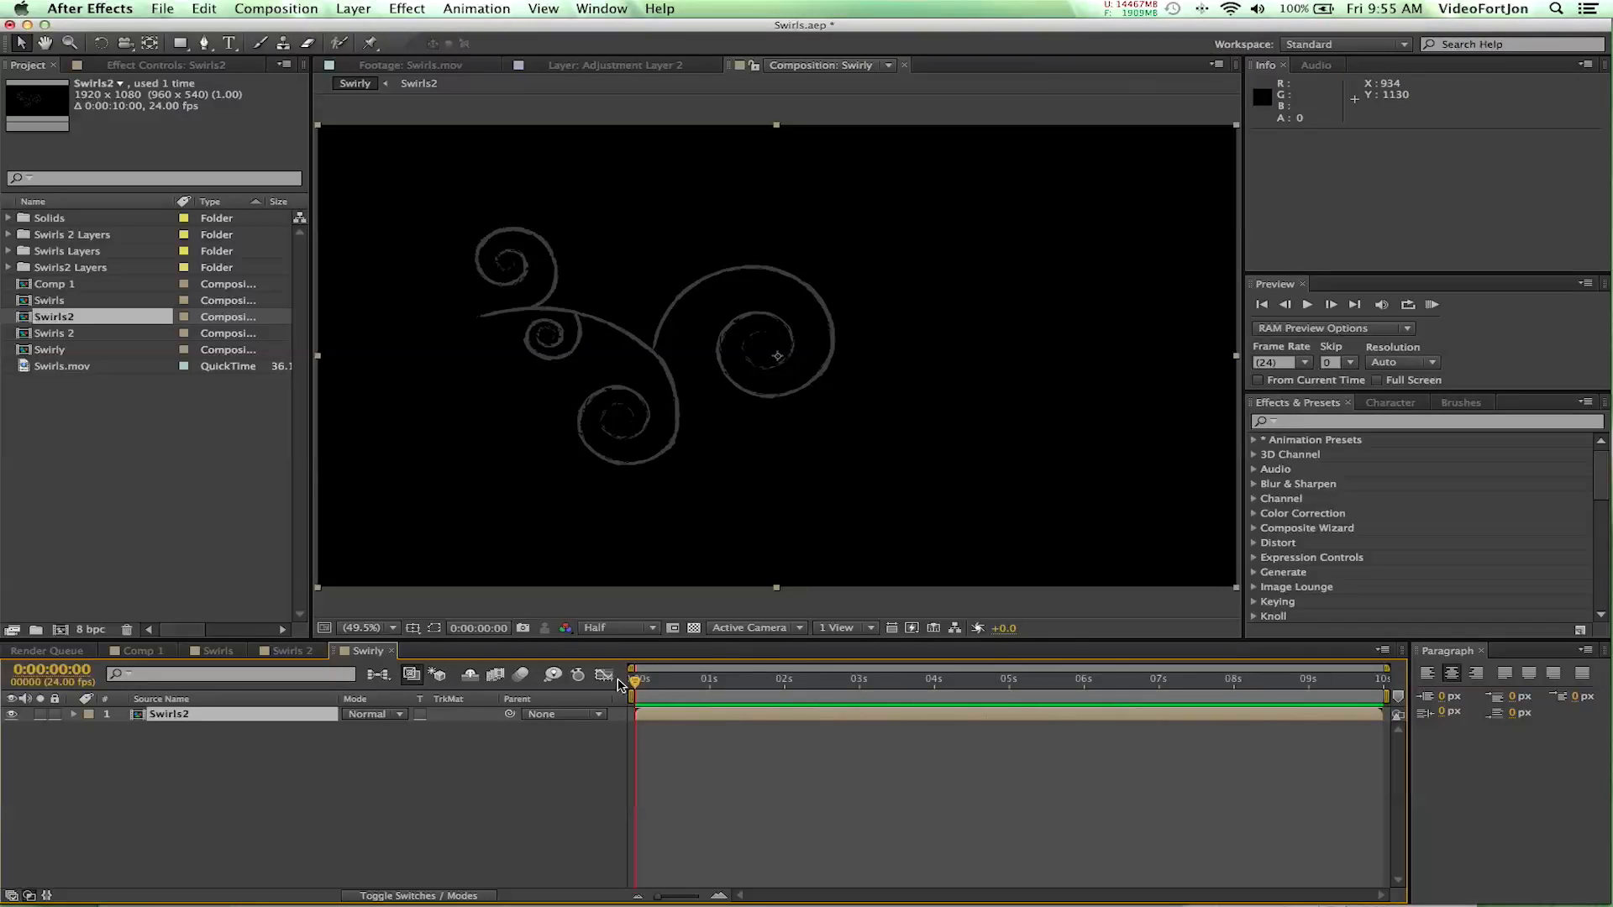
left_click_drag(634, 679, 738, 679)
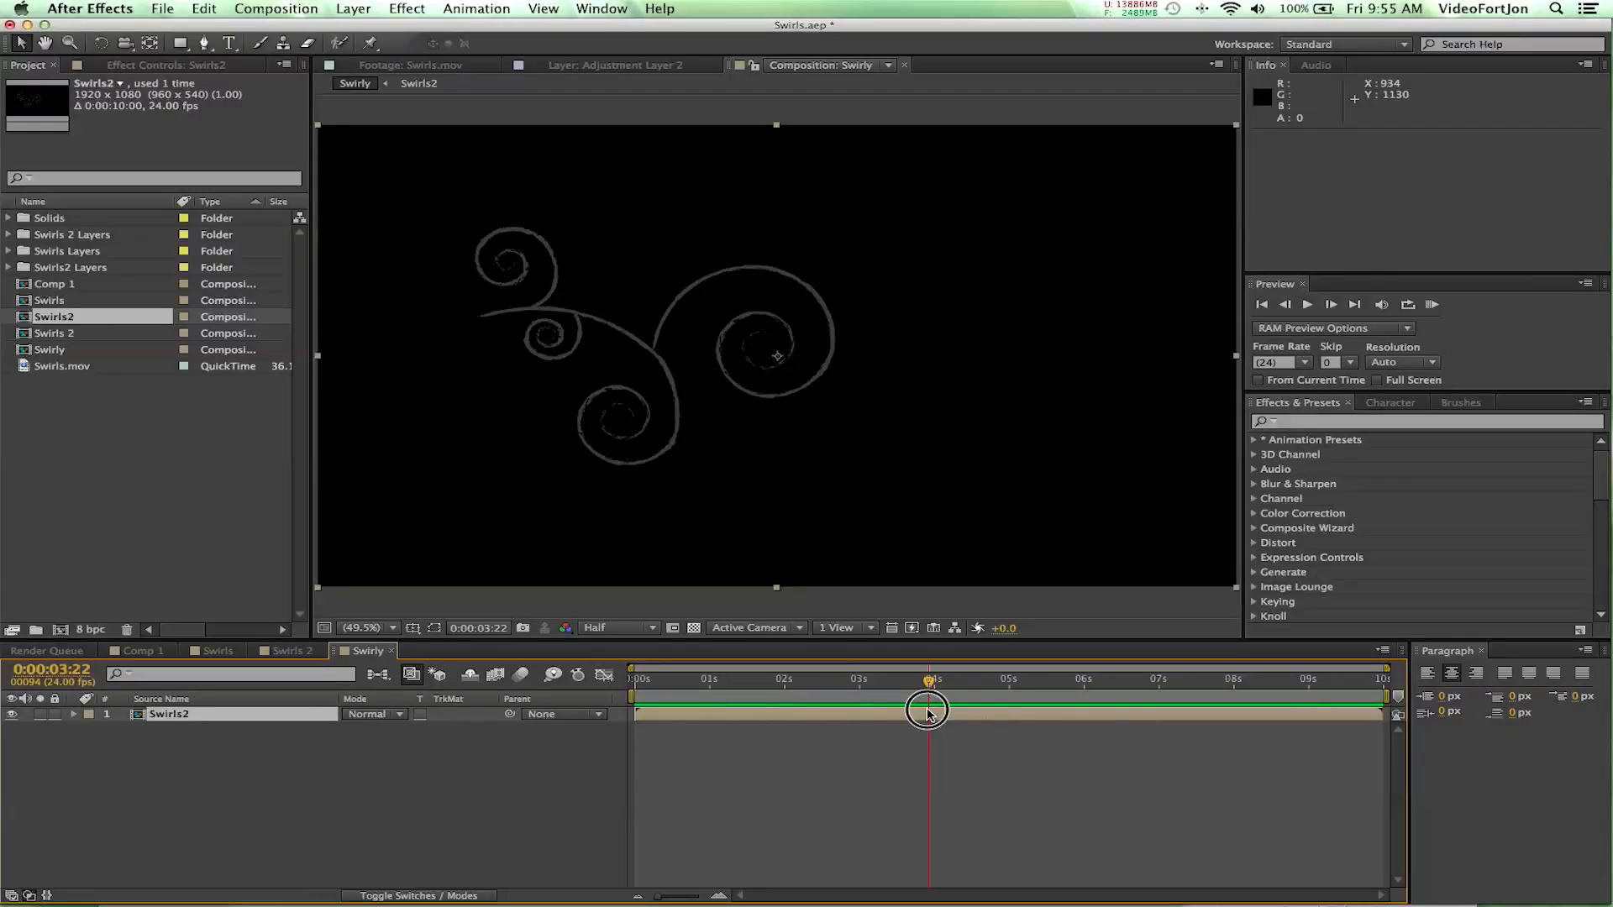
key("Home")
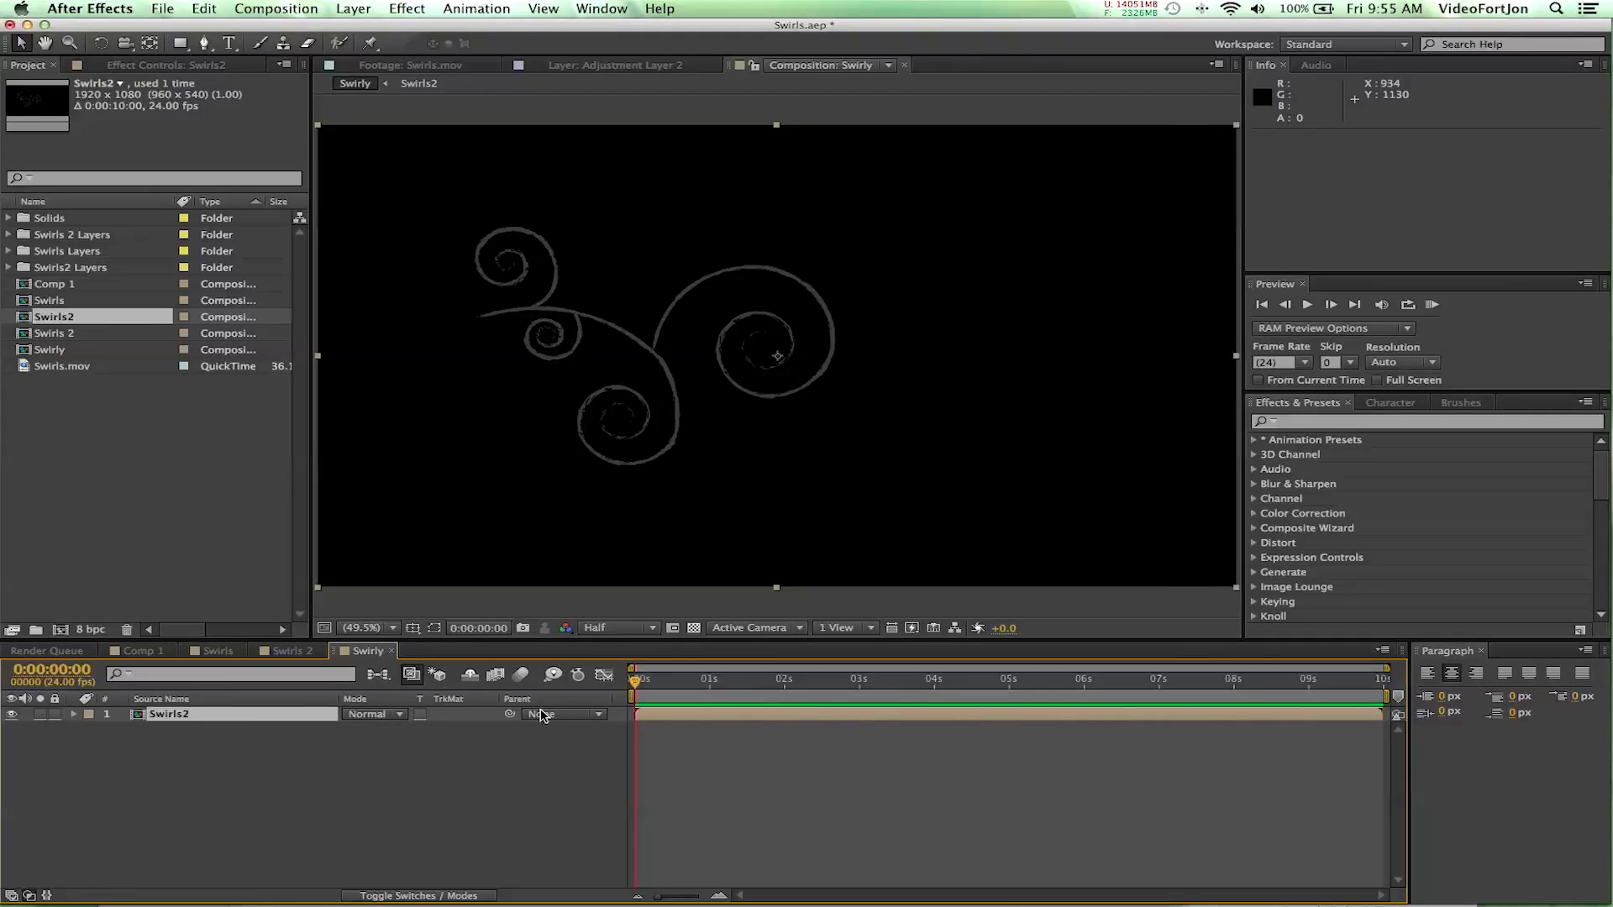
- Open the nested Swirls2 composition from the Swirly timeline and inspect its four imported layers
left_click(74, 715)
left_click(74, 715)
double_click(135, 713)
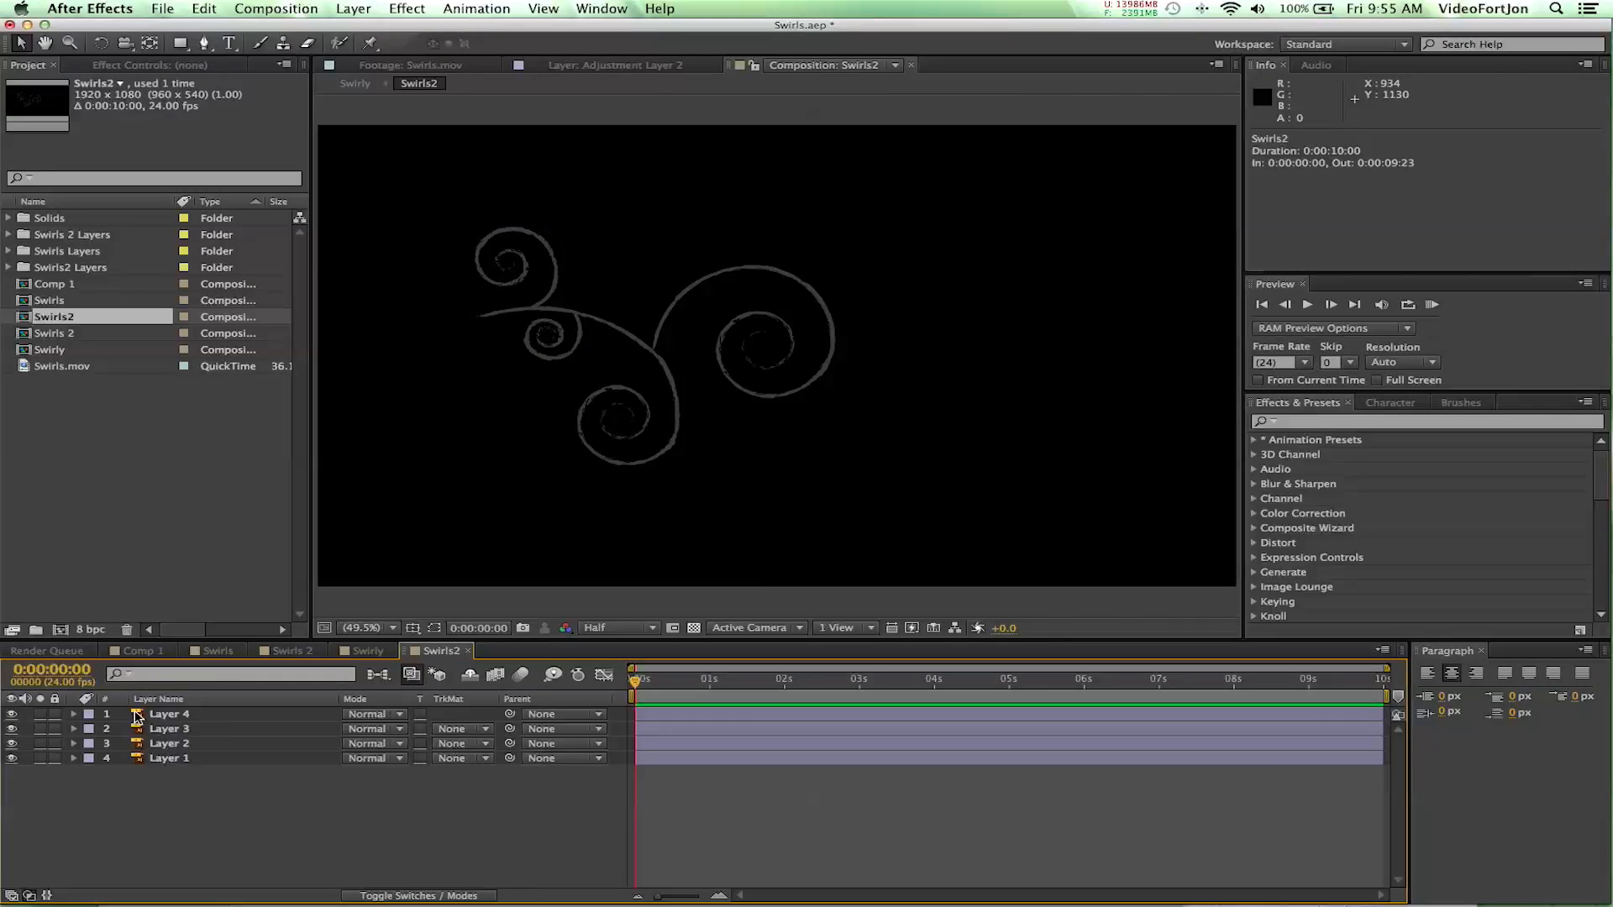
left_click(176, 715)
left_click_drag(162, 879, 162, 713)
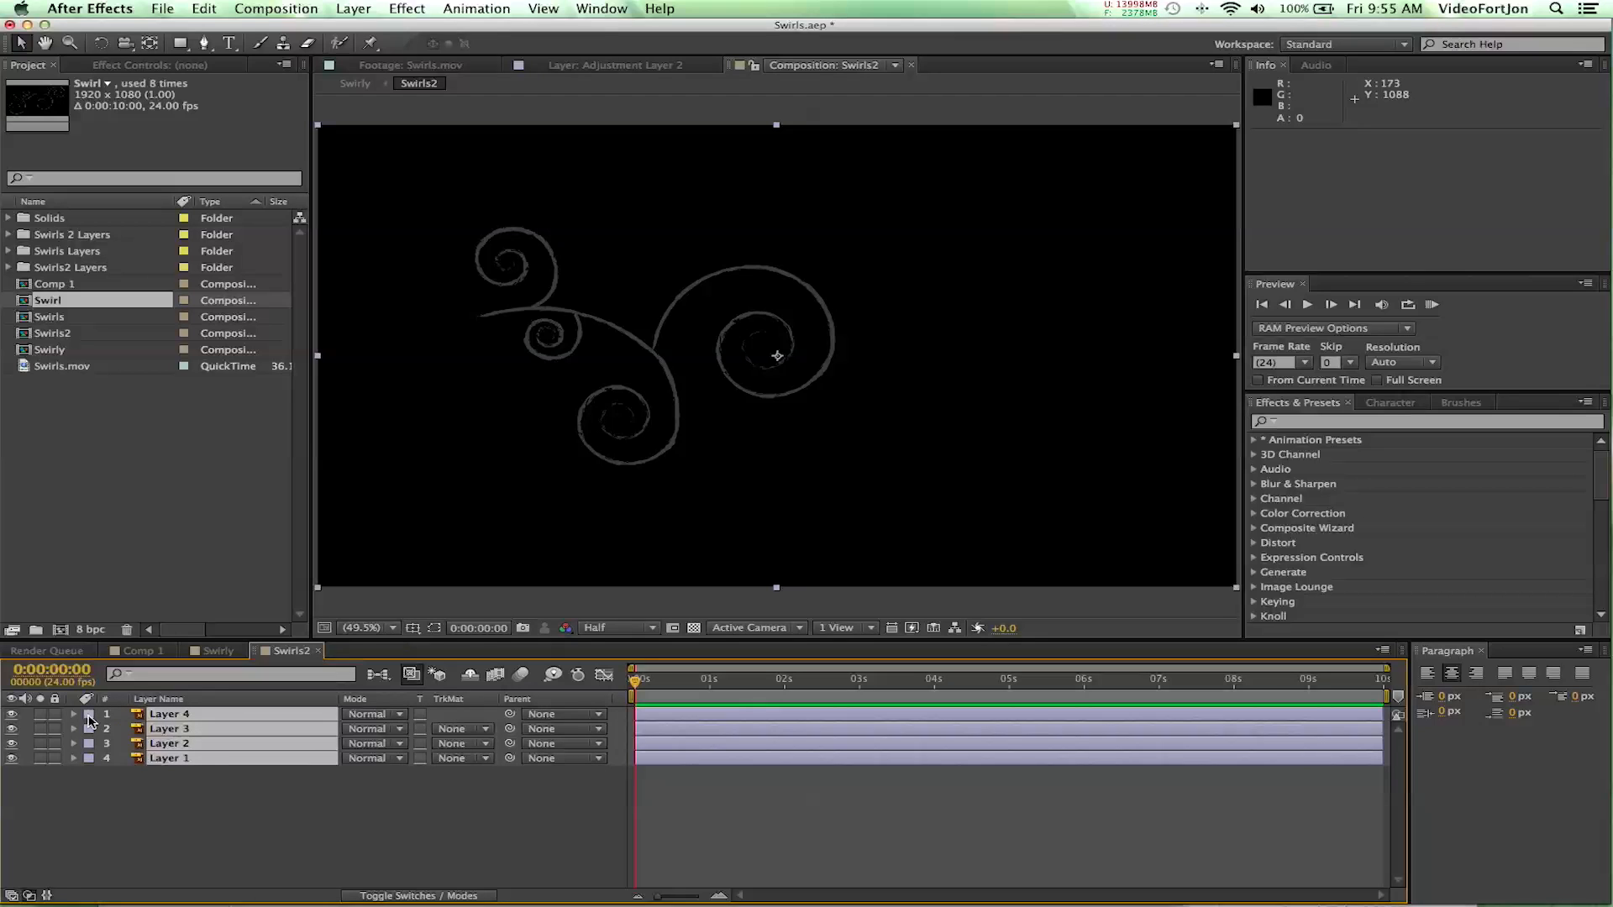
left_click(252, 812)
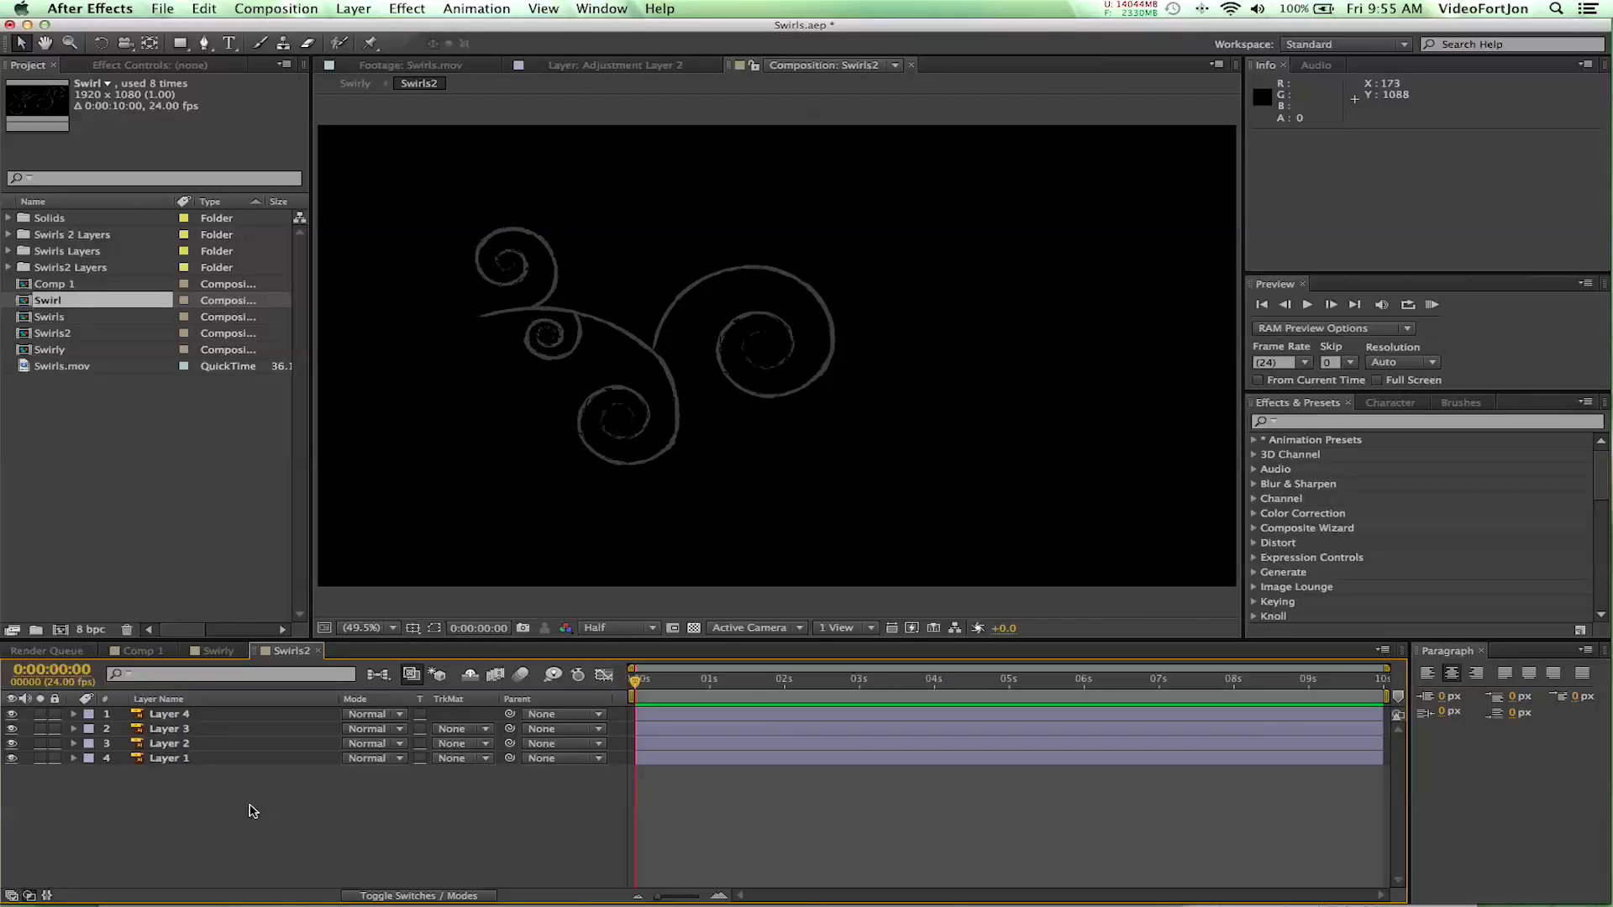
- Set the Swirls2 composition's background color to white (FFFFFF) in its composition settings
left_click(199, 758)
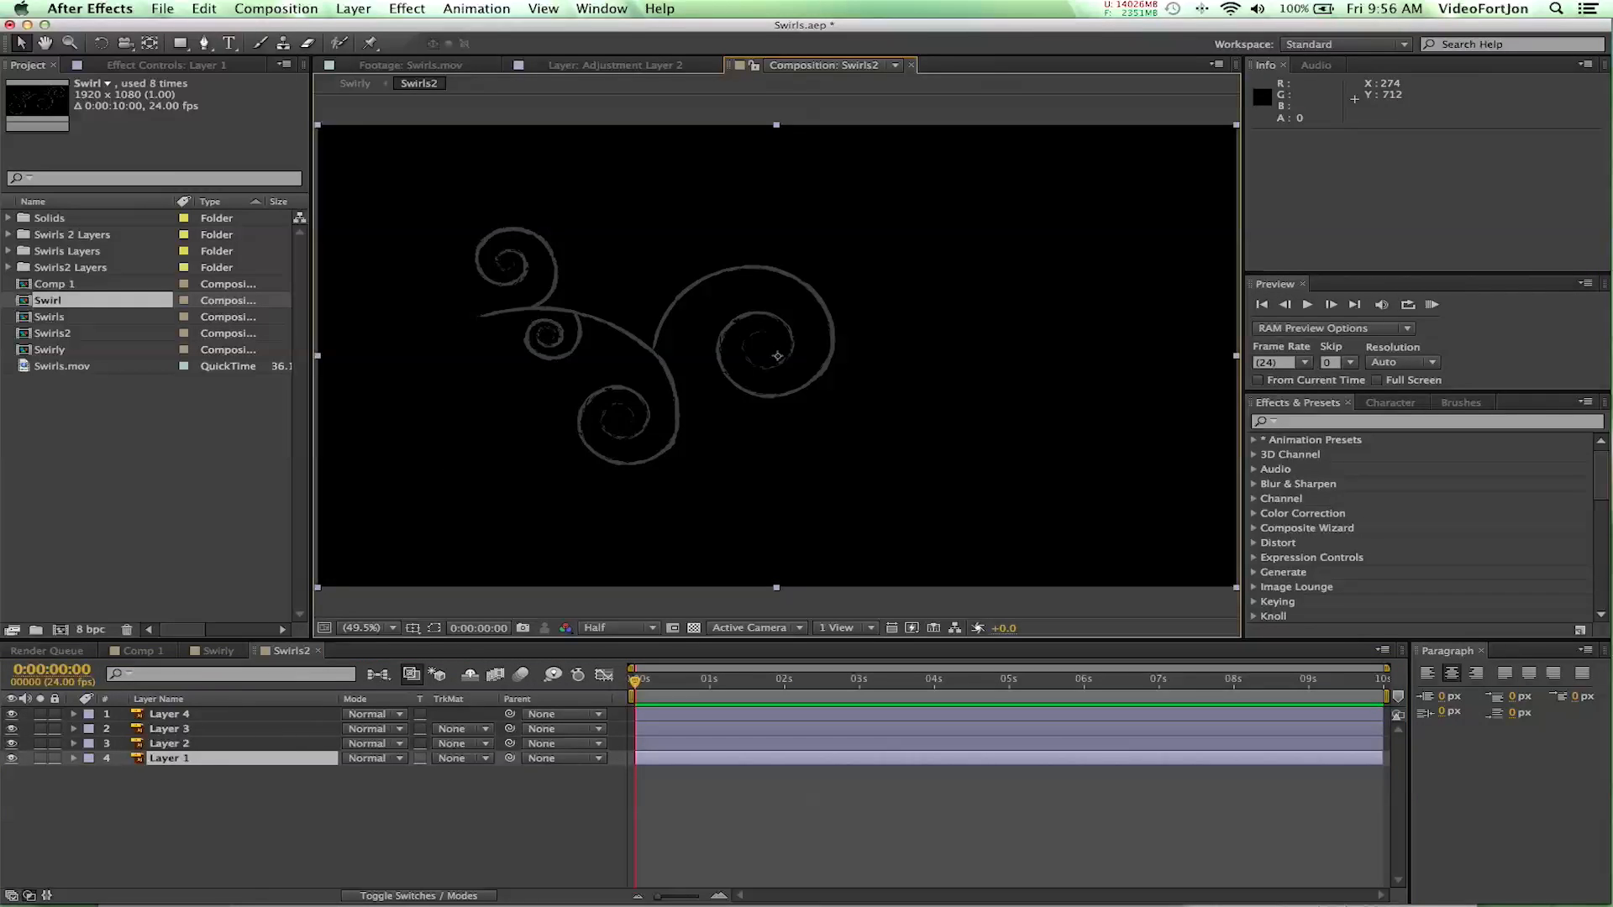
left_click(277, 8)
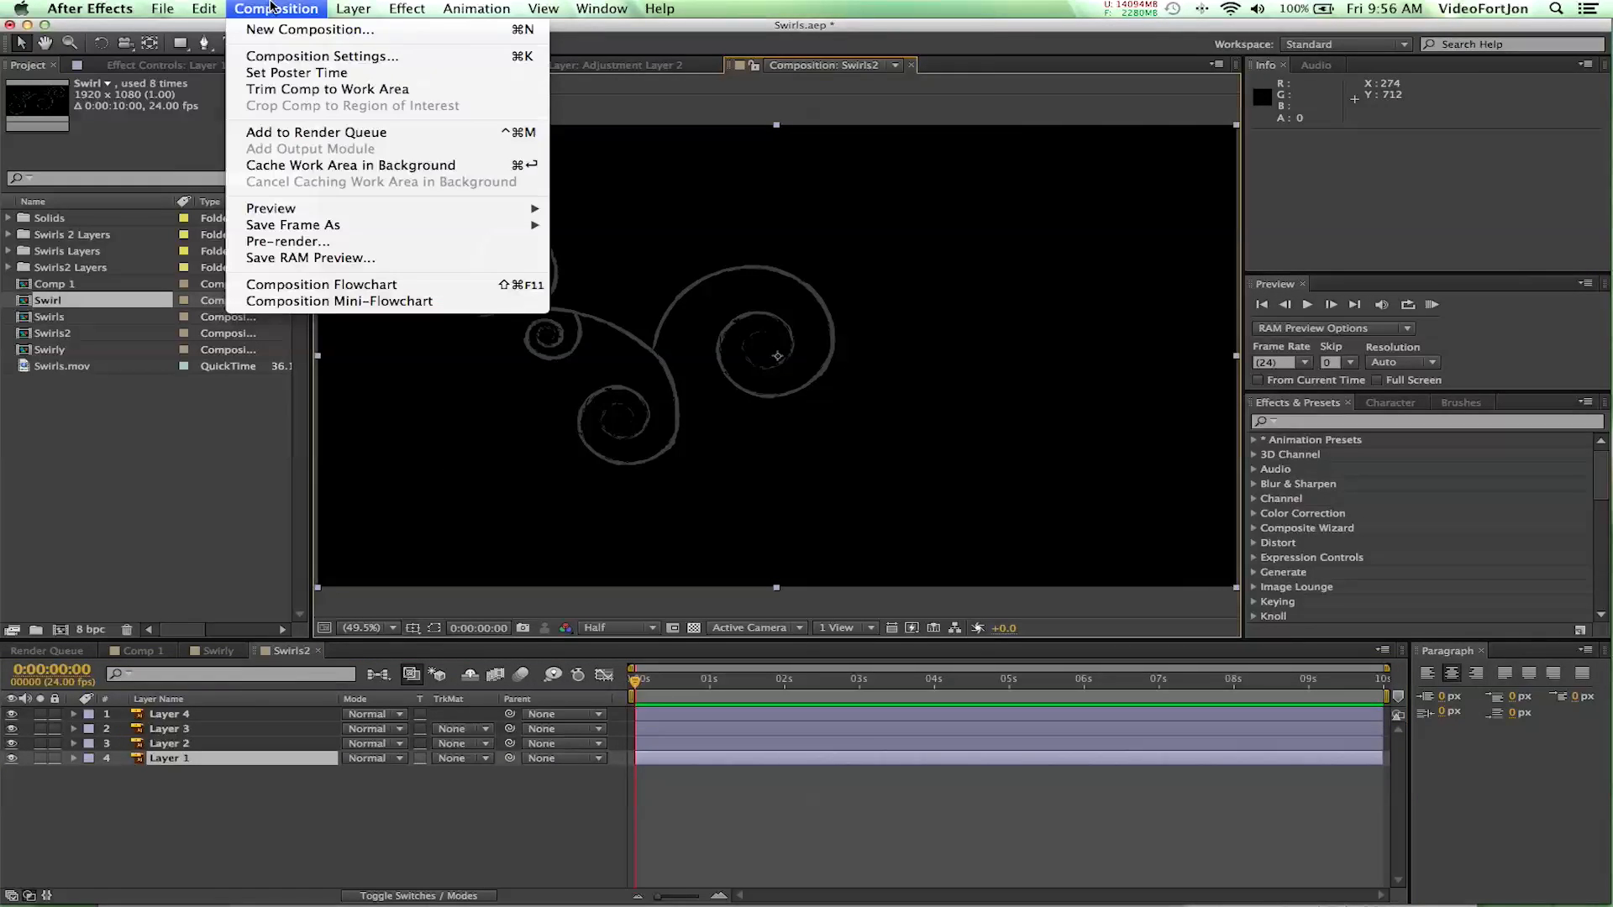
left_click(301, 57)
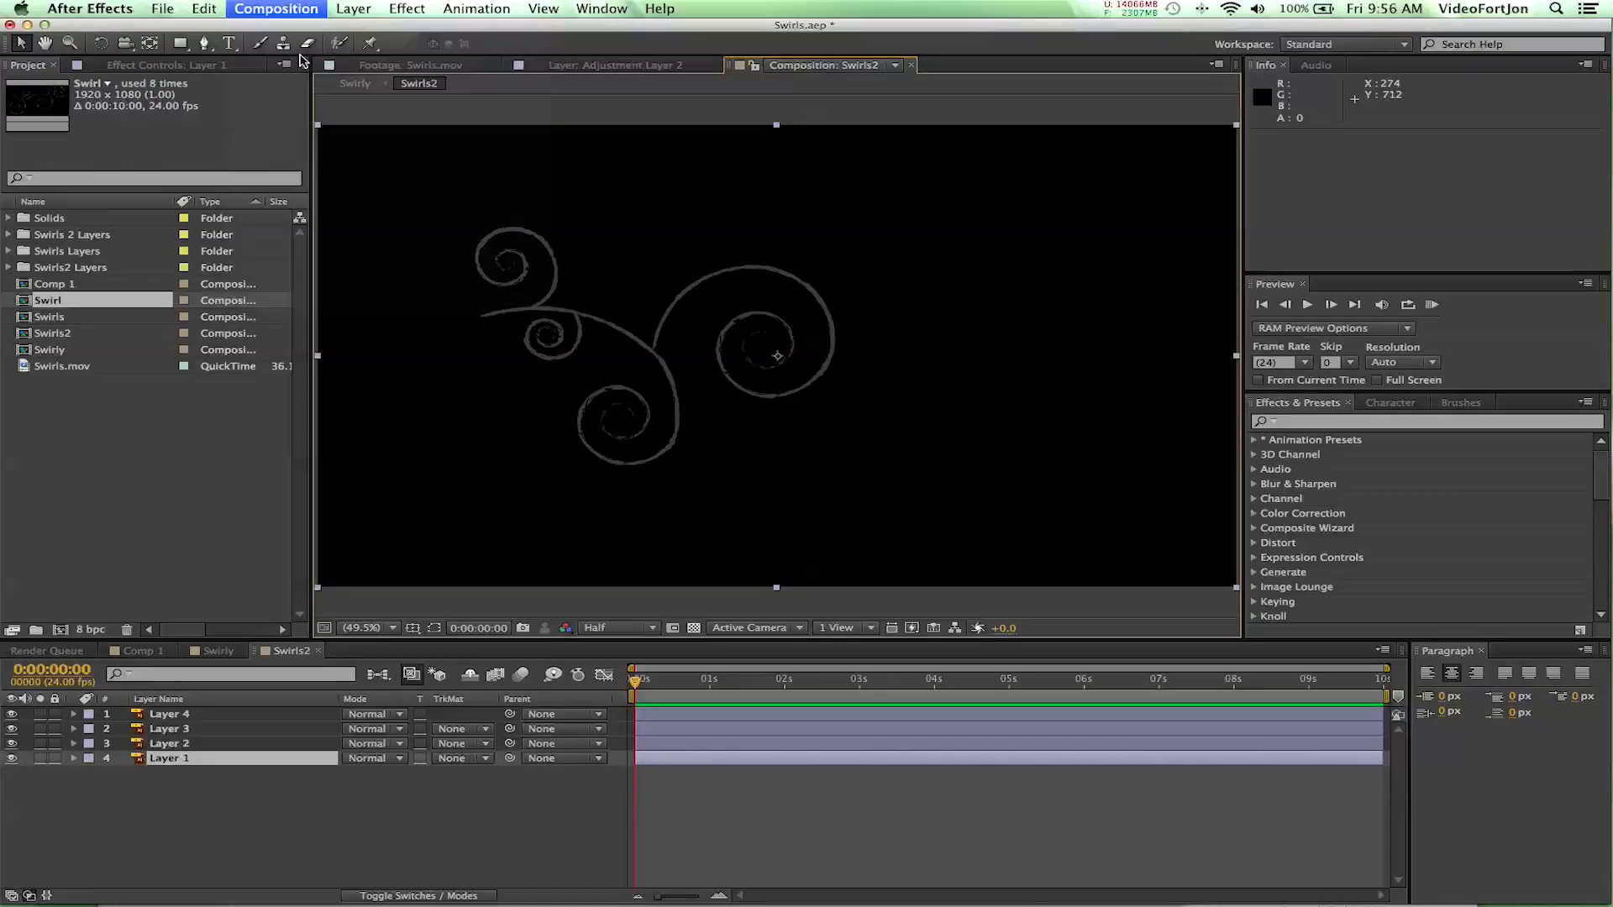
left_click(316, 459)
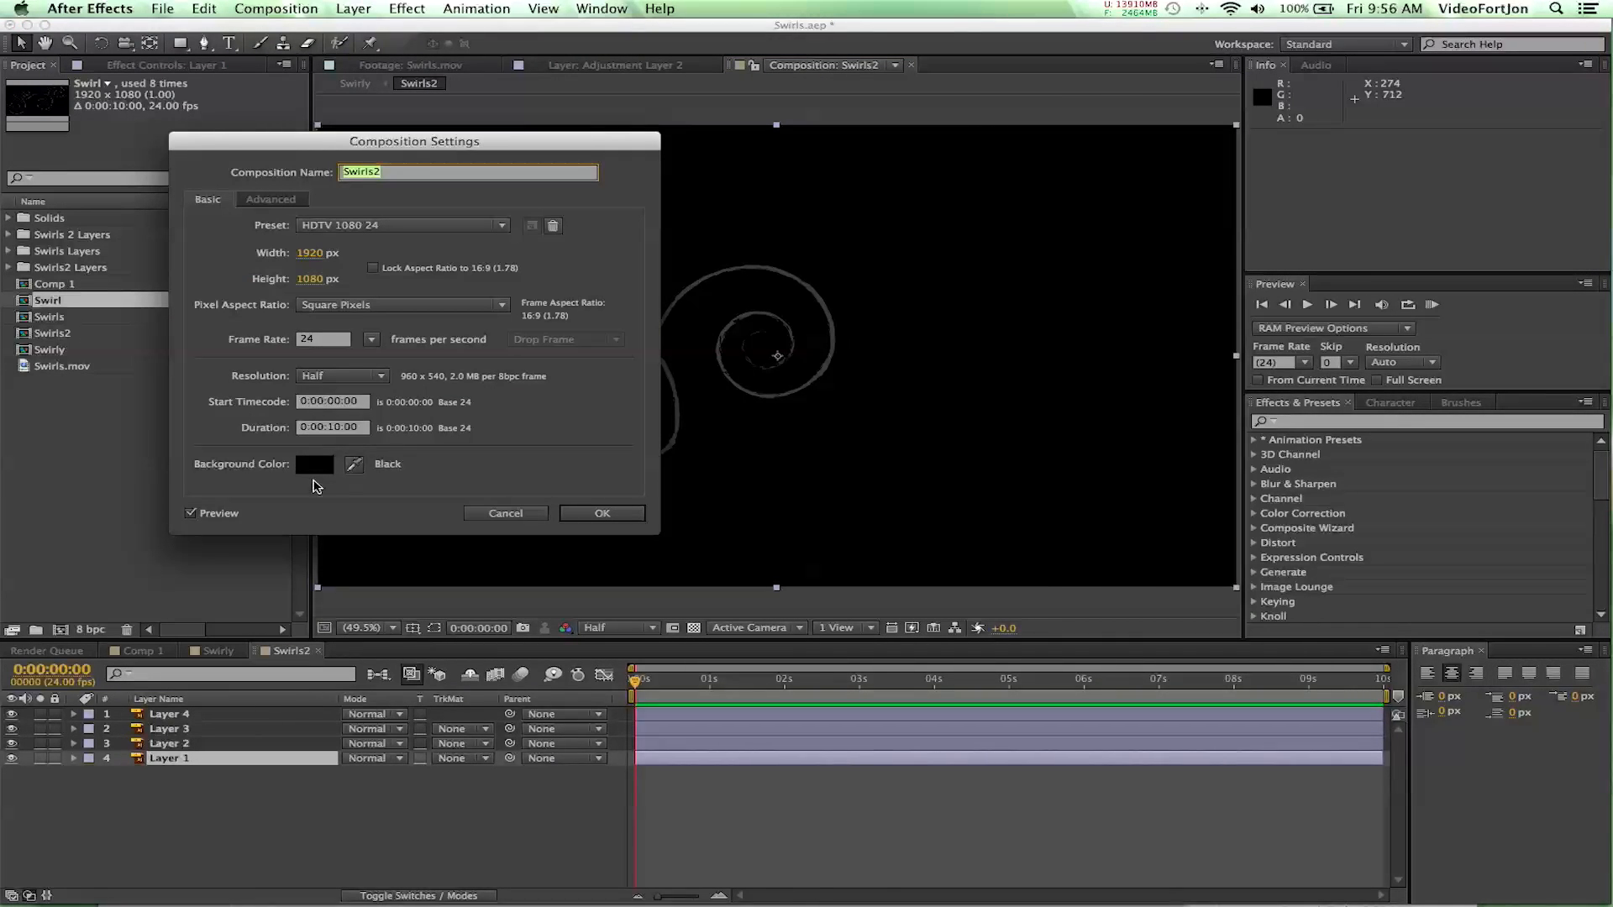
left_click_drag(84, 481, 8, 472)
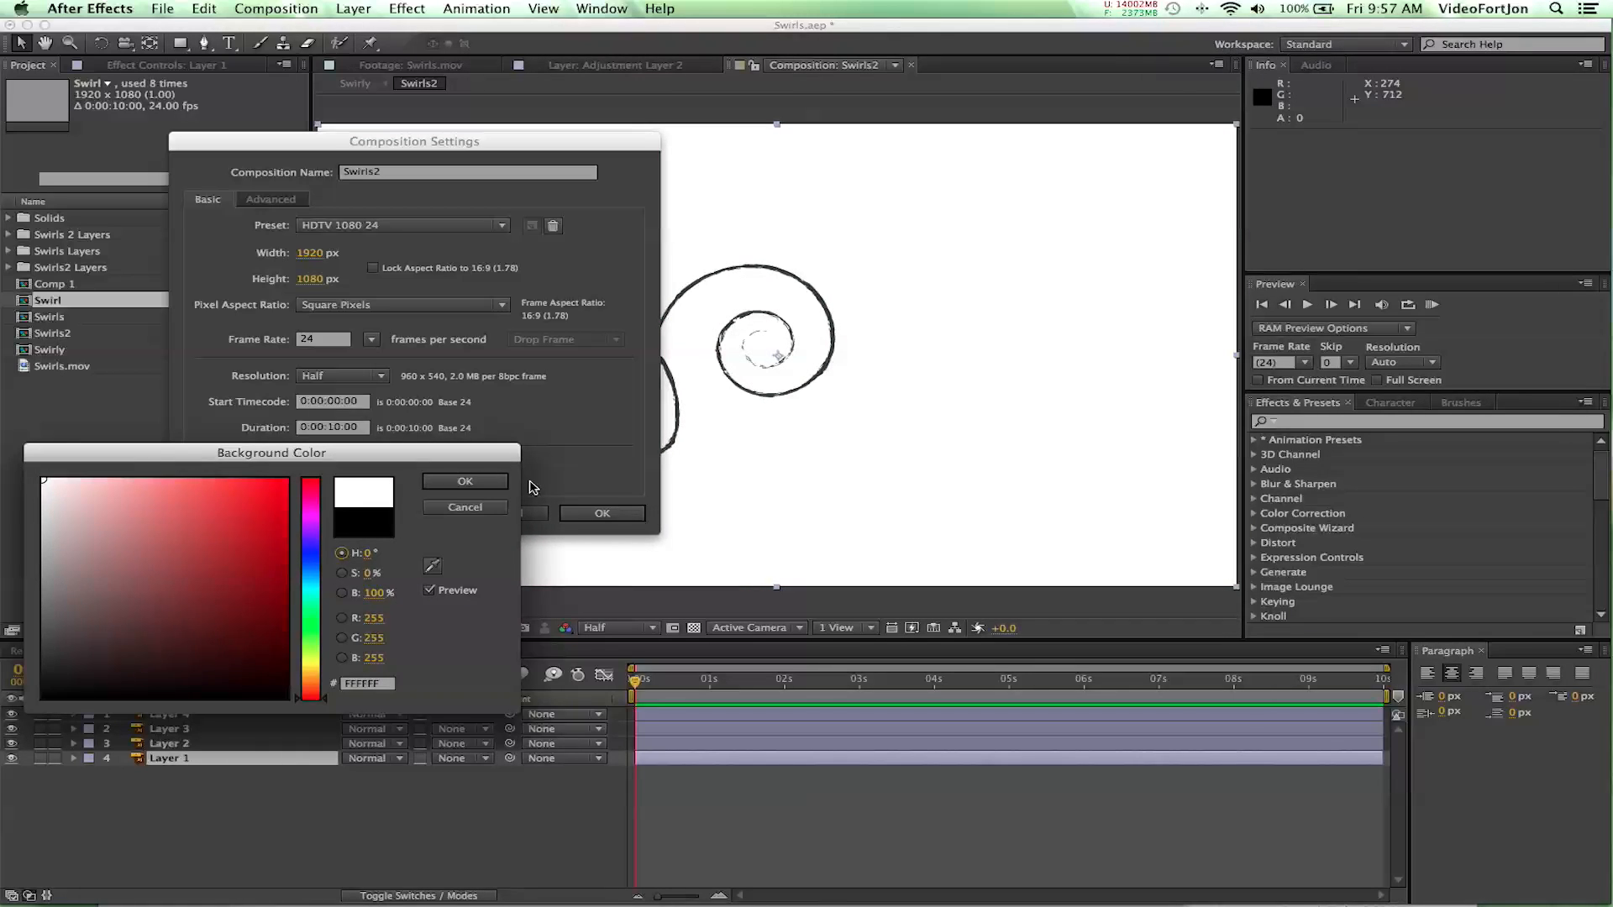
left_click(464, 482)
left_click(601, 512)
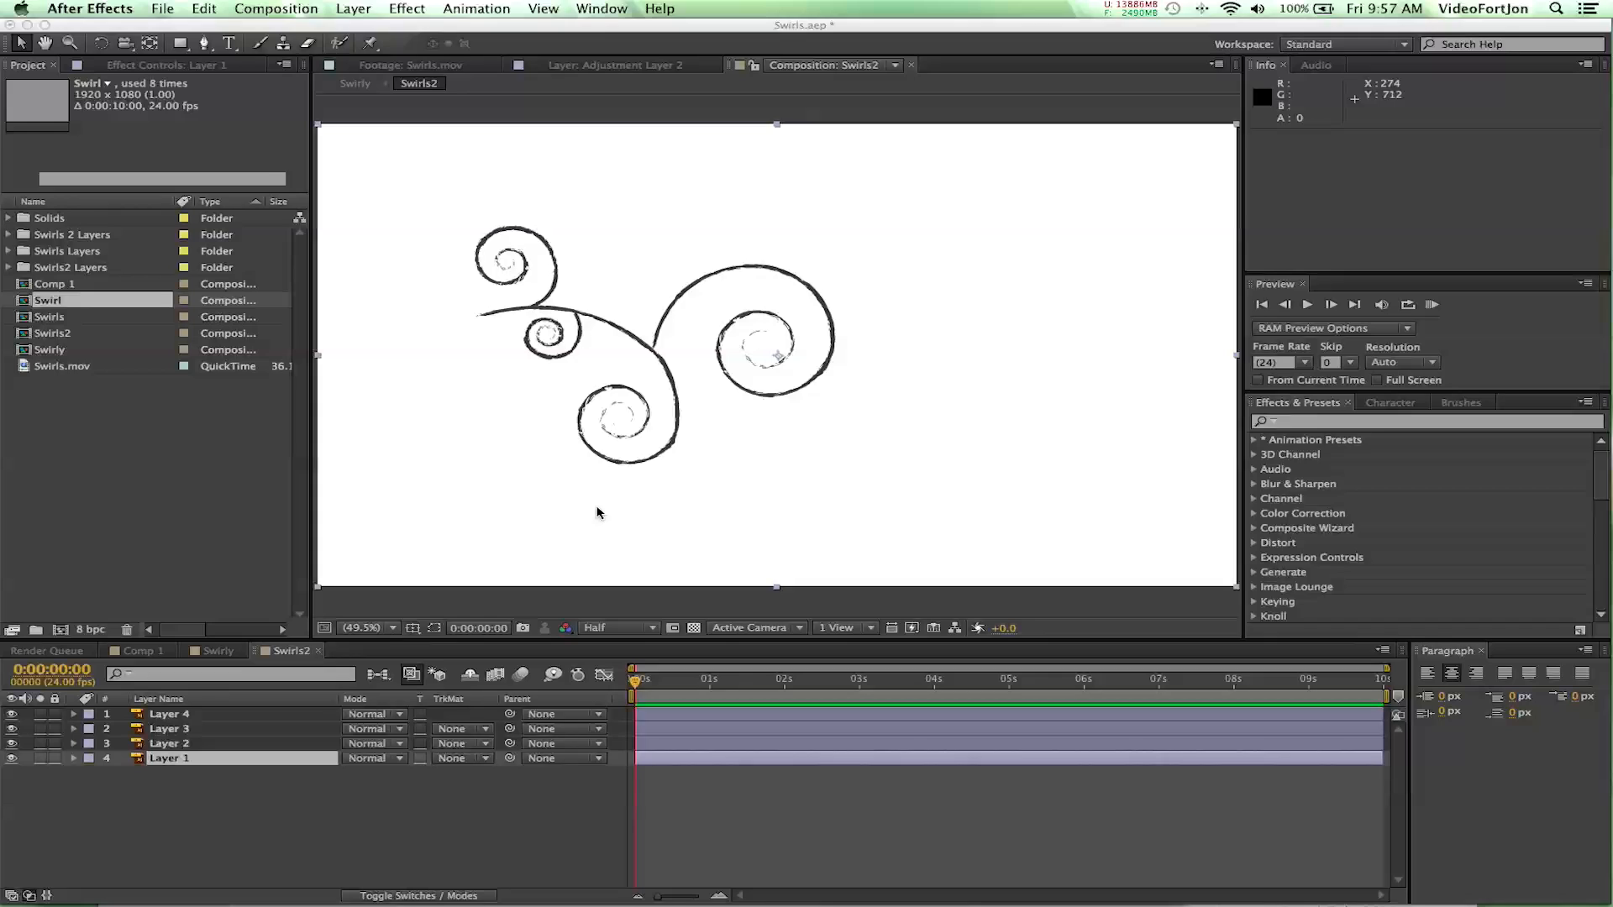
- Toggle Layer 1's visibility to identify its swirl, and rename the layer Stem
left_click(202, 780)
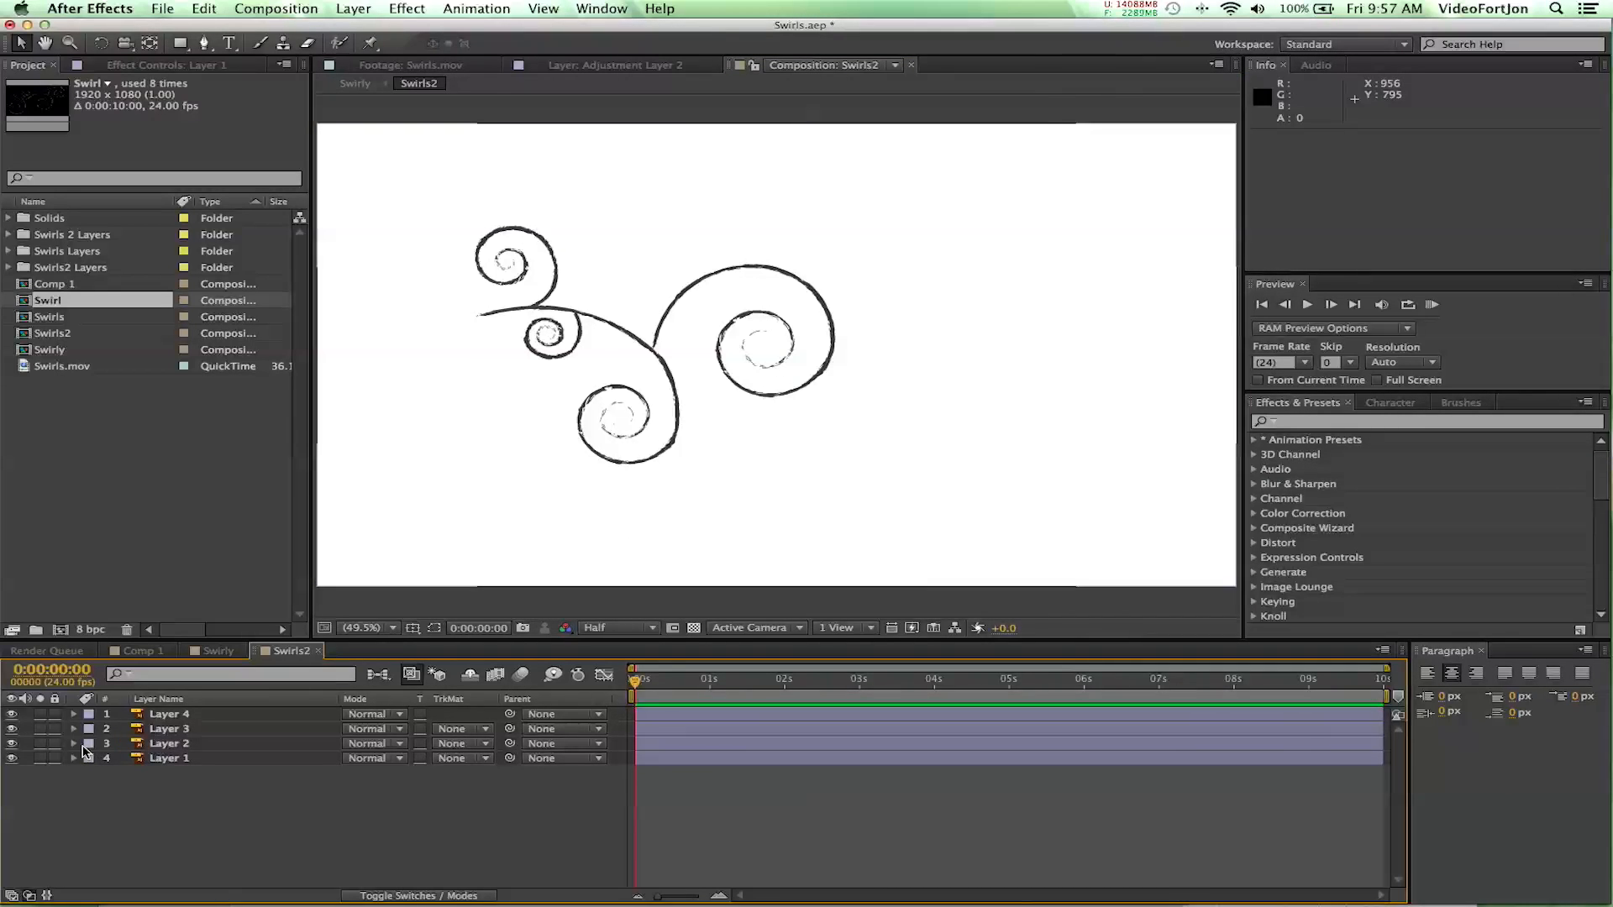
left_click(164, 758)
left_click(12, 759)
left_click(11, 759)
left_click(12, 759)
left_click(11, 759)
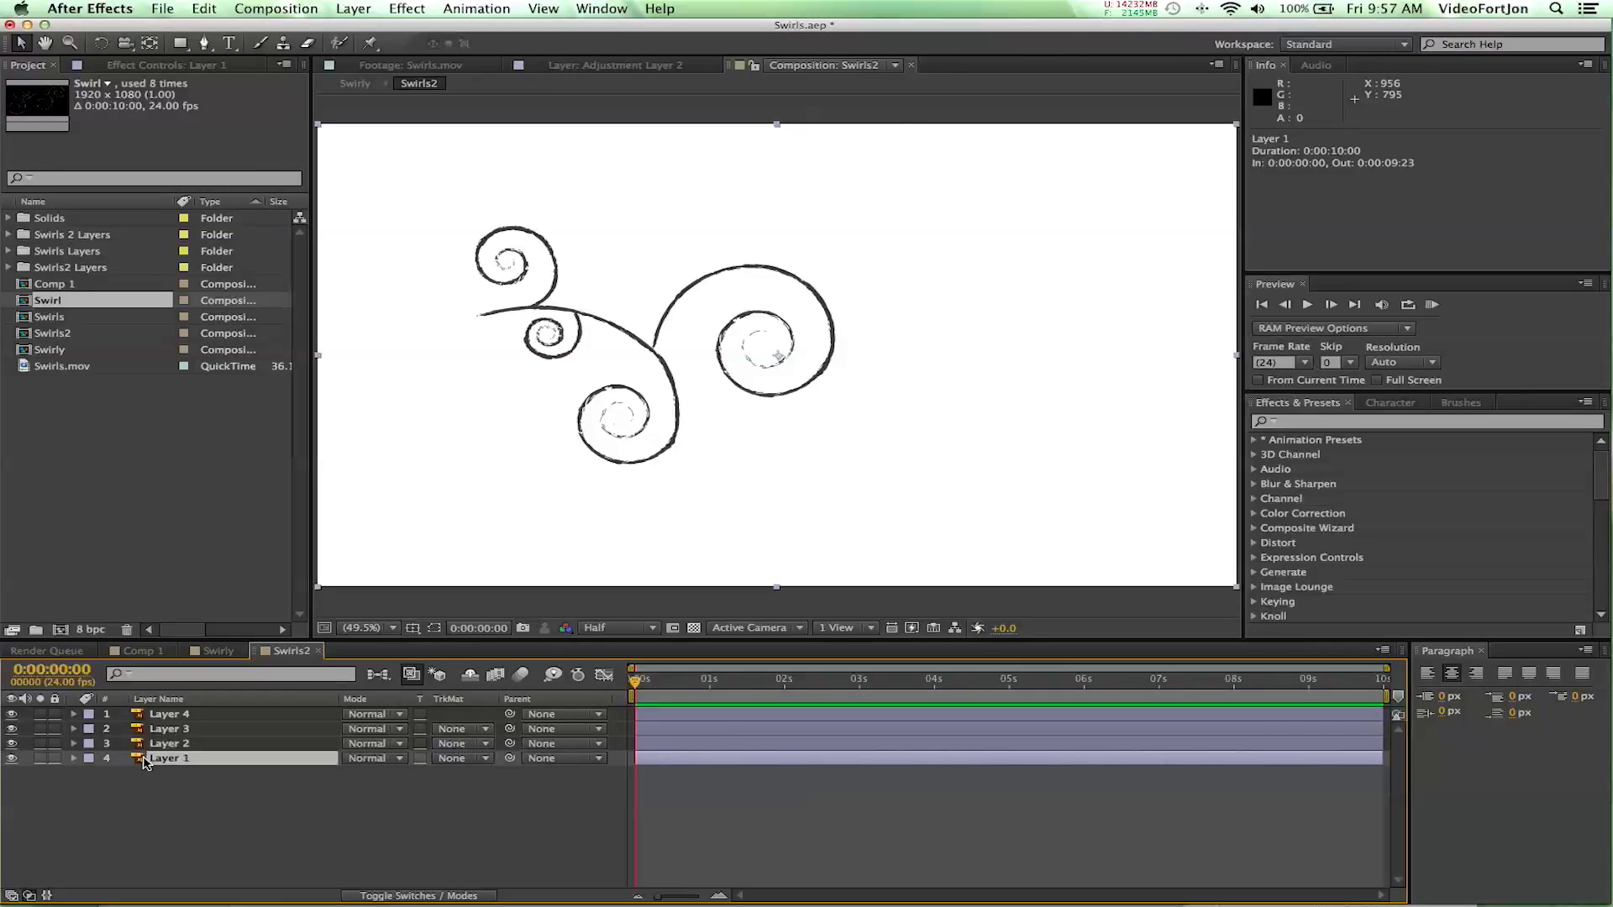
key("Return")
type("Ste")
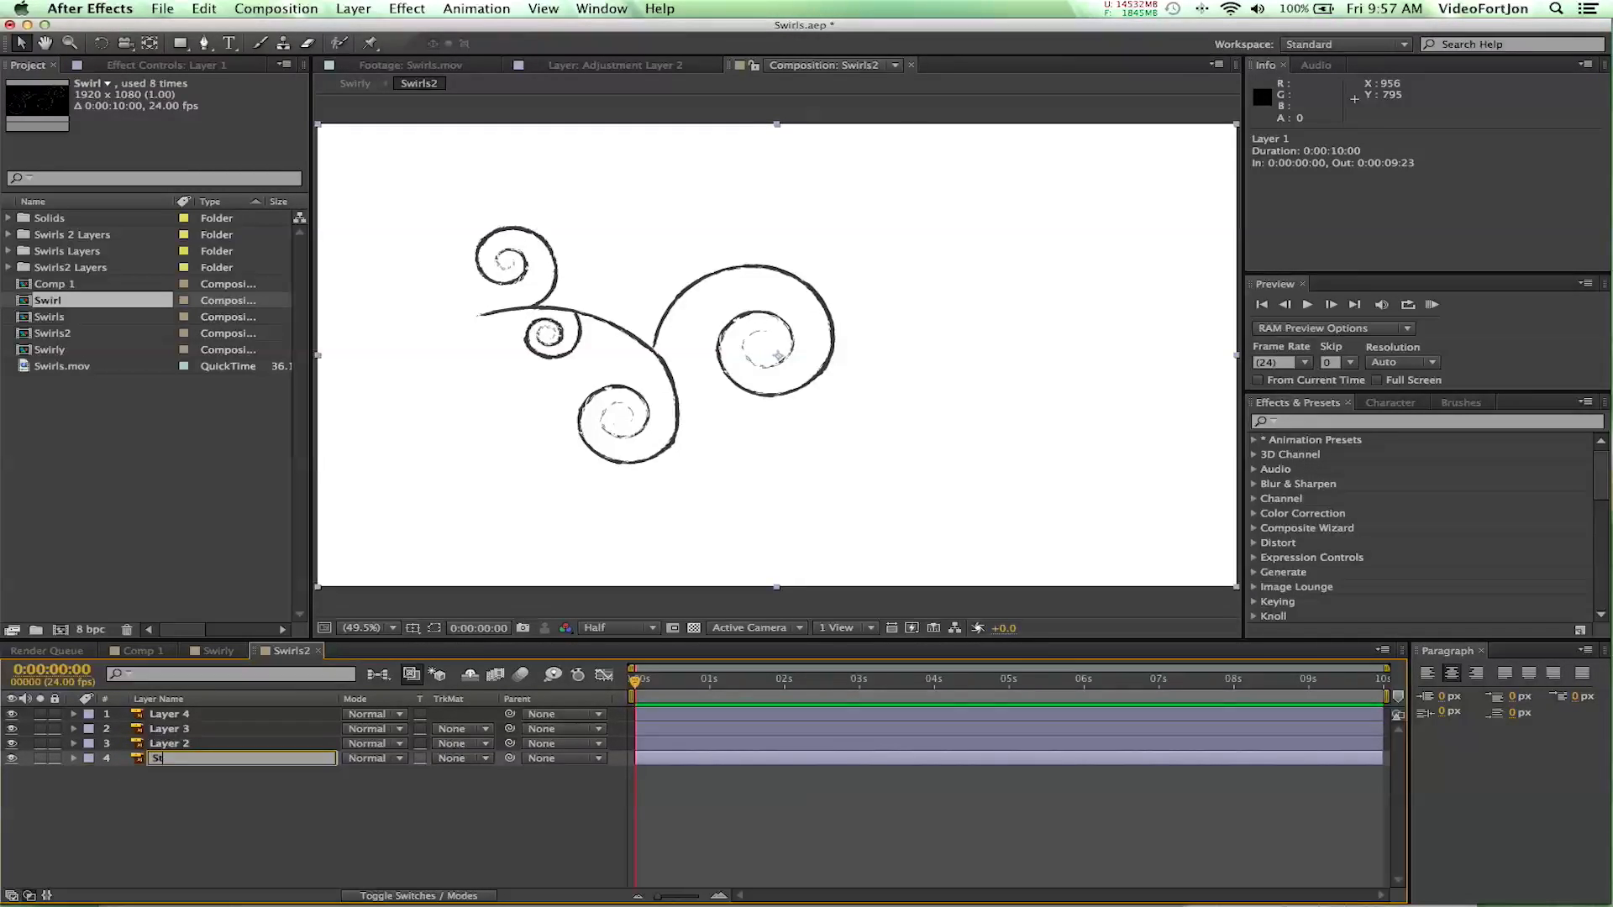
key("Return")
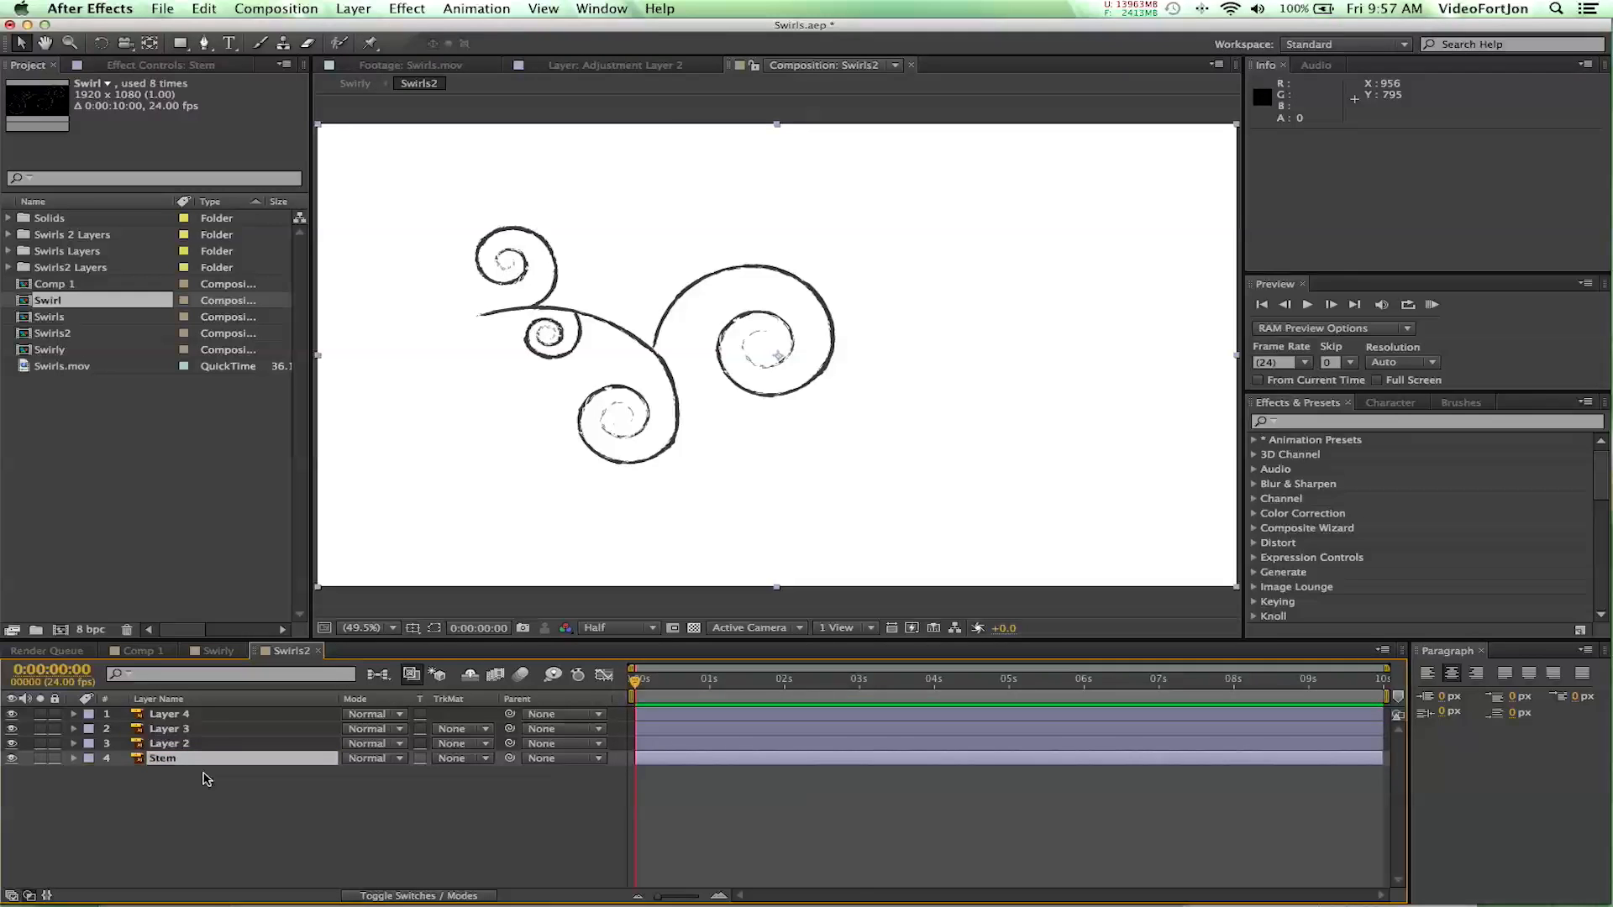
- Identify Layer 2's swirl by toggling its visibility, move the layer above Layer 3 and rename it Branch2
left_click(164, 745)
left_click(12, 744)
left_click(12, 744)
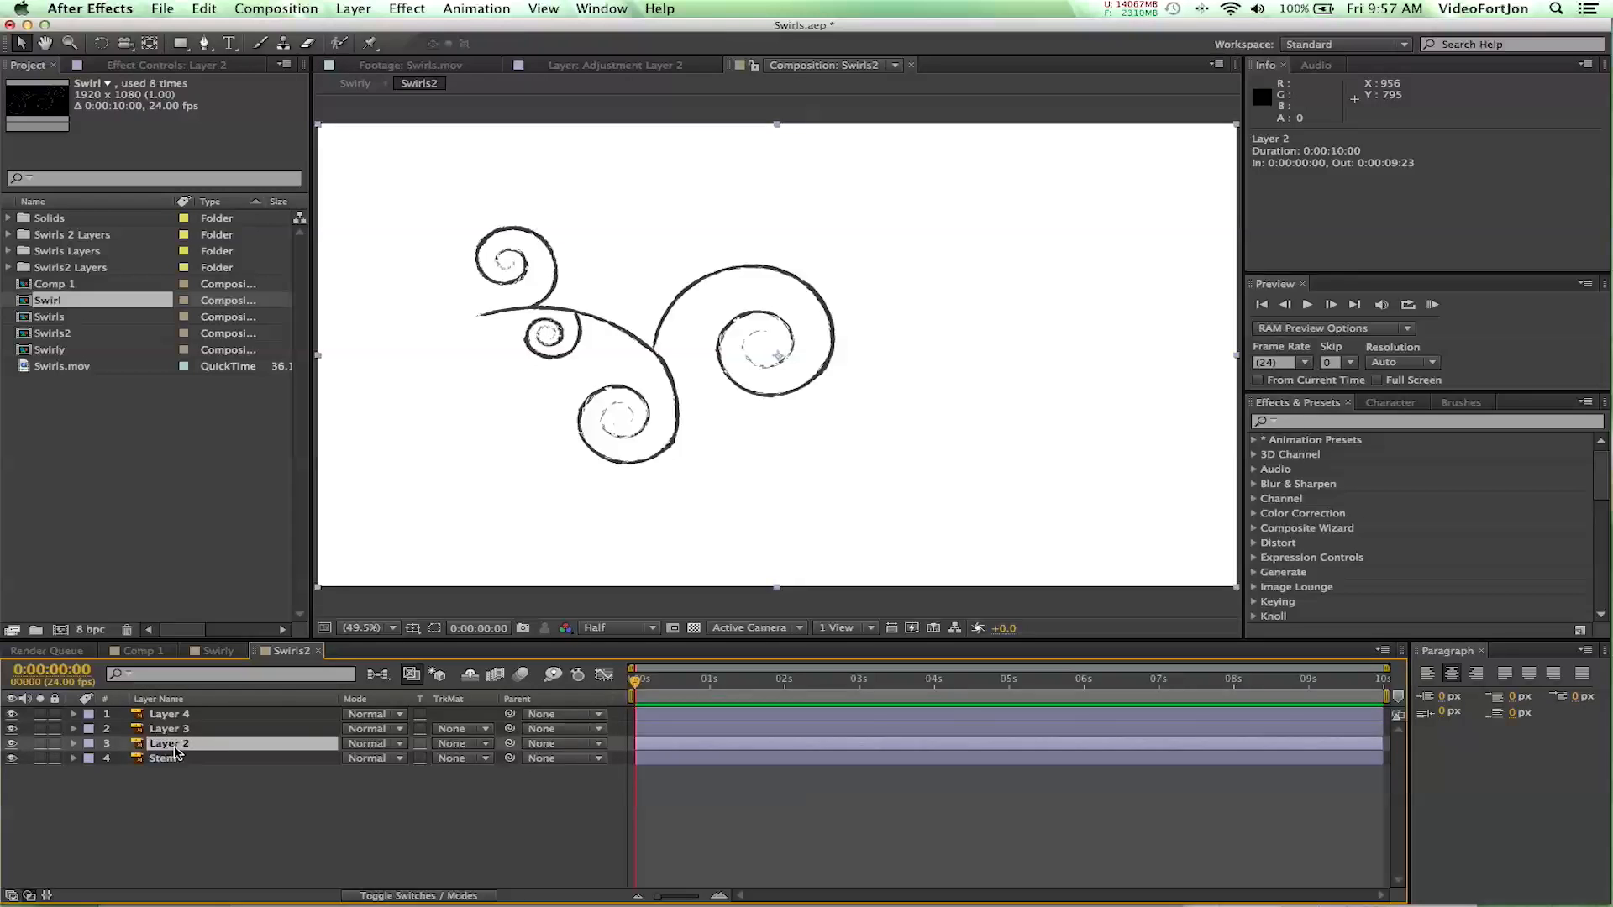
left_click_drag(175, 750, 174, 732)
key("Return")
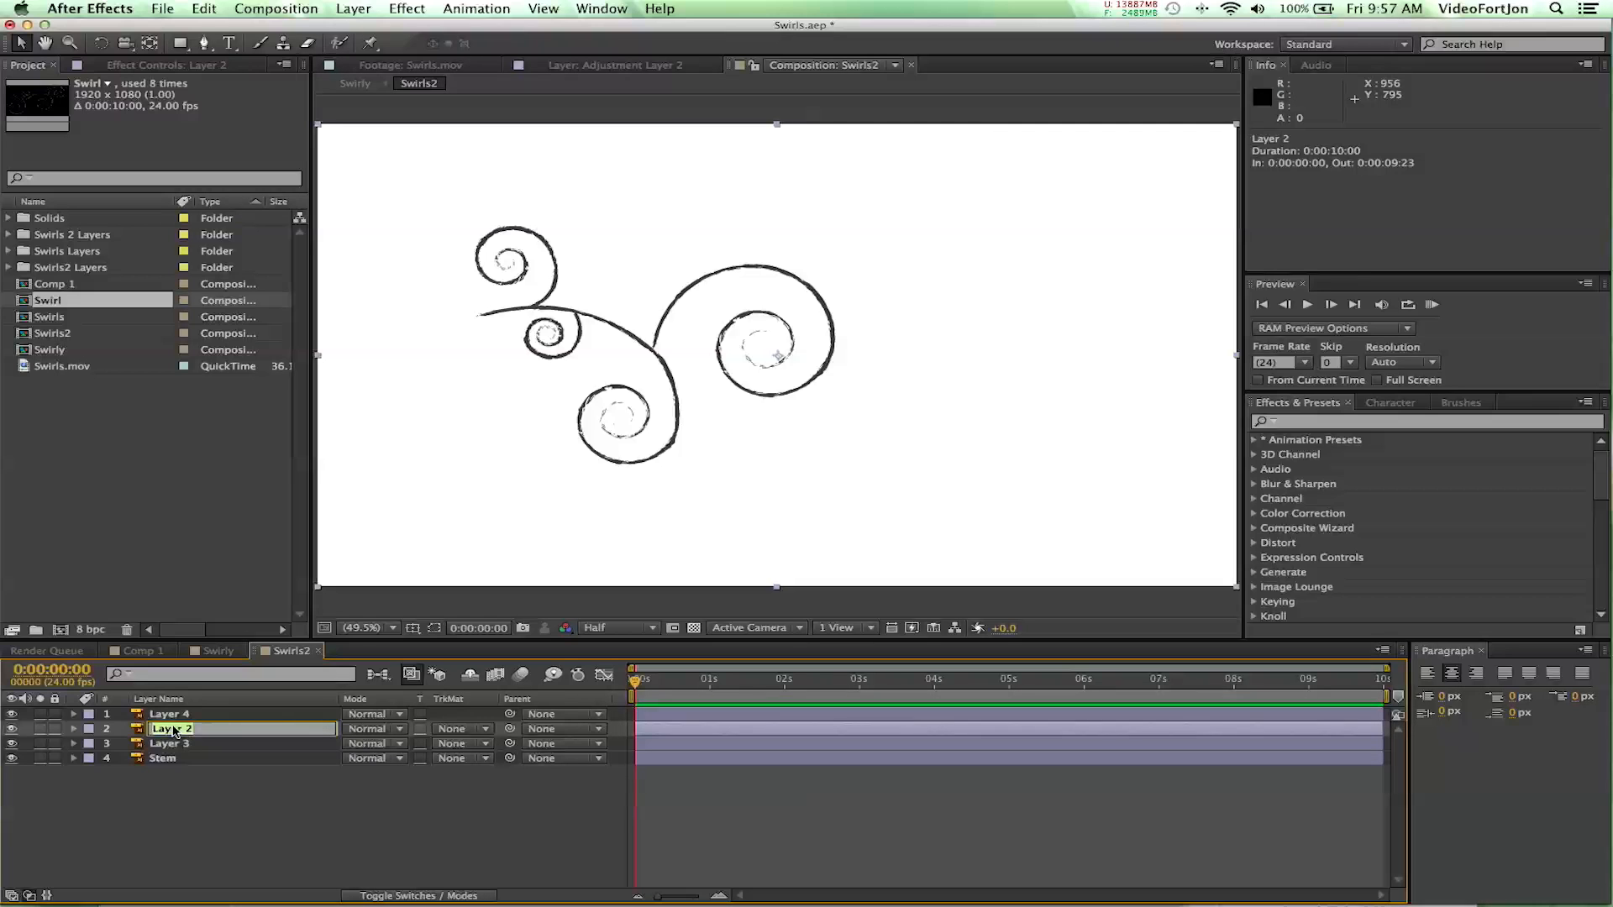
type("Branch2")
key("Return")
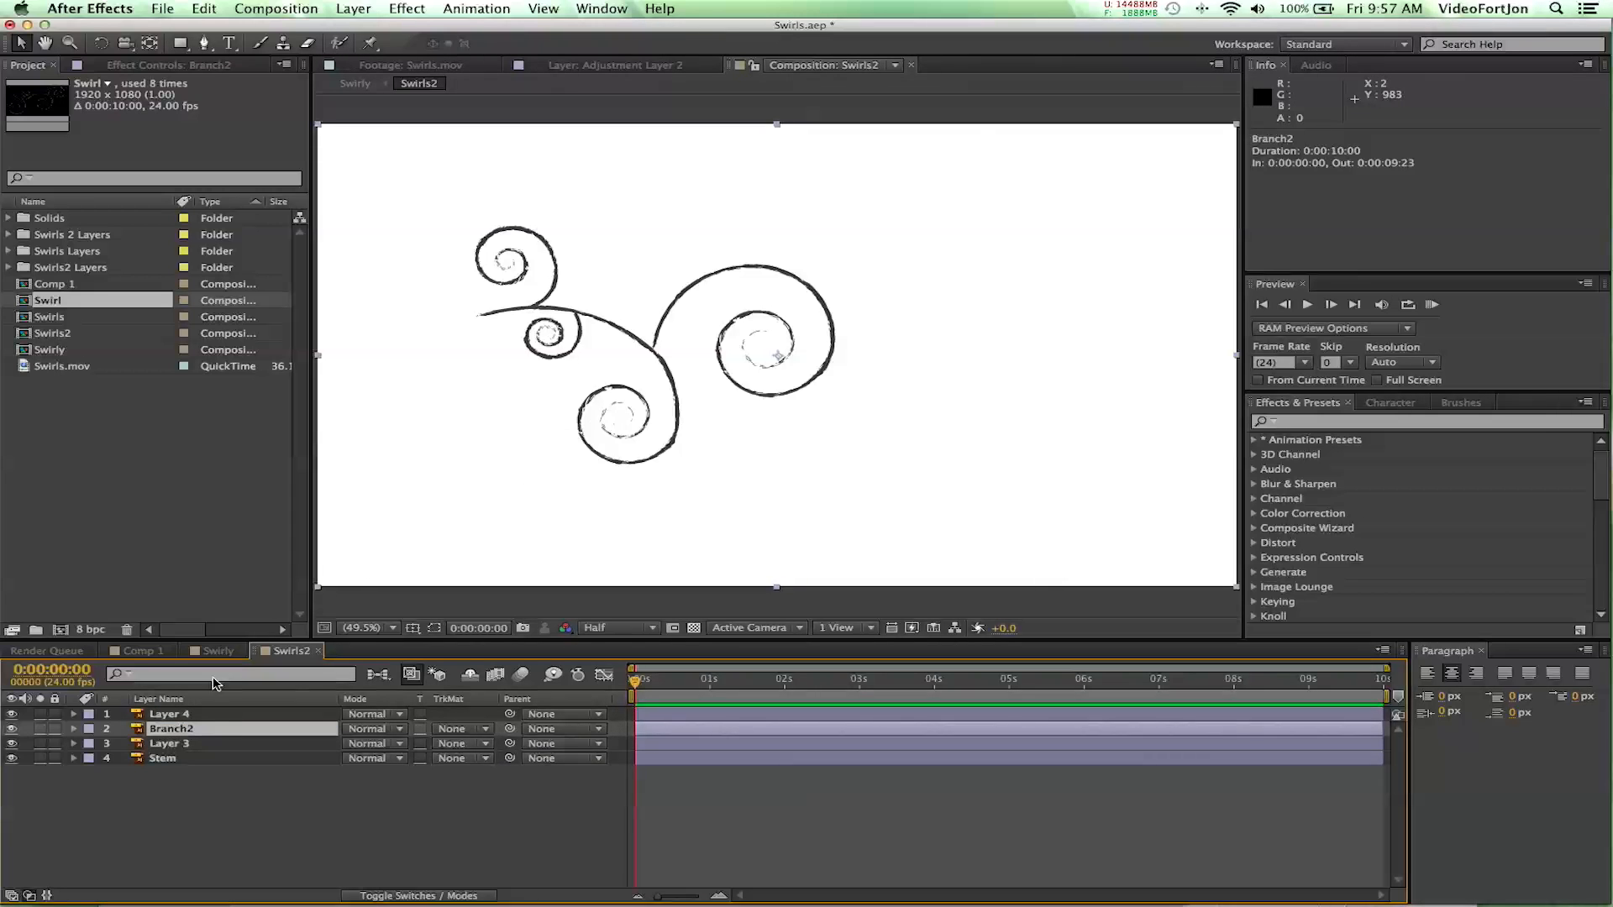
- Toggle Layer 3's visibility to identify its swirl, and rename the layer Branch3
left_click(162, 745)
left_click(12, 744)
left_click(12, 745)
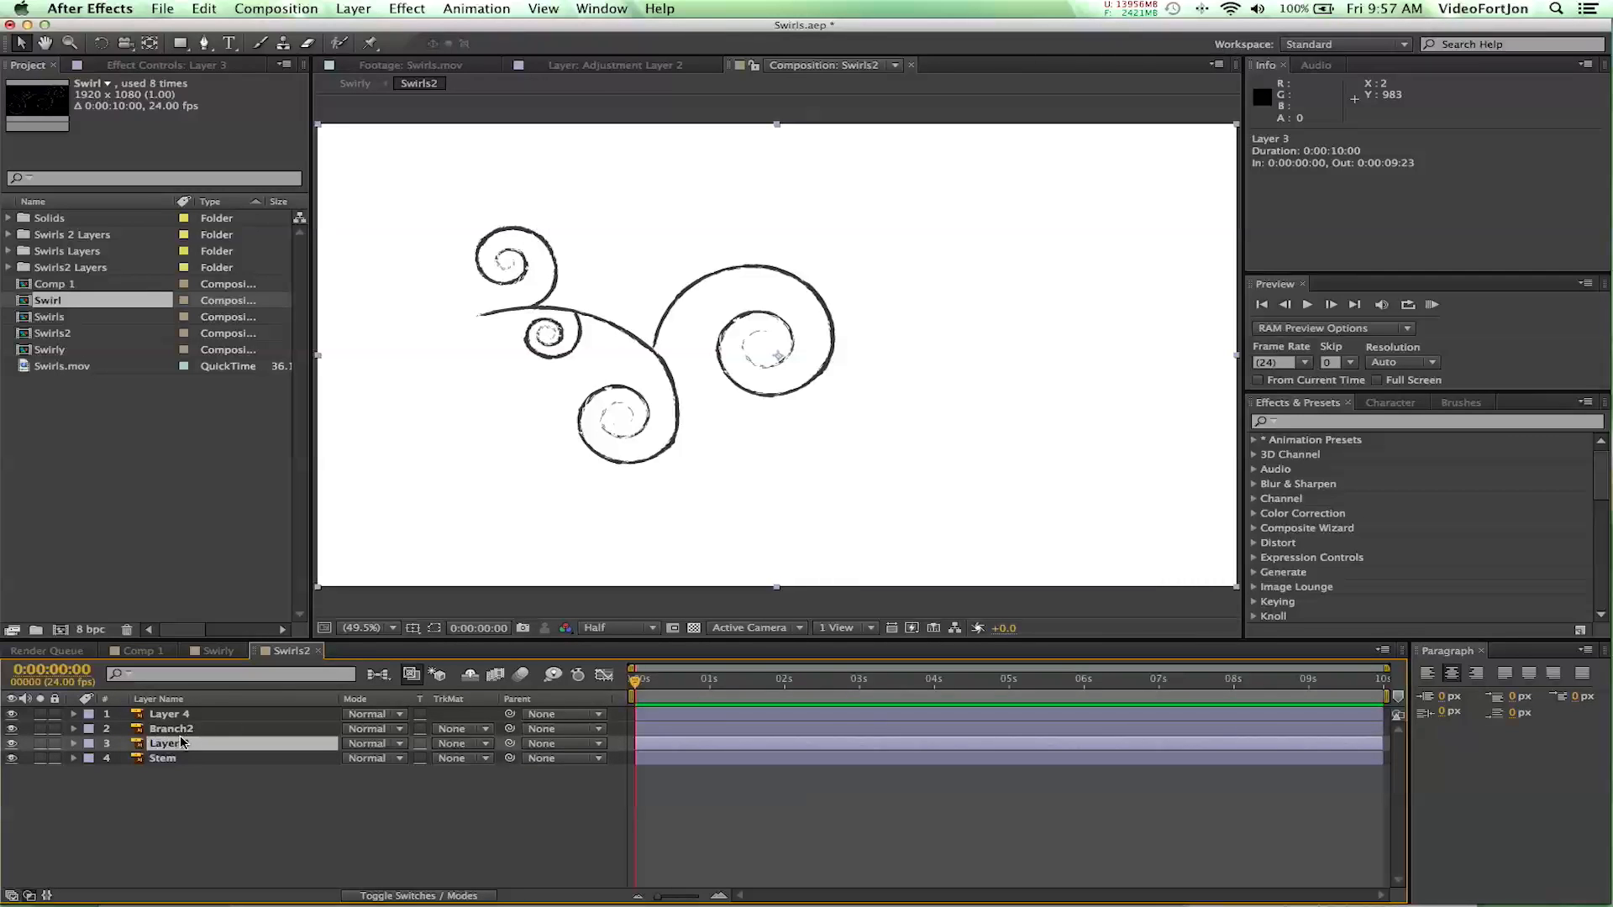
key("Return")
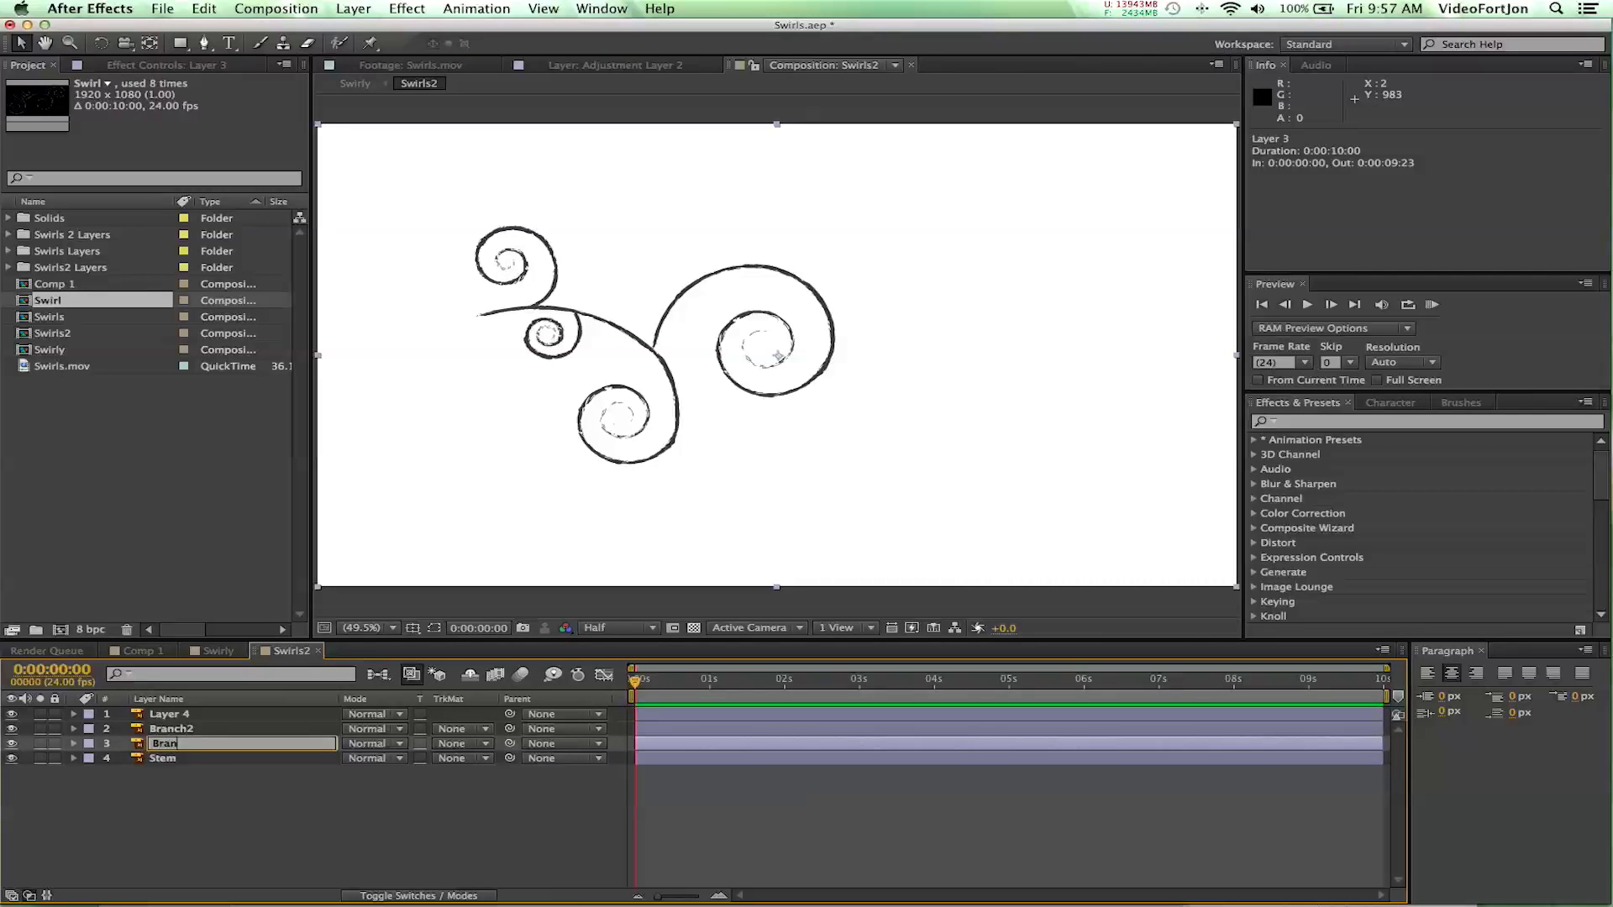
key("Return")
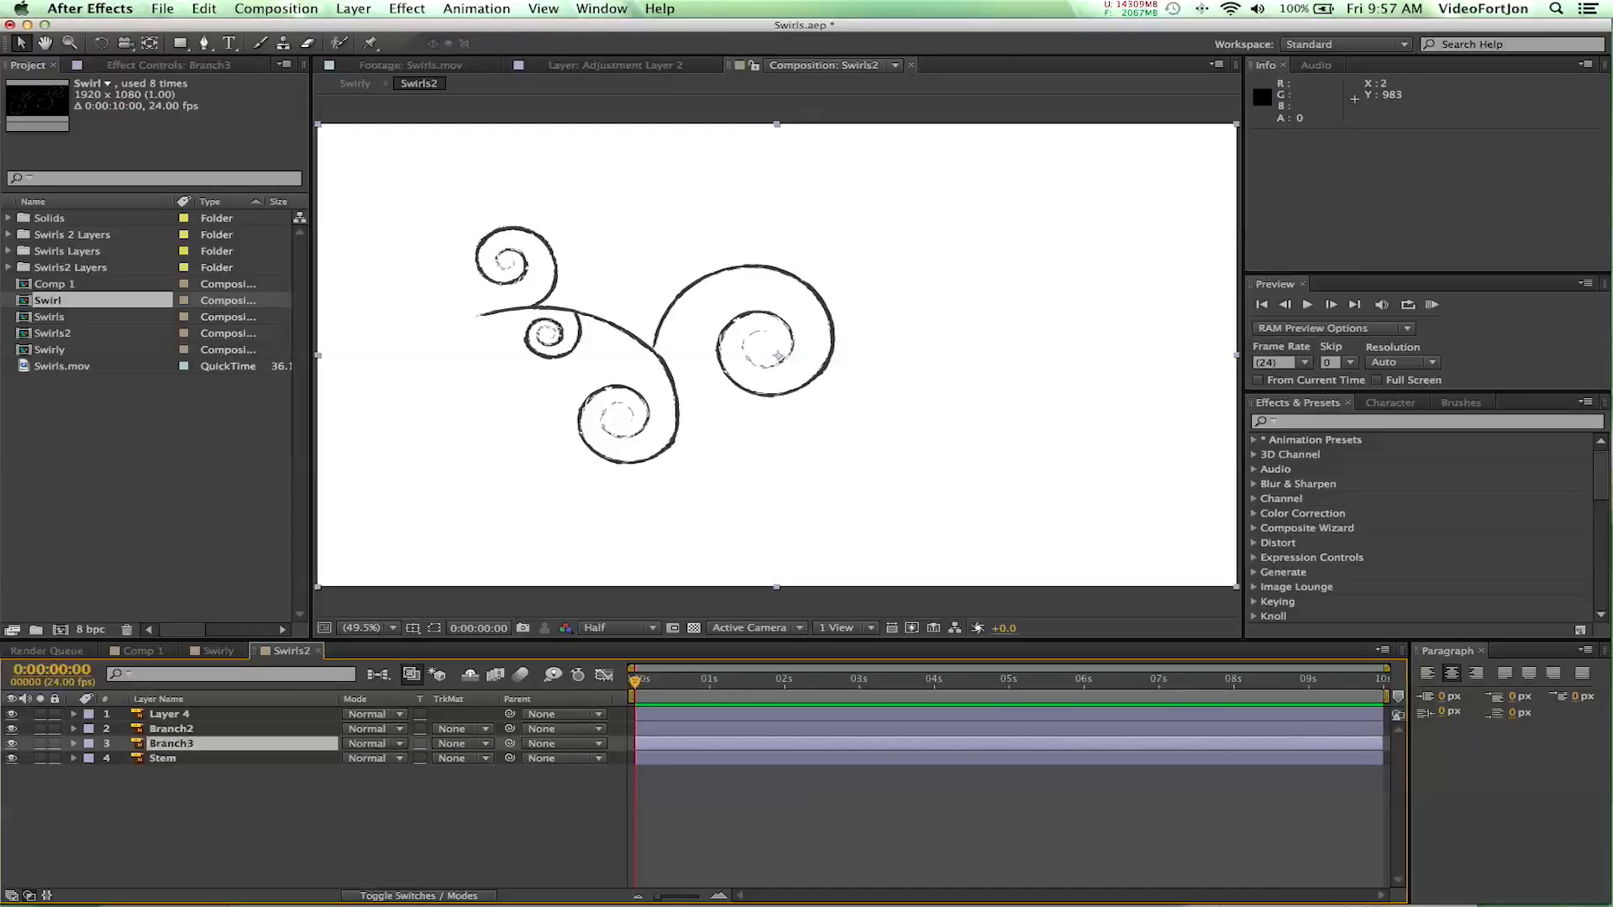
- Reorder the layers so Branch3 is first and Layer 4 sits directly above Stem, and rename Layer 4 as Branch1
left_click_drag(208, 746, 165, 750)
left_click(12, 744)
left_click(12, 744)
left_click(12, 744)
left_click(12, 744)
key("Return")
type("Br")
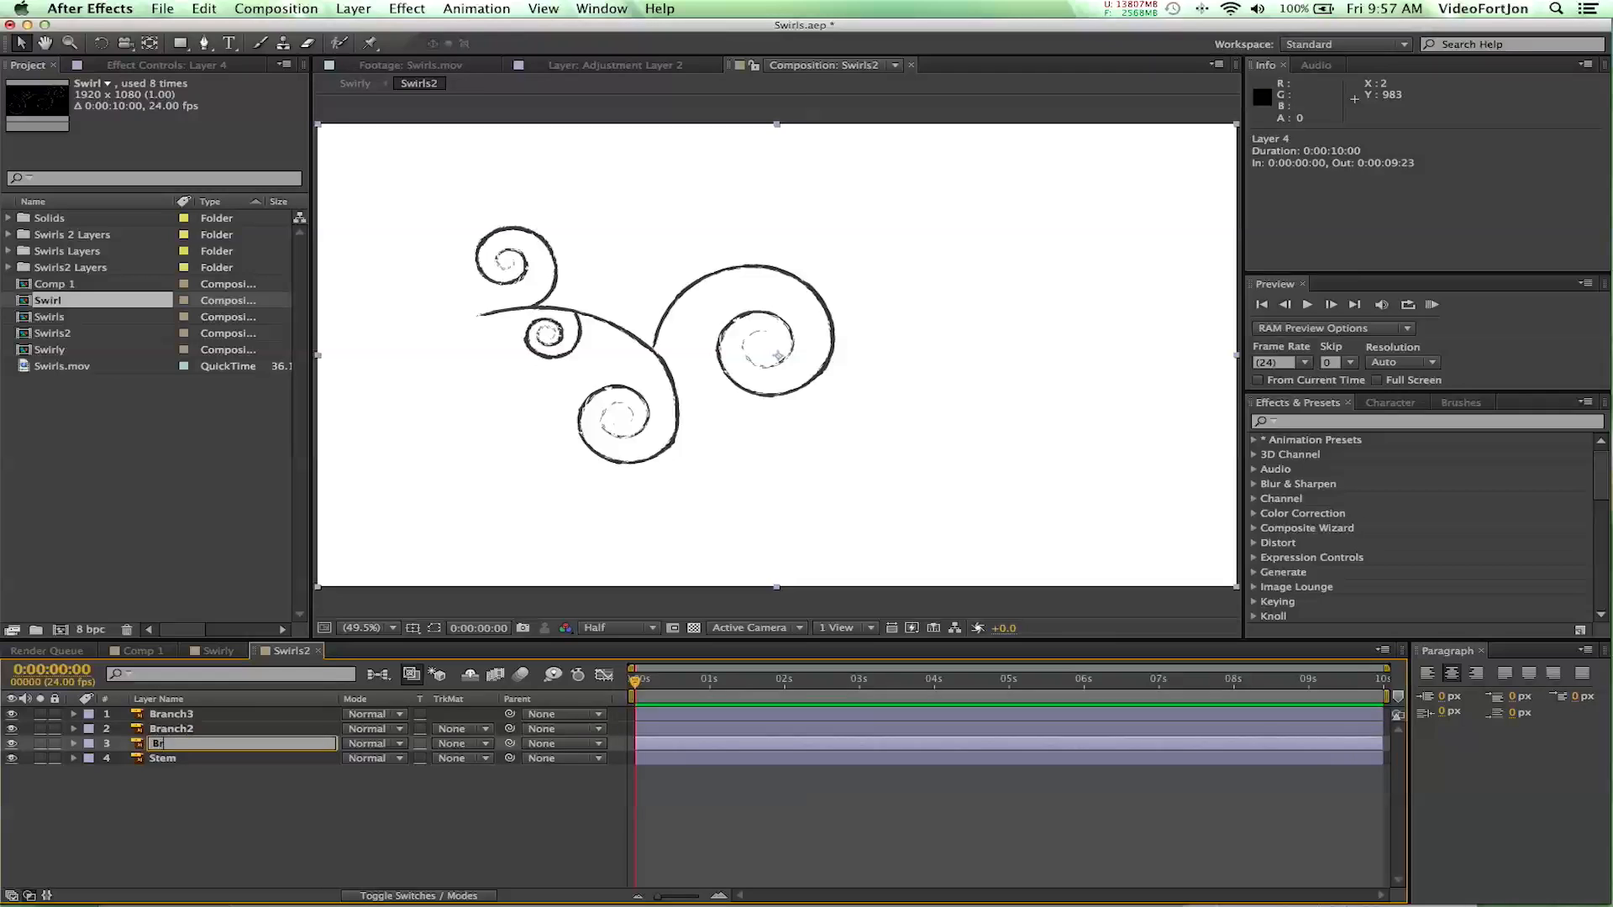
type("anch1")
key("Return")
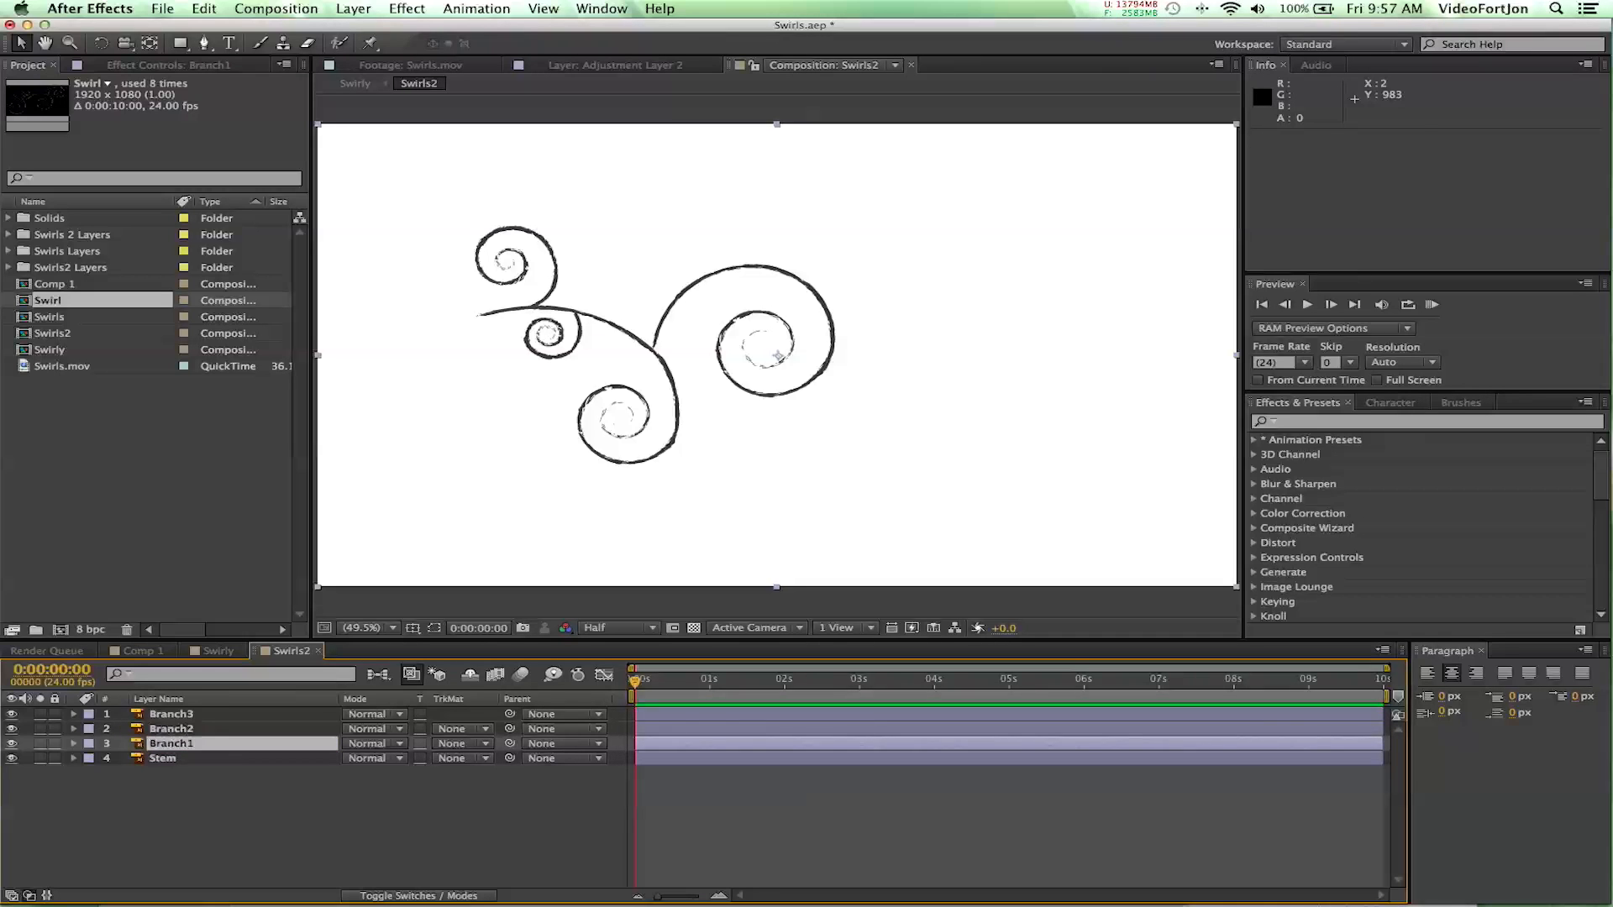
left_click(212, 778)
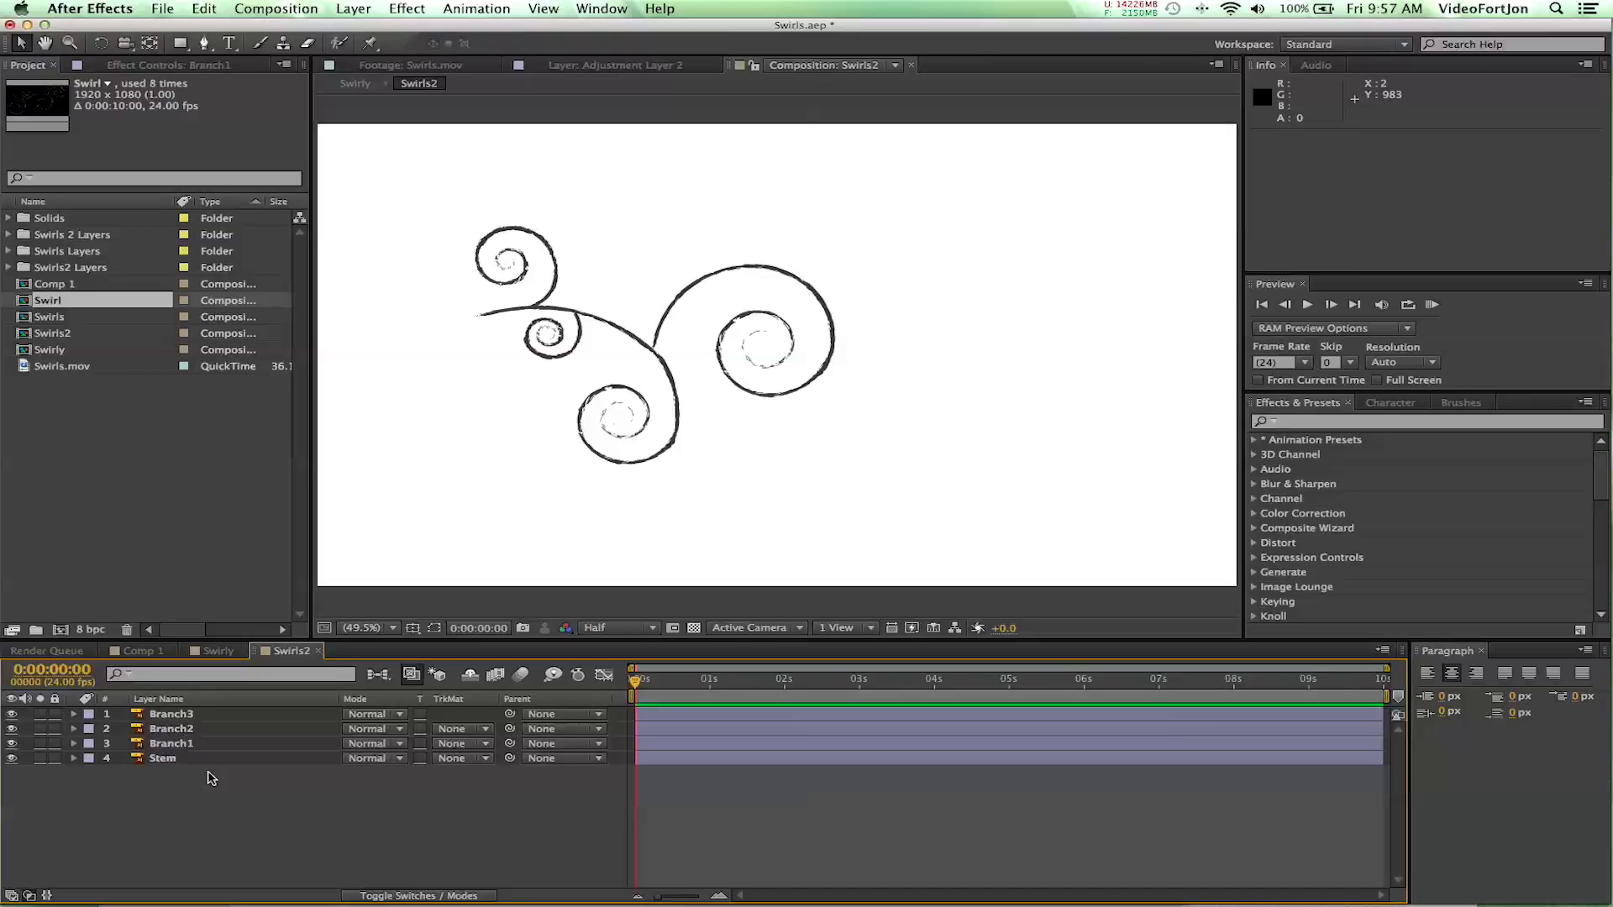
- Hide and show the Stem layer to check which path it contains, and keep the layer selected
left_click(165, 759)
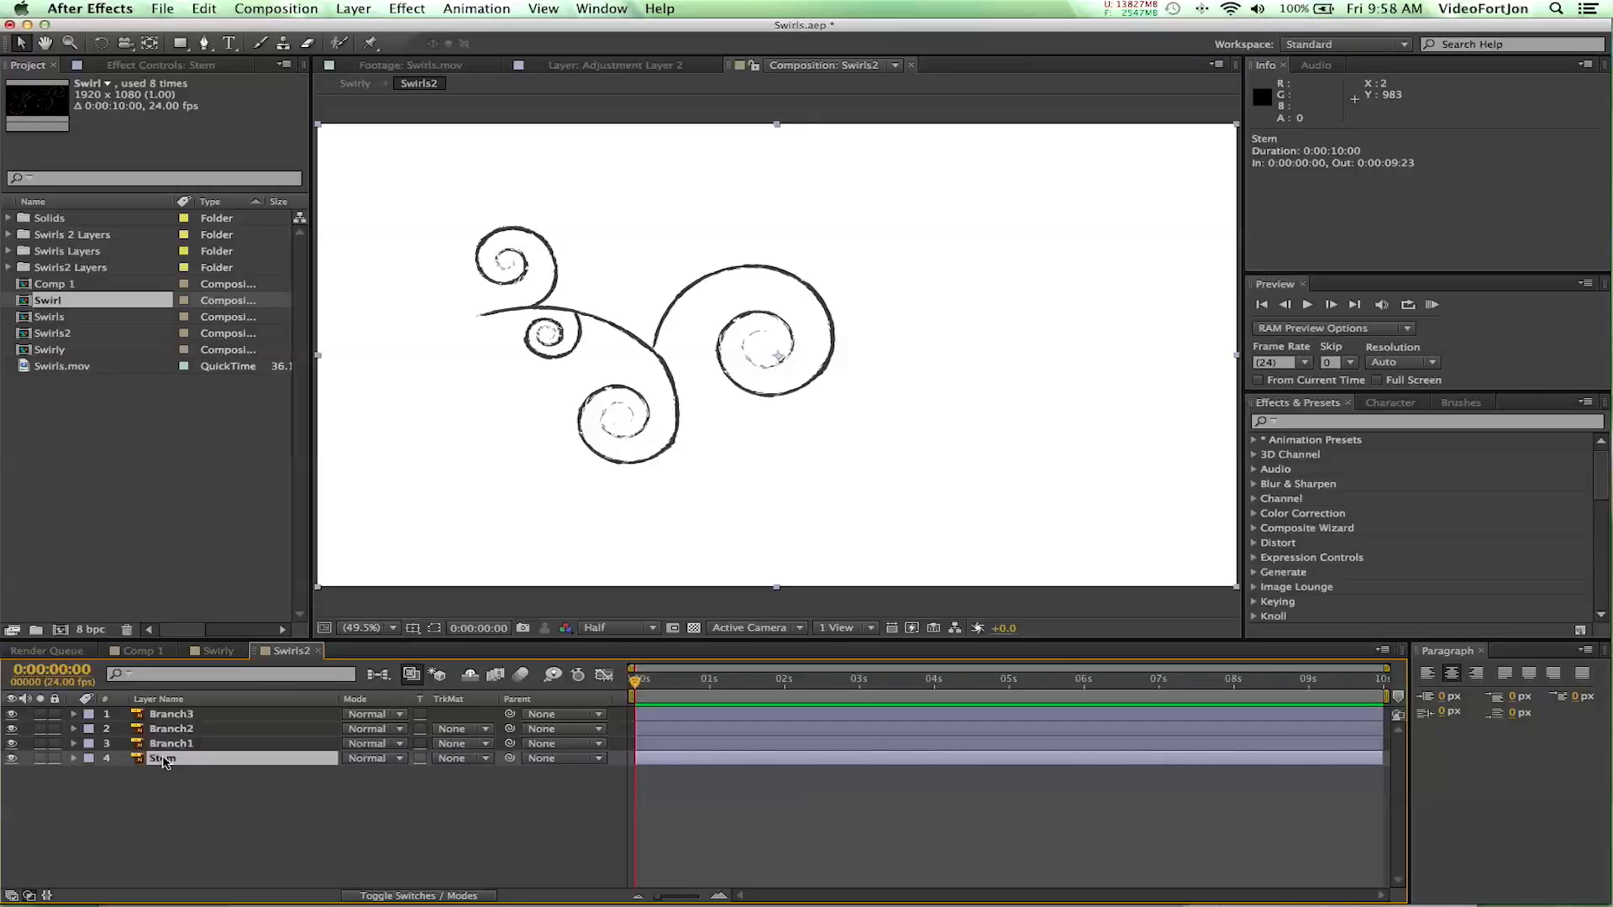
left_click(12, 758)
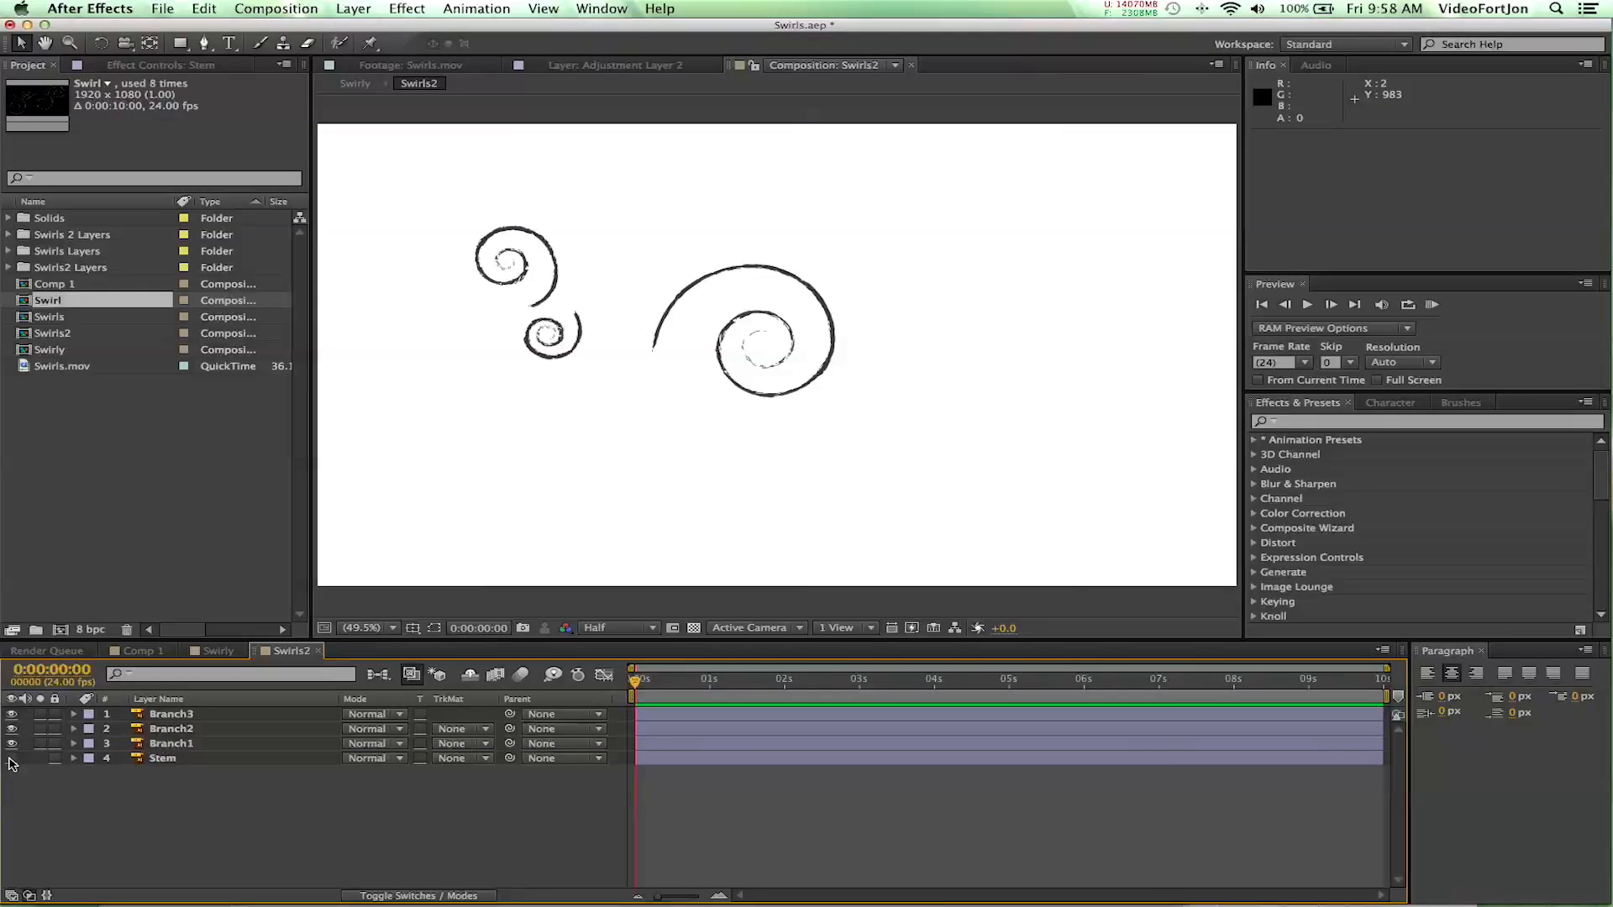
left_click(11, 759)
left_click(172, 759)
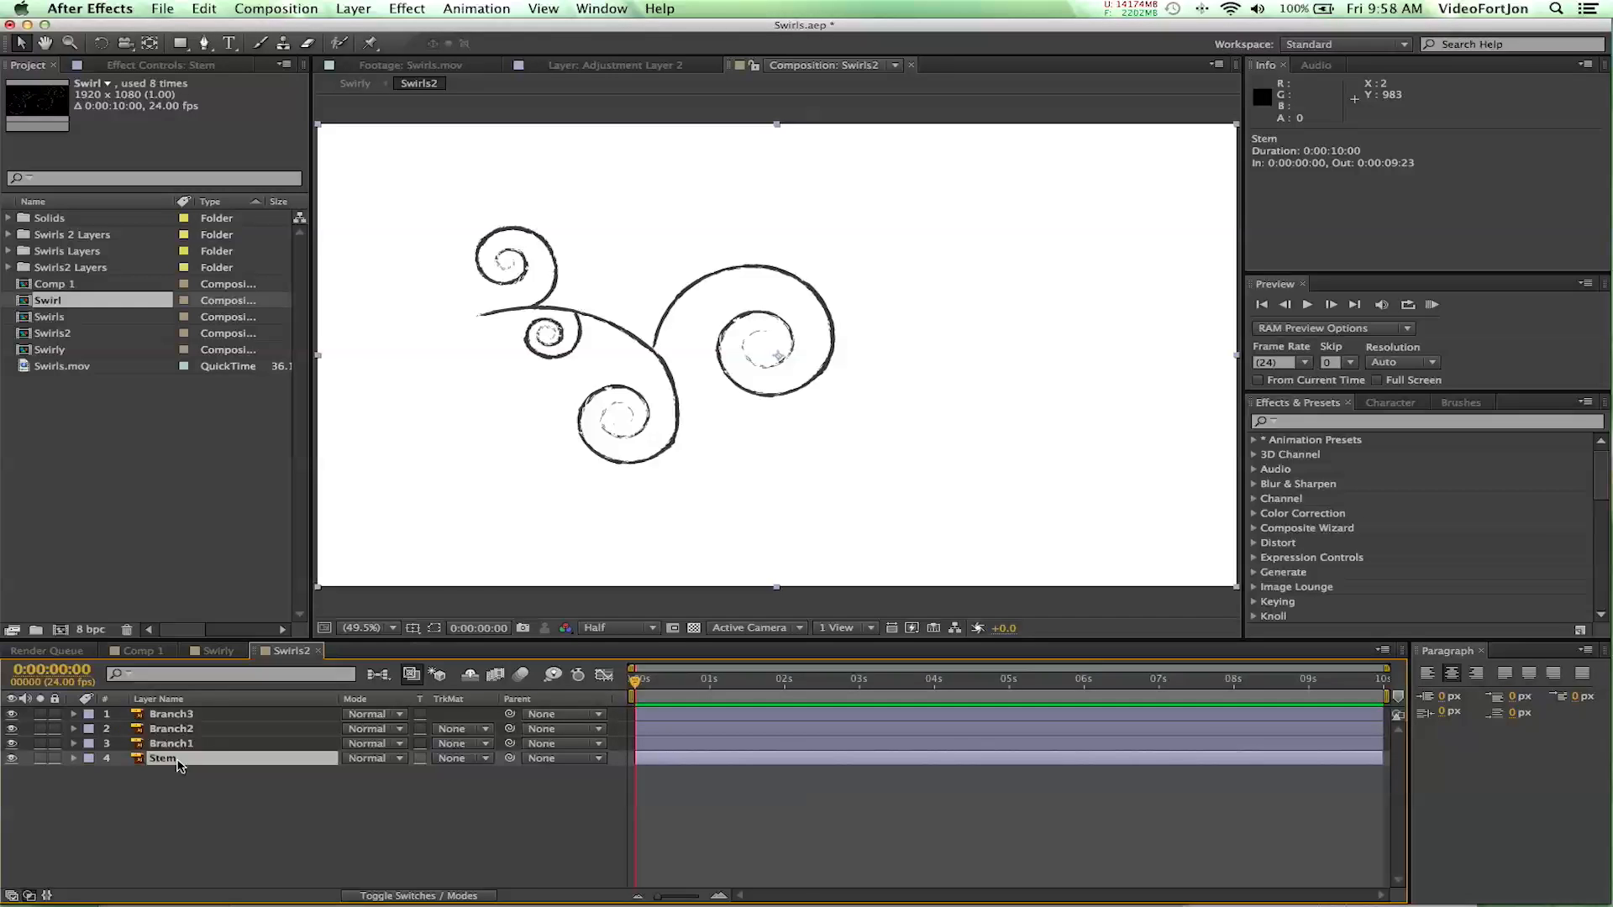
- Switch to Illustrator and display the Swirls2.ai artwork in Outline mode
key("super+Tab")
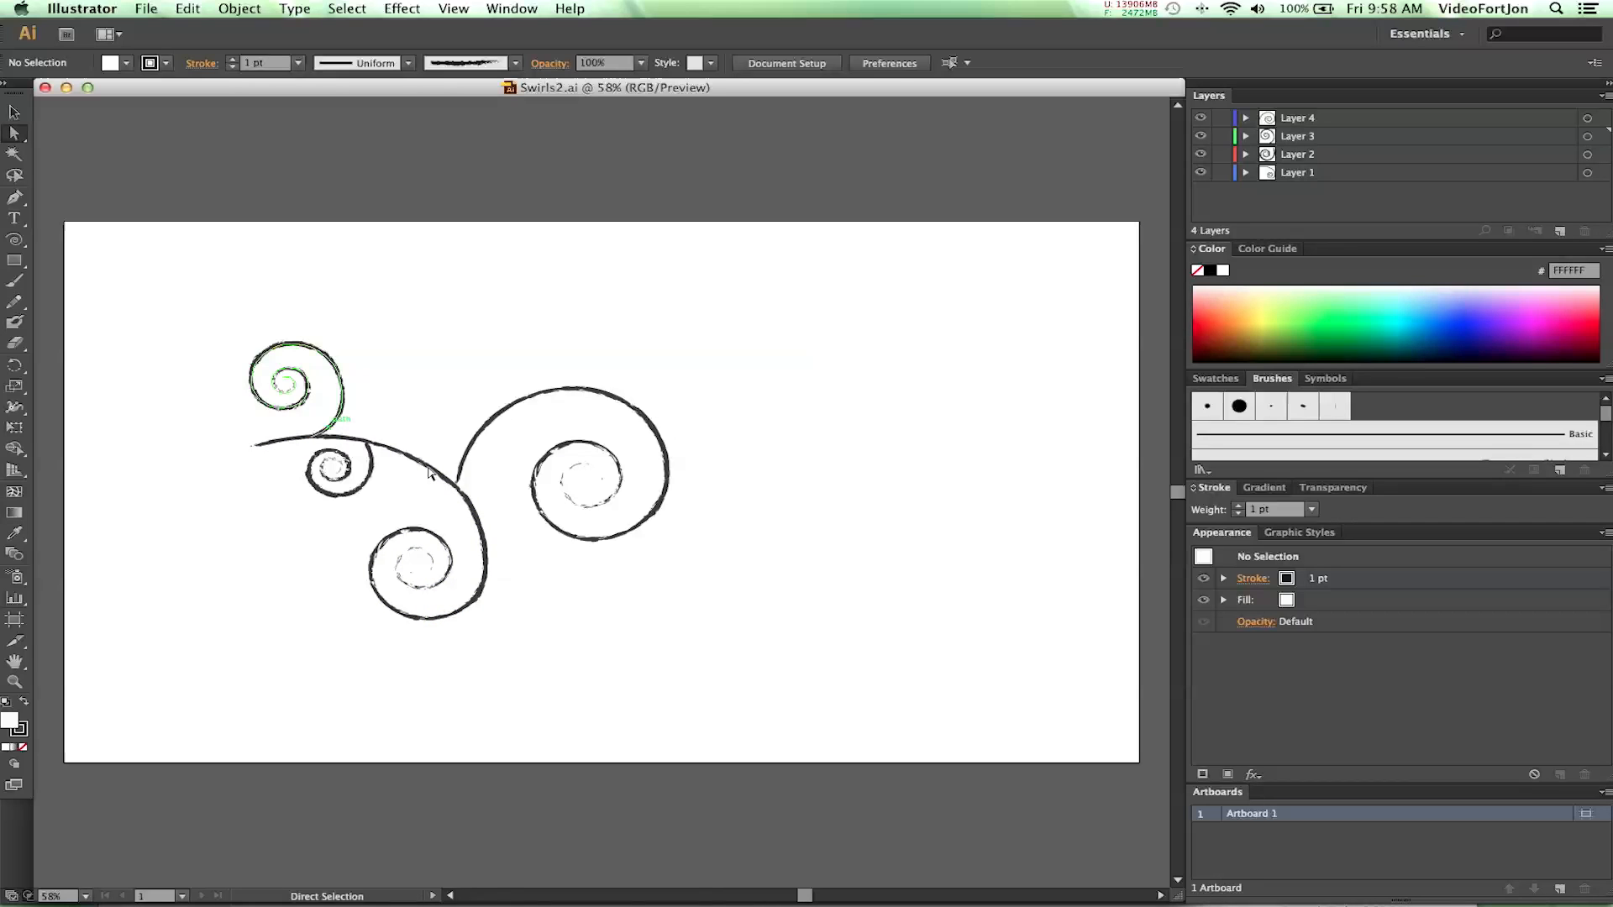
mouse_move(671, 871)
left_click(455, 10)
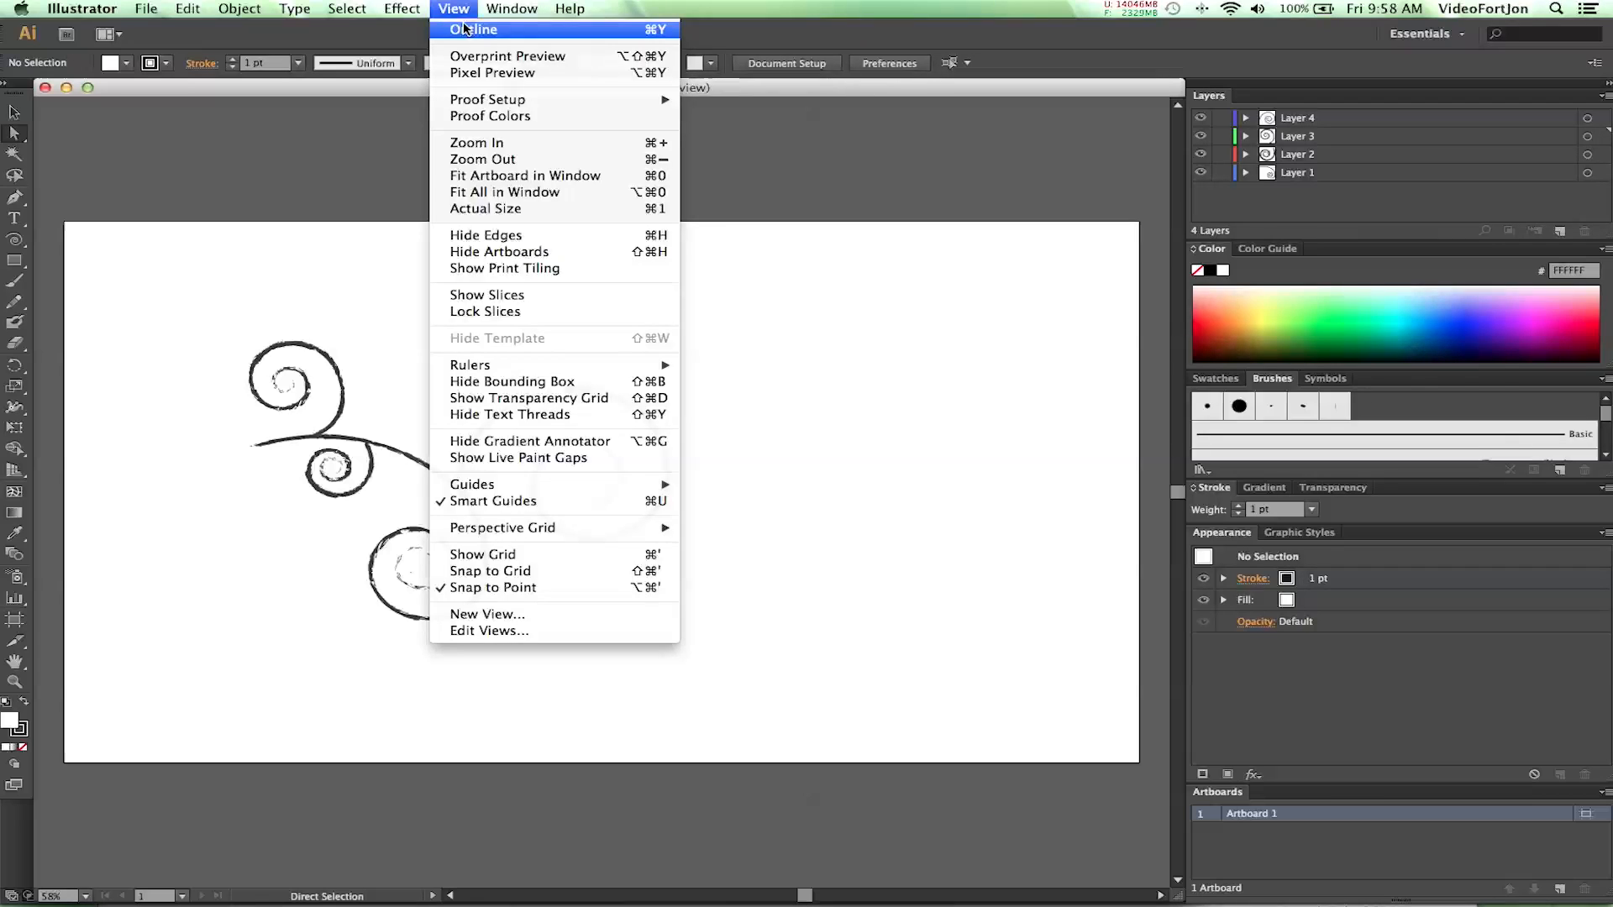
left_click(467, 29)
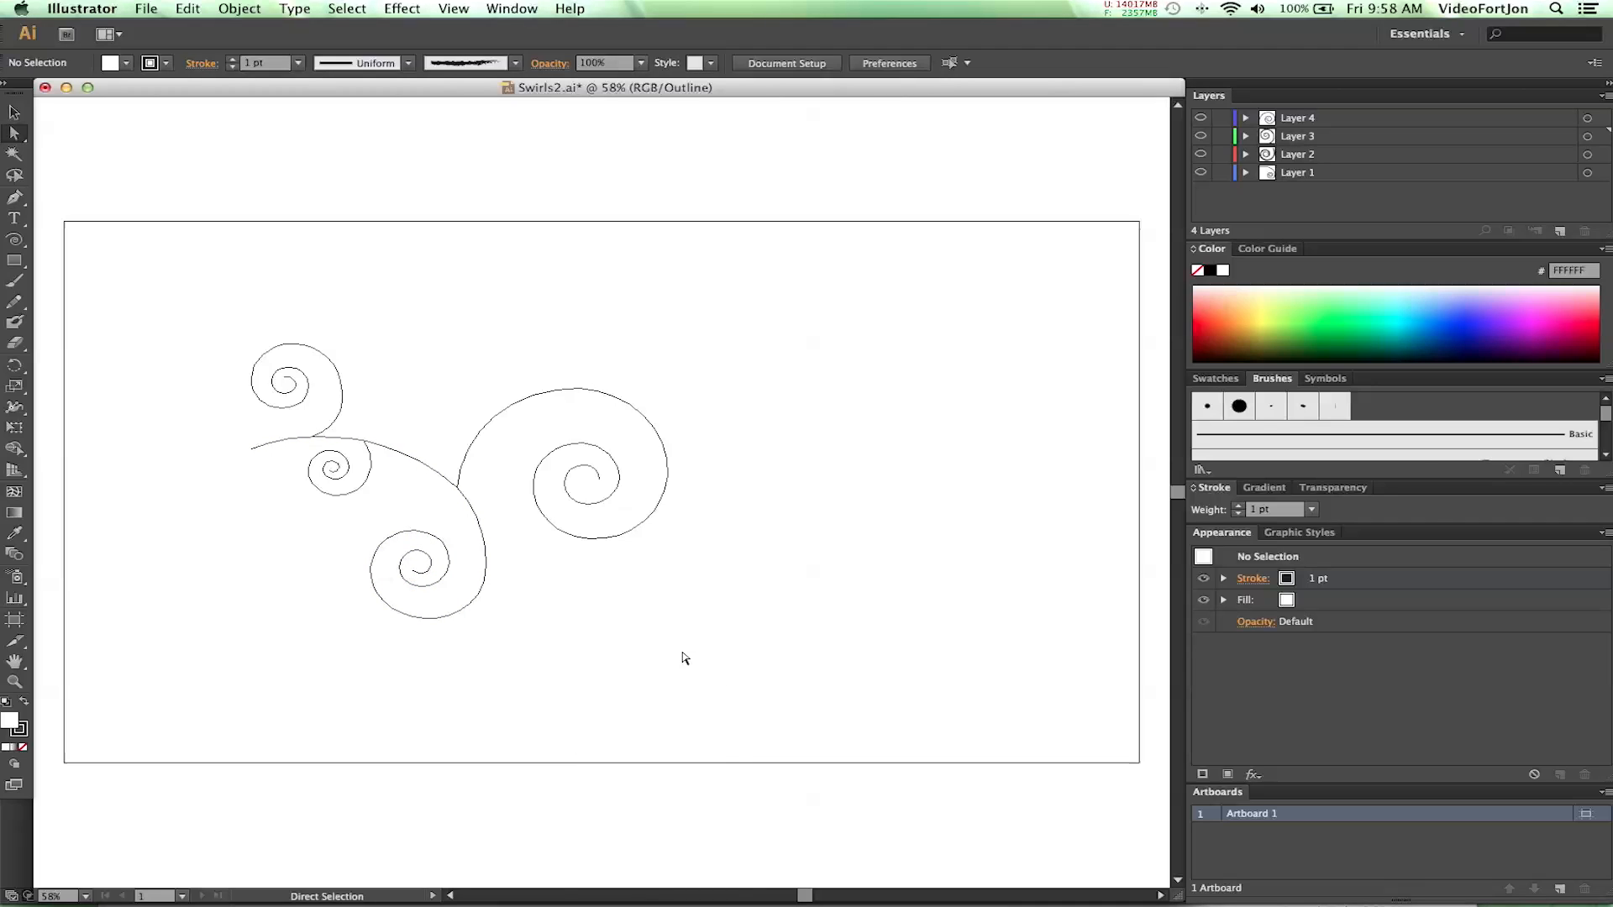
- Select all the swirl paths and set their stroke color to None
key("super+a")
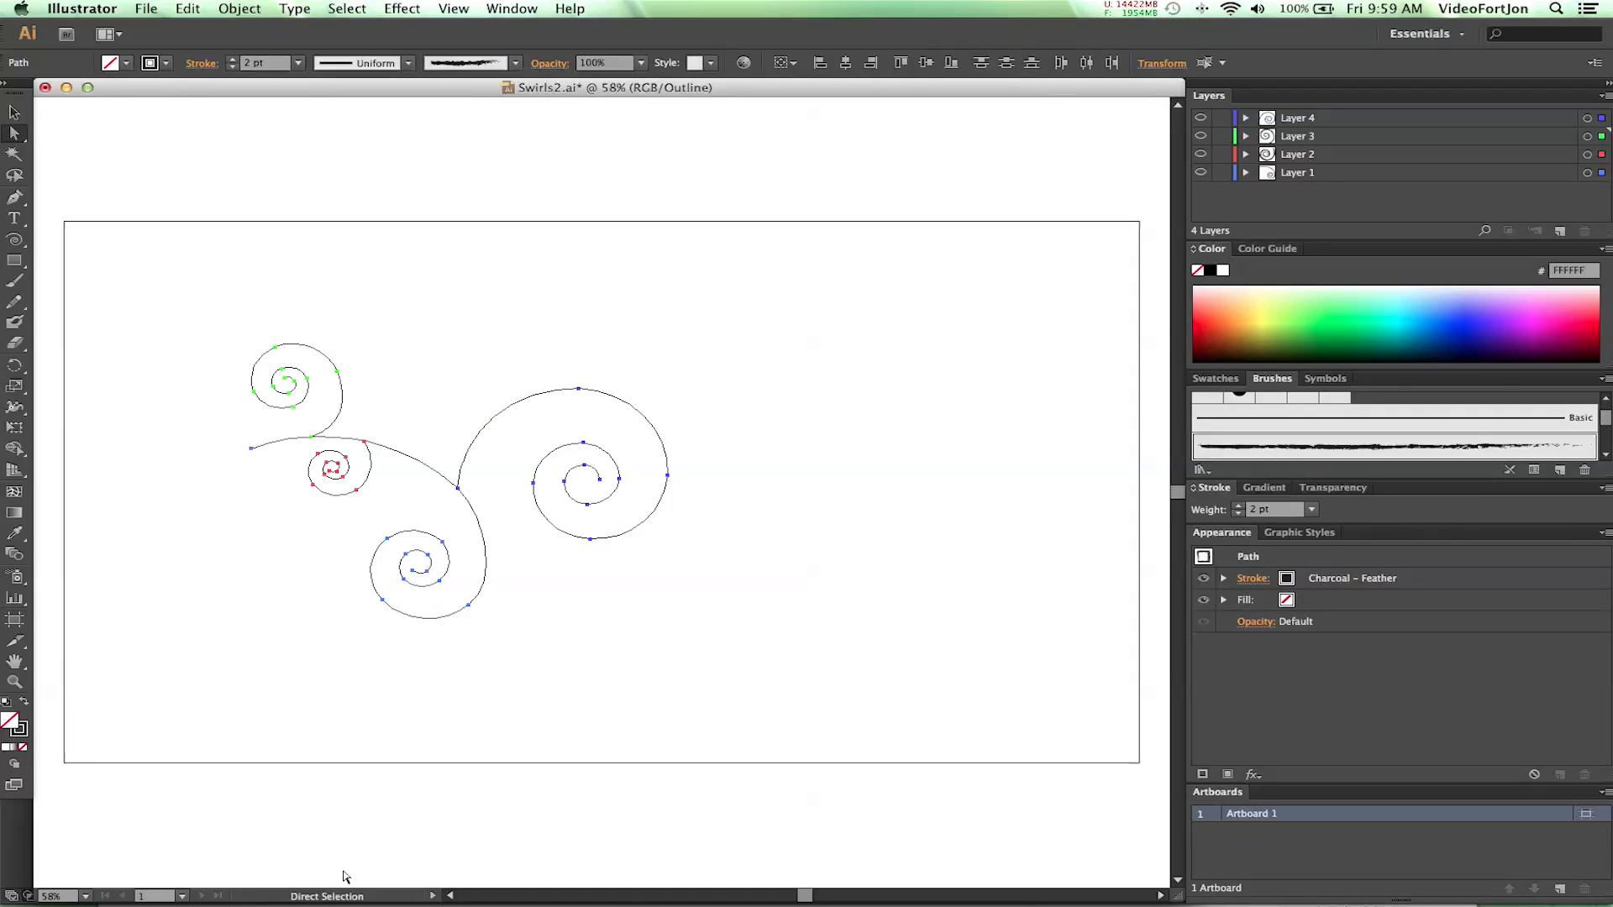
left_click(300, 63)
left_click(300, 63)
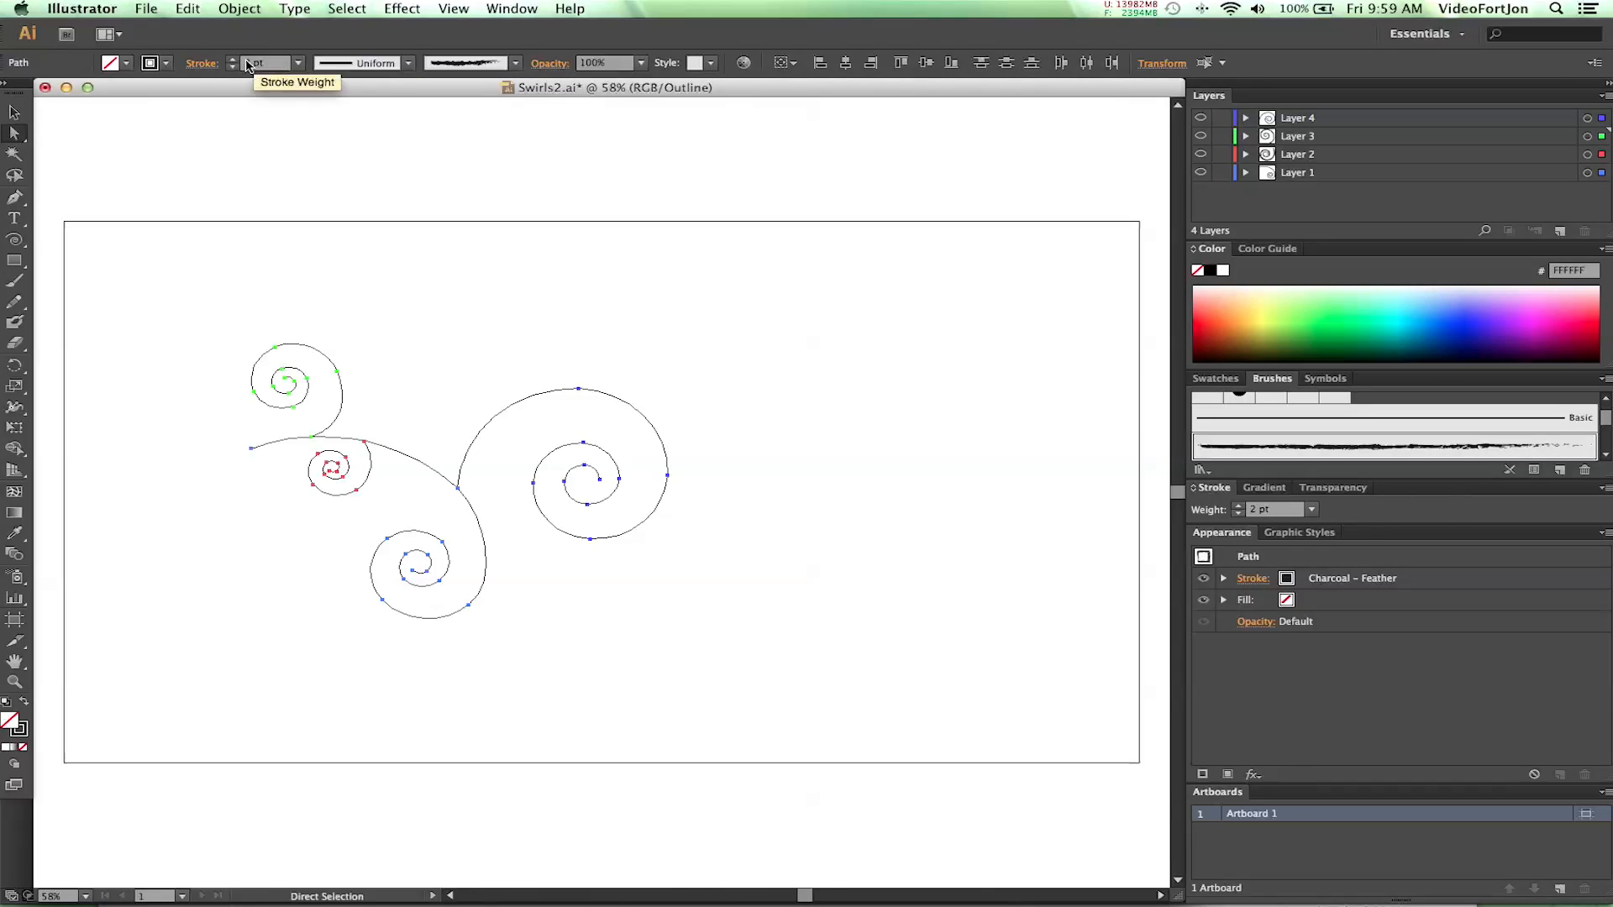
left_click(158, 65)
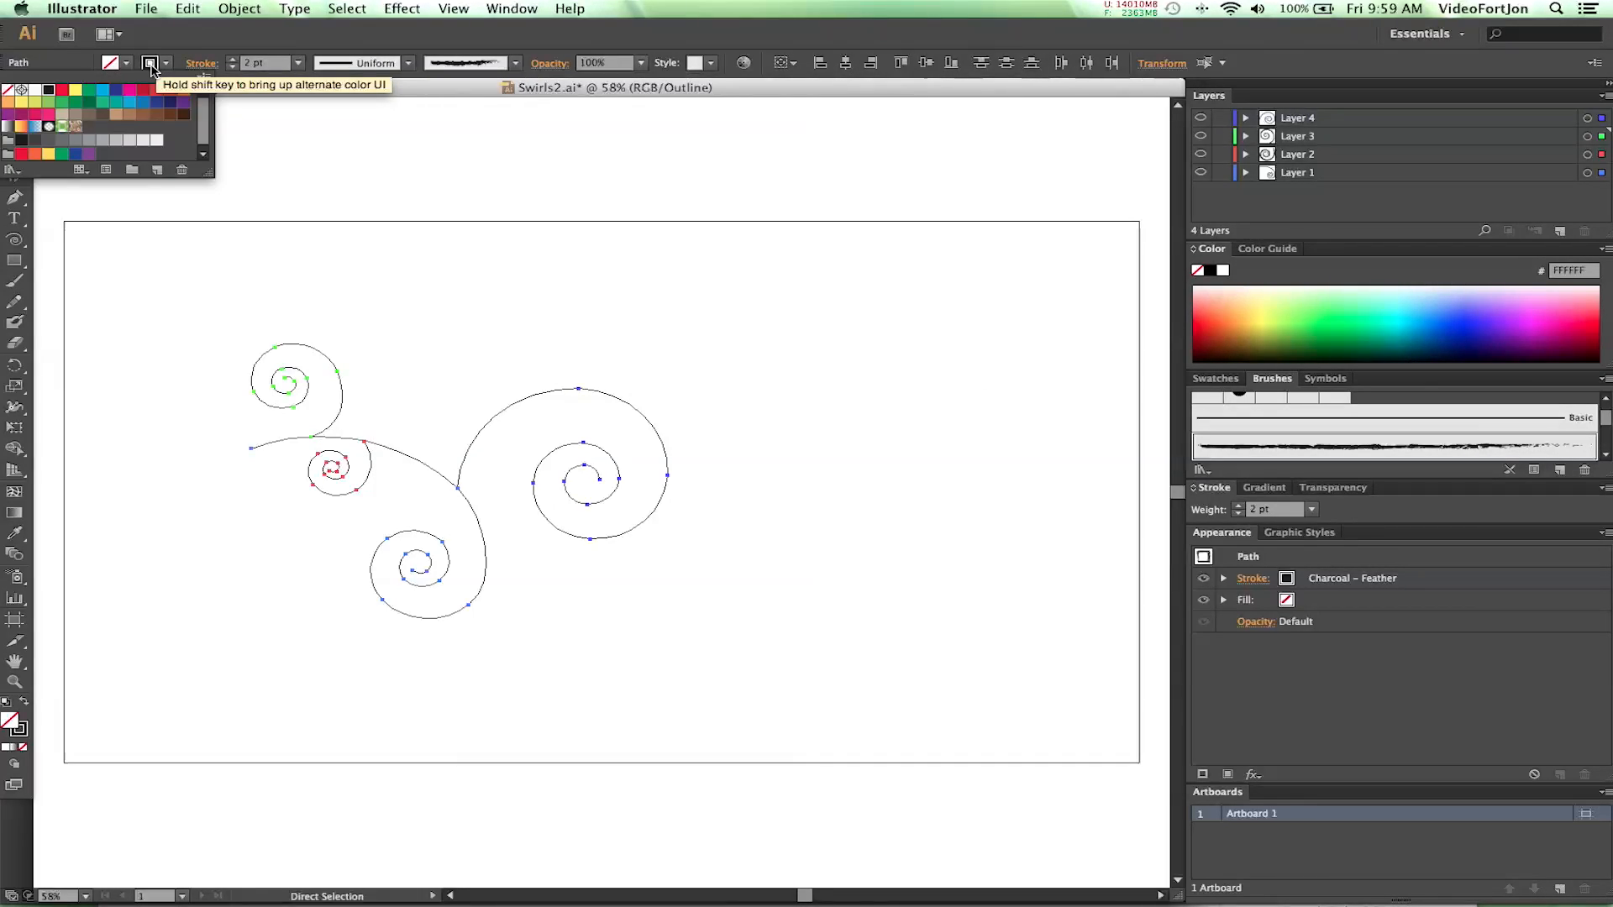
left_click(8, 89)
left_click(164, 65)
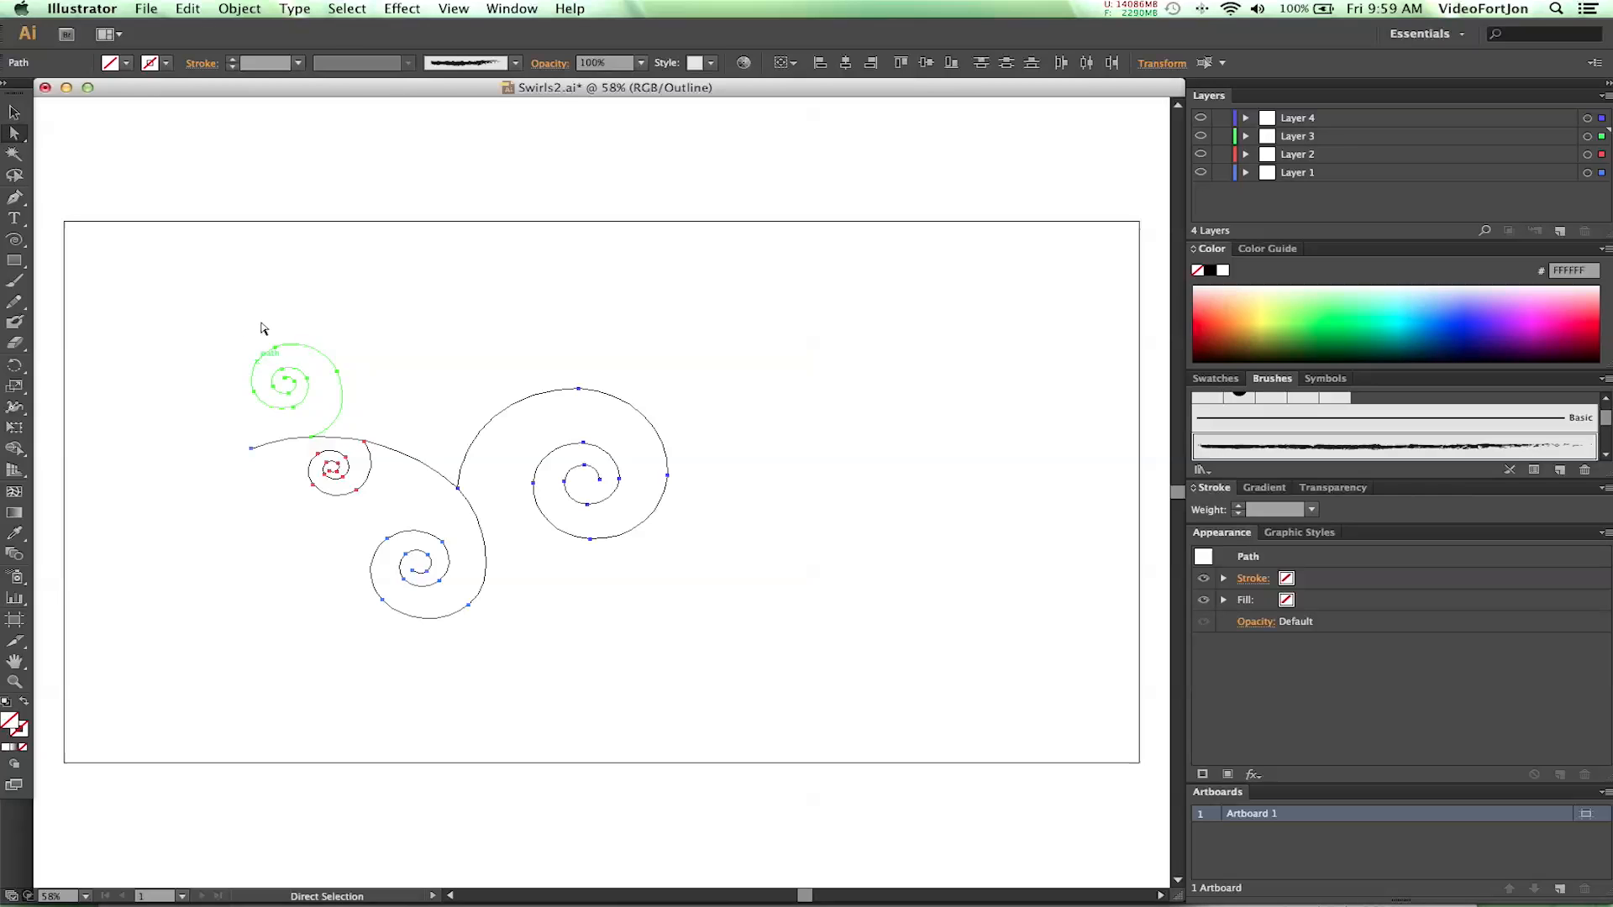
- Activate the Direct Selection tool with the swirl paths still selected, and return to the Swirls2 composition in After Effects
key("v")
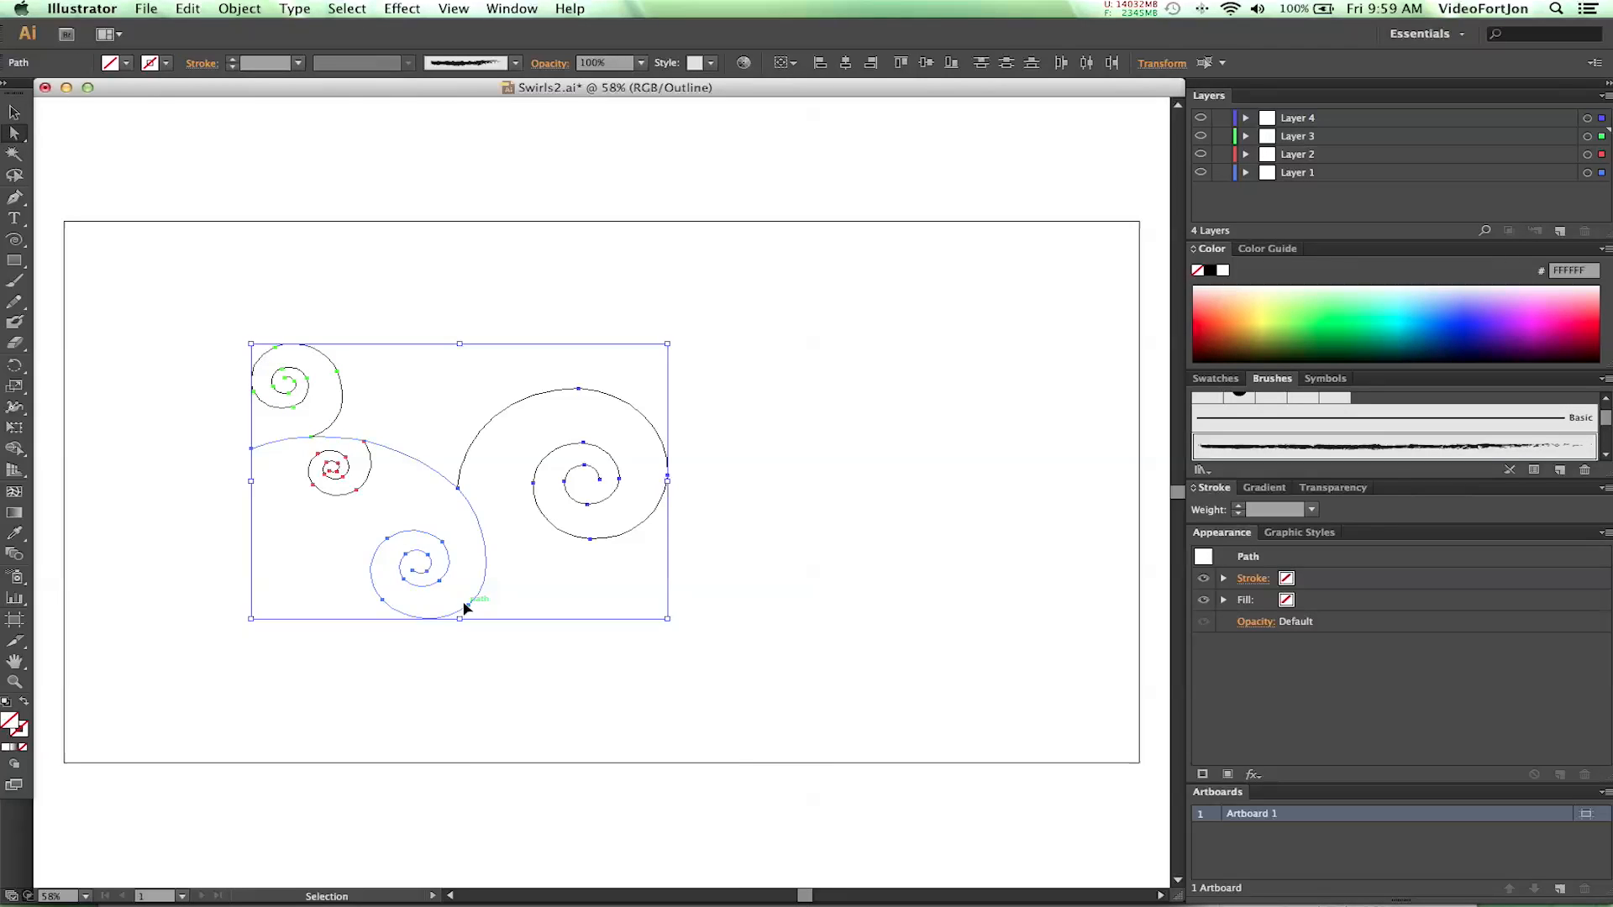
key("a")
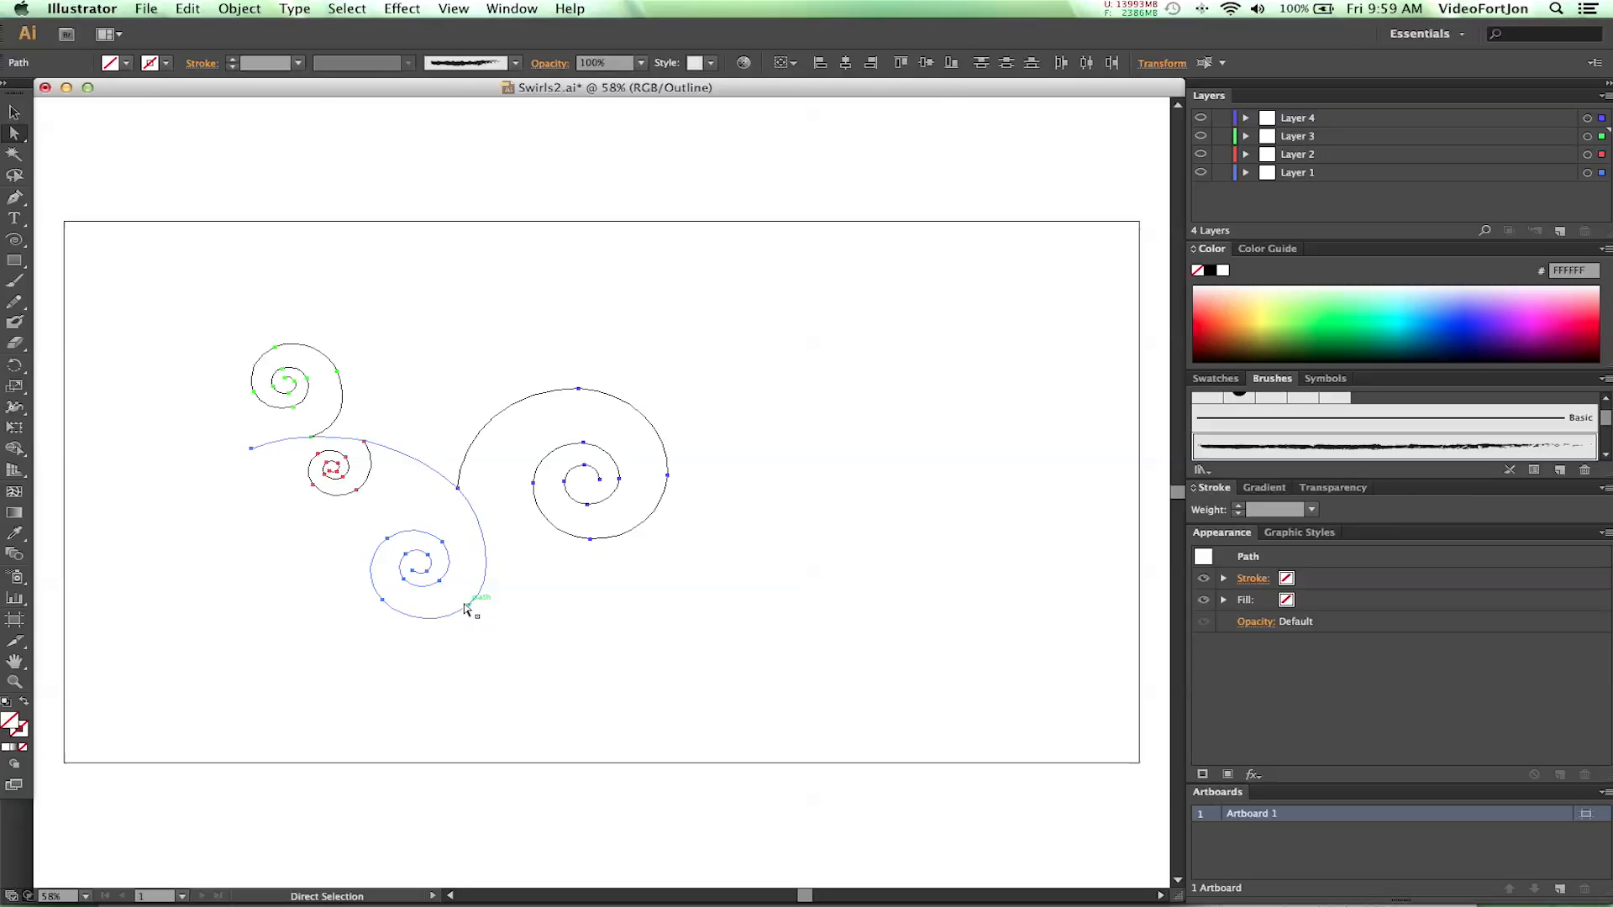
mouse_move(710, 903)
left_click(777, 863)
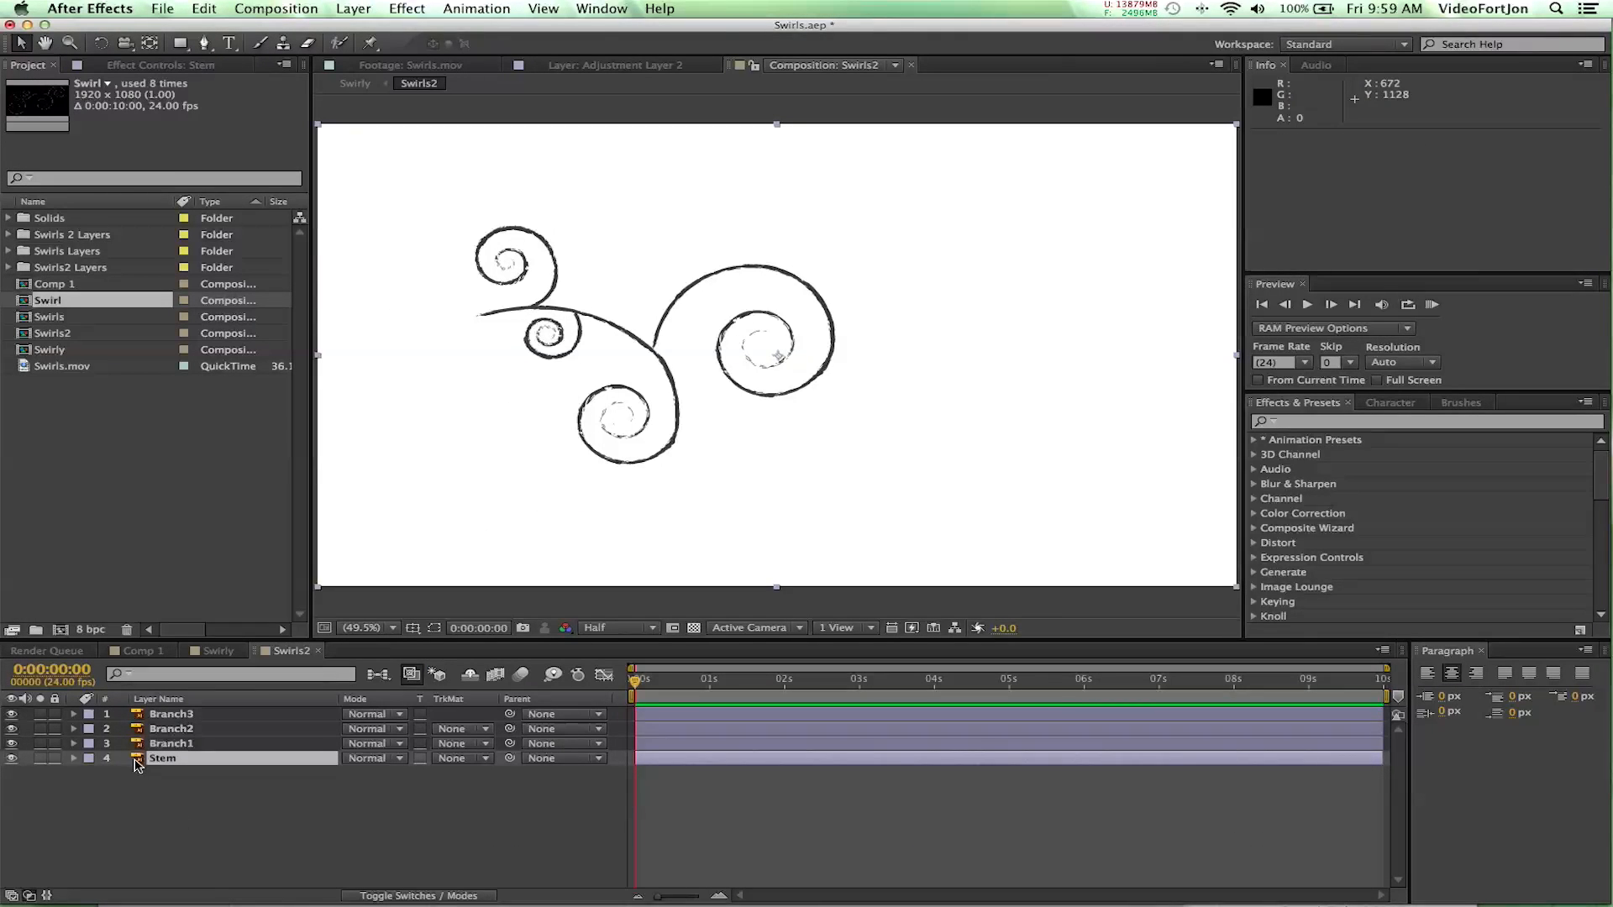
- Paste the copied swirl paths onto the Stem layer as masks and list them in the layer's Masks group
left_click(168, 759)
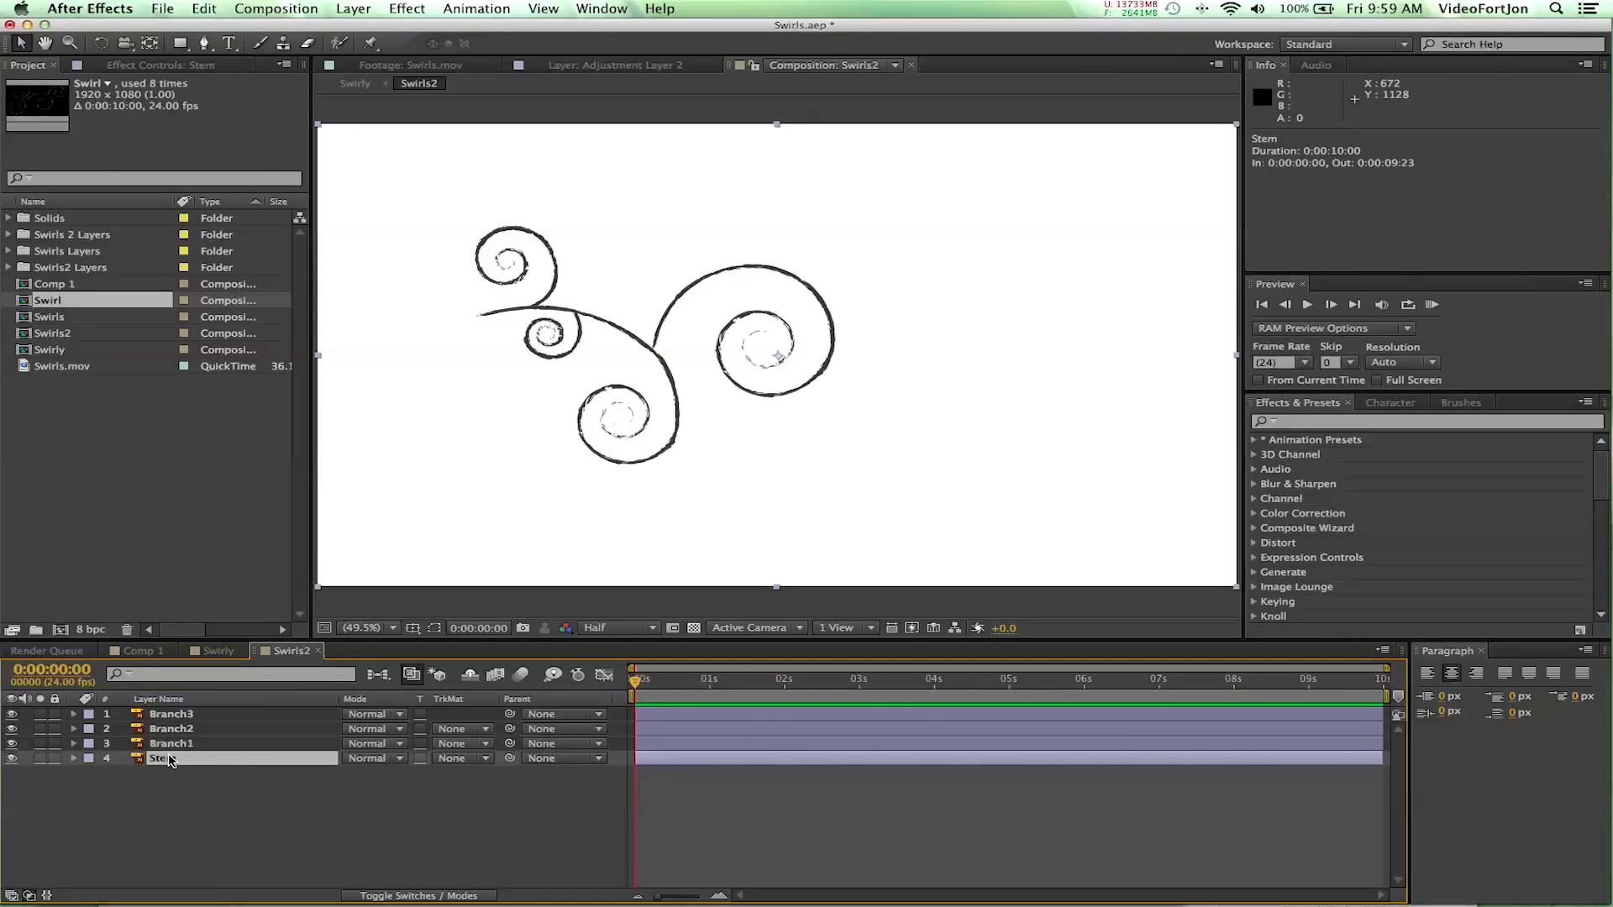
key("Return")
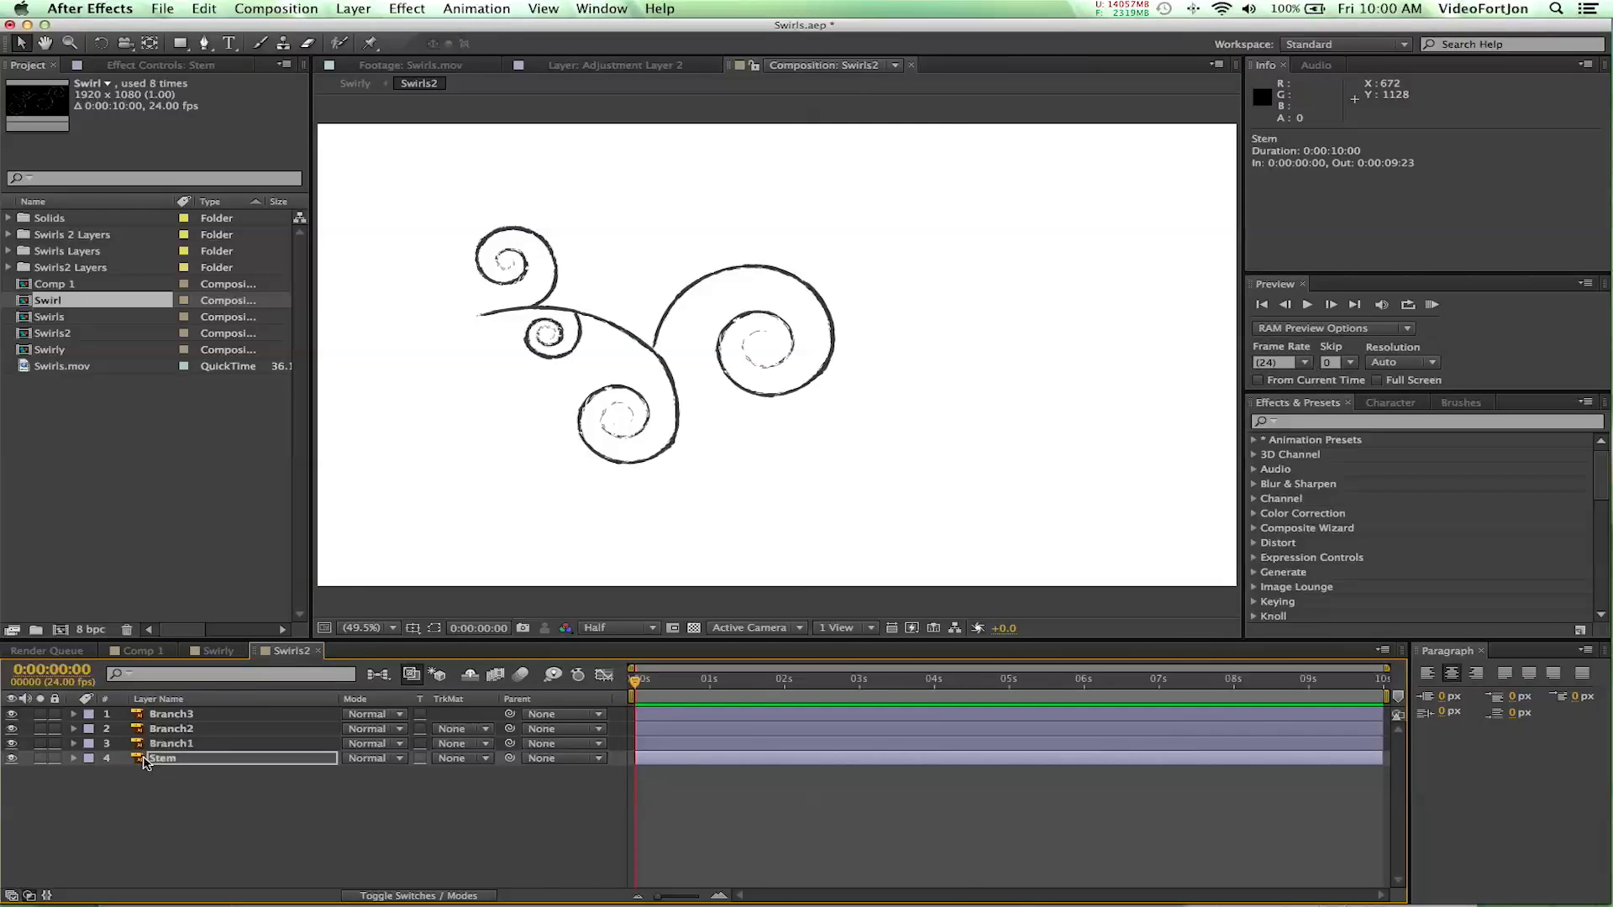
left_click(73, 759)
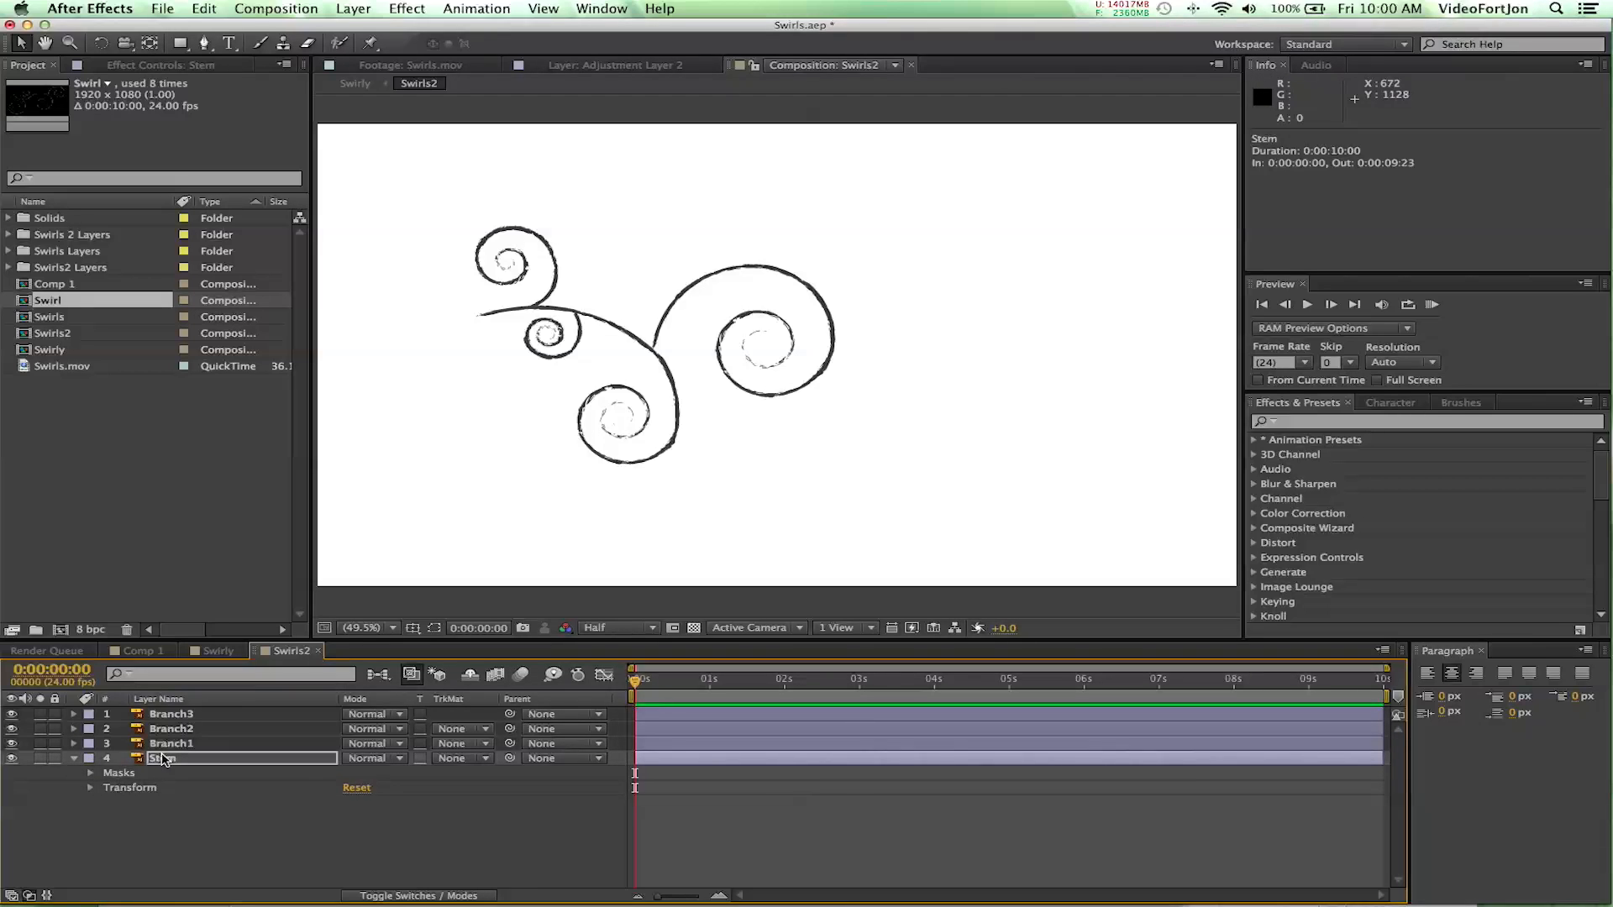
left_click(91, 775)
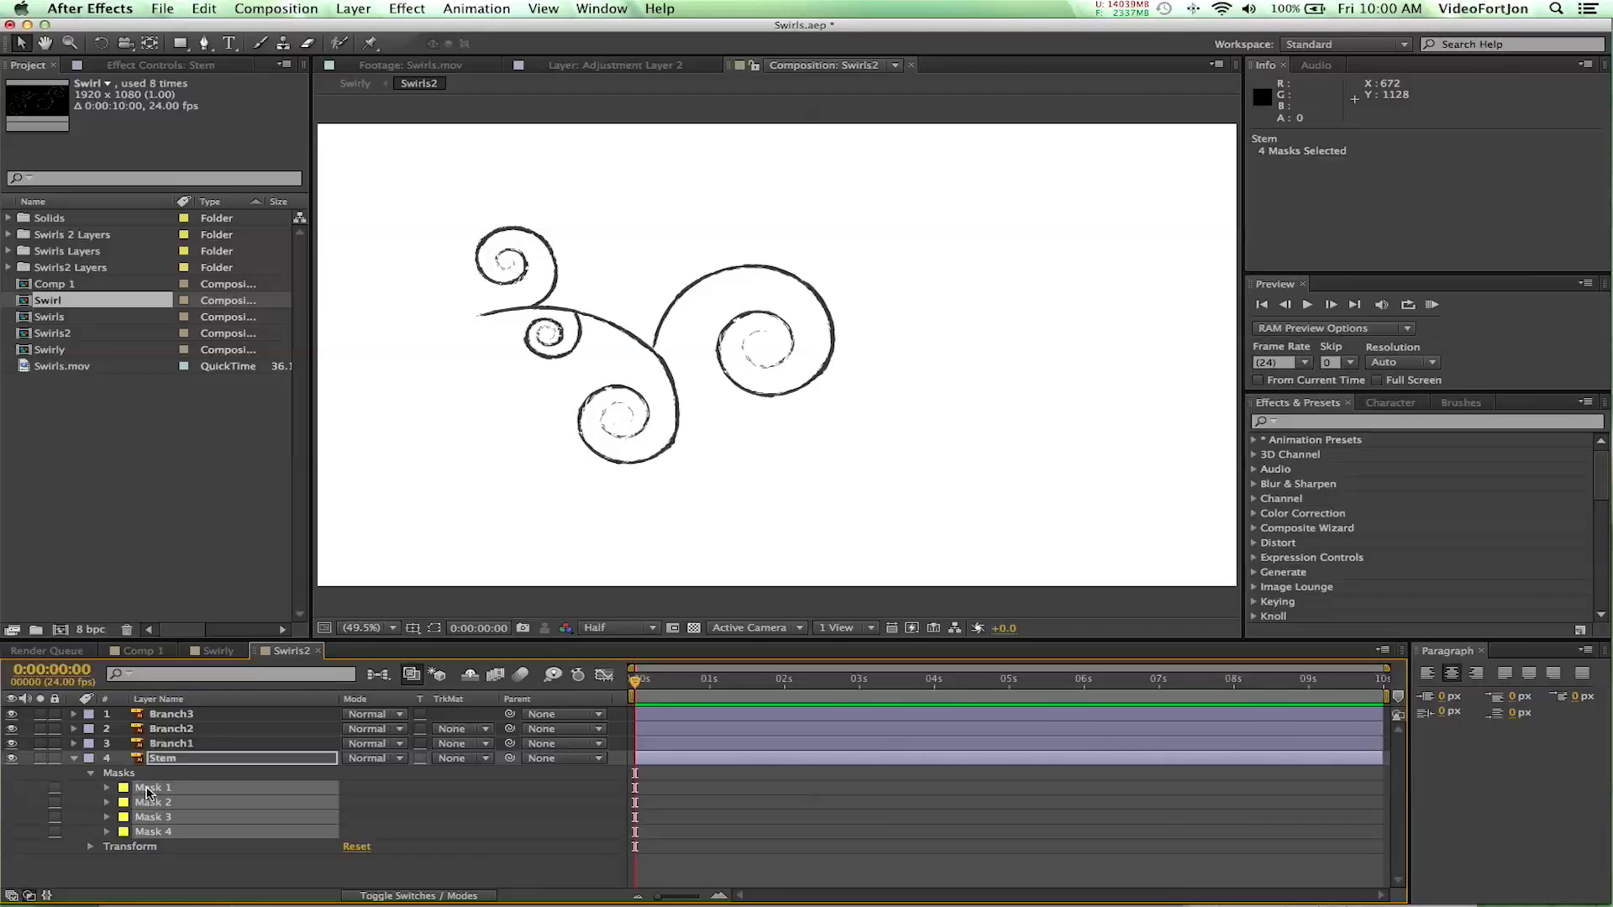
- Select Mask 1 of the Stem layer and show the layer with its mask paths in the Layer viewer
left_click(111, 774)
left_click(165, 759)
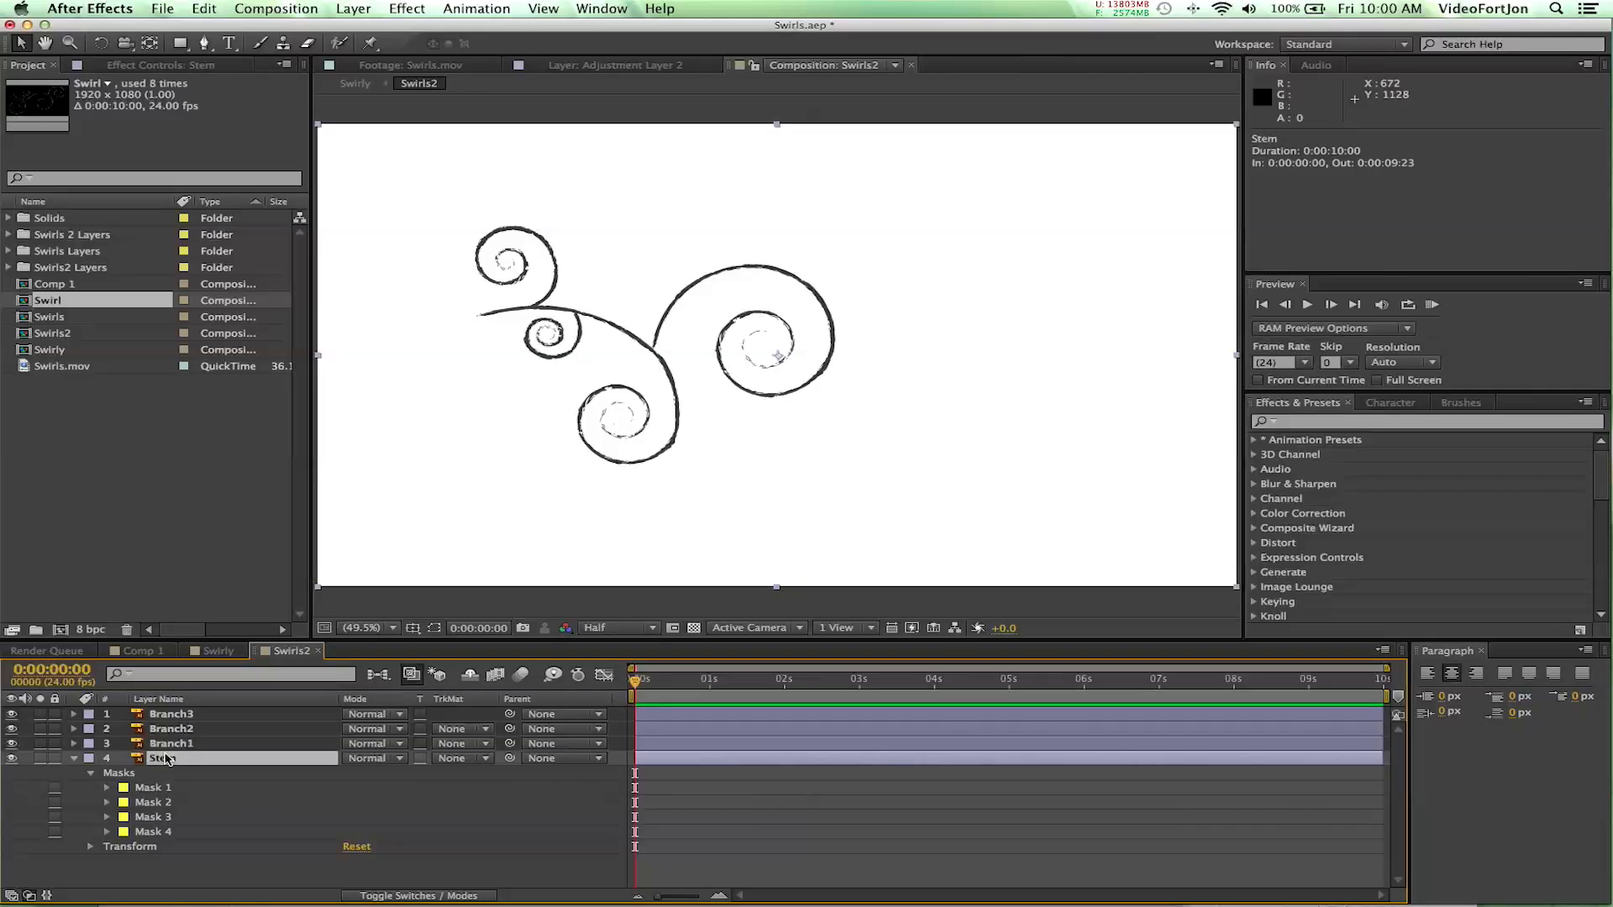
left_click(147, 788)
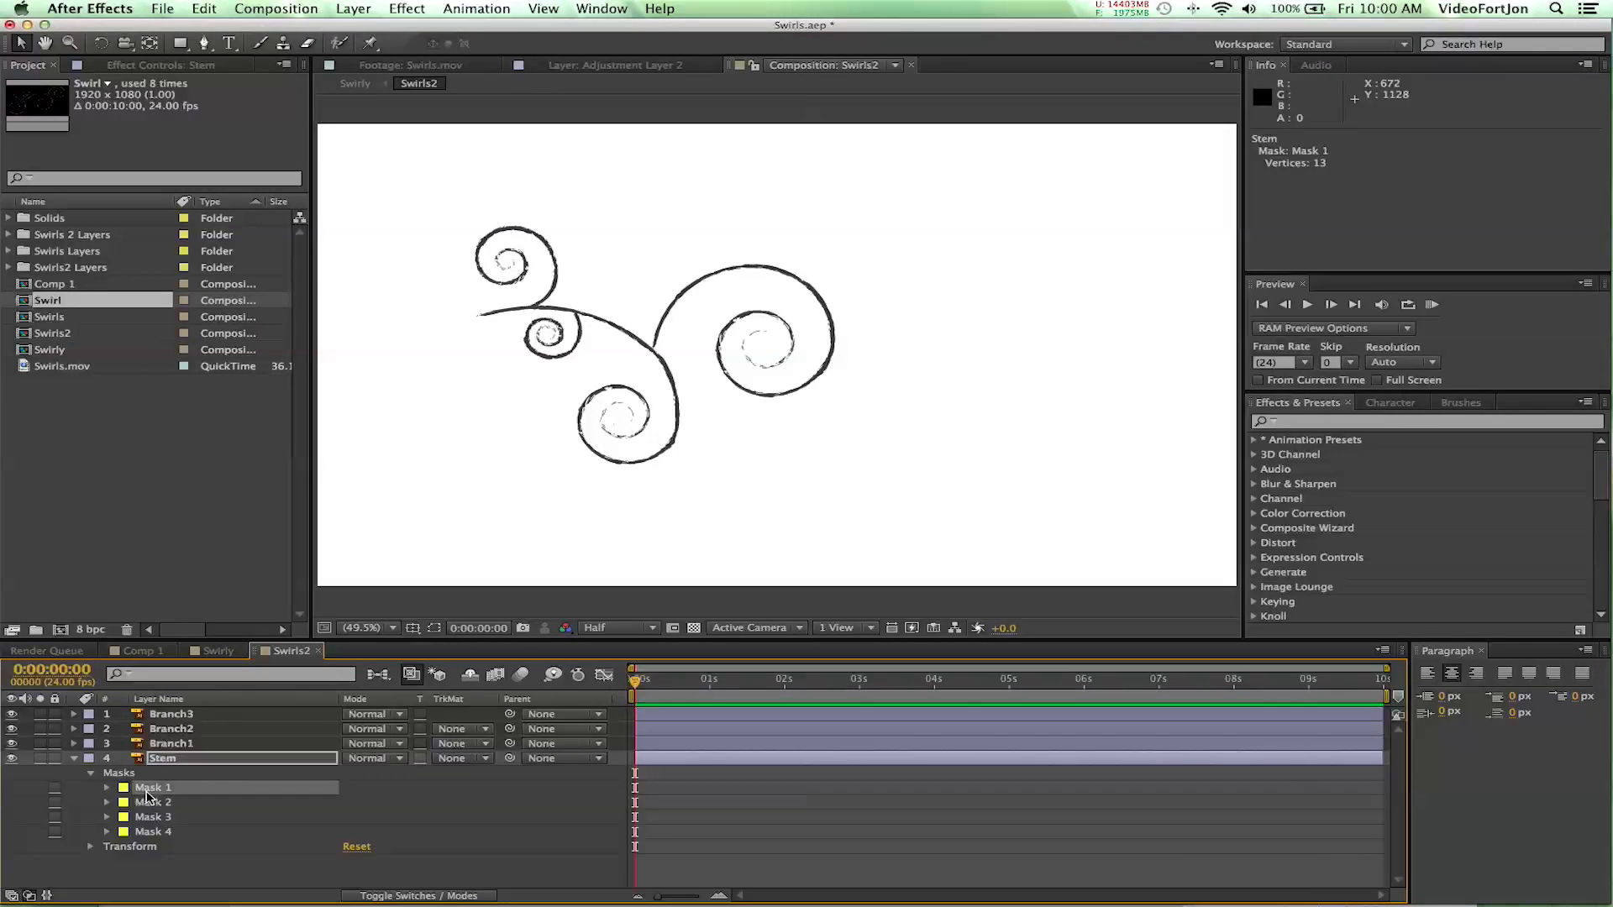
double_click(154, 760)
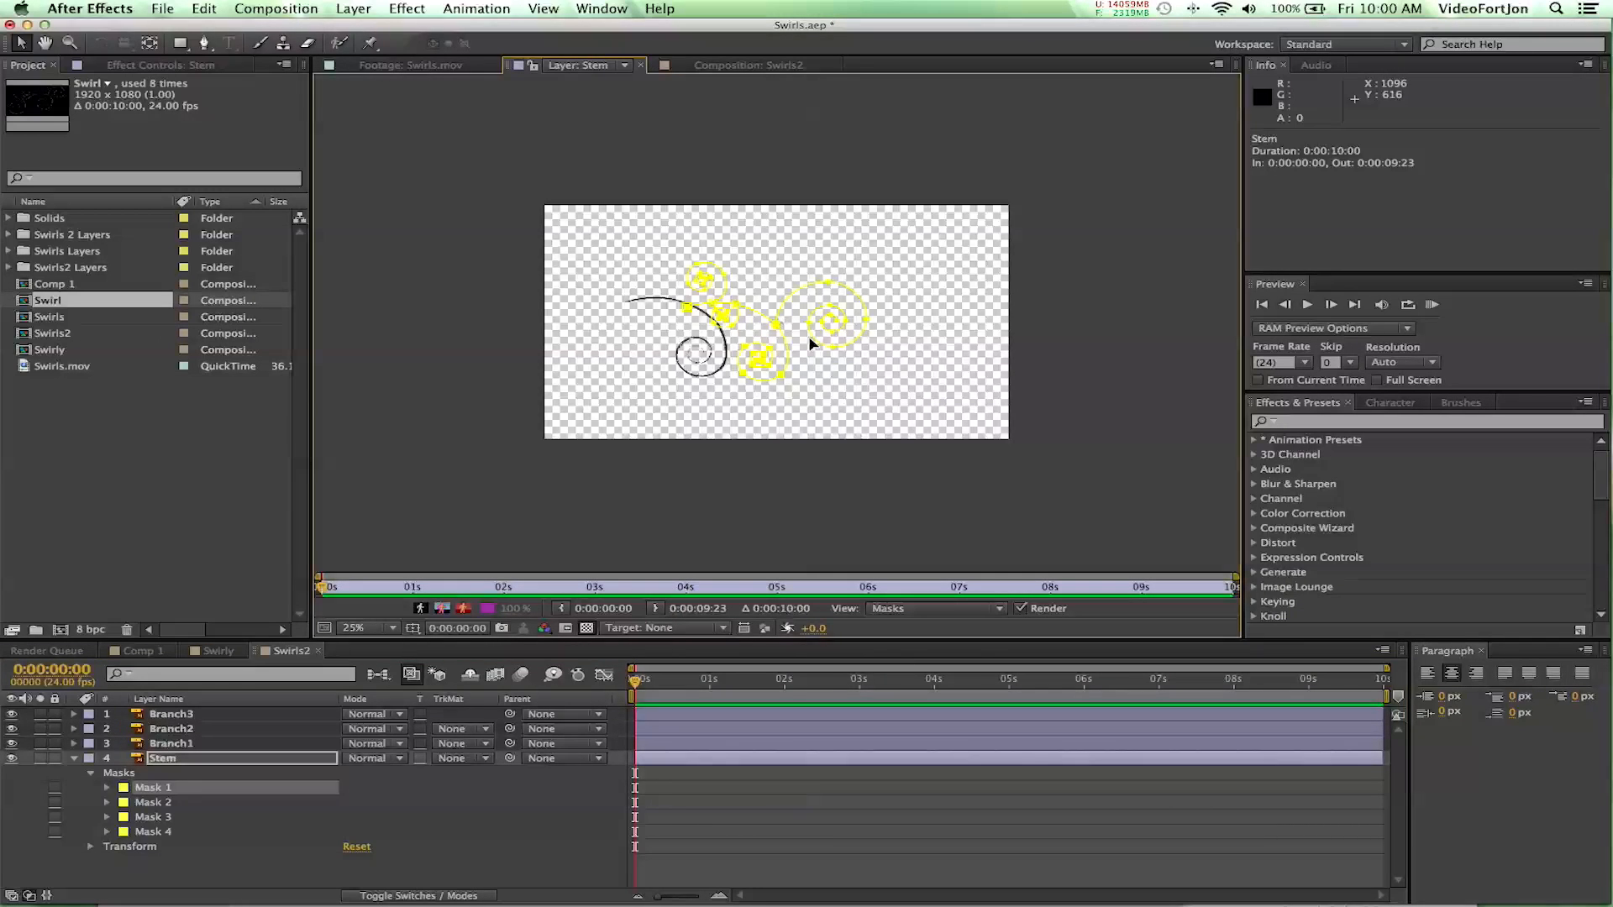
key("period")
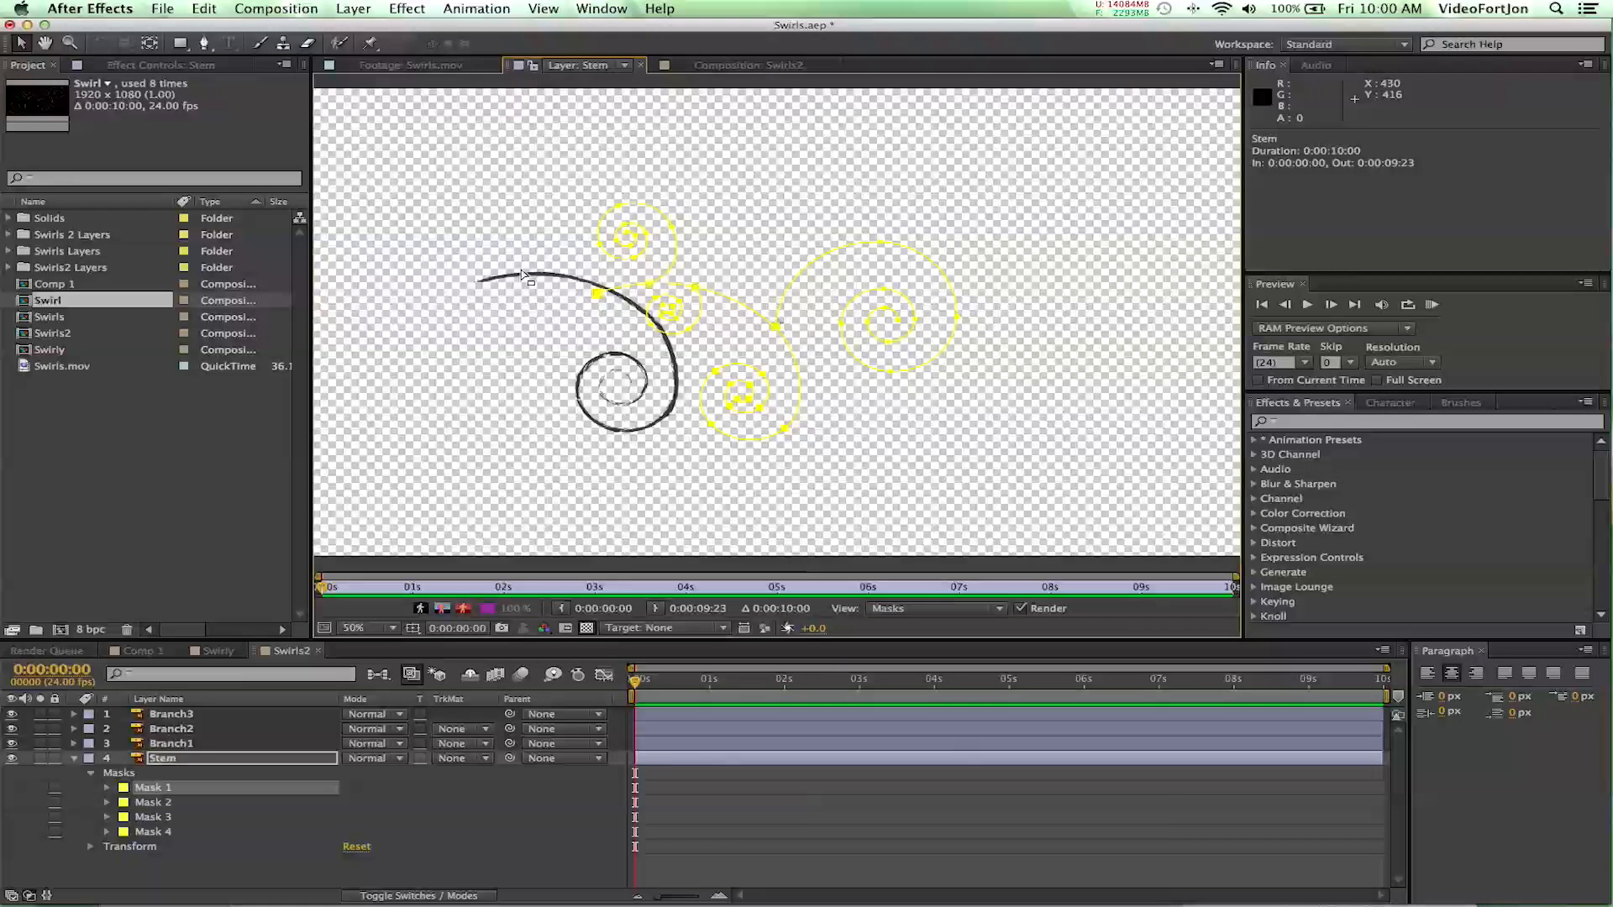
- Select Mask 1 through Mask 4 and move them together onto the stem artwork in the Layer viewer
left_click_drag(766, 323, 640, 310)
key("super+z")
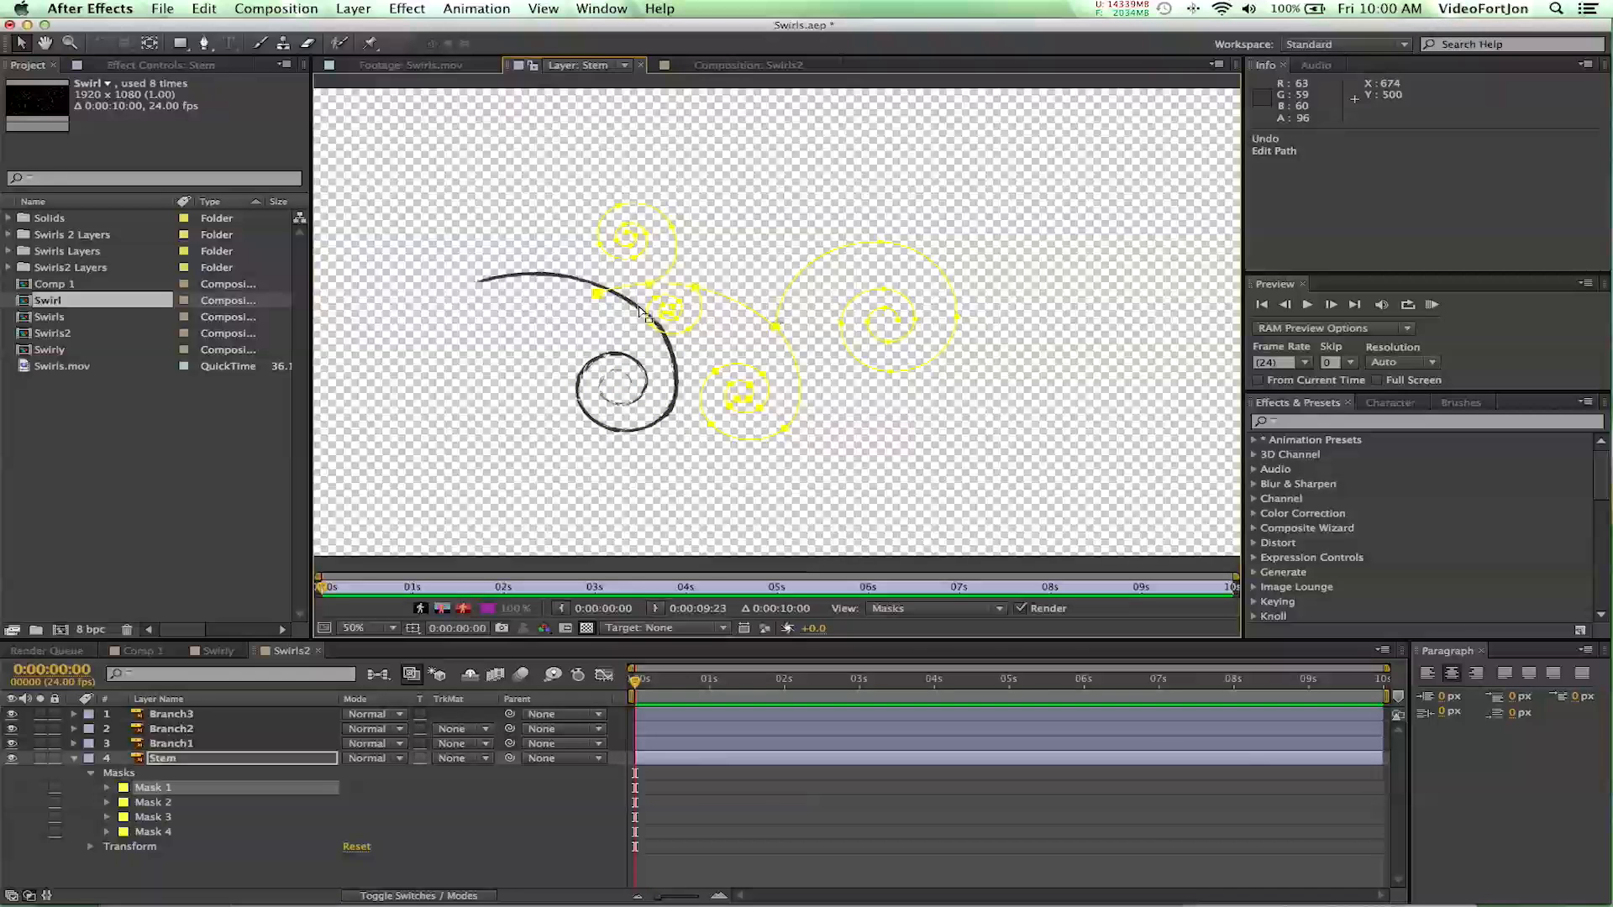
left_click(157, 837)
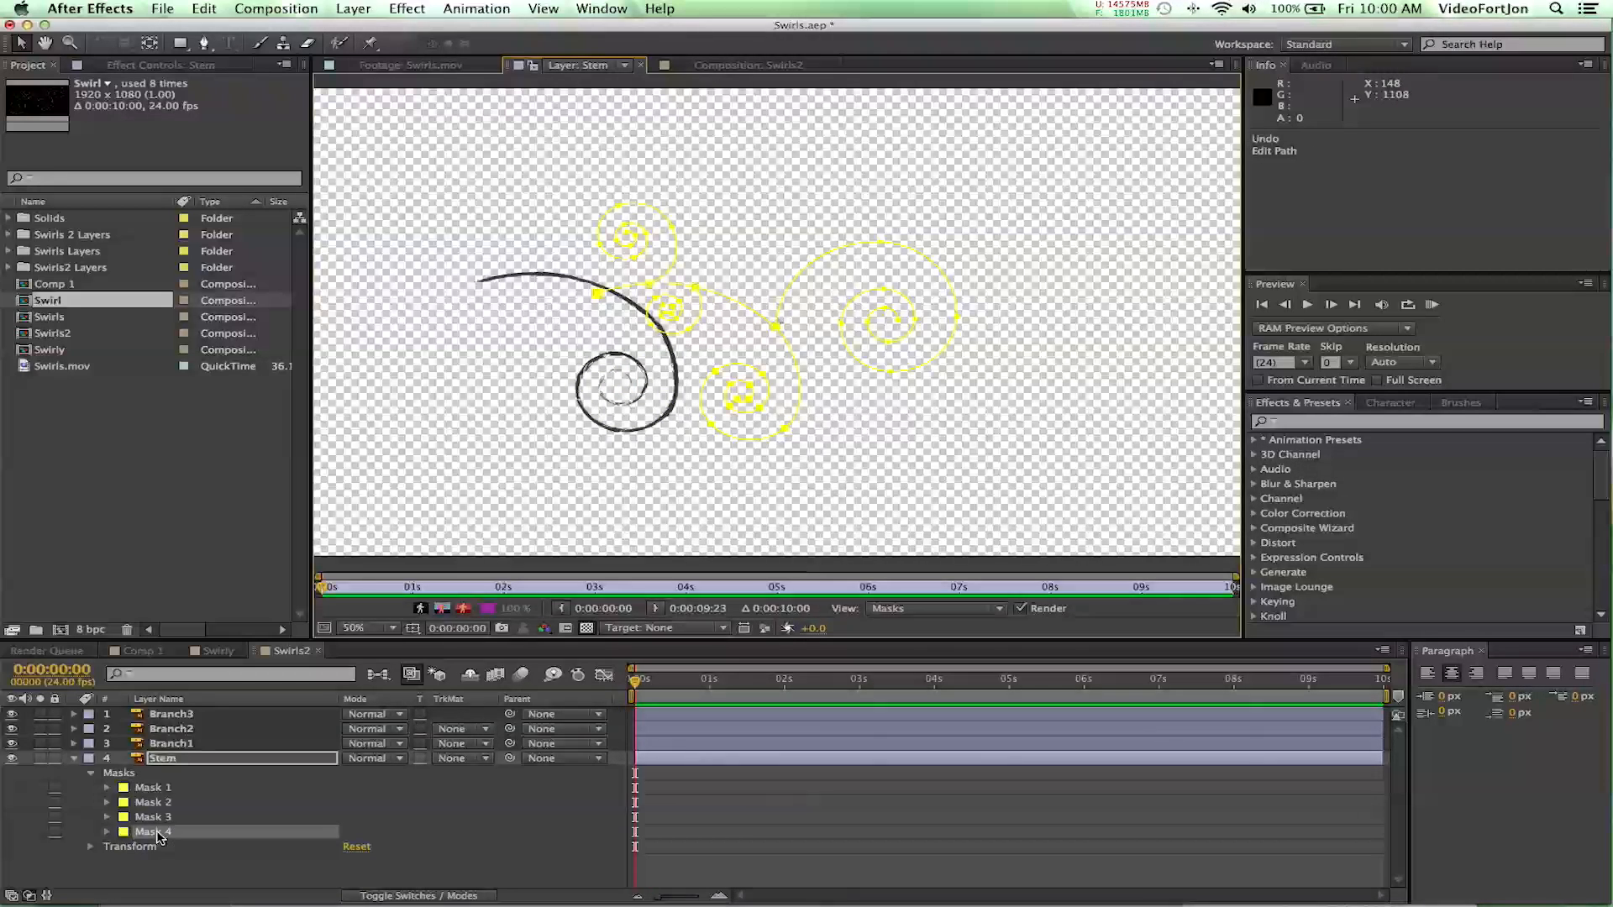
left_click(156, 793, "shift")
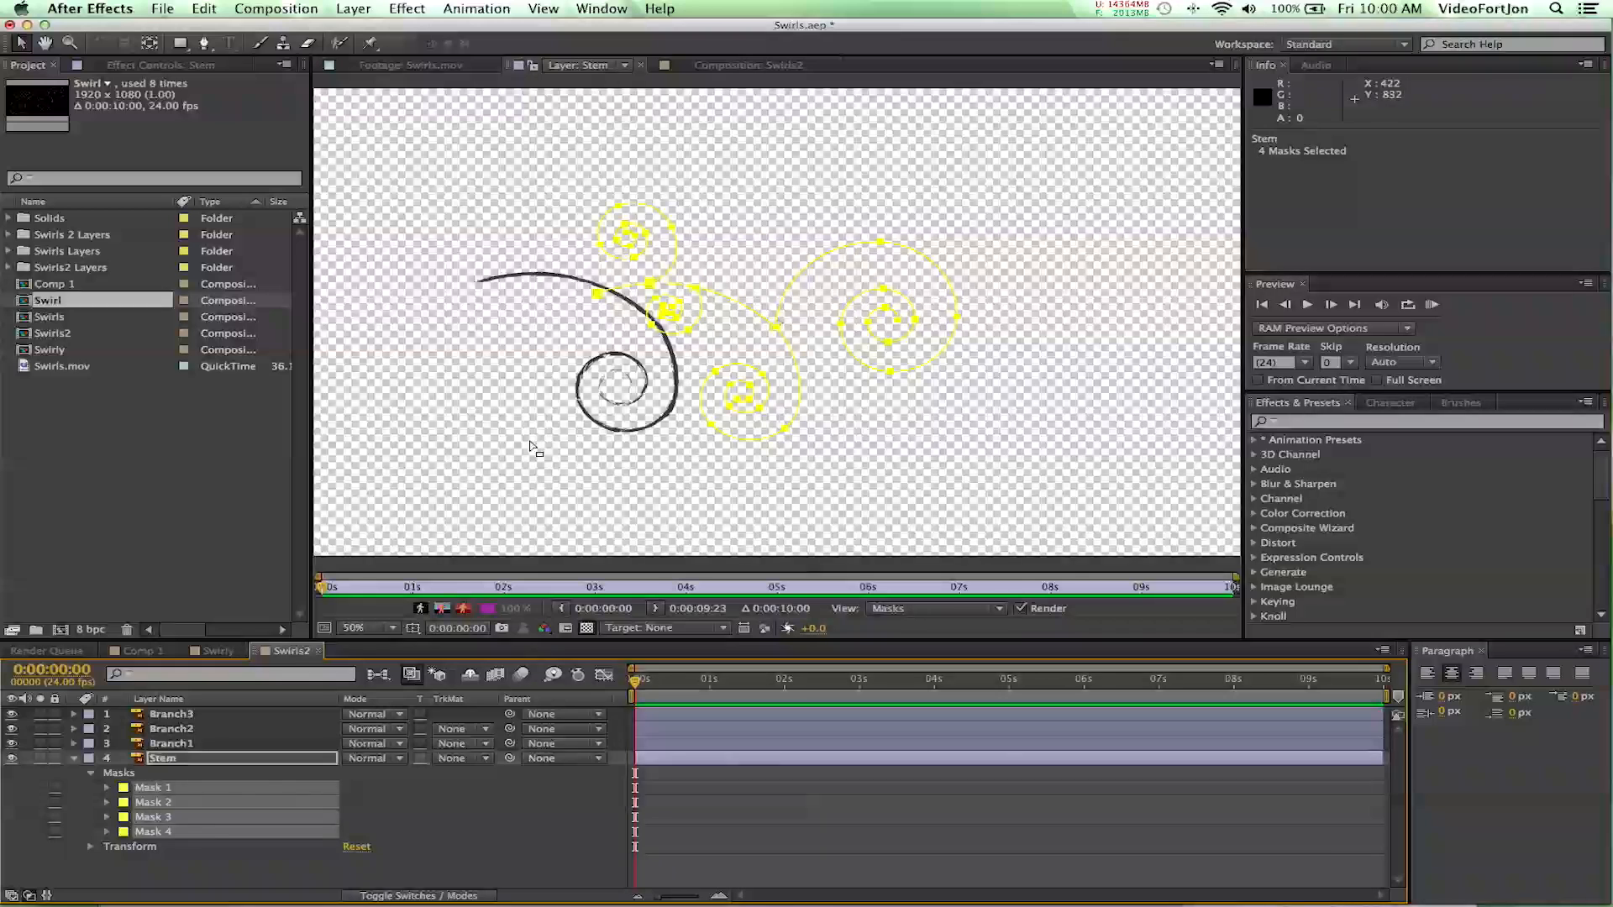
left_click_drag(775, 330, 651, 318)
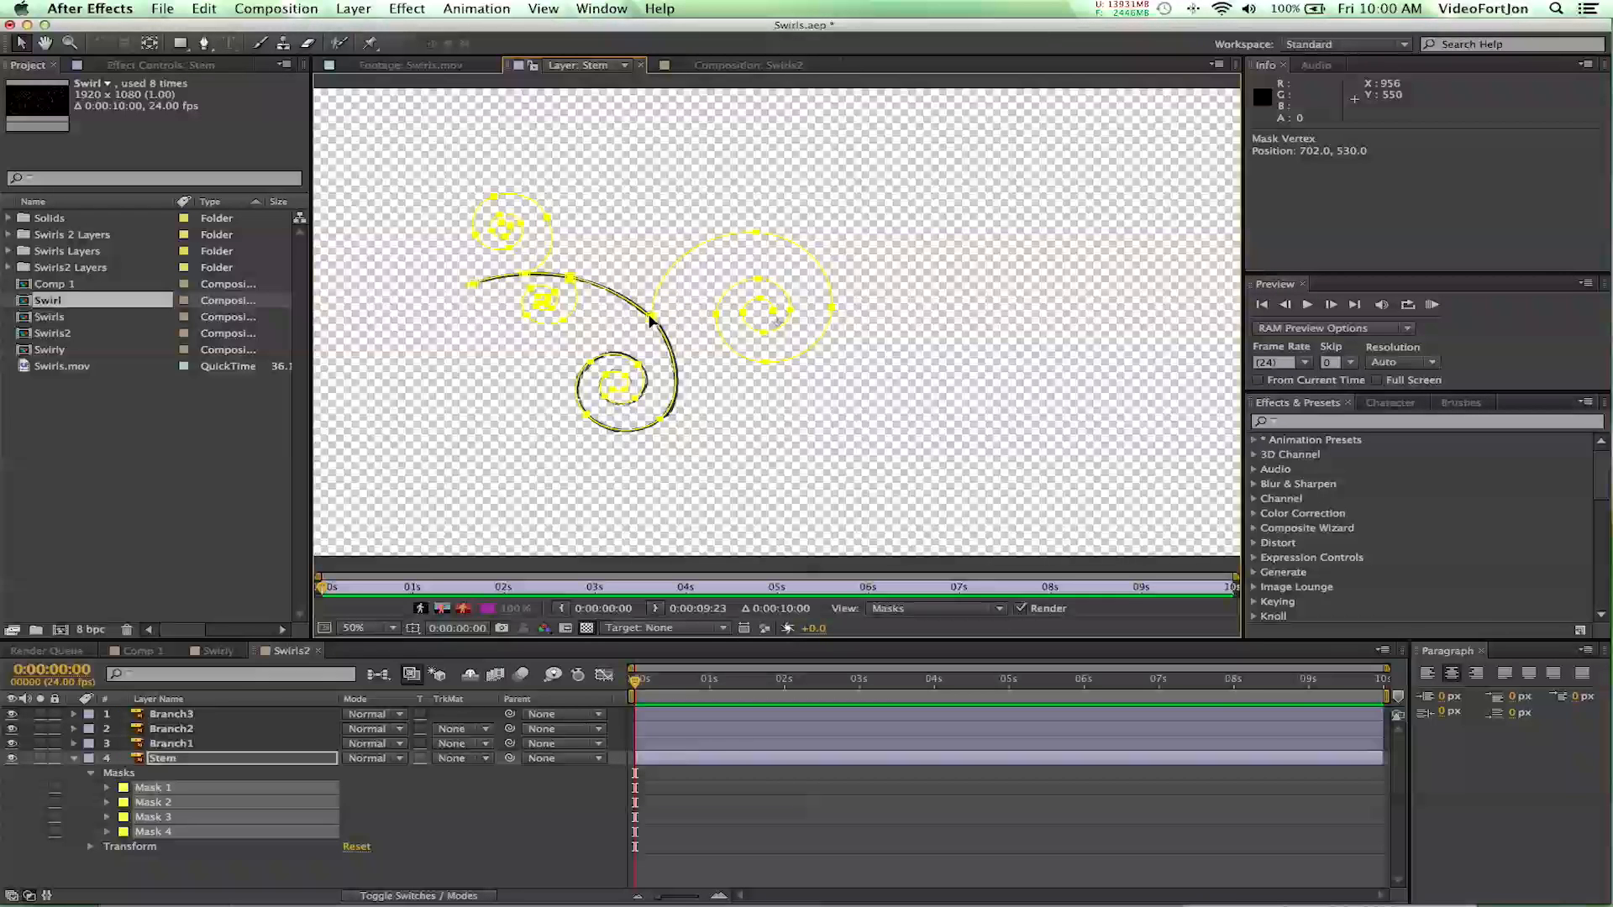
- Nudge the four selected masks in small increments so the main path follows the centre of the stem's stroke
key("period")
key("period")
key("period")
key("period")
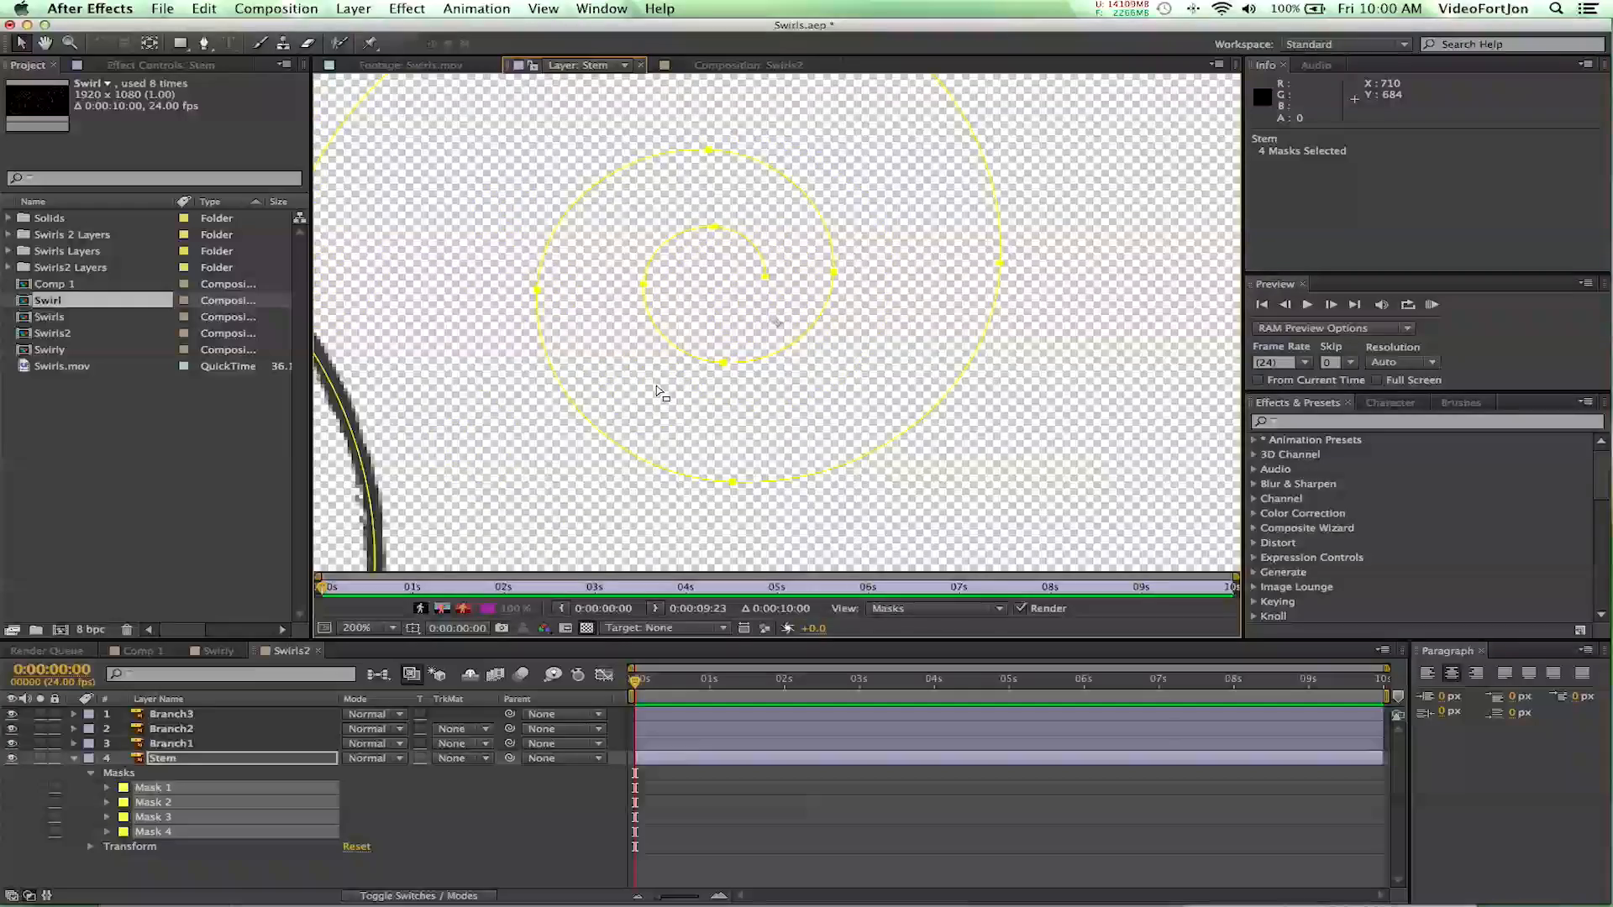
key("space")
left_click_drag(468, 403, 857, 241)
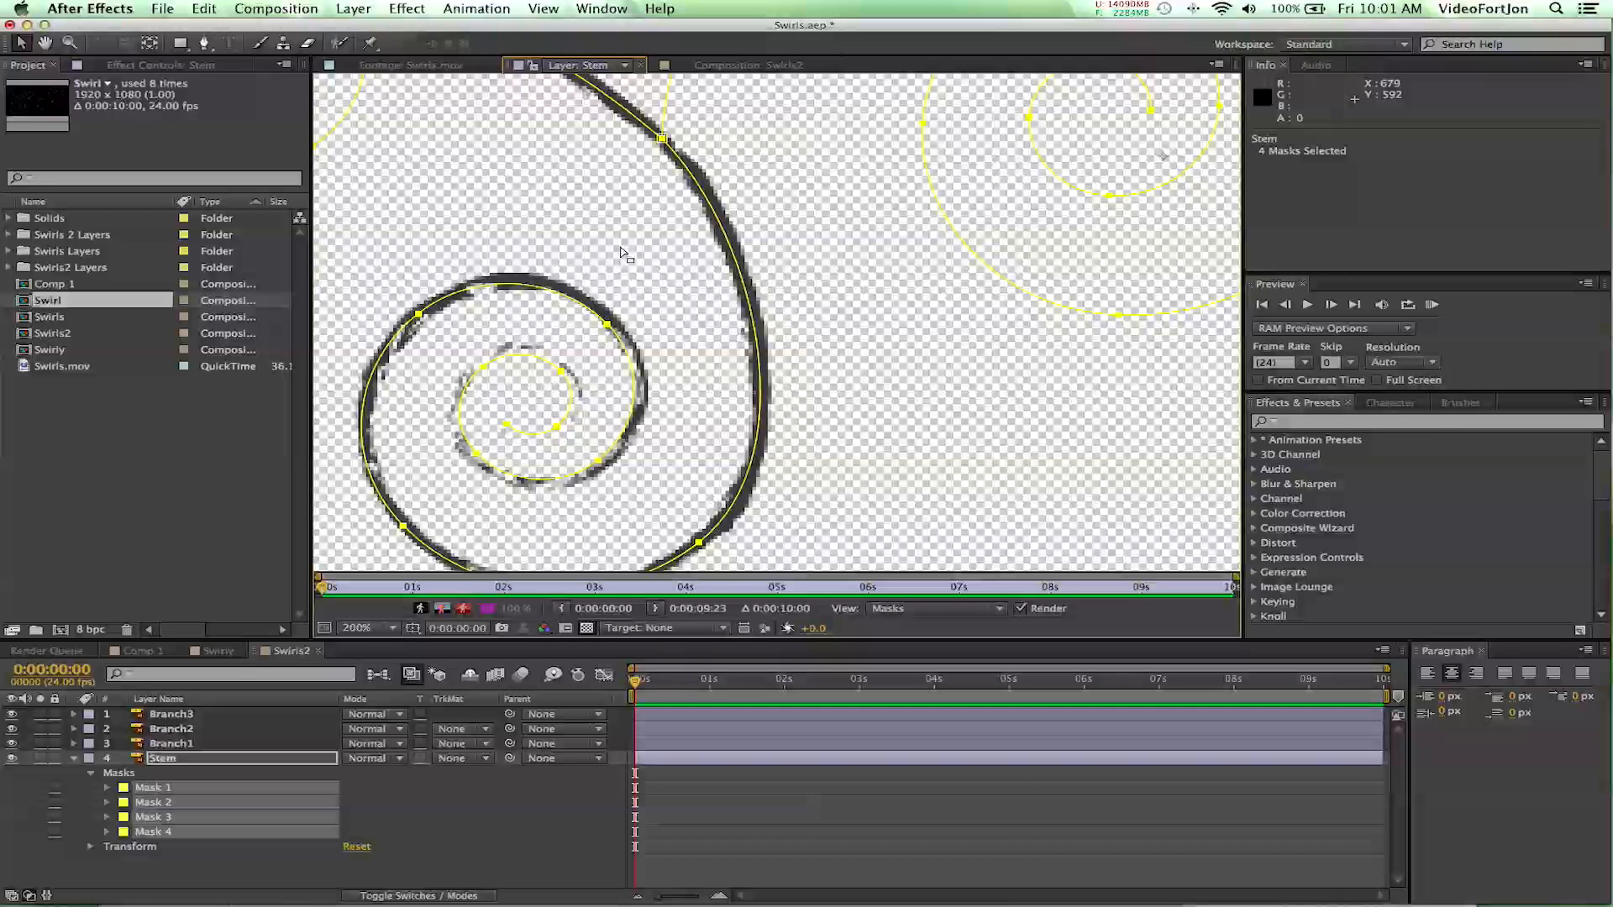
key("Right")
key("Right")
key("Right")
key("Right")
key("Up")
key("Right")
key("Right")
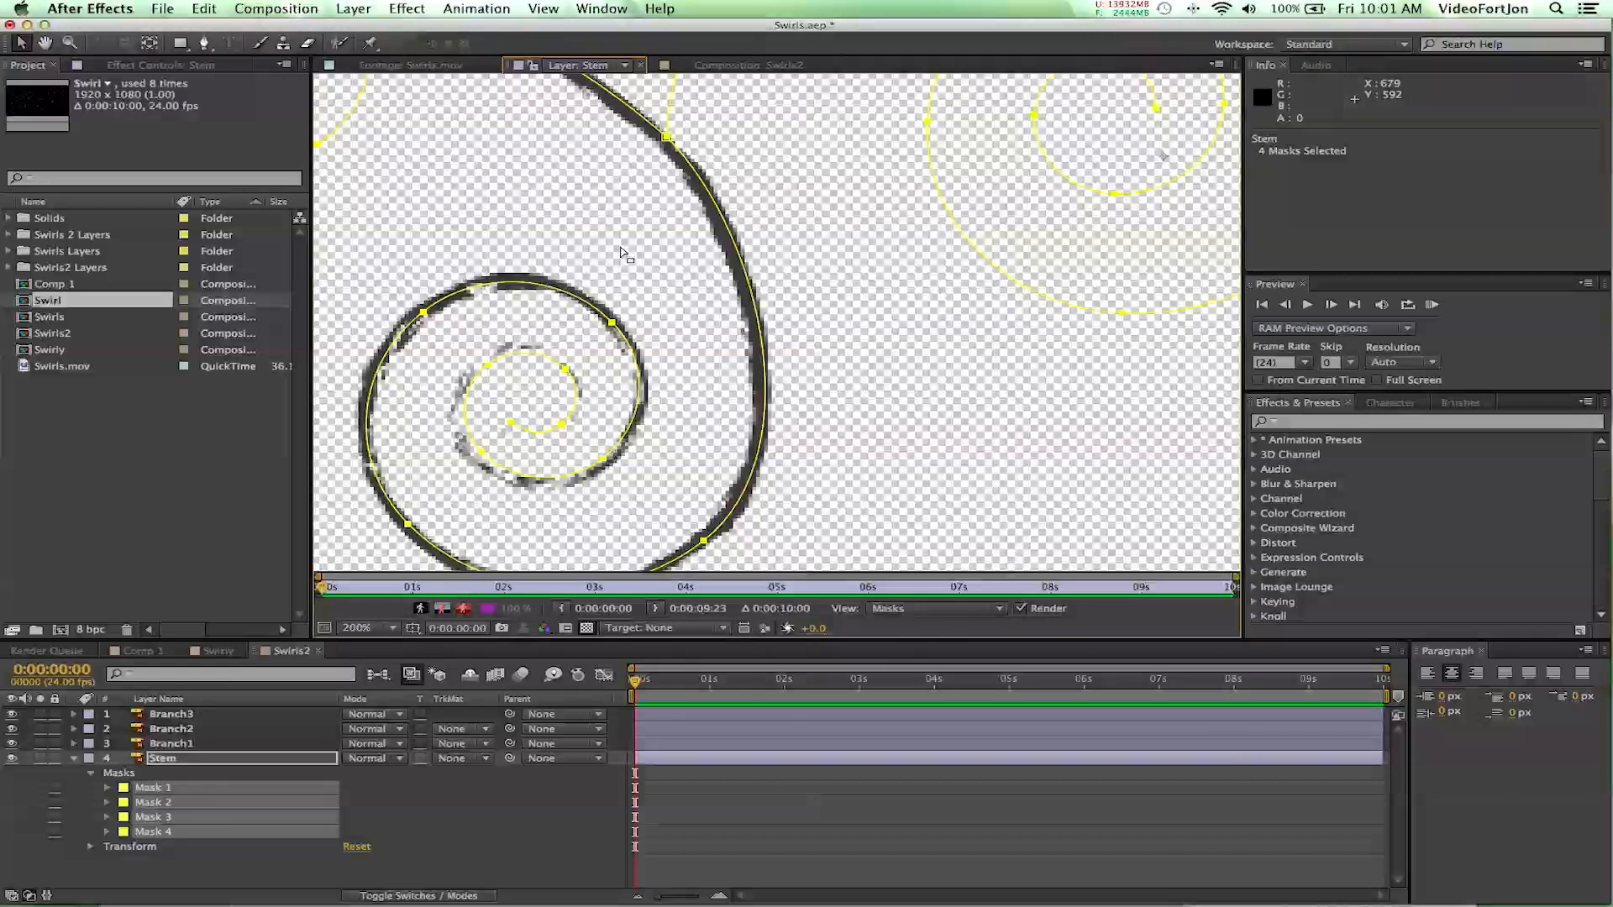
key("Left")
key("Left")
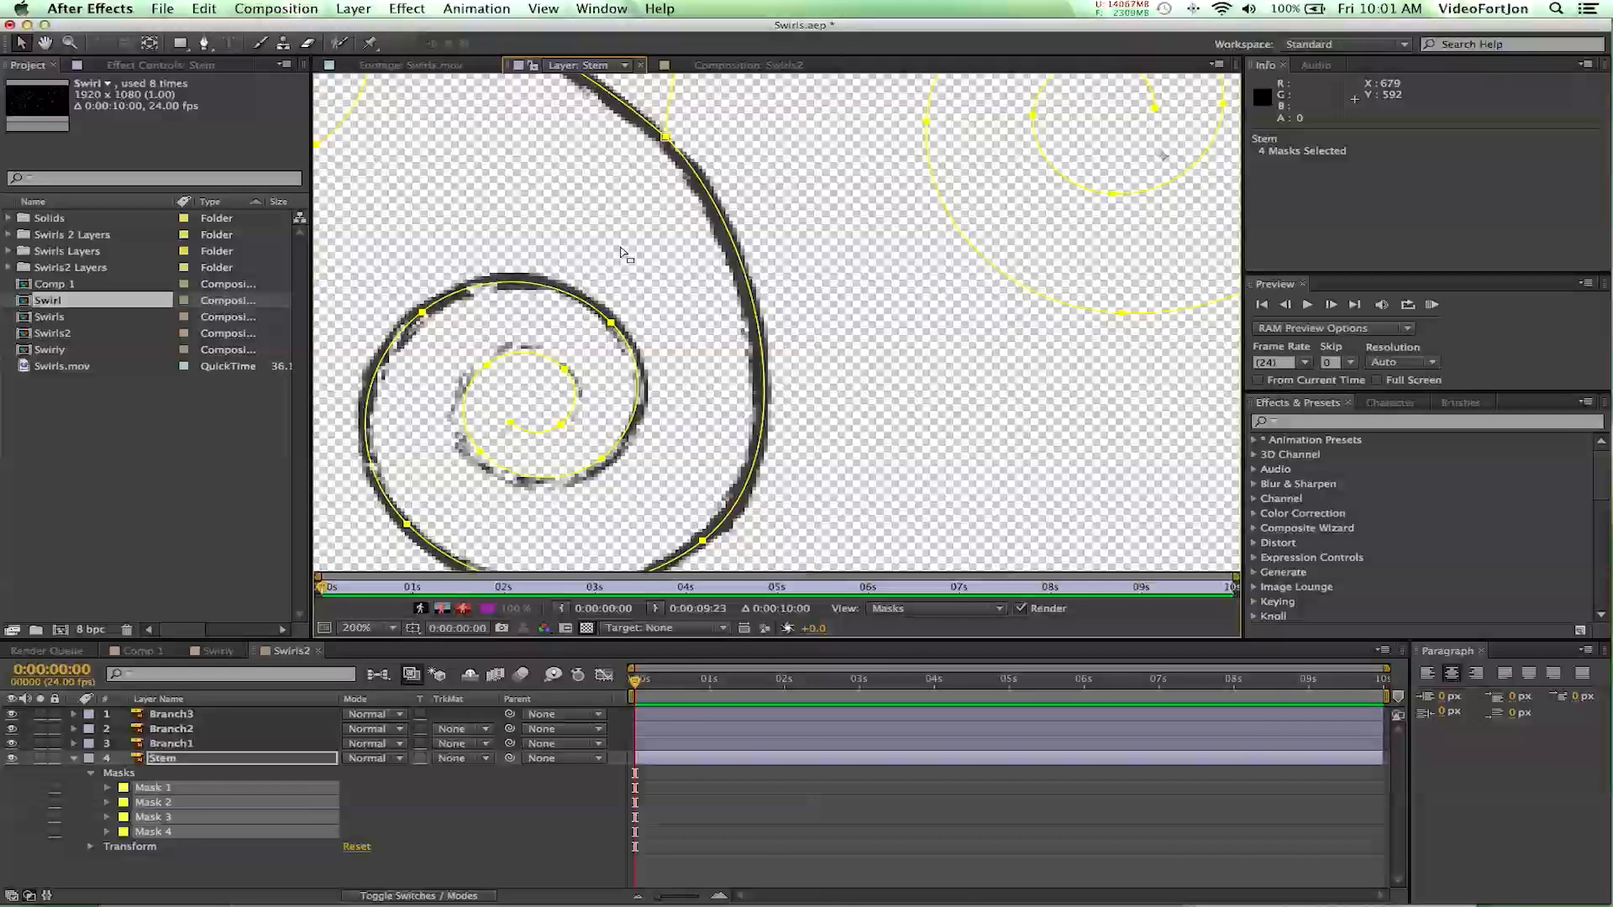
key("comma")
key("comma")
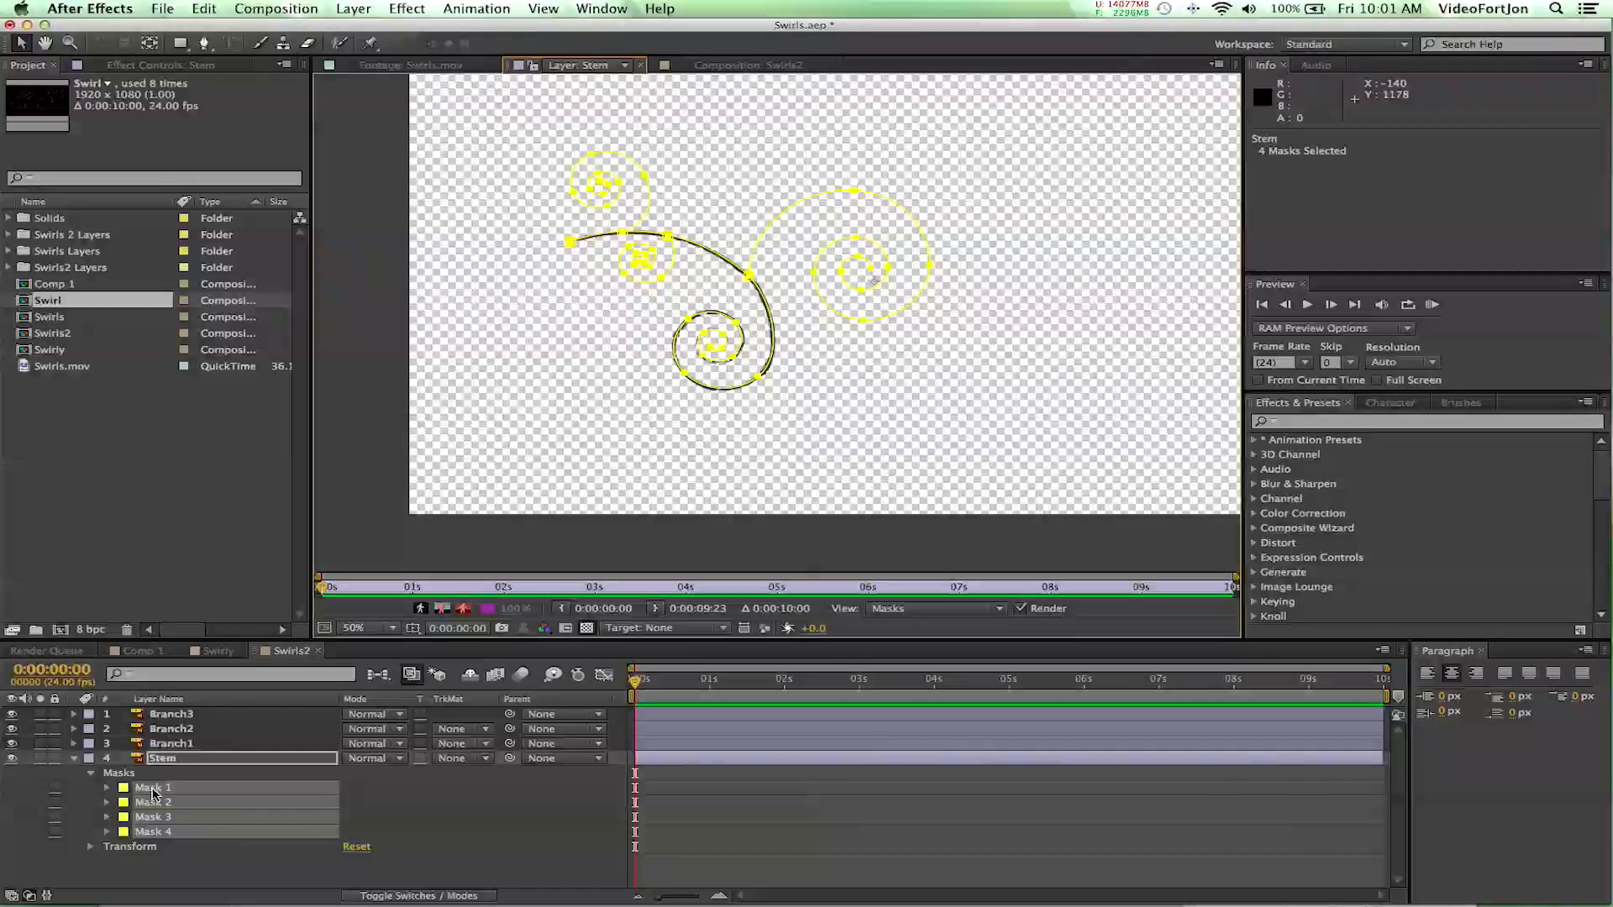
left_click(147, 760)
left_click(165, 804)
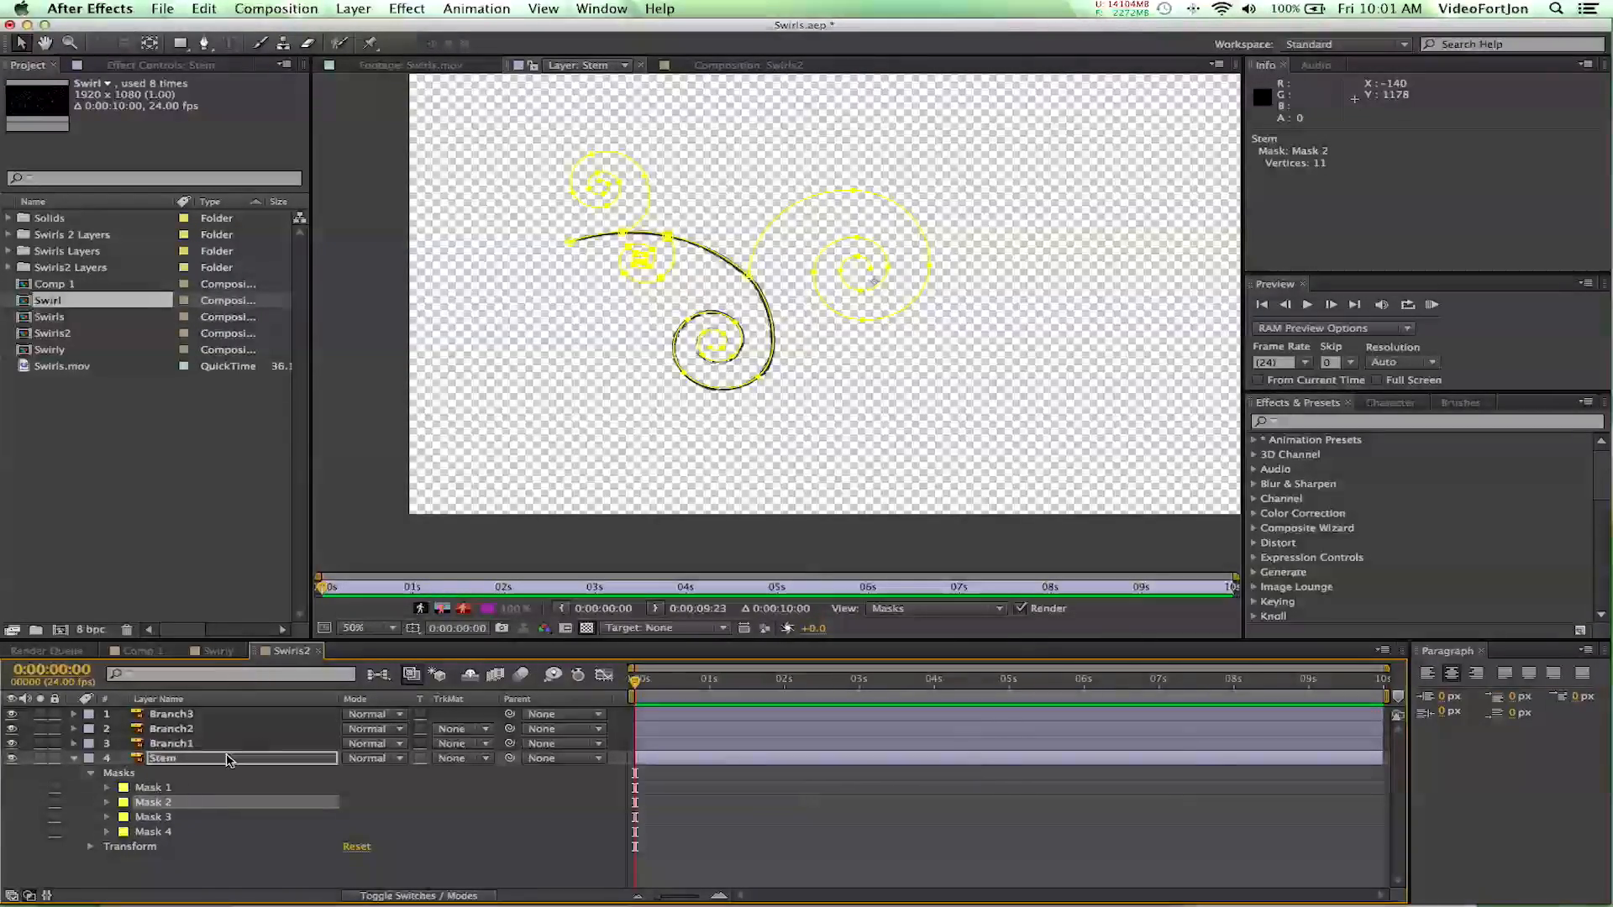
key("Delete")
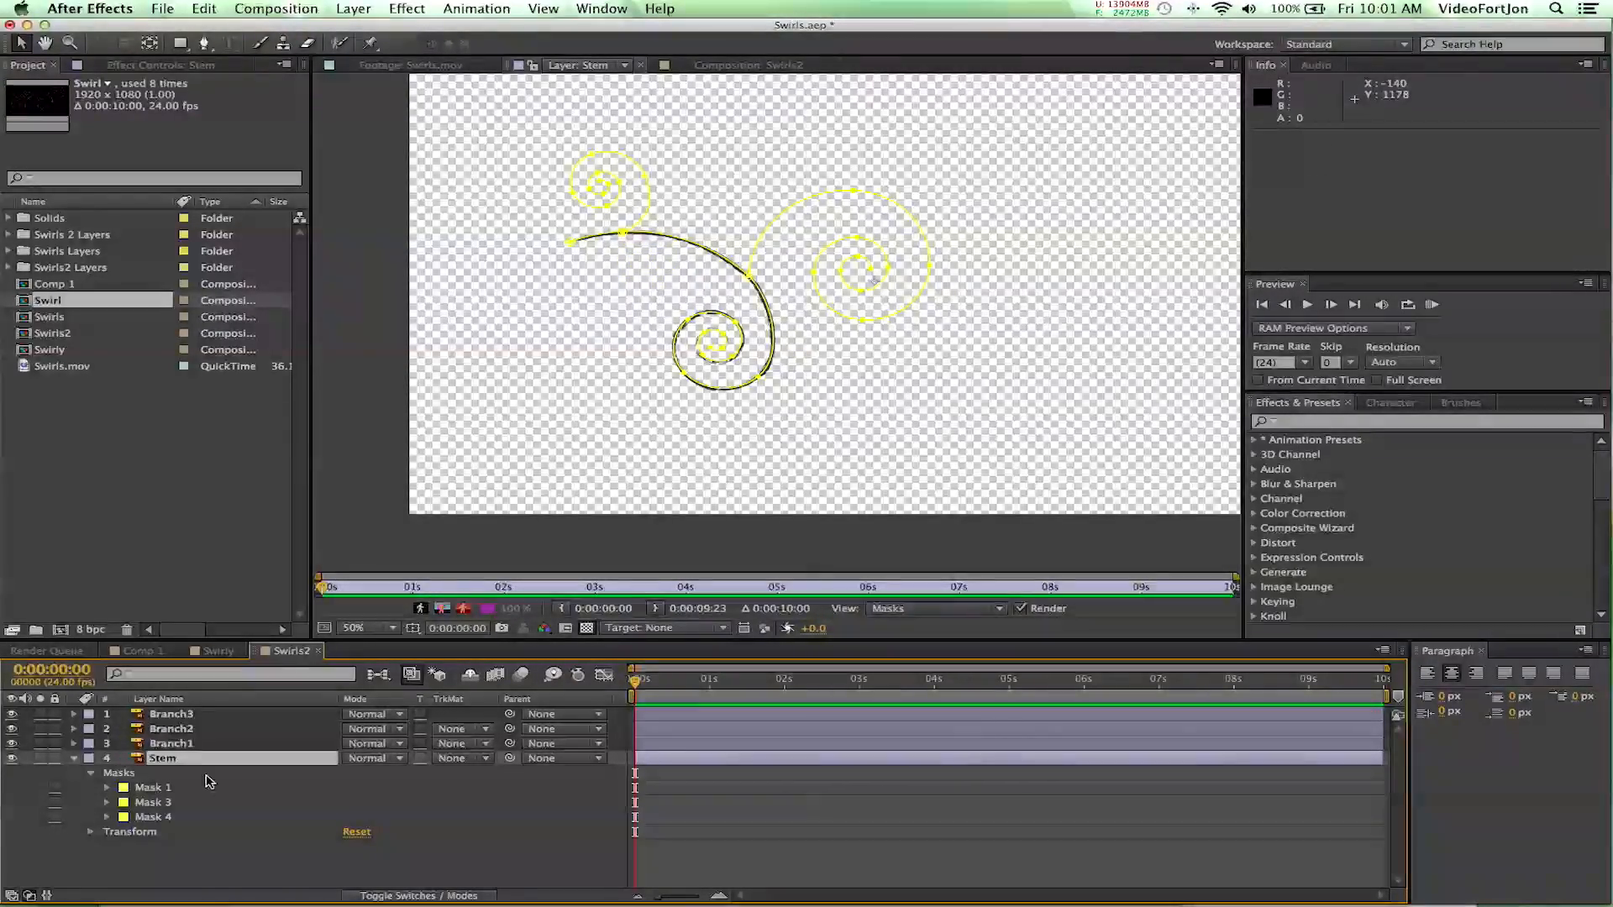
key("super+z")
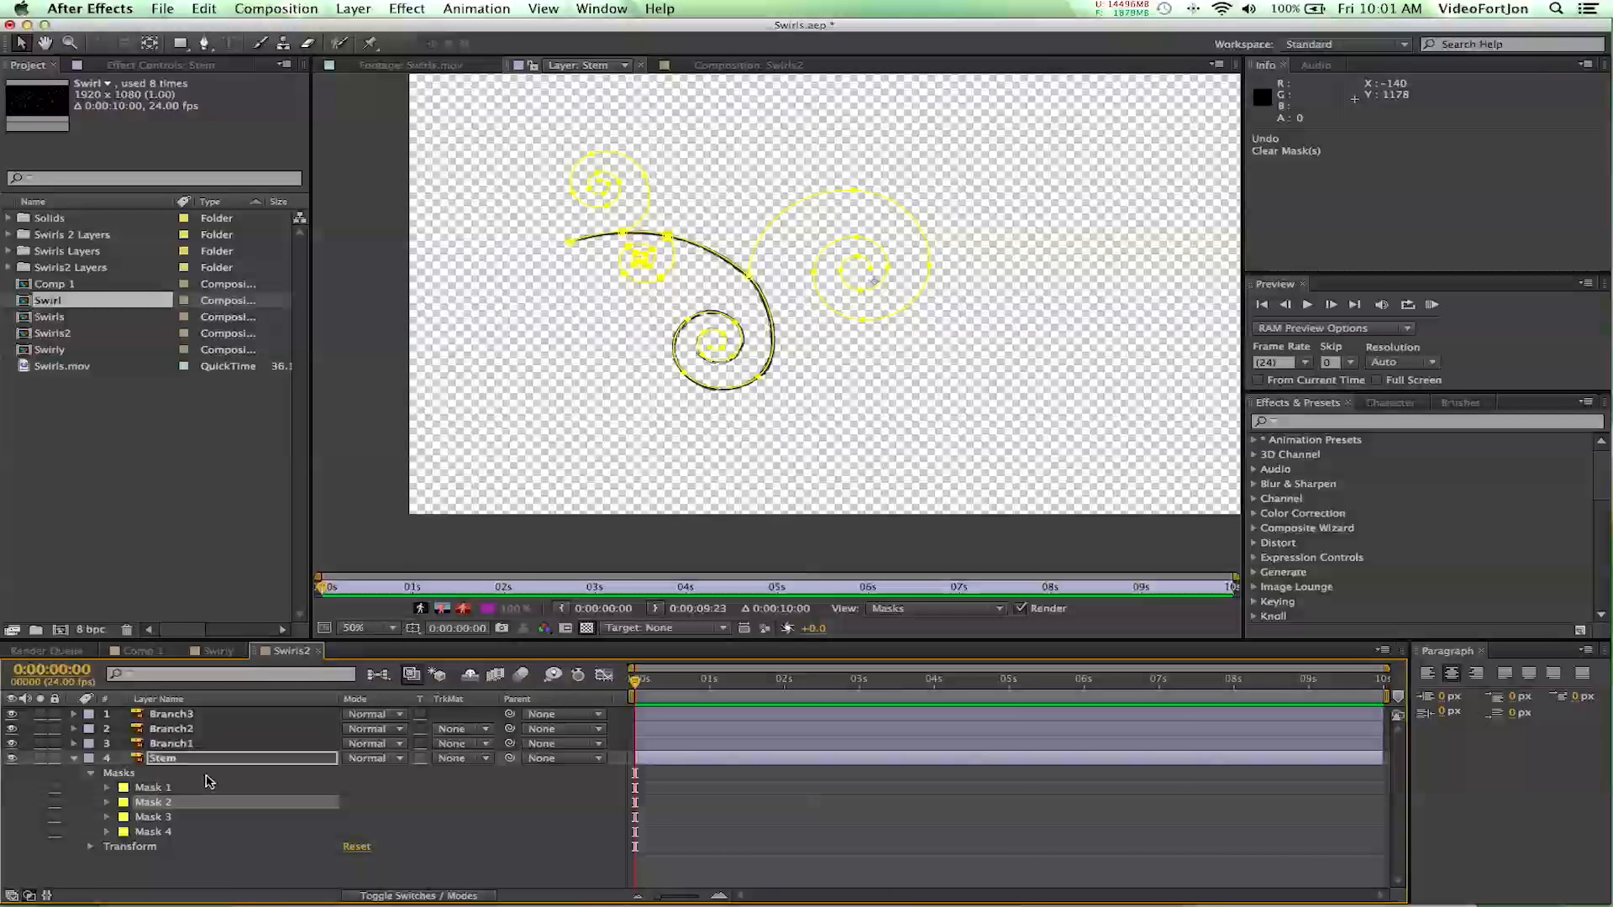
- Rename Mask 2 on the Stem layer, the small lower swirl, as Branch2
left_click(165, 804)
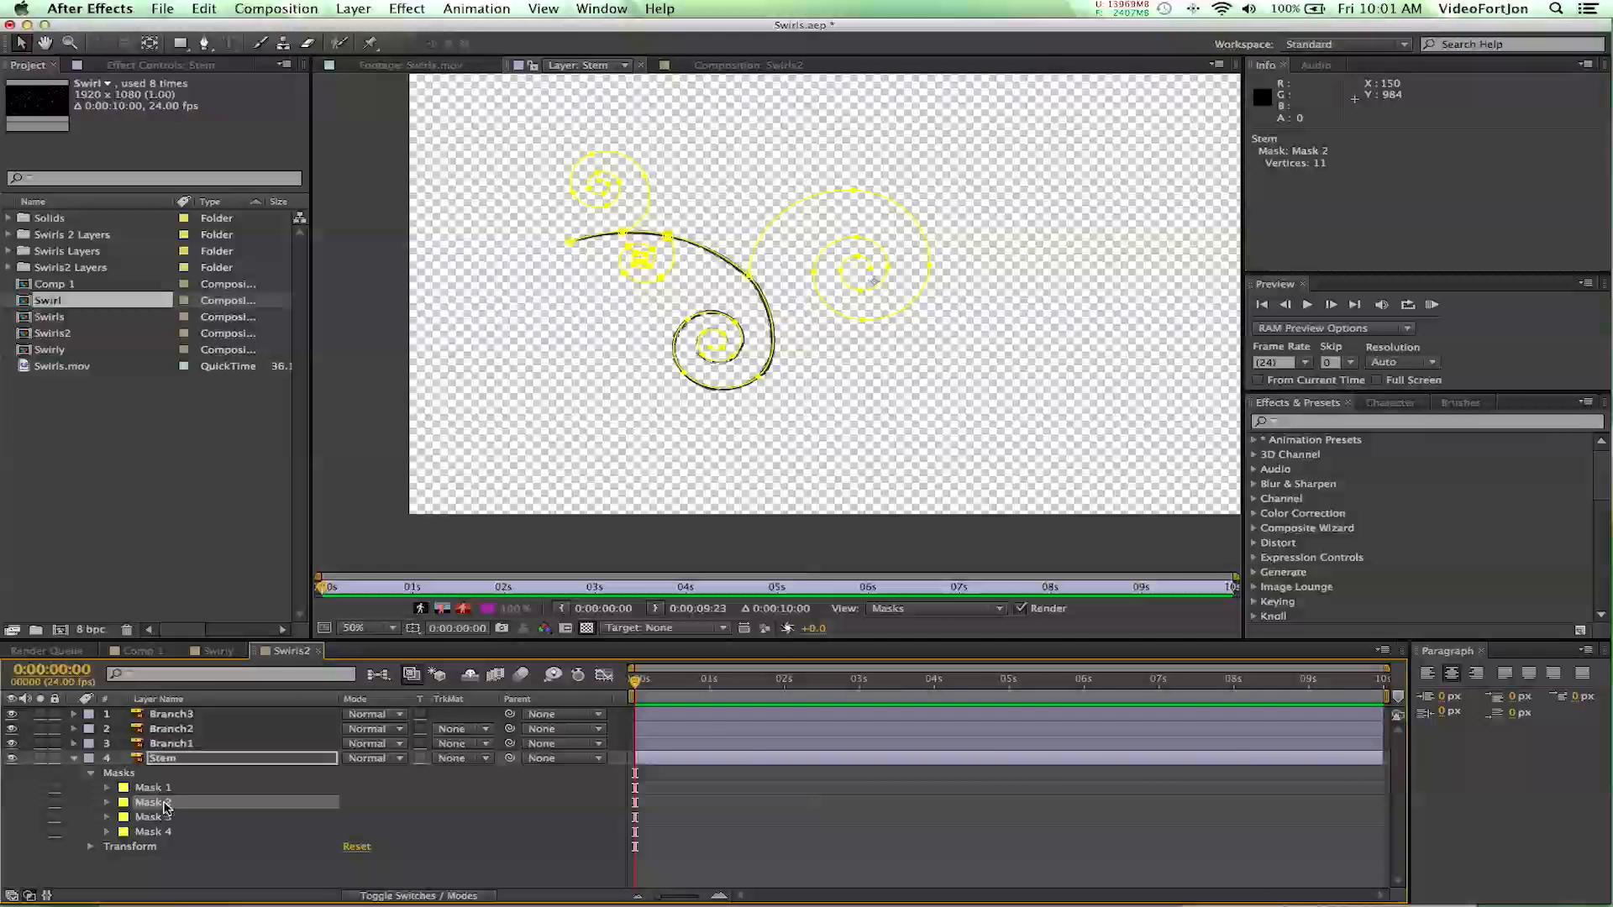
key("Return")
type("Branch")
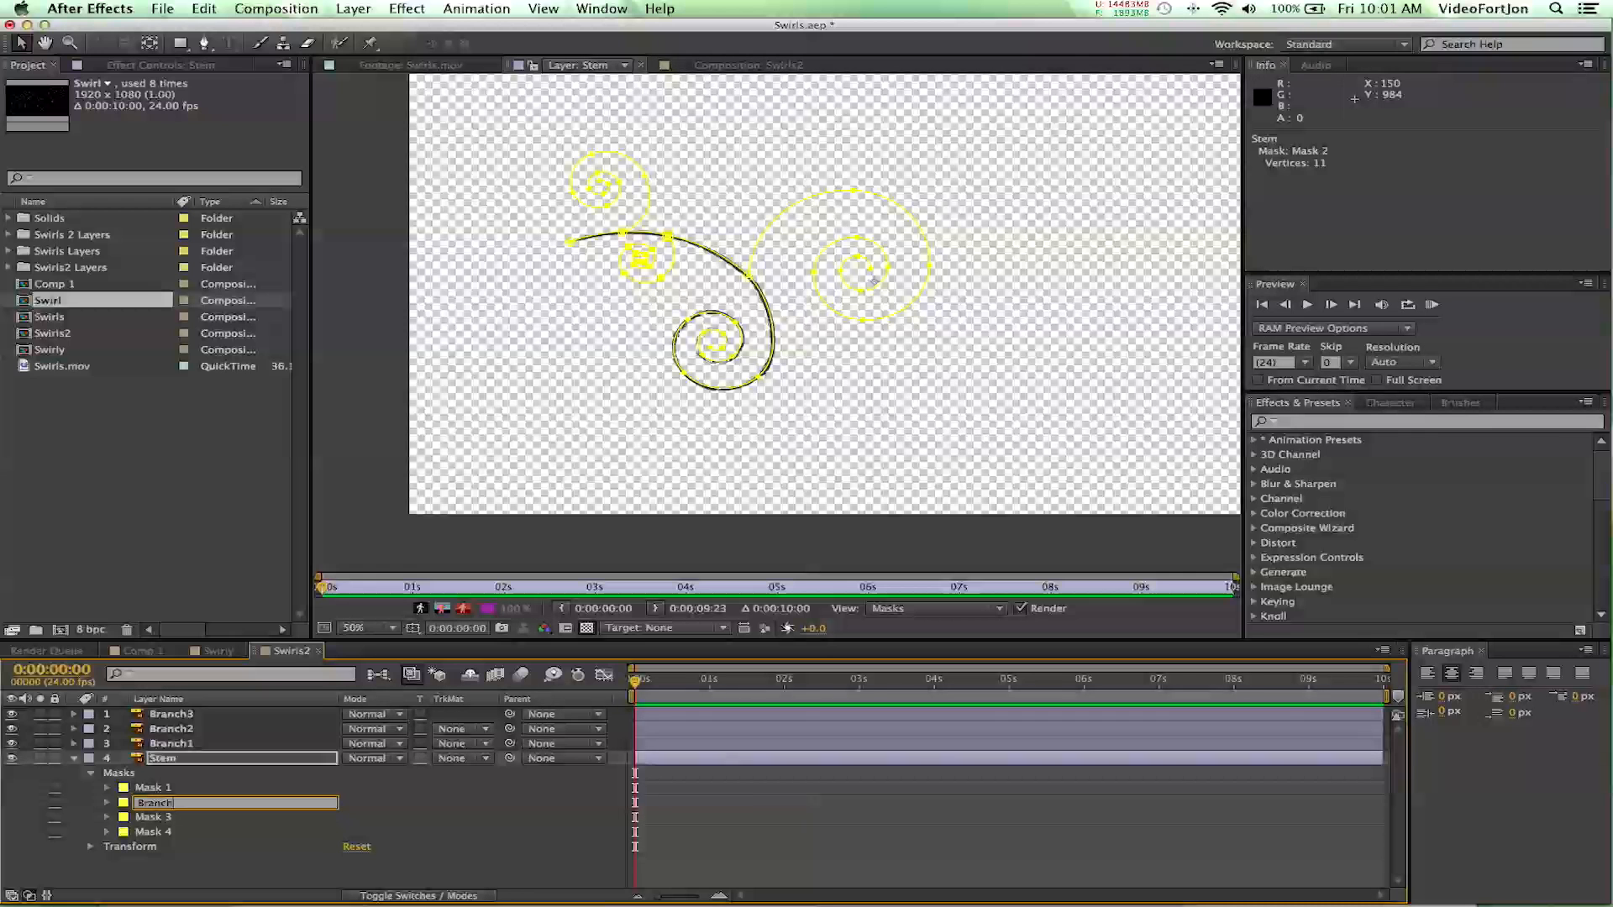
type("2")
key("Return")
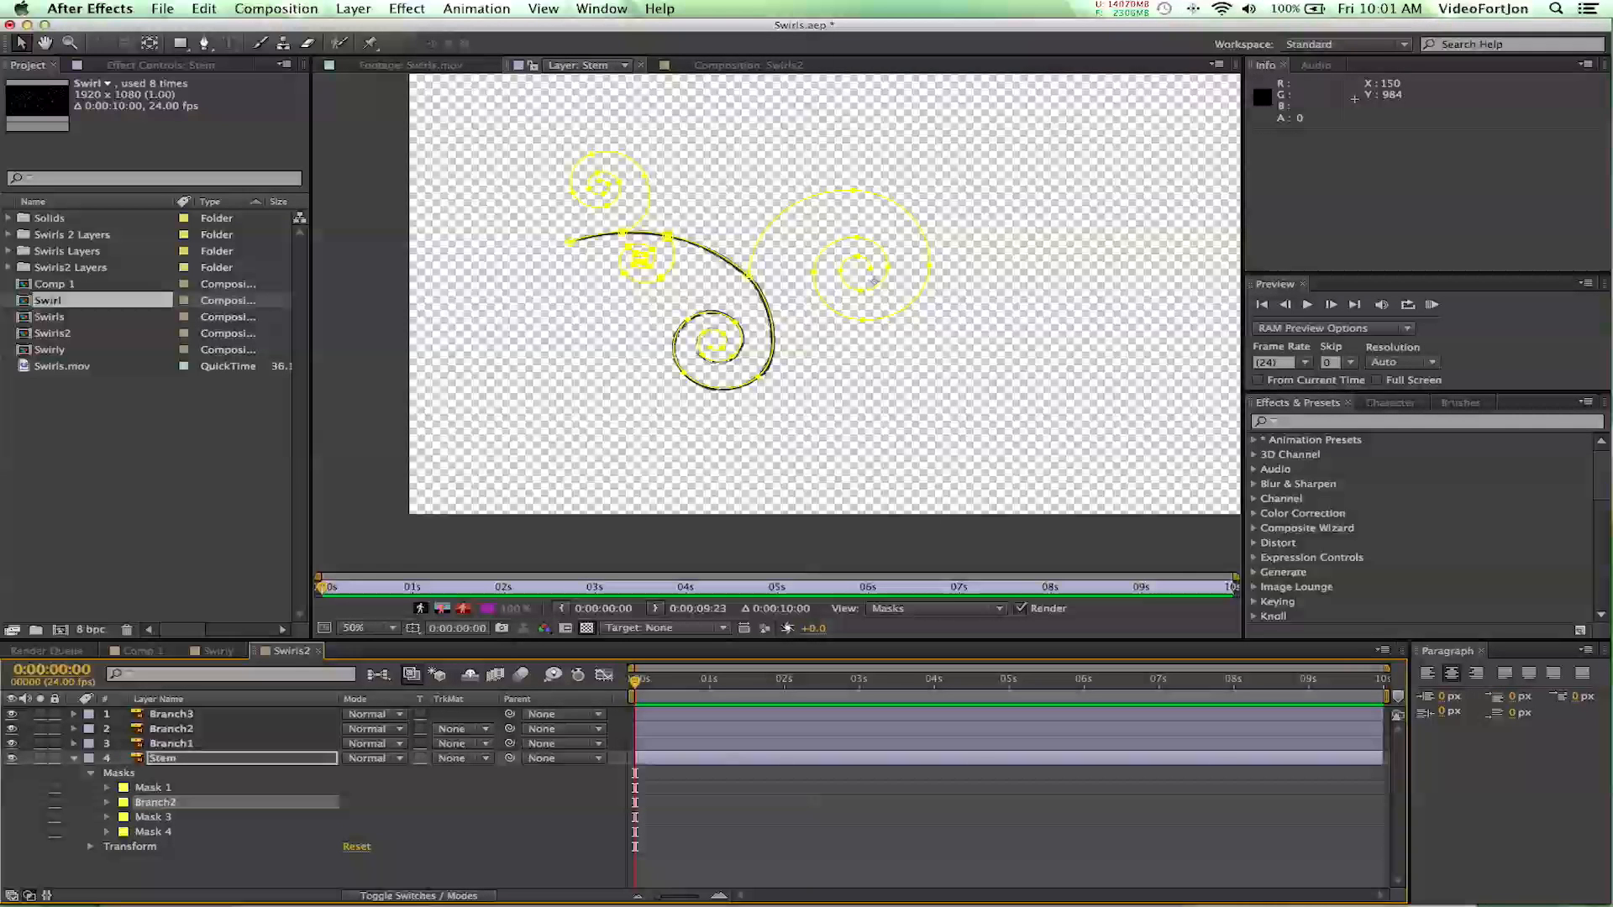
left_click(165, 865)
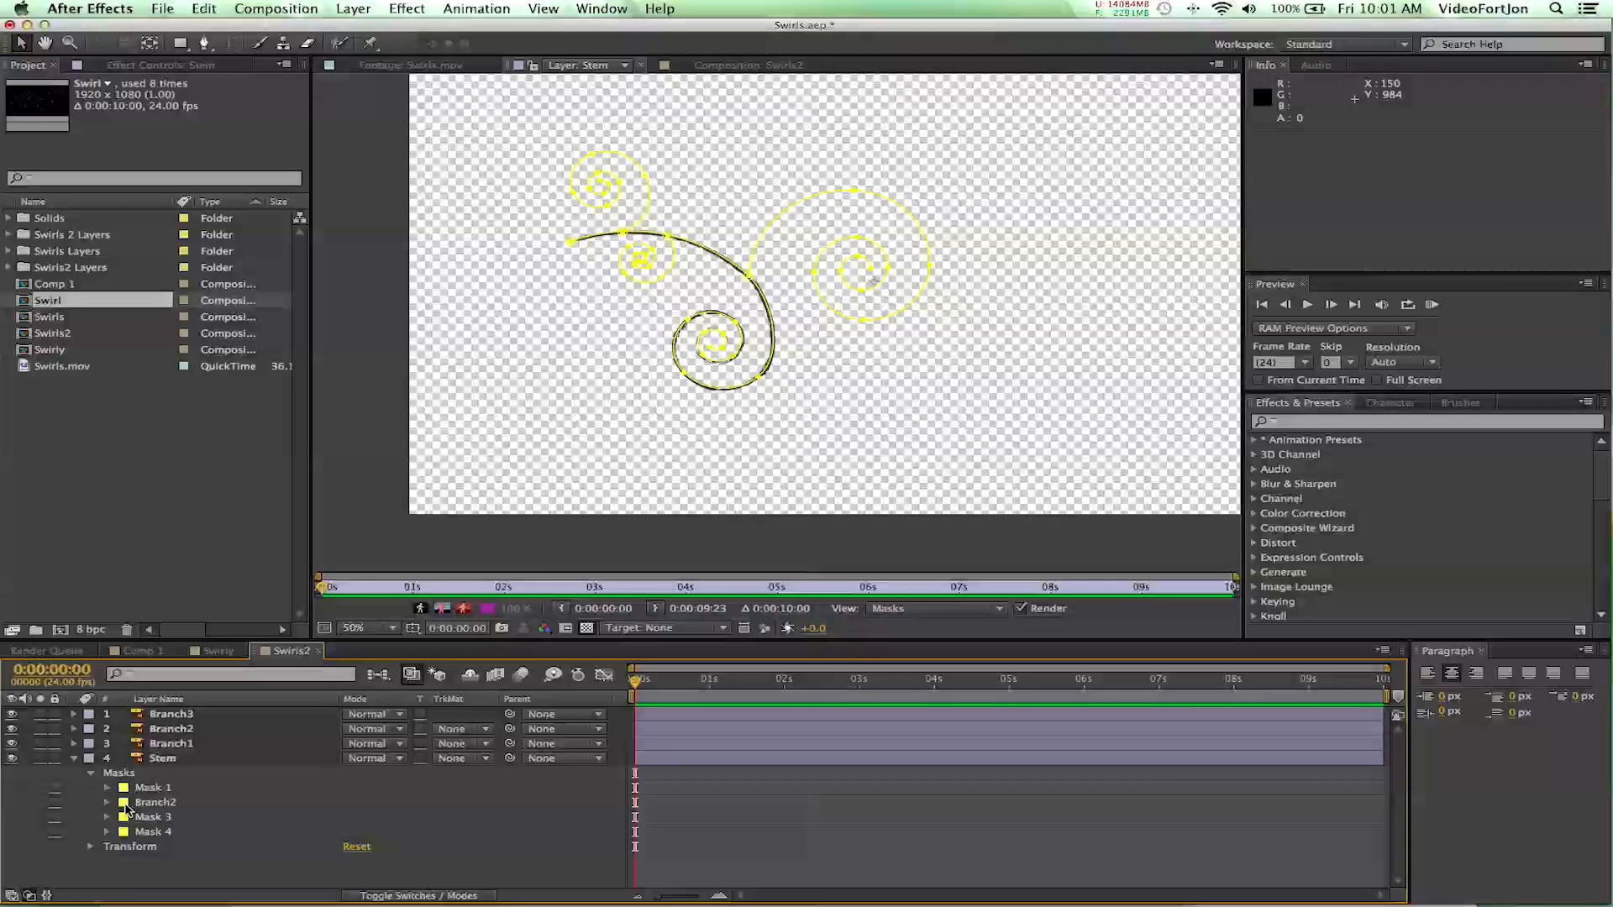
left_click(123, 802)
left_click(464, 507)
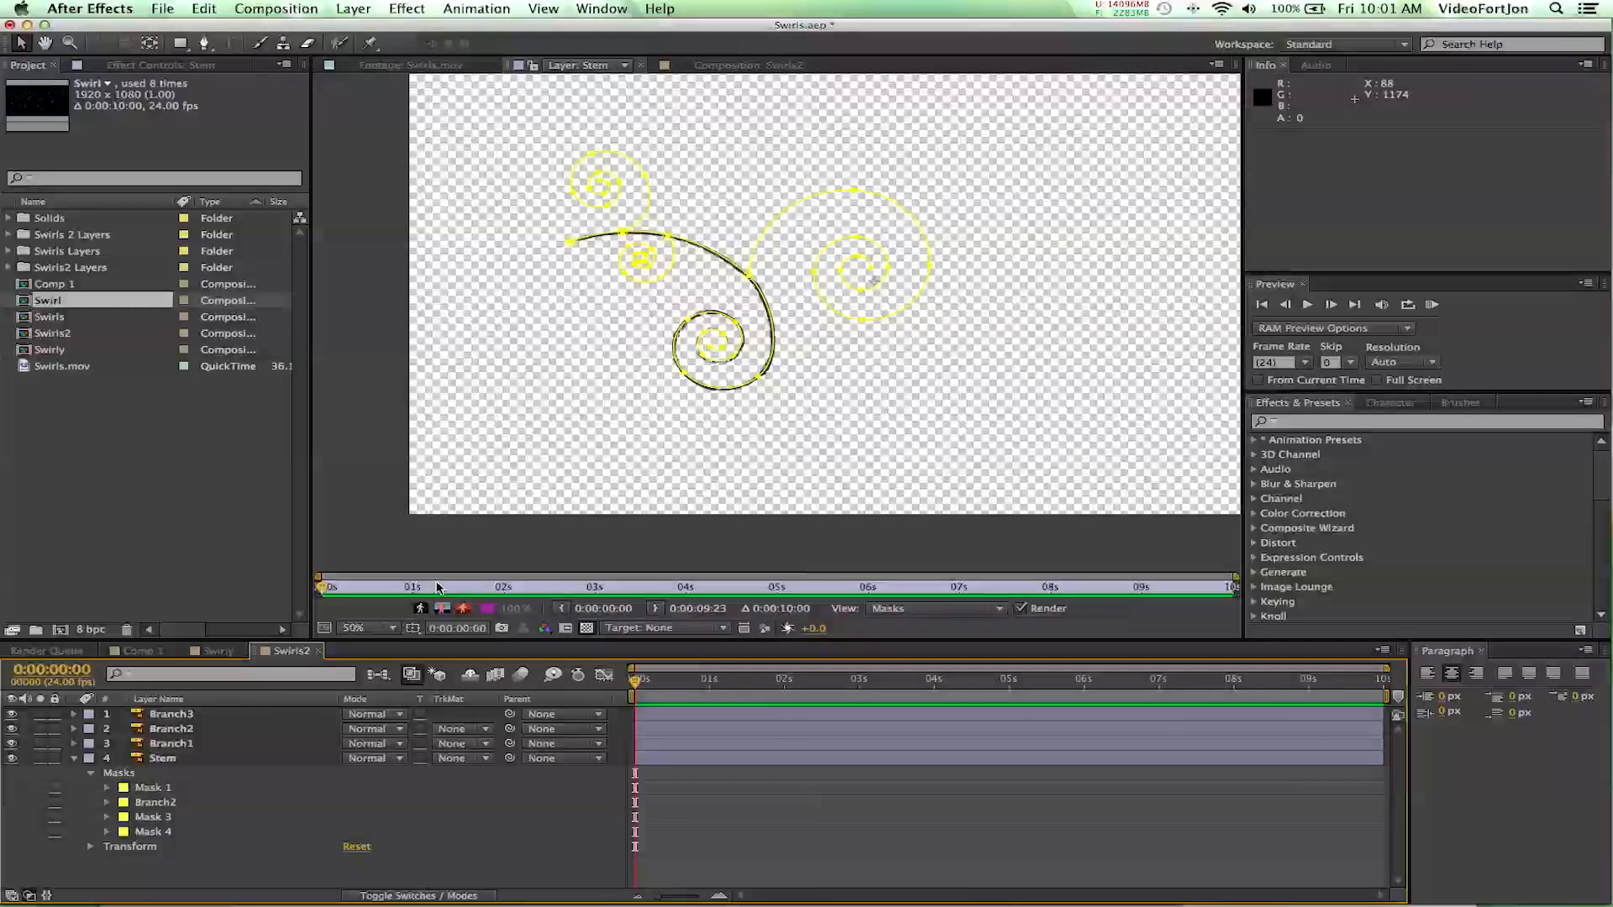
- Copy the Branch2 mask from the Stem layer onto the Branch2 layer and delete the original from Stem
left_click(152, 804)
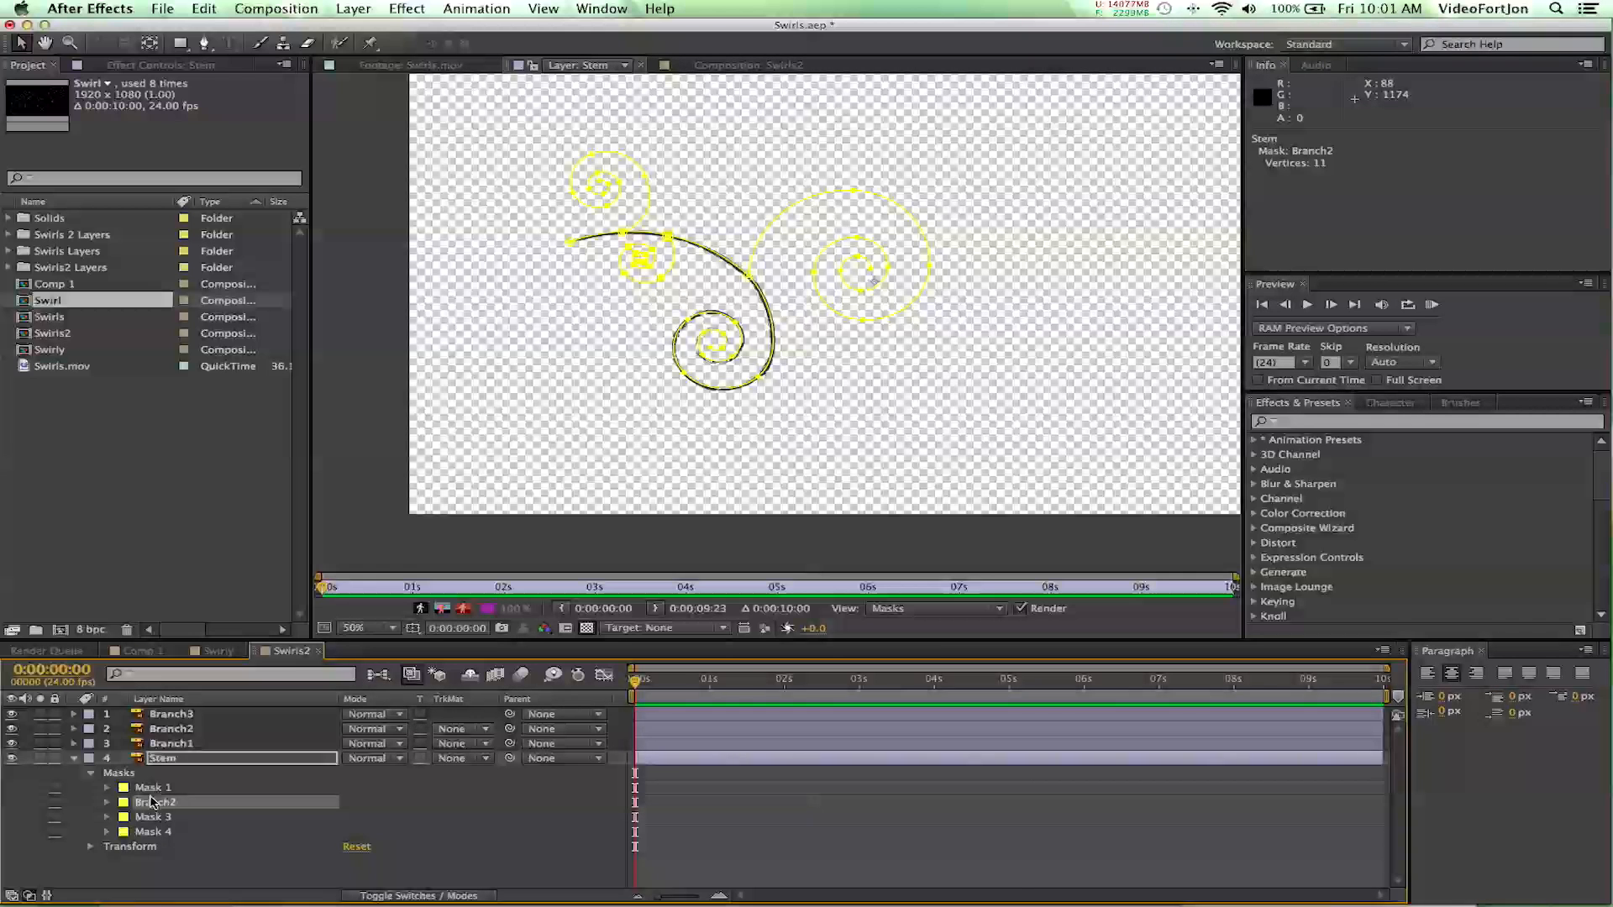
left_click(178, 731)
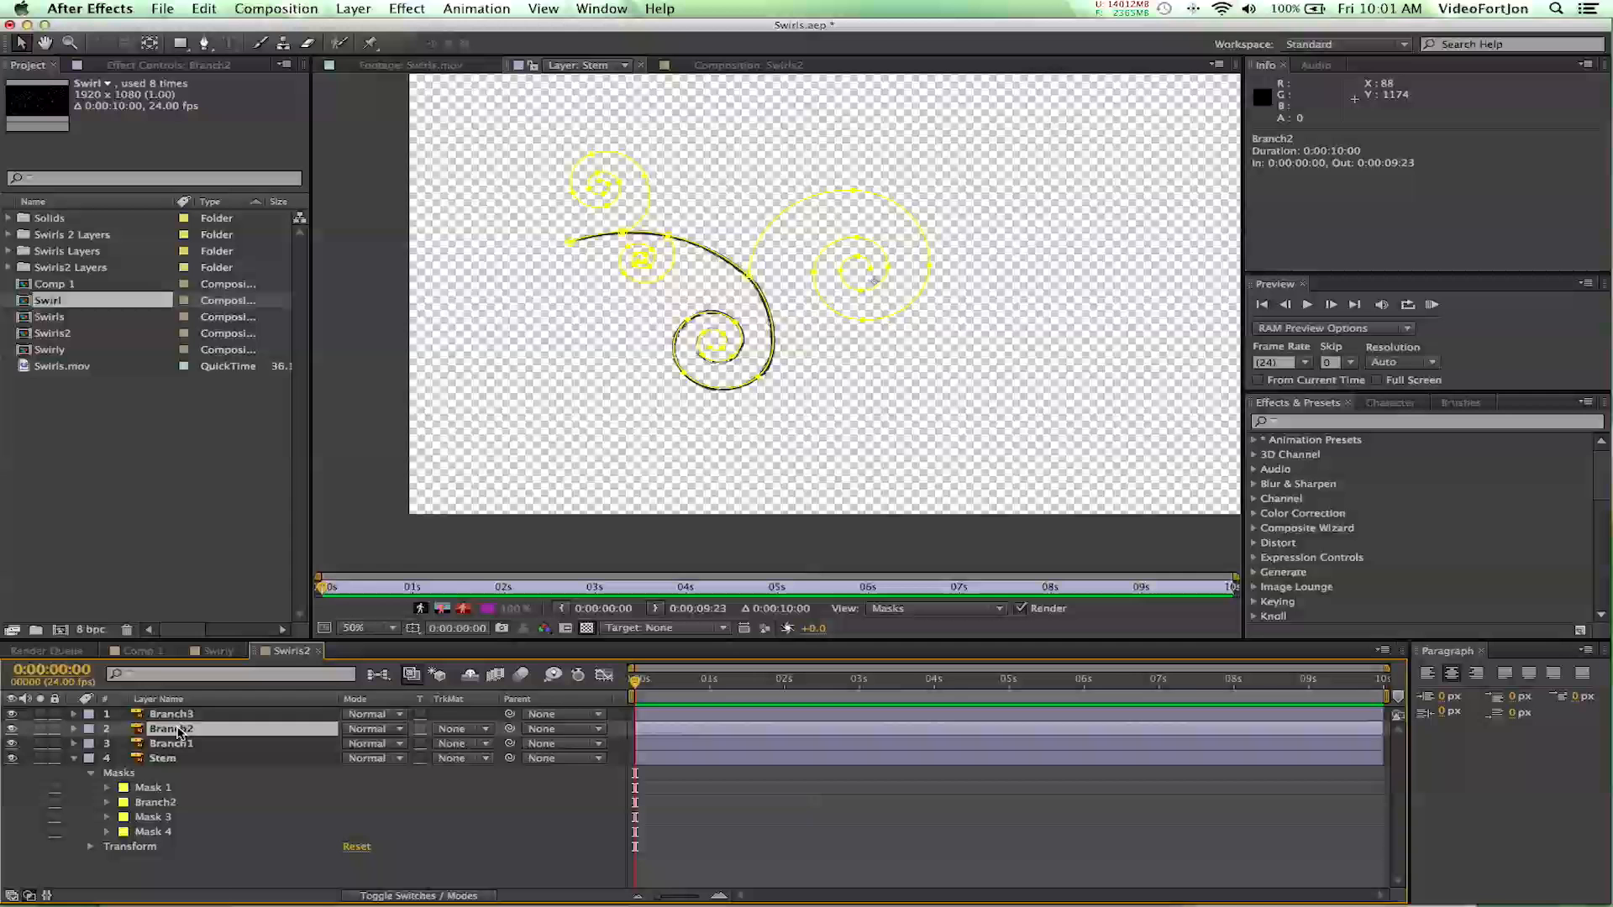
key("Return")
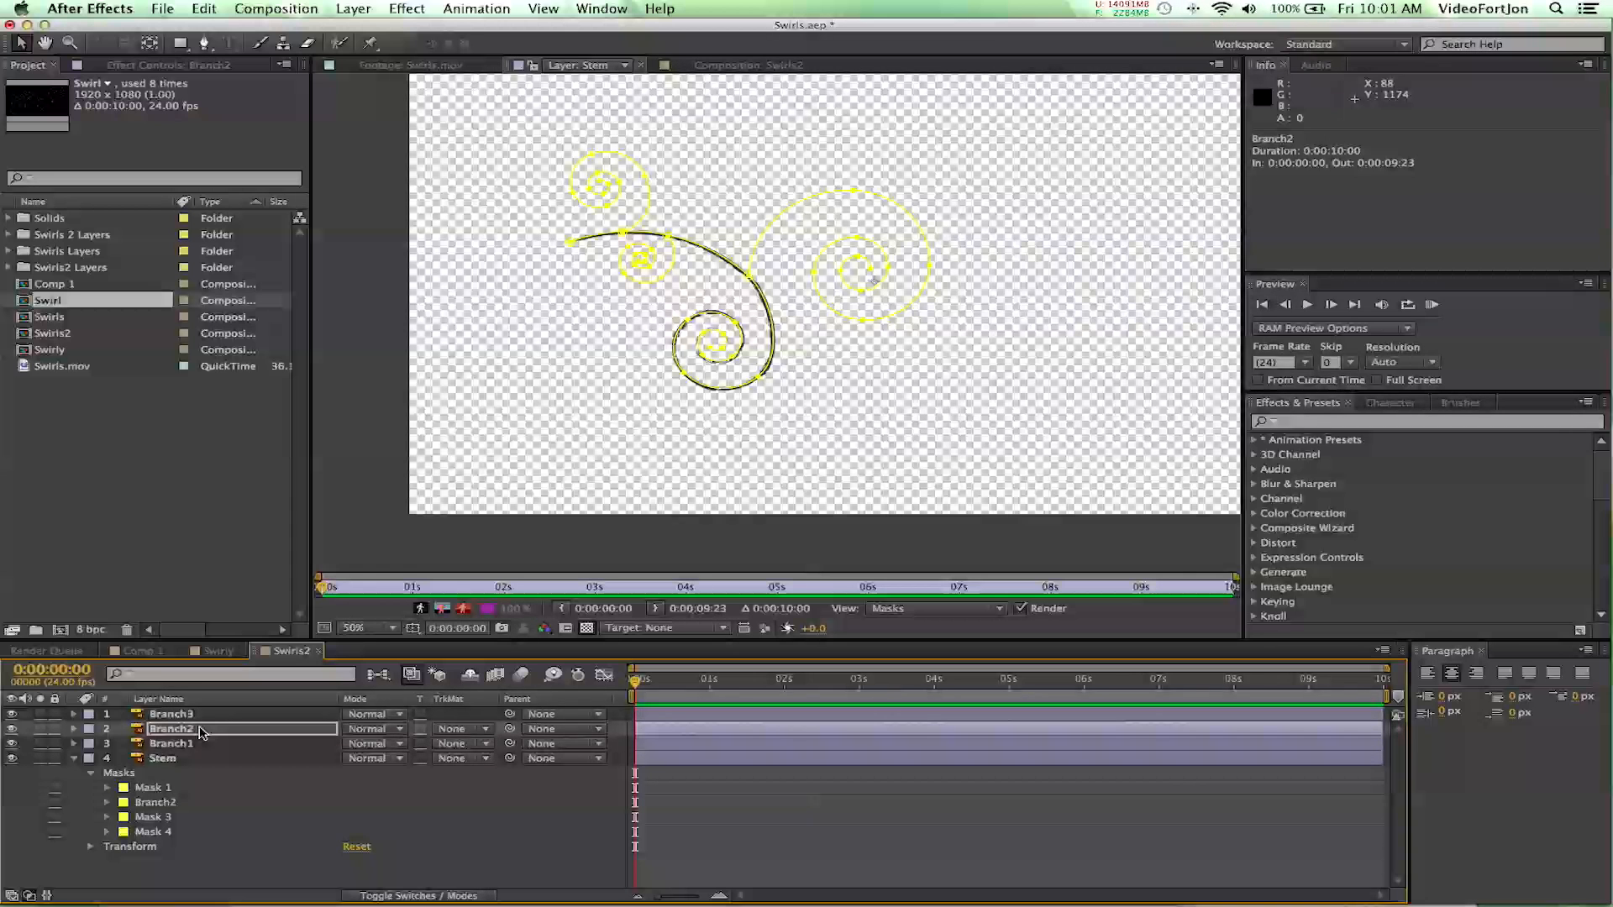
left_click(159, 806)
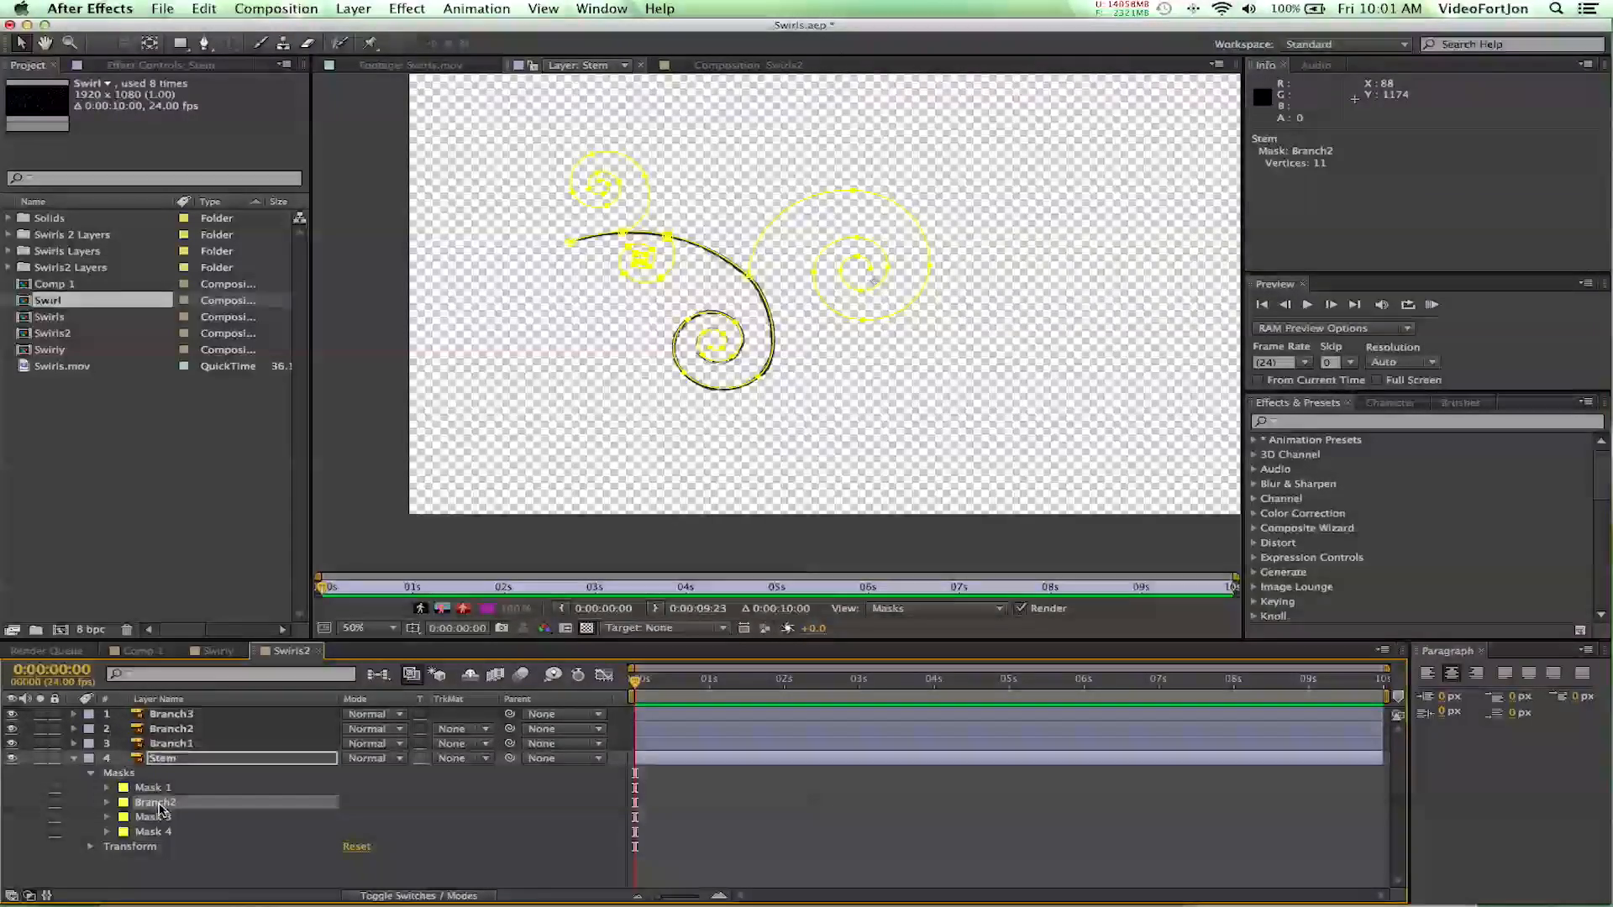
key("Delete")
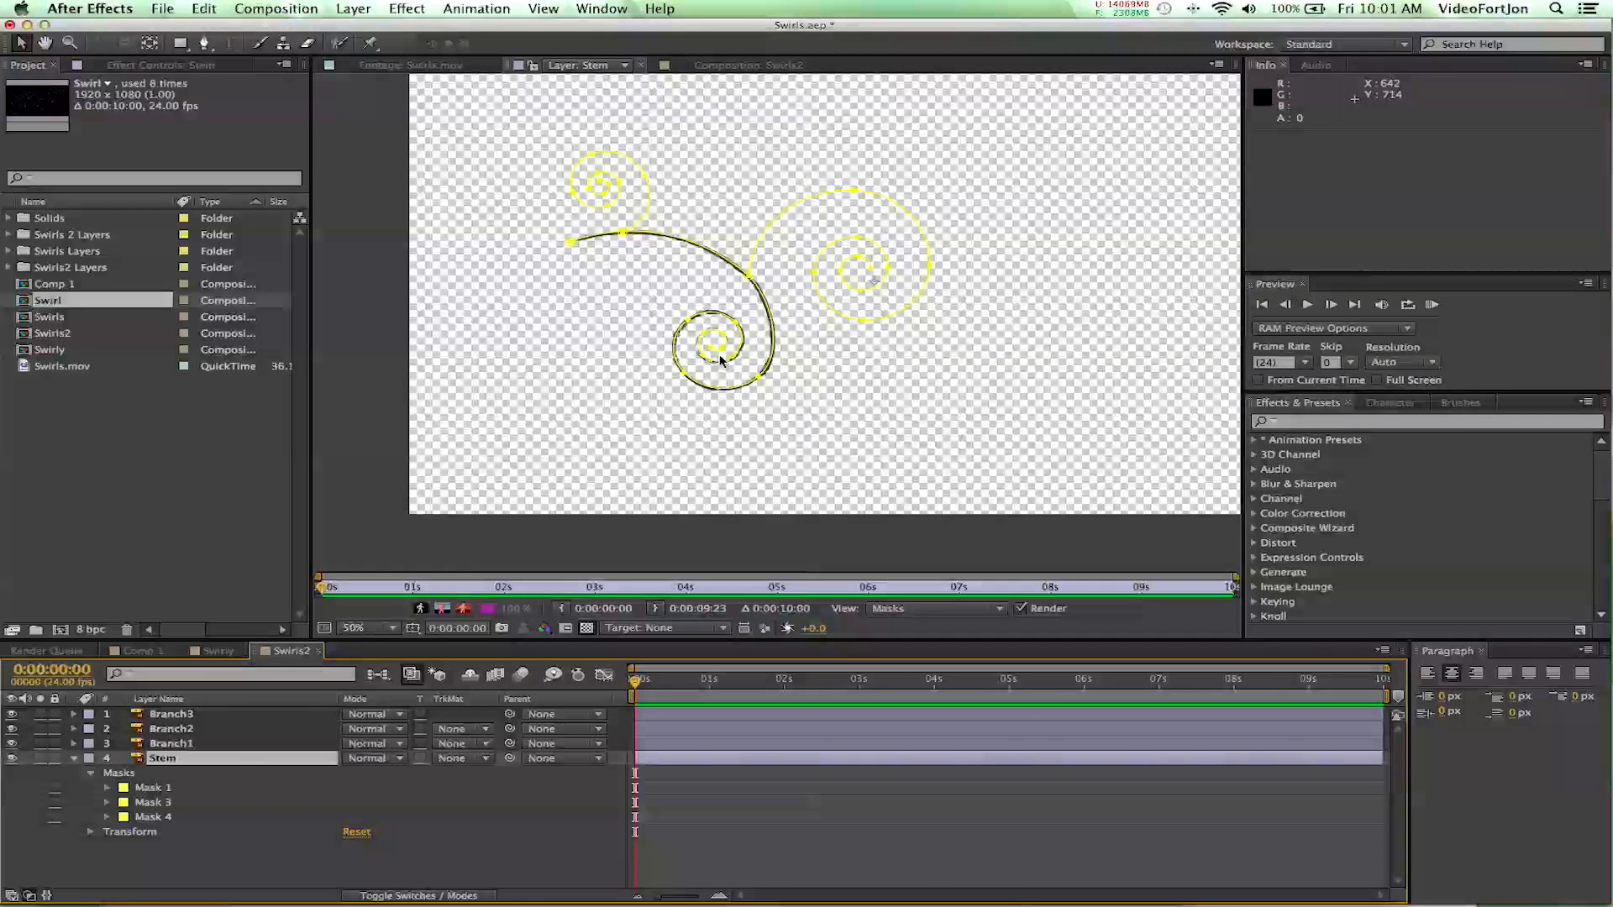
left_click(148, 803)
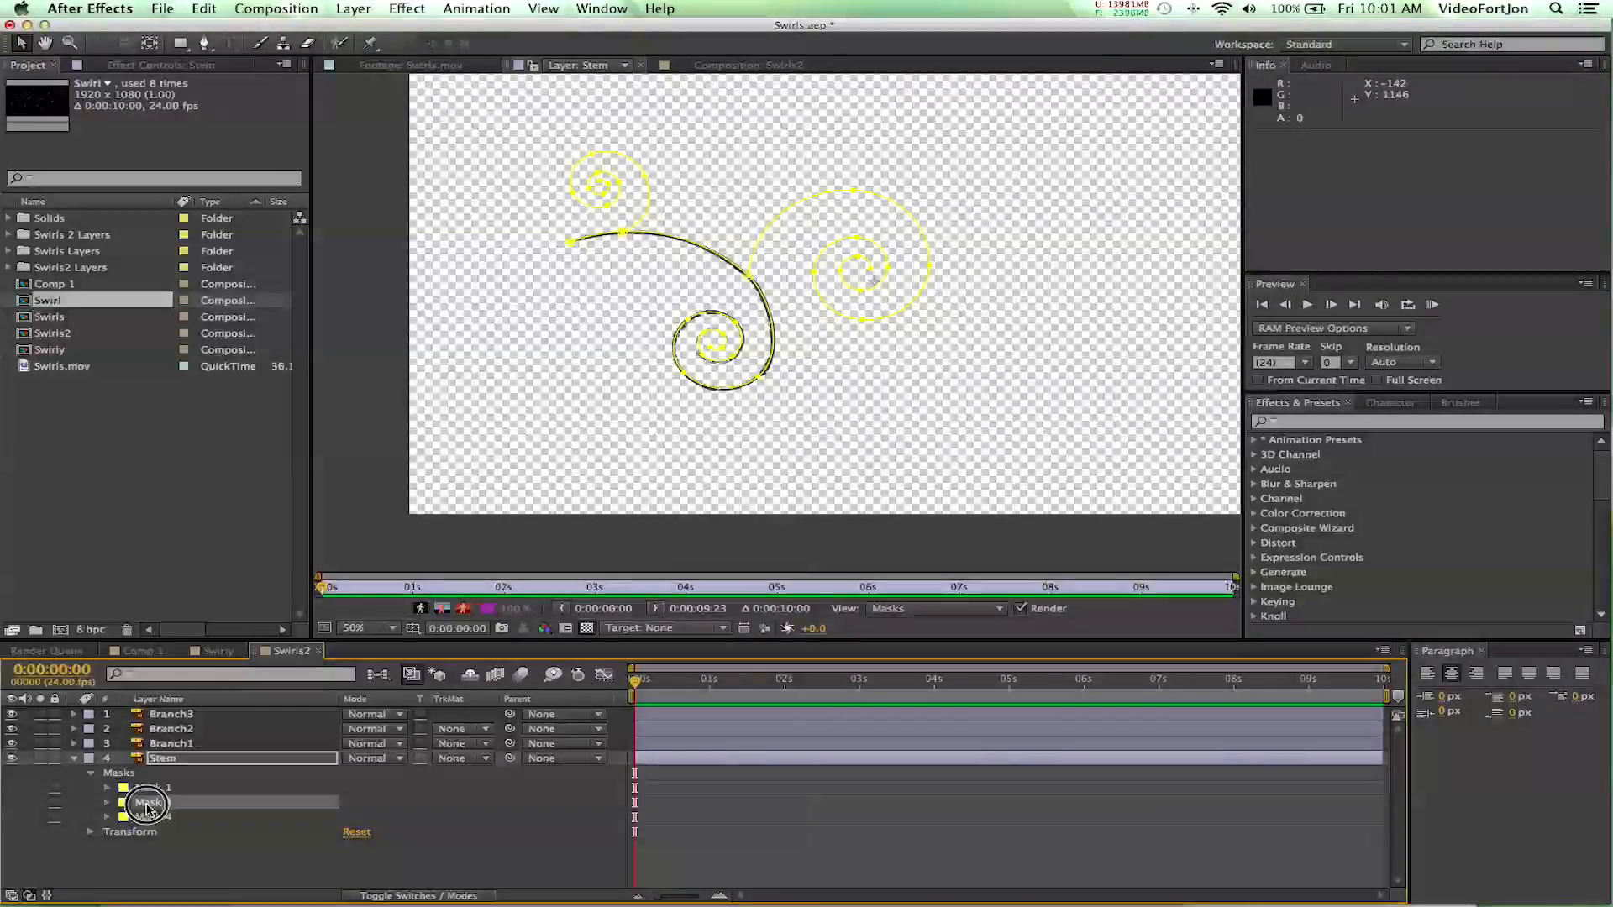
key("Delete")
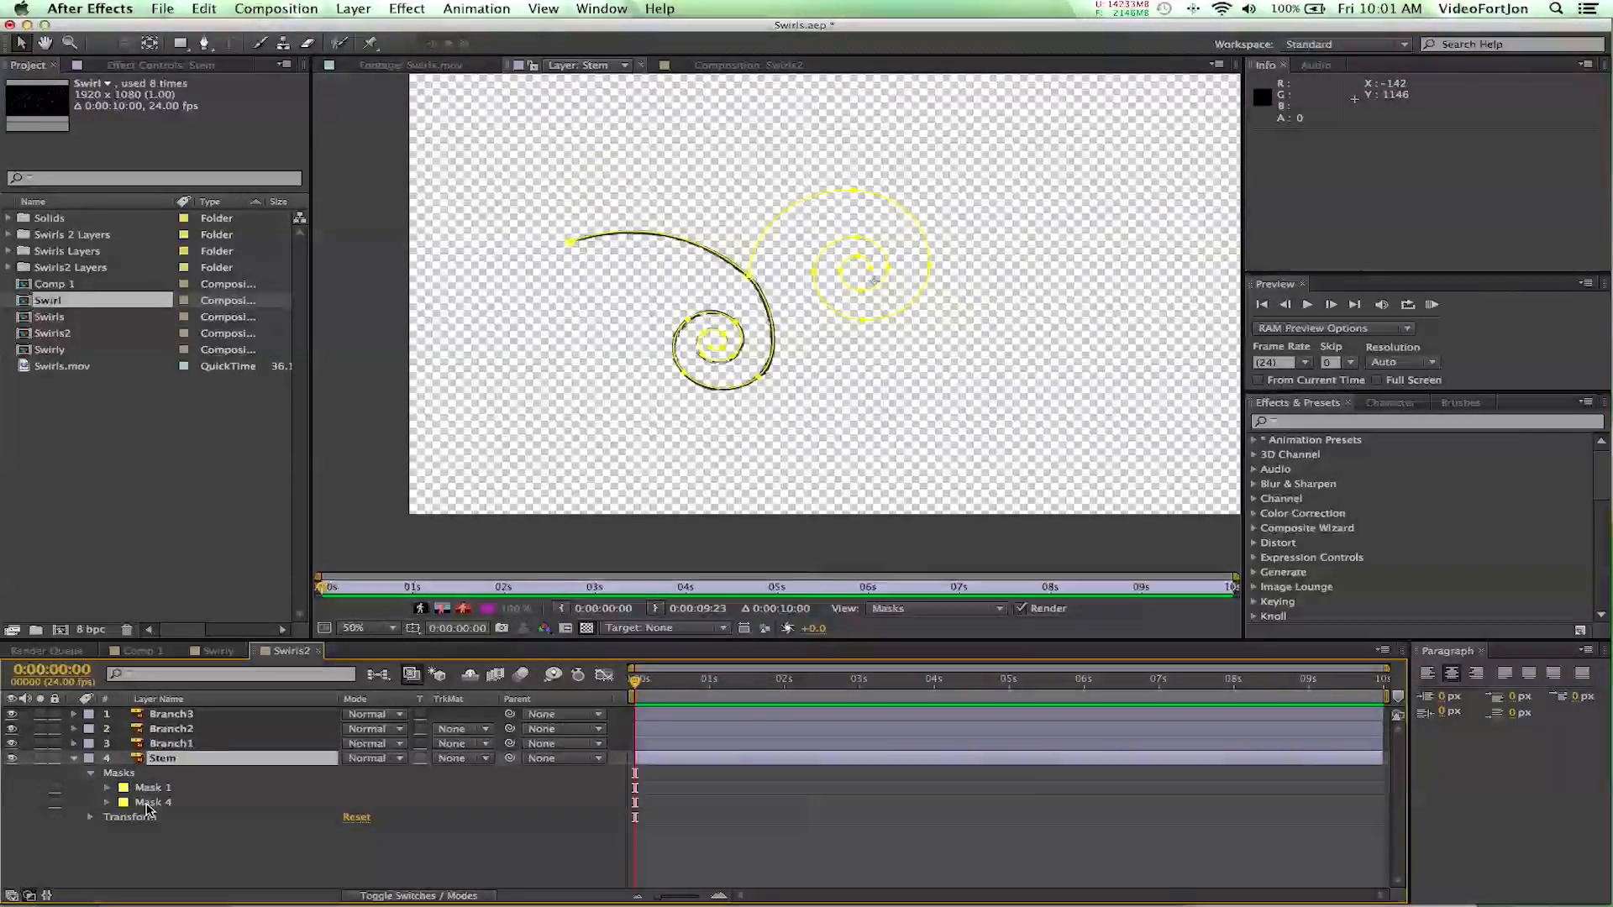
key("super+z")
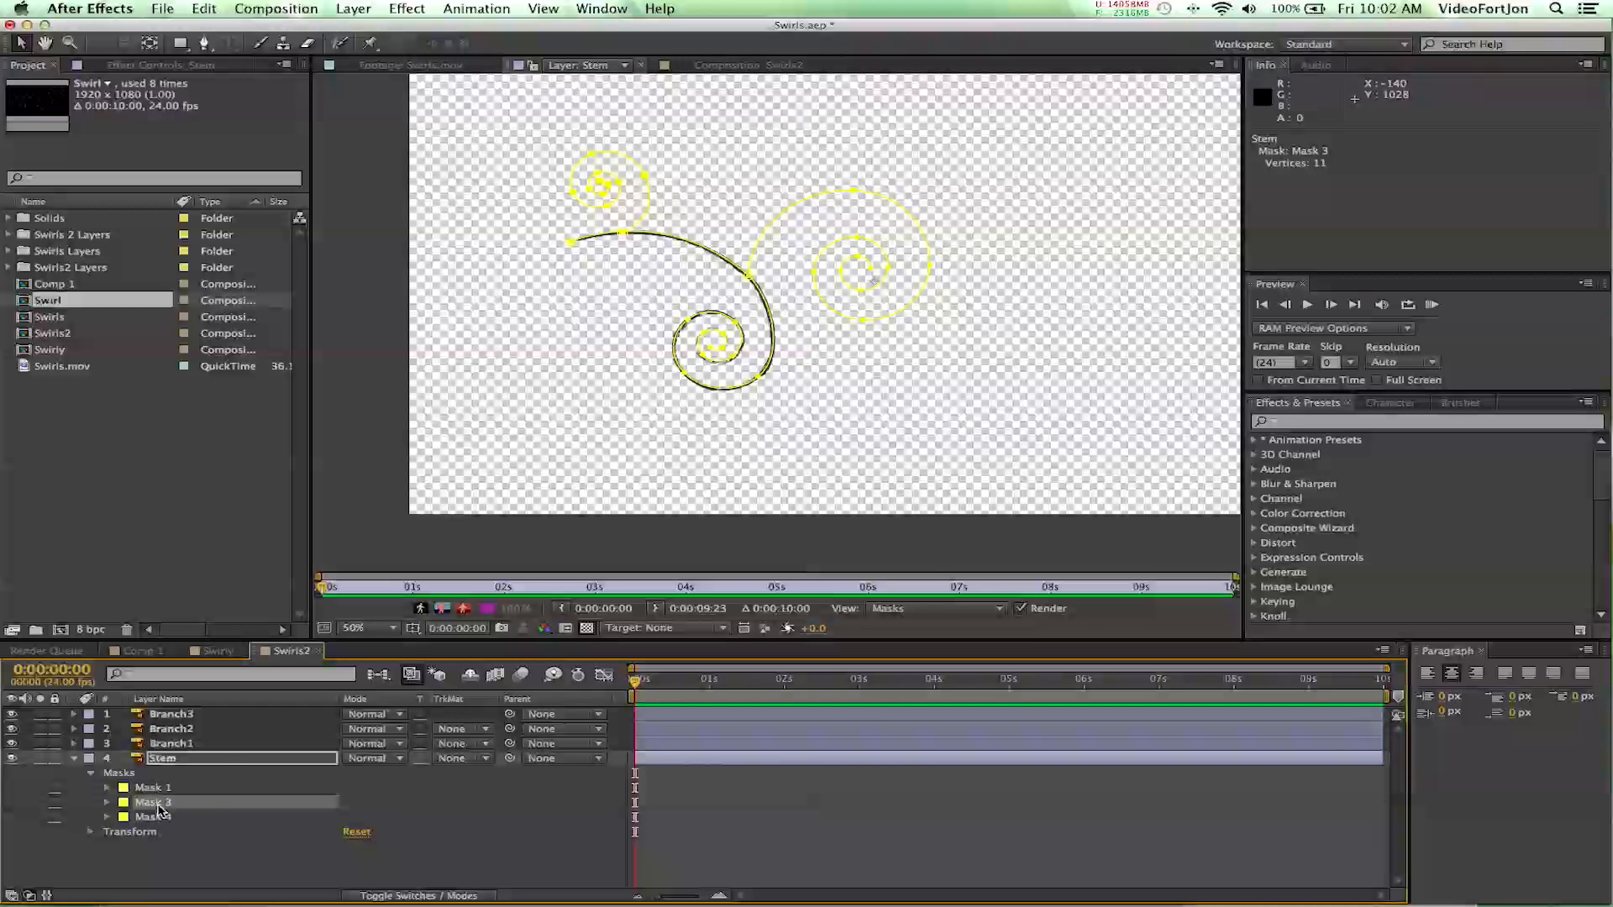
- Rename Mask 3 on the Stem layer, the upper small swirl, as Branch3
key("Return")
type("Branch3")
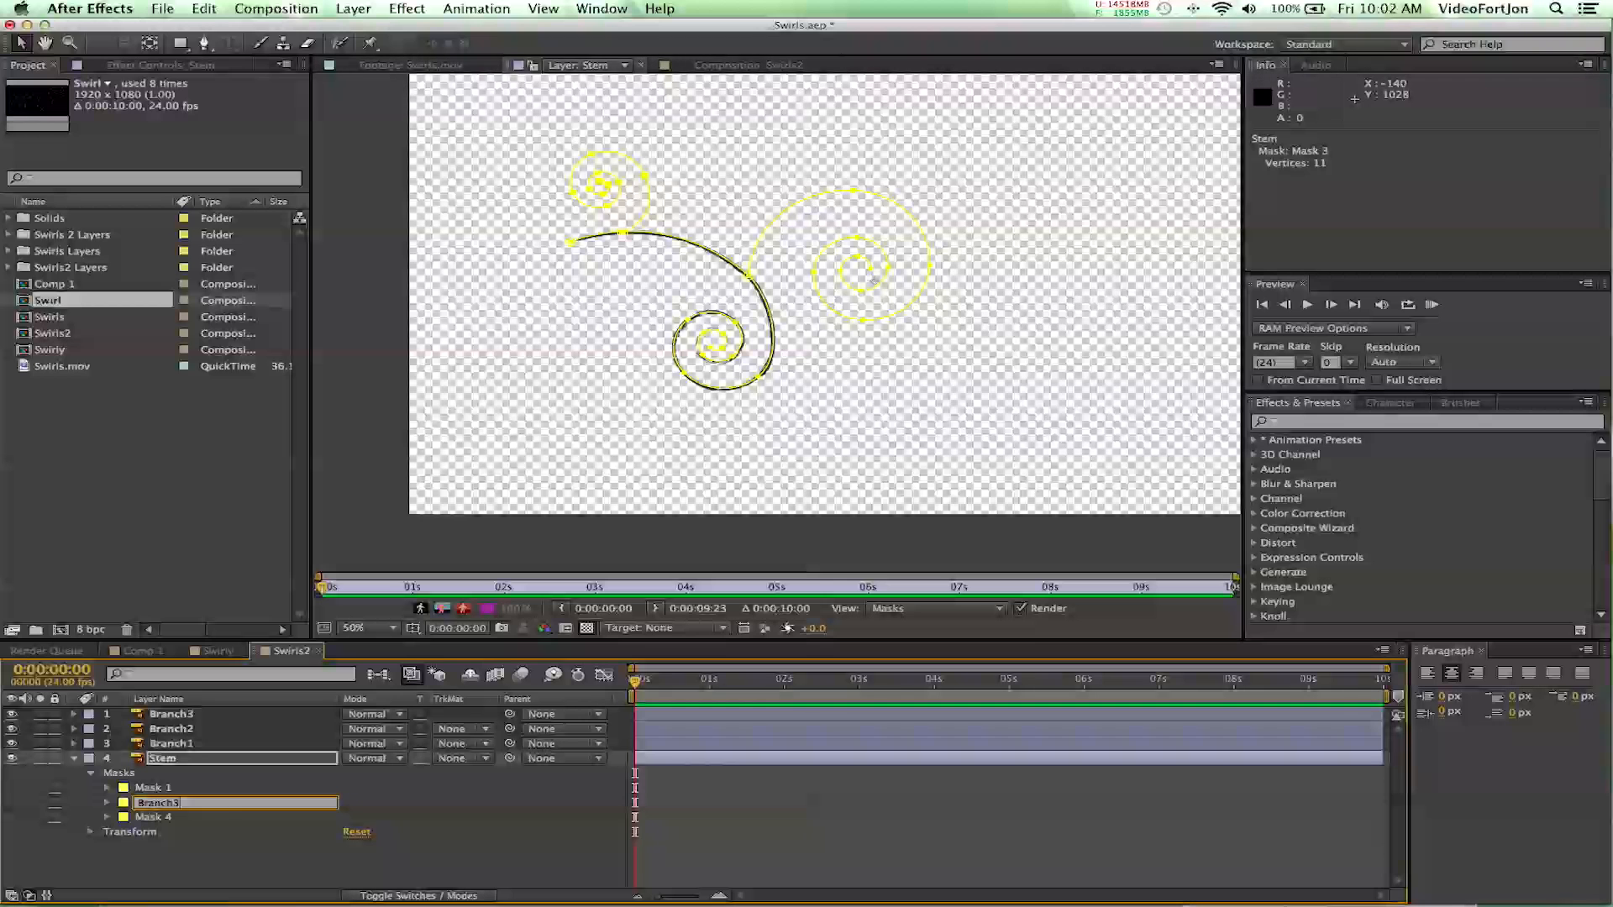
key("Return")
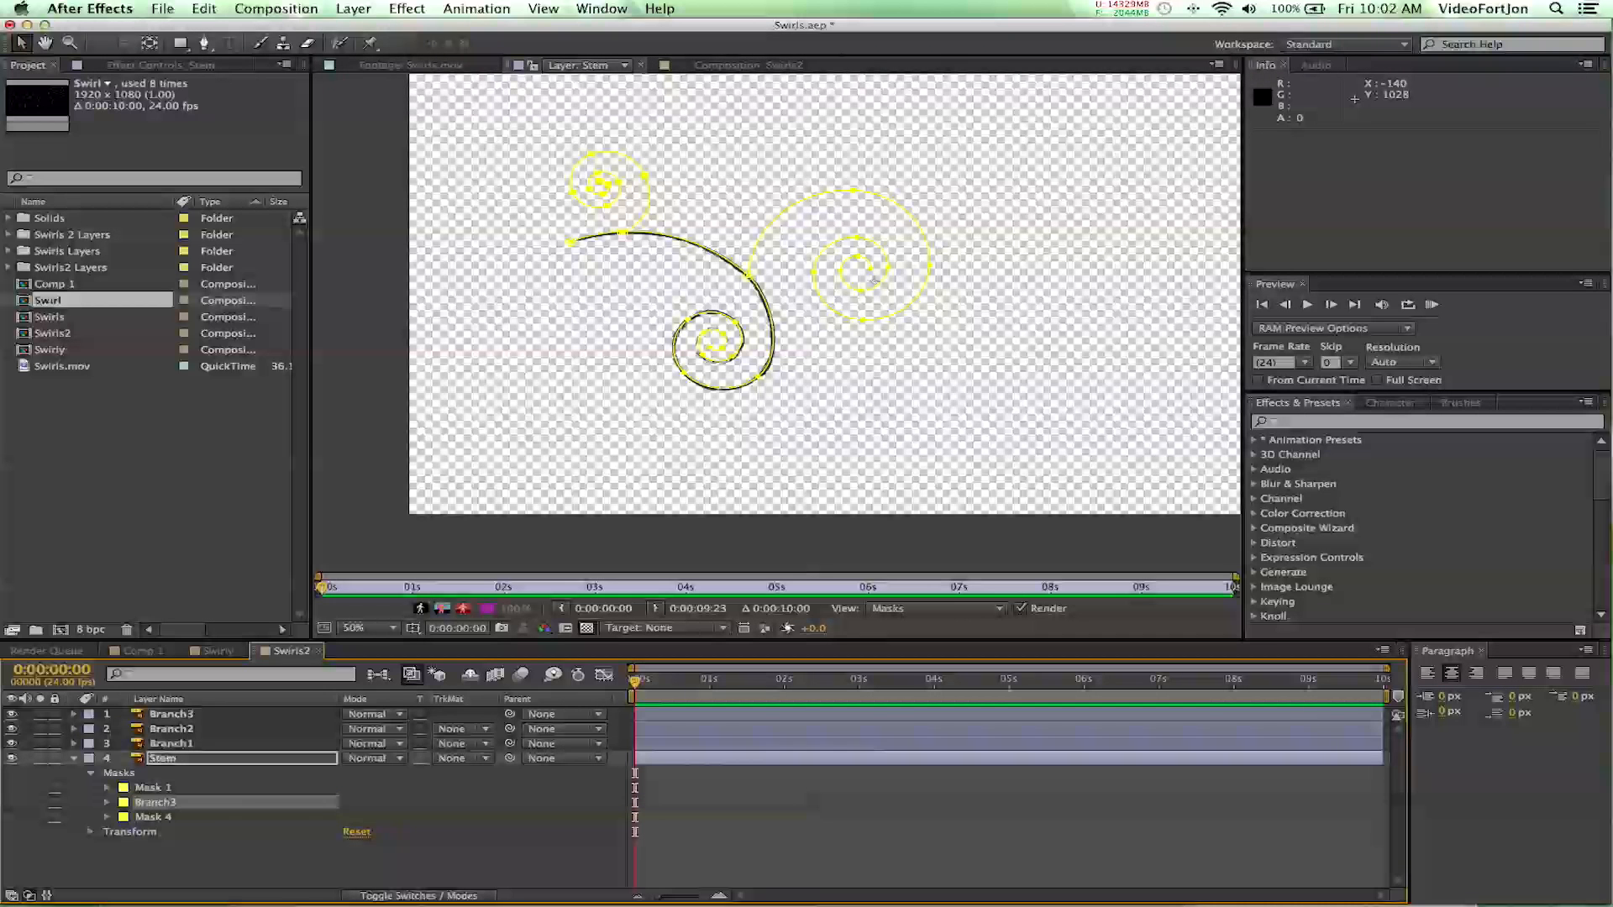
- Copy the Branch3 mask from the Stem layer onto the Branch3 layer and delete the original from Stem
left_click(144, 805)
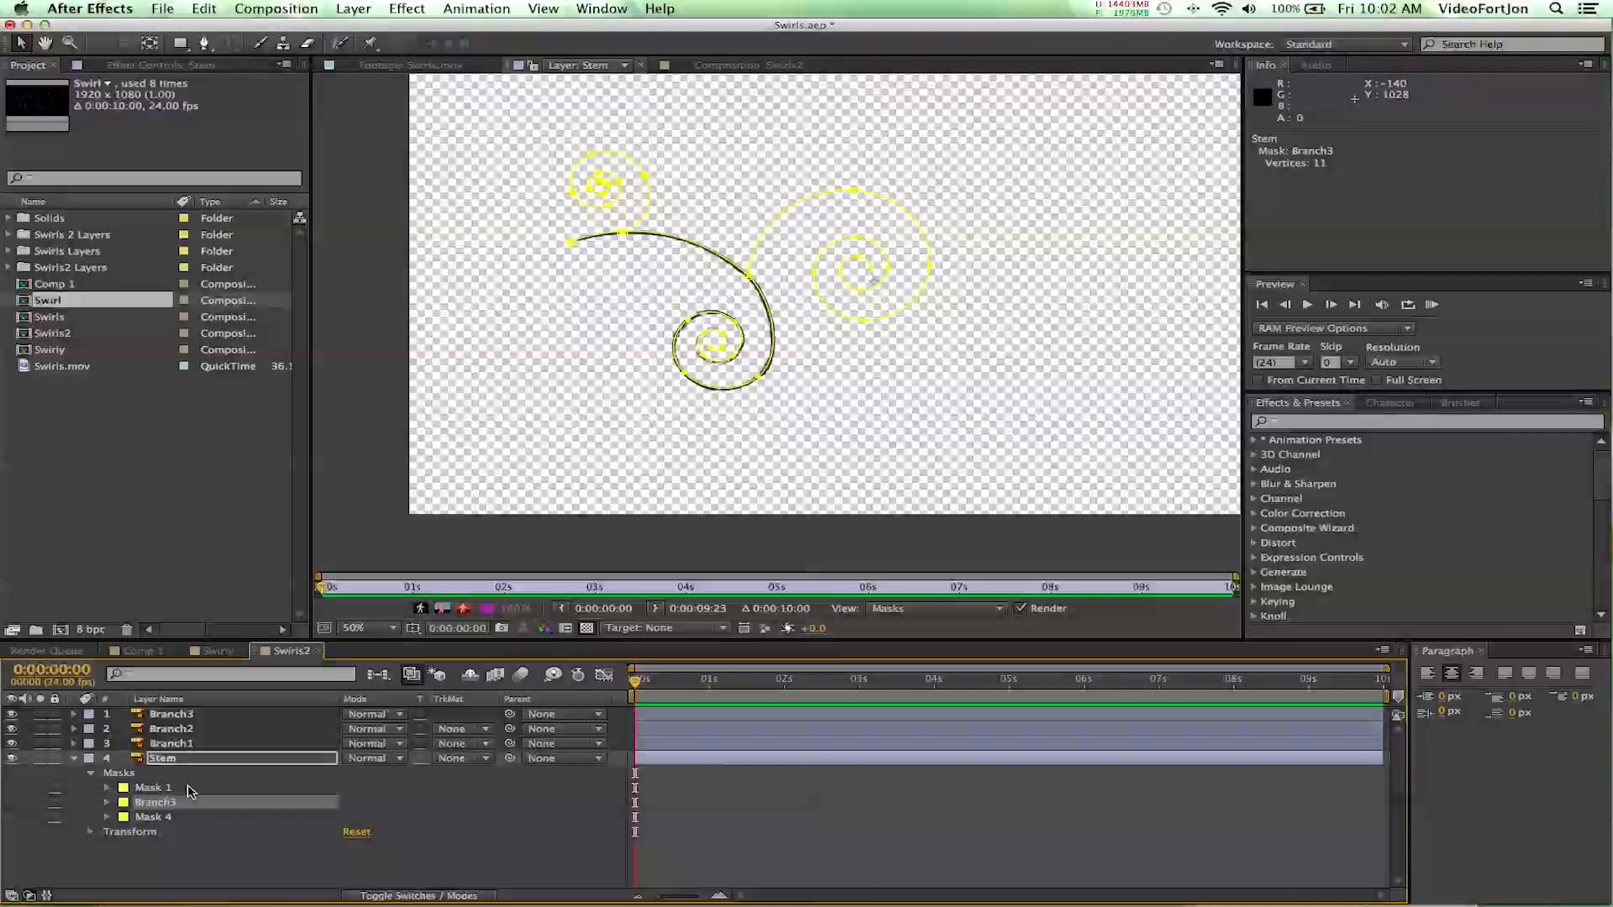
left_click(176, 715)
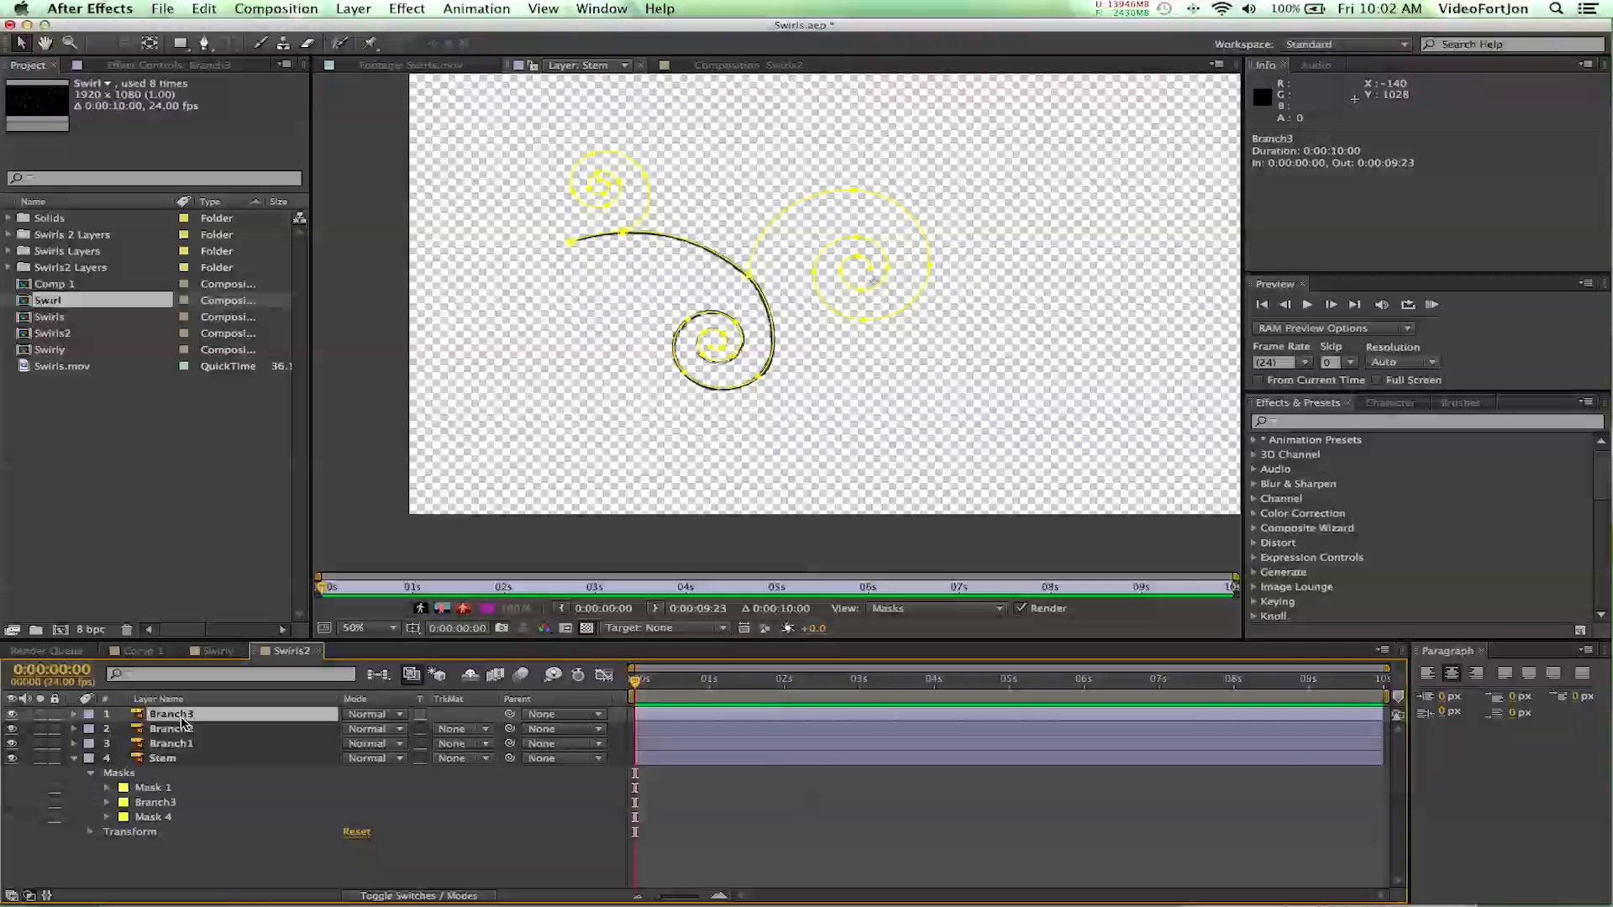
key("Return")
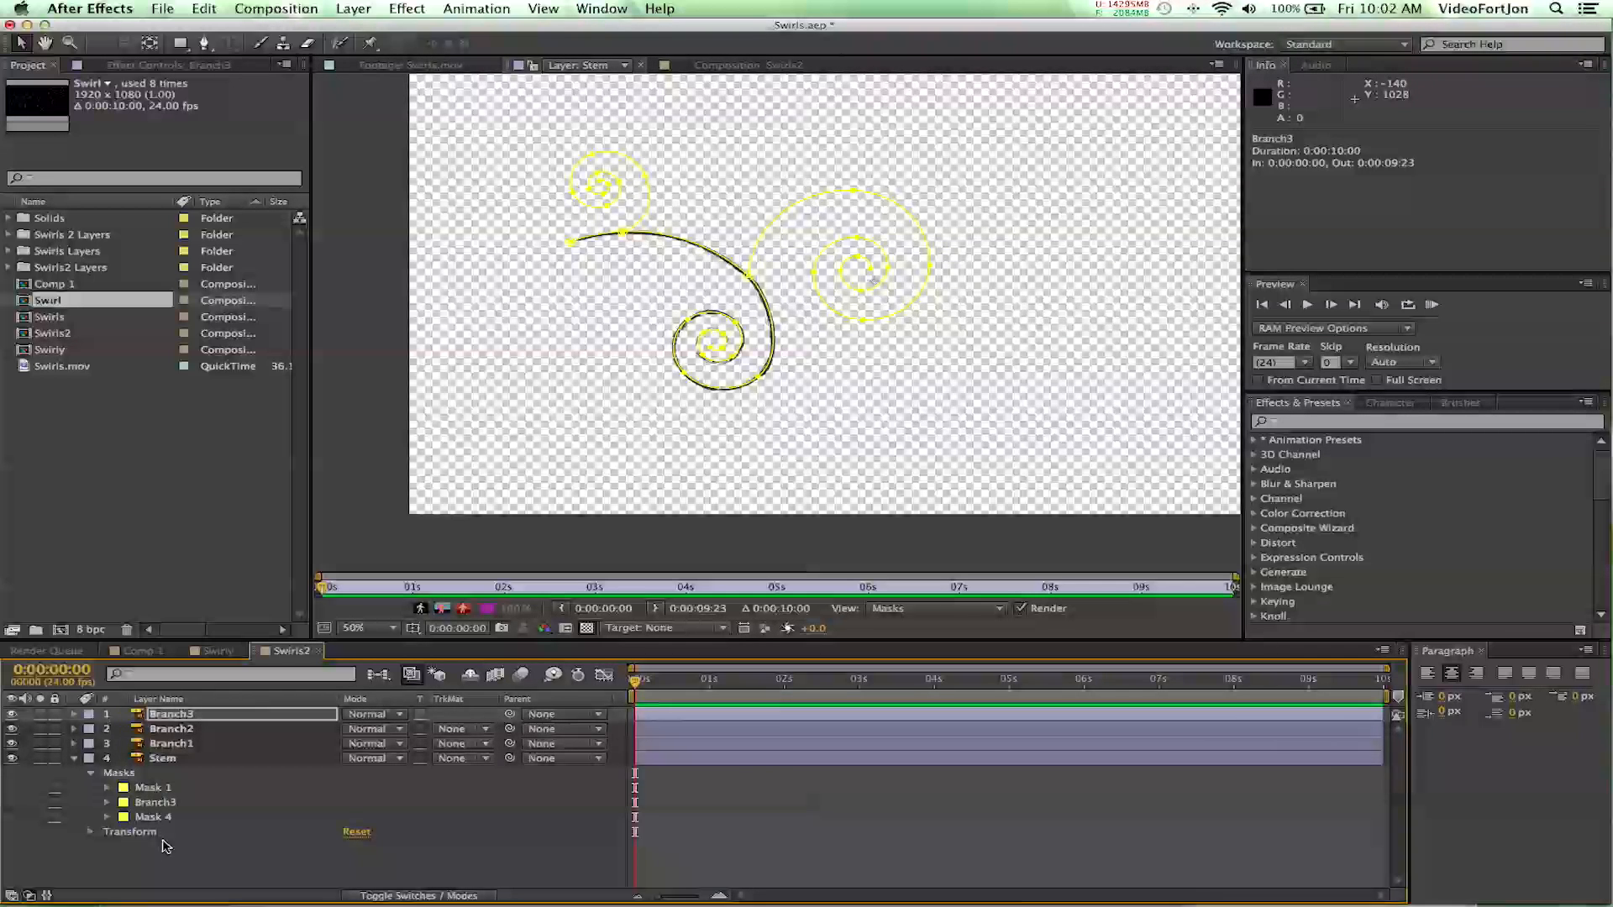
left_click(152, 804)
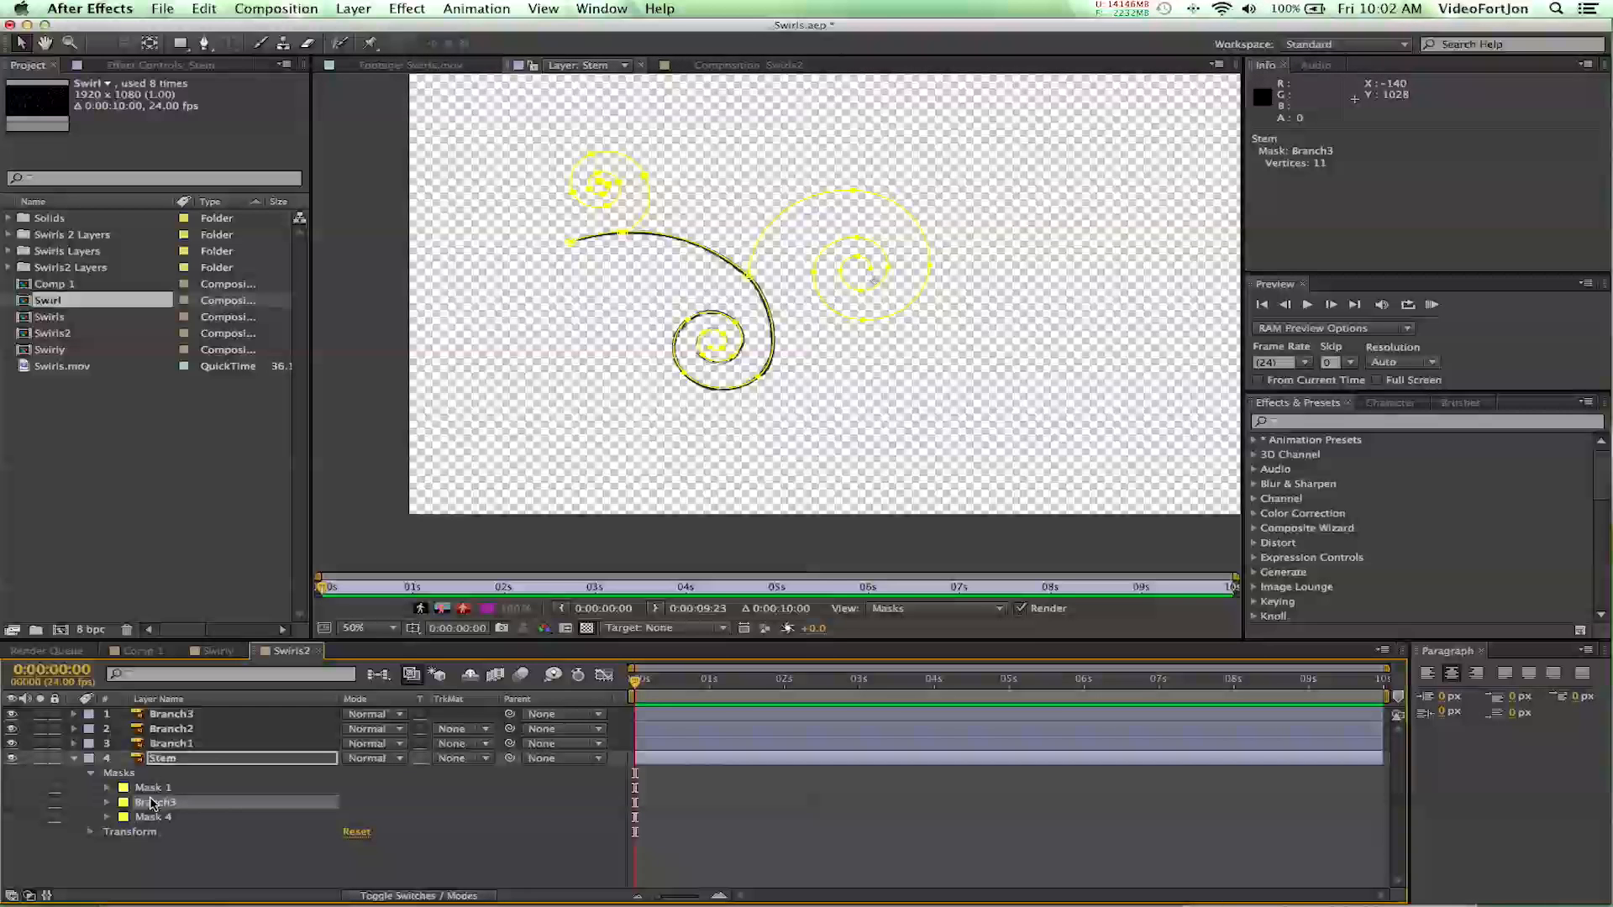
key("Delete")
- Rename Mask 4 on the Stem layer, the large swirl branching off the stem, as Branch1
left_click(152, 803)
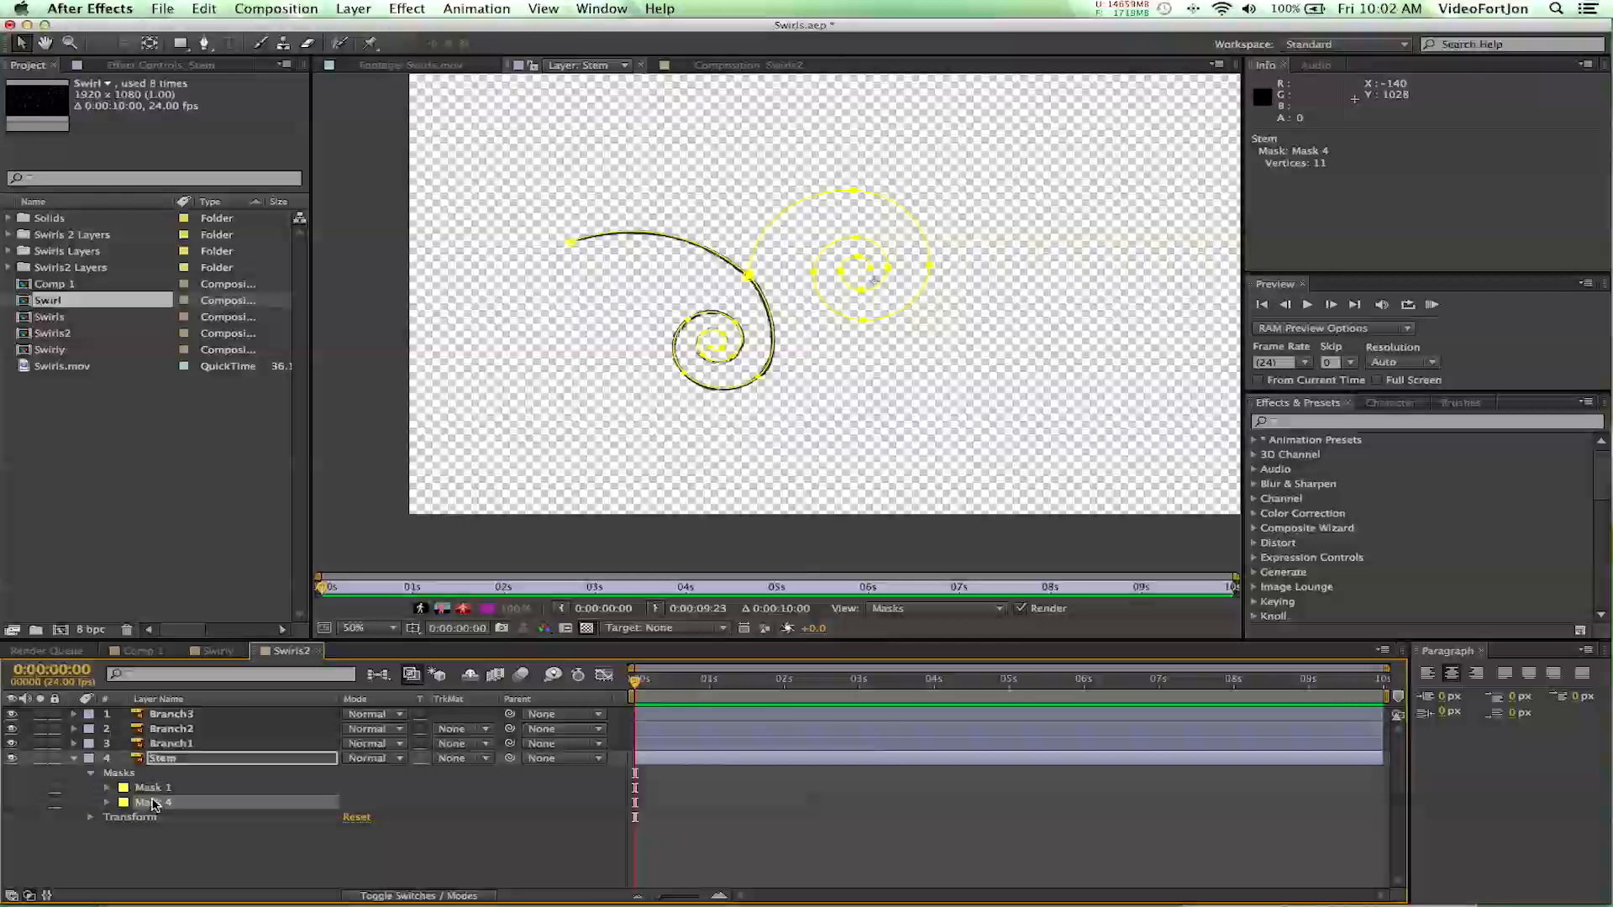
key("Return")
type("Branch1")
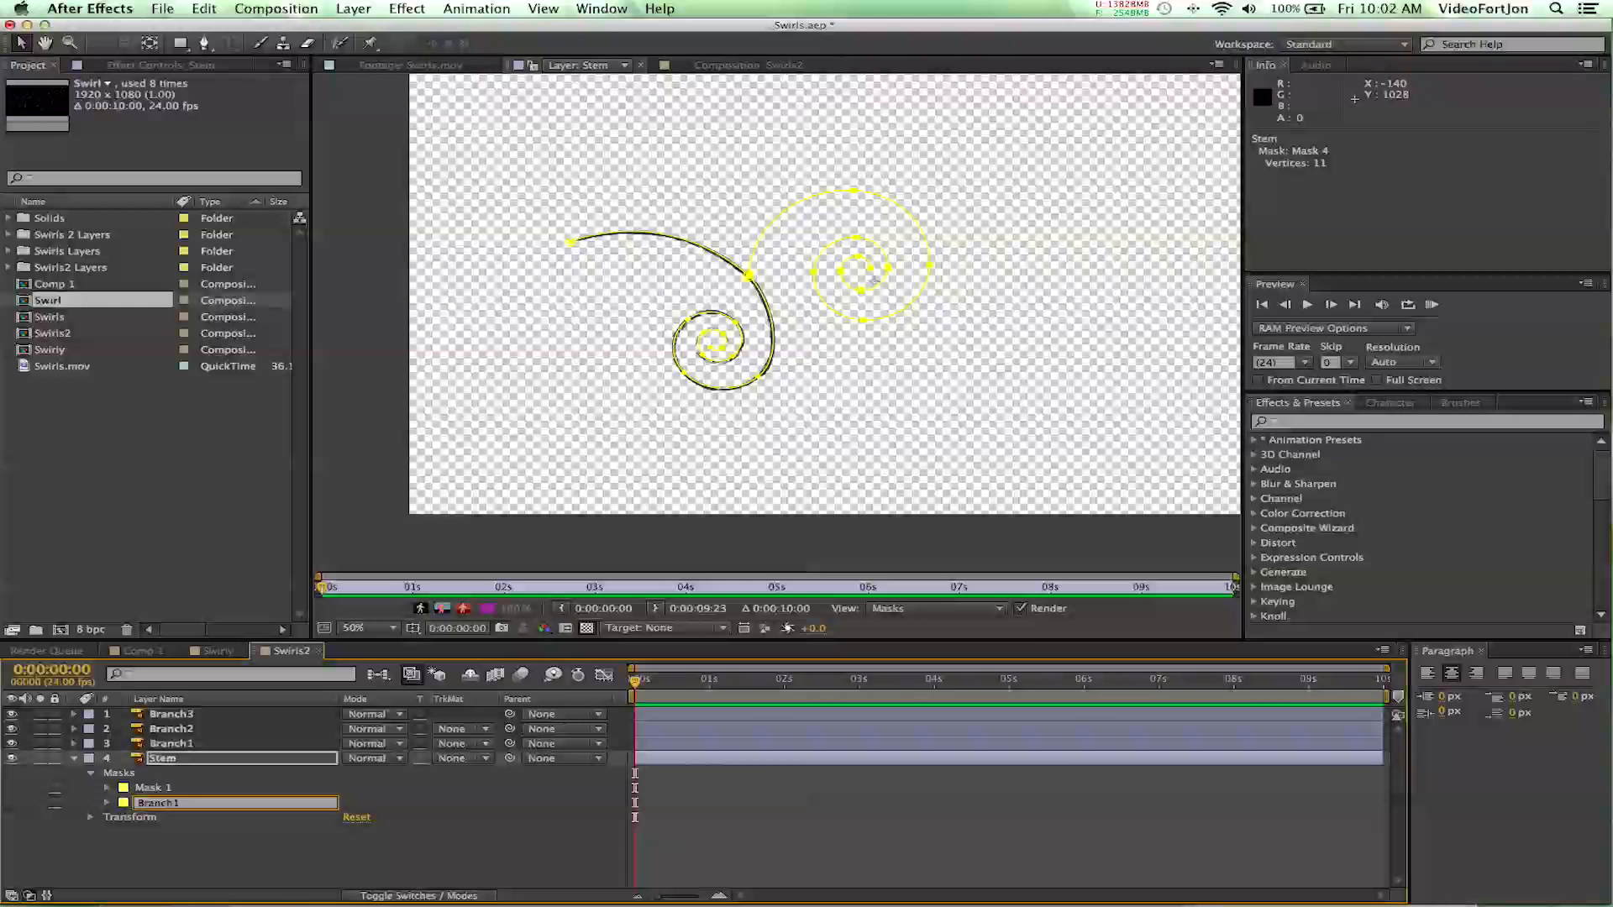
key("Return")
- Copy the Branch1 mask from the Stem layer onto the Branch1 layer and delete the original from Stem
left_click(159, 800)
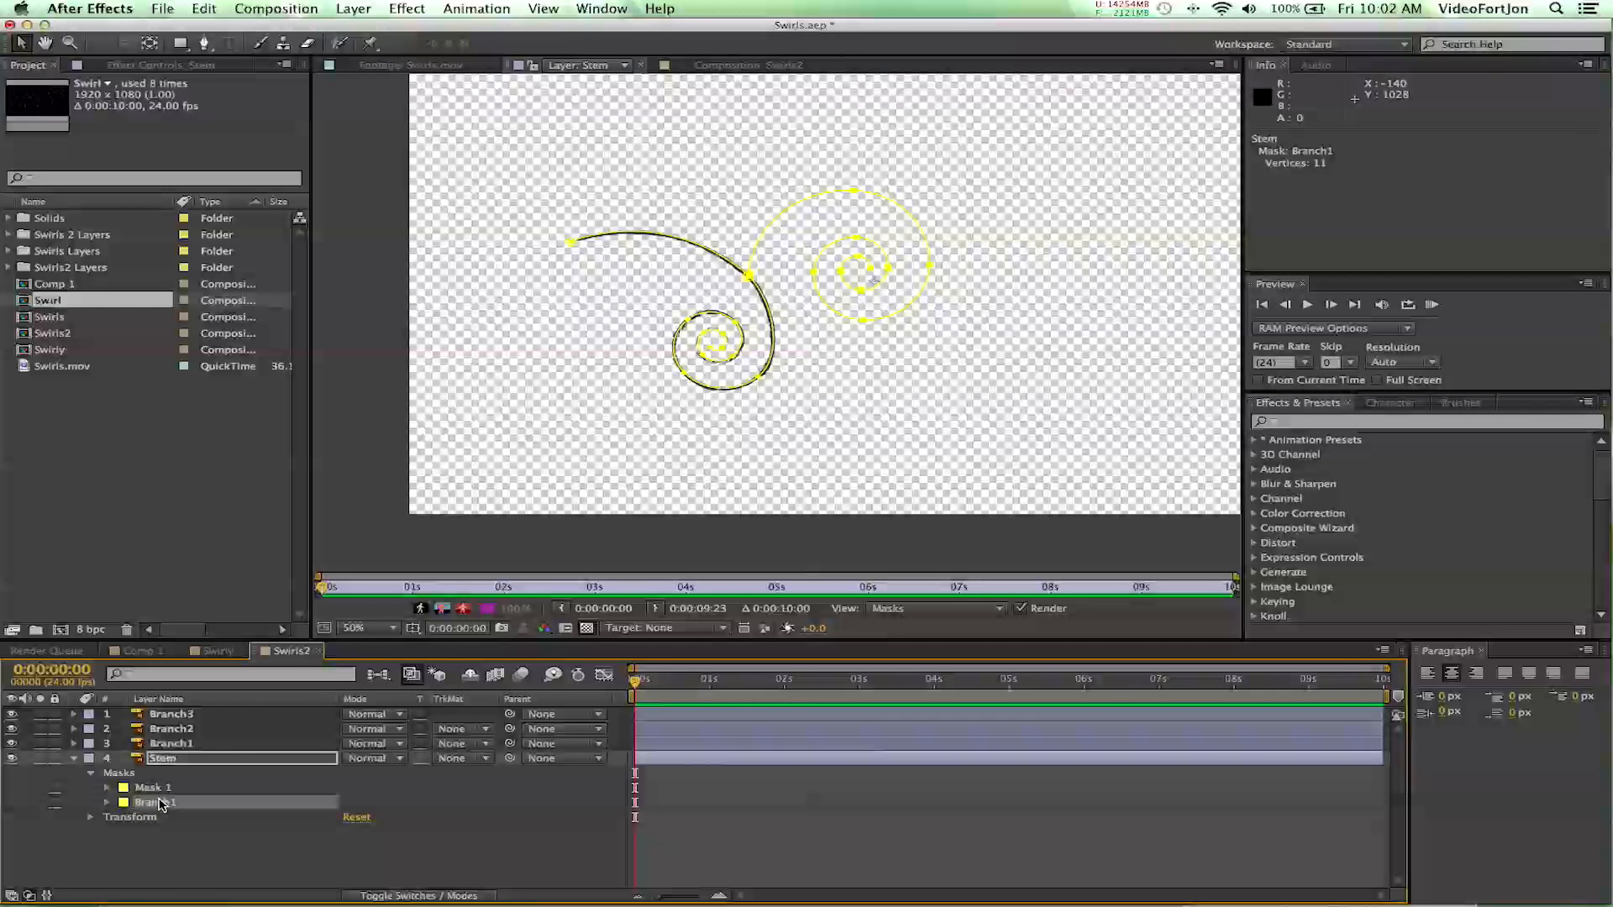
left_click(170, 744)
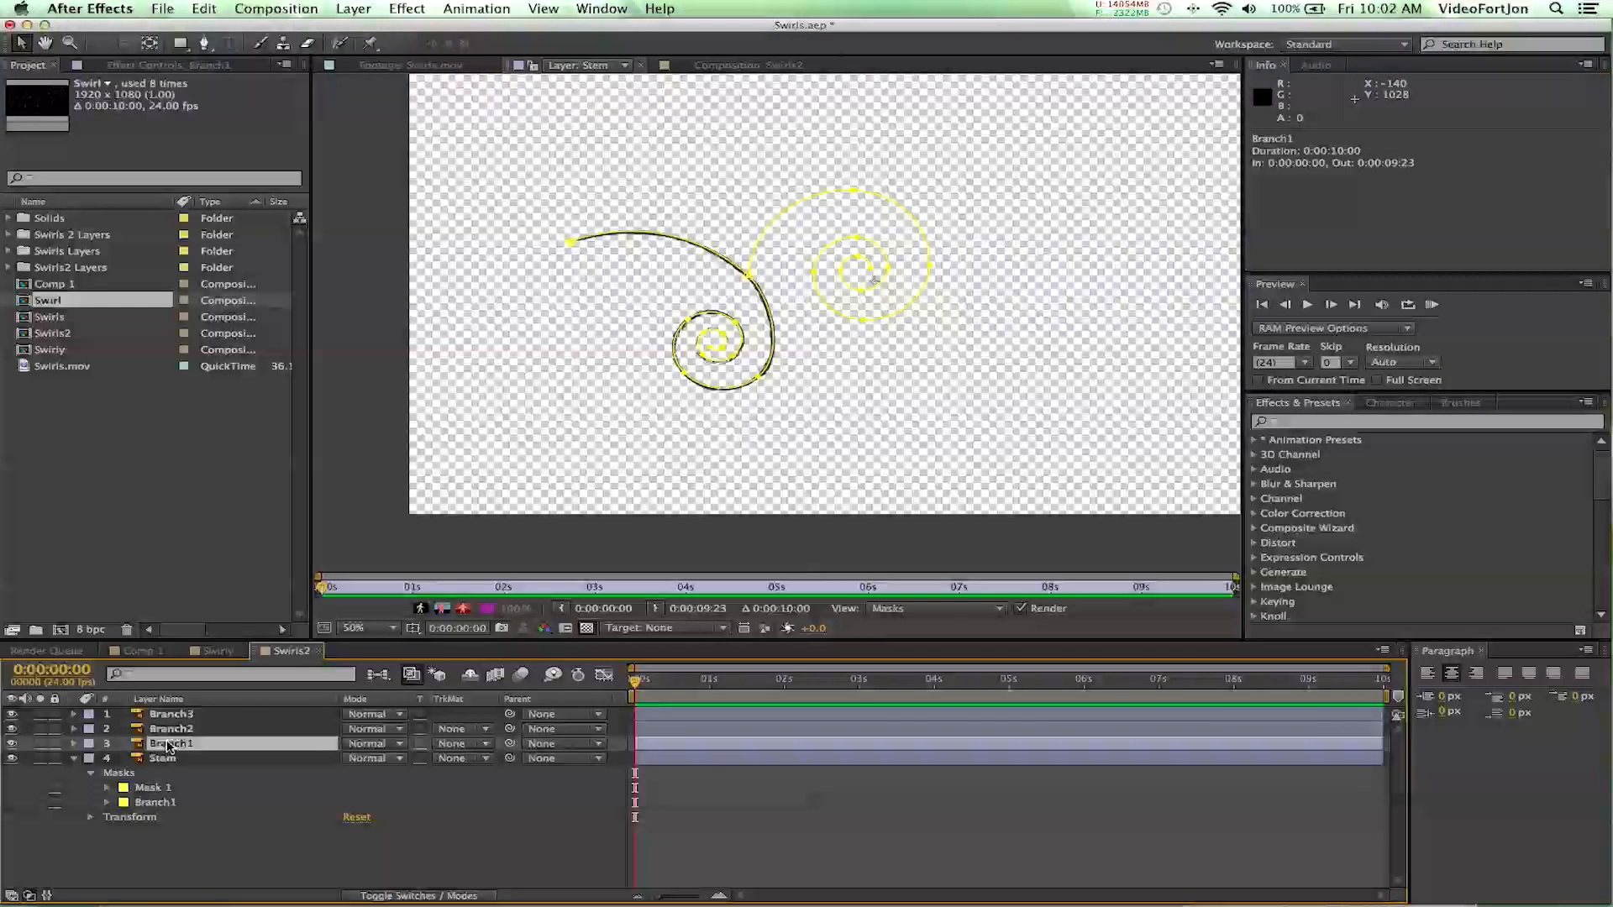
left_click(167, 802)
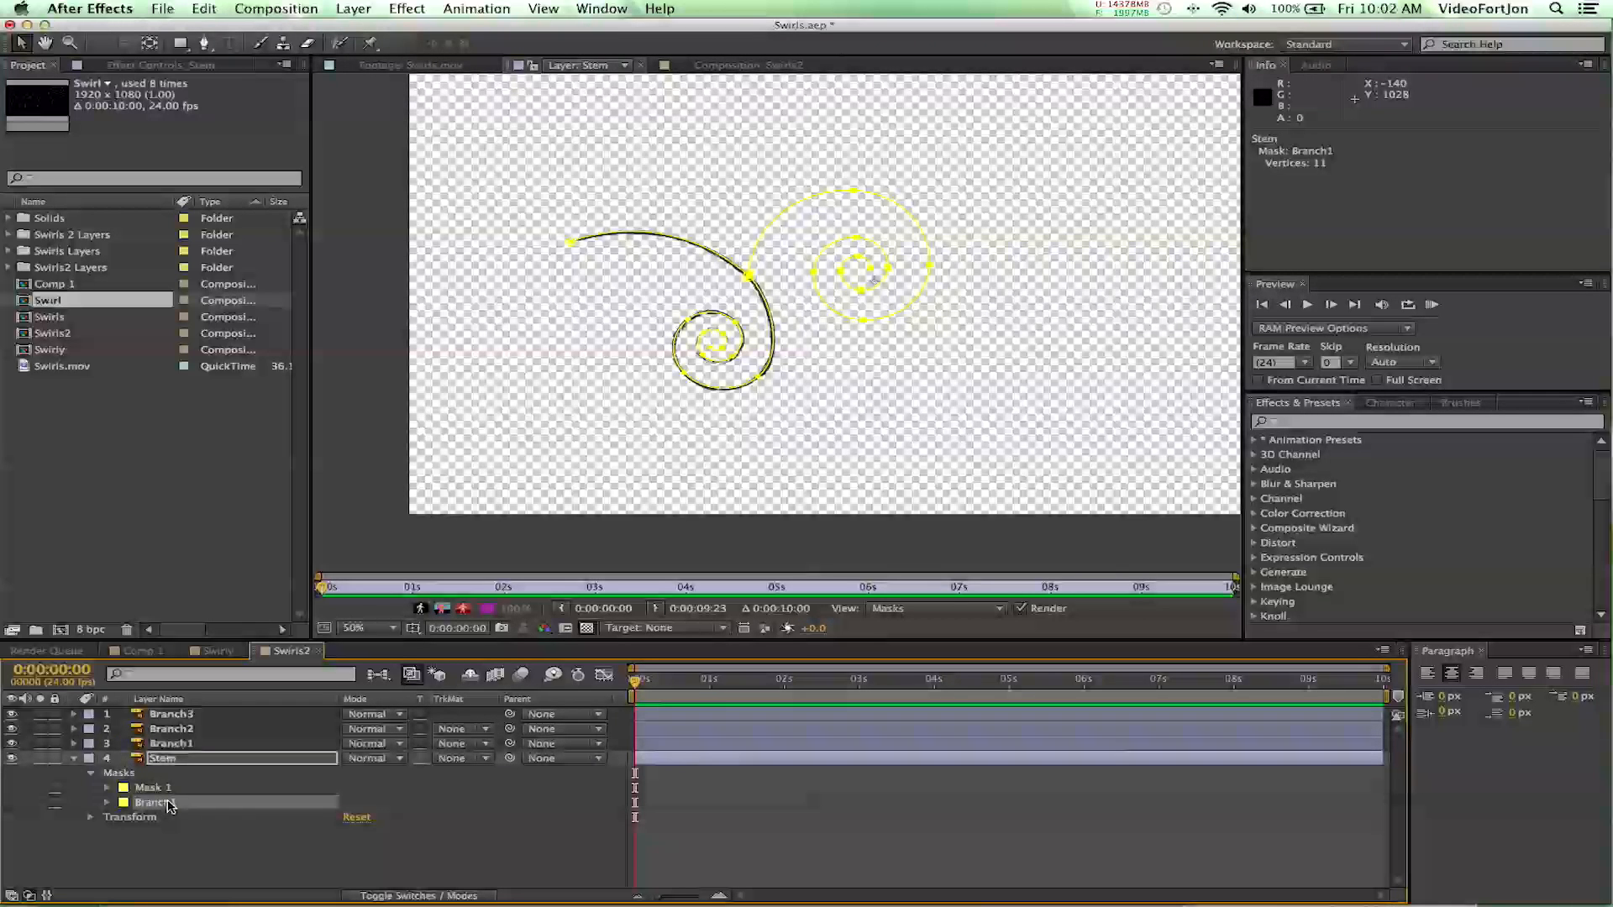
key("Delete")
- Rename the remaining Mask 1 on the Stem layer as Stem and collapse the layer's properties
left_click(168, 789)
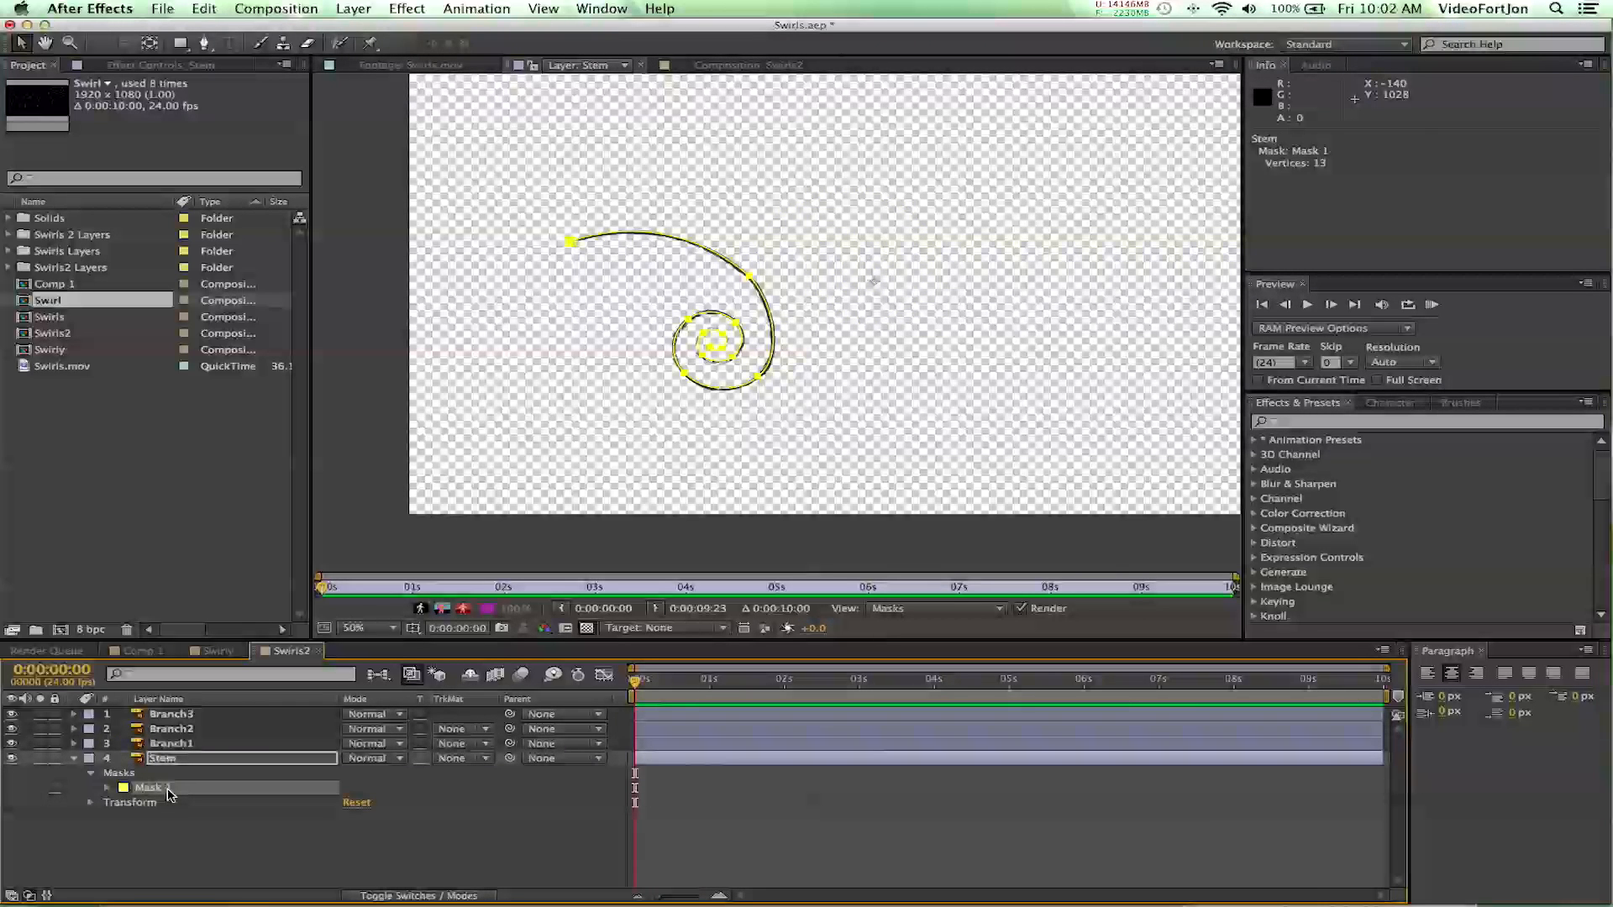
type("Stem")
key("Return")
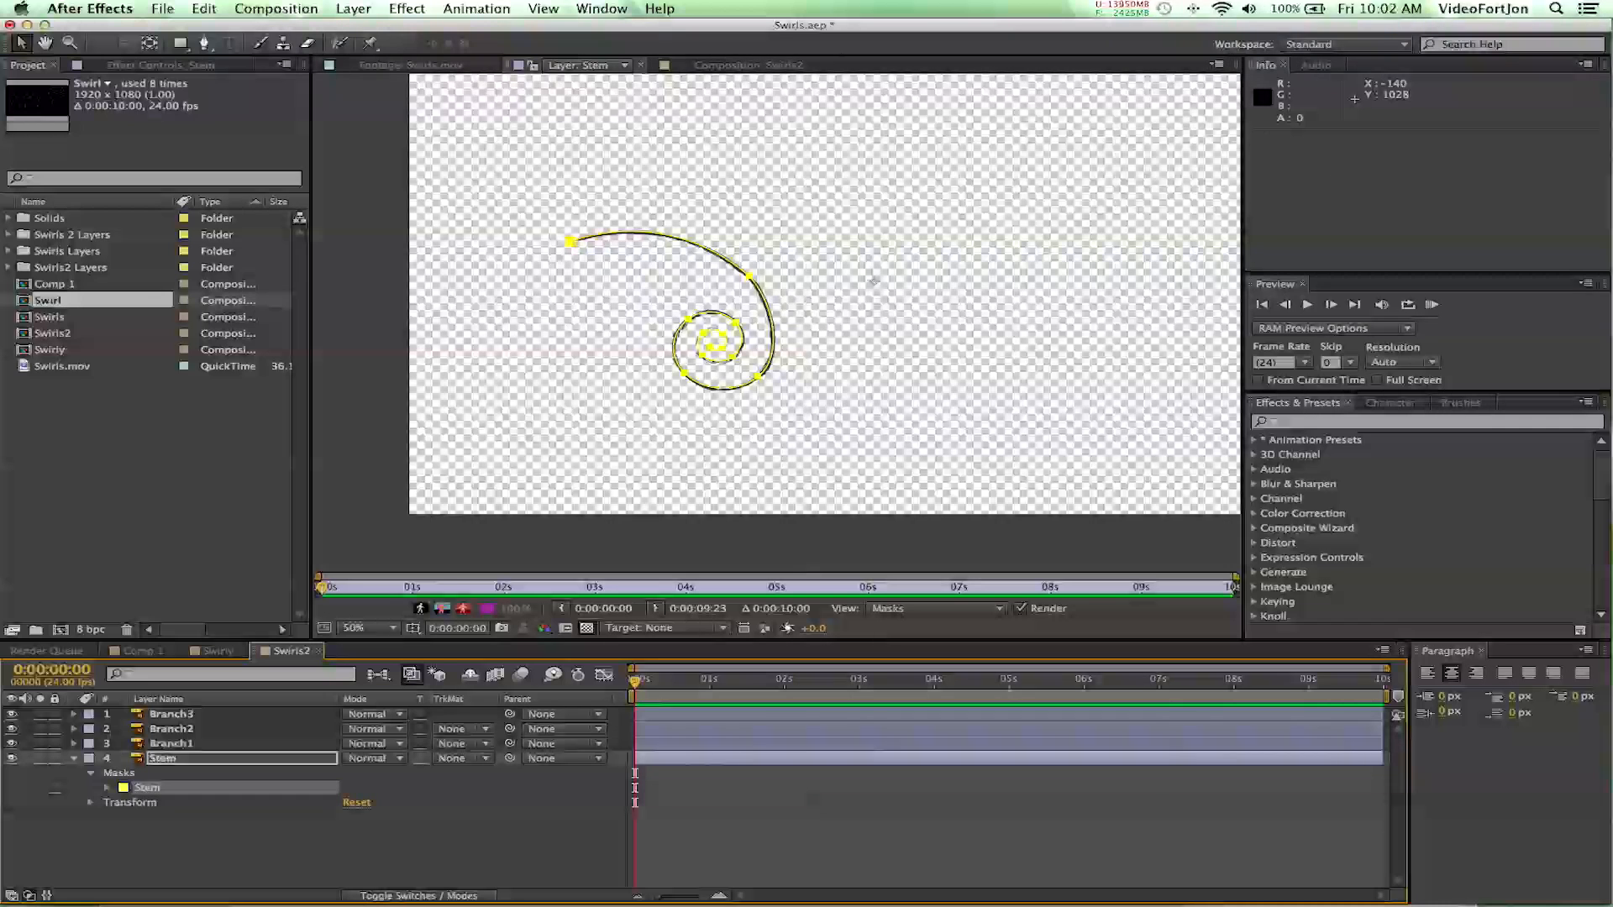
left_click(75, 759)
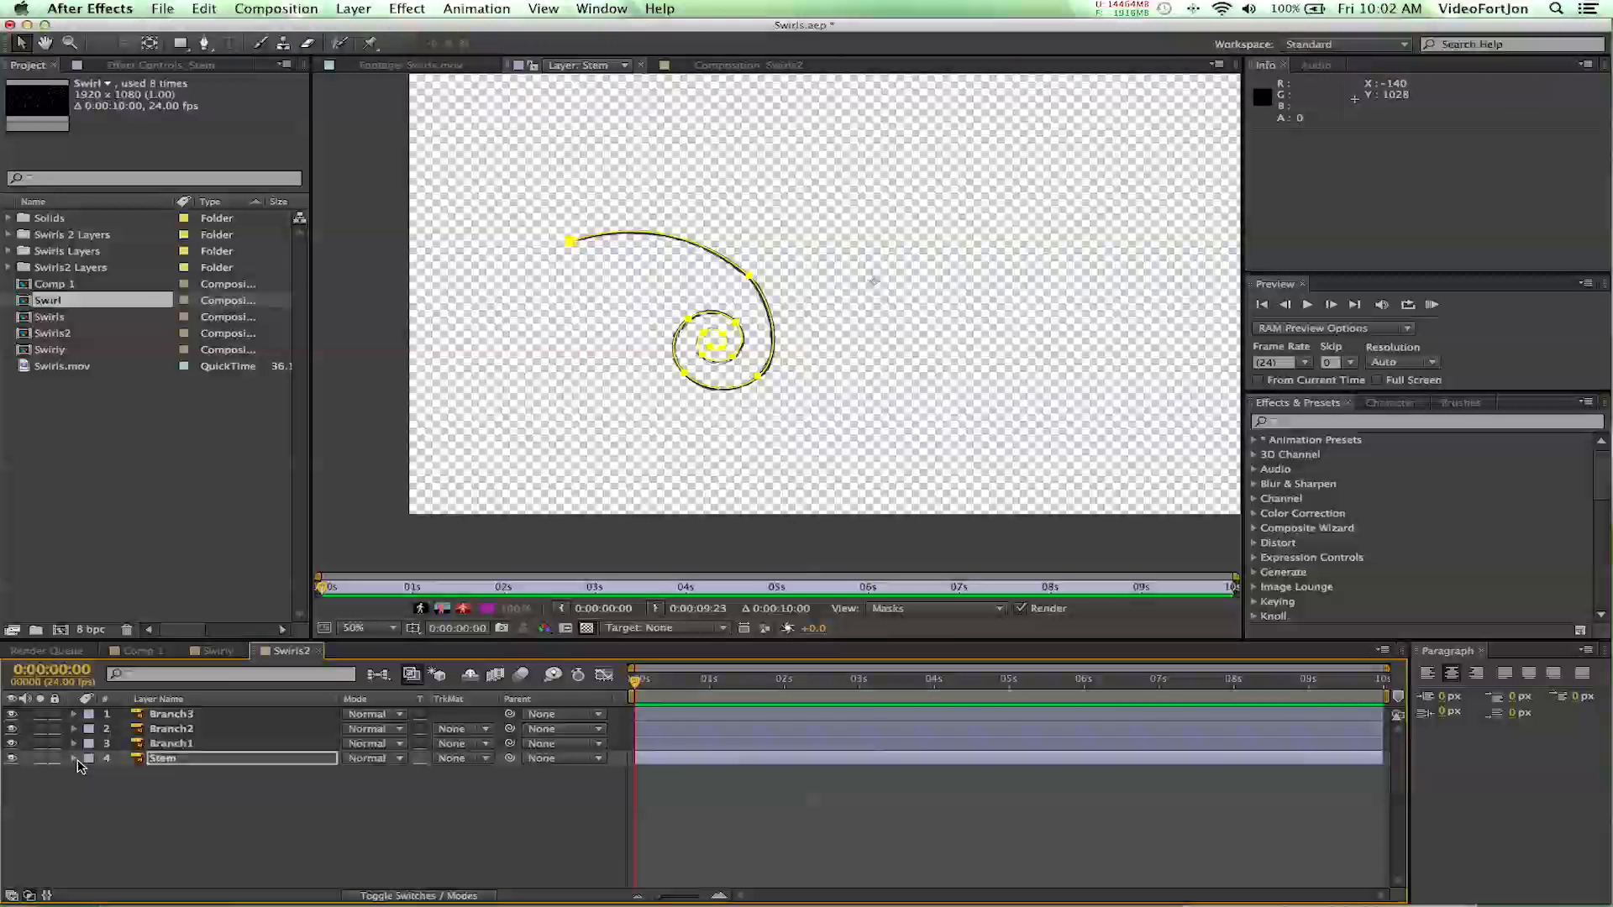
- Return to the Swirls2 composition view and expand the Branch1, Branch2 and Branch3 layers to check that each holds its own mask
left_click(696, 69)
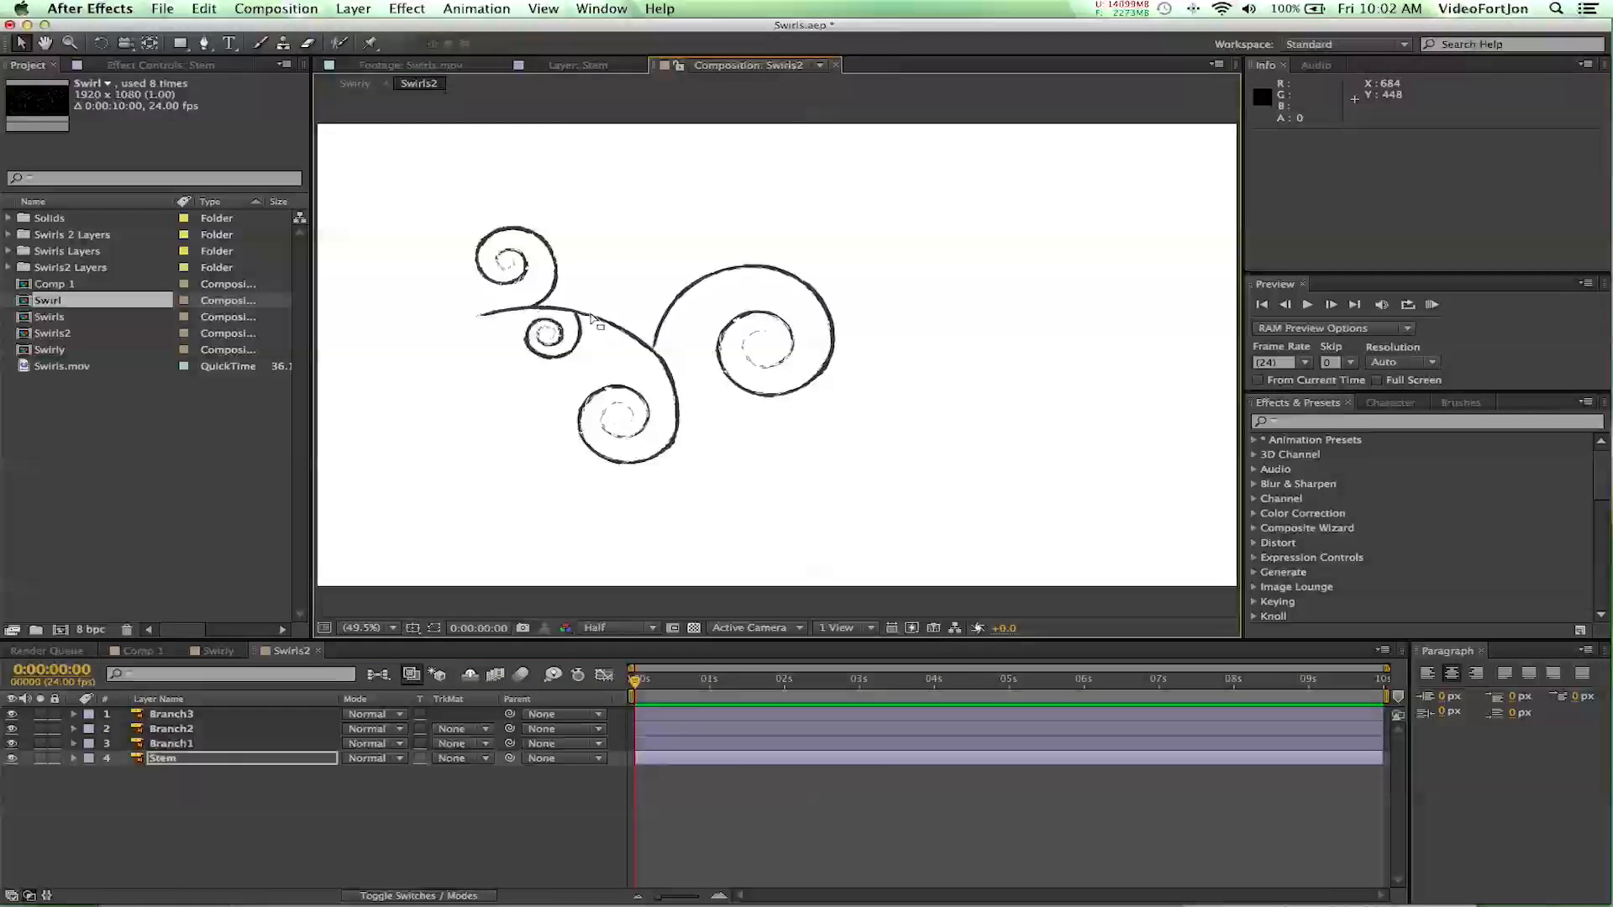
left_click(74, 743)
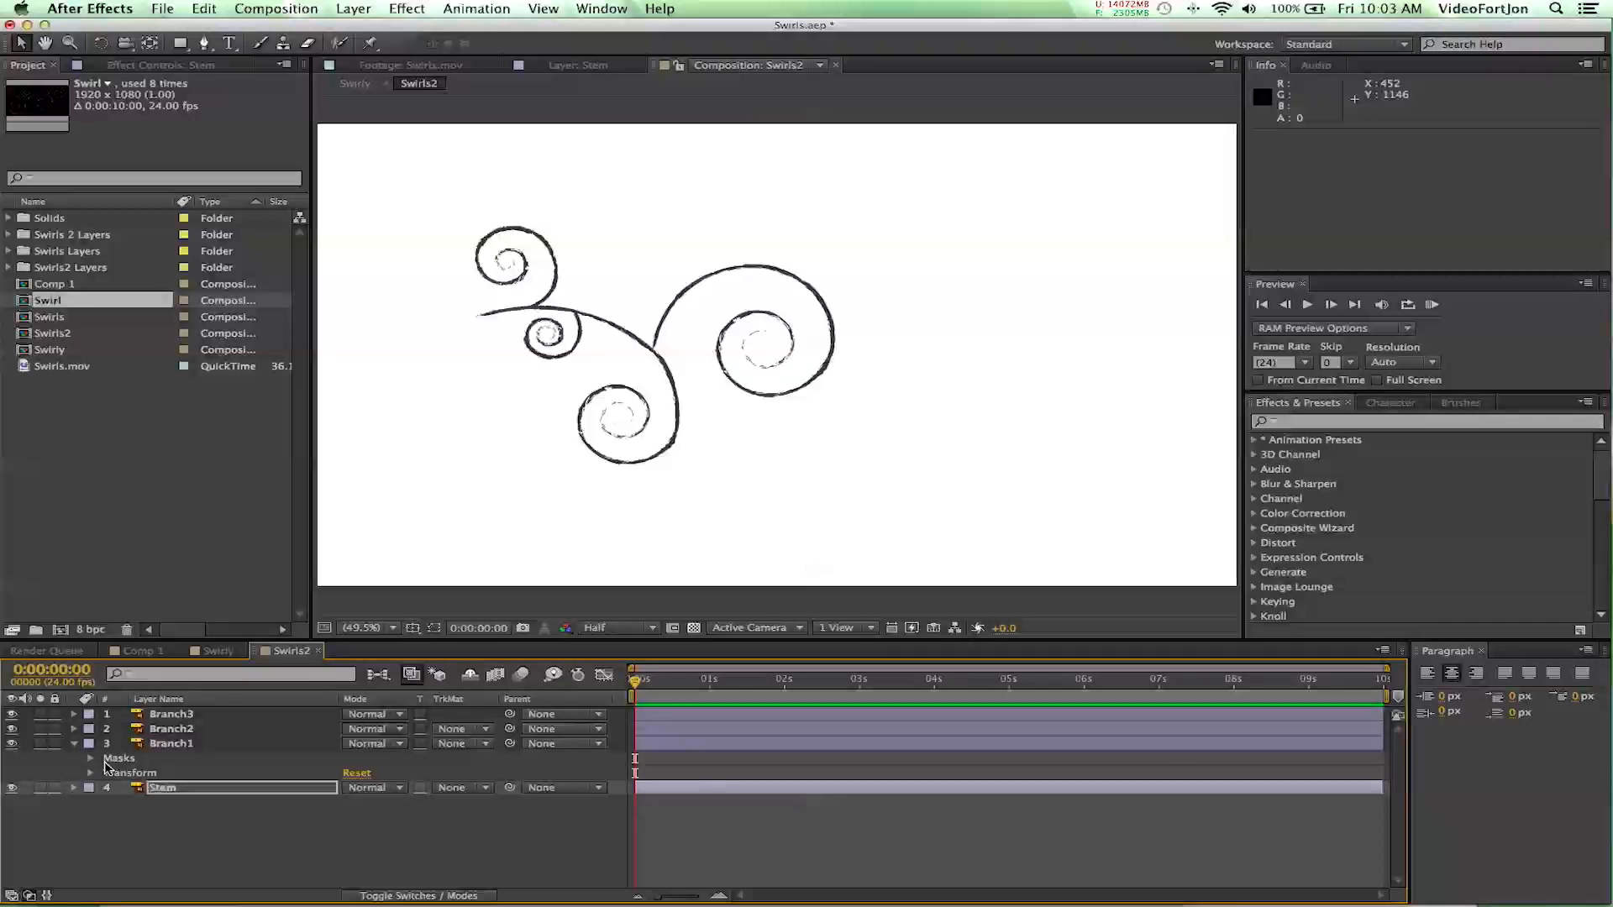
left_click(91, 758)
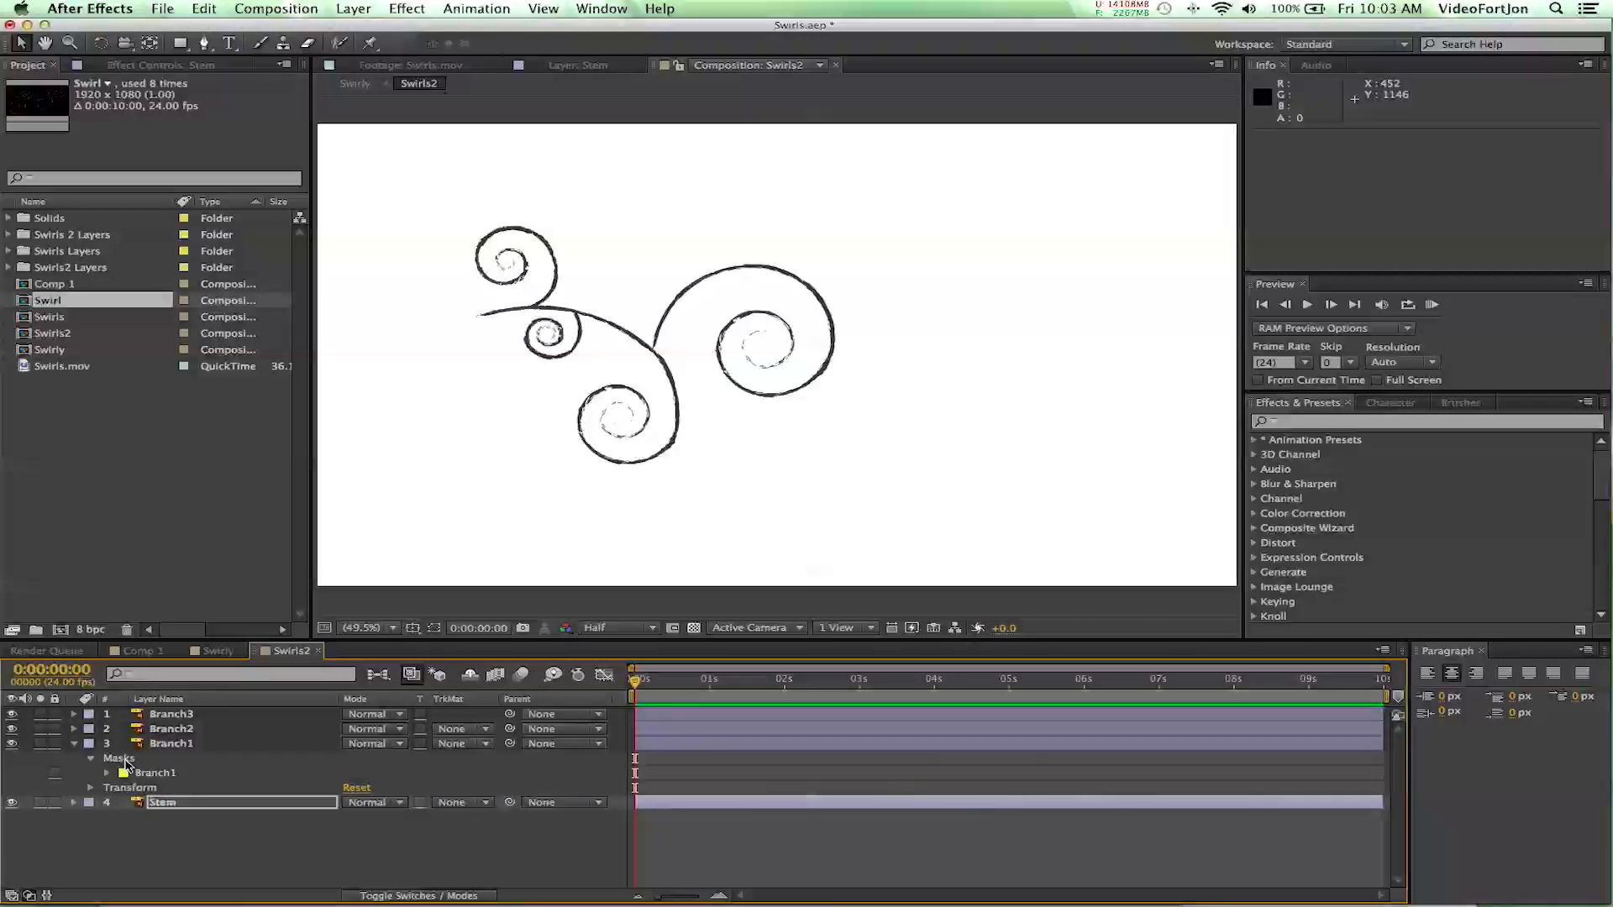
left_click(74, 729)
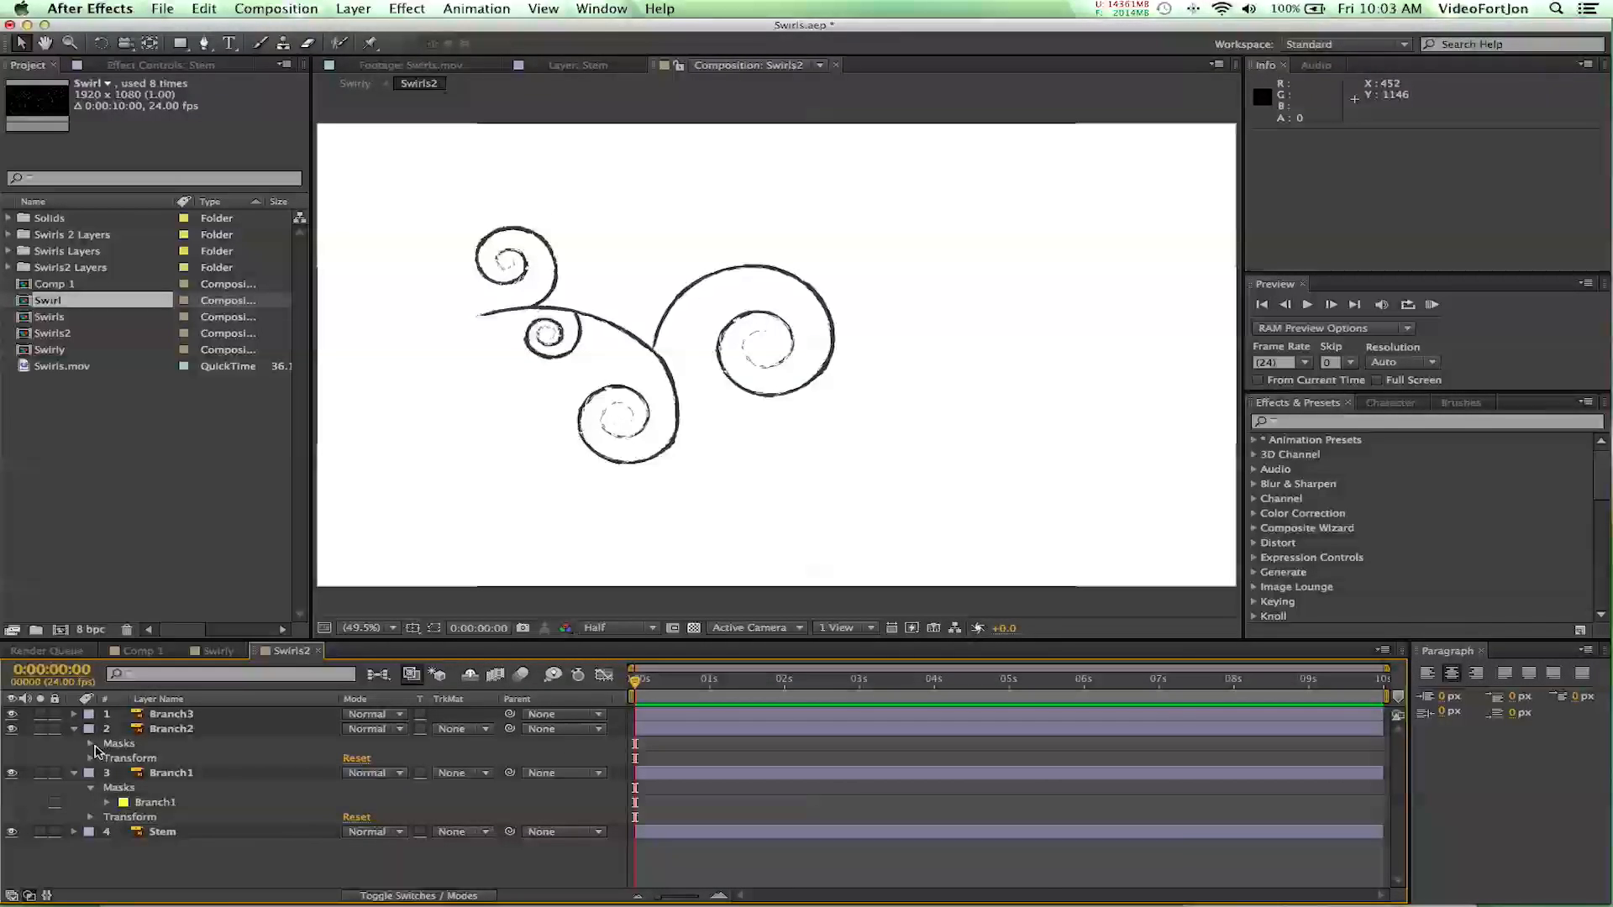
left_click(90, 744)
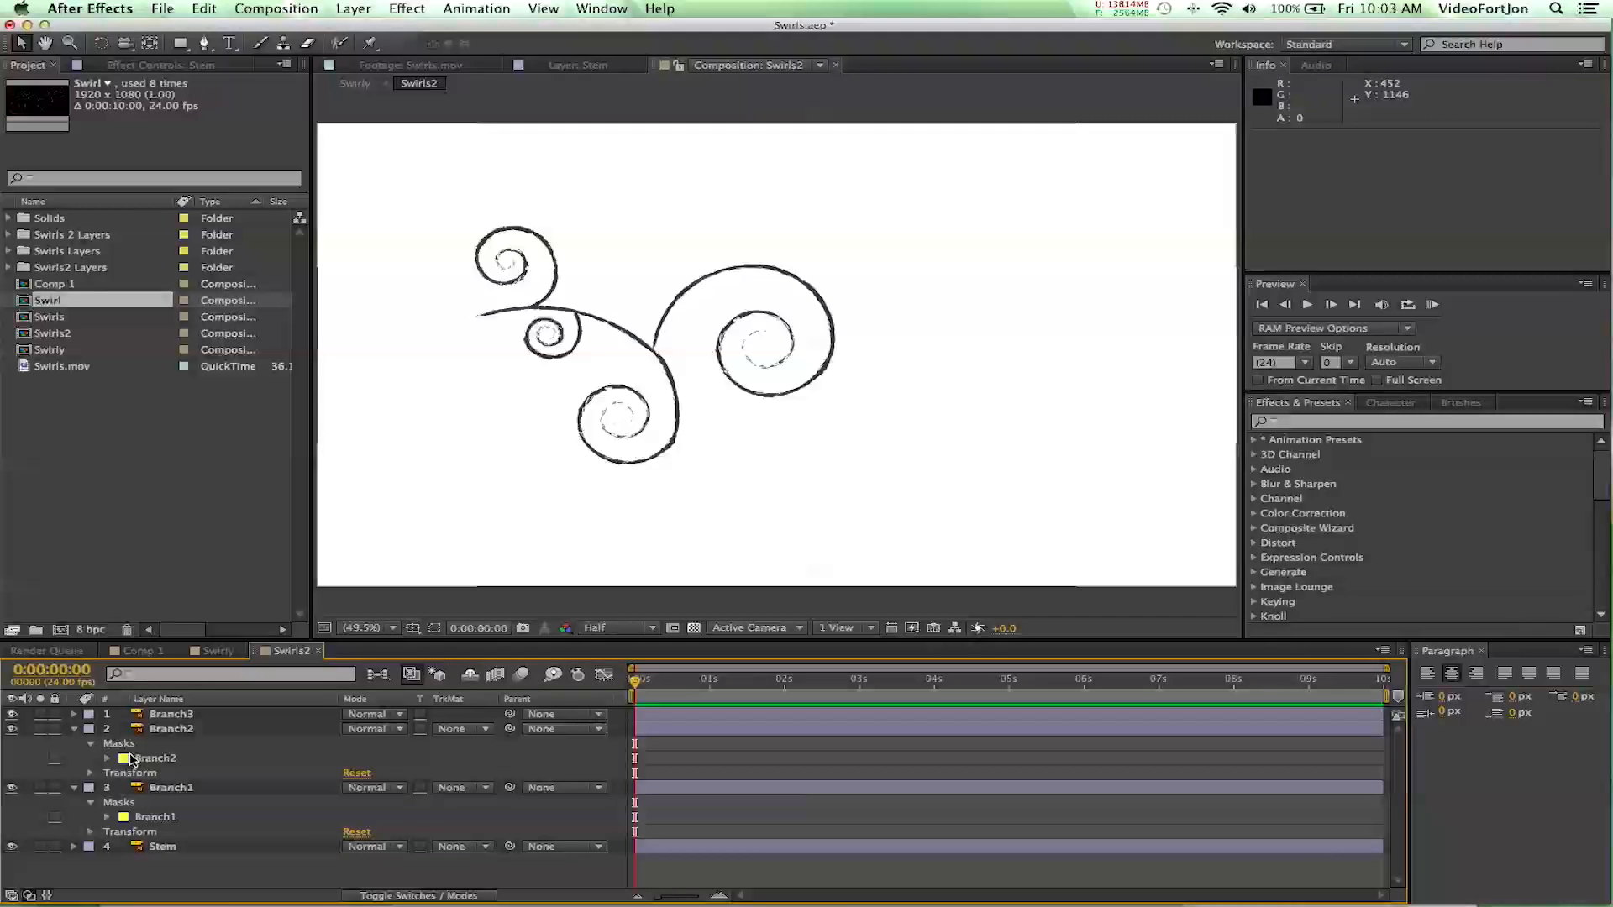
left_click(74, 715)
left_click(91, 729)
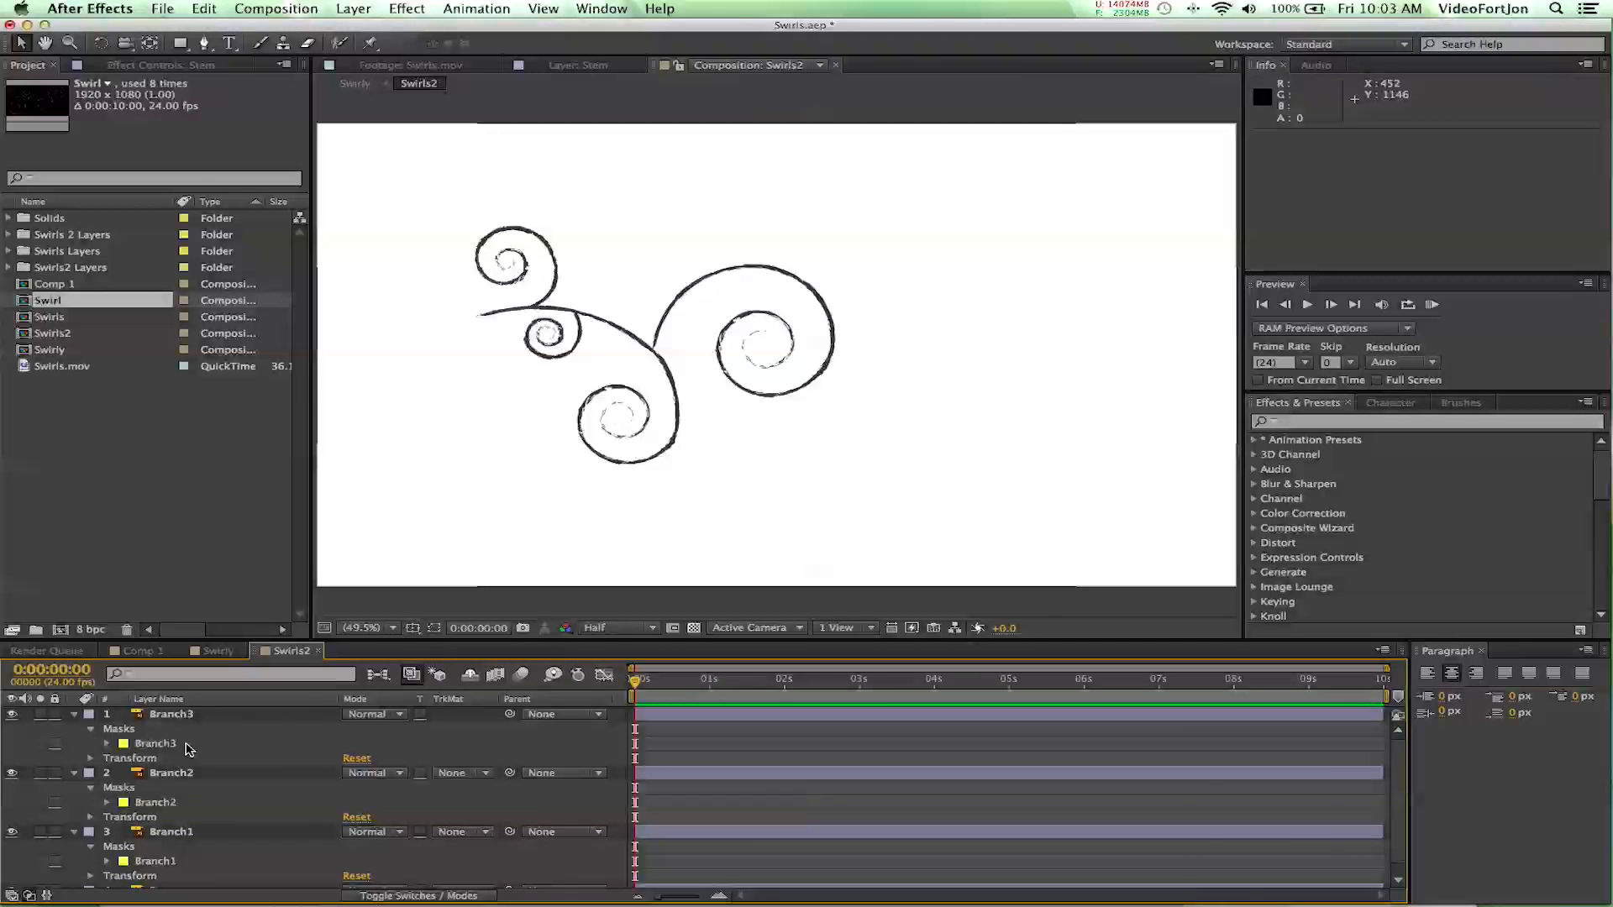
- Move the current time to 0:00:02:03 and collapse the properties of the three branch layers
left_click_drag(635, 680, 883, 695)
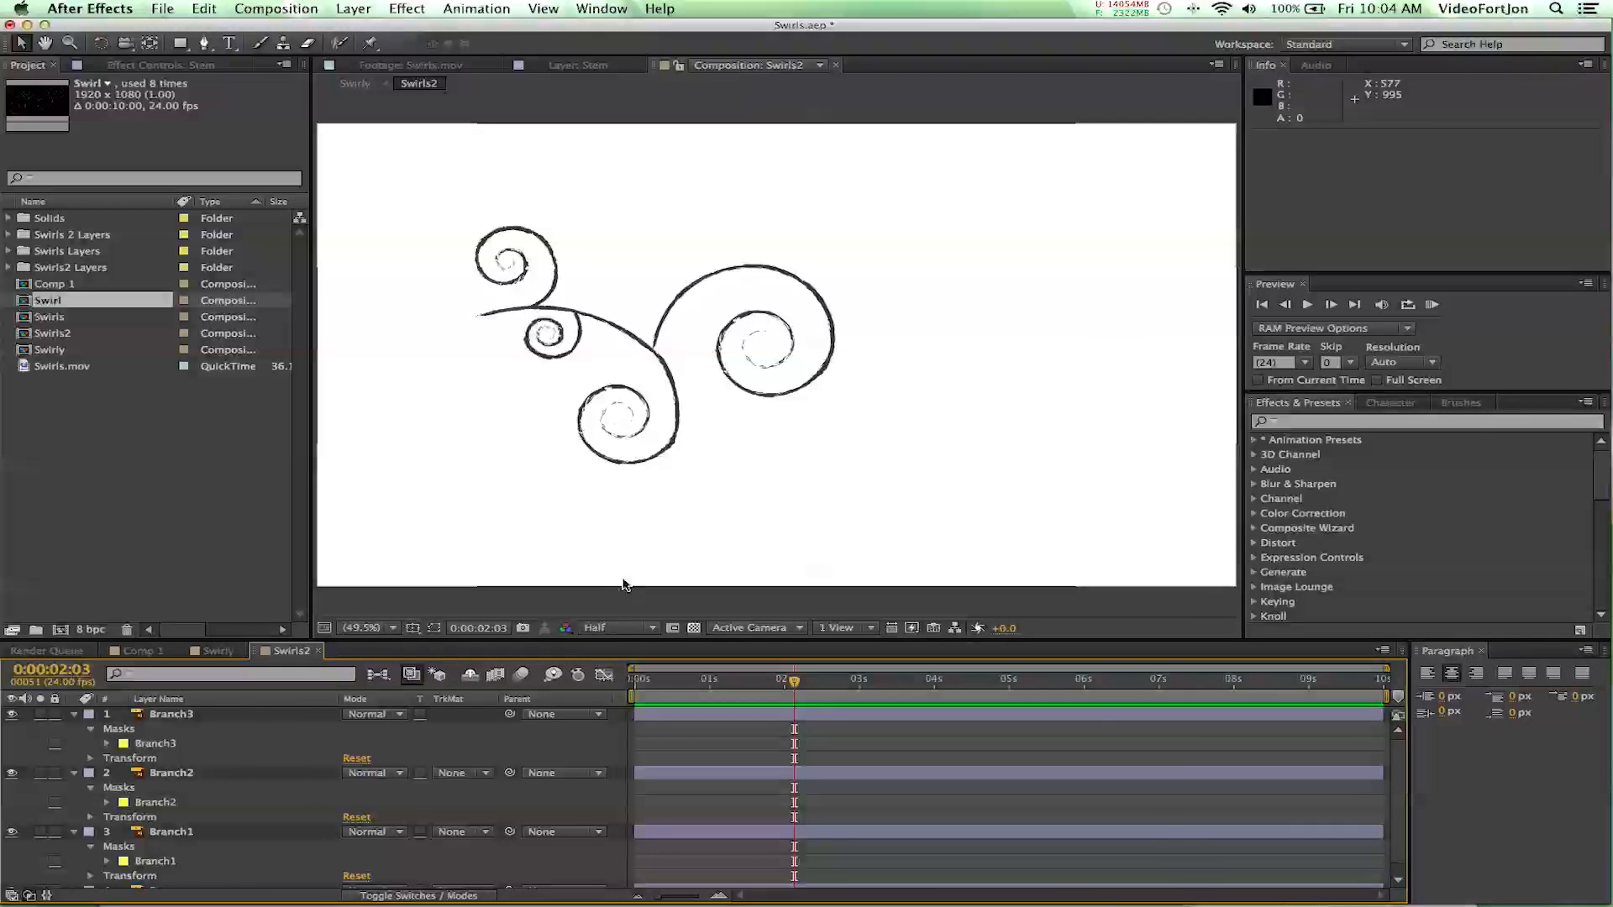
left_click(74, 714)
left_click(74, 729)
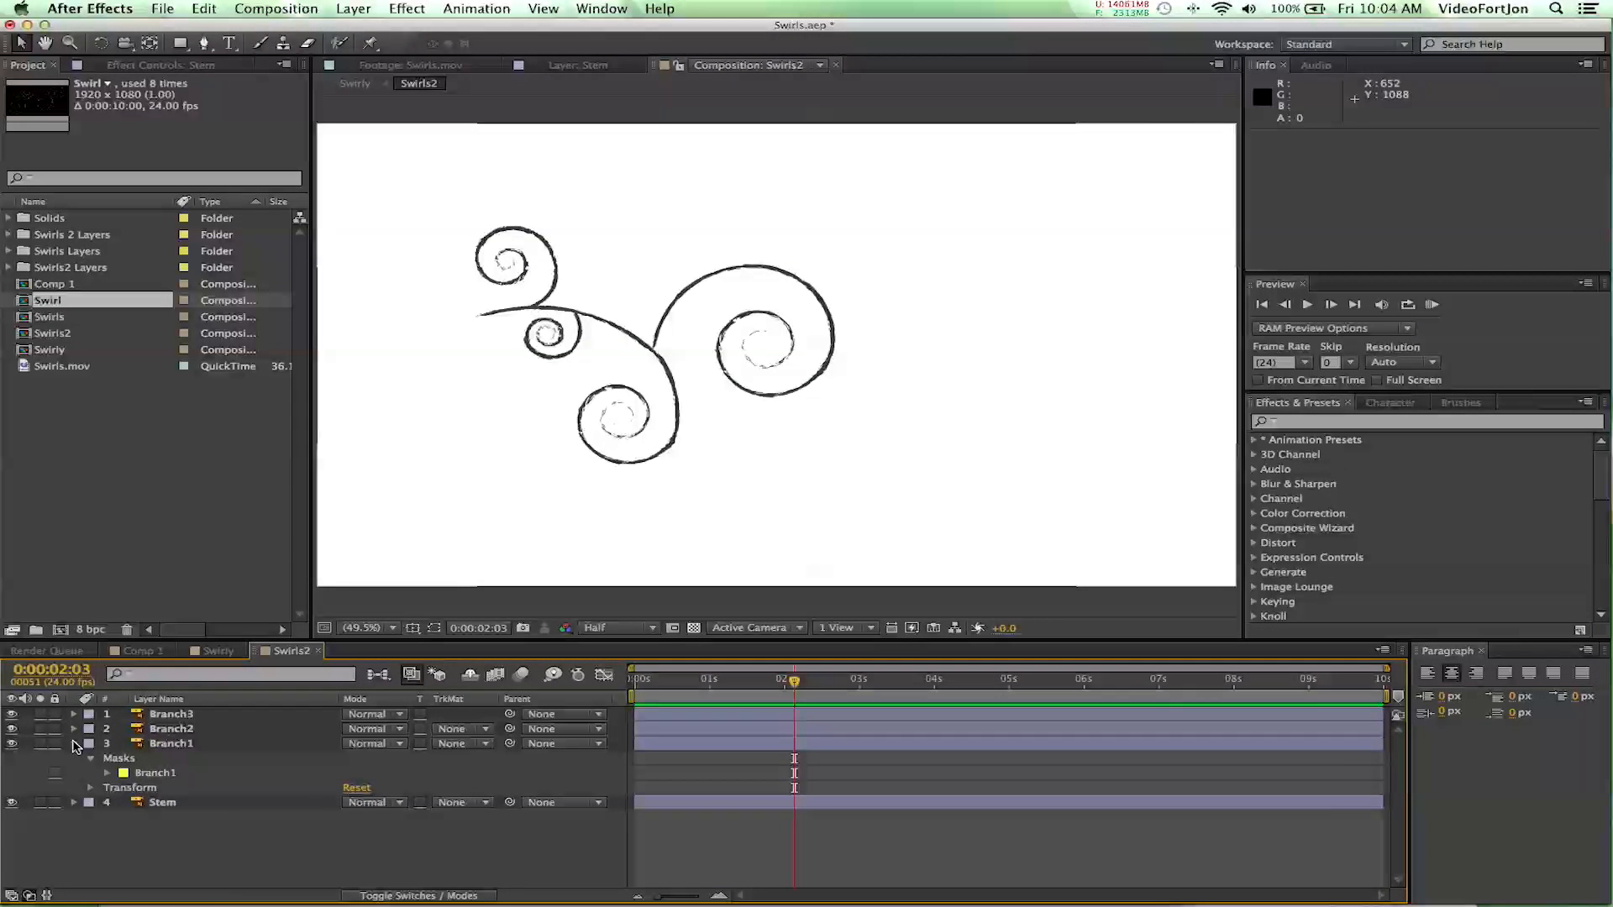
left_click(74, 743)
- Find the Generate effect Stroke by searching for "stroke" and apply it to the Stem layer
left_click(164, 758)
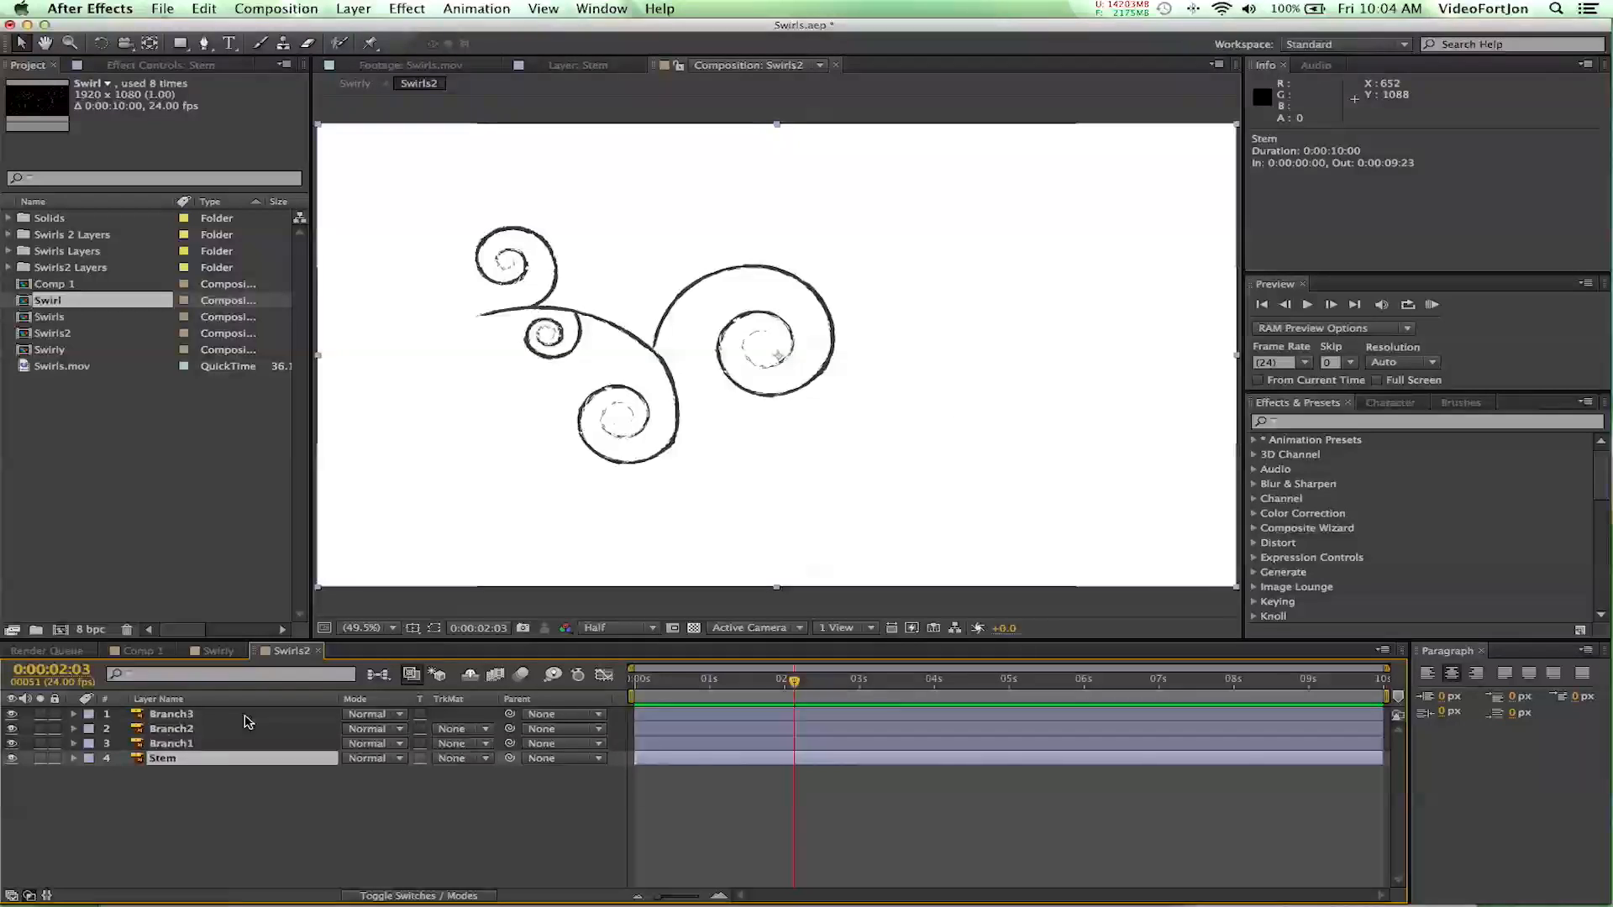
left_click(1313, 424)
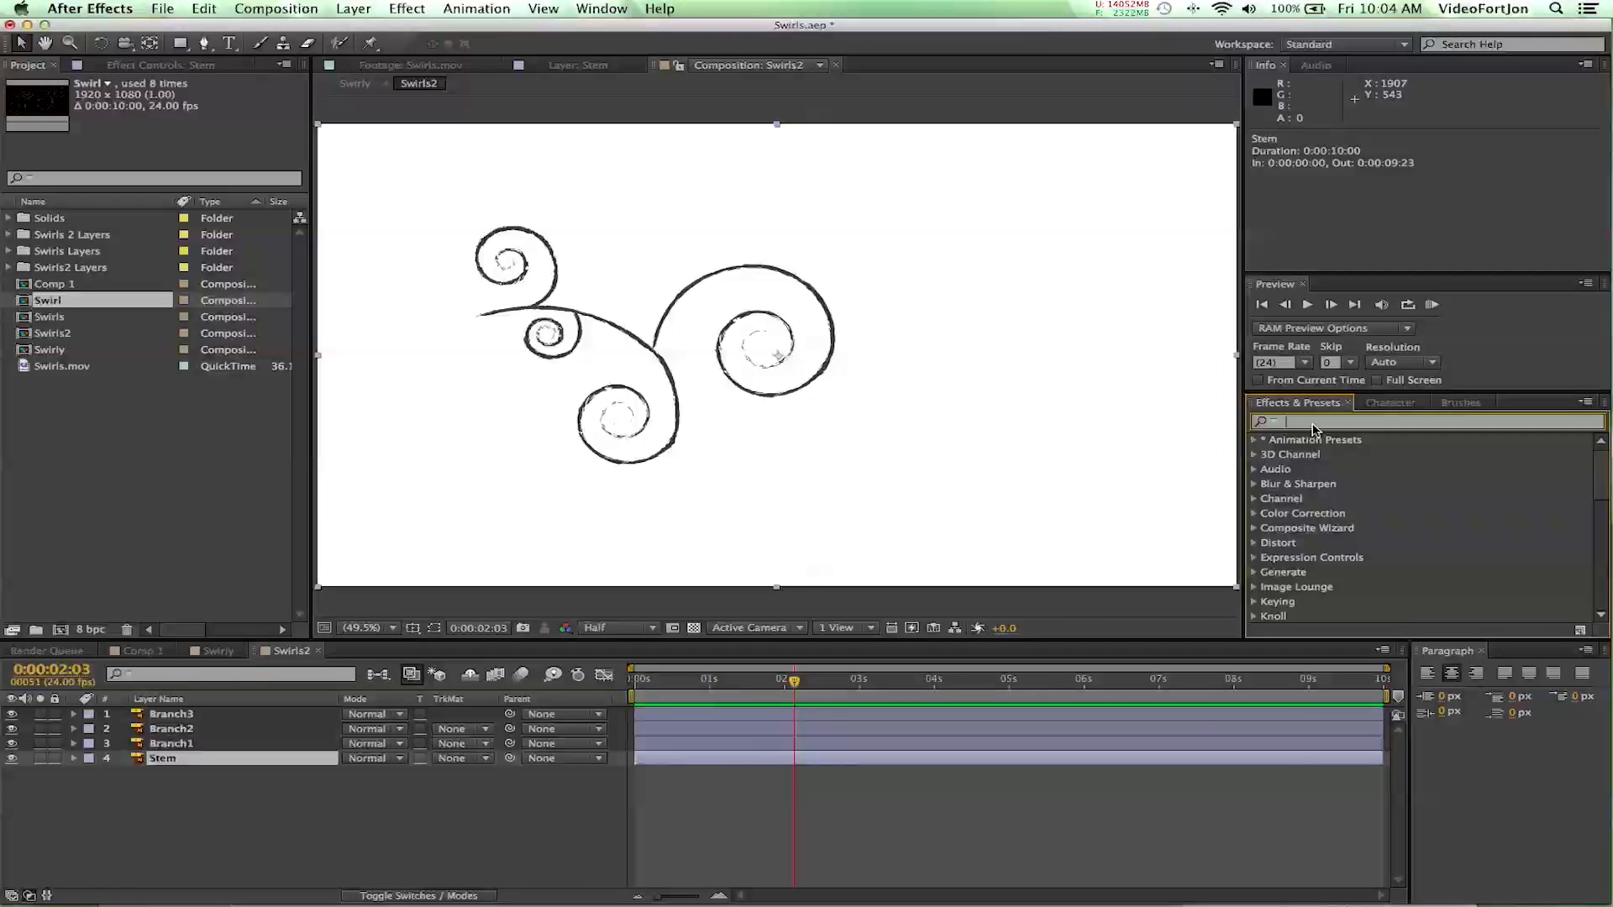
type("stroke")
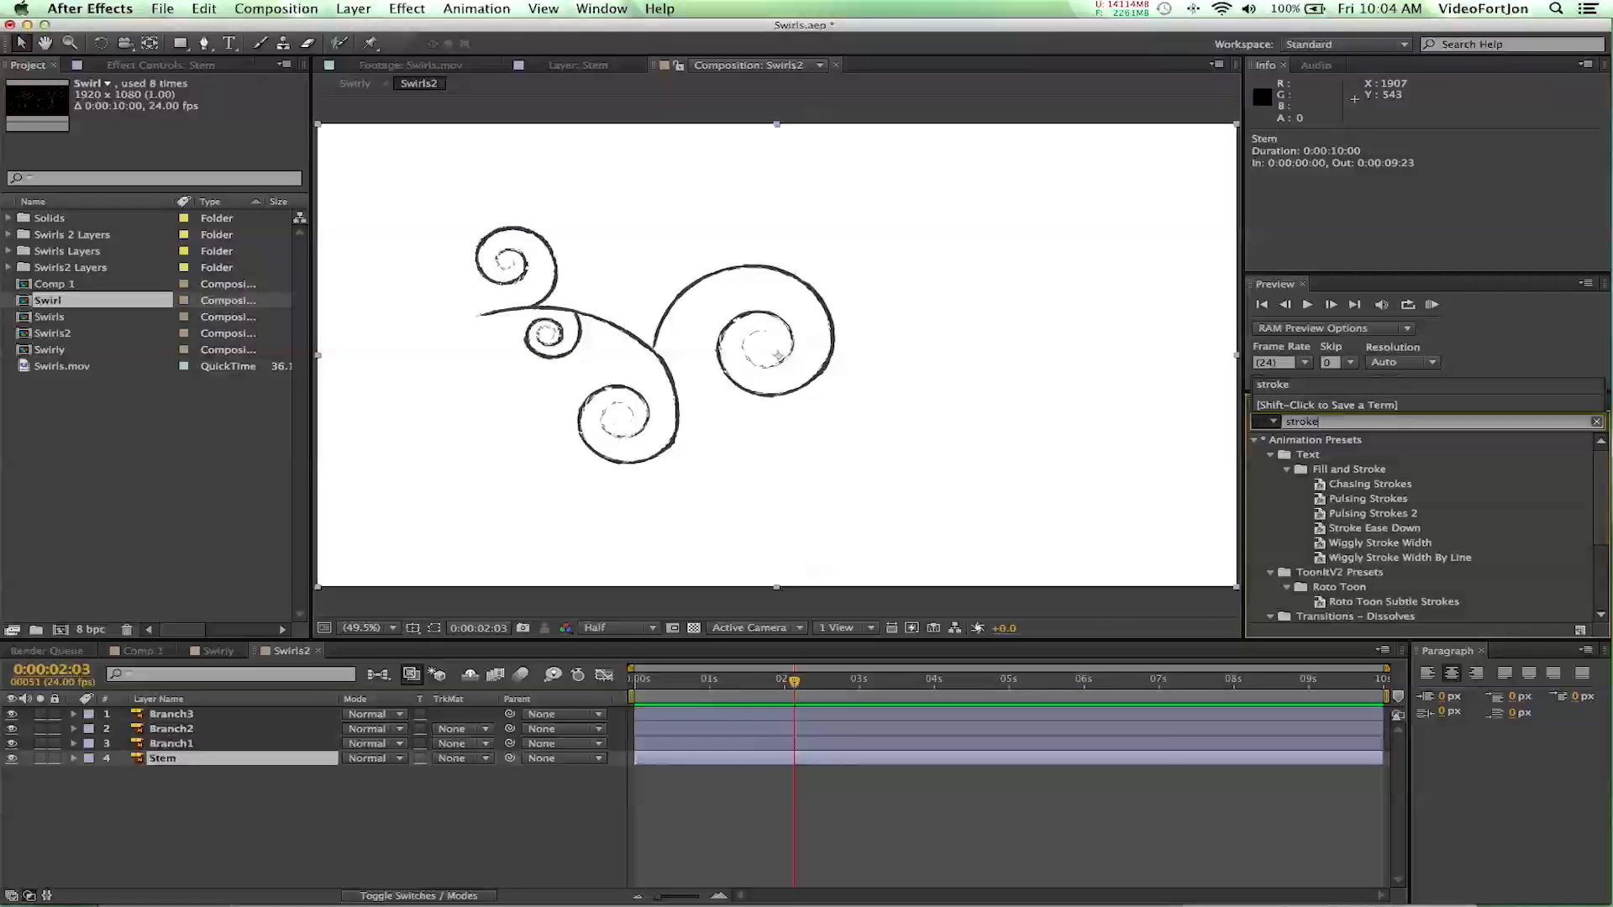
scroll(1385, 491, "down", 4)
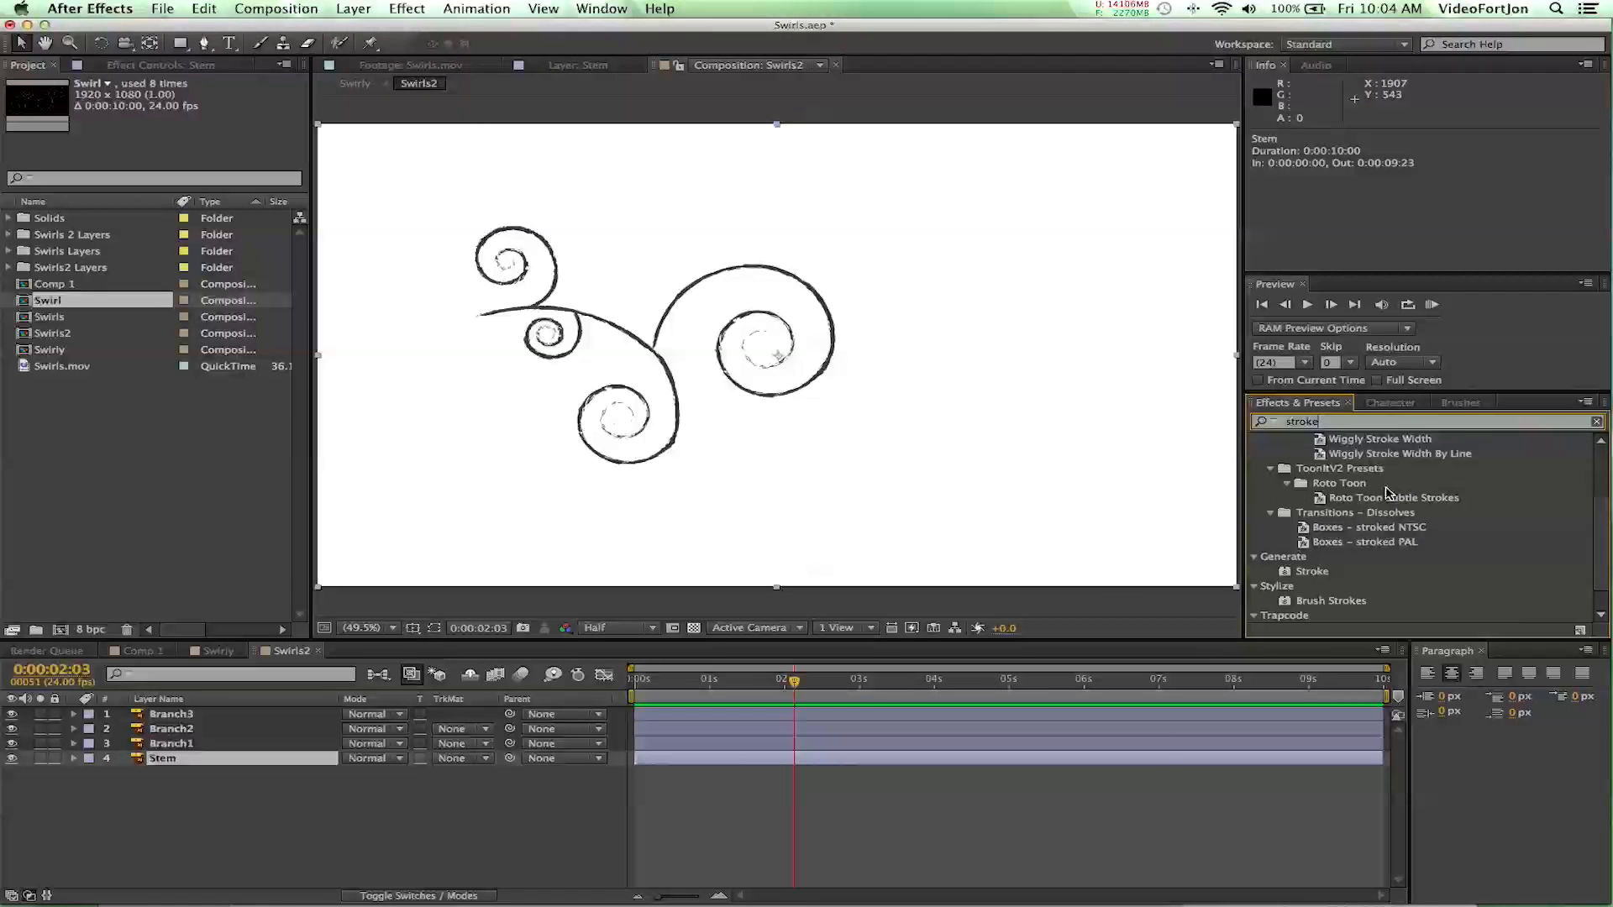
left_click(1310, 572)
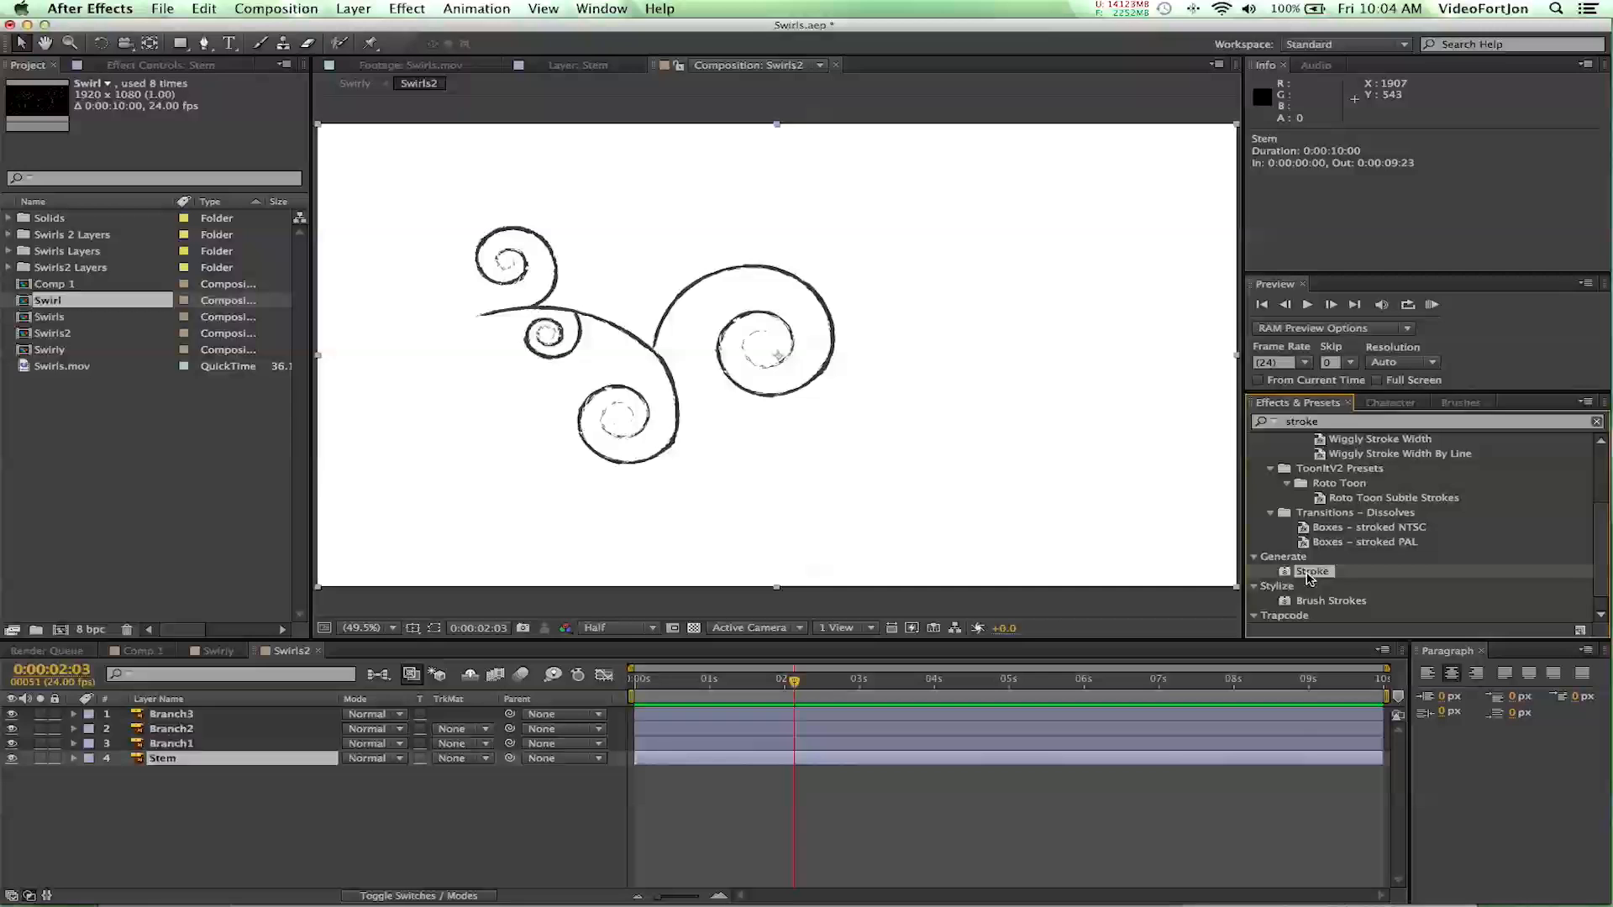
double_click(1310, 573)
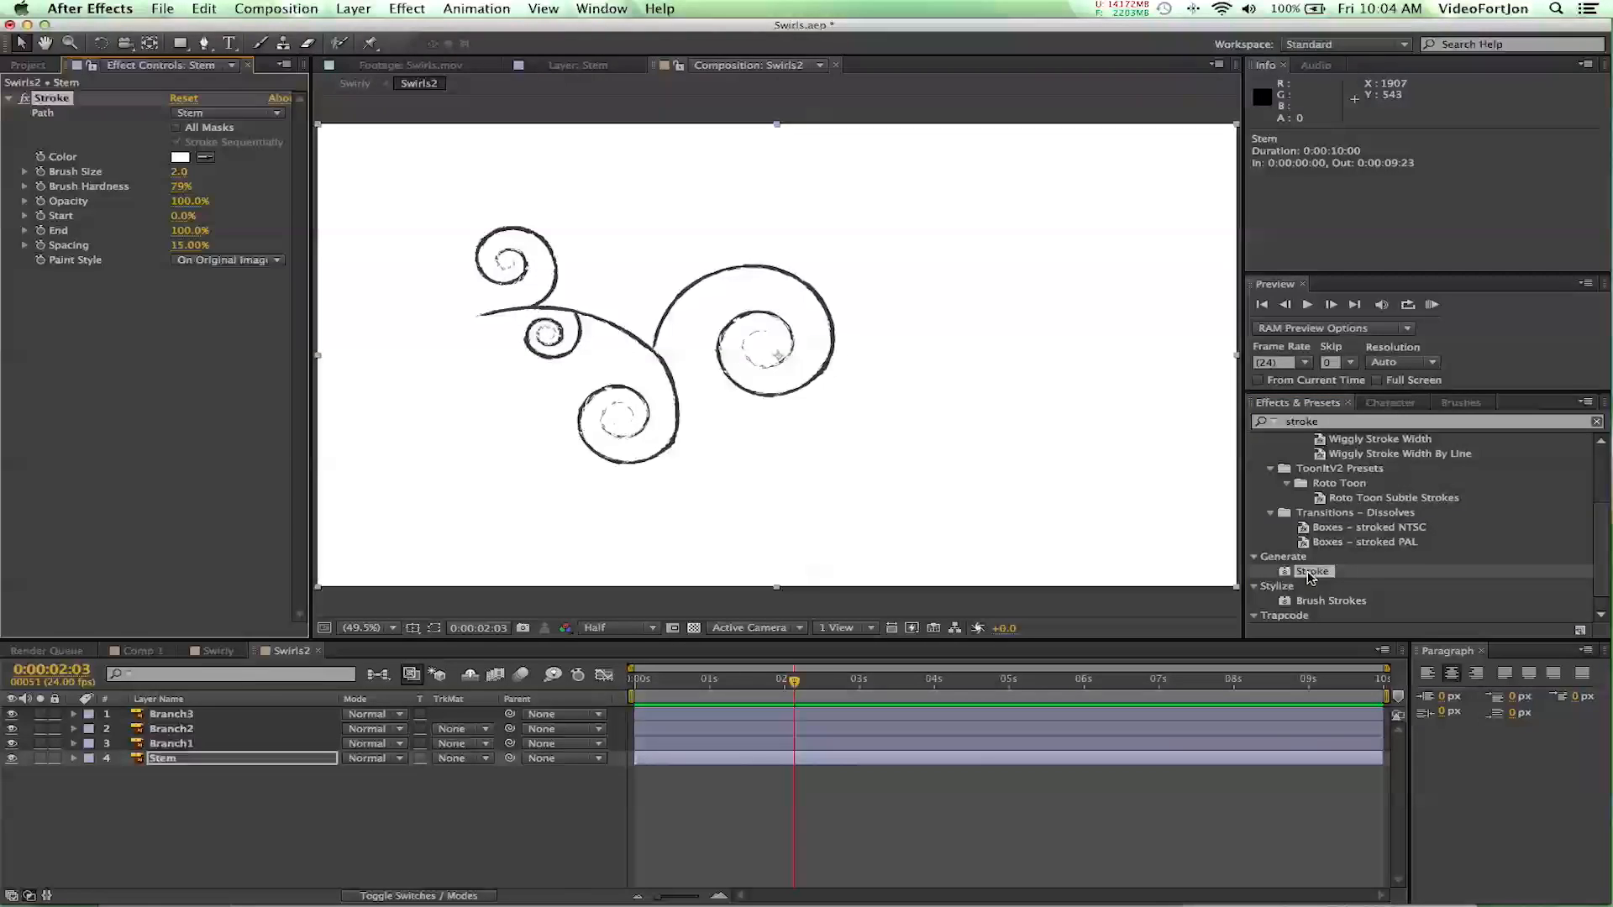
- Try a Brush Size of 10 in the Stem layer's Stroke effect and inspect how well it covers the stem artwork
left_click(178, 759)
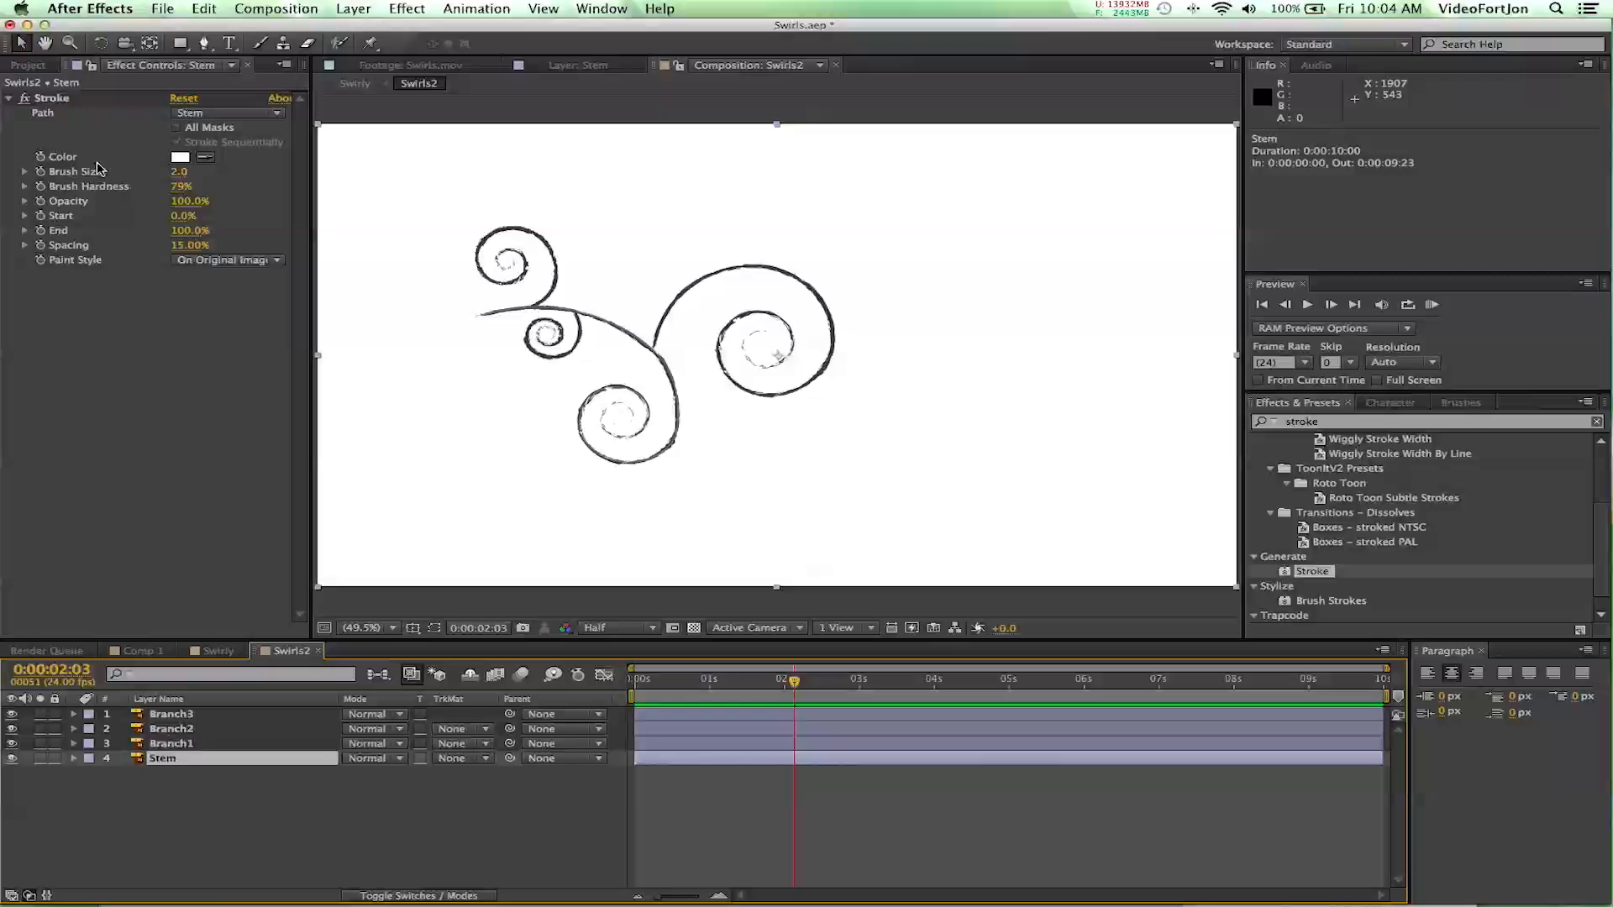
left_click_drag(179, 179, 281, 189)
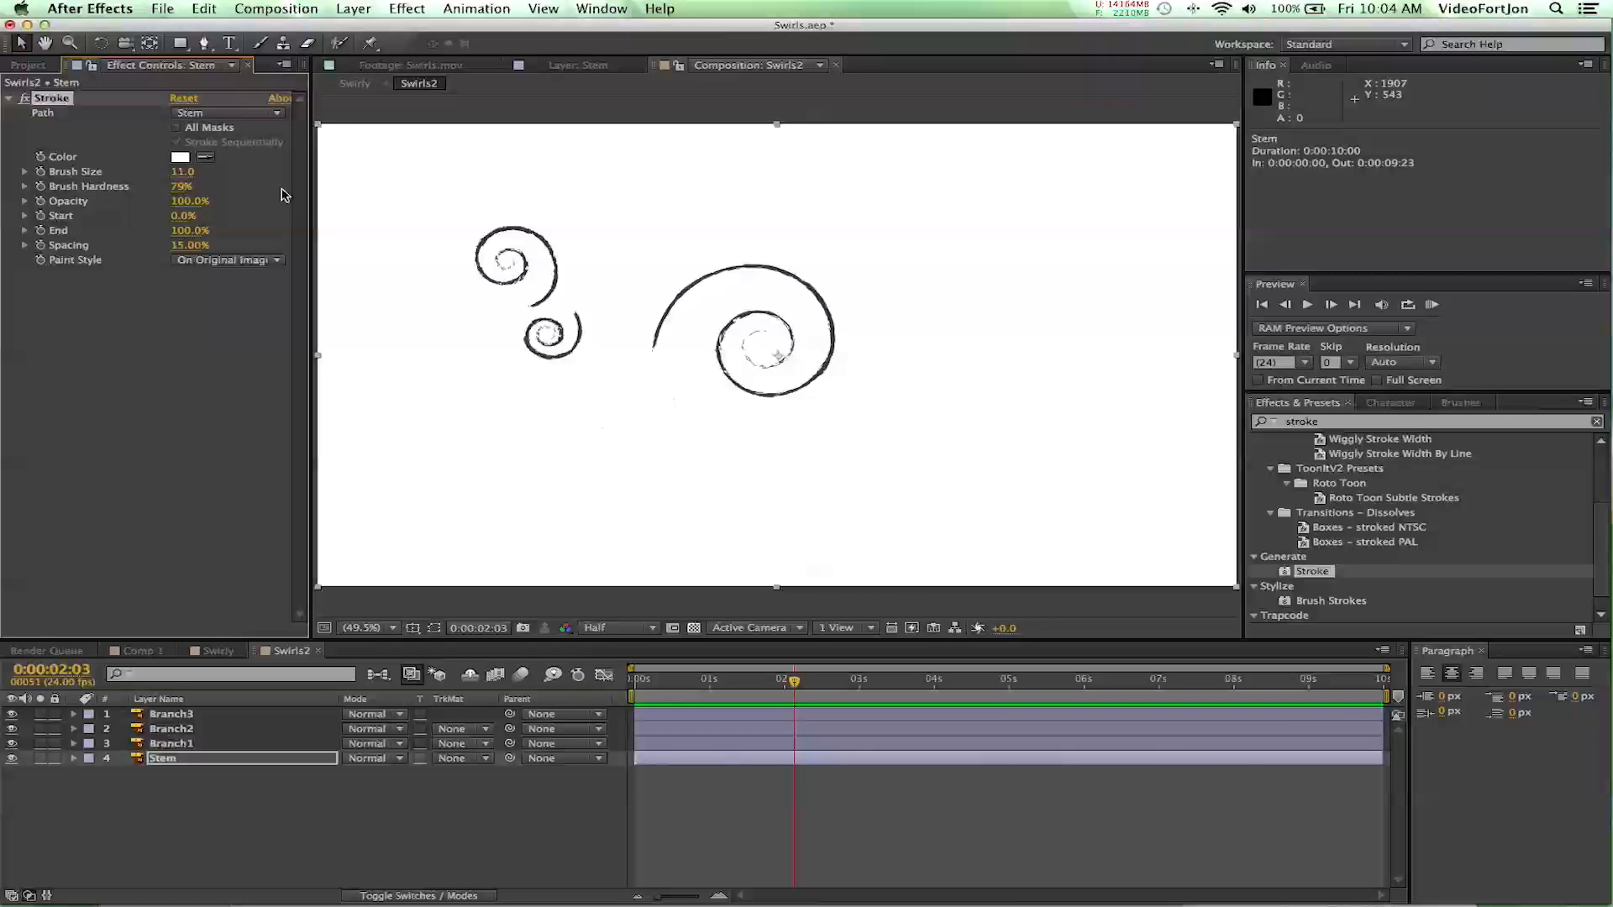
left_click(190, 174)
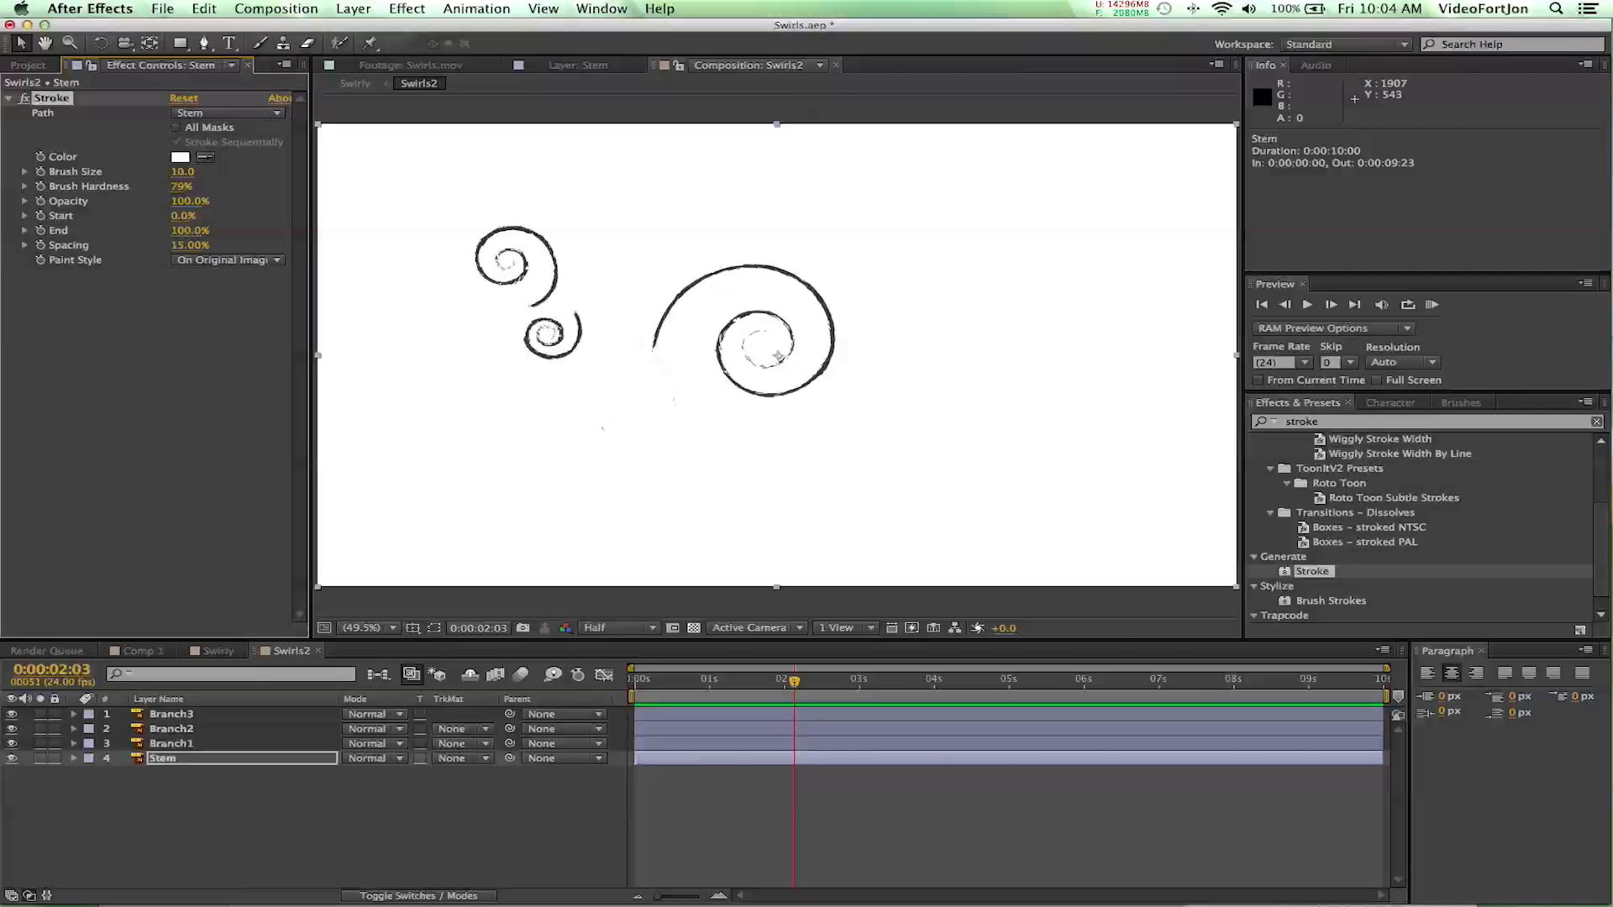
scroll(613, 399, "up", 4)
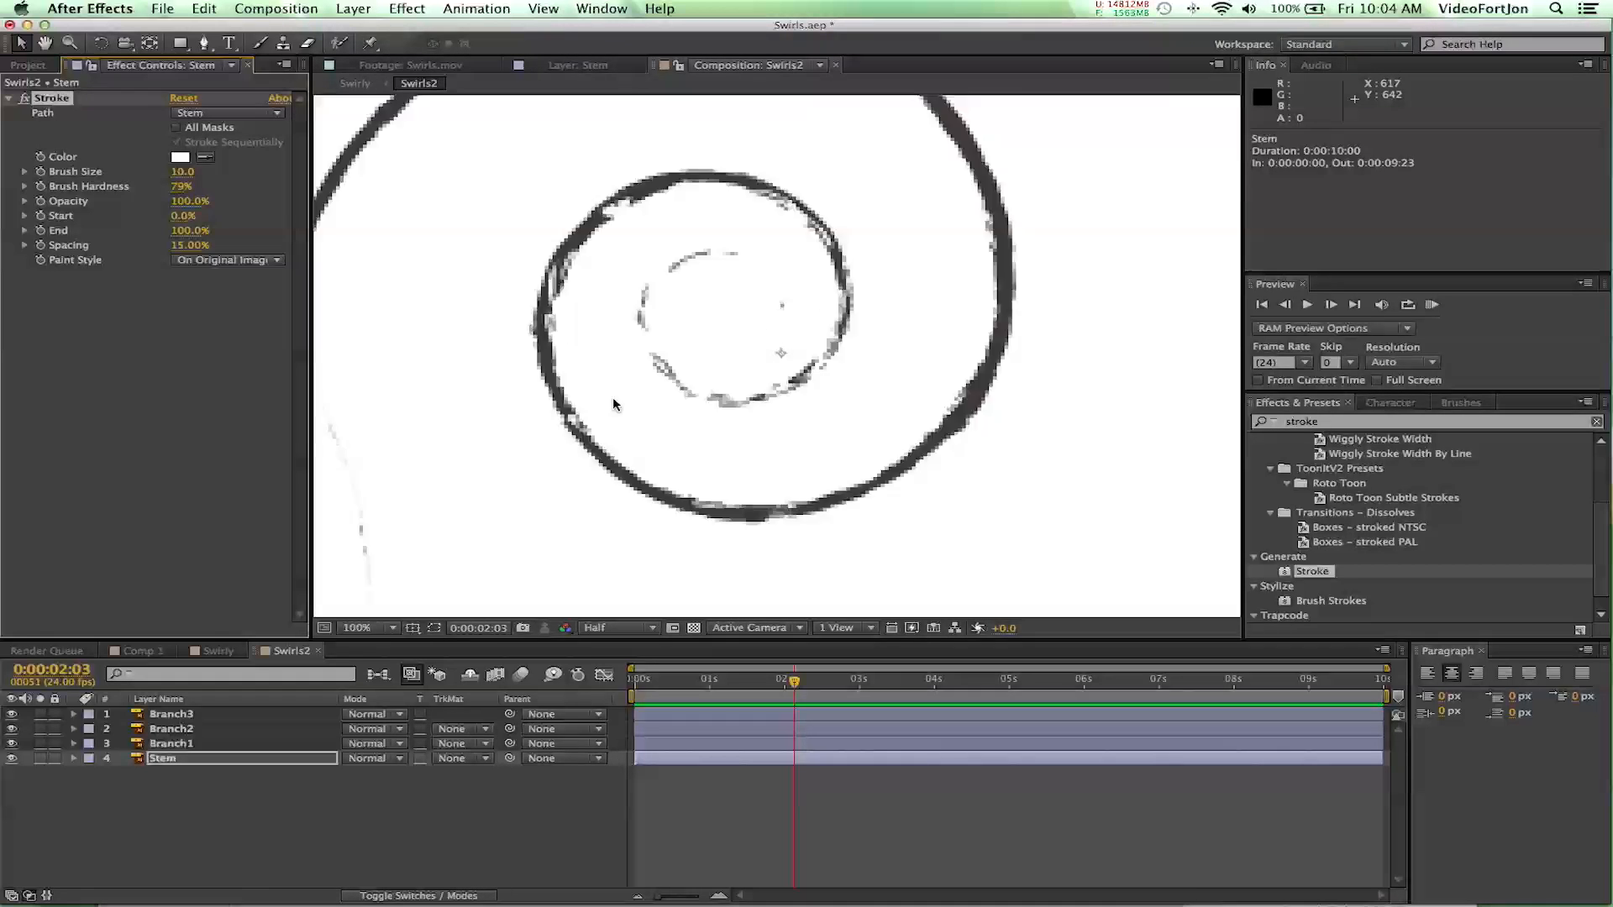
scroll(613, 399, "down", 3)
scroll(613, 399, "up", 1)
left_click_drag(593, 406, 849, 356)
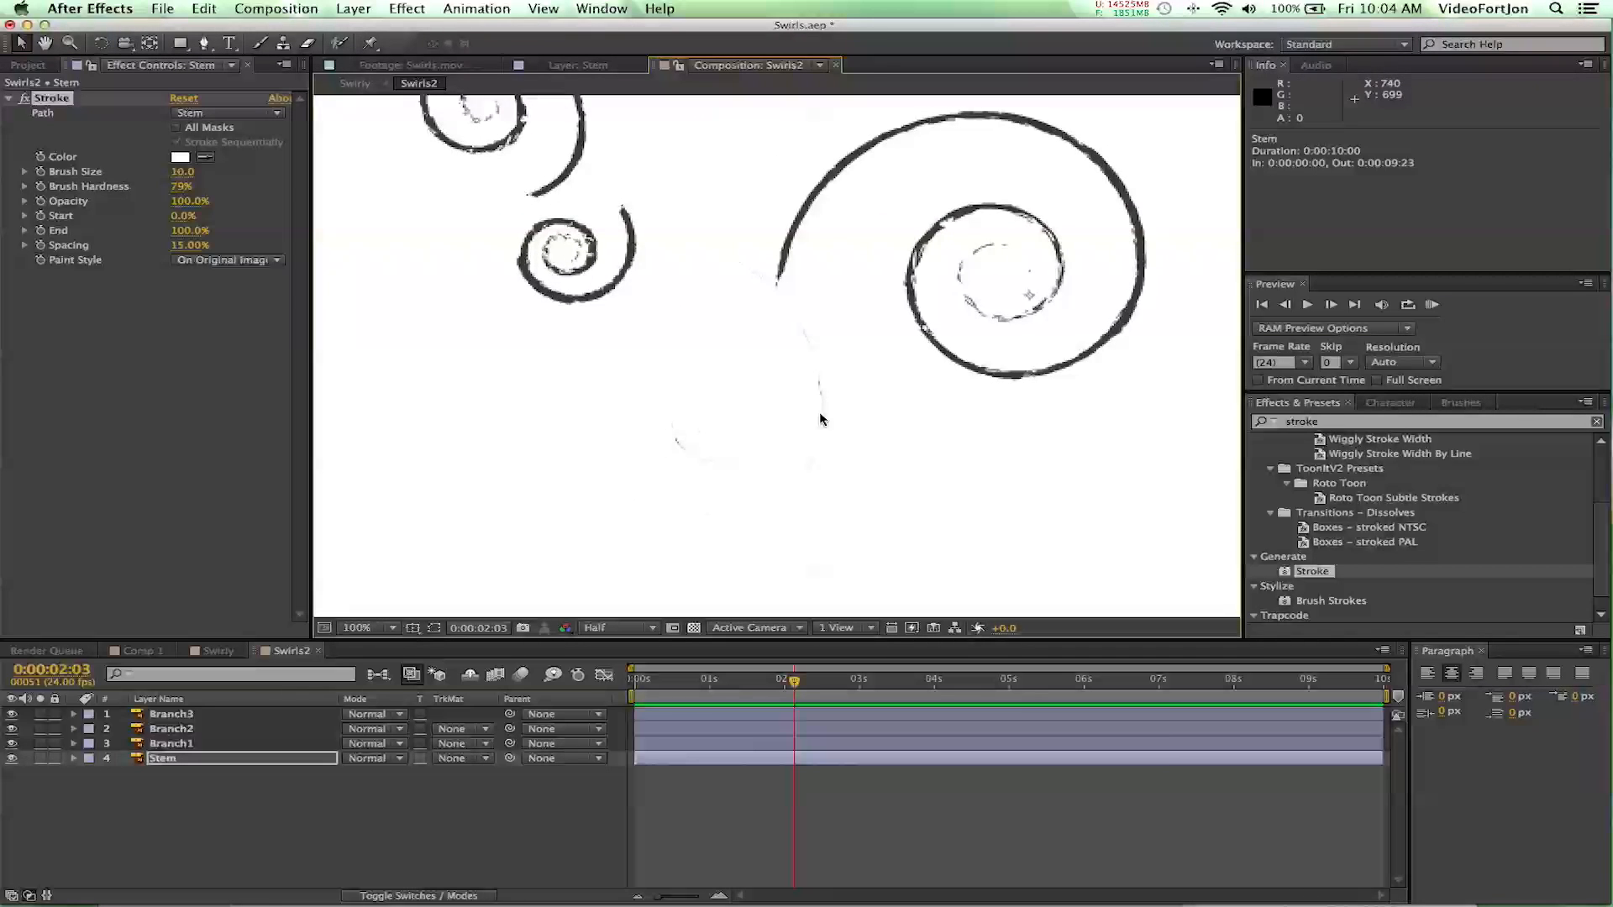
- Increase the Brush Size of the Stem layer's Stroke effect to 11 and finally to 12 to cover the whole stem
left_click(186, 172)
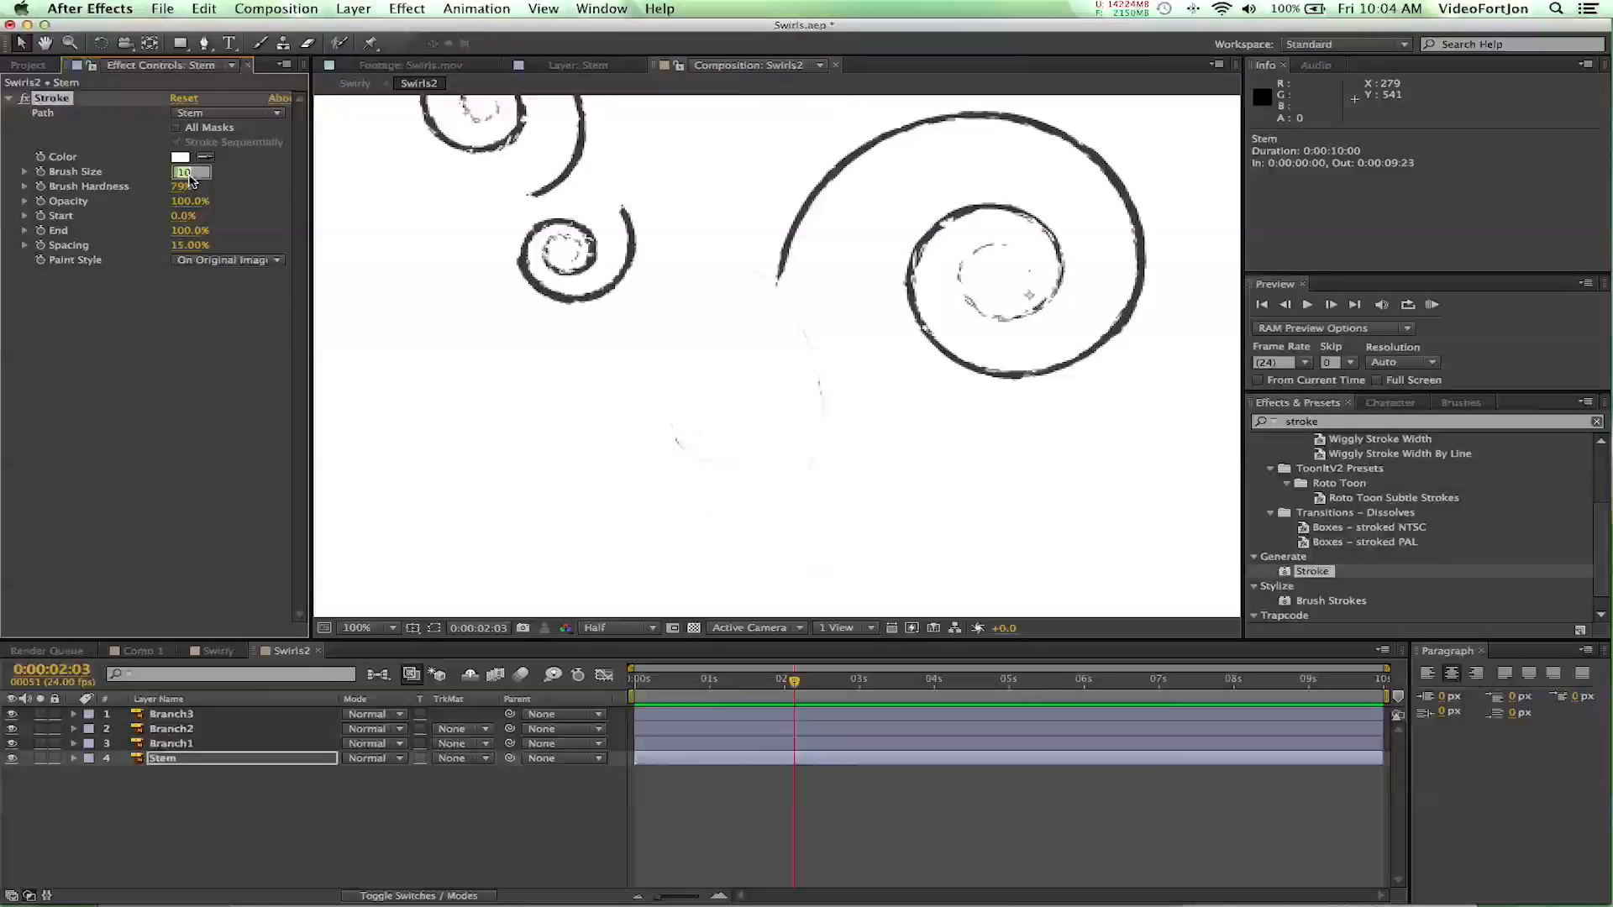
type("11")
key("Return")
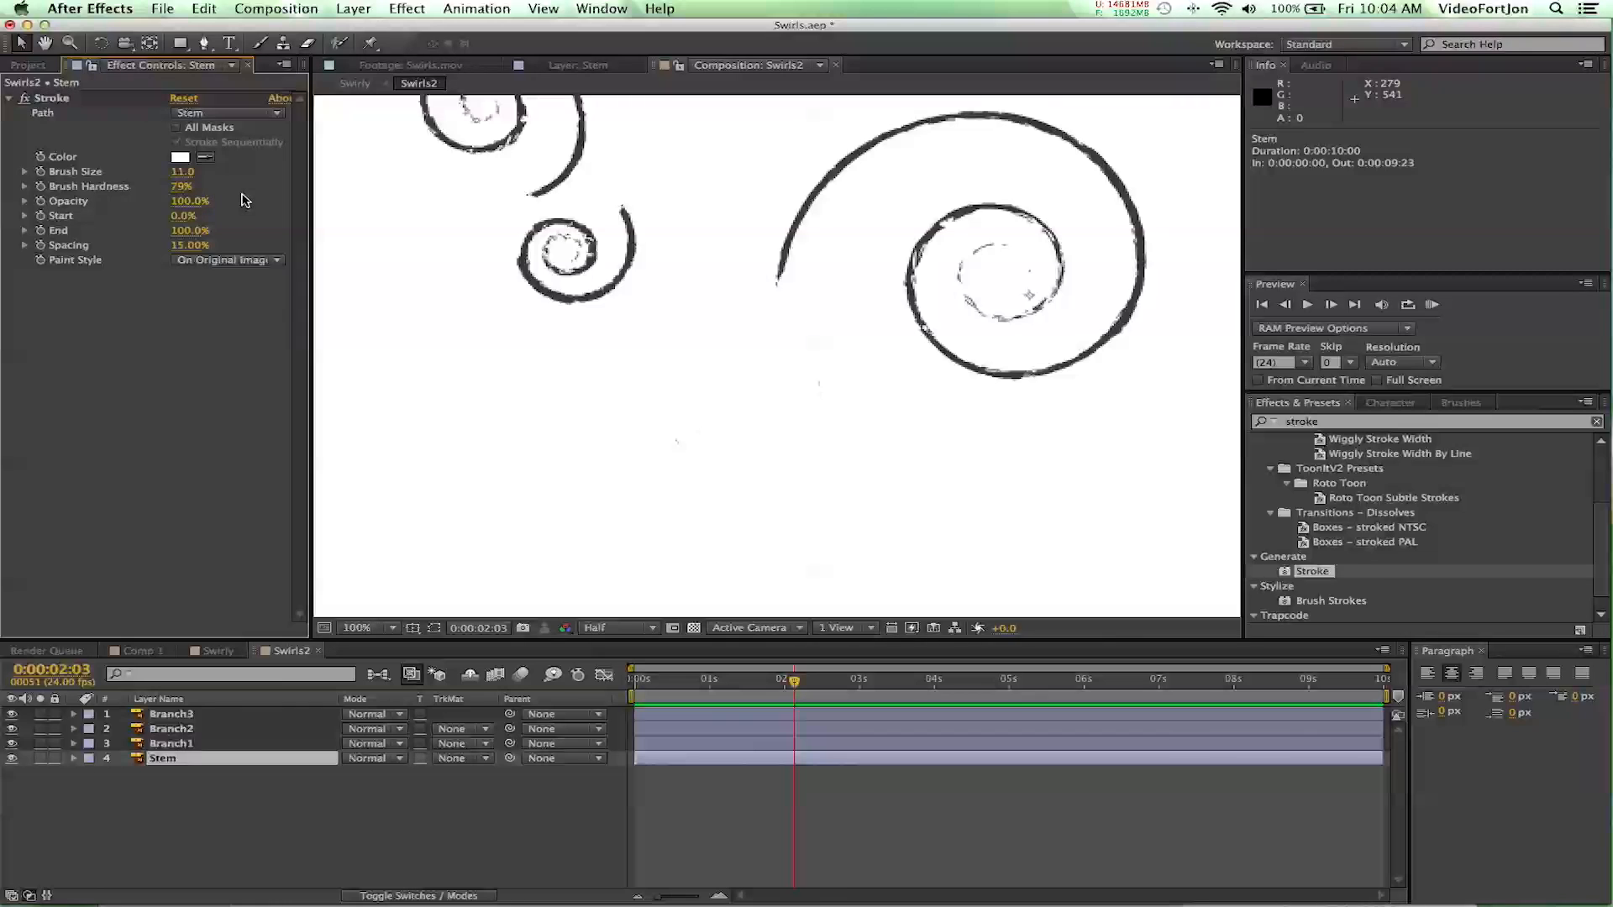
left_click(180, 173)
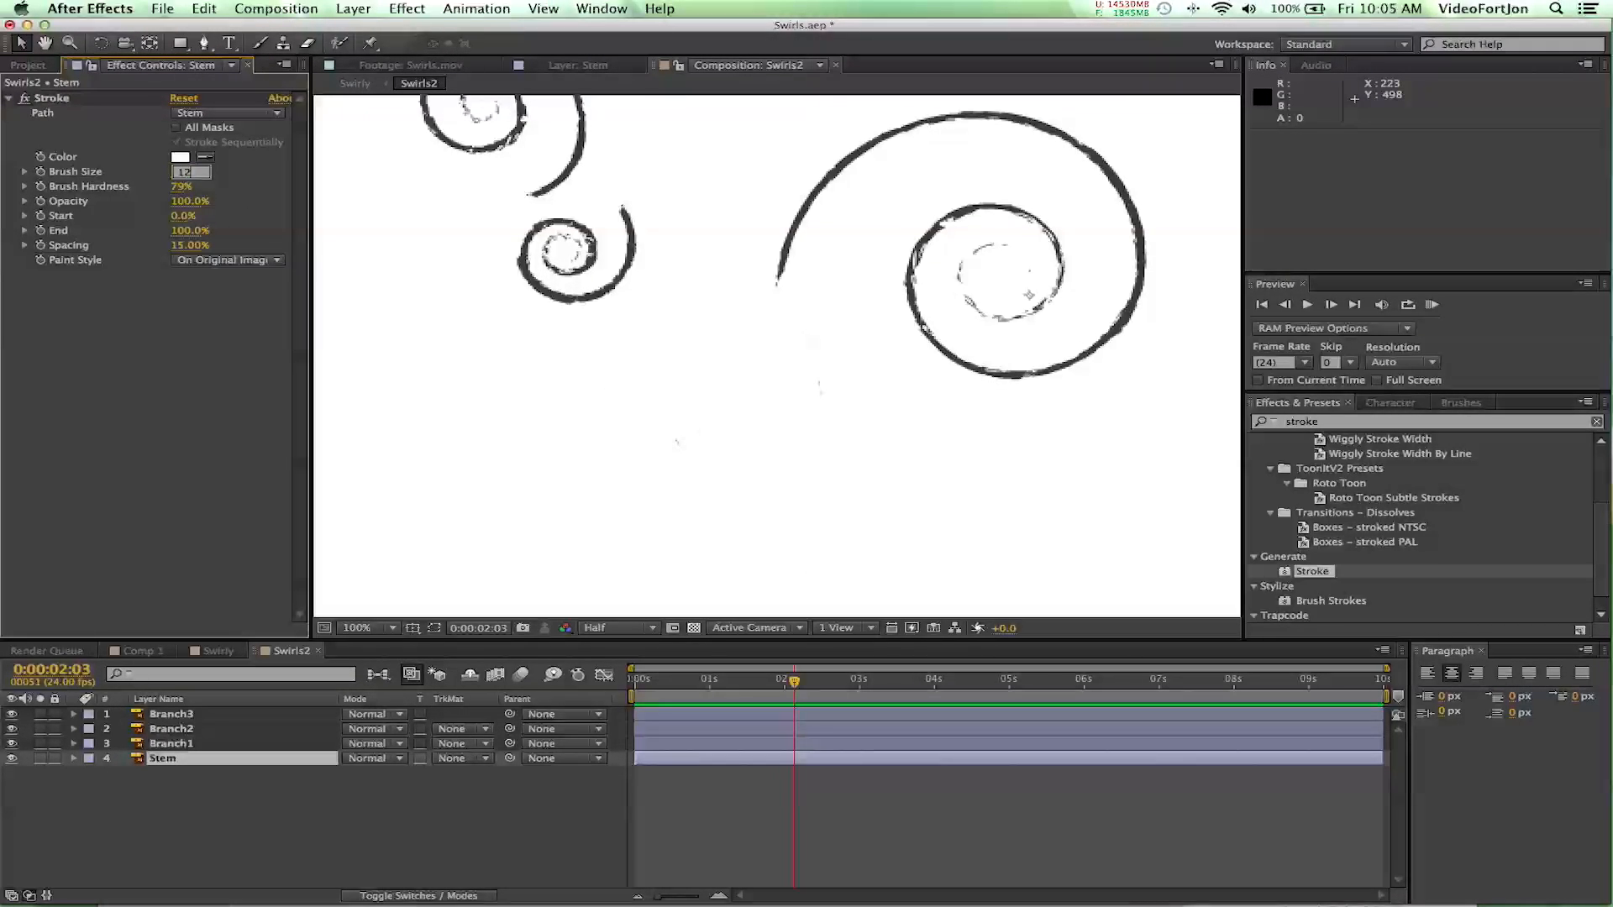
key("Return")
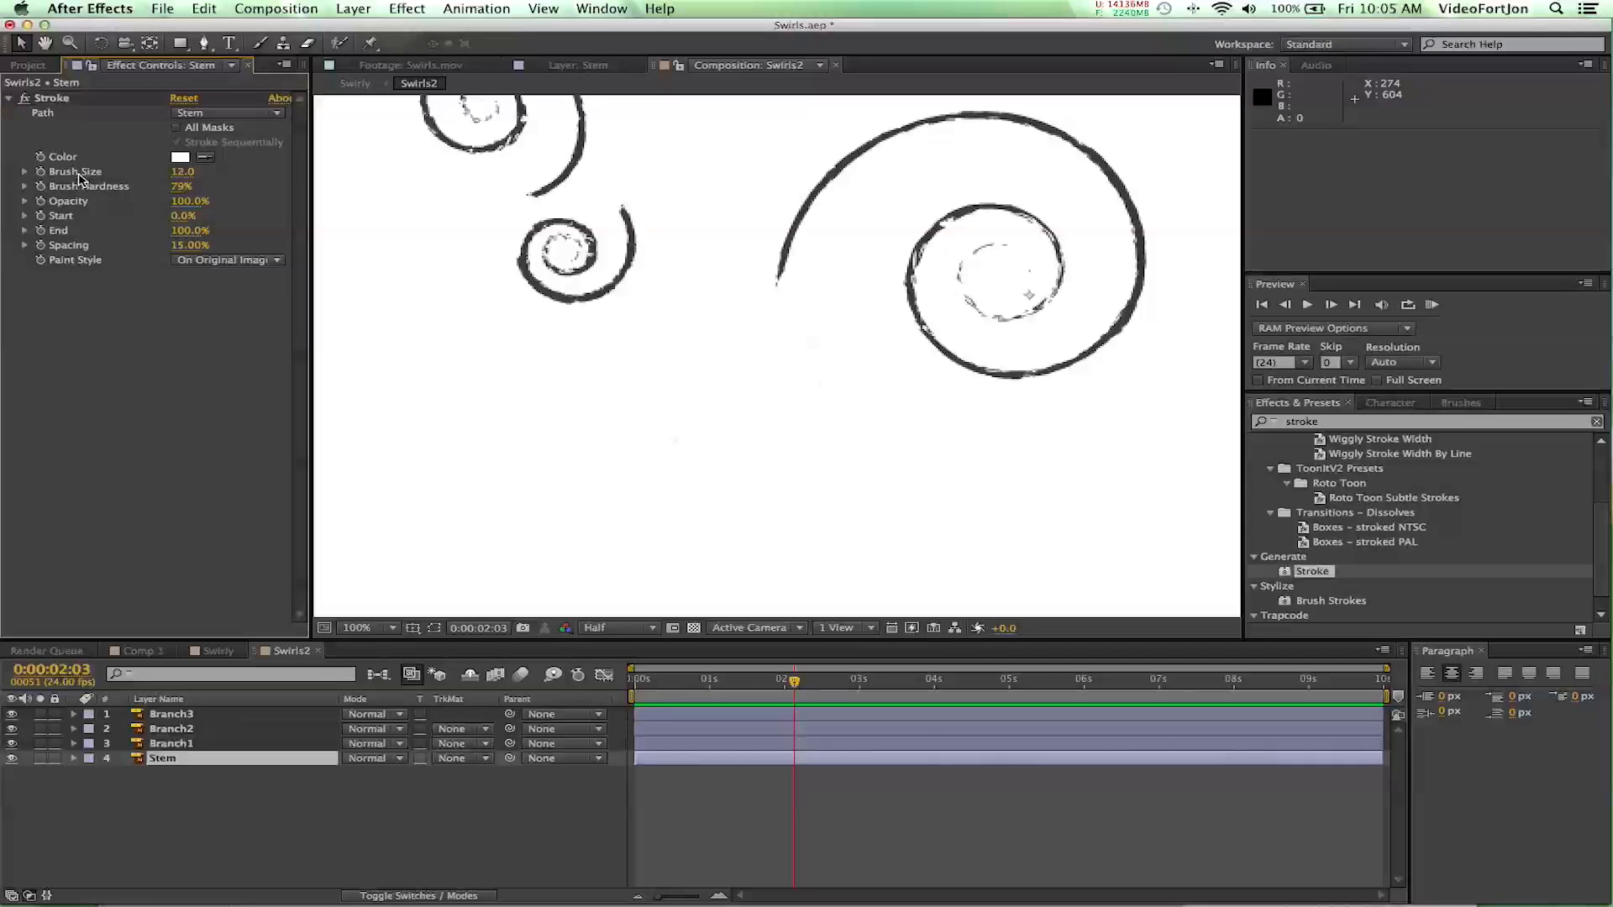
- Set the Brush Hardness of the Stem layer's Stroke effect to 100% and try out its Start and End values
left_click_drag(181, 186, 436, 195)
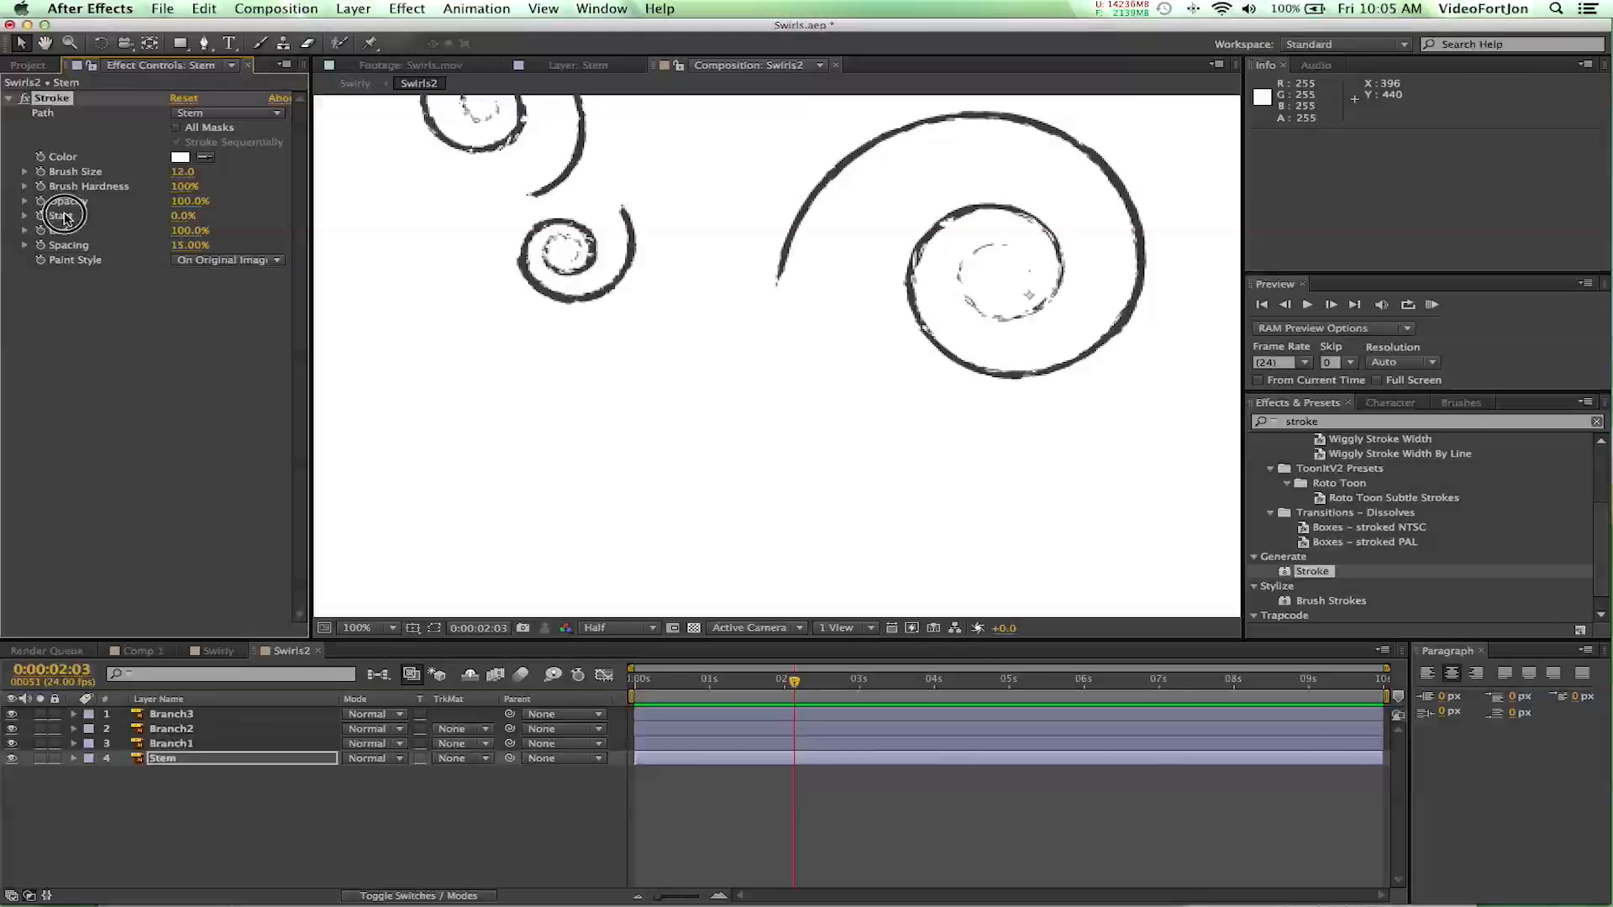
mouse_move(199, 236)
left_mouse_down()
mouse_move(108, 232)
mouse_move(306, 235)
left_mouse_up()
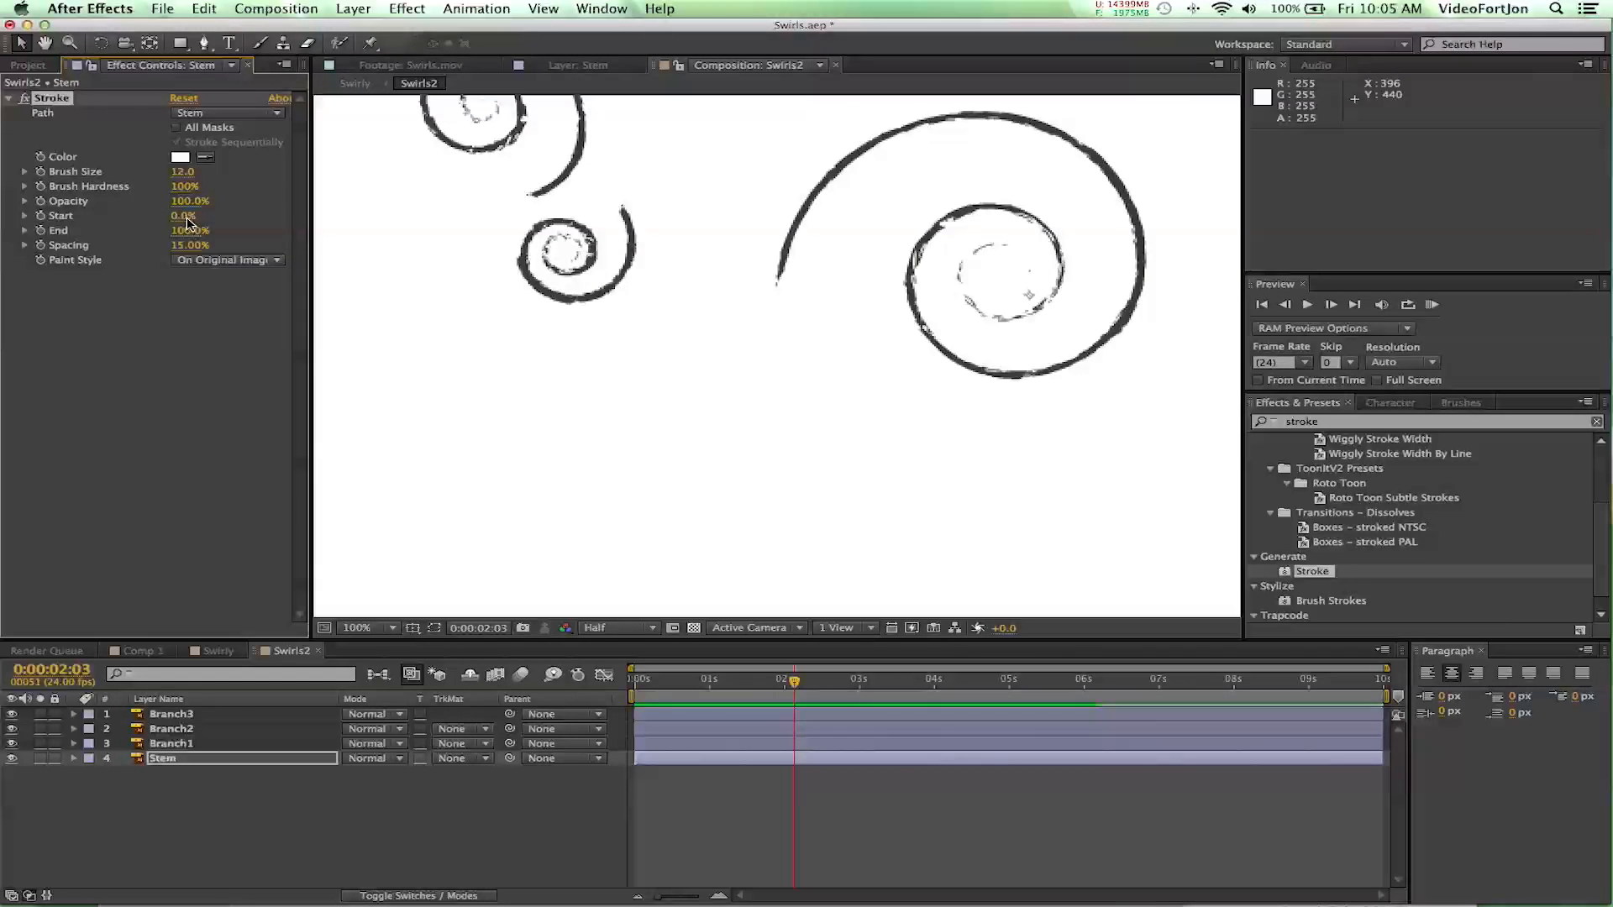
mouse_move(187, 222)
left_mouse_down()
mouse_move(353, 241)
mouse_move(202, 223)
mouse_move(331, 238)
mouse_move(260, 216)
mouse_move(389, 269)
mouse_move(181, 260)
left_mouse_up()
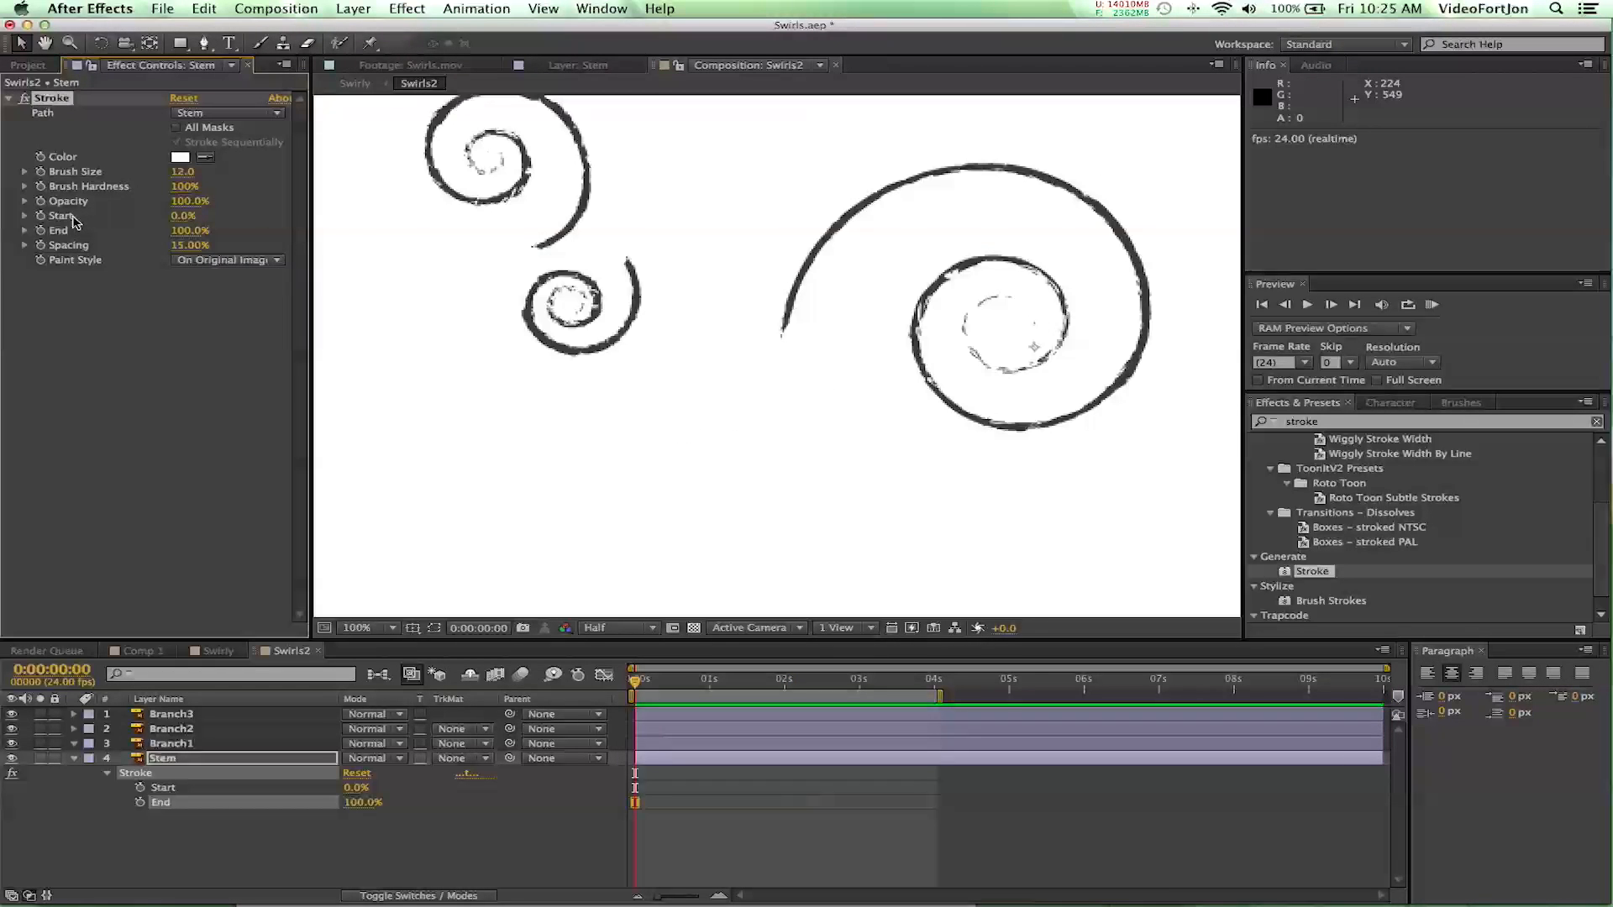
- Enable keyframing for Start and End of the Stem layer's Stroke effect at 0:00:00:00 and set Start to 99%
left_click(40, 215)
left_click(40, 230)
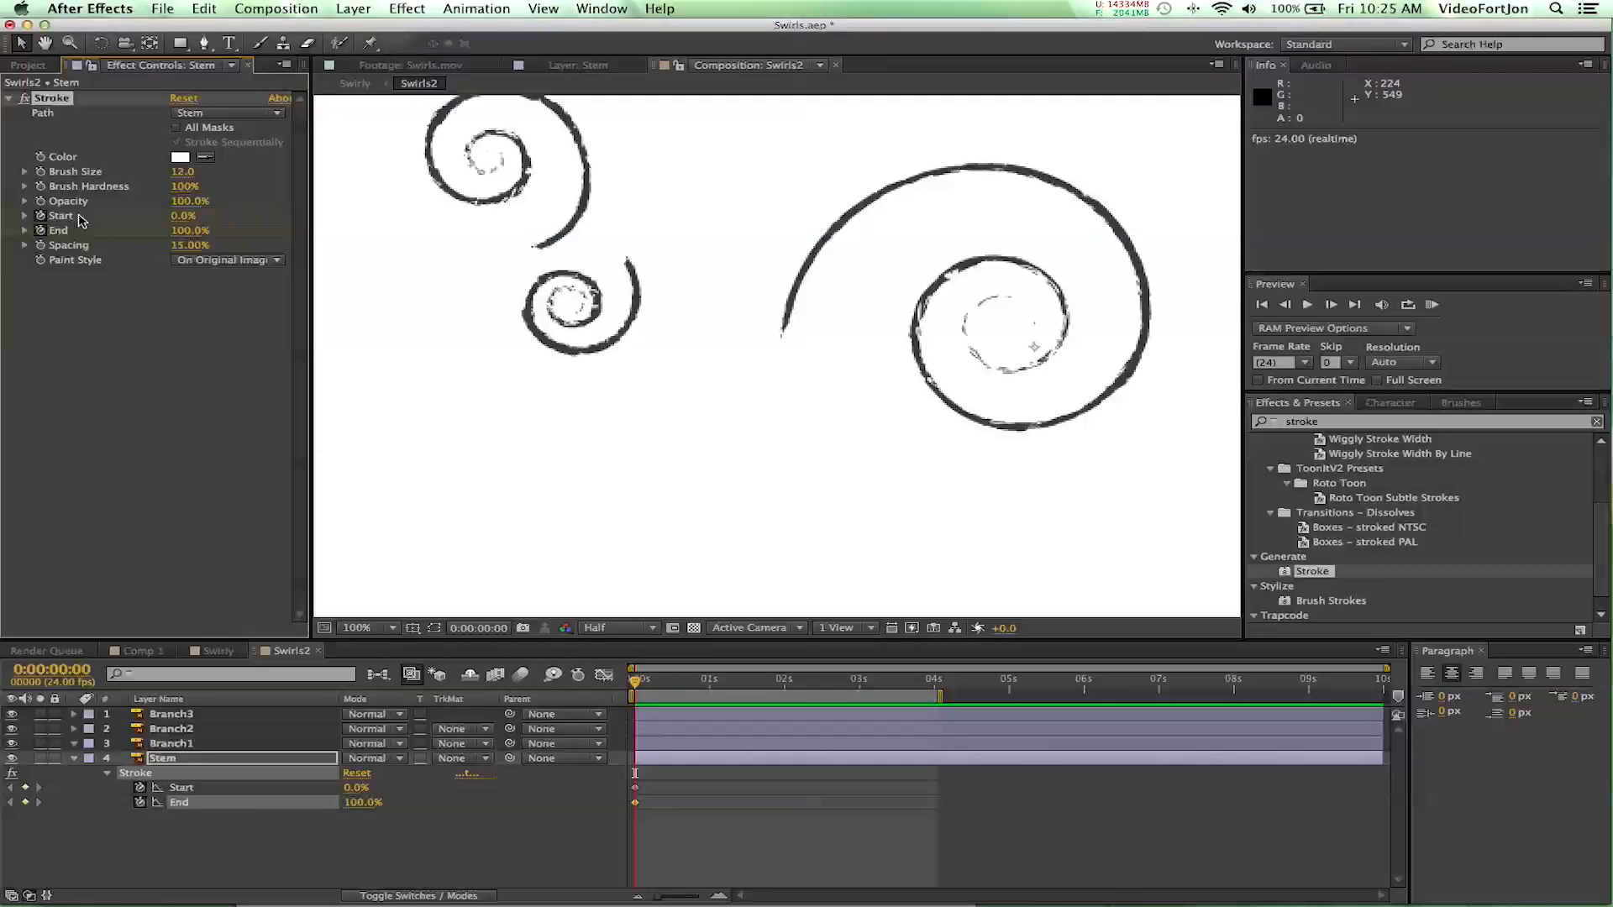
left_click_drag(183, 220, 383, 295)
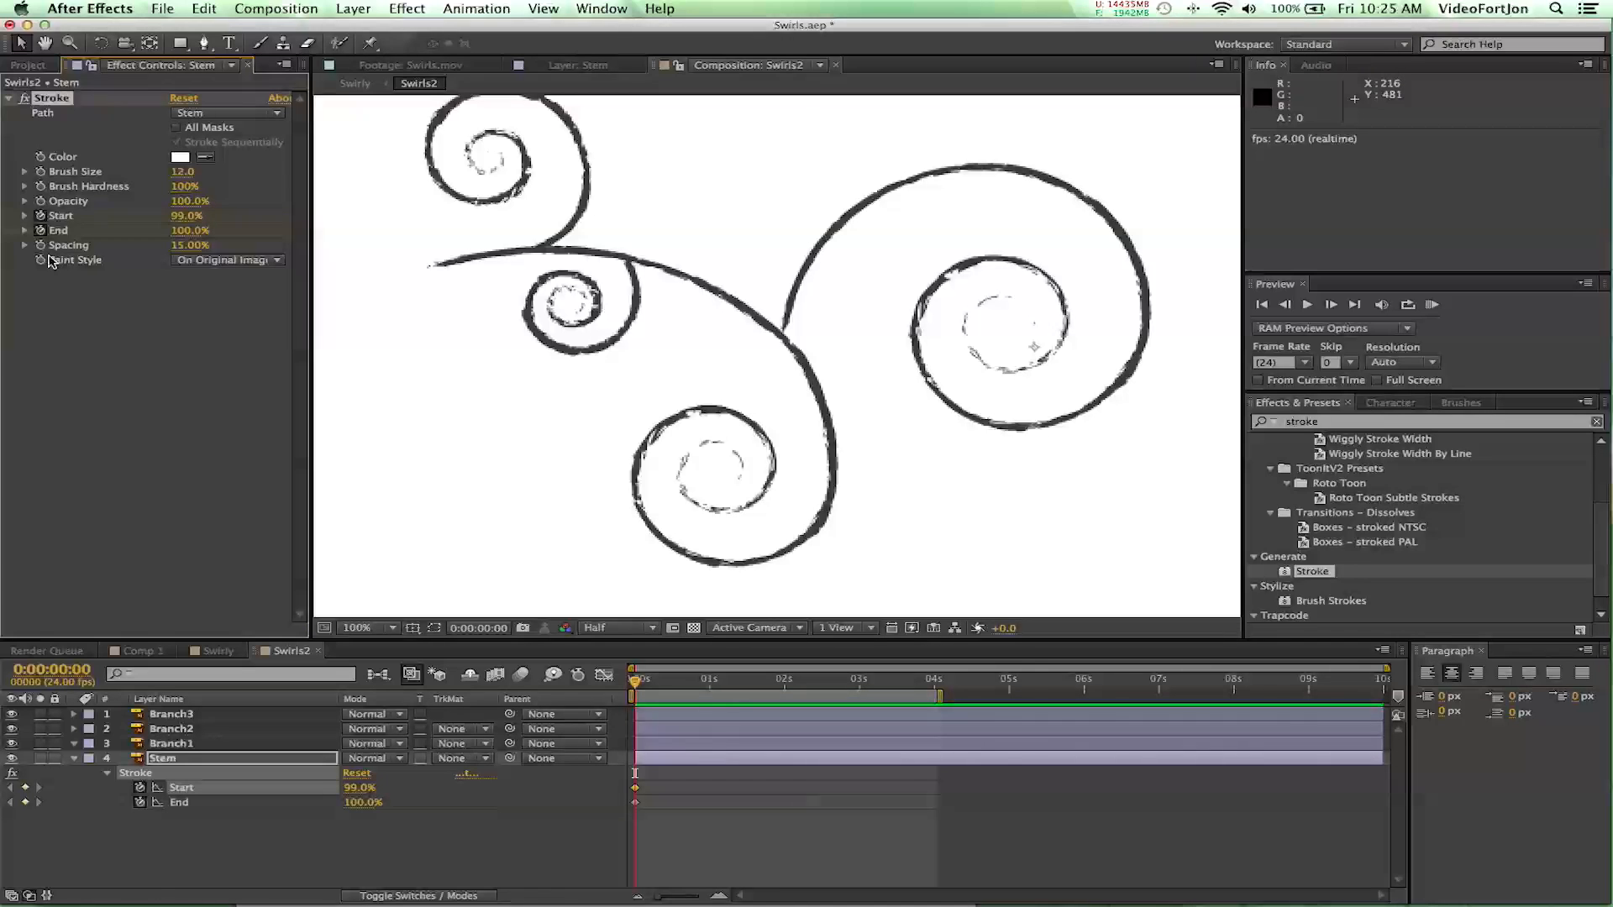
- Change the Stem stroke's Paint Style to Reveal Original Image and set its Start value to 100%
left_click(198, 261)
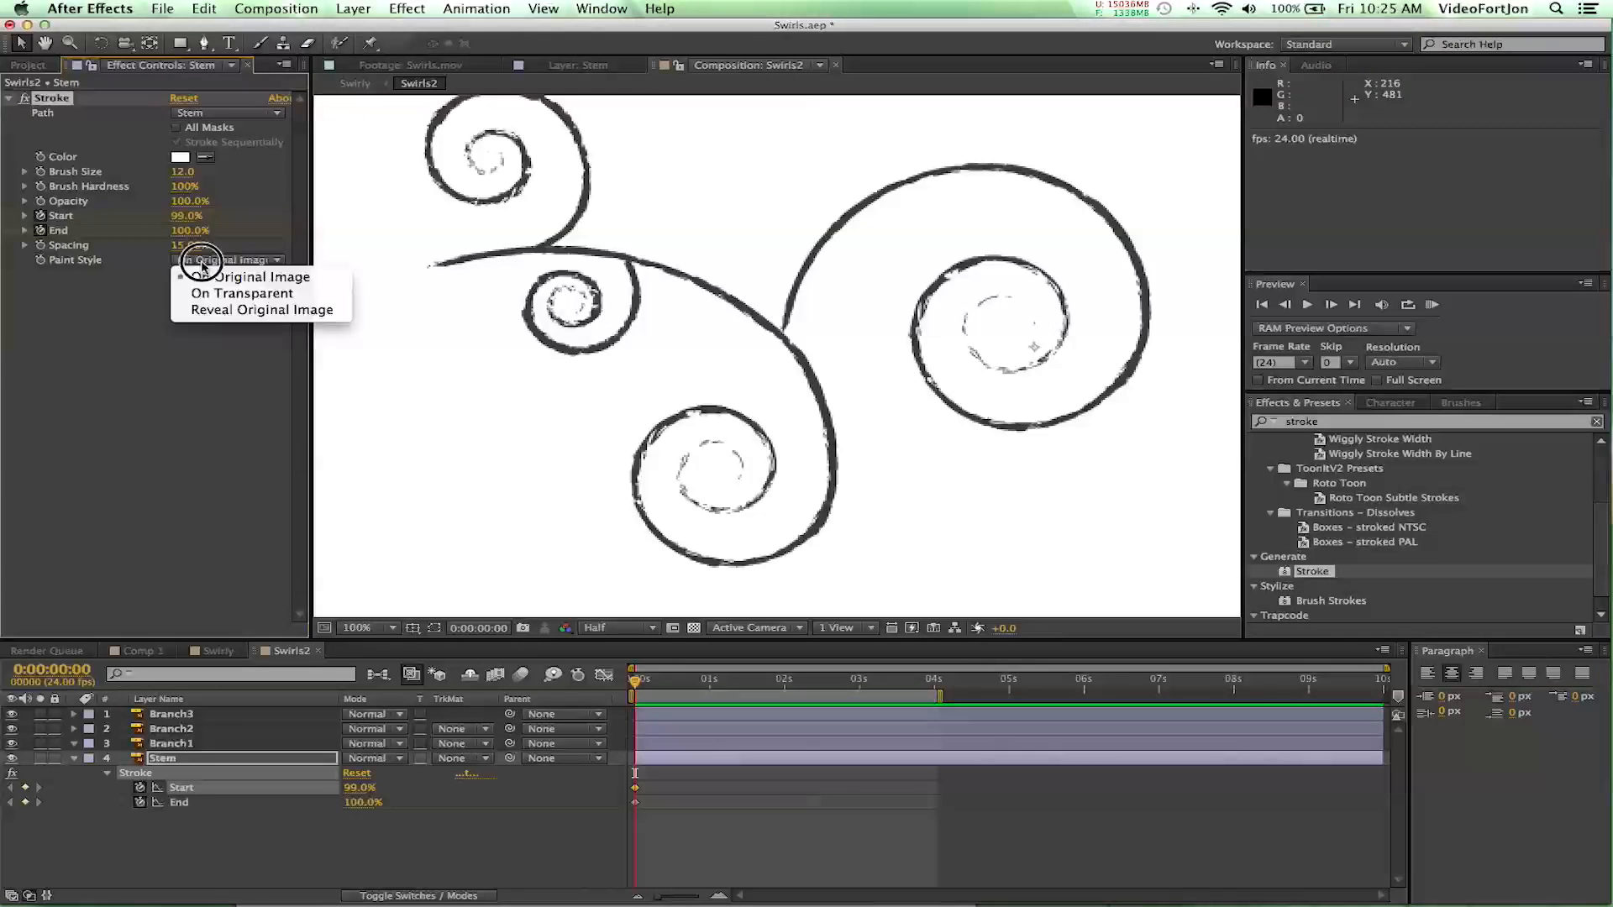
left_click(233, 316)
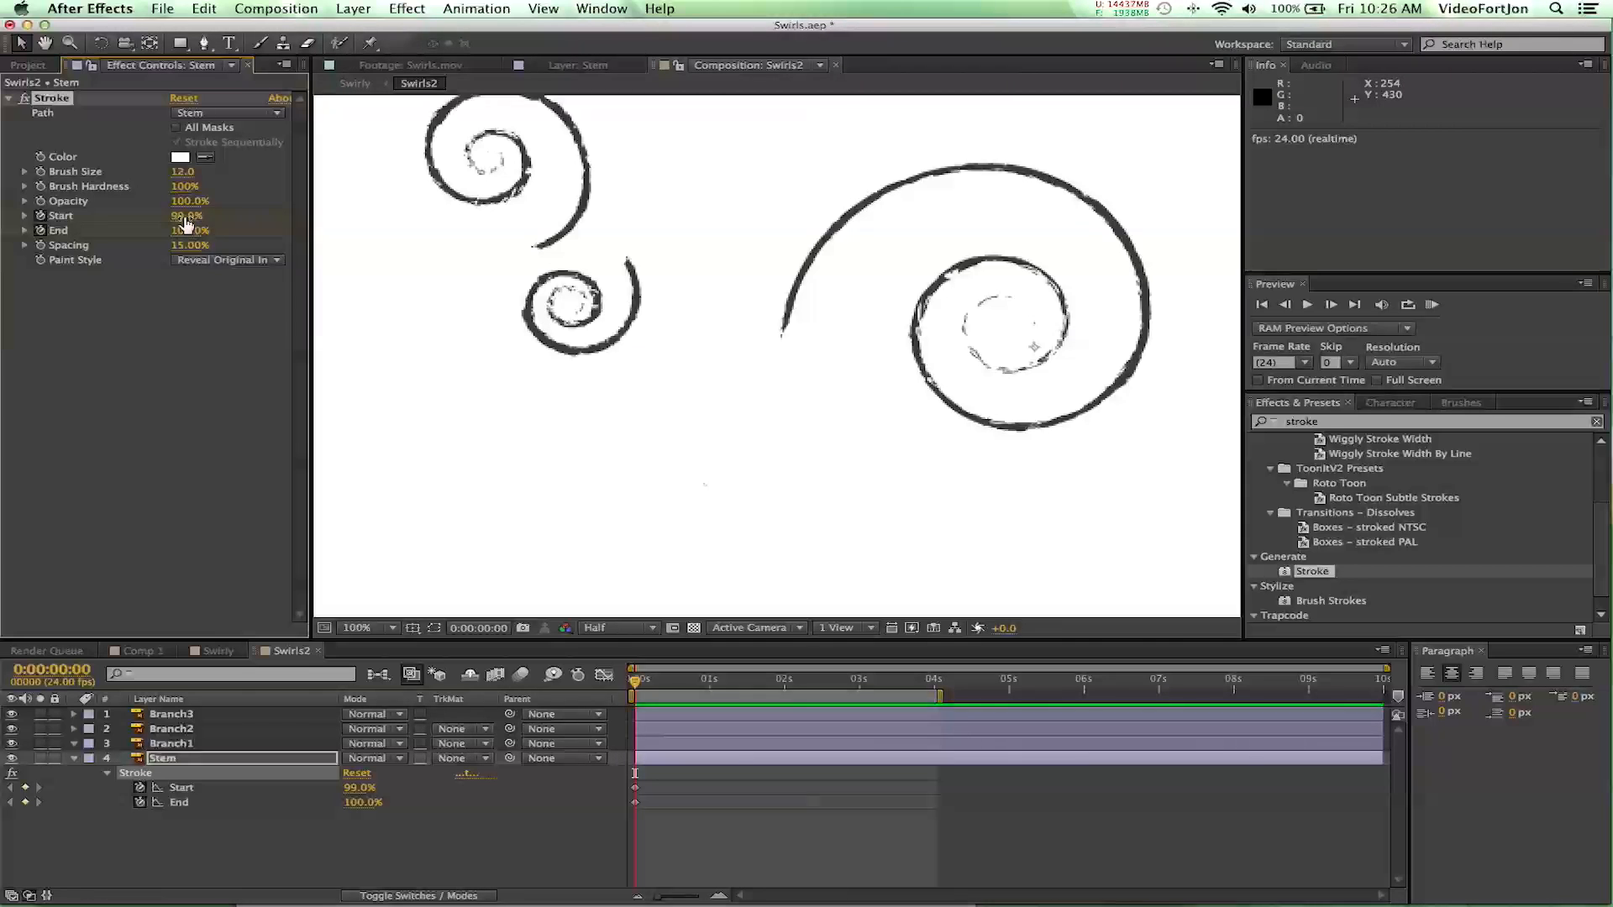
left_click_drag(186, 222, 209, 223)
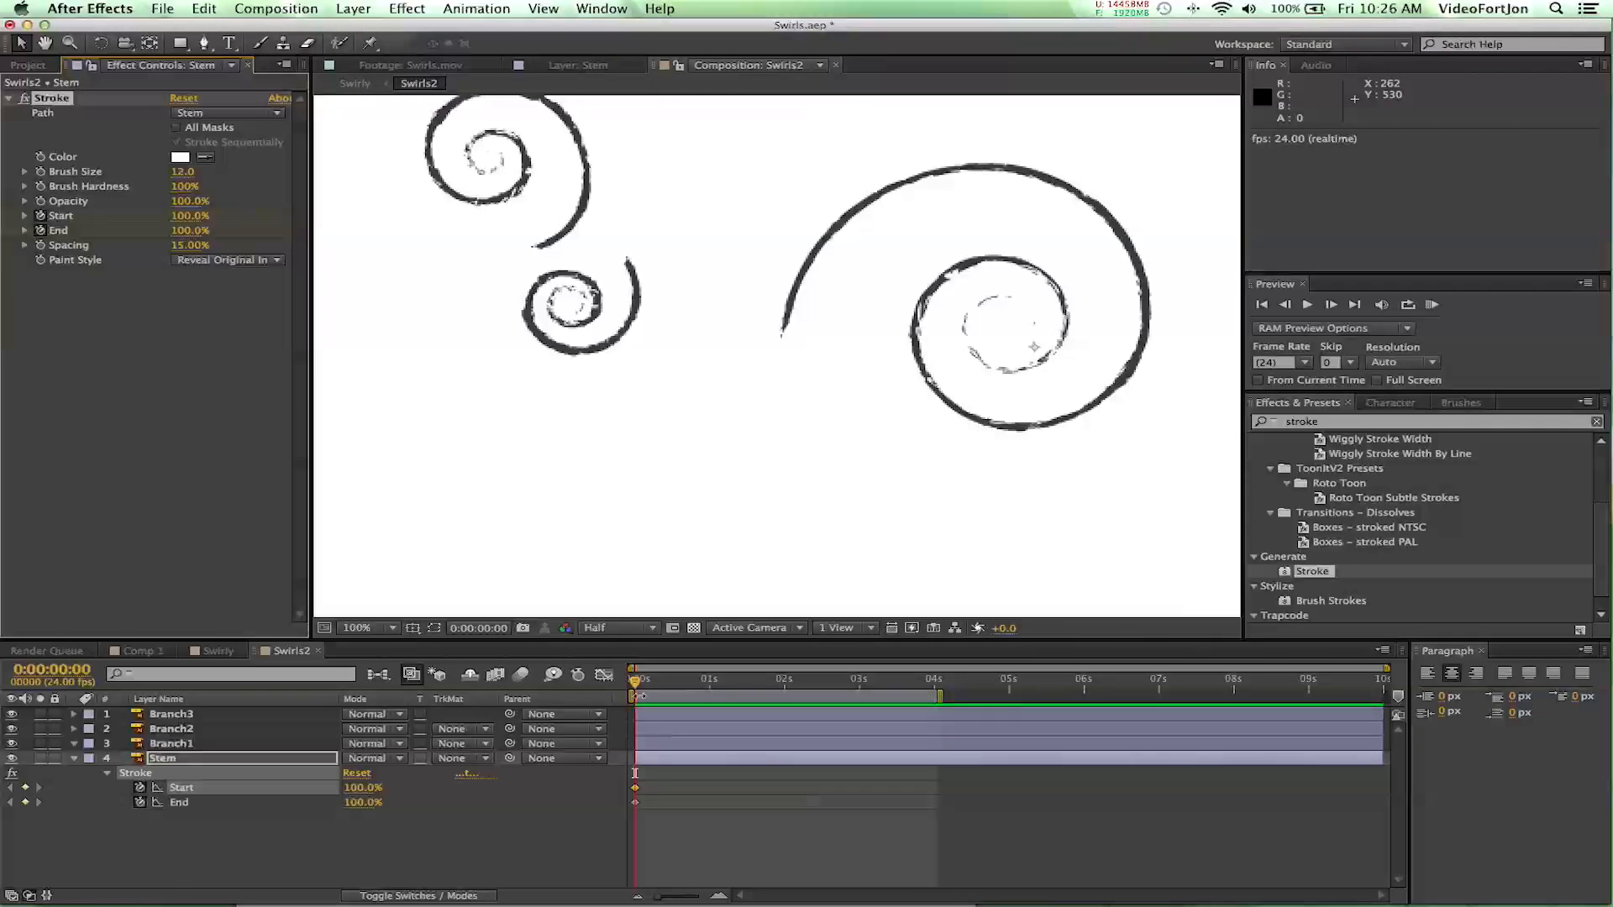
- Keyframe the Stem stroke's Start value at 0% at 0:00:04:00
left_click_drag(639, 687, 939, 732)
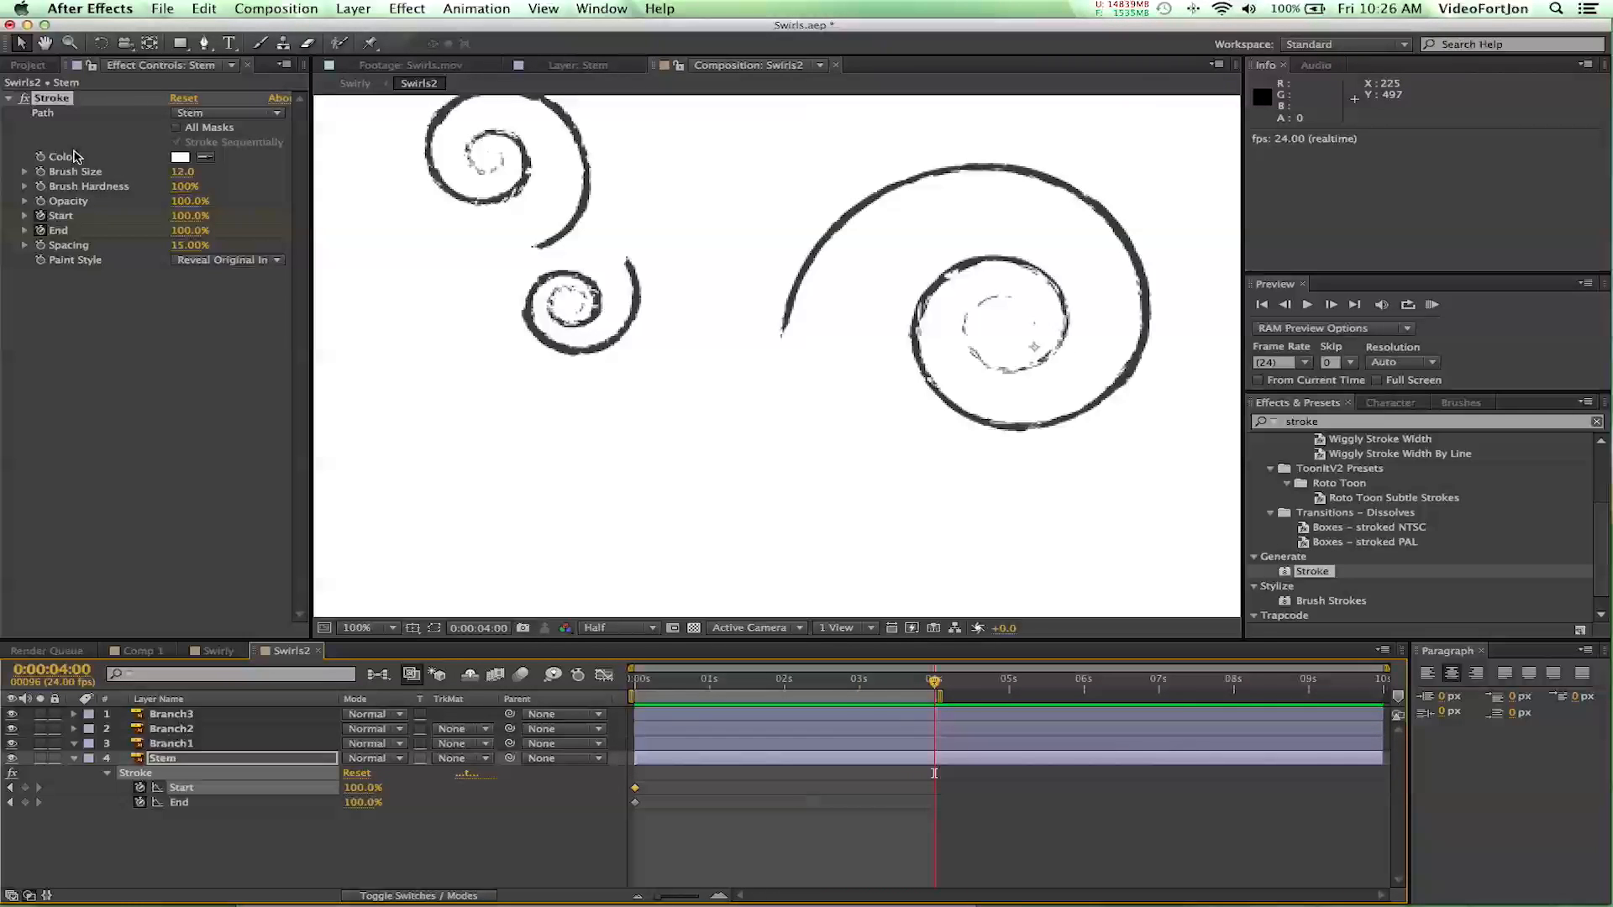
left_click(192, 217)
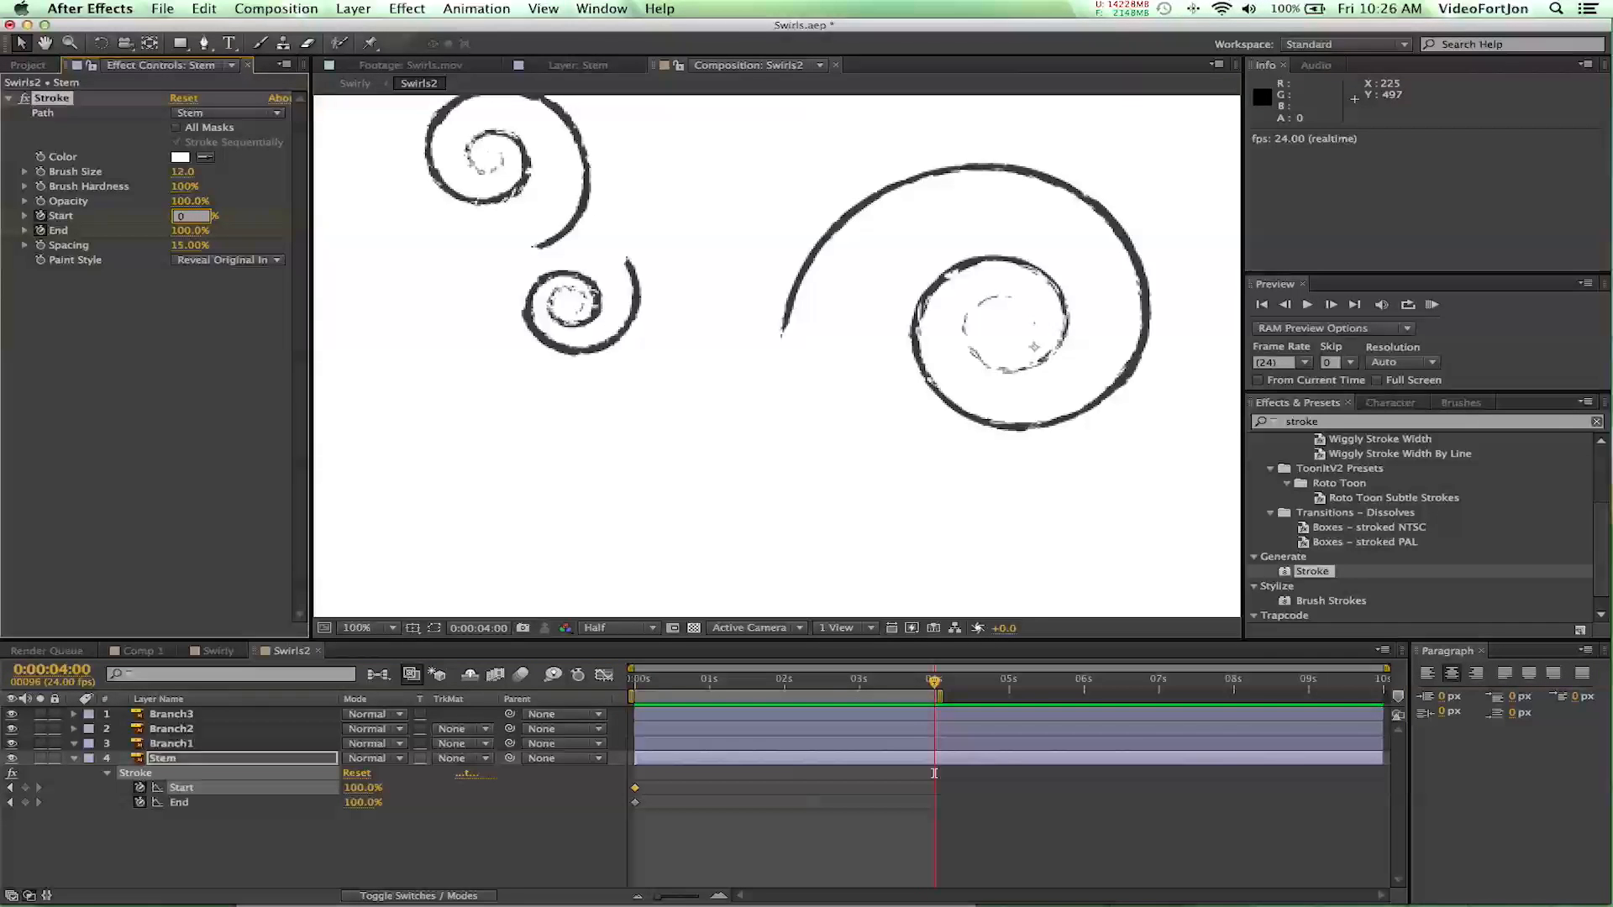
key("Return")
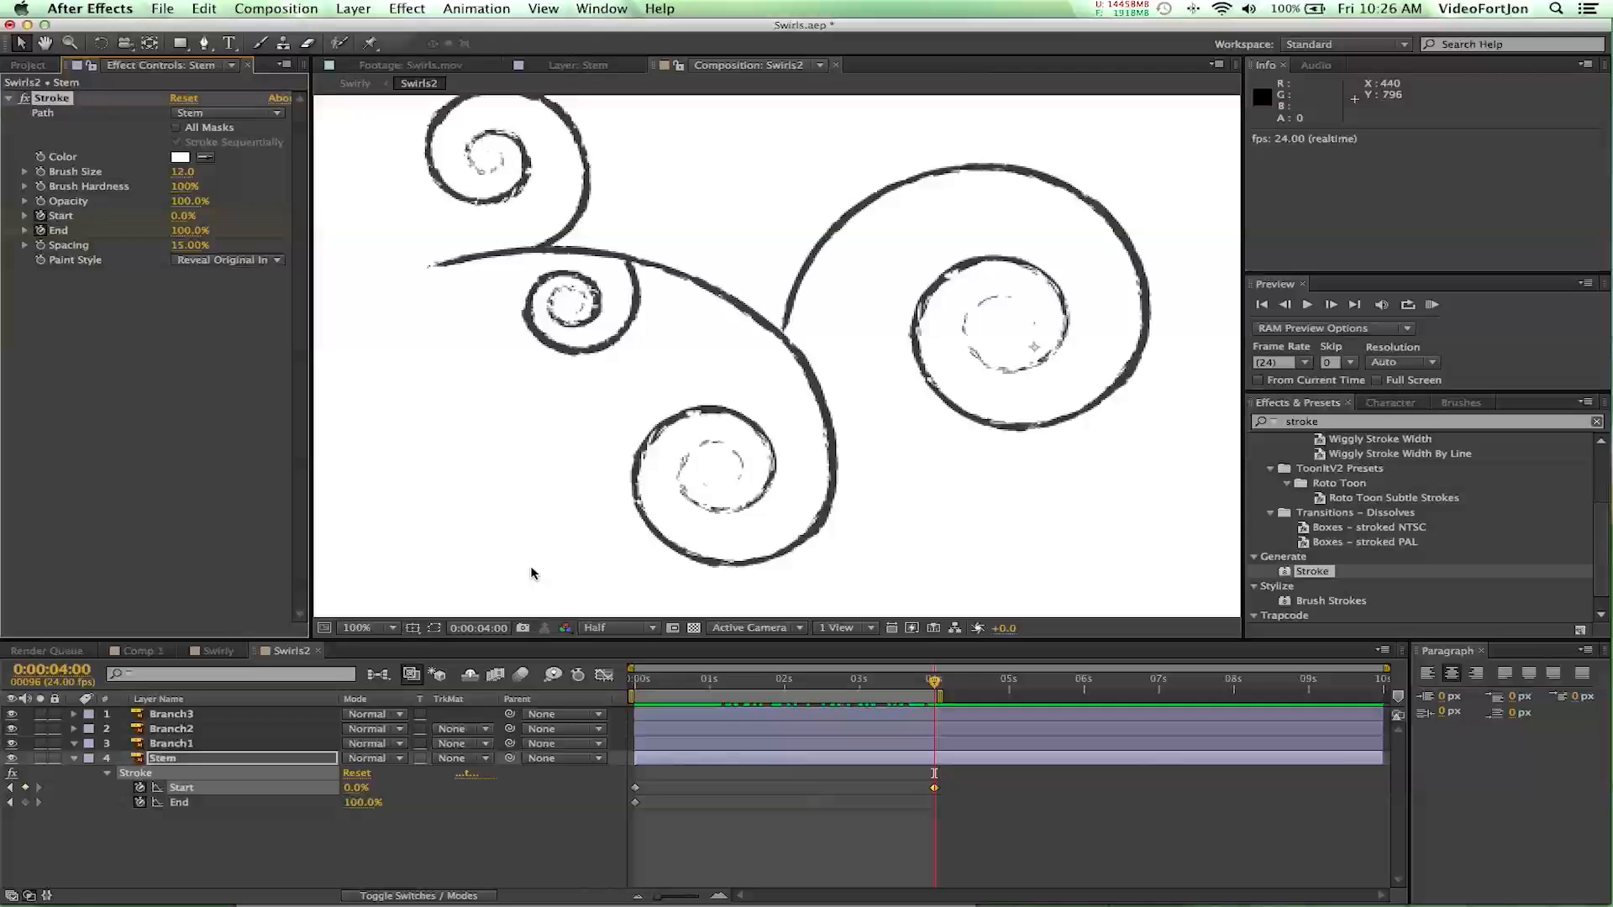
- Preview the Stem layer's reveal animation from near the beginning and look through the Paint Style options
left_click(640, 682)
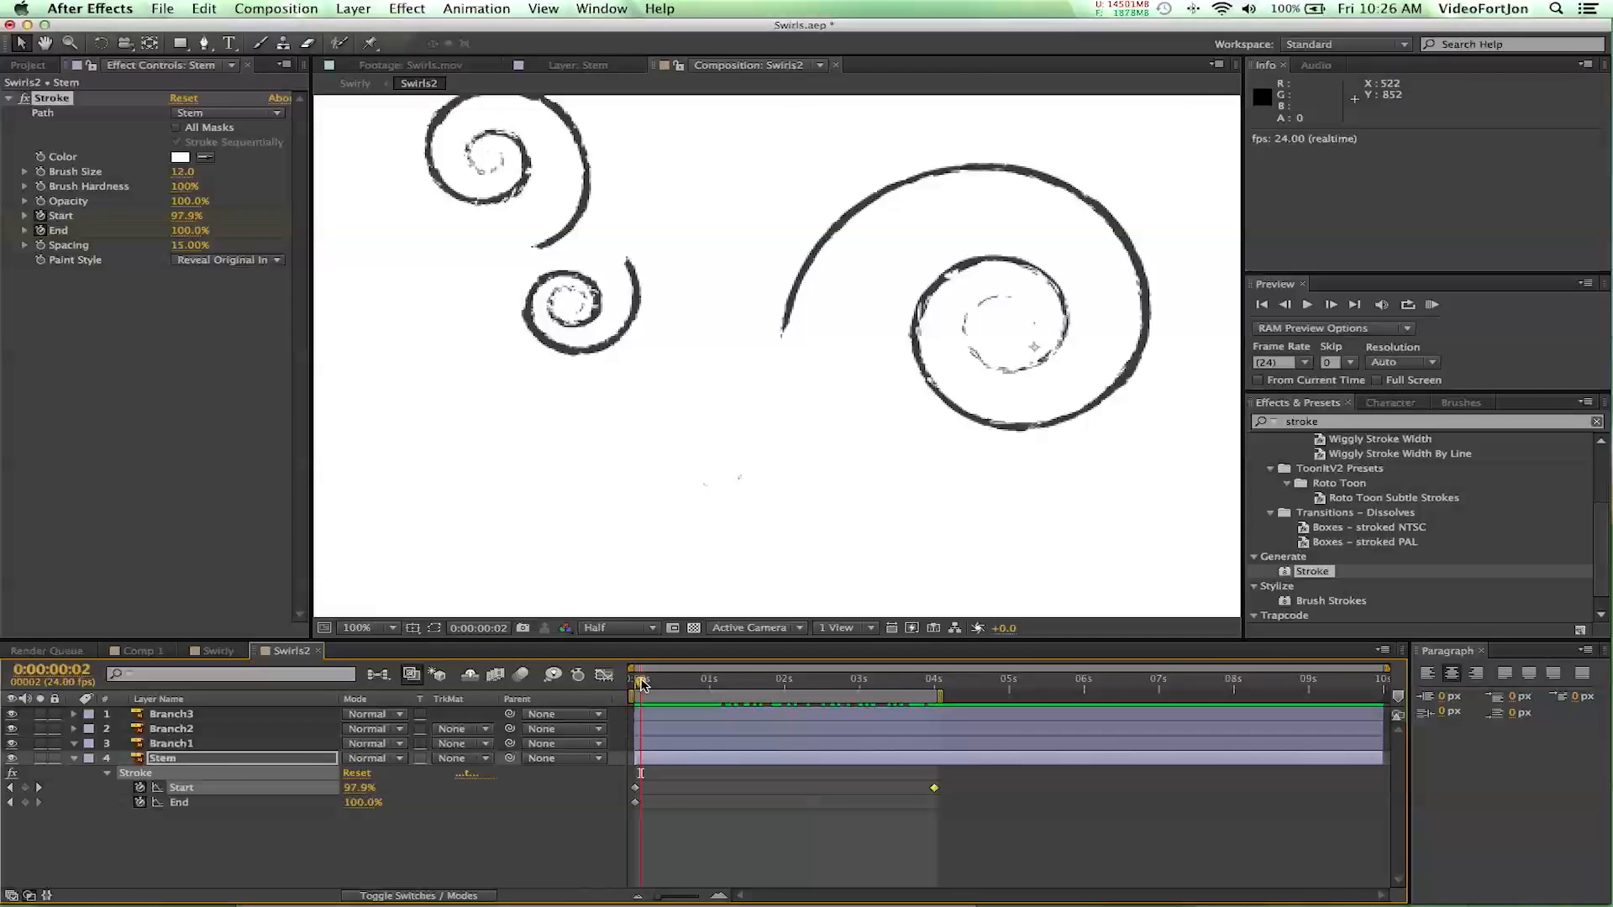
key("space")
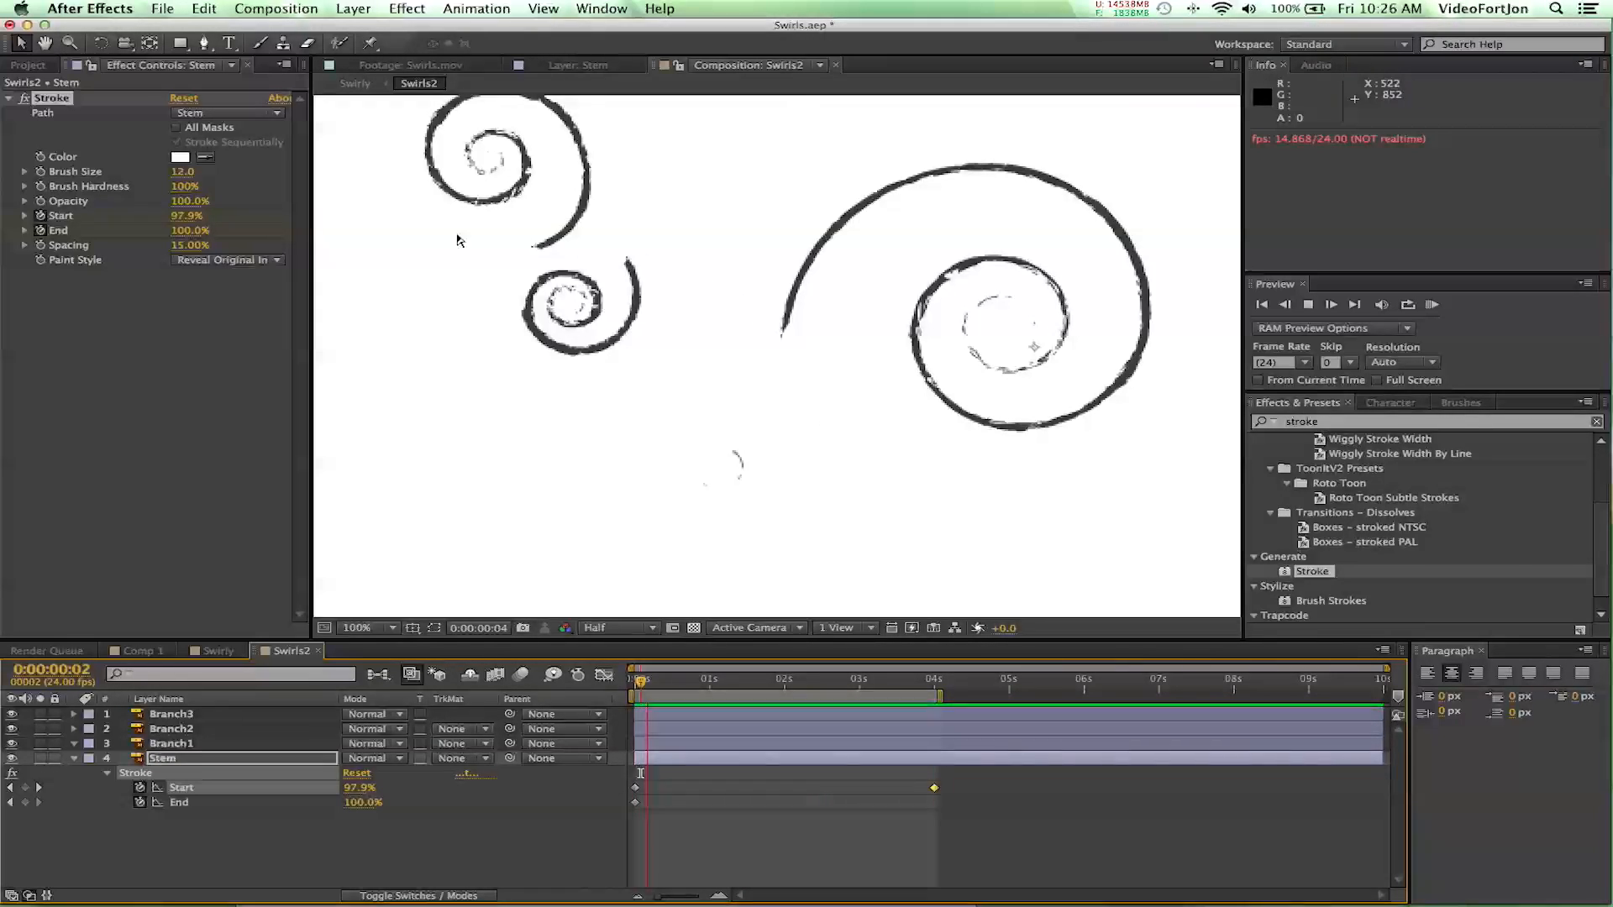
key("space")
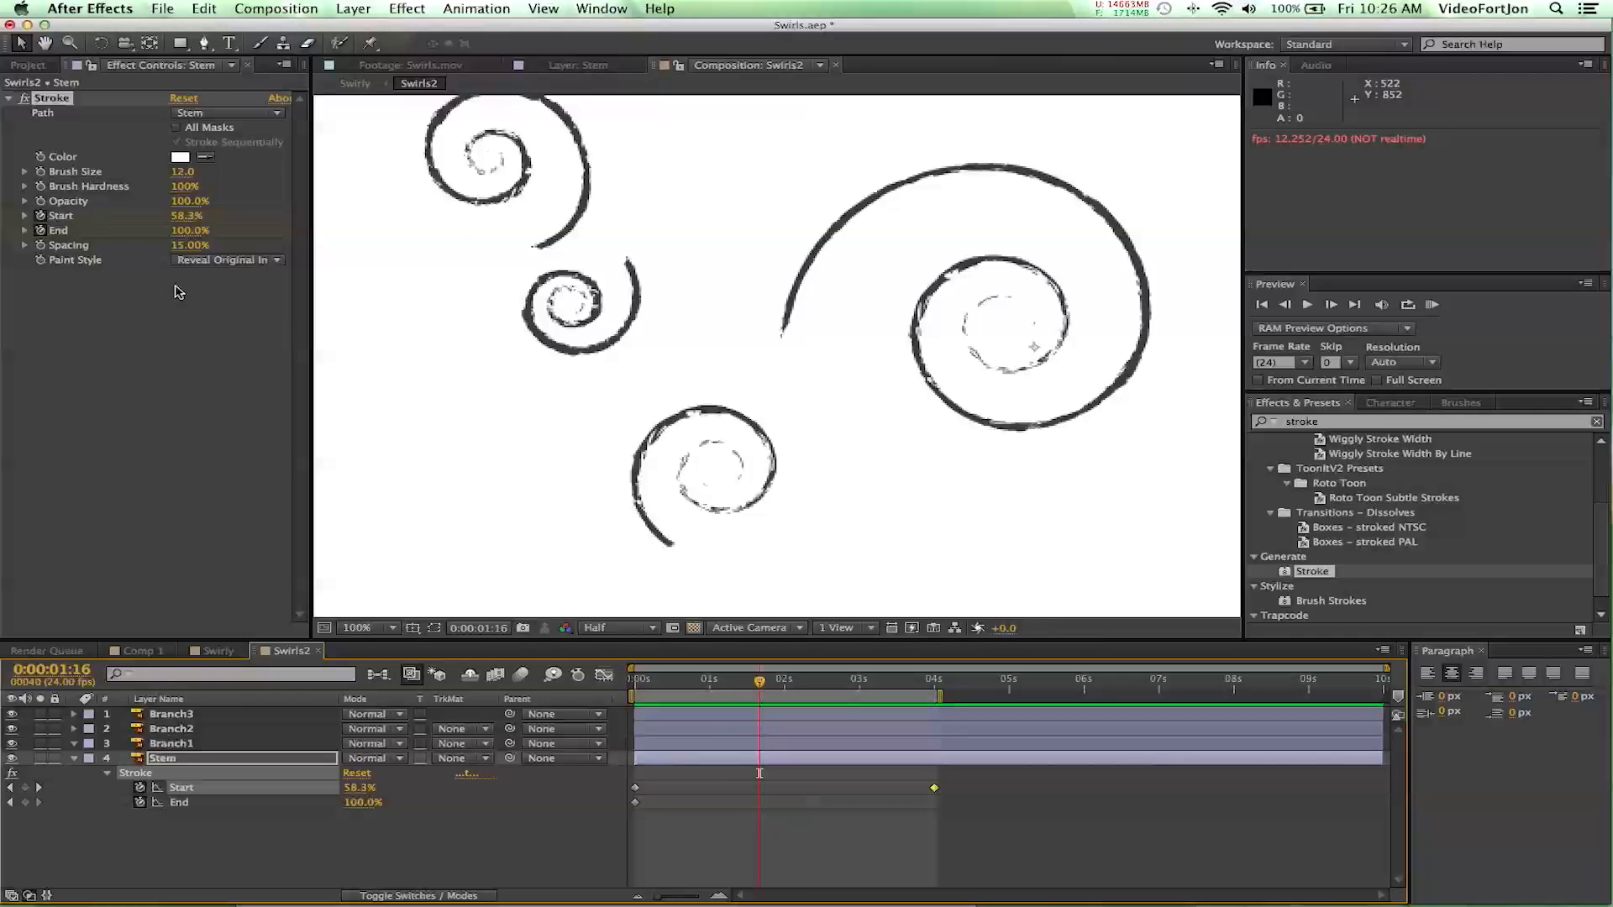
left_click(269, 268)
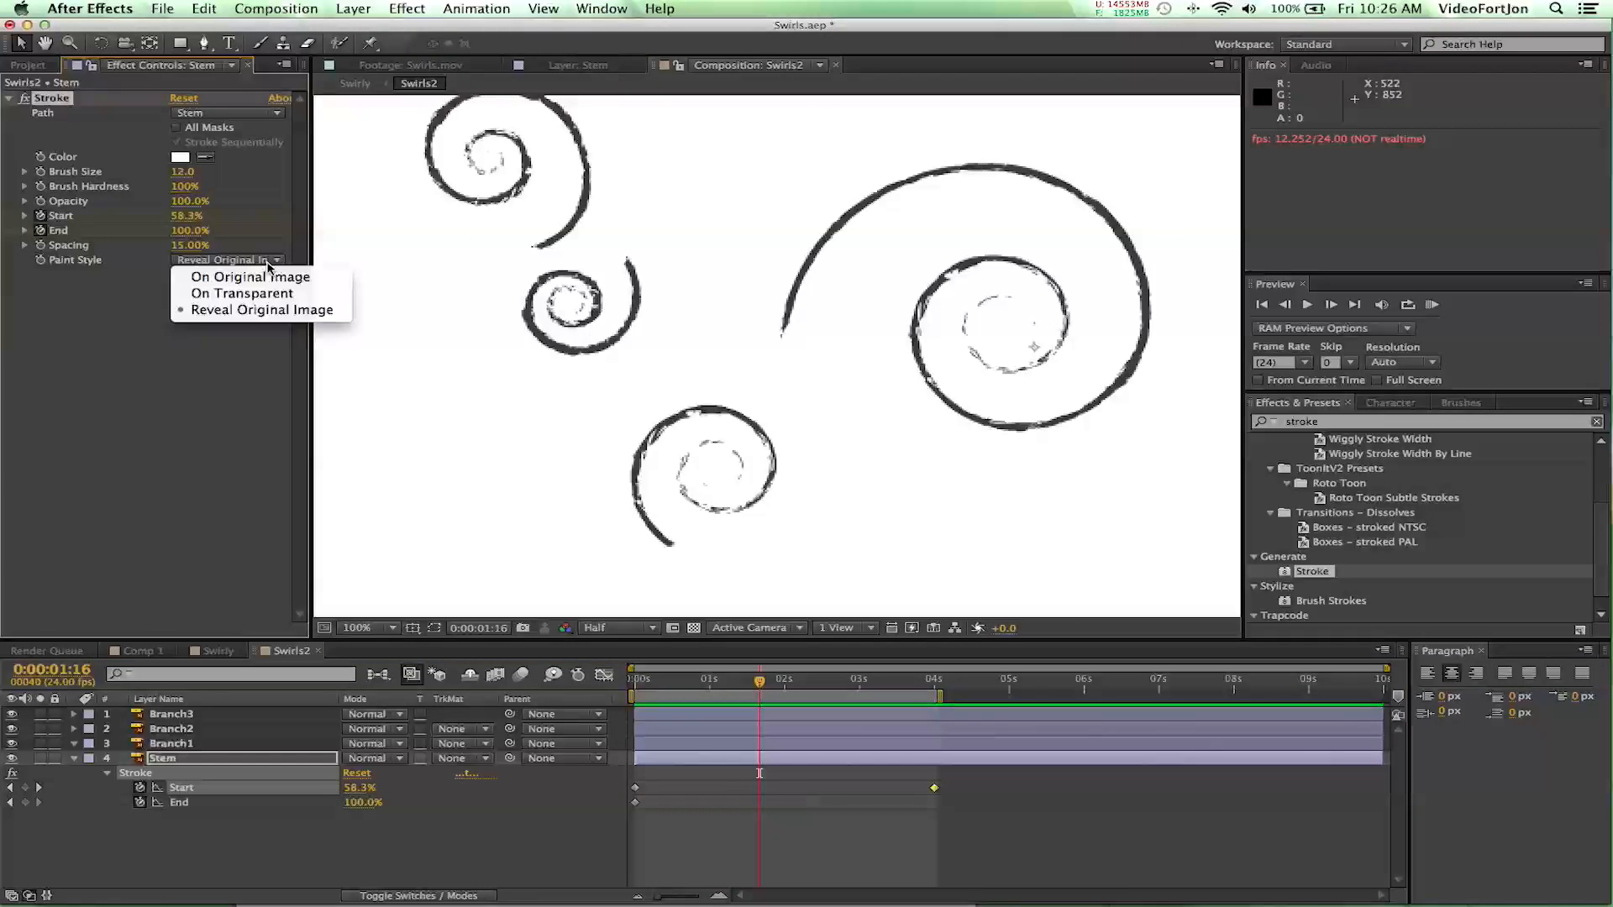
left_click(77, 317)
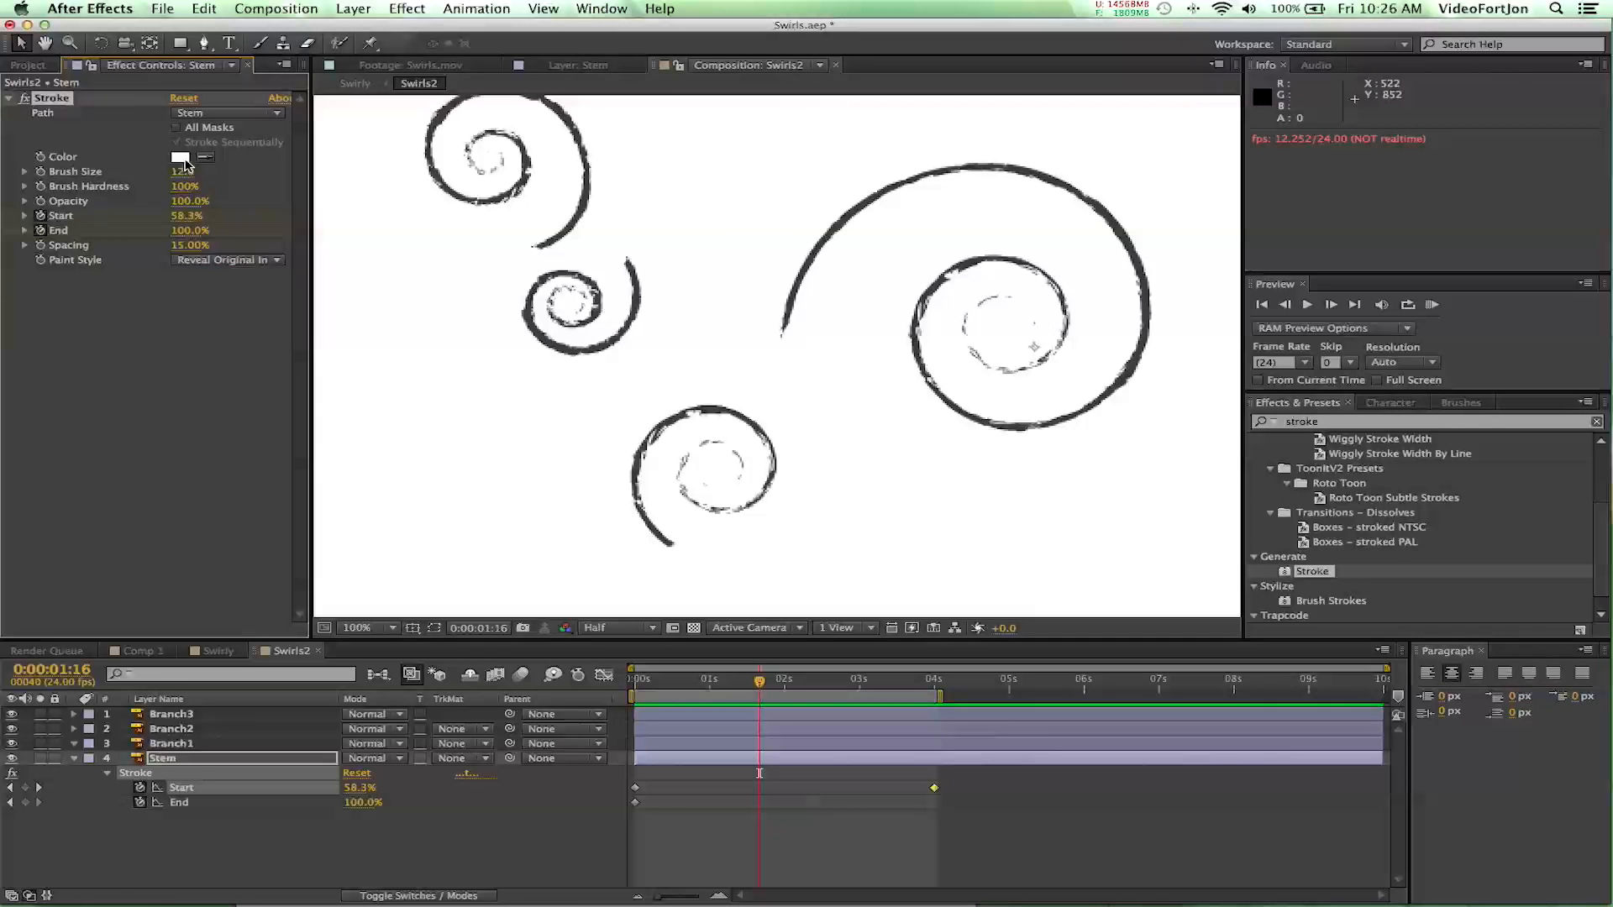
- Change the background color of the Swirls2 composition to red (FF0000)
left_click(292, 8)
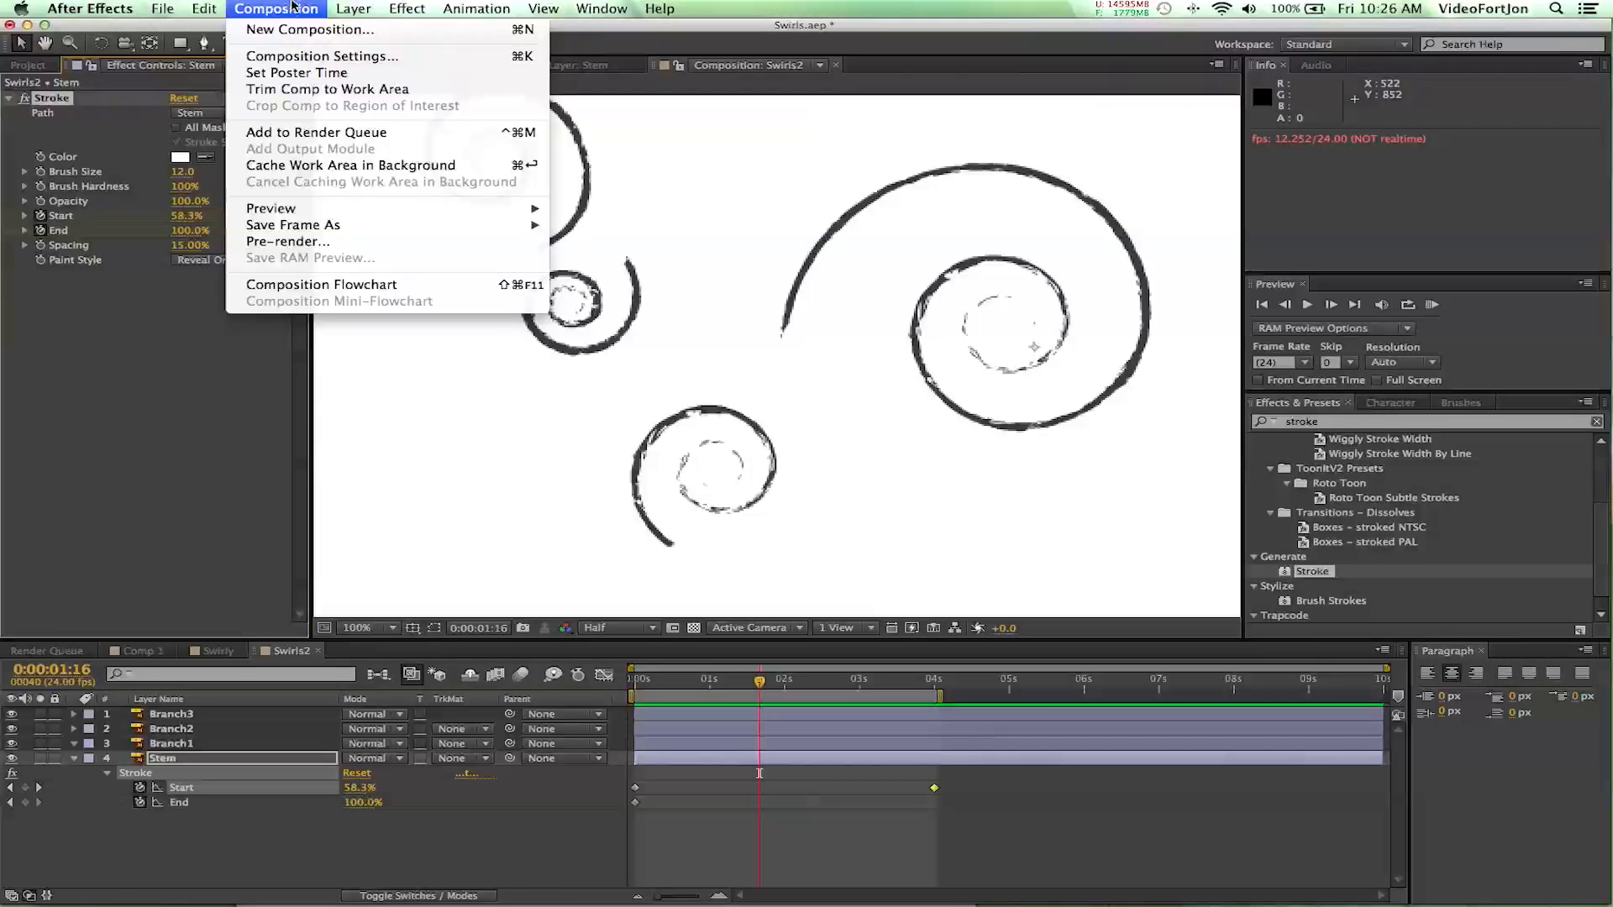
left_click(292, 57)
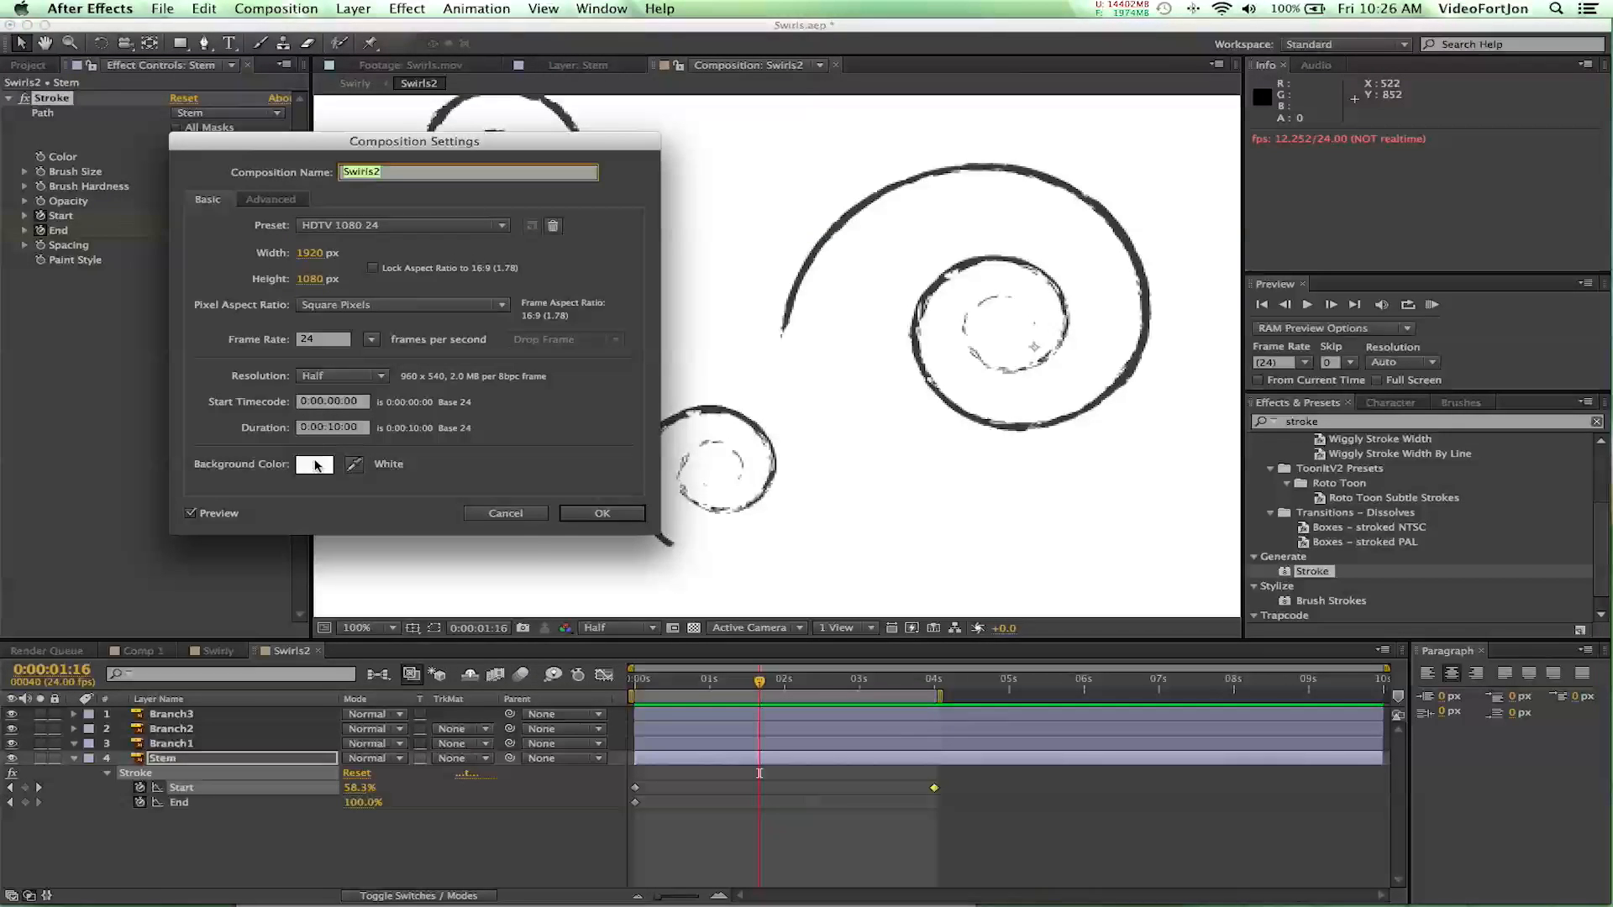
left_click(315, 464)
left_click_drag(278, 491, 289, 478)
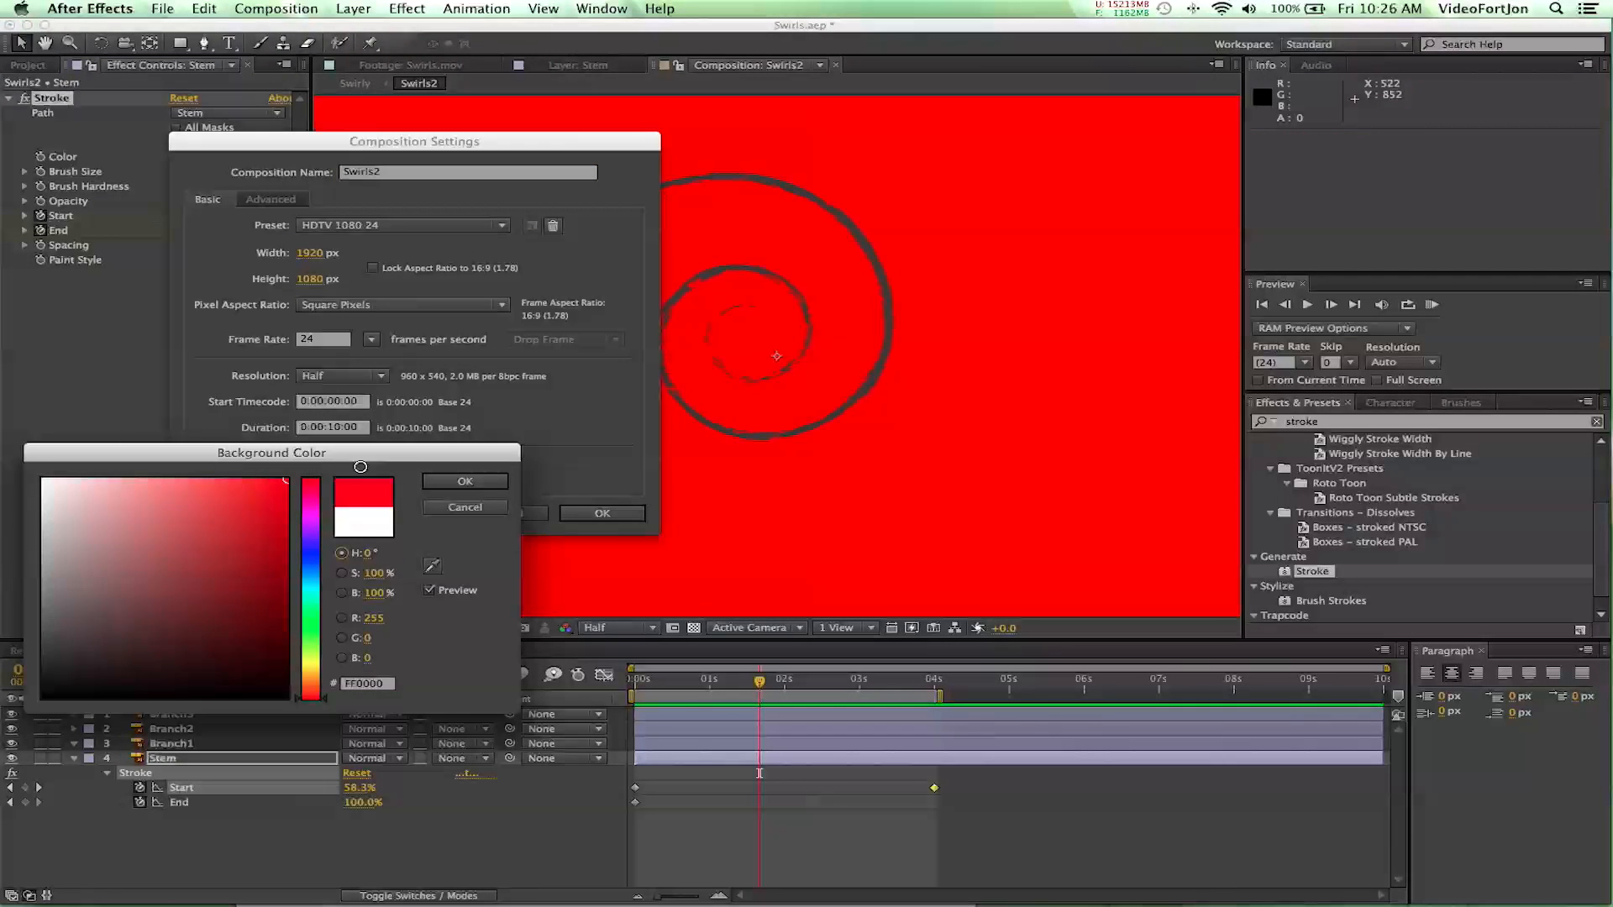
left_click(467, 482)
left_click(626, 515)
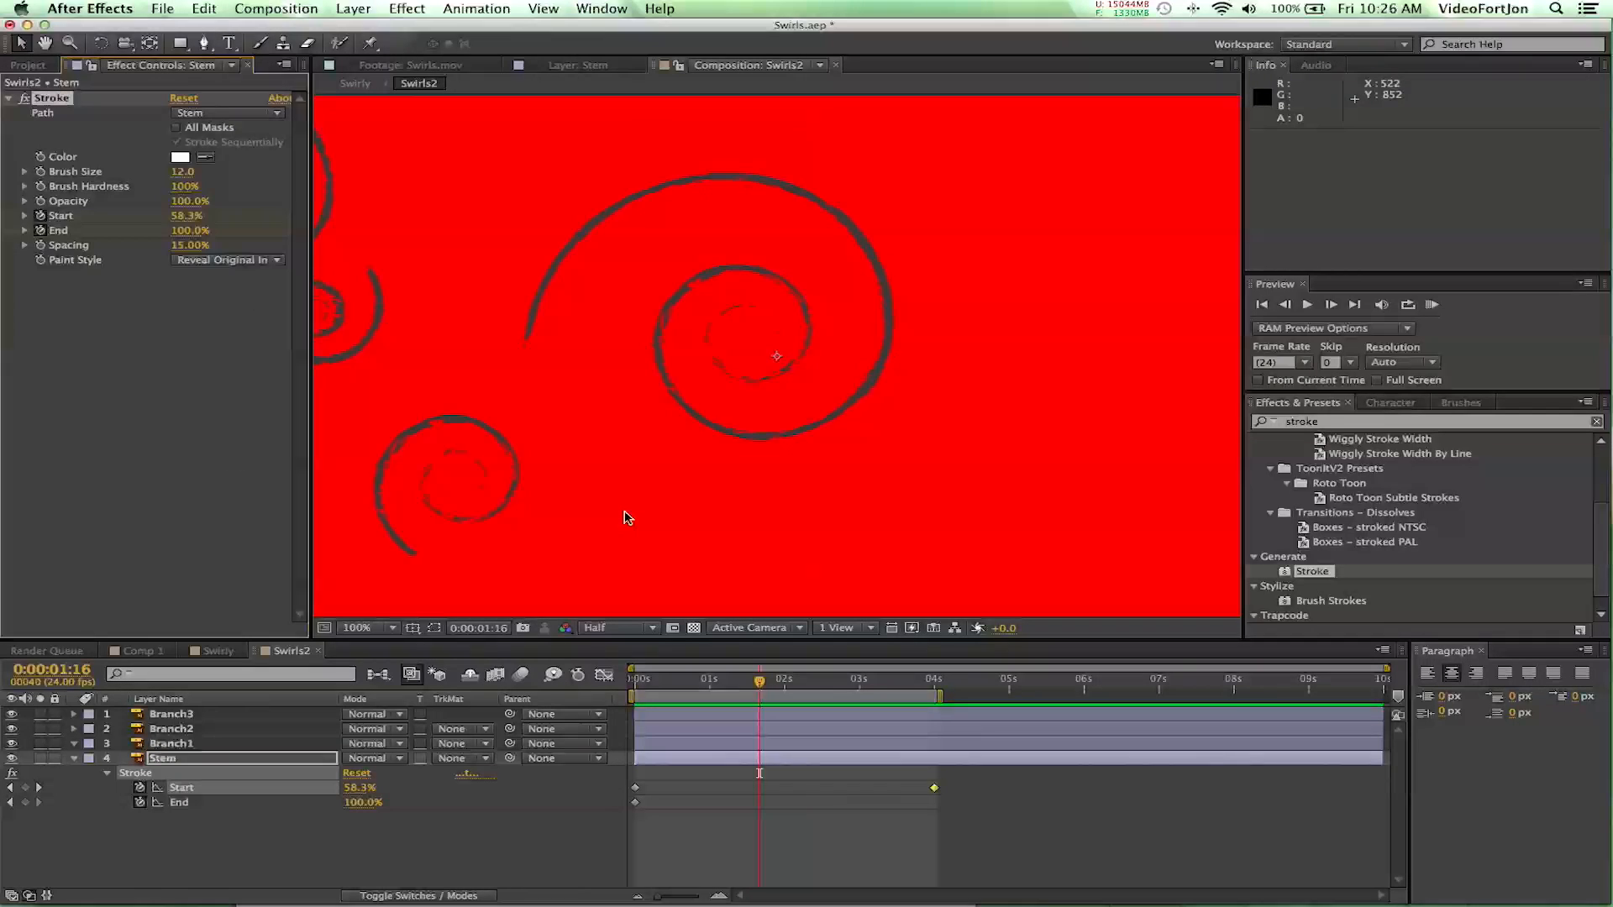
- Try the Paint Style On Original Image against the background, scrub back to 0:00:00:00 and restore Reveal Original Image
key("period")
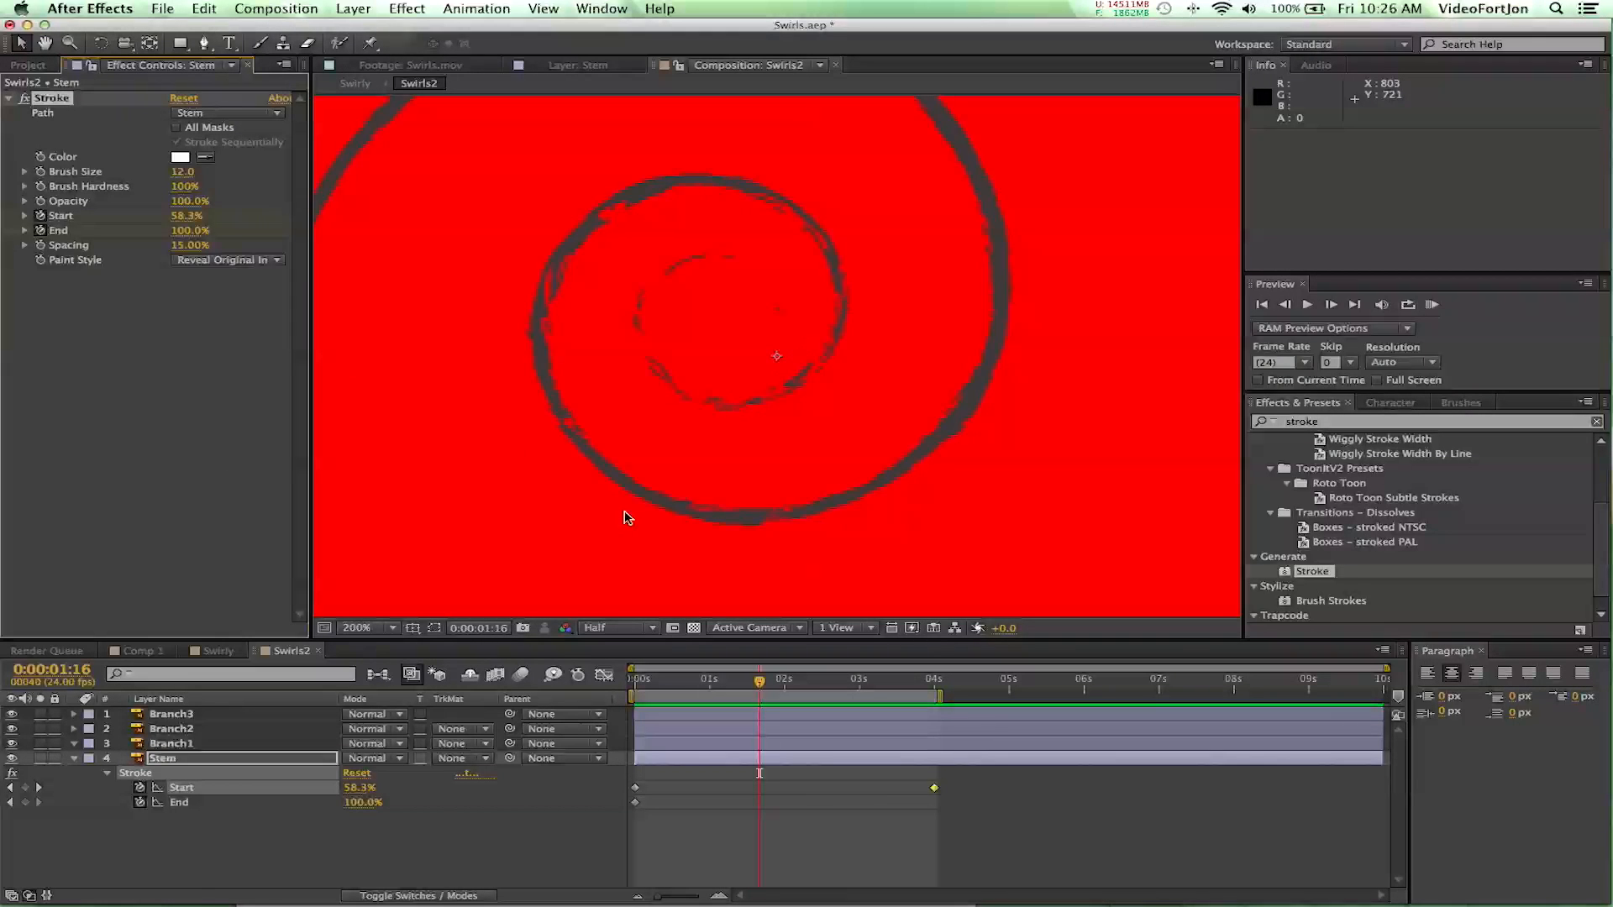
key("comma")
key("comma")
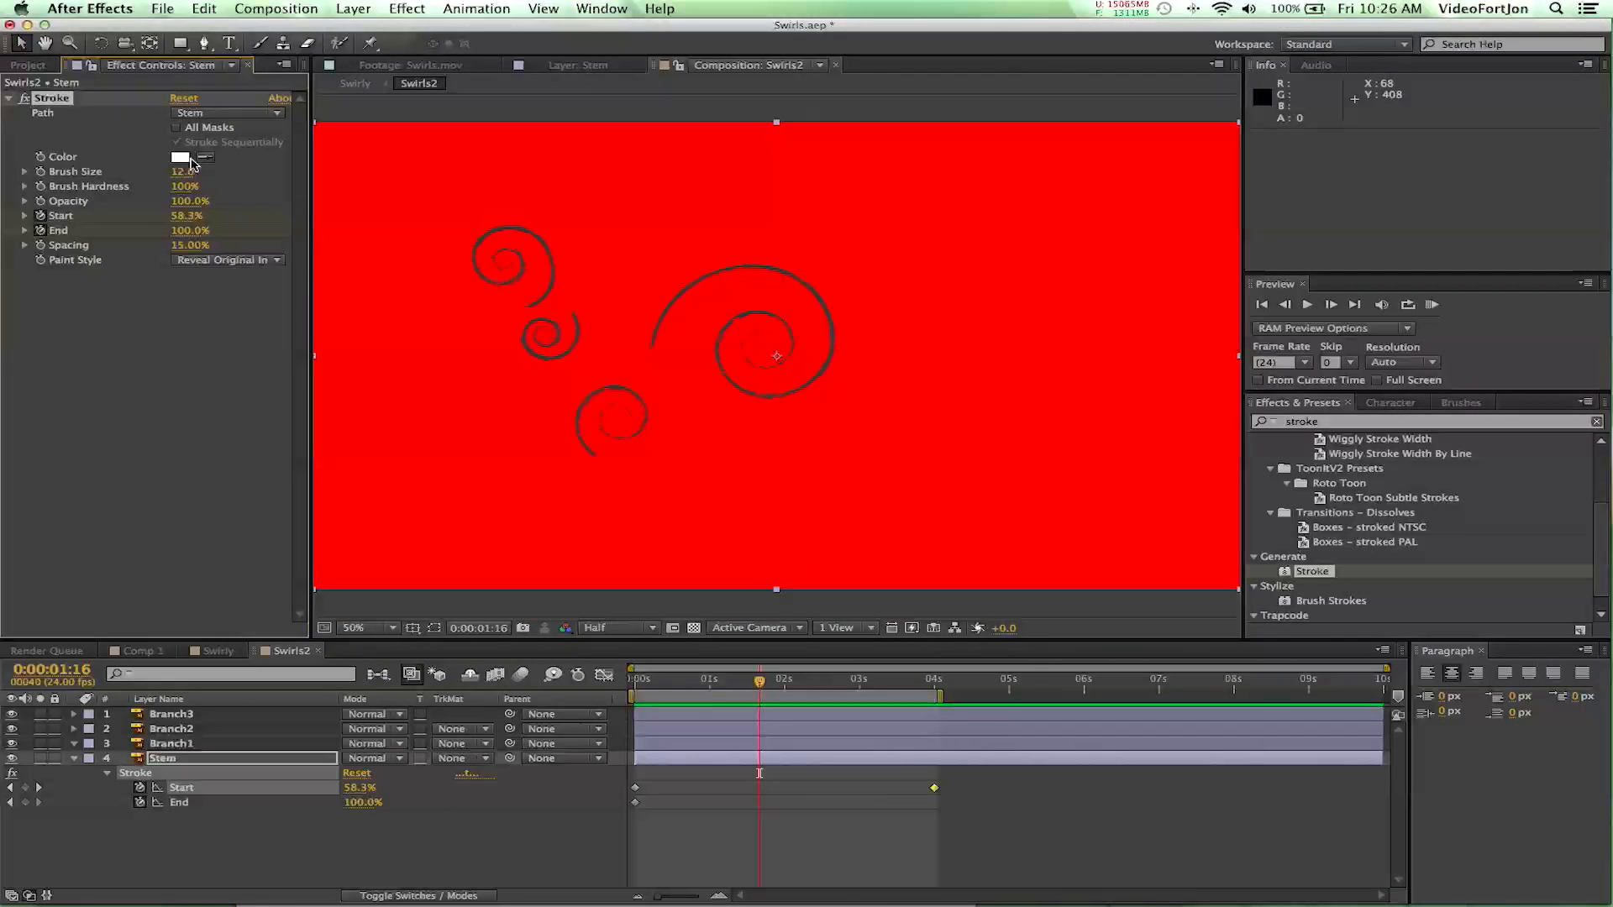
left_click(196, 265)
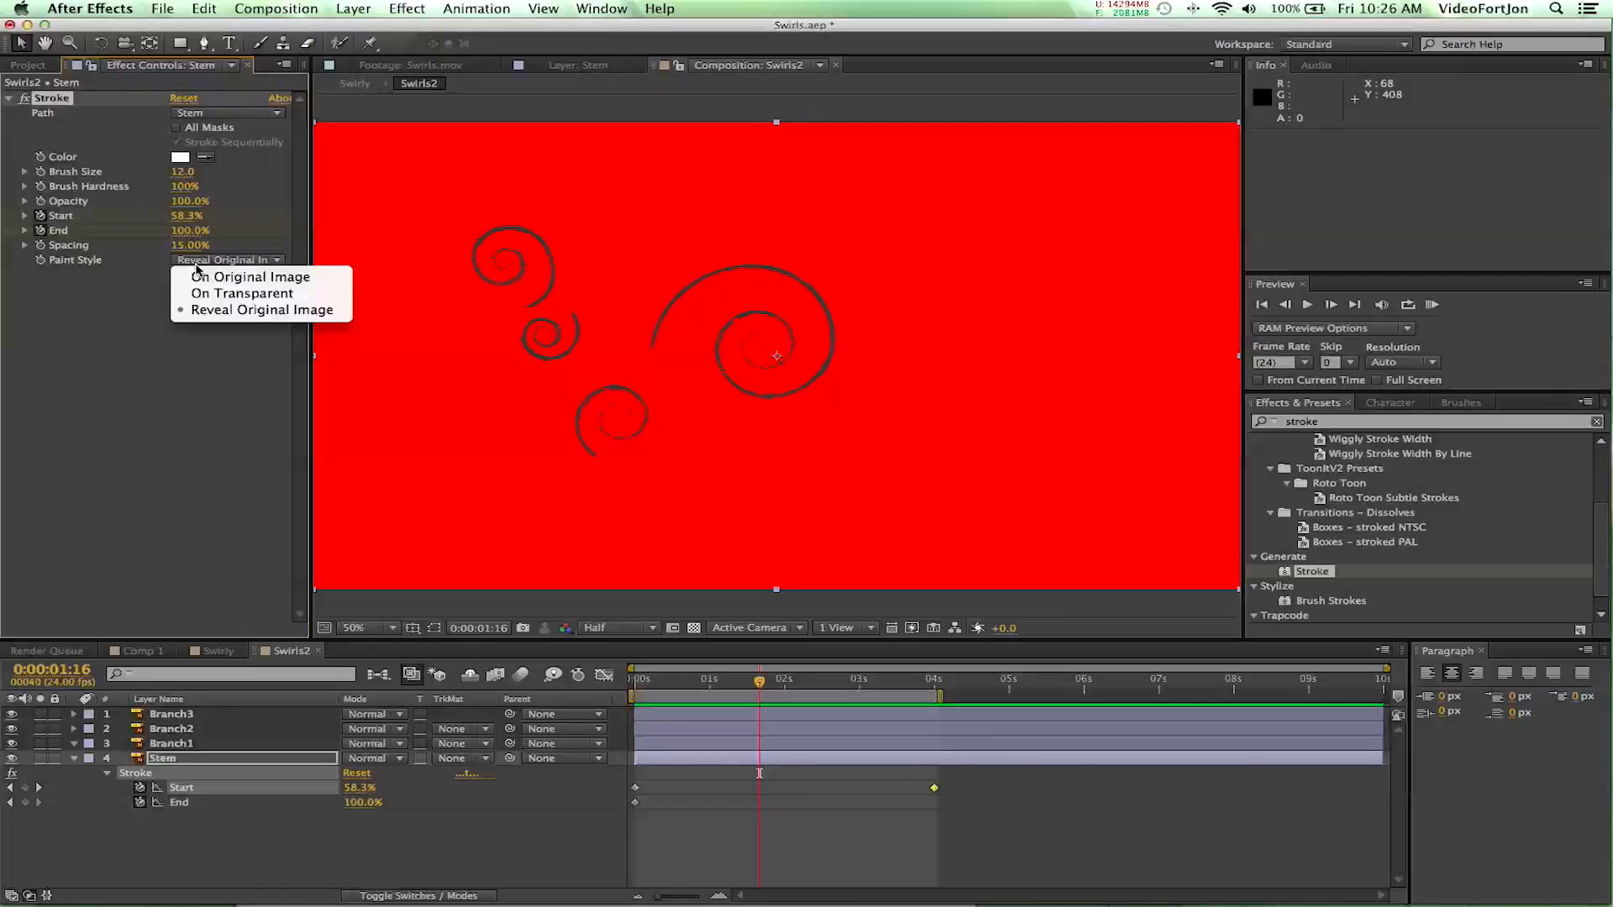
left_click(202, 270)
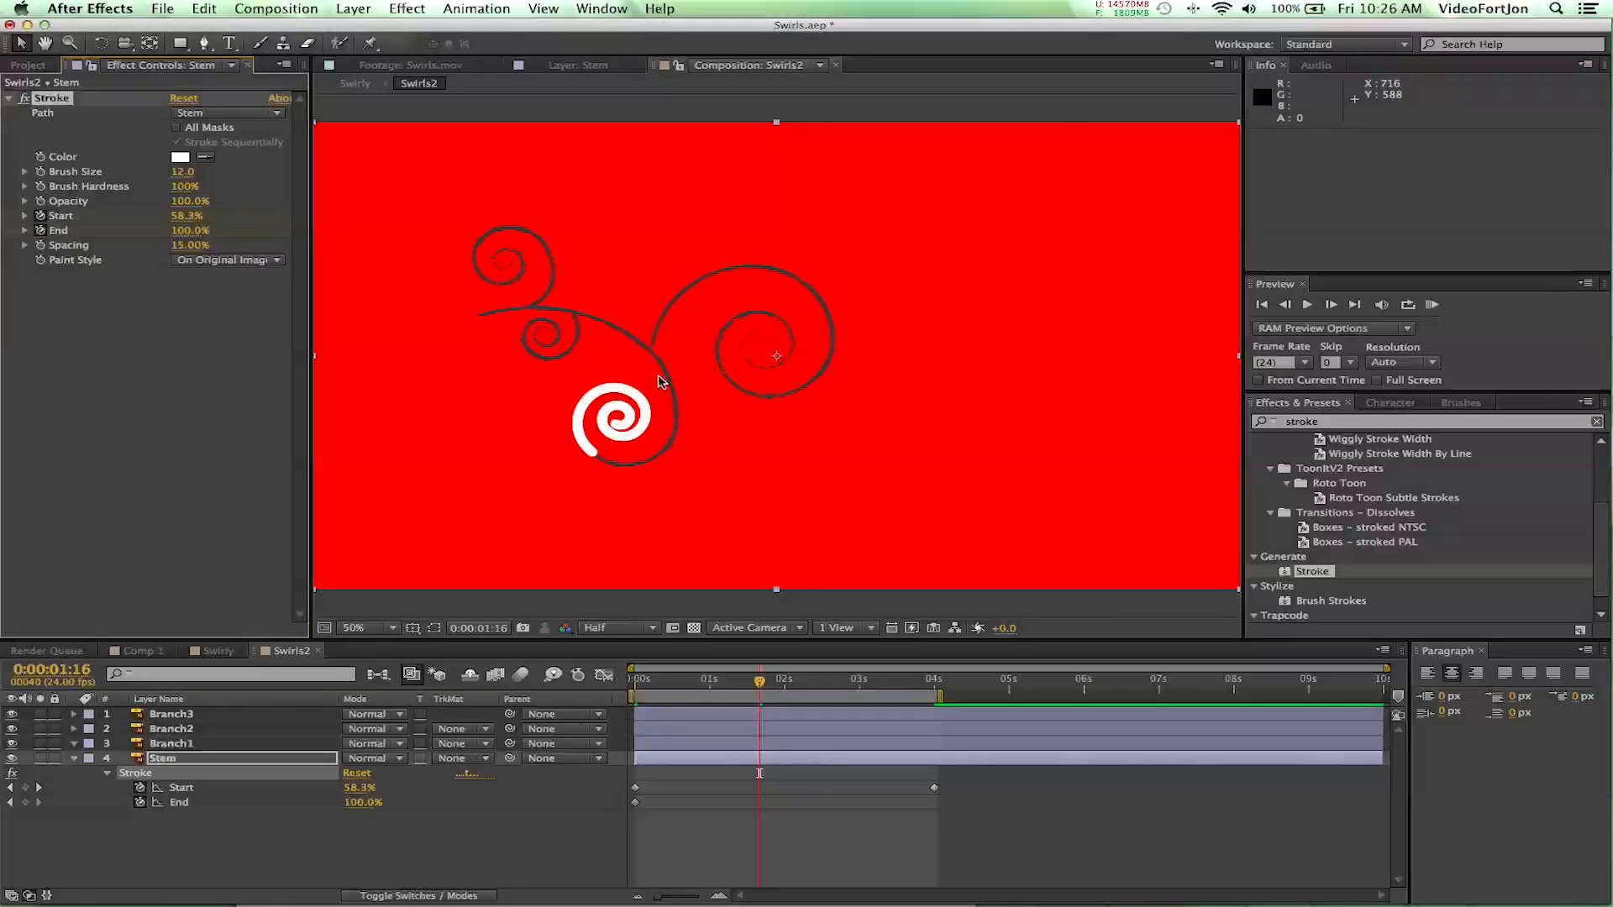
left_click(654, 687)
mouse_move(655, 689)
left_mouse_down()
mouse_move(872, 716)
mouse_move(634, 713)
left_mouse_up()
left_click(220, 256)
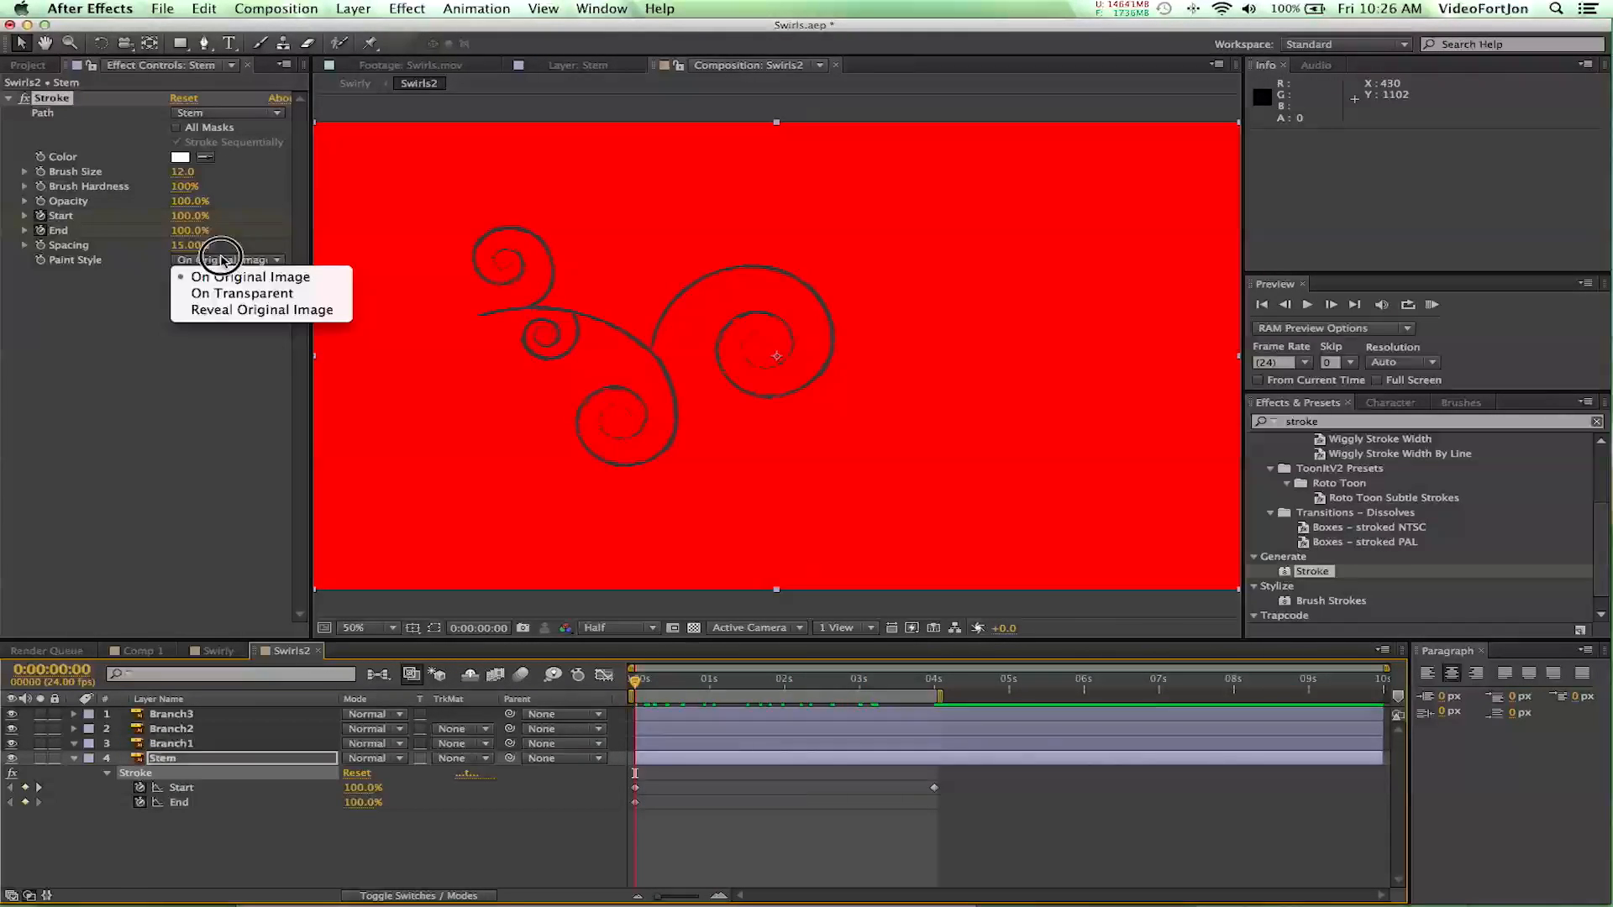
left_click(244, 310)
- Scrub the current time to 0:00:02:20, where the growing stem meets the large branch swirl
mouse_move(640, 690)
left_mouse_down()
mouse_move(820, 705)
mouse_move(929, 759)
mouse_move(797, 716)
left_mouse_up()
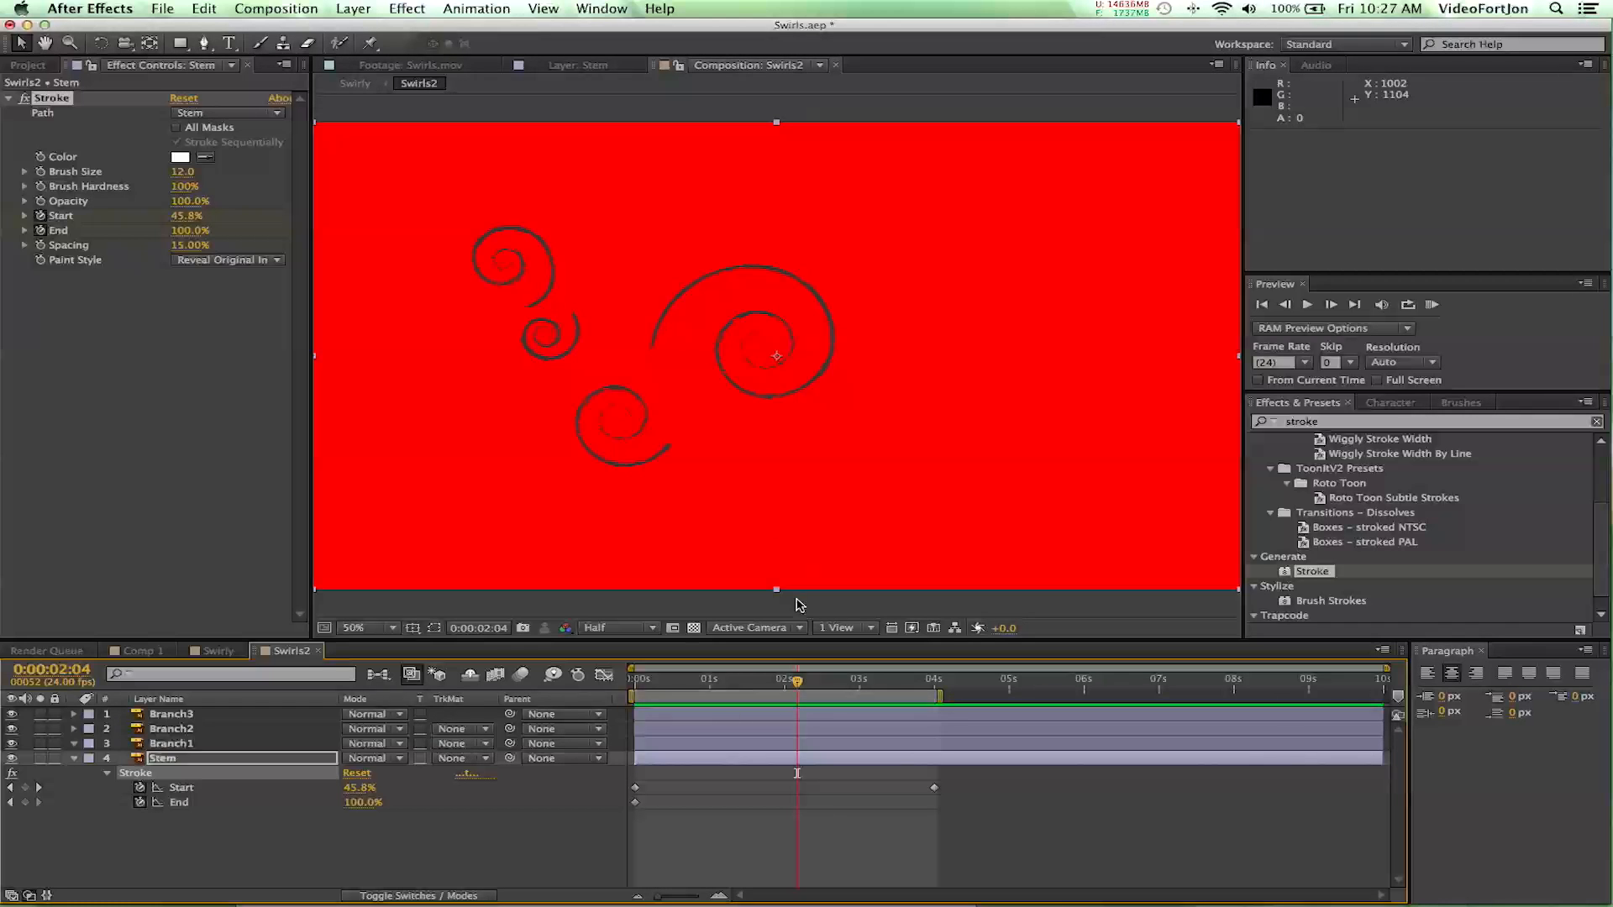
left_click_drag(796, 689, 829, 697)
left_click_drag(838, 704, 847, 706)
- Copy the Stroke effect from the Stem layer to the Branch1 layer at 0:00:02:20
left_click(151, 774)
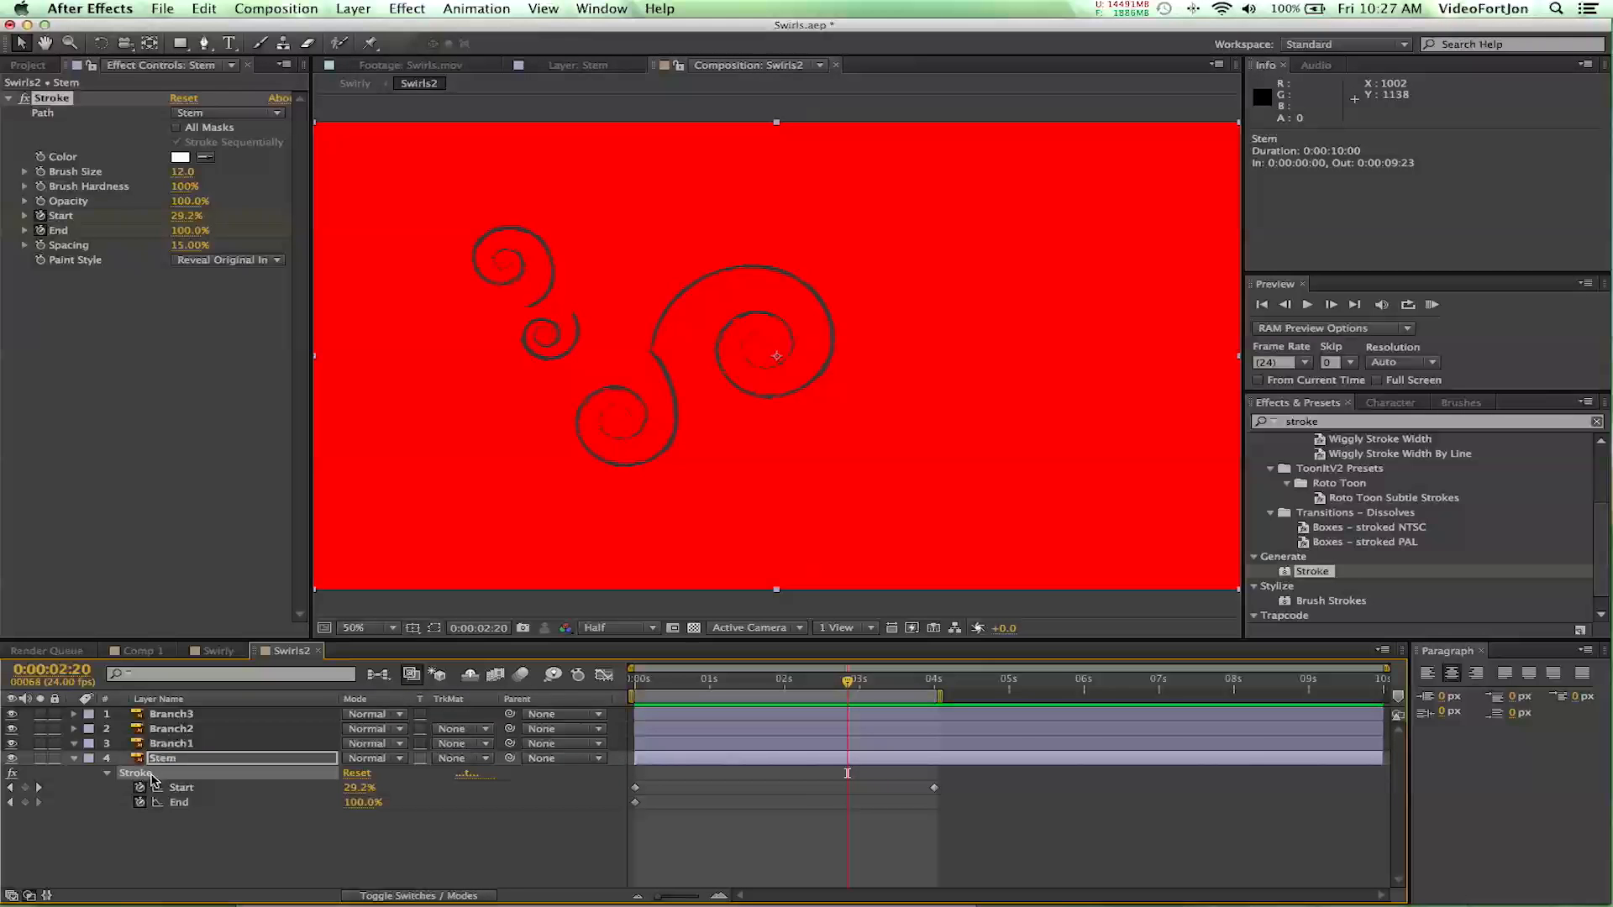
left_click(163, 746)
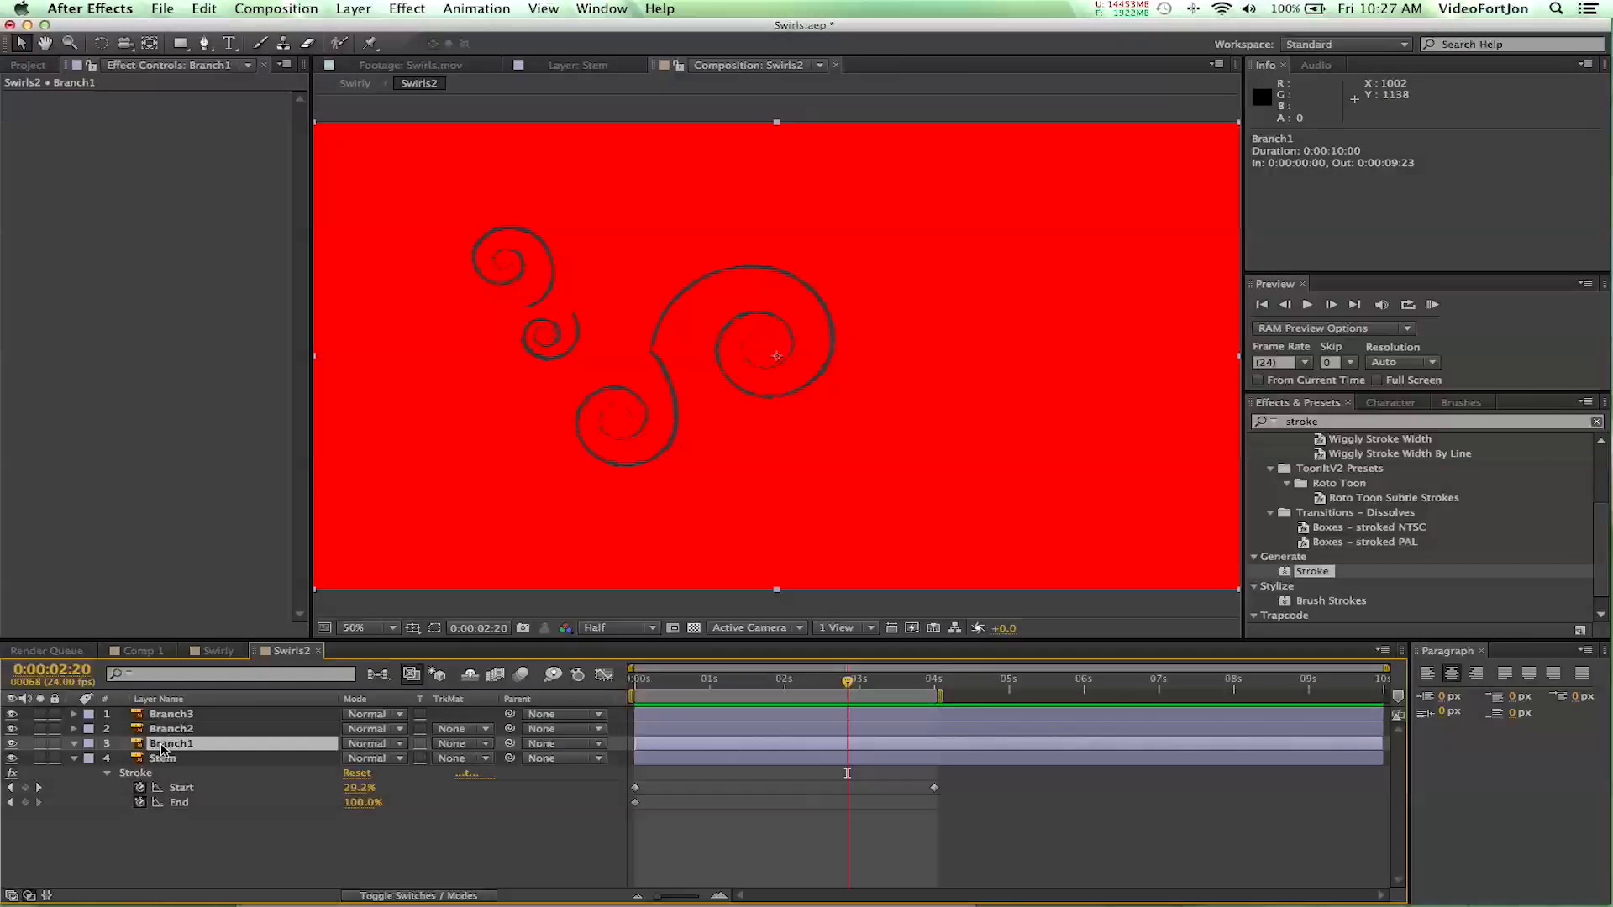
key("super+alt+shift+e")
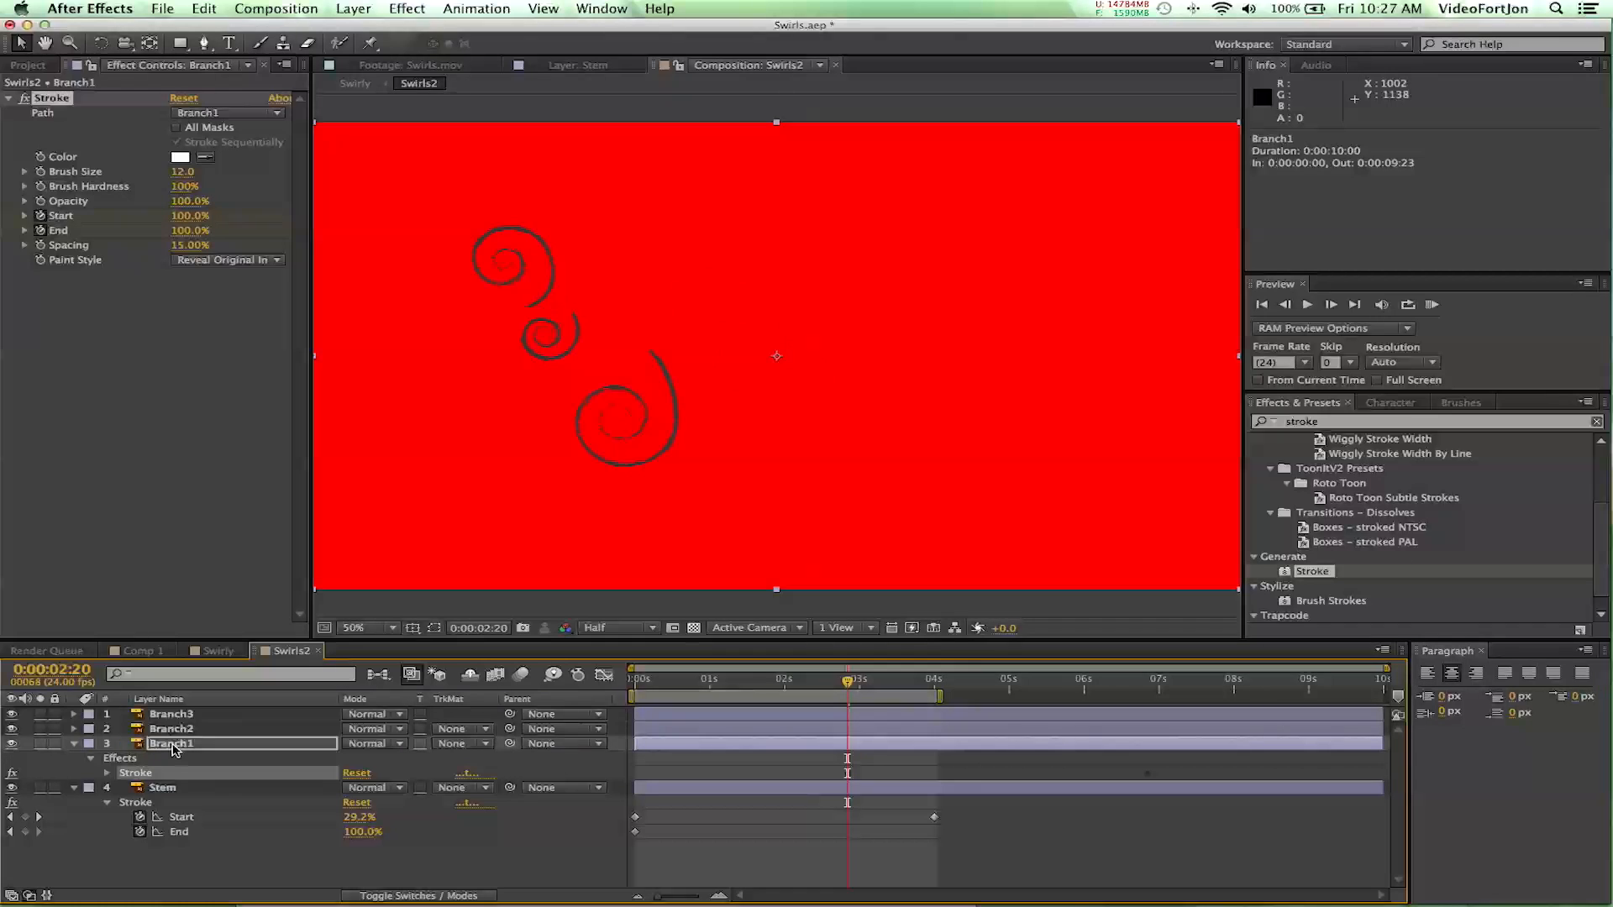
- Show the keyframed properties of the Branch1 layer and remove all Start and End keyframes from its Stroke effect
left_click(174, 746)
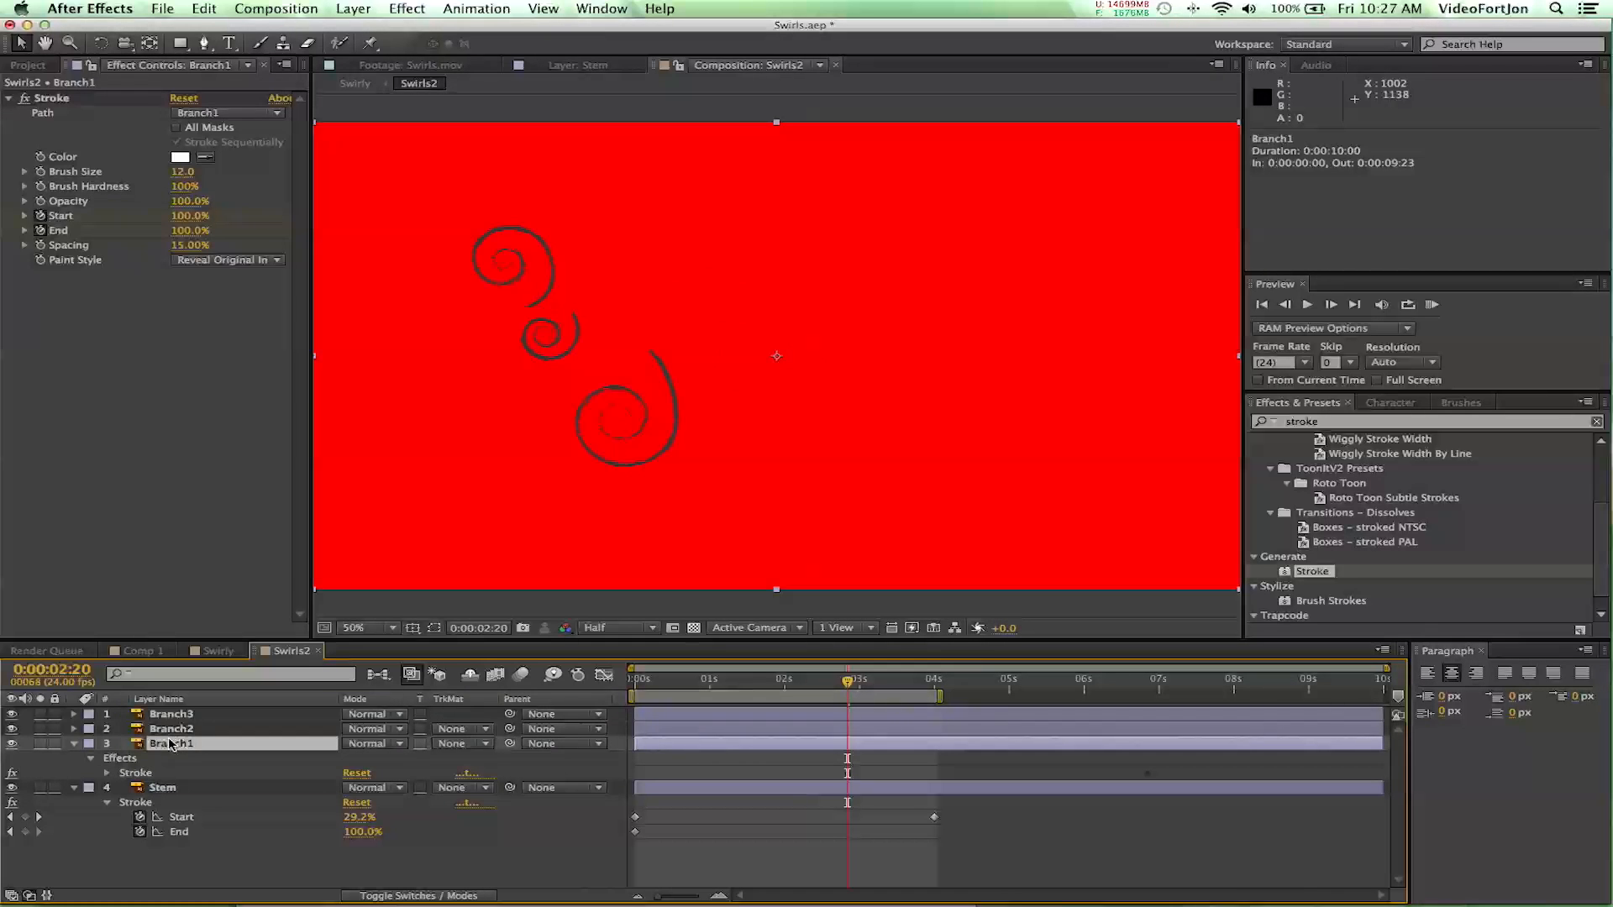
key("u")
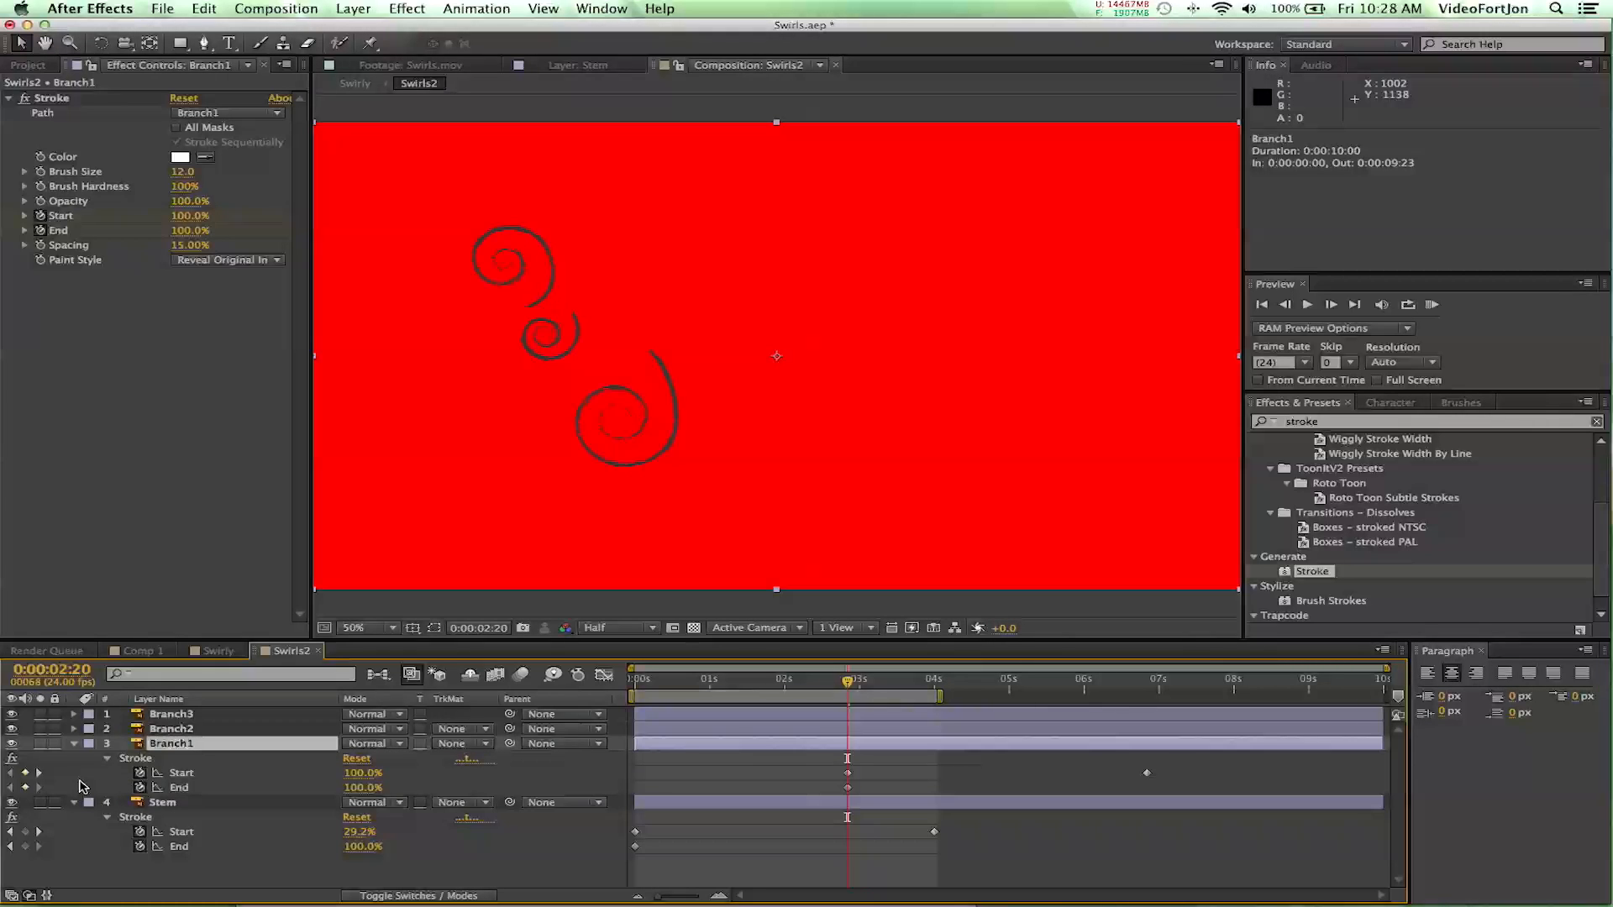
left_click(140, 774)
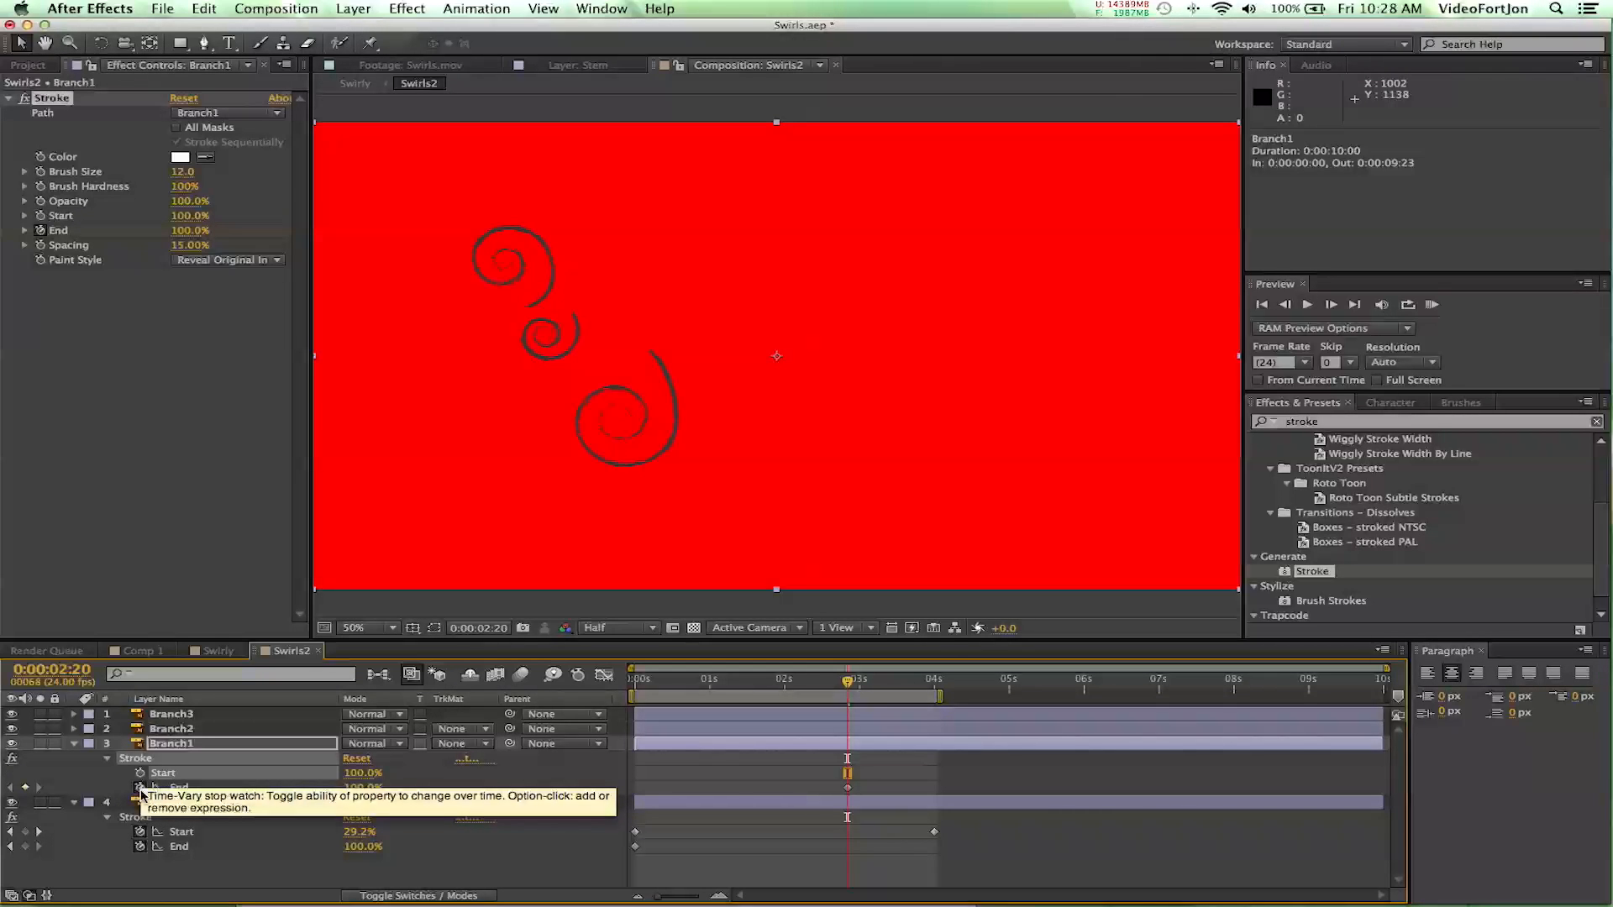
left_click(140, 787)
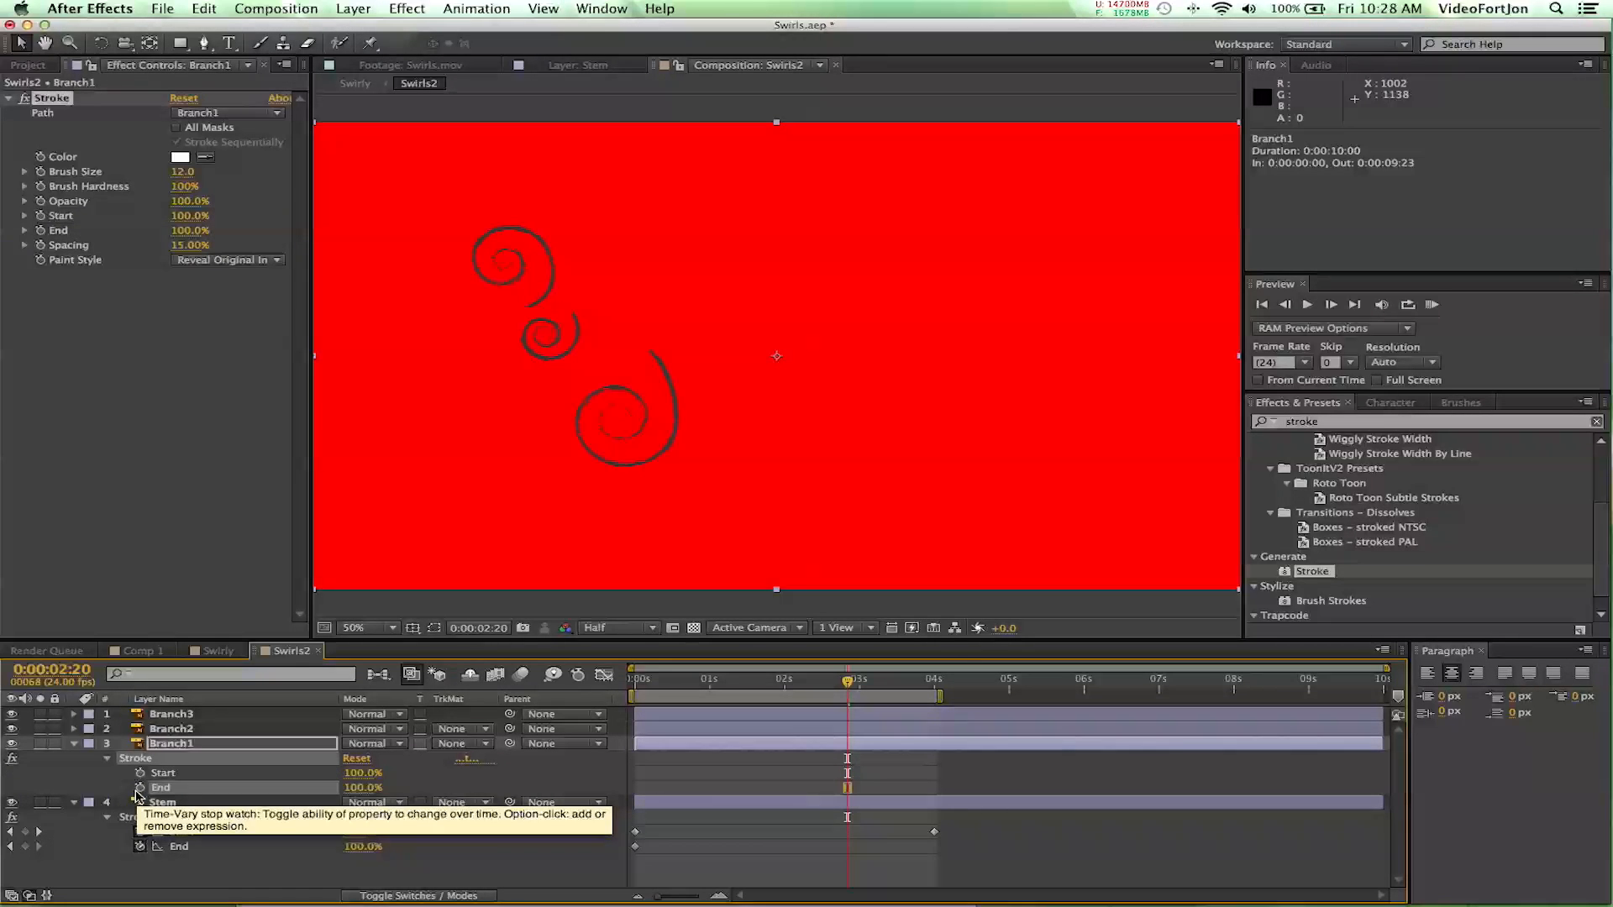
- Set both Start and End of the Branch1 layer's Stroke effect to 0%
left_click(363, 774)
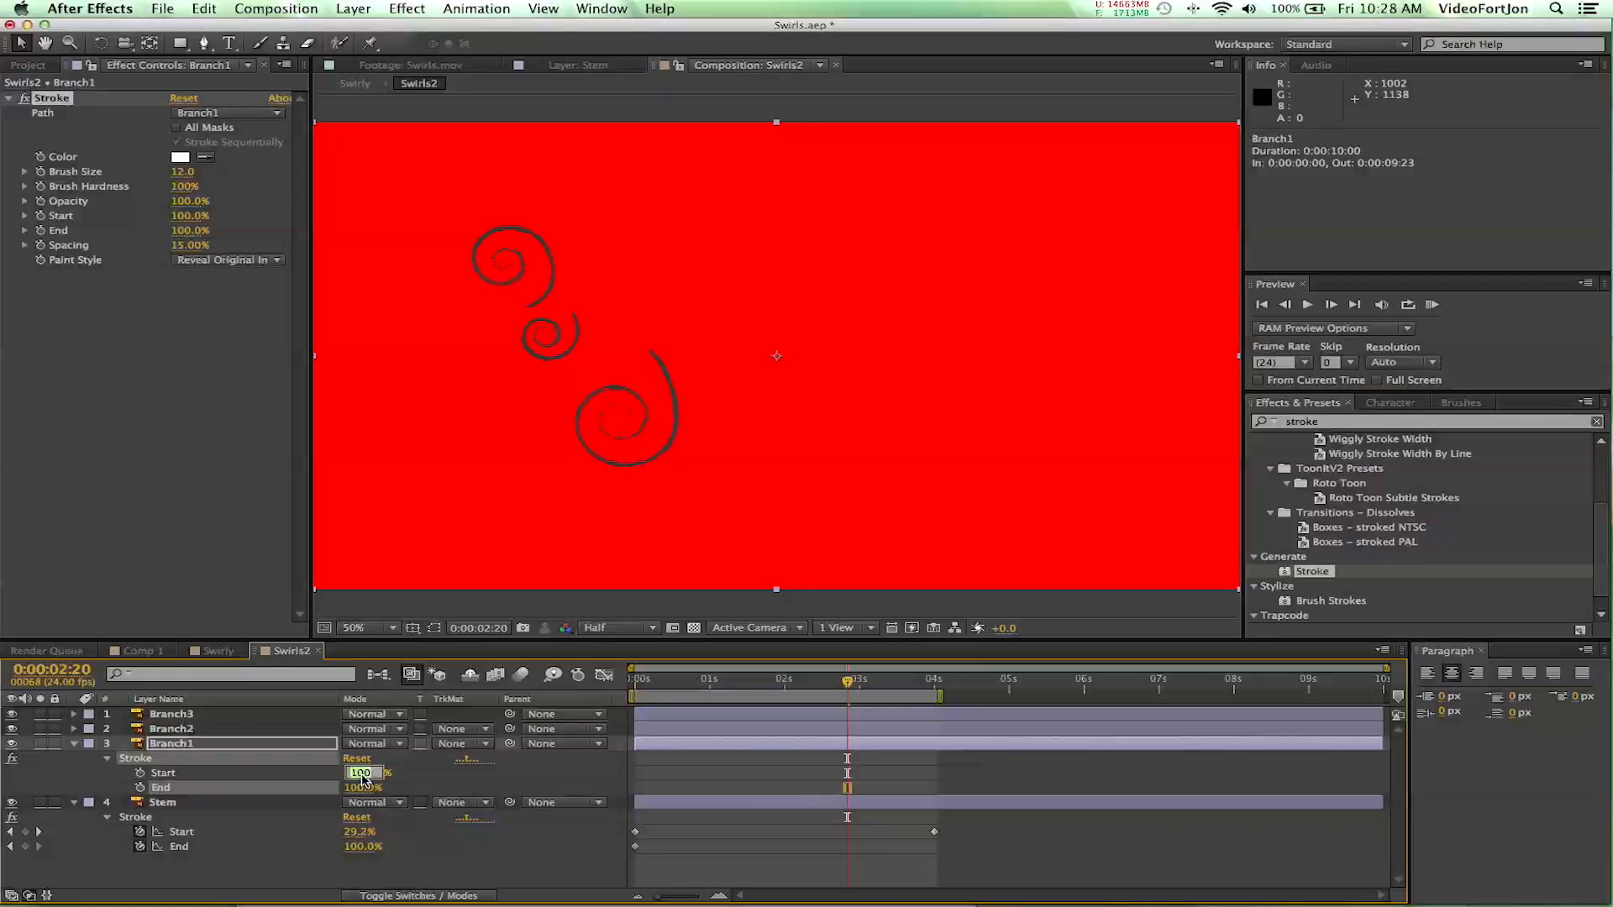
type("0")
key("Return")
left_click(364, 789)
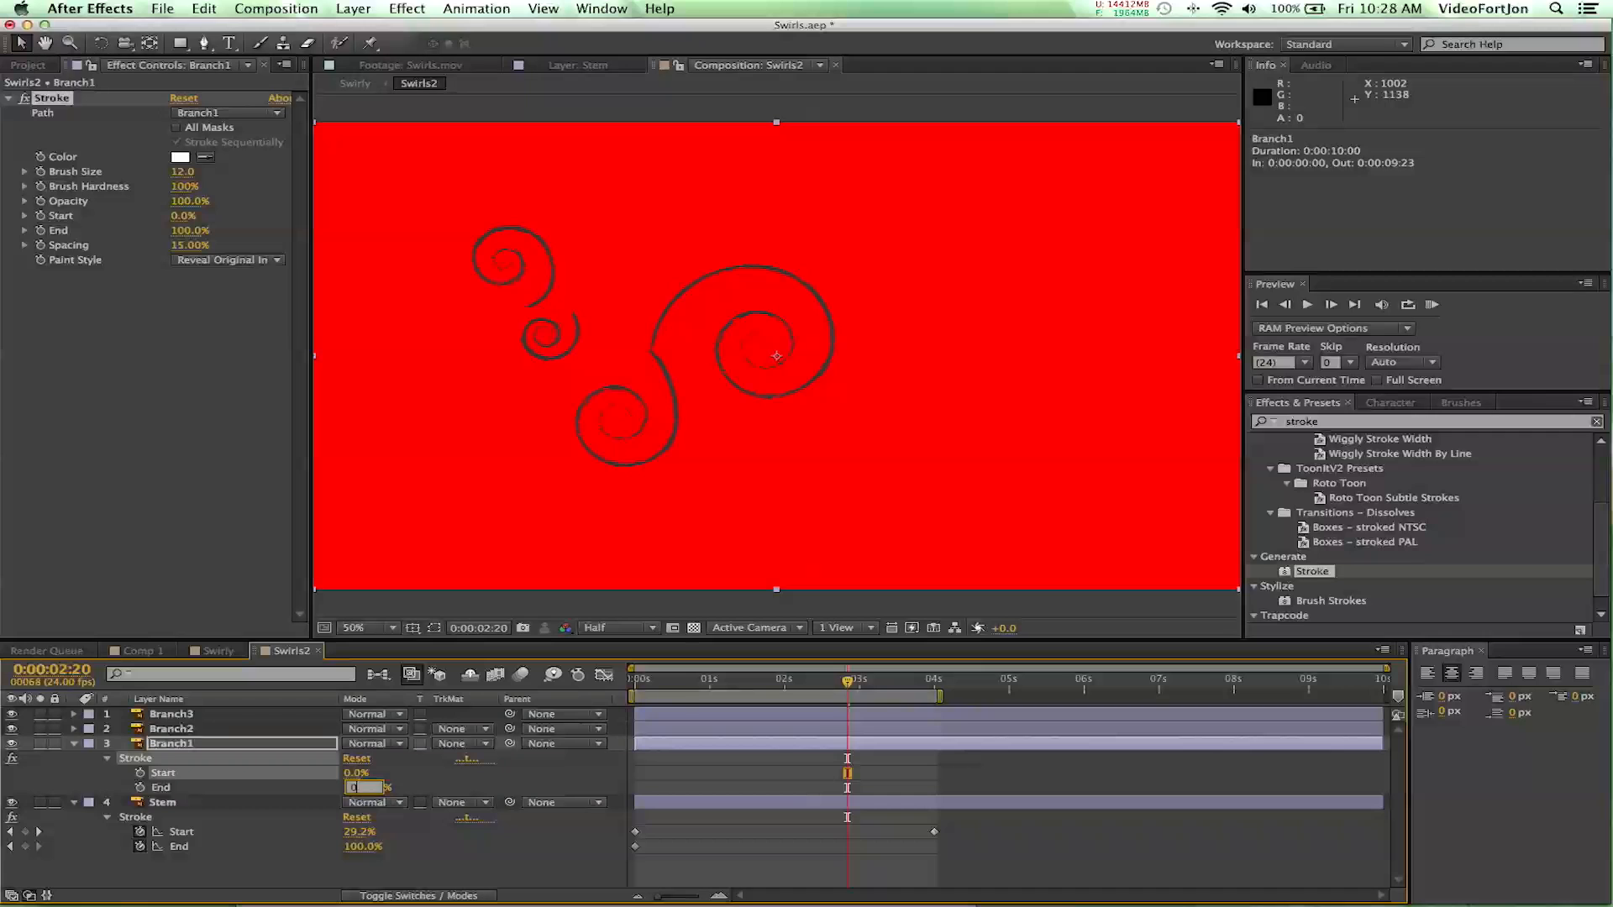
key("Return")
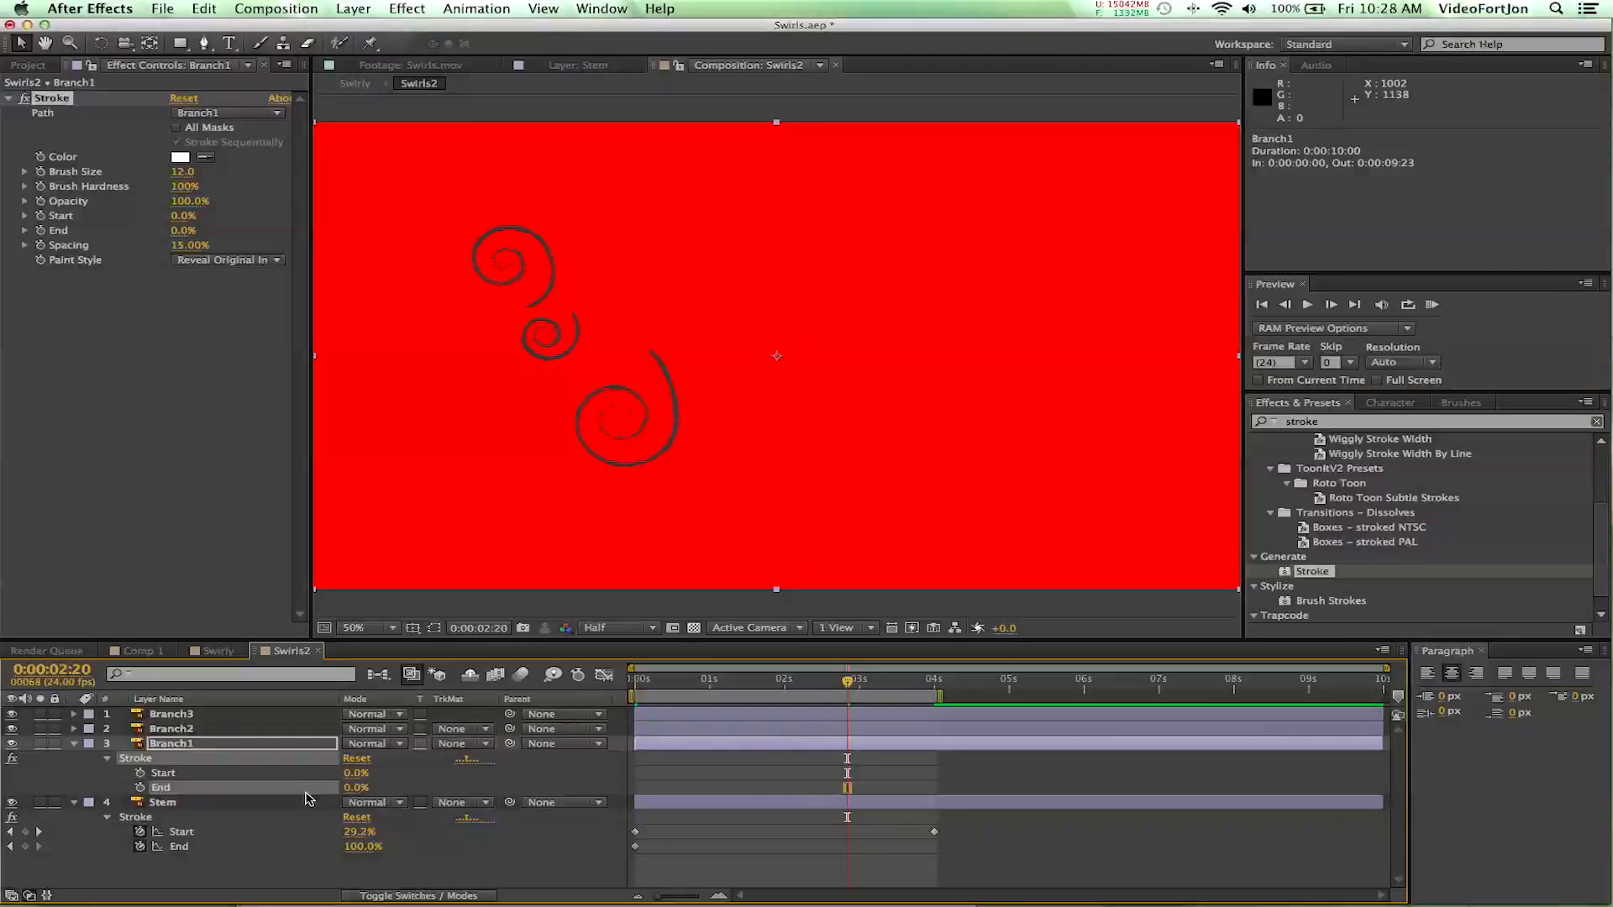
- Keyframe the End of Branch1's Stroke effect from 0% at 0:00:02:20 to 100% at 0:00:04:00
left_click(141, 788)
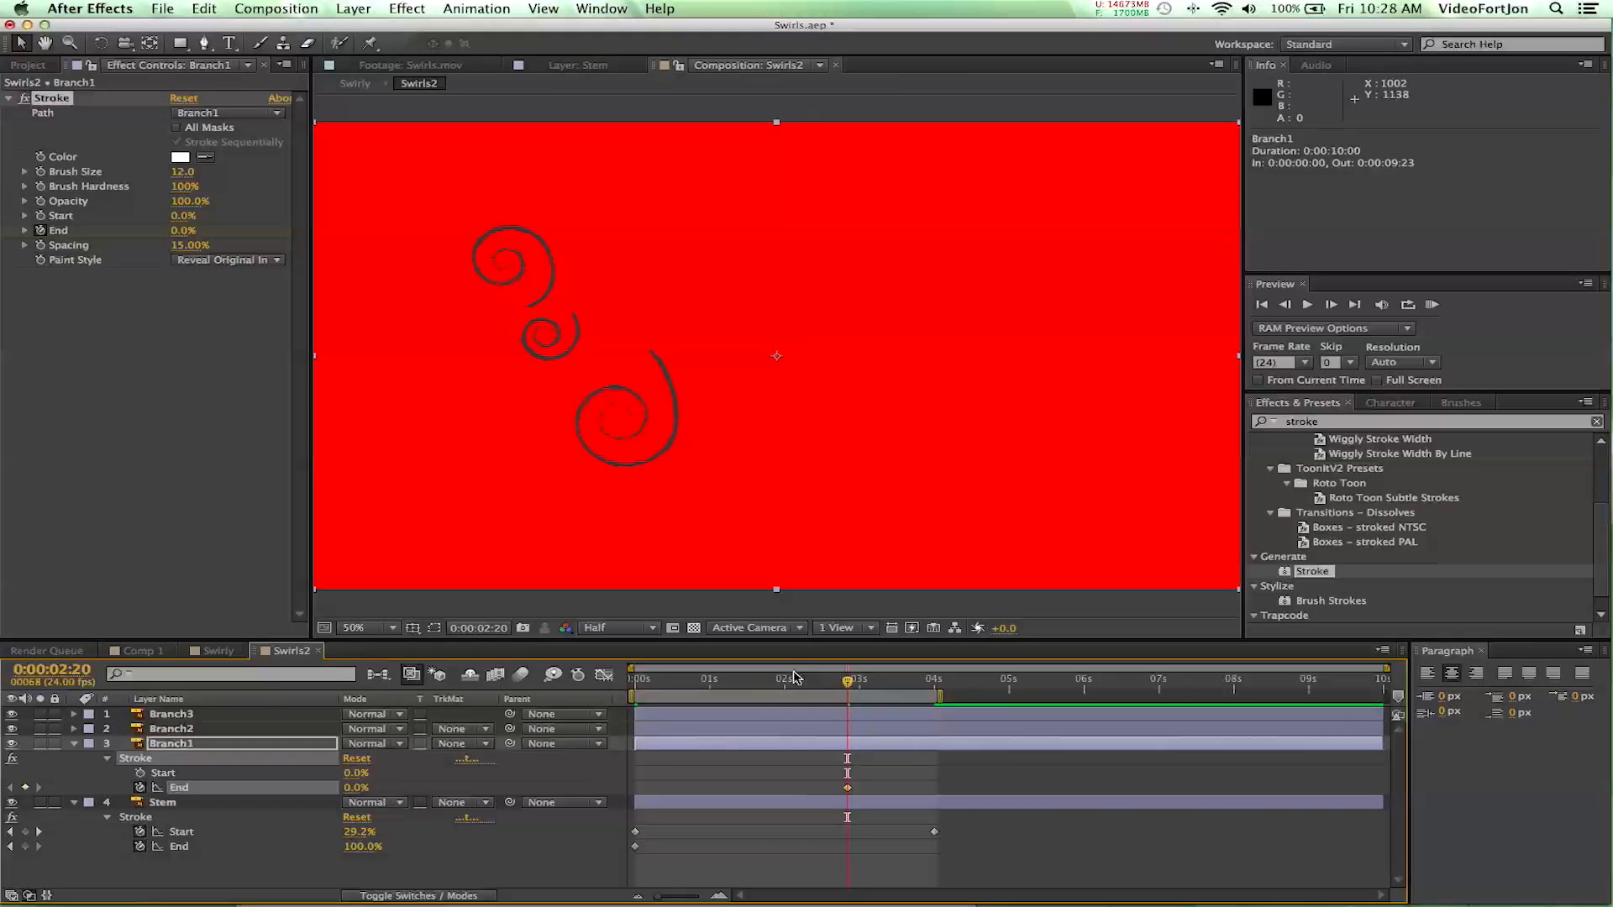
mouse_move(847, 684)
left_mouse_down()
mouse_move(900, 687)
mouse_move(934, 712)
left_mouse_up()
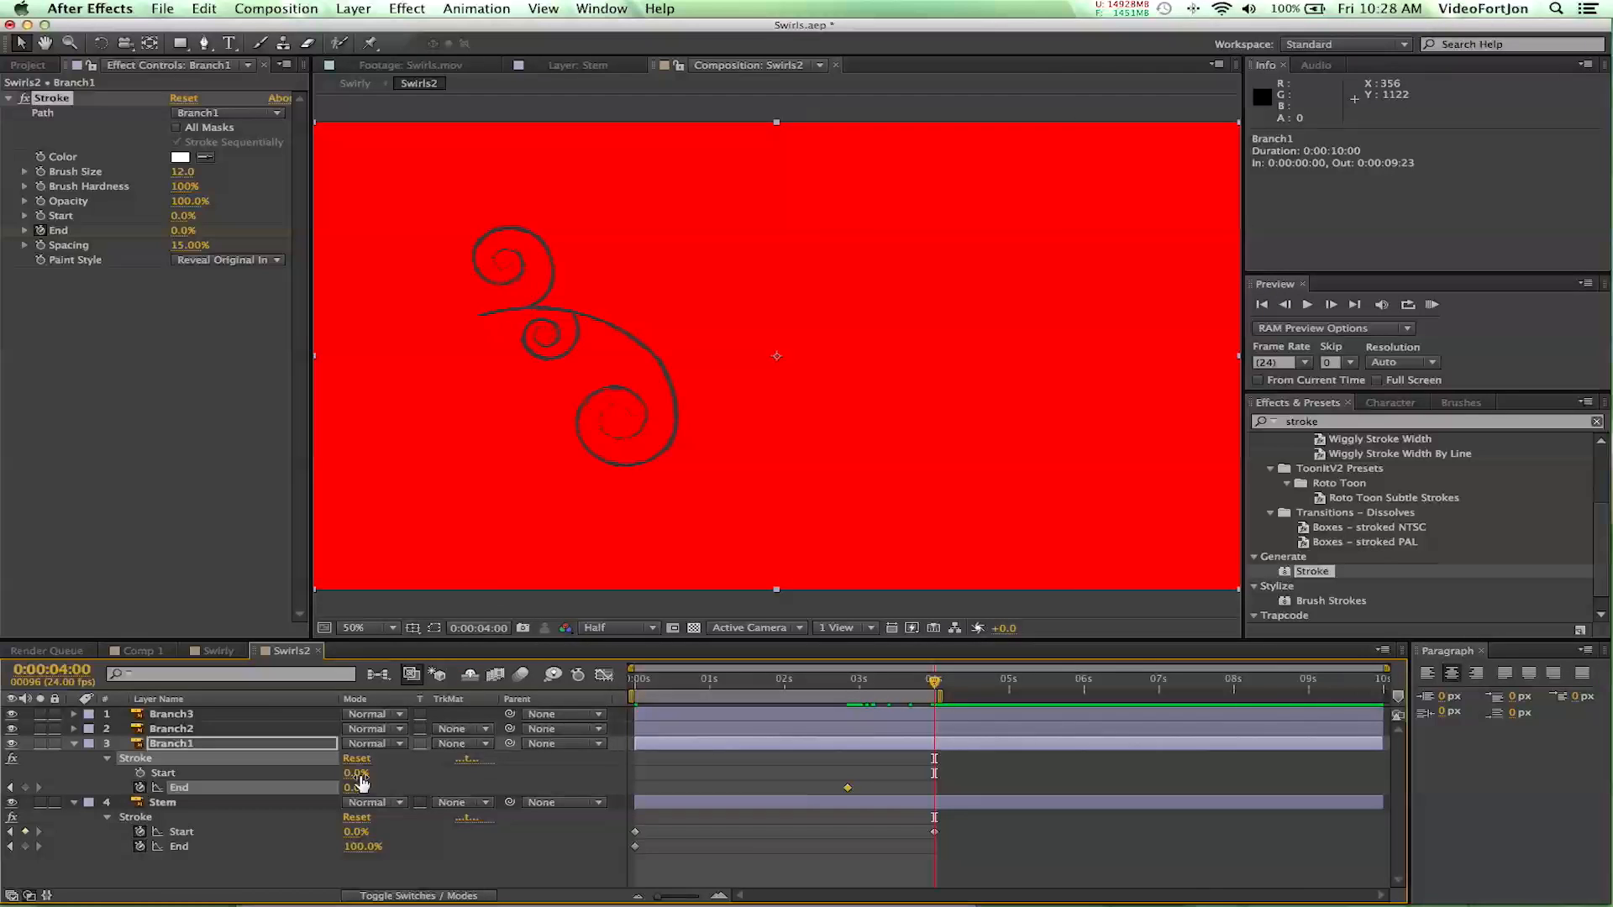
left_click_drag(340, 790, 504, 806)
- Copy Branch1's keyframed Stroke effect to the Branch2 layer at 0:00:03:09, where the growing stem meets the small middle swirl
mouse_move(934, 680)
left_mouse_down()
mouse_move(810, 682)
mouse_move(932, 724)
mouse_move(887, 716)
left_mouse_up()
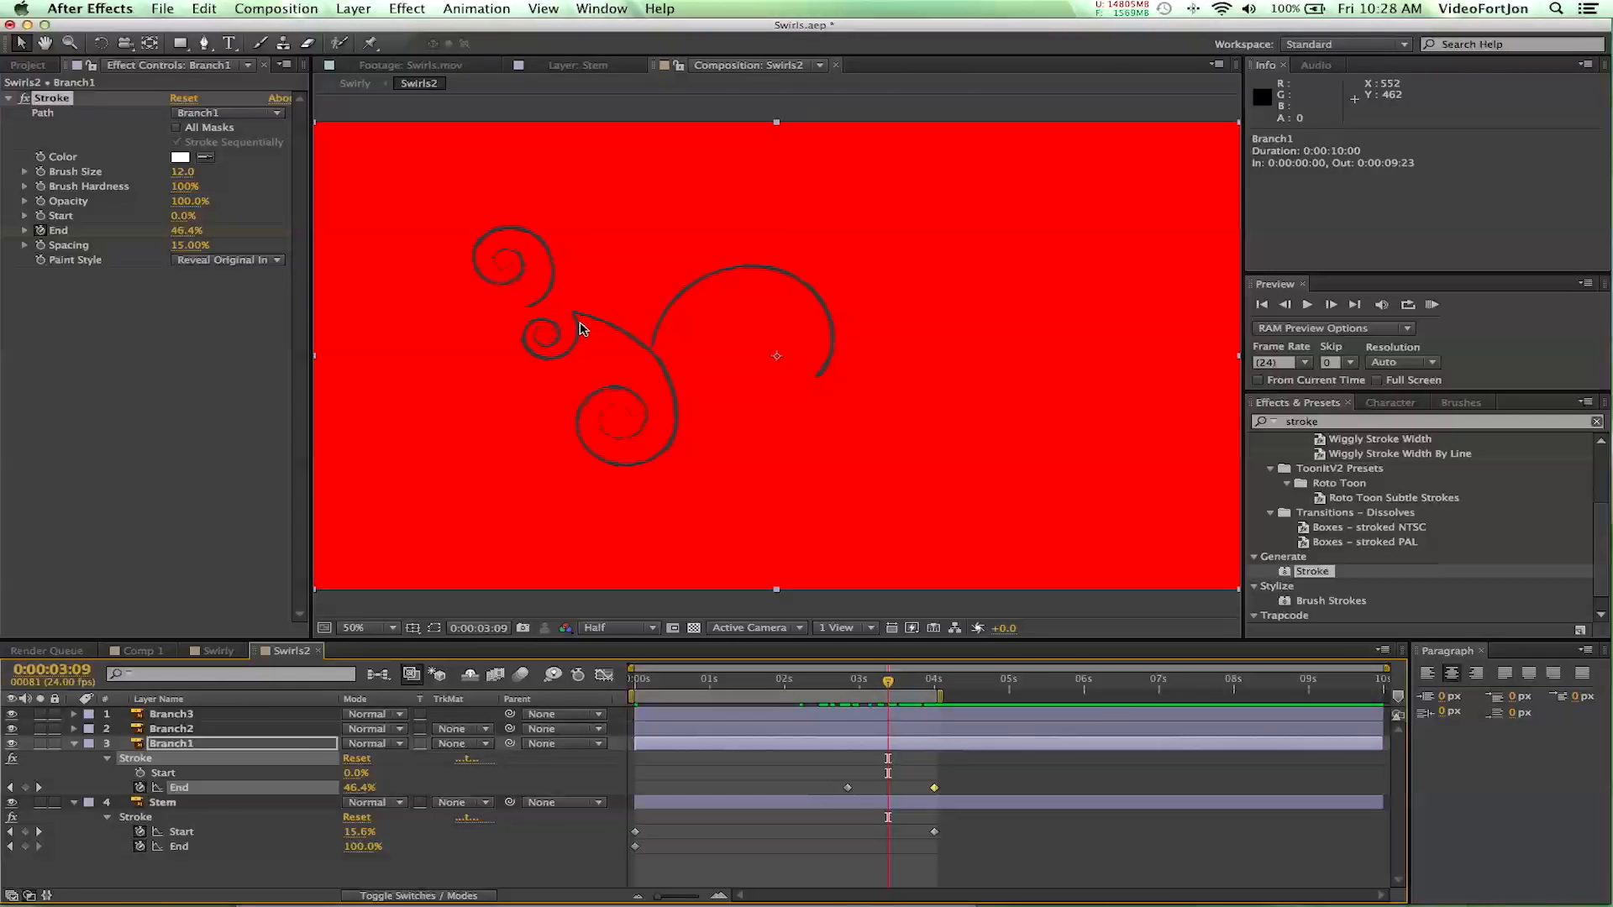
left_click(1284, 306)
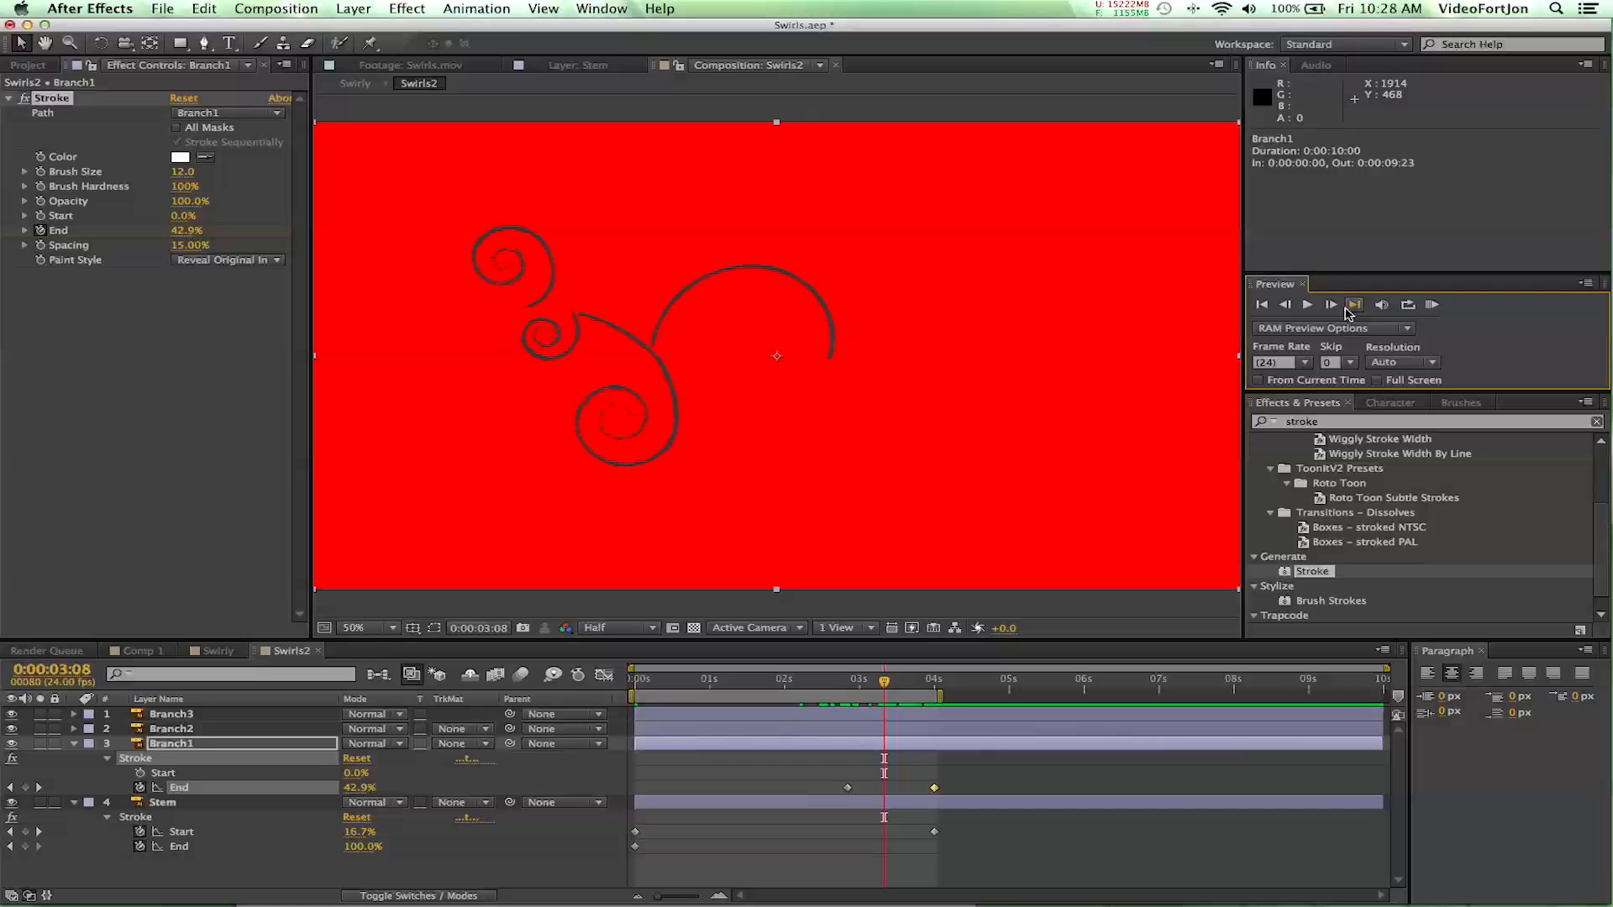
left_click(1331, 306)
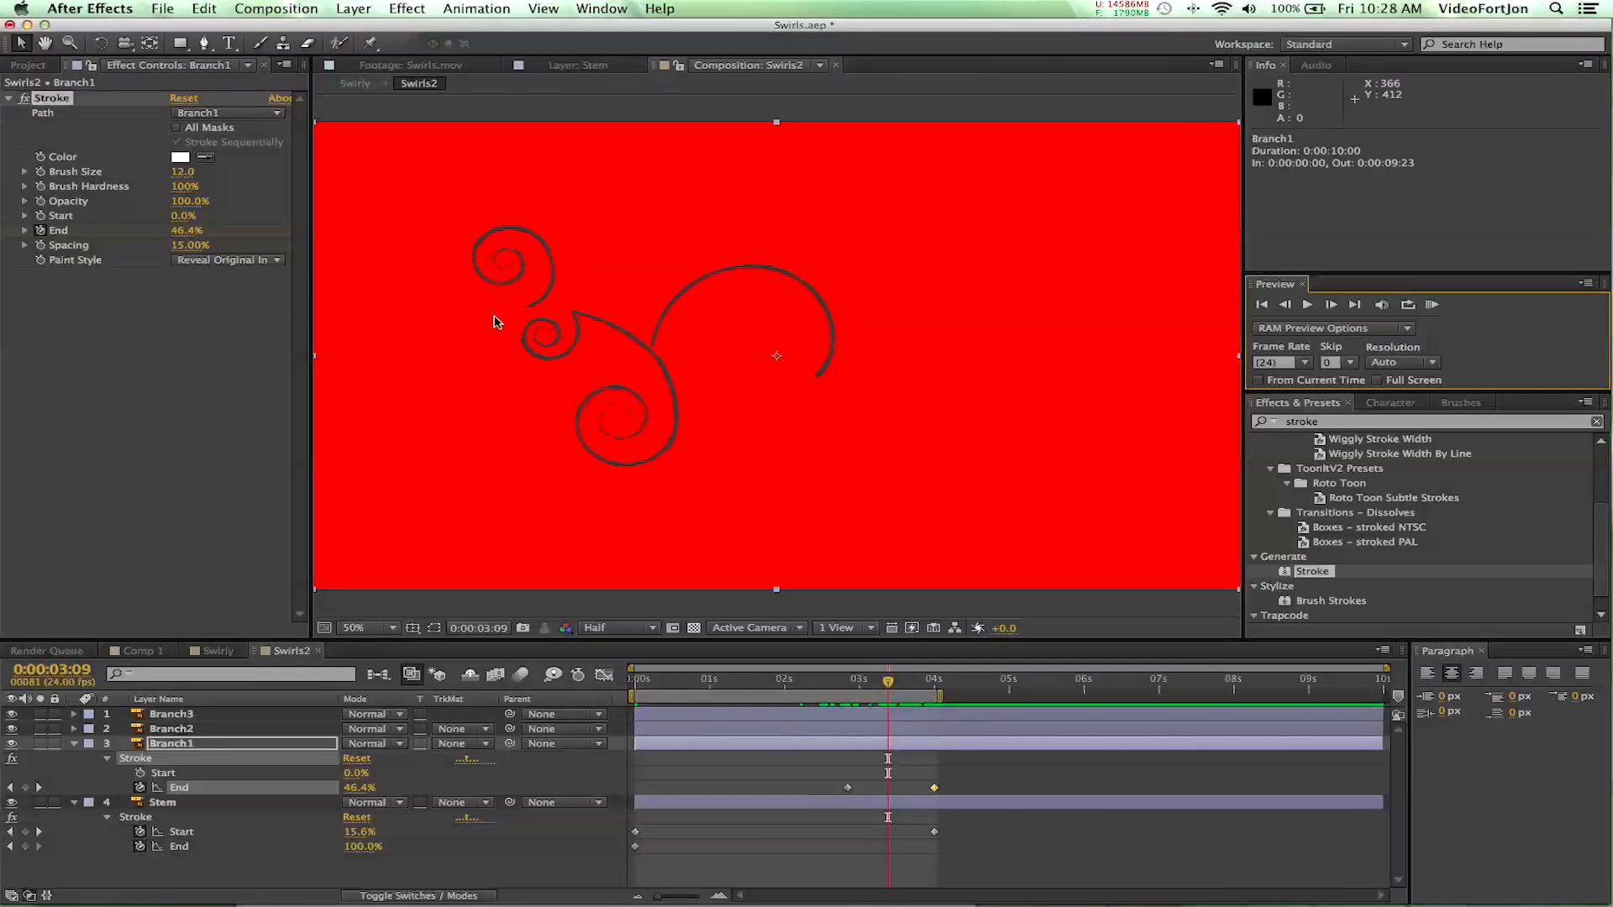
left_click(166, 748)
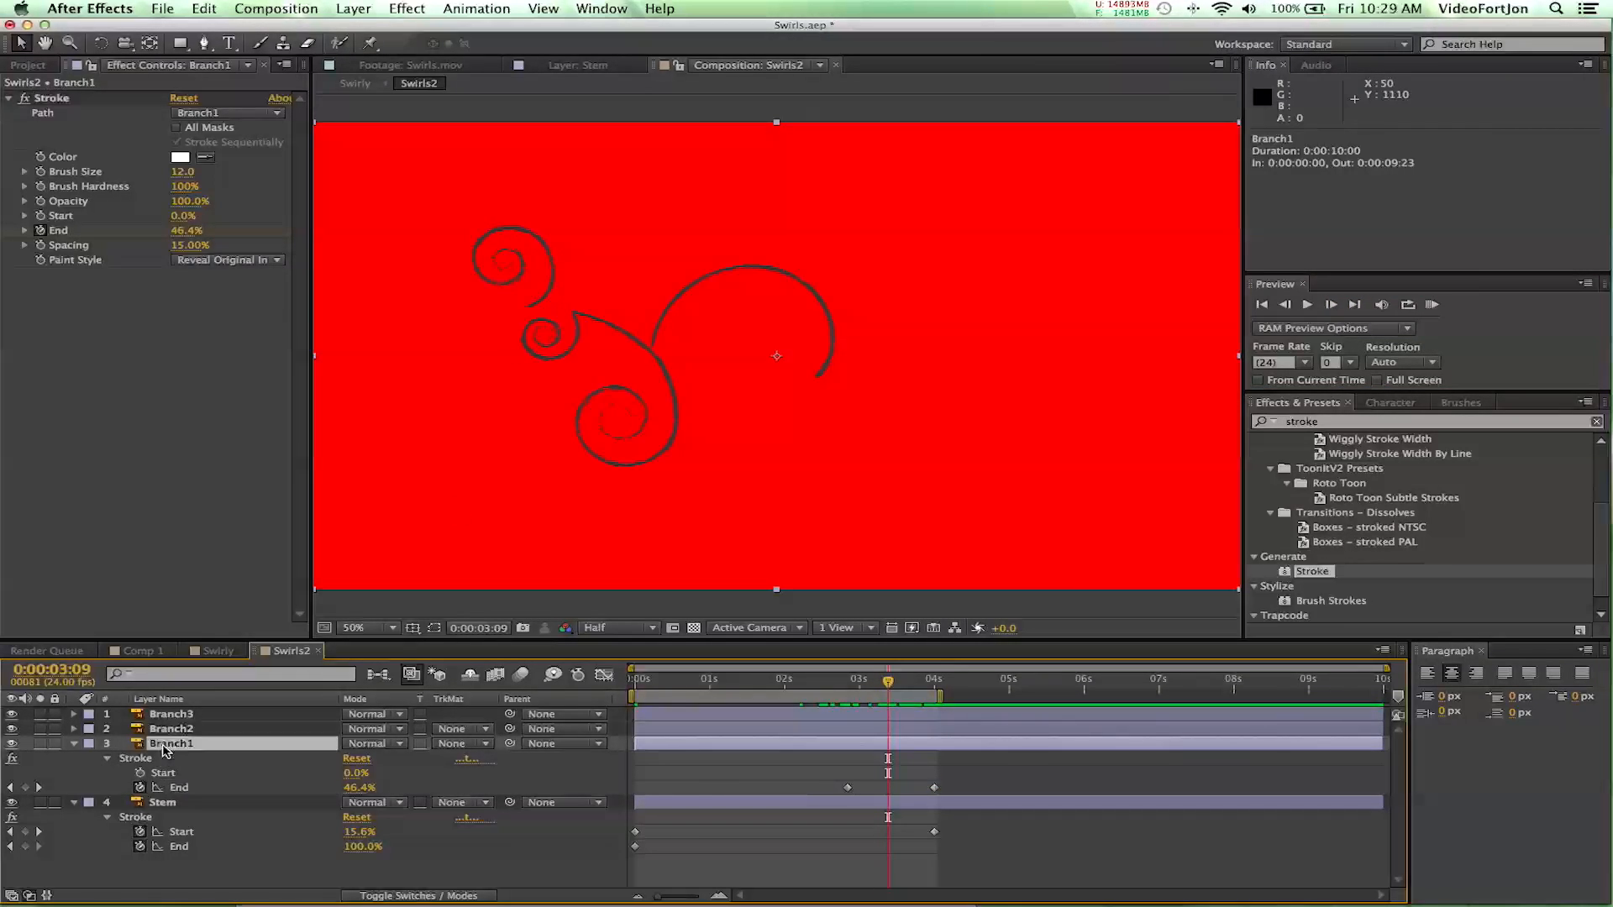
left_click(140, 759)
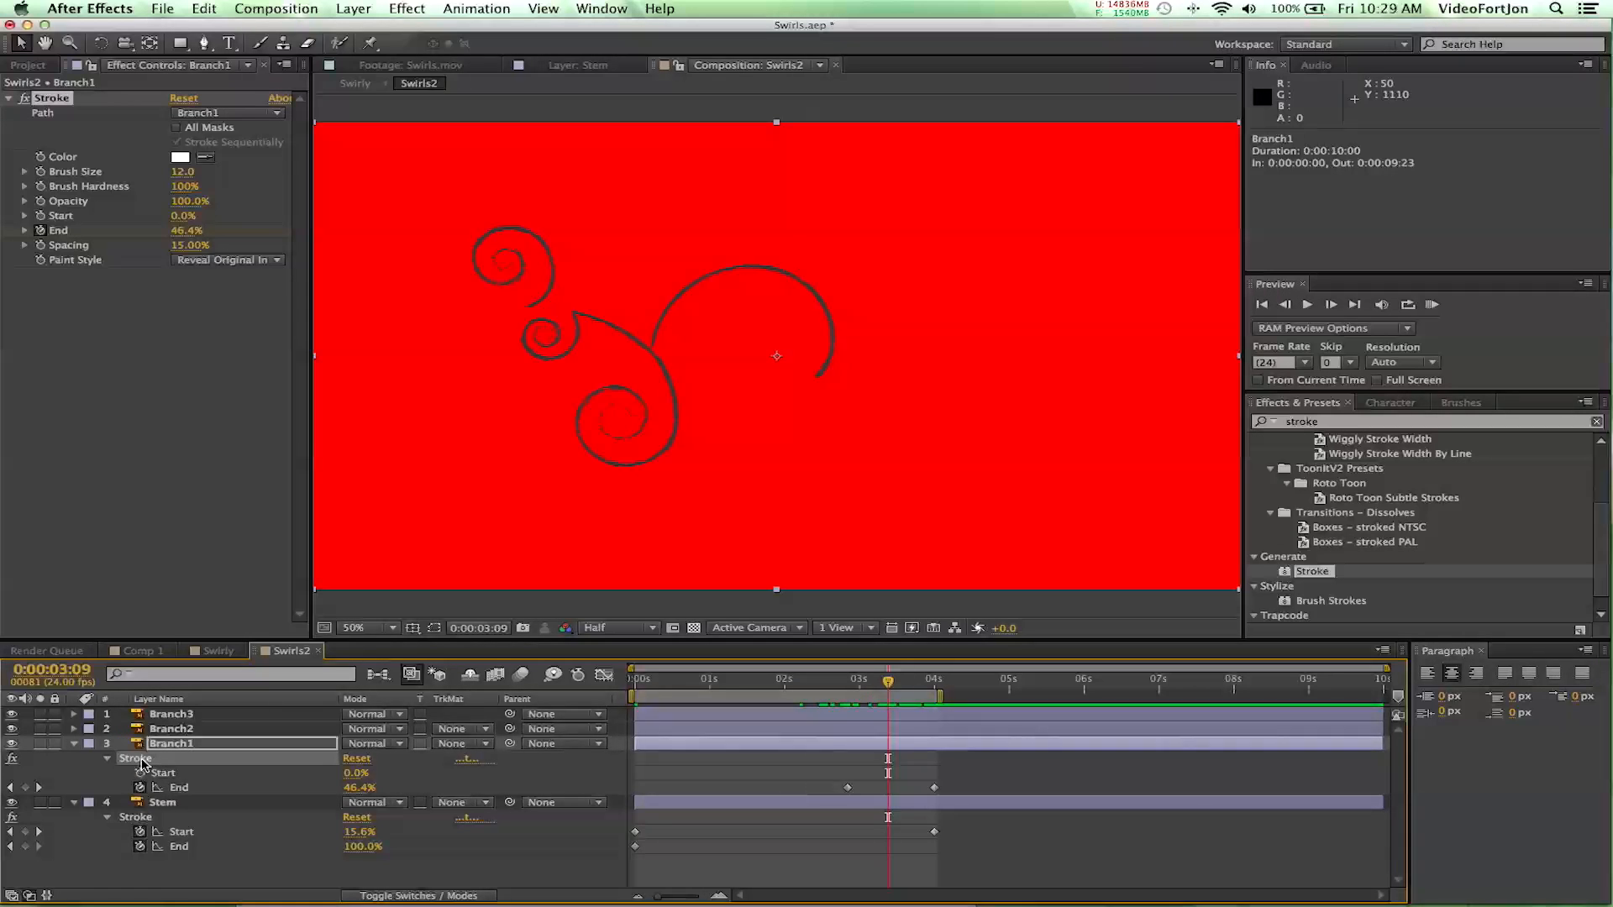
left_click(158, 729)
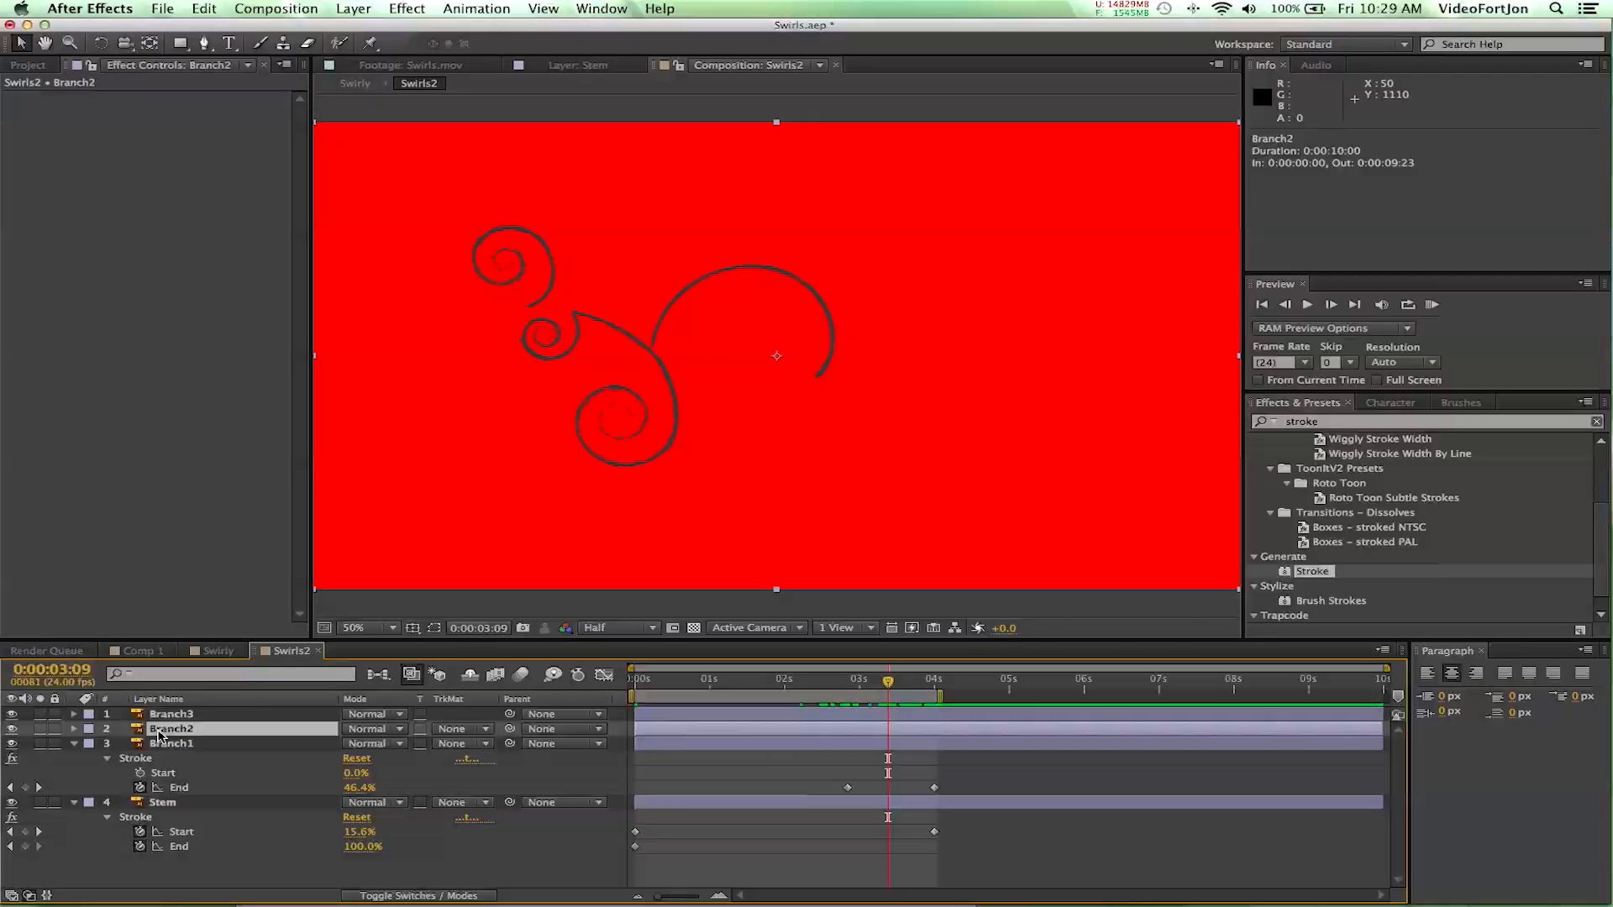
key("super+v")
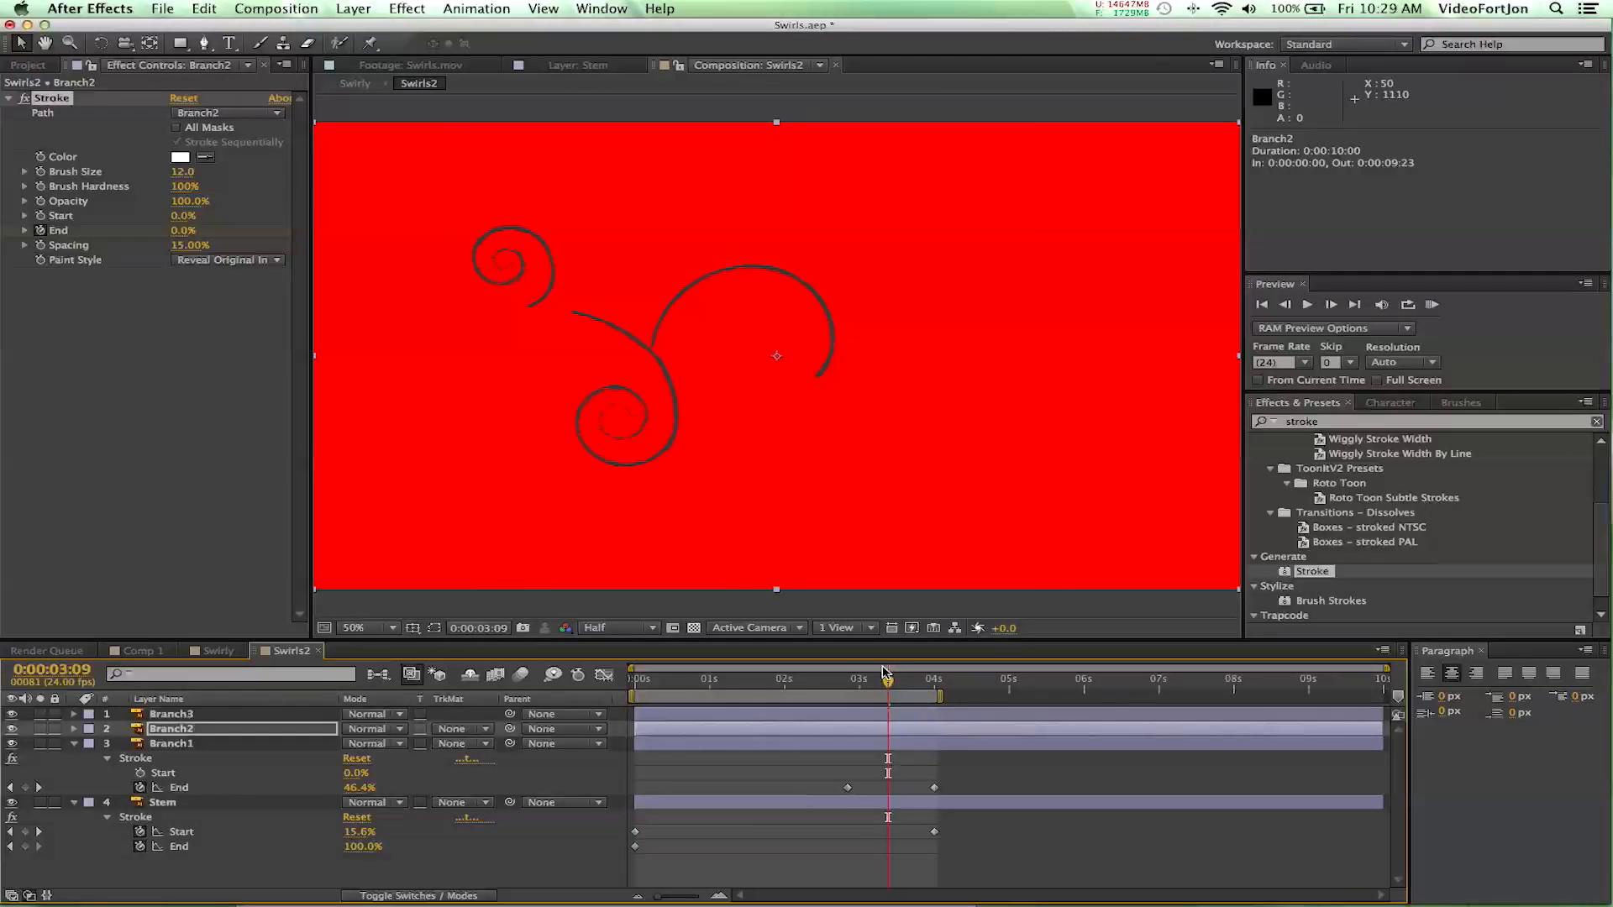
- Paste the keyframed Stroke effect onto the Branch3 layer at 0:00:03:15, where the growing stem reaches the upper swirl
left_click_drag(888, 680, 900, 684)
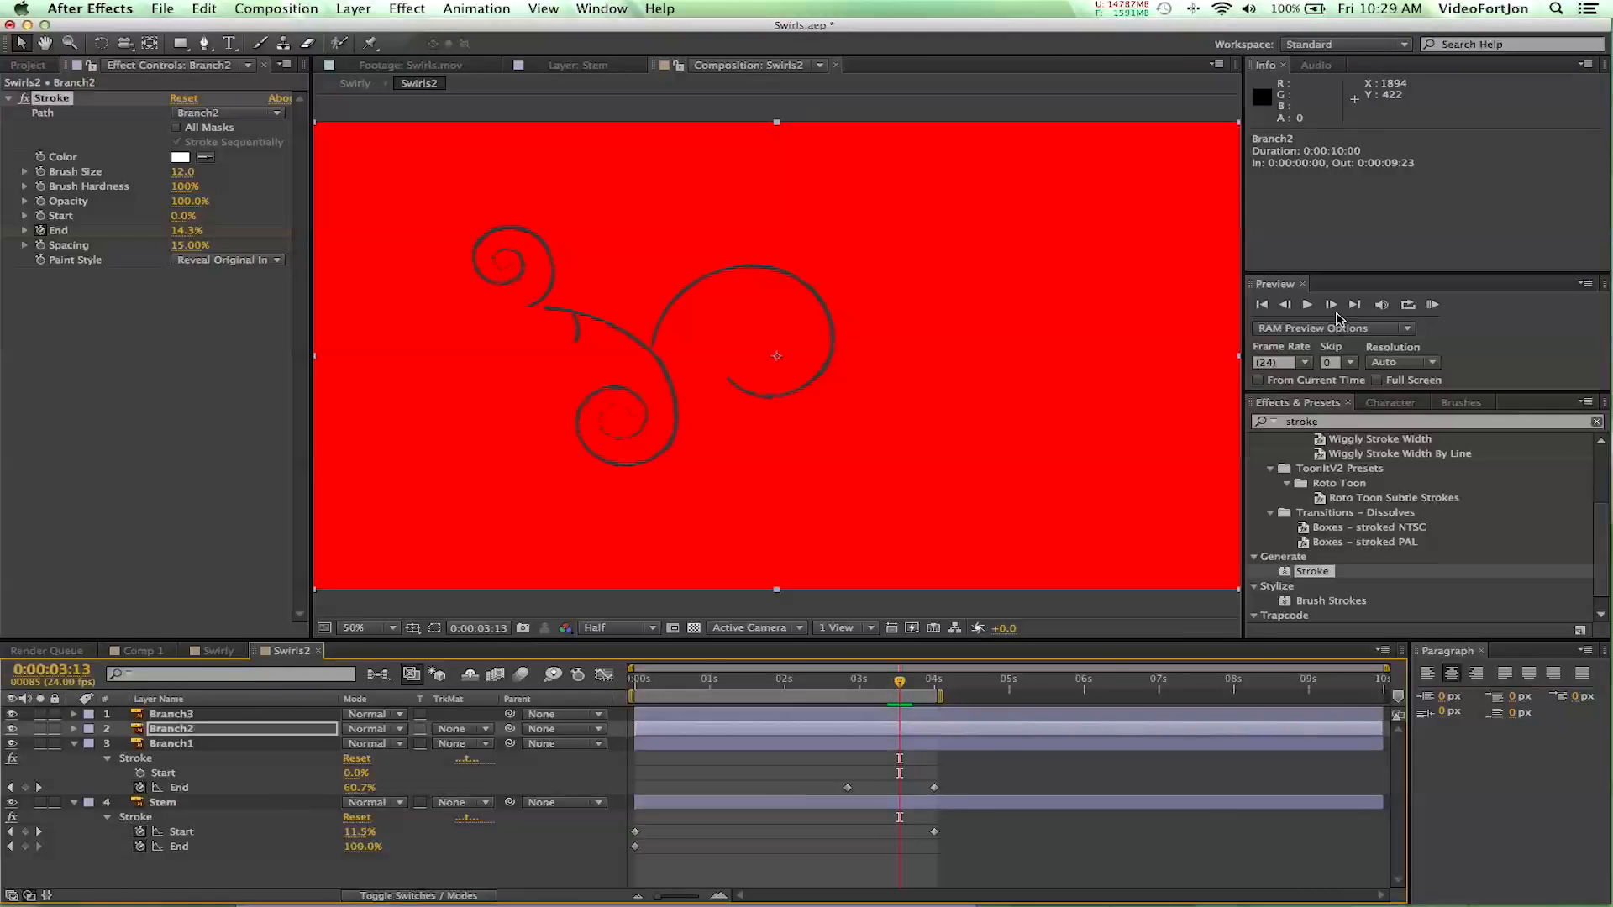
left_click(1331, 305)
left_click(1331, 304)
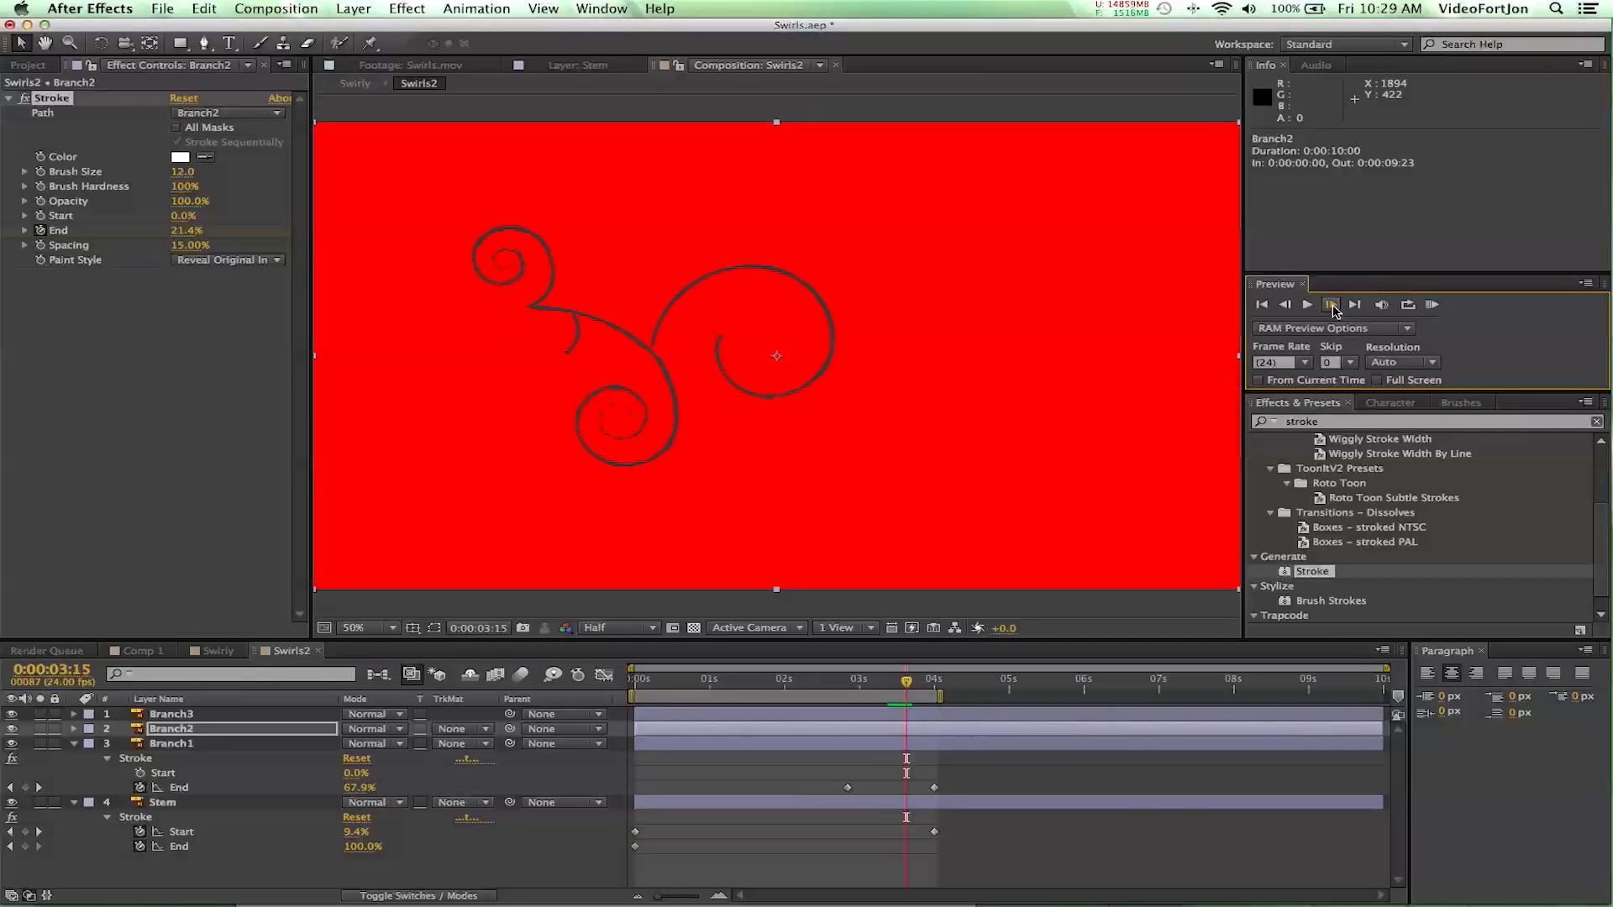
left_click(186, 714)
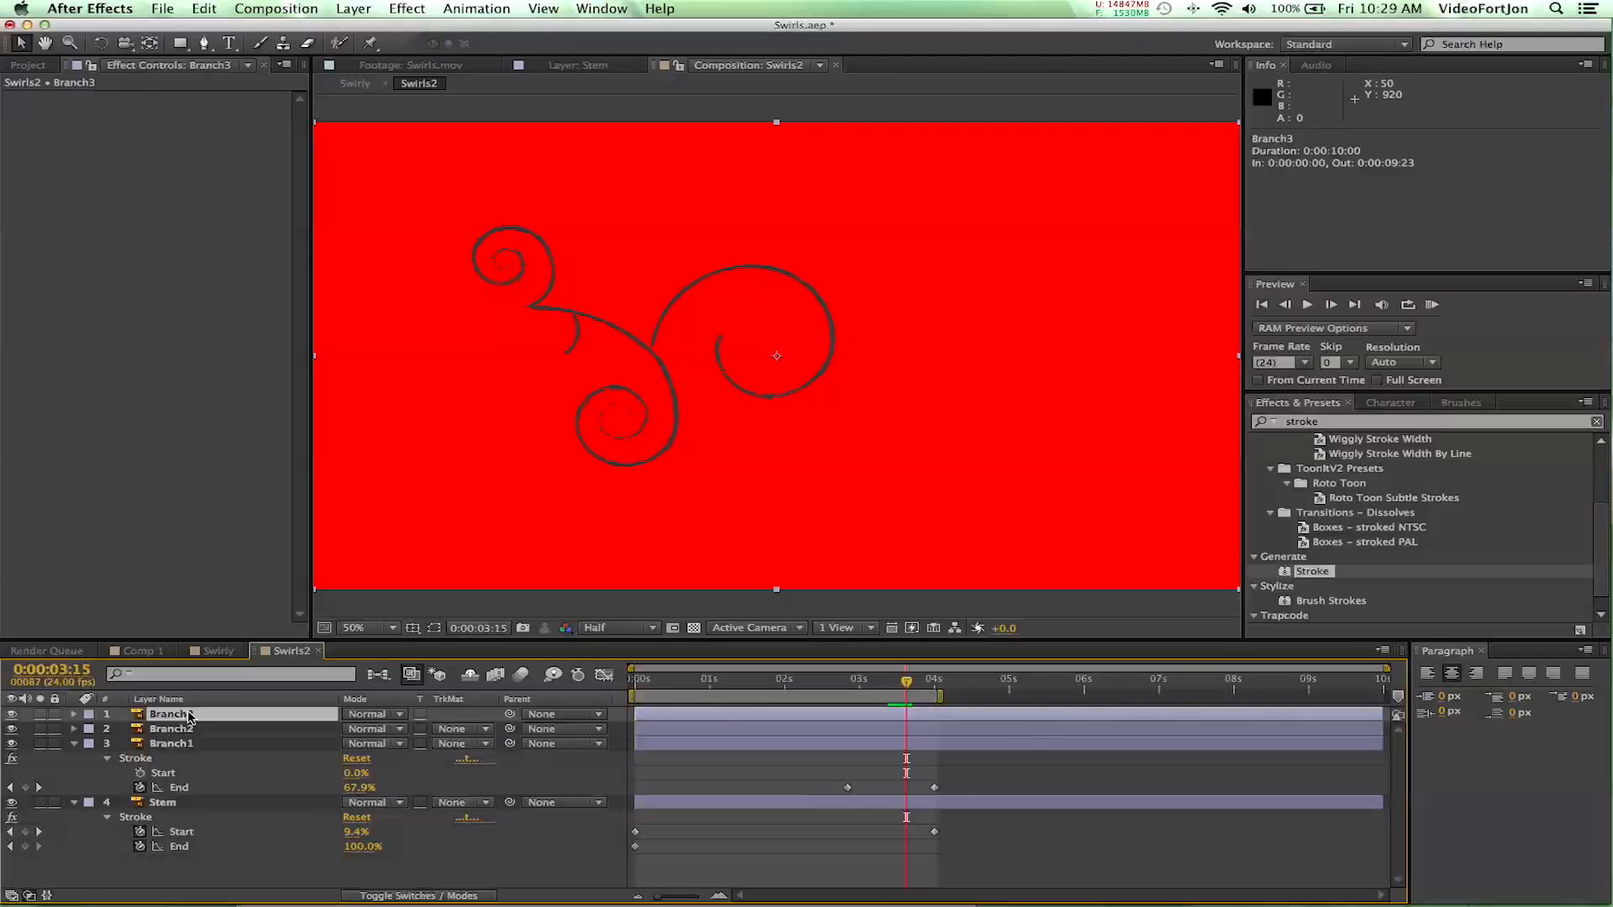
left_click_drag(189, 716, 189, 716)
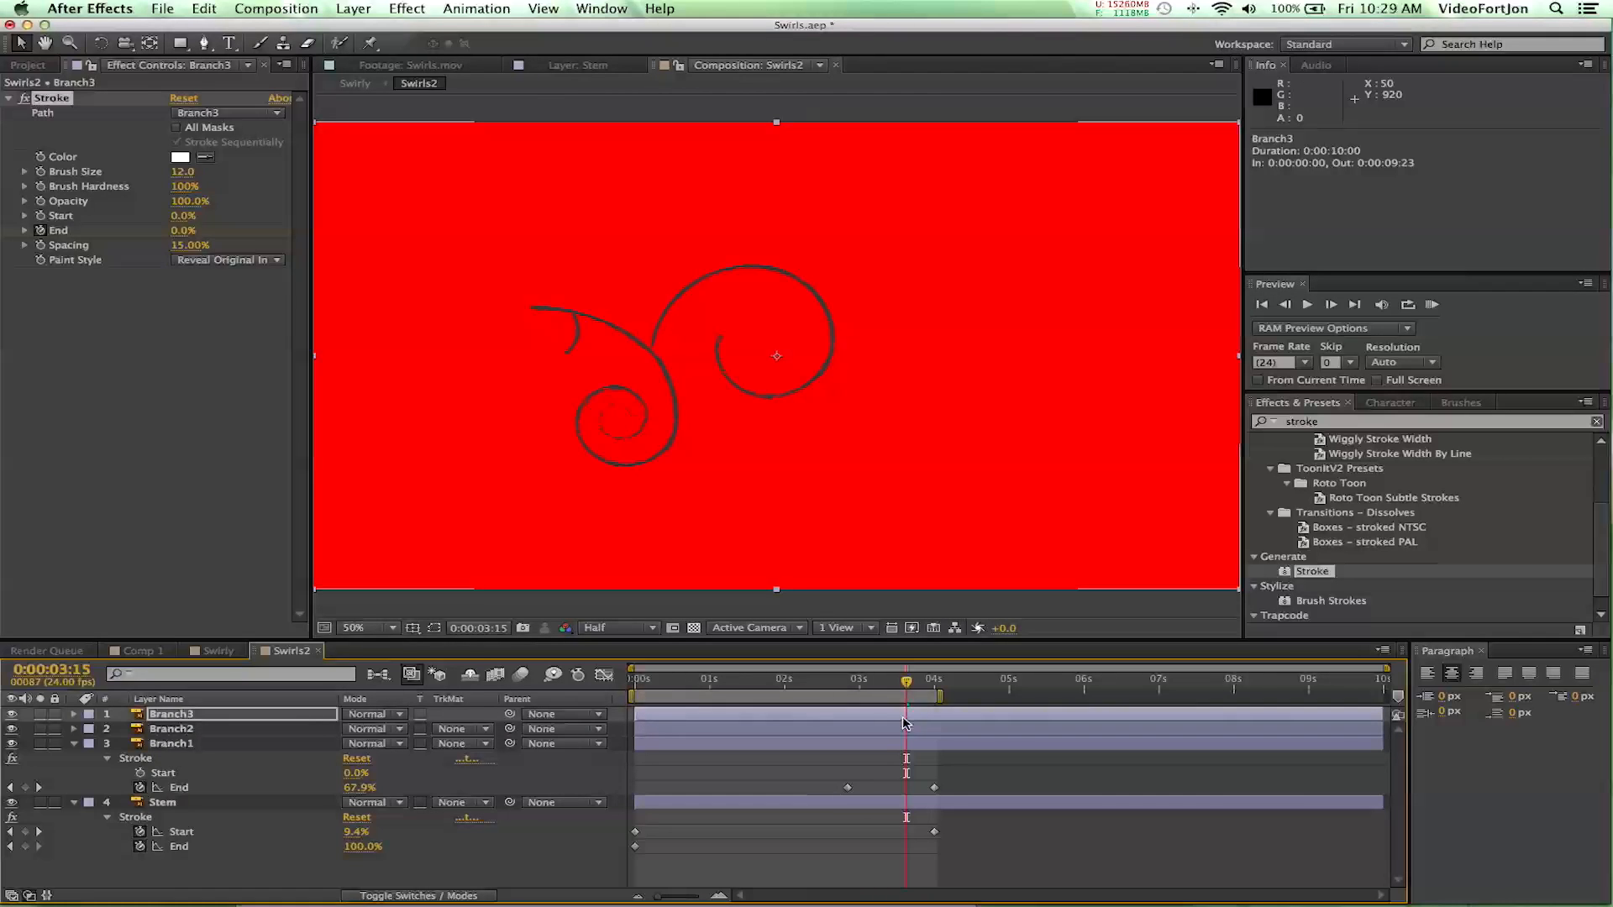
- Extend the end of the work area to about 5 seconds and run a RAM preview of the swirl animation
left_click_drag(939, 695, 1017, 698)
left_click_drag(900, 682, 993, 710)
key("KP_0")
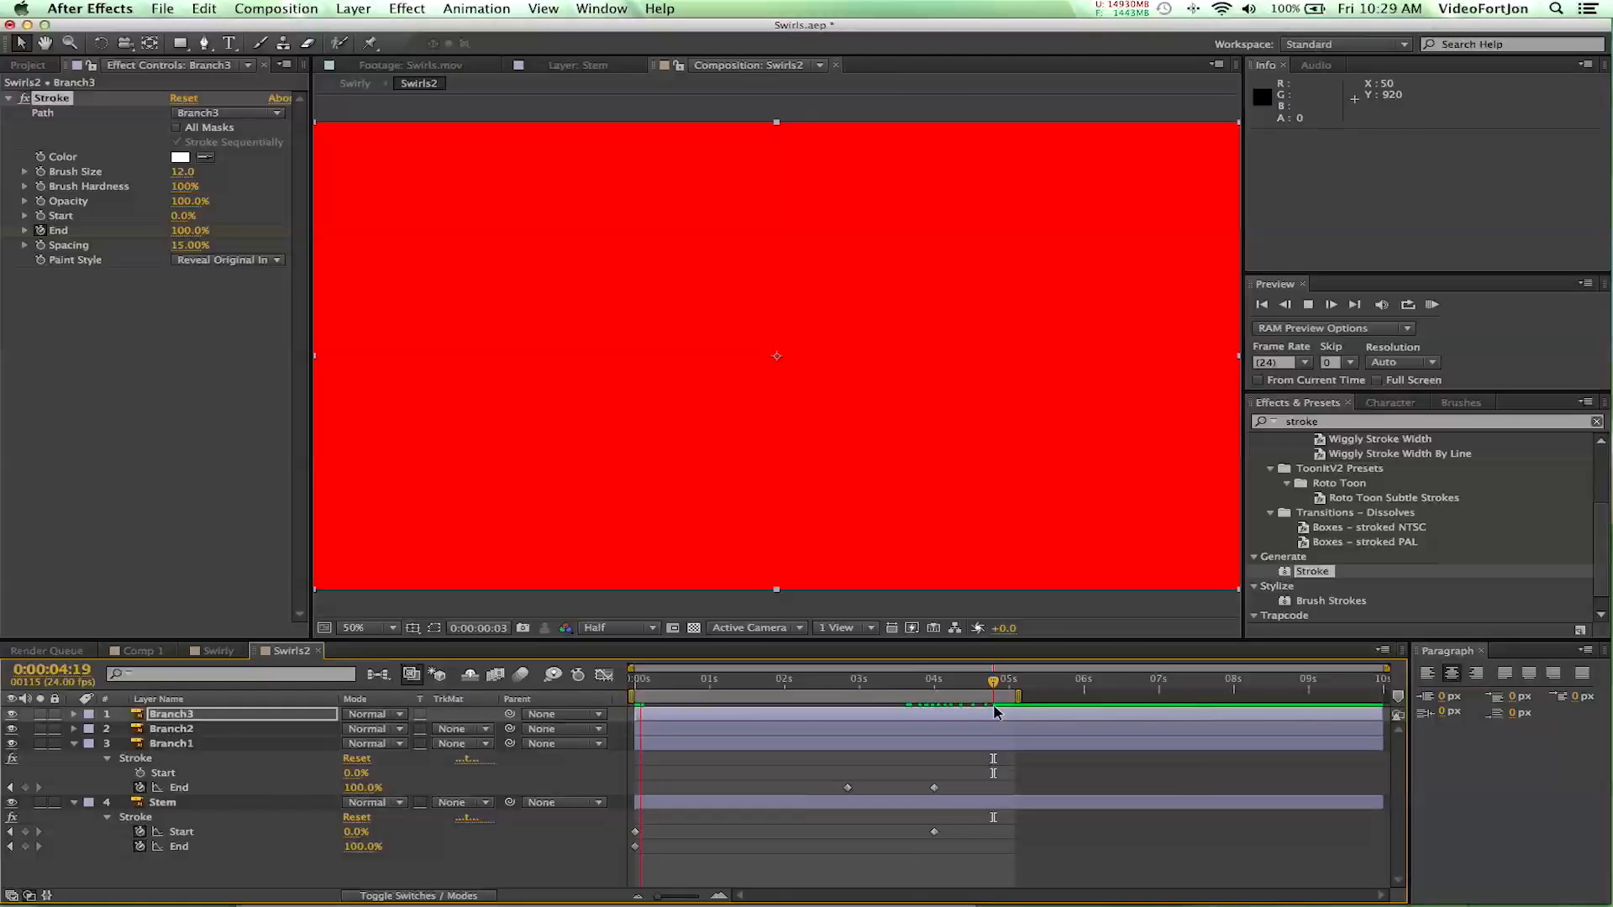
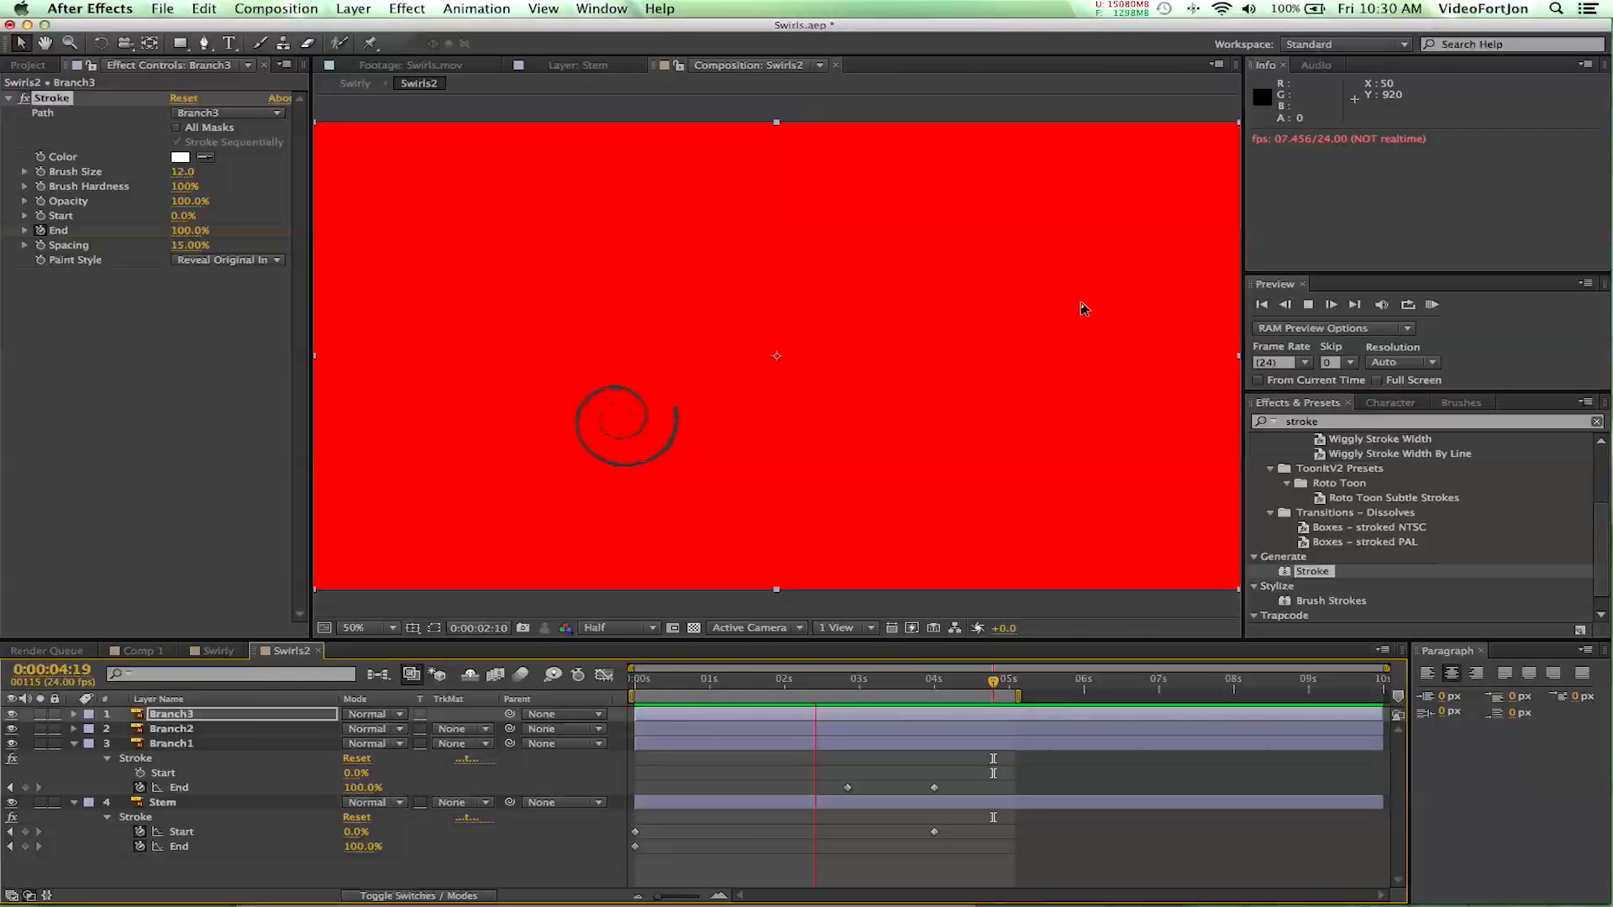
- Stop the preview and scrub the Swirls2 animation through to 0:00:04:23 to check the finished growth
left_click(871, 414)
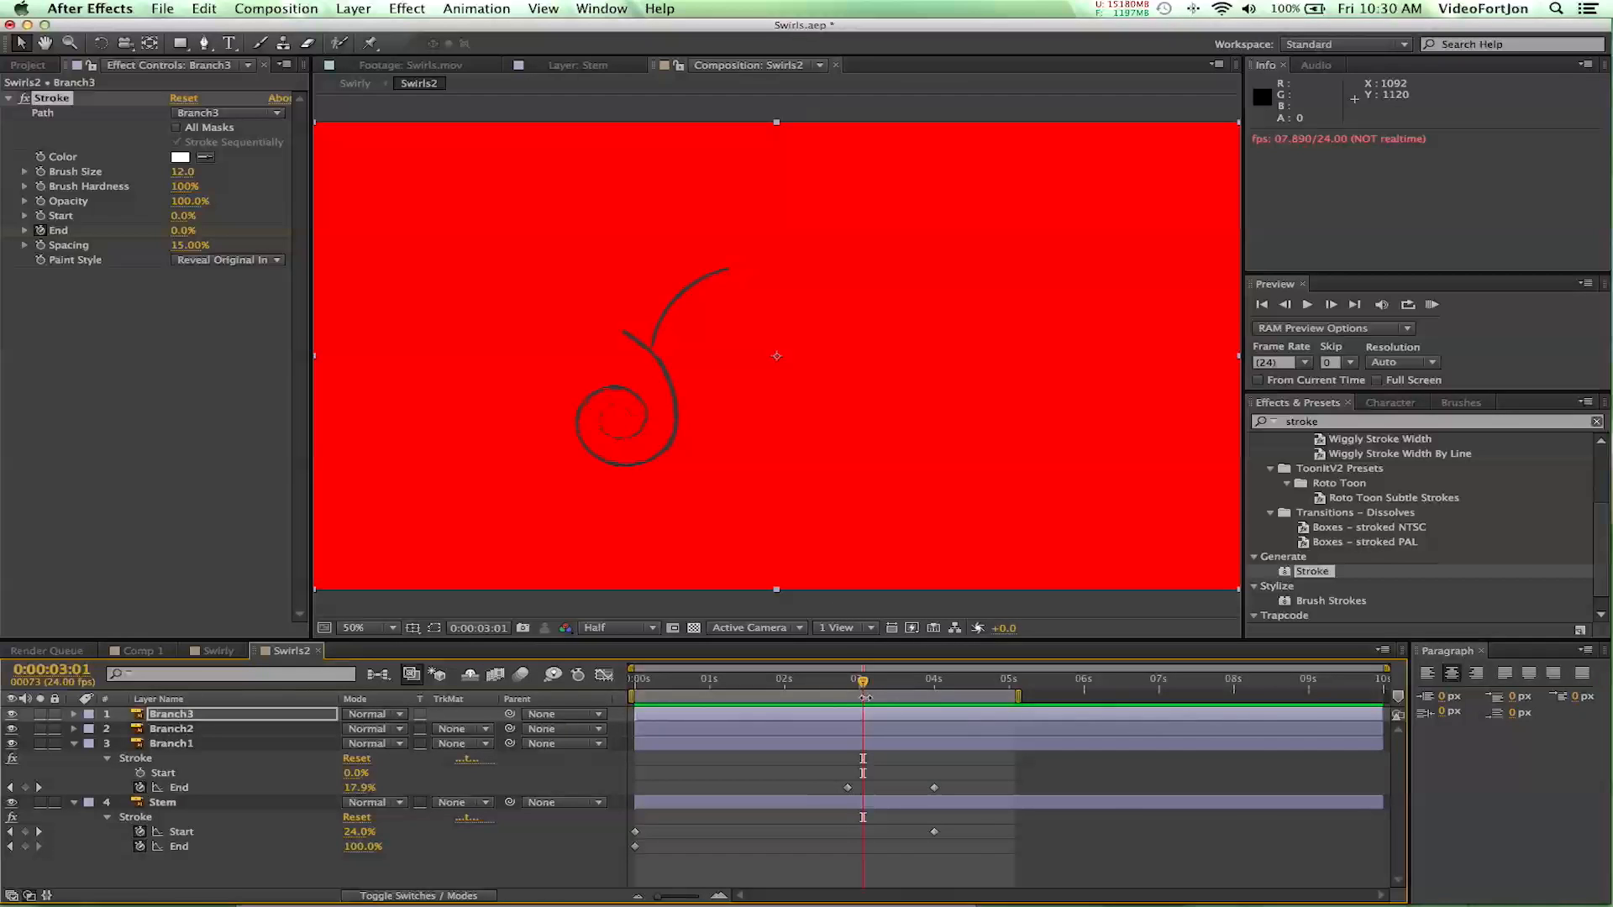
mouse_move(865, 685)
left_mouse_down()
mouse_move(756, 702)
mouse_move(939, 720)
mouse_move(1010, 750)
left_mouse_up()
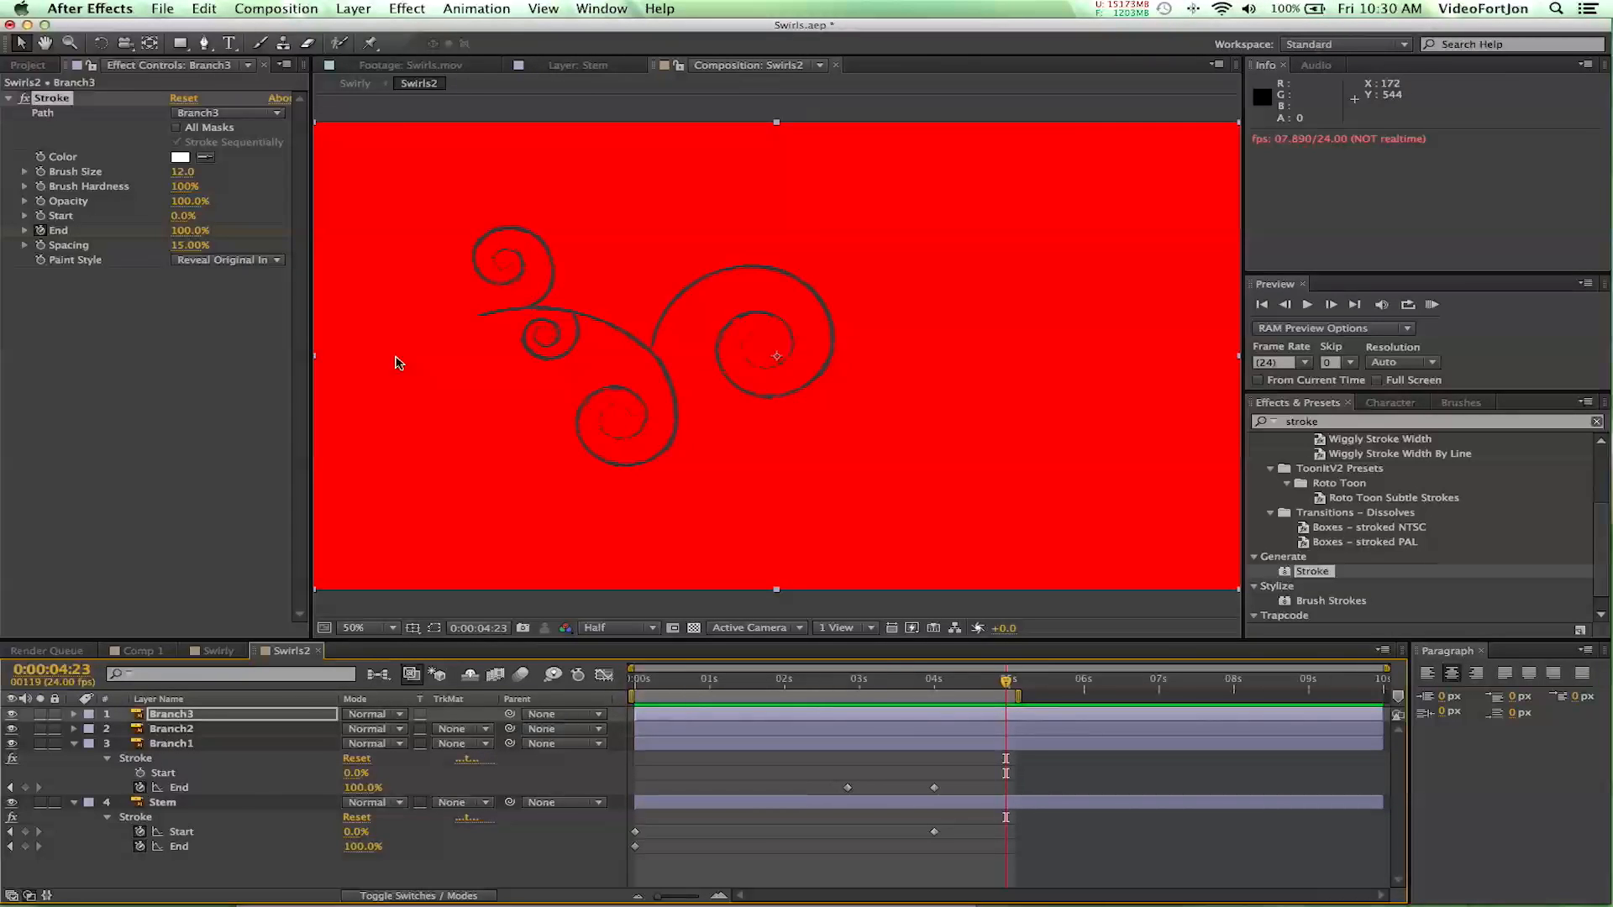
- Create a new HDTV 1080 24 composition named SuperSwirls with a green (21FF00) background
left_click(276, 8)
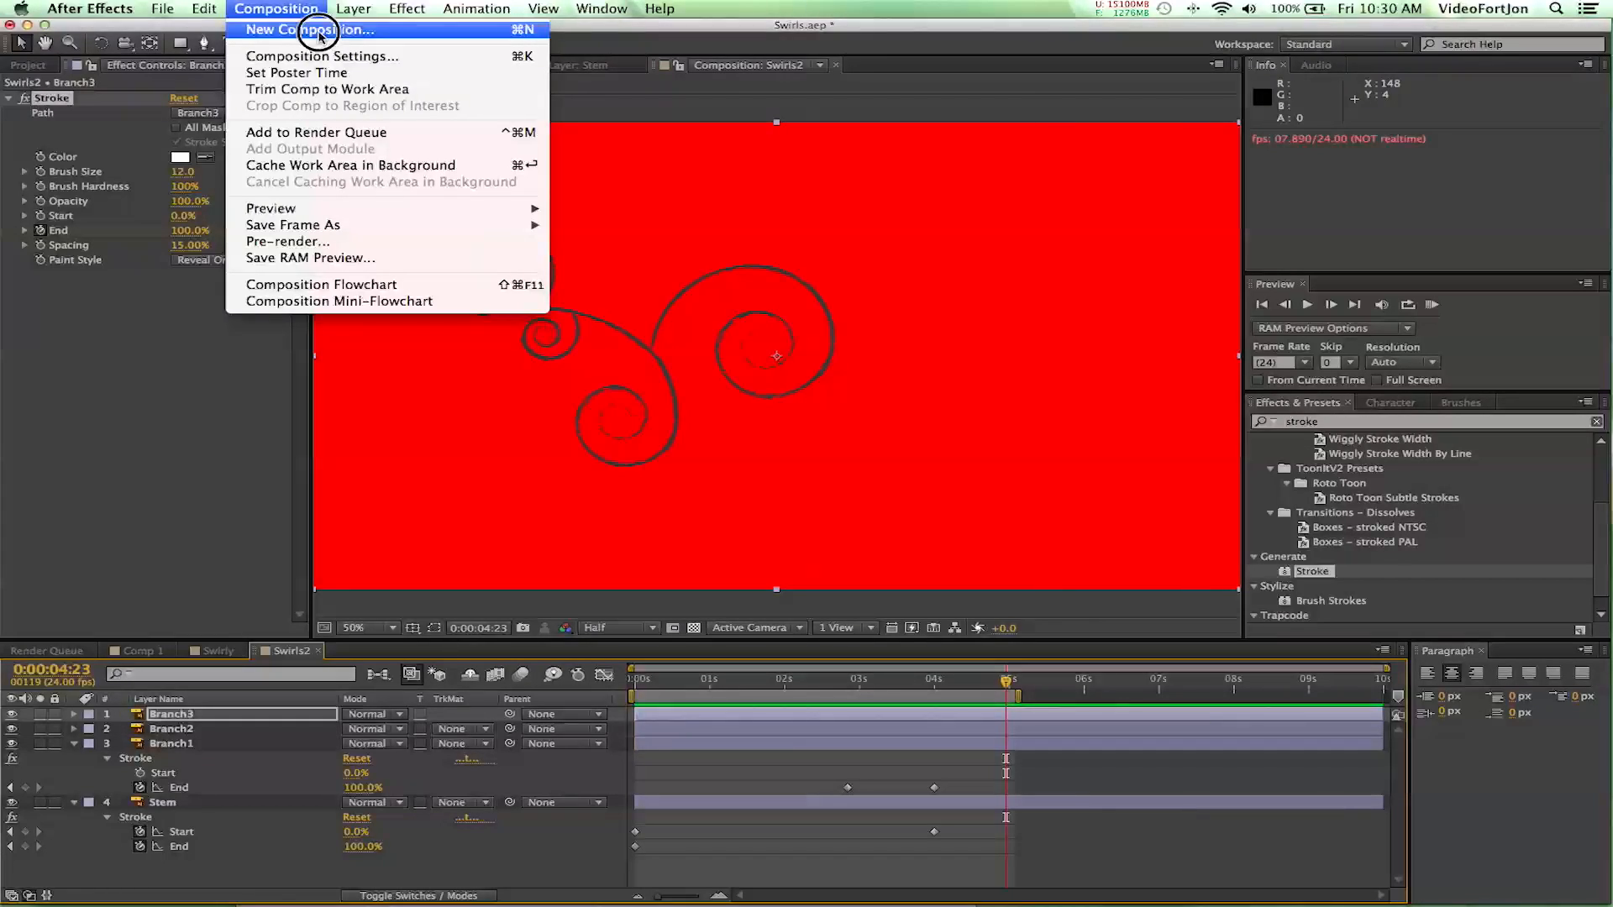
left_click(319, 32)
type("SuperS")
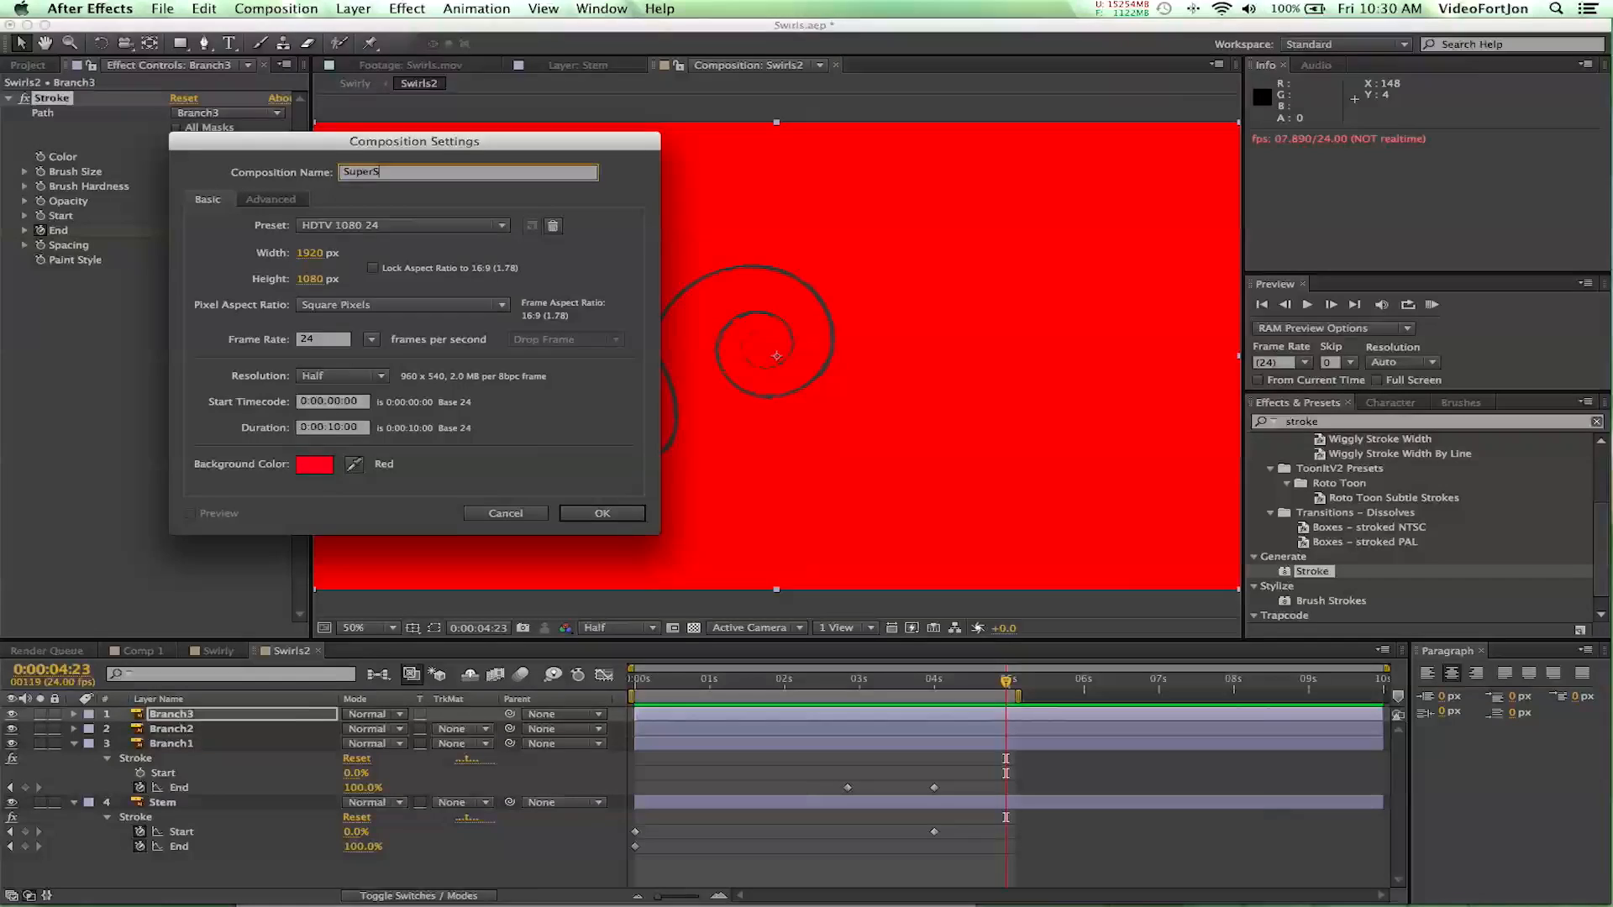
type("wirls")
left_click(308, 468)
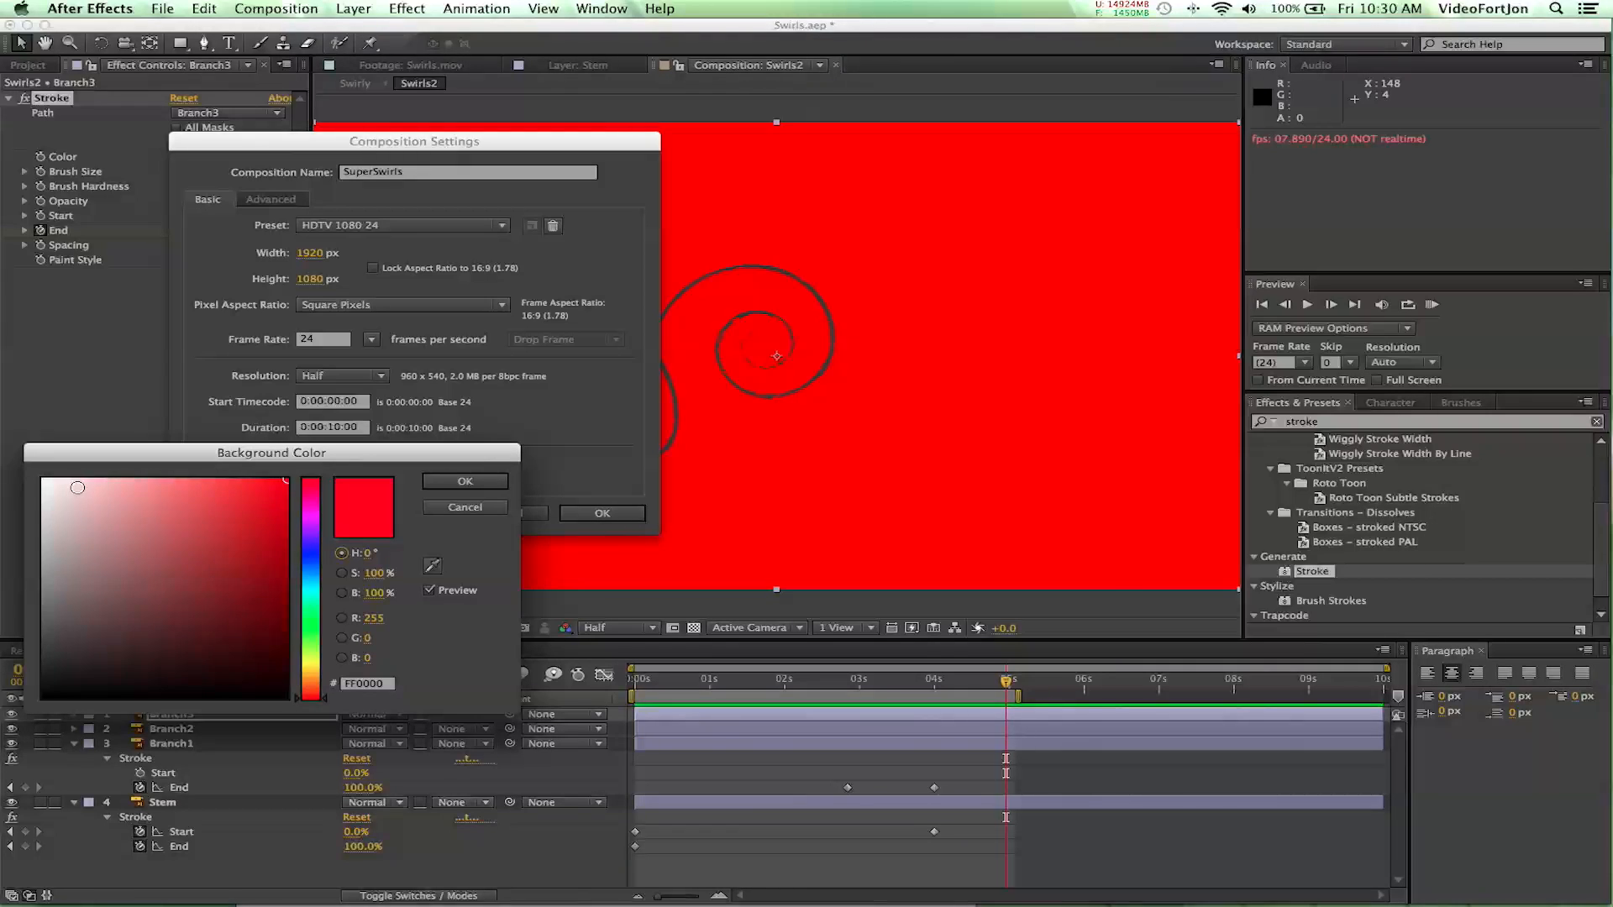
left_click(313, 629)
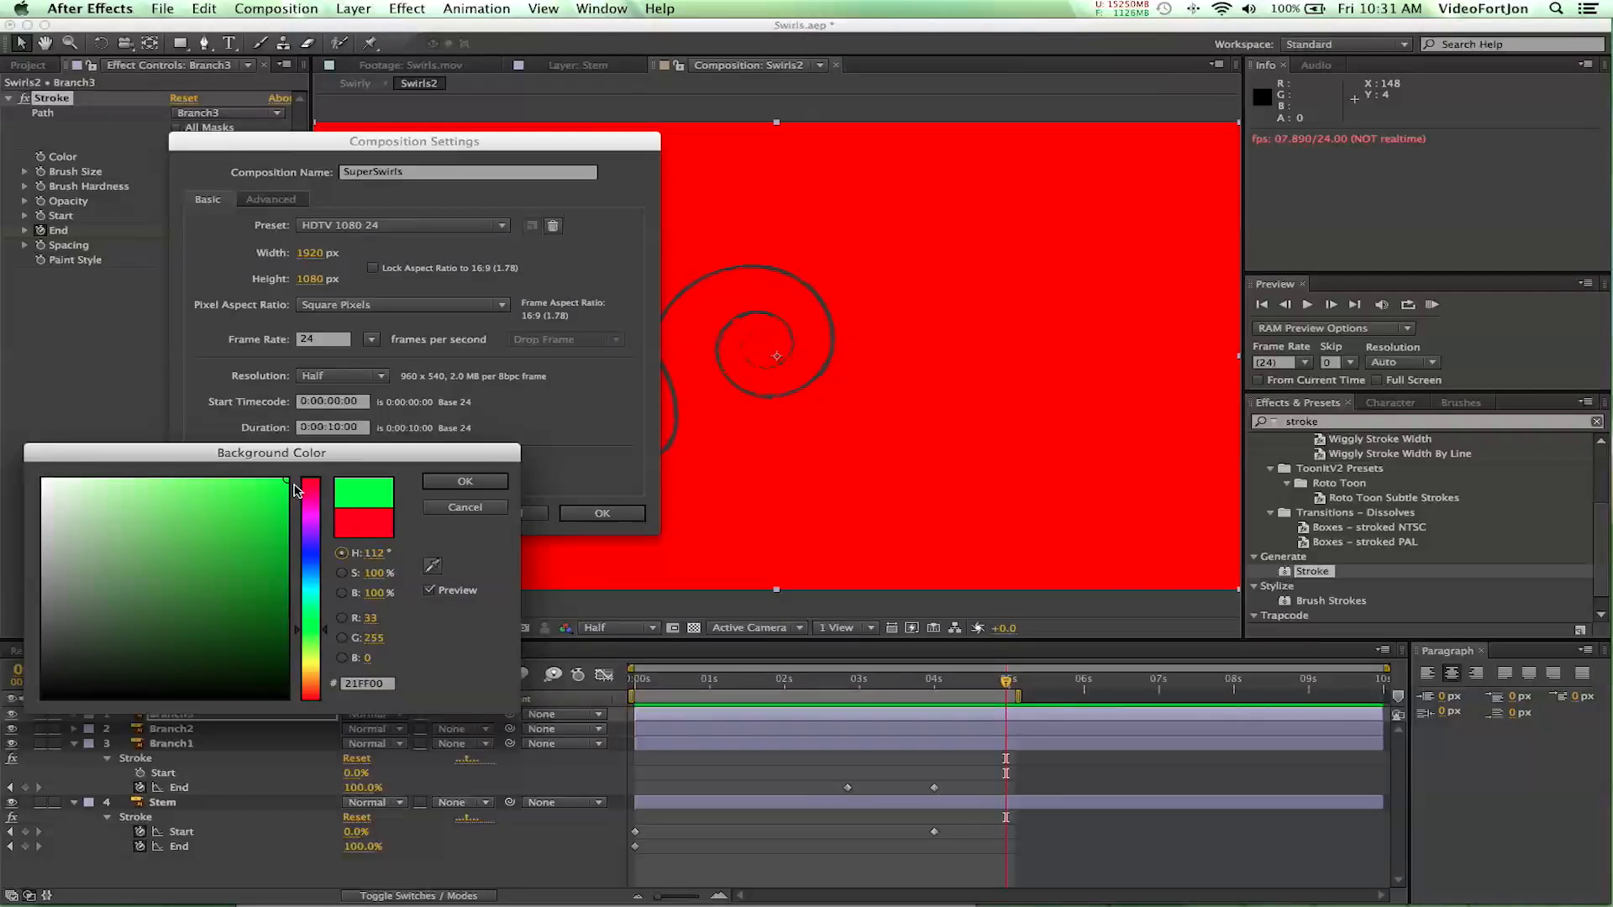
left_click(462, 479)
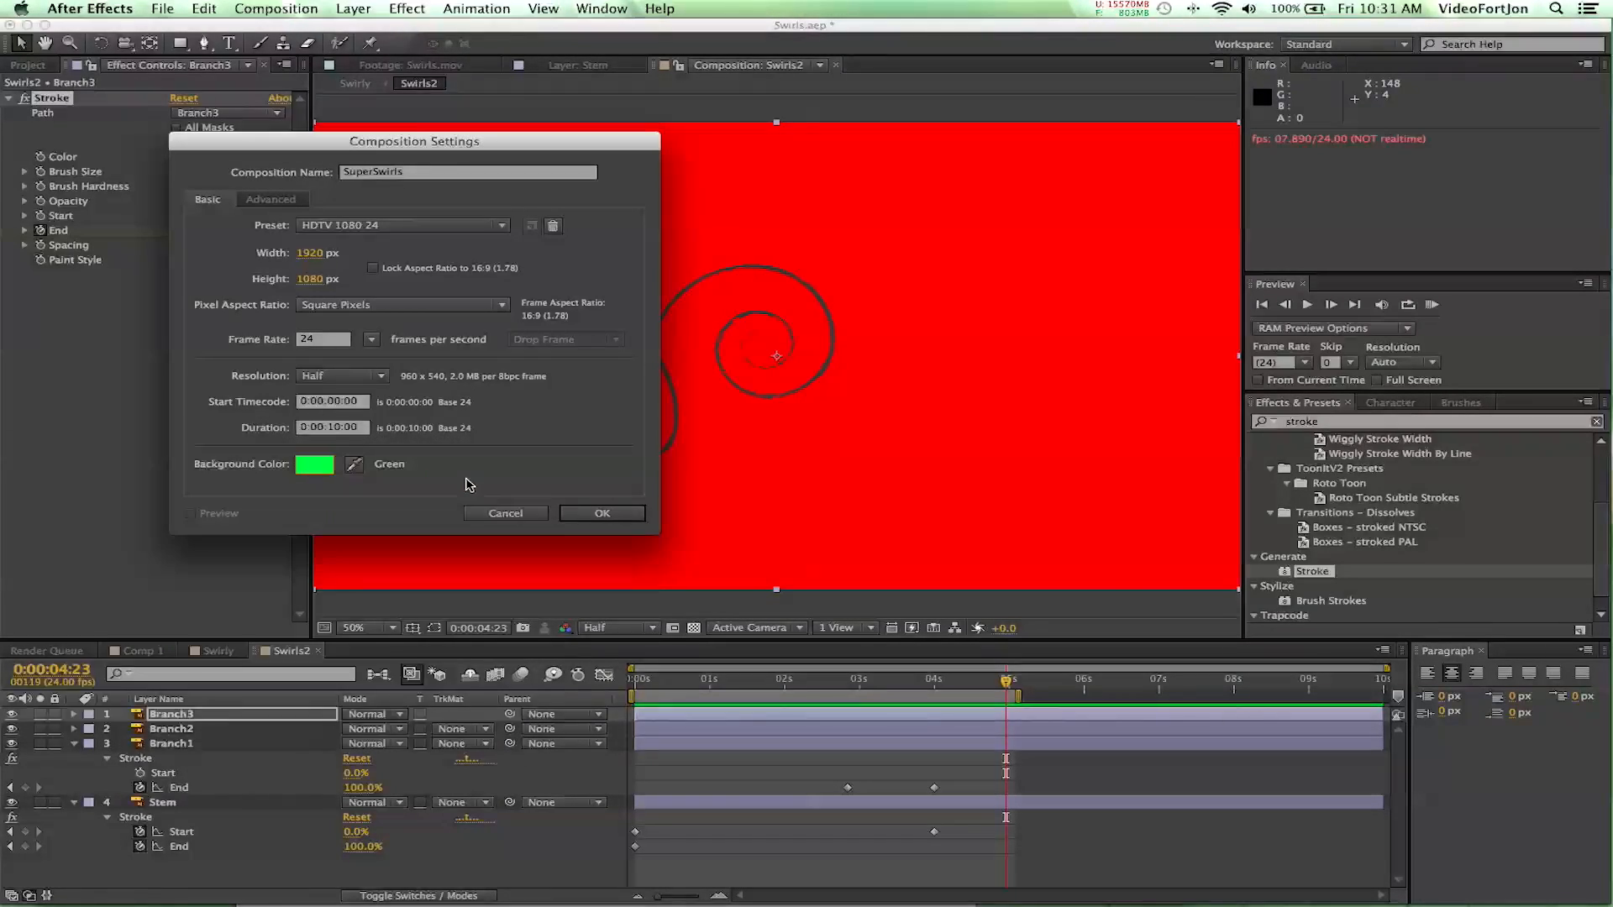
left_click(603, 516)
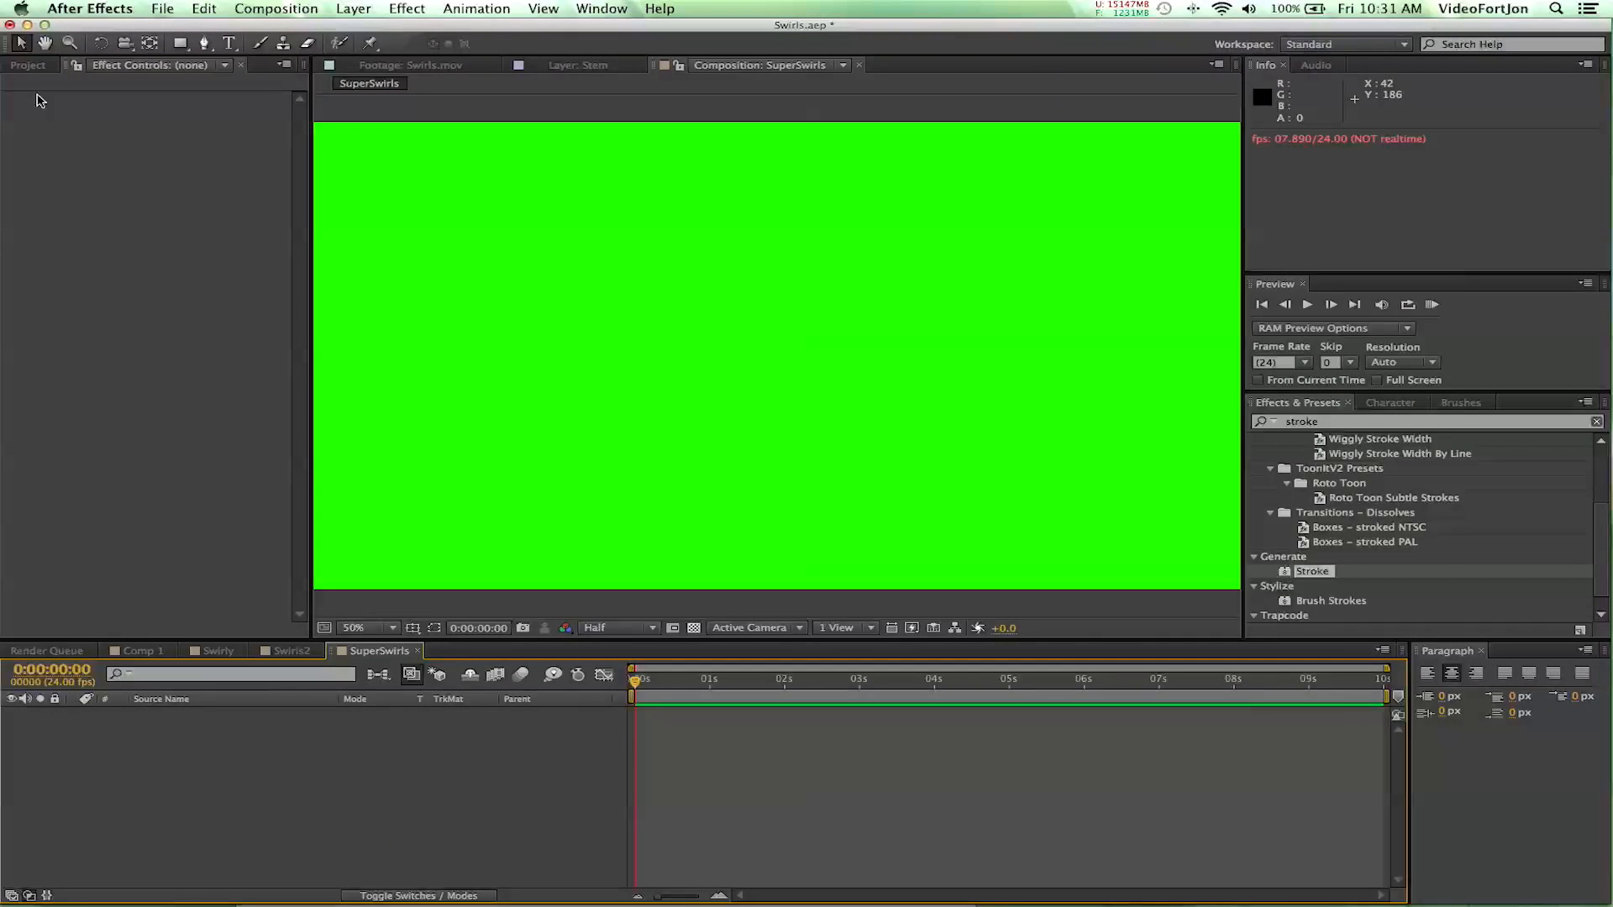
- Add the Swirls2 composition as a layer in SuperSwirls and scrub to 0:00:05:11, where the swirl is fully drawn
left_click(23, 67)
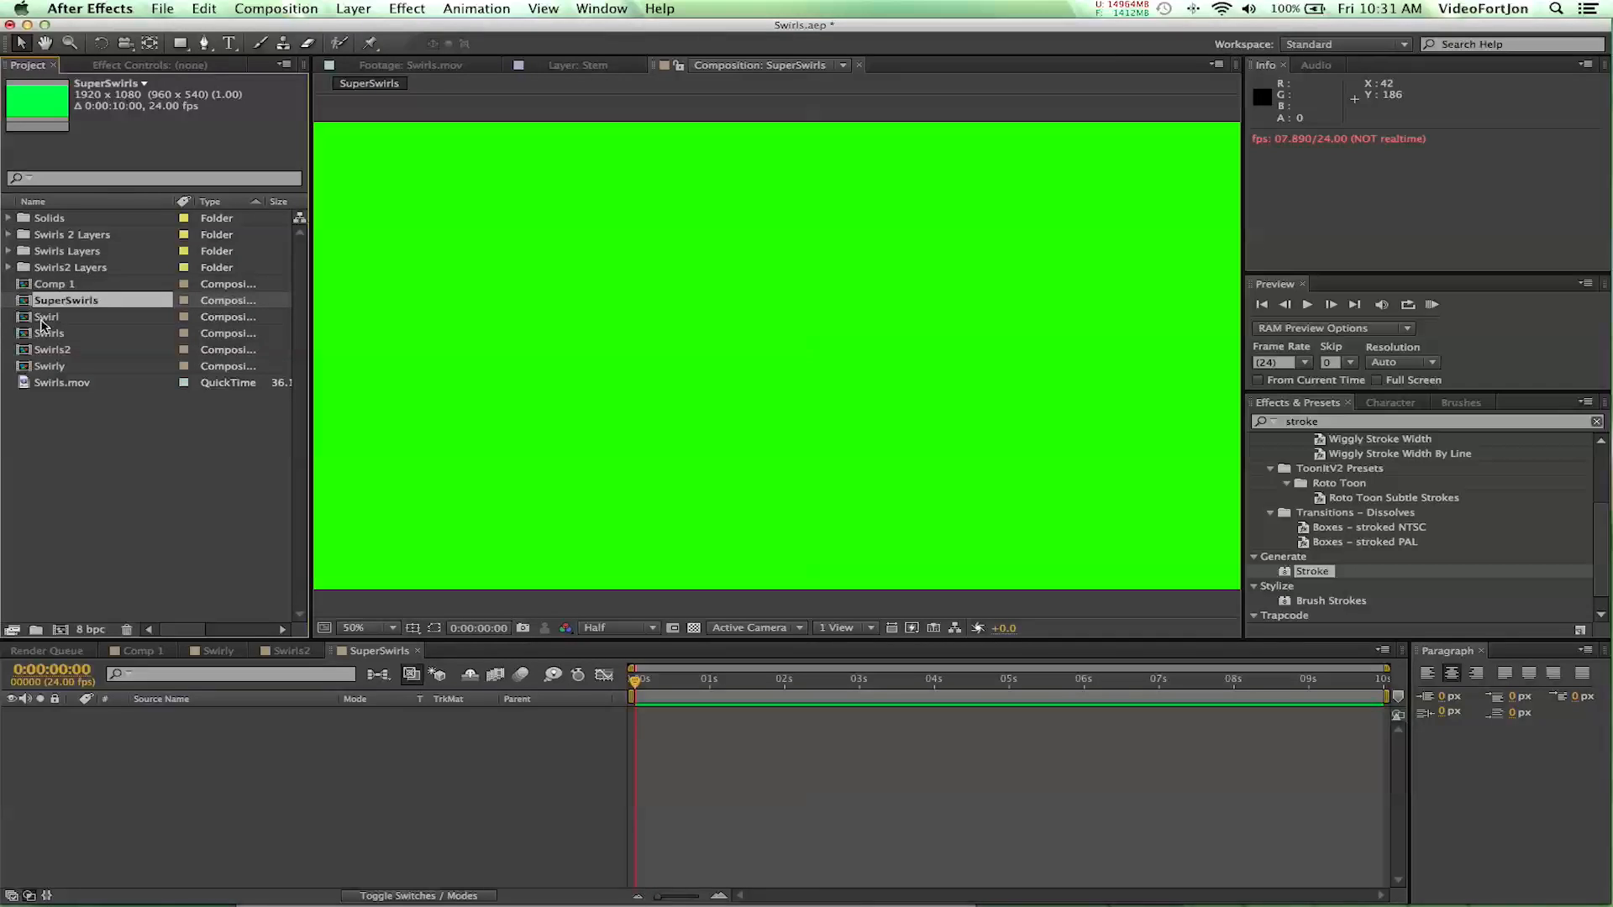
left_click(59, 351)
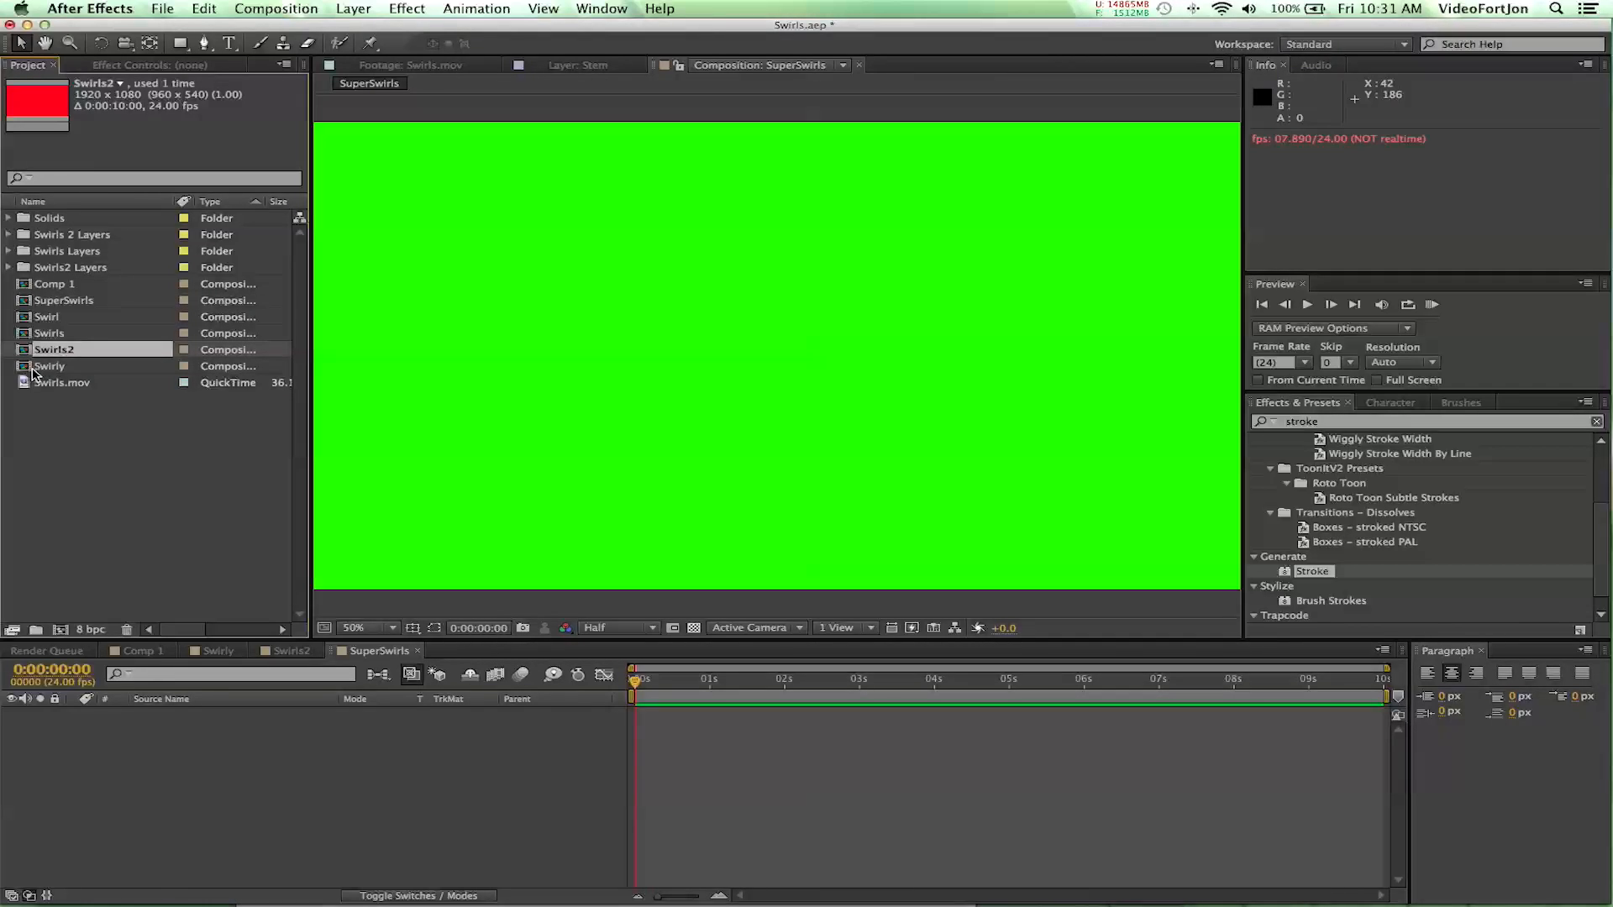
left_click_drag(29, 353, 65, 753)
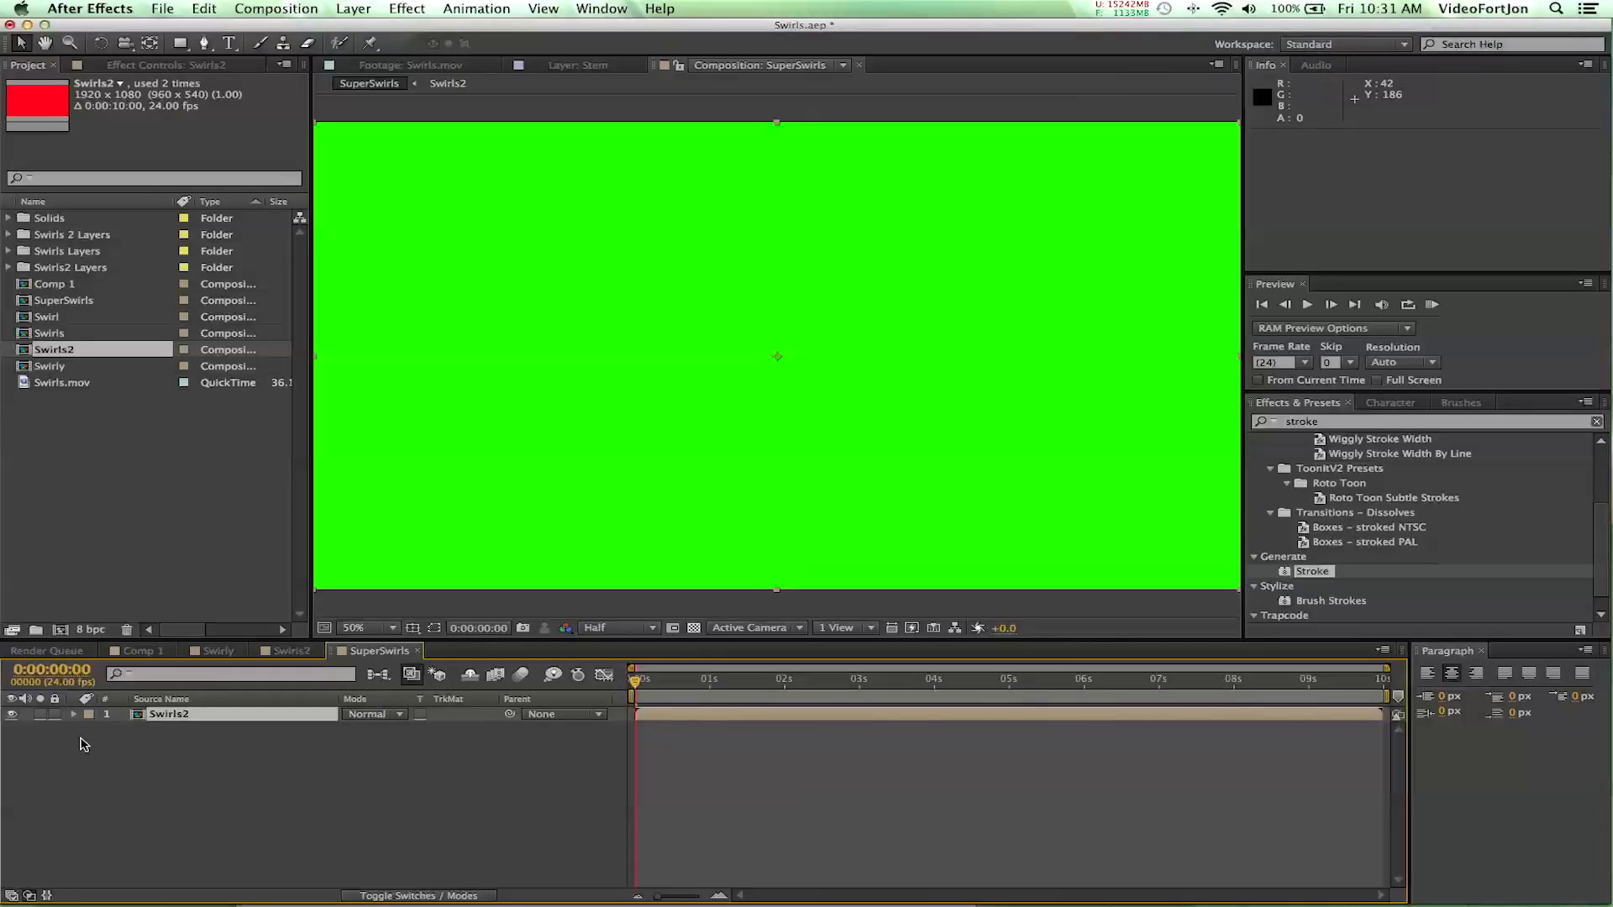
left_click_drag(630, 684, 1043, 684)
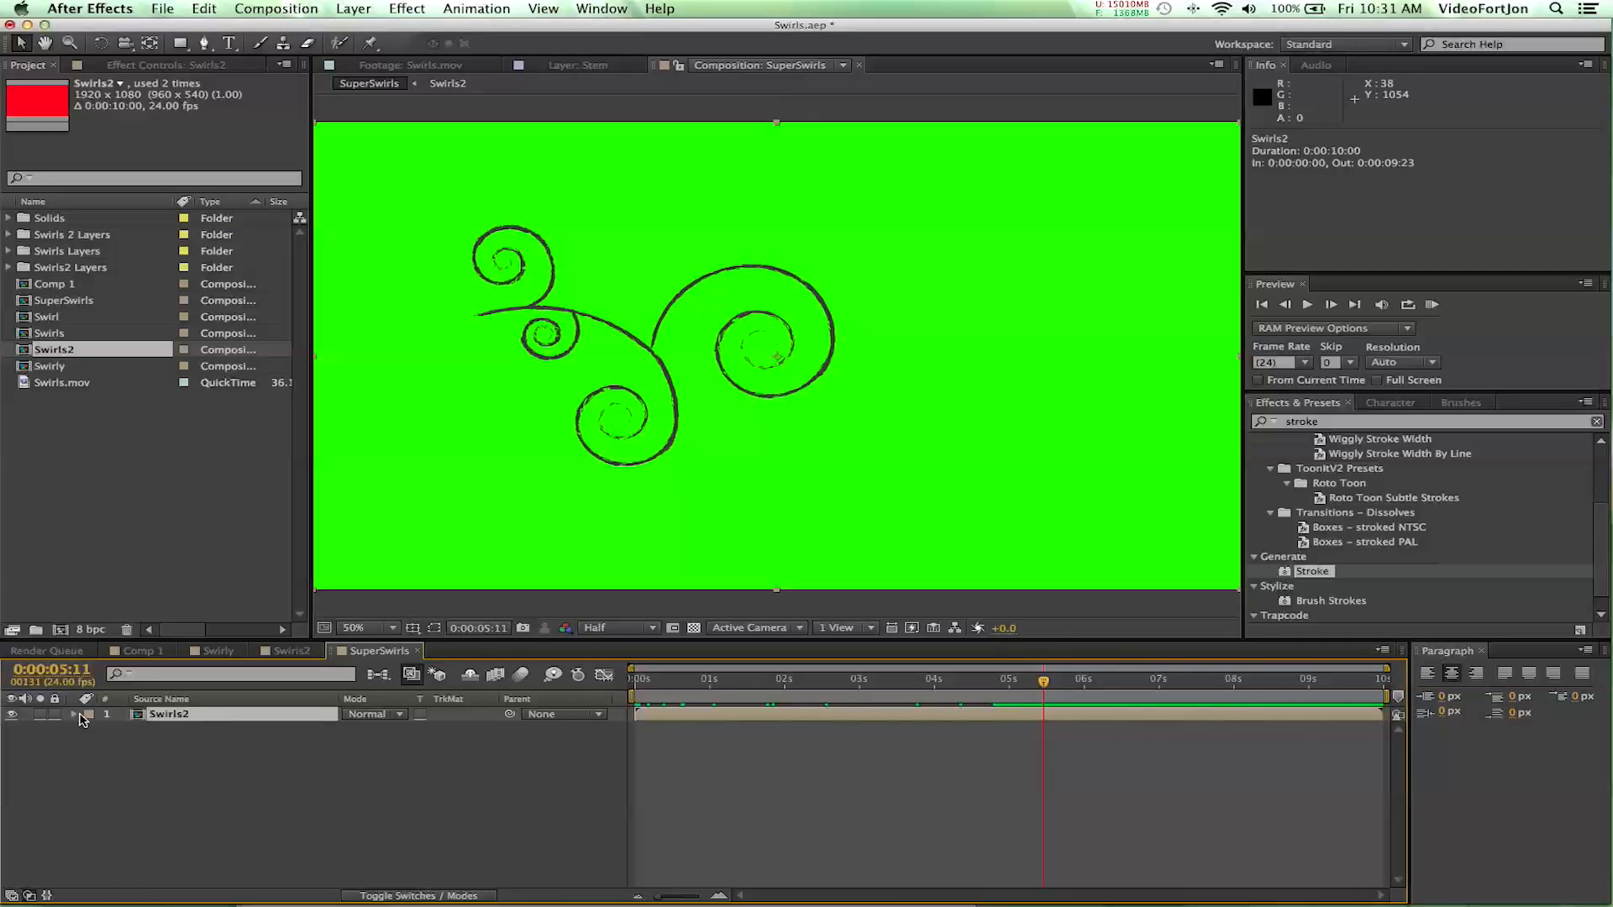
- Make the Swirls2 layer 3D and move it toward the frame's upper left, to about 596, 312
left_click(415, 895)
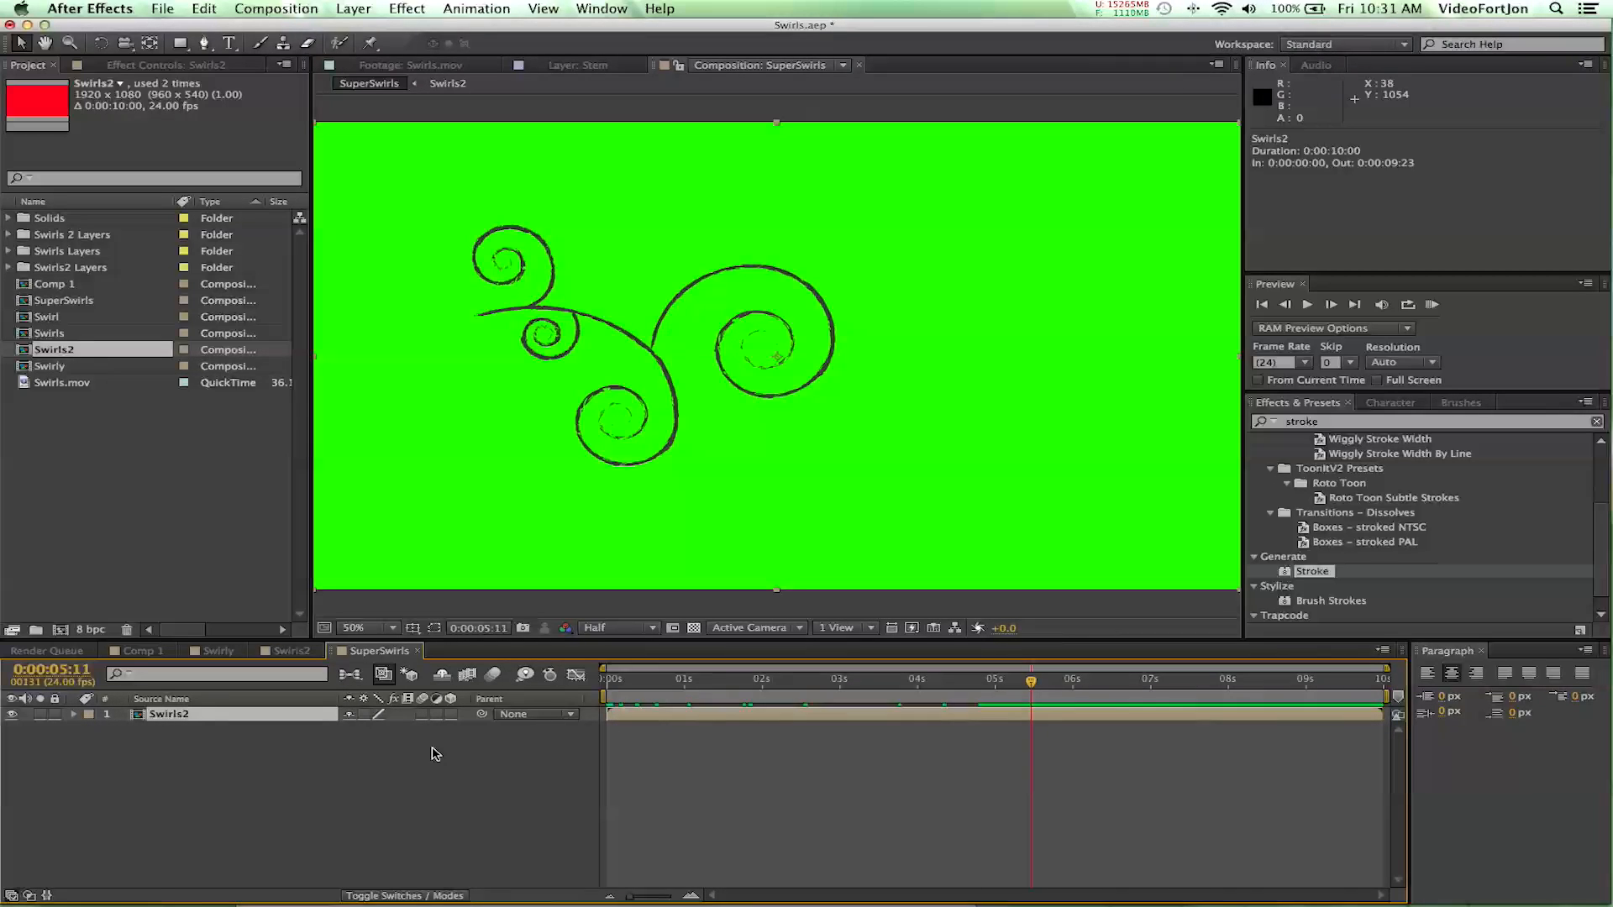
left_click(452, 715)
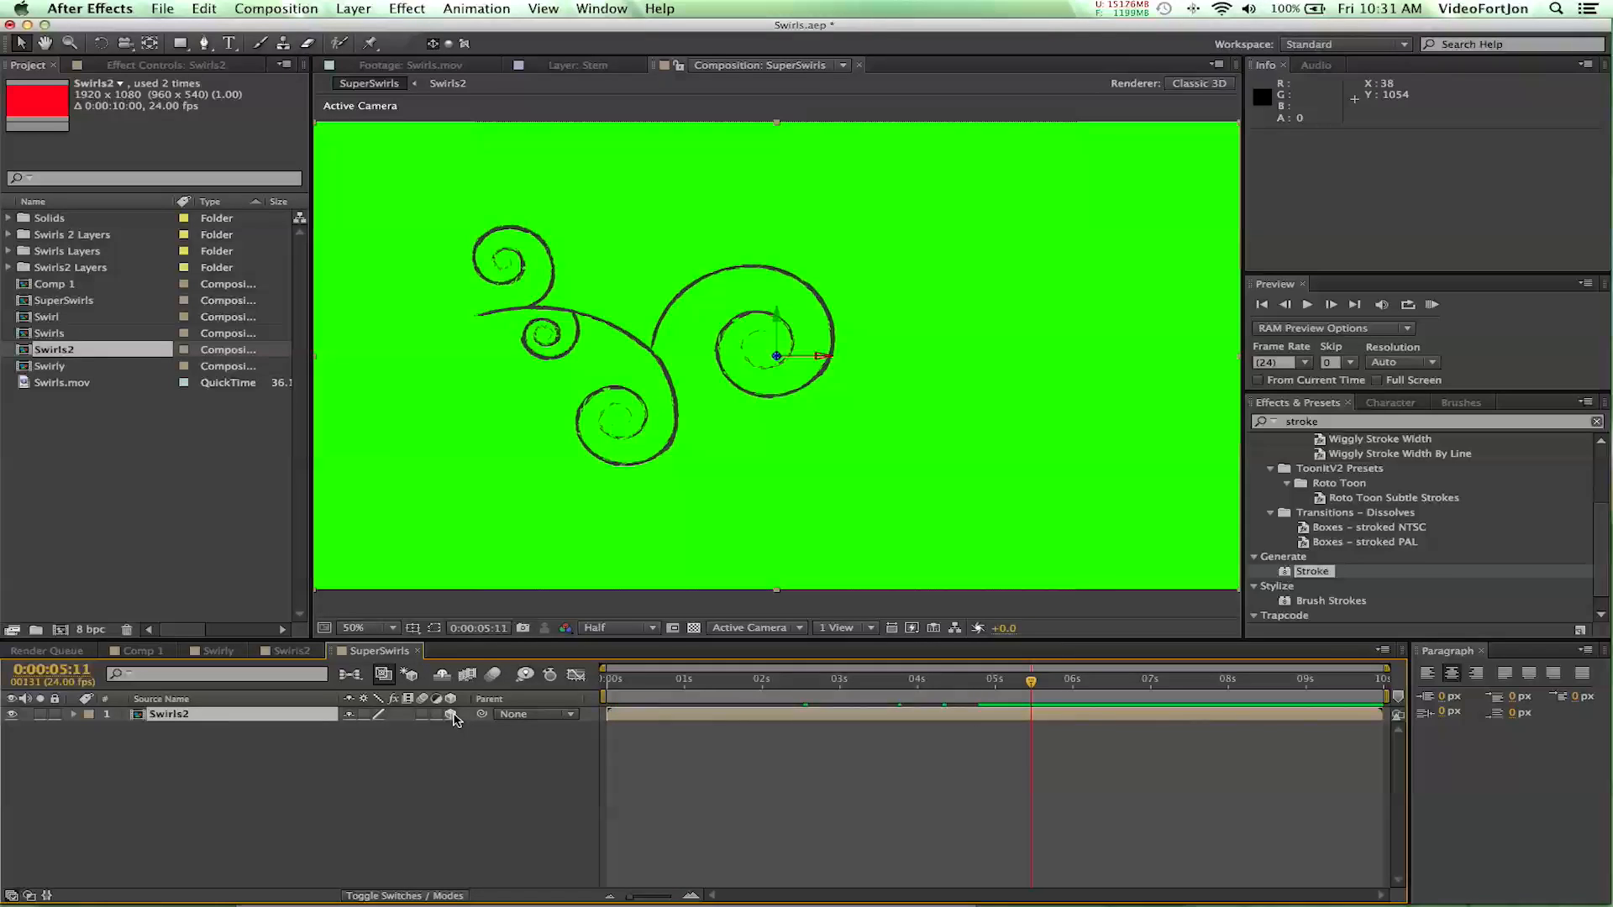
left_click_drag(777, 326, 625, 293)
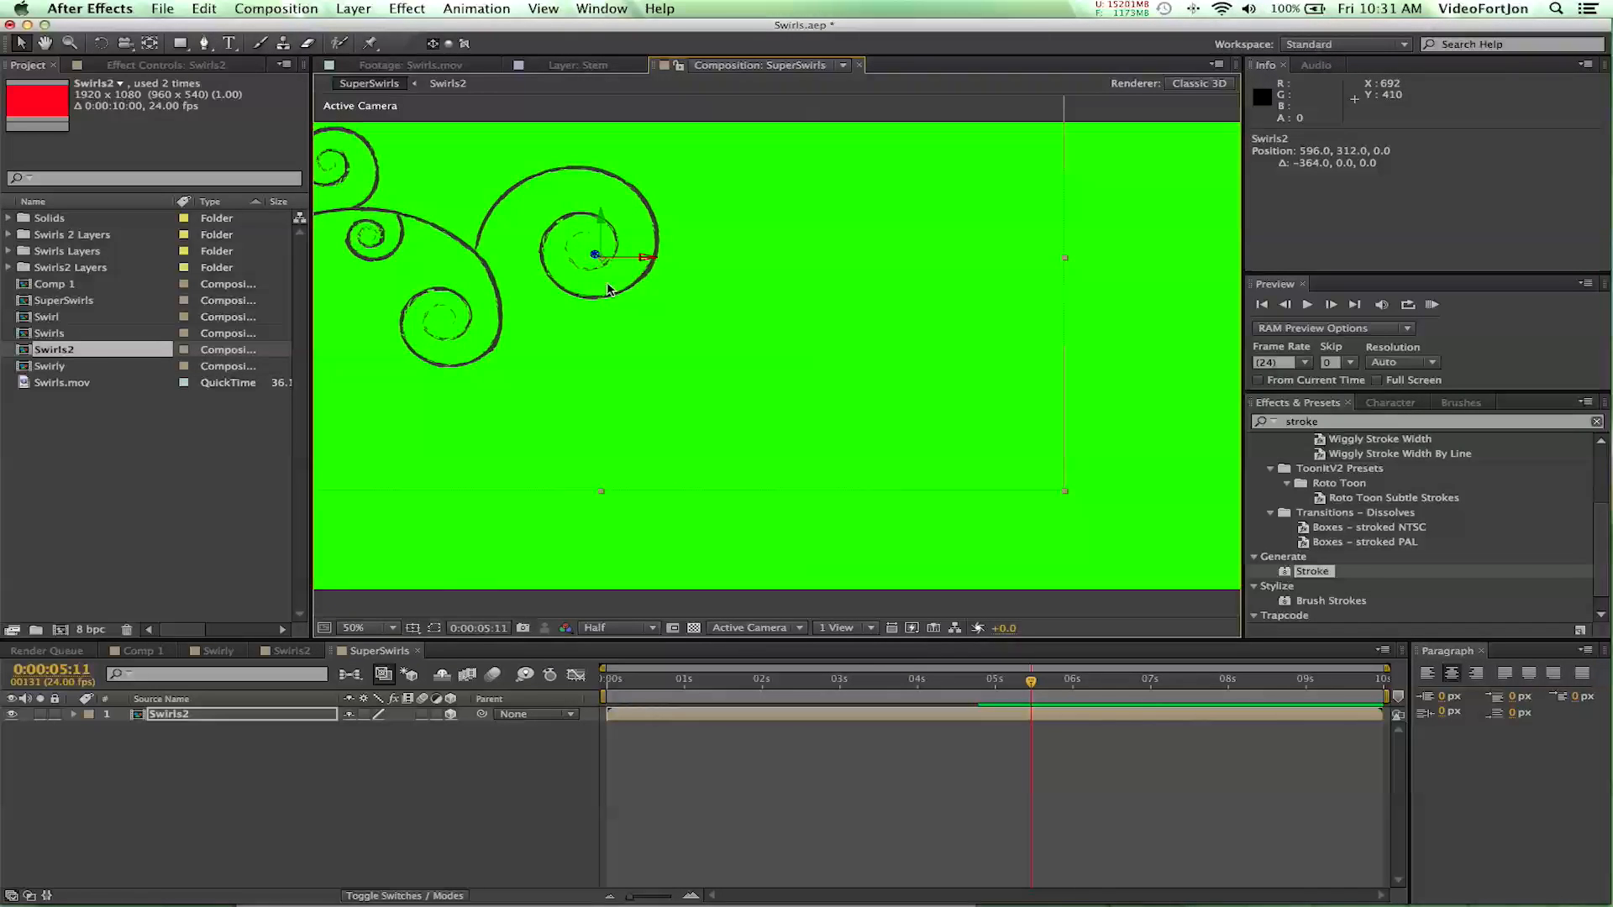
- Rotate the Swirls2 layer about 38° clockwise and reposition it at about 427, 531 along the frame's left side
left_click(105, 44)
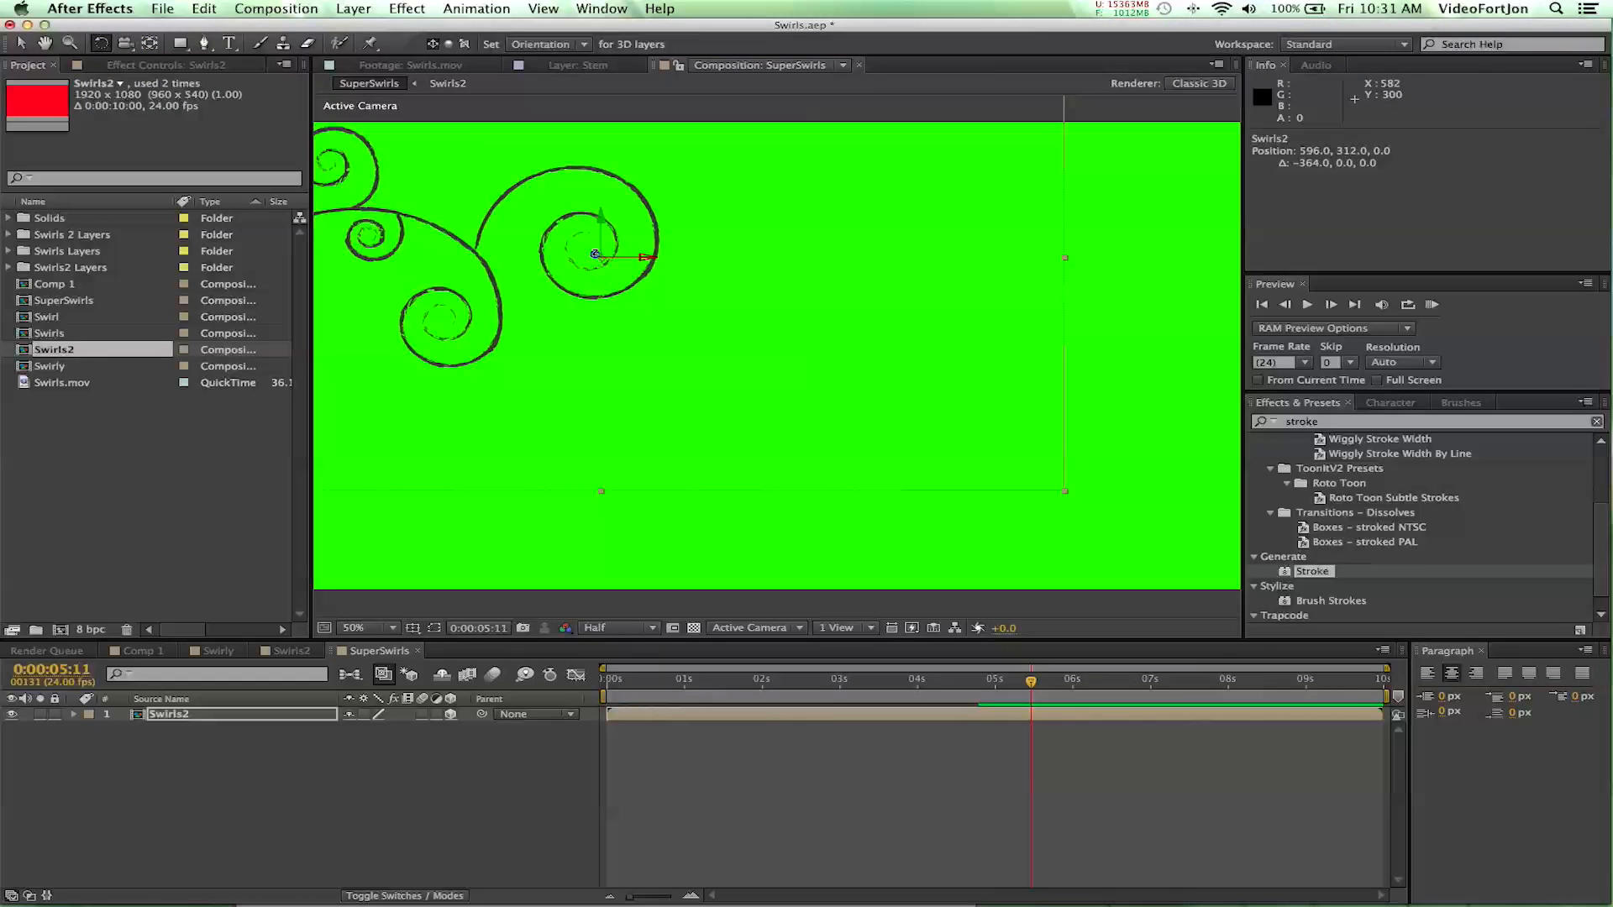
left_click_drag(595, 253, 540, 326)
key("v")
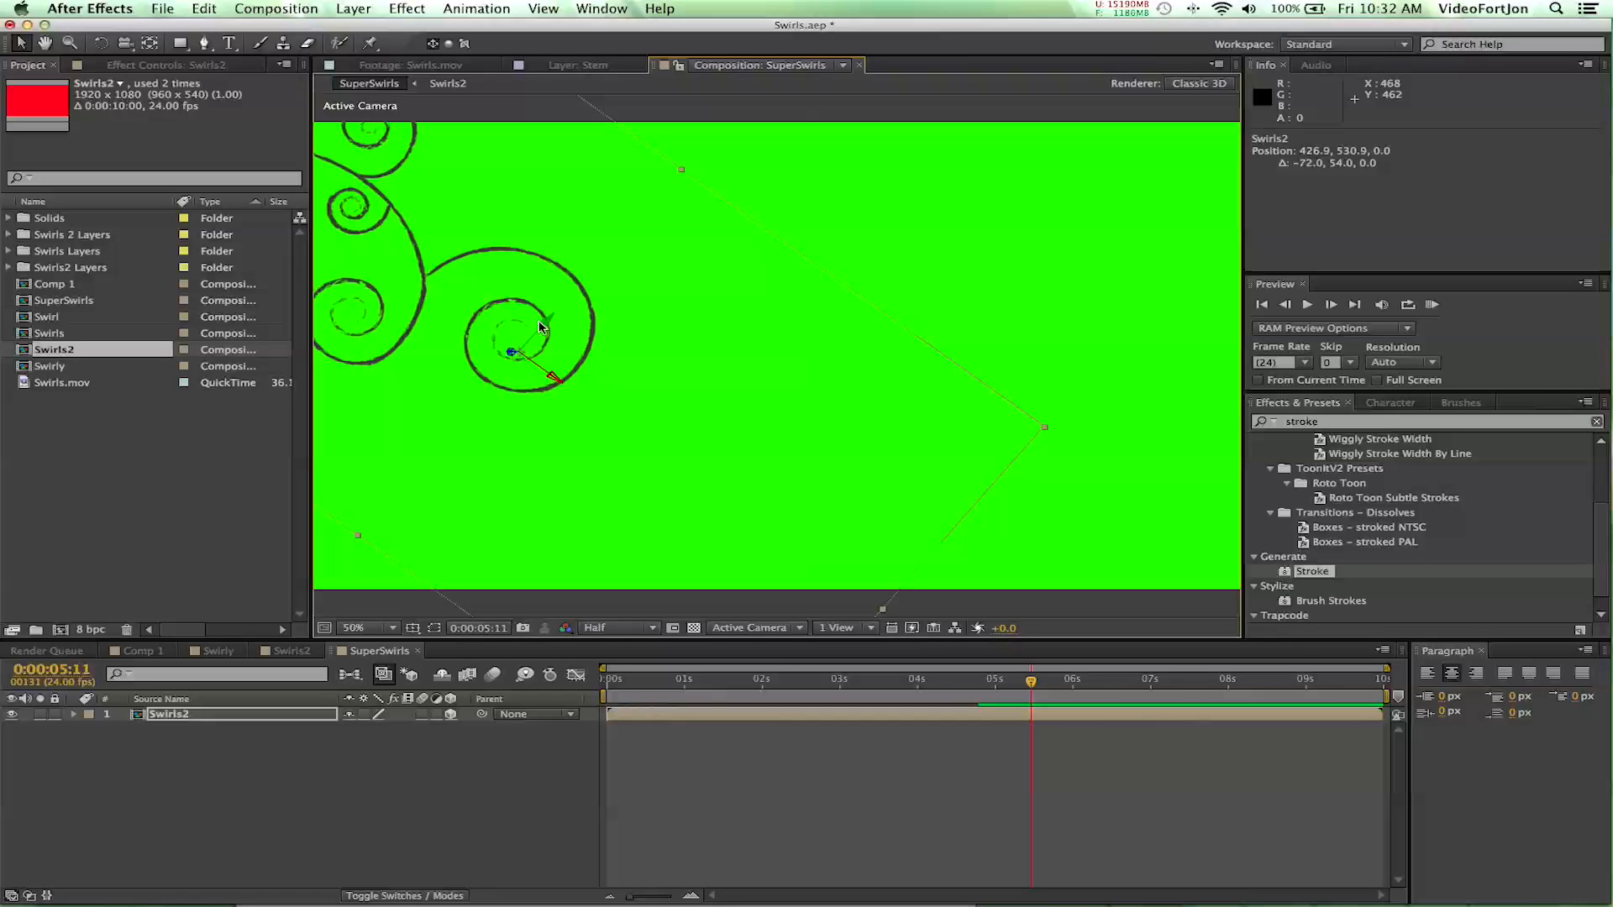
- Duplicate the Swirls2 layer and place the copy near the frame's lower edge, rotated to about 155°
left_click(181, 719)
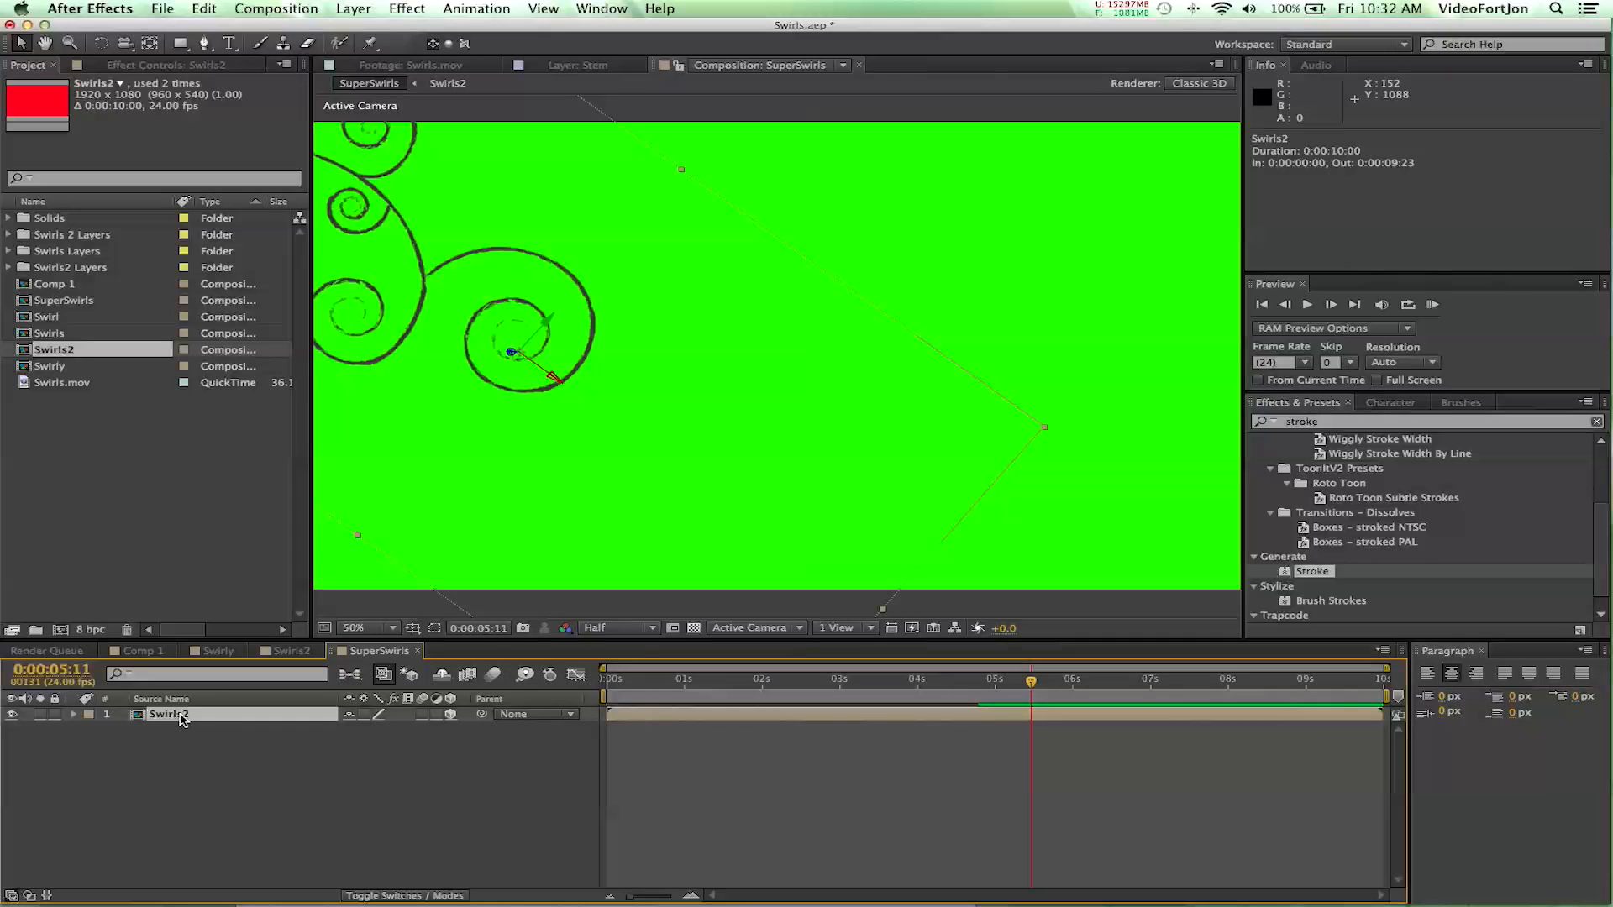
key("super+d")
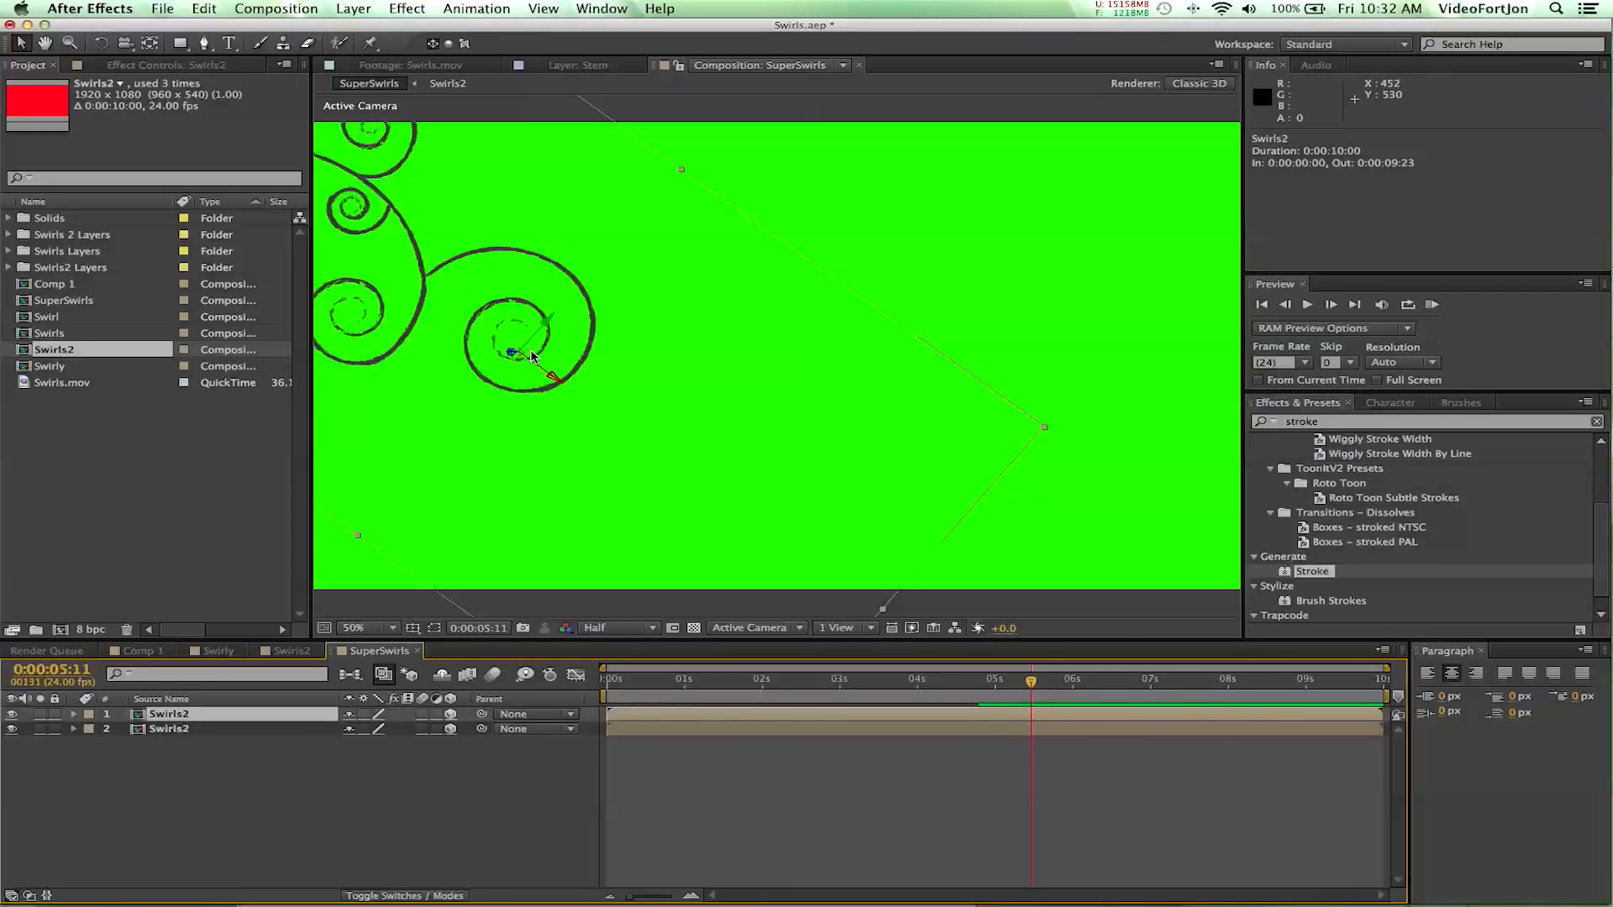
left_click_drag(530, 354, 924, 469)
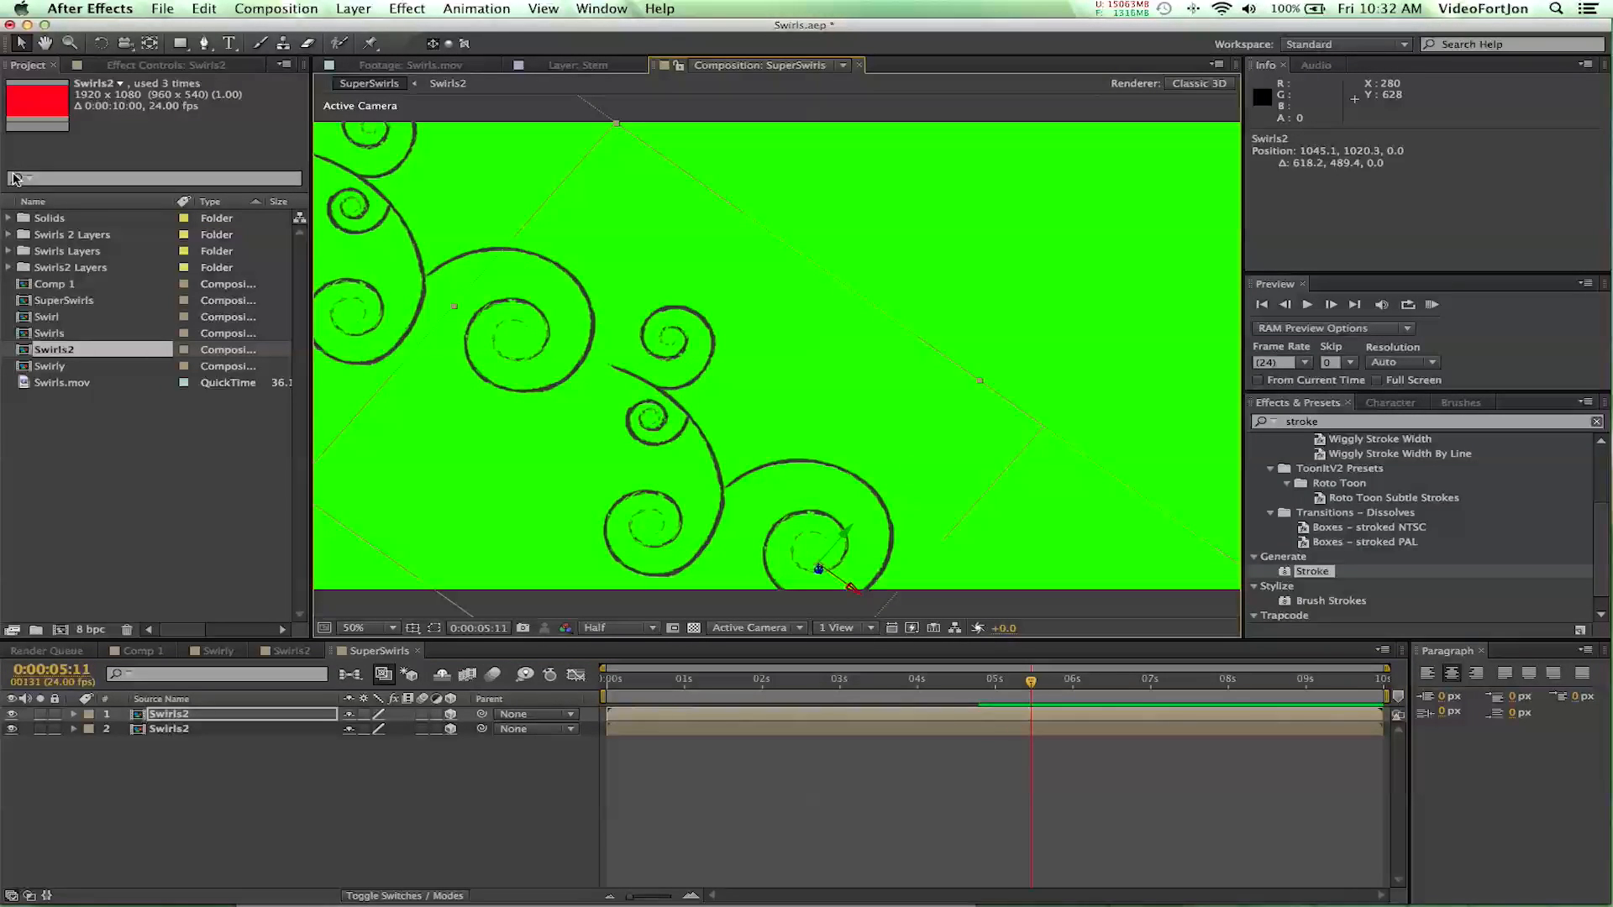
left_click(101, 44)
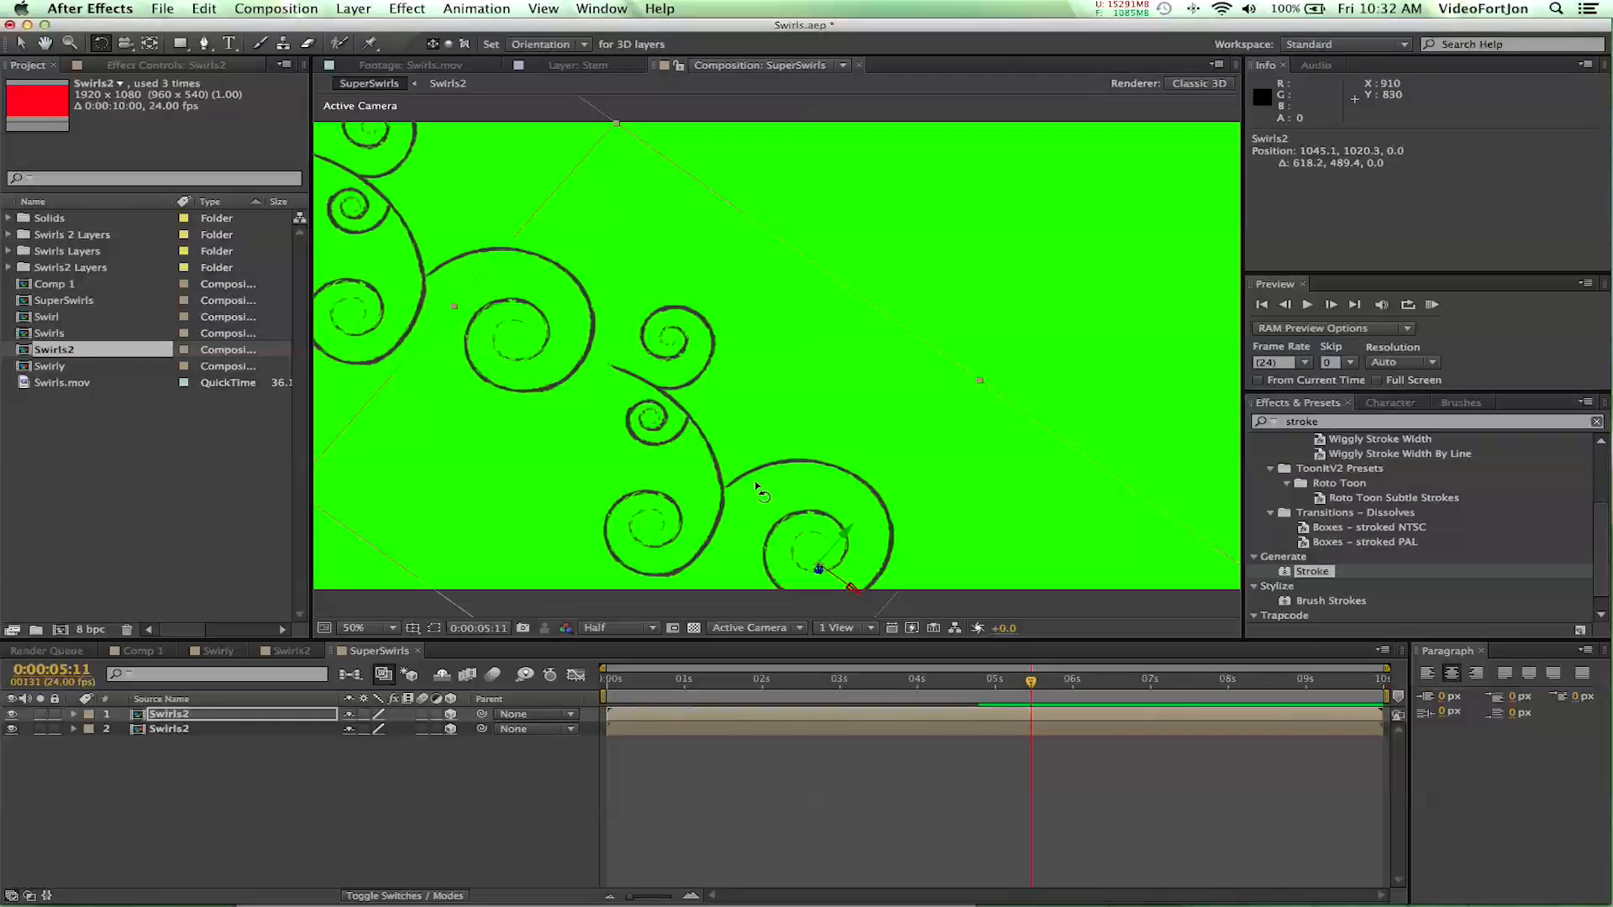
left_click_drag(801, 568, 702, 568)
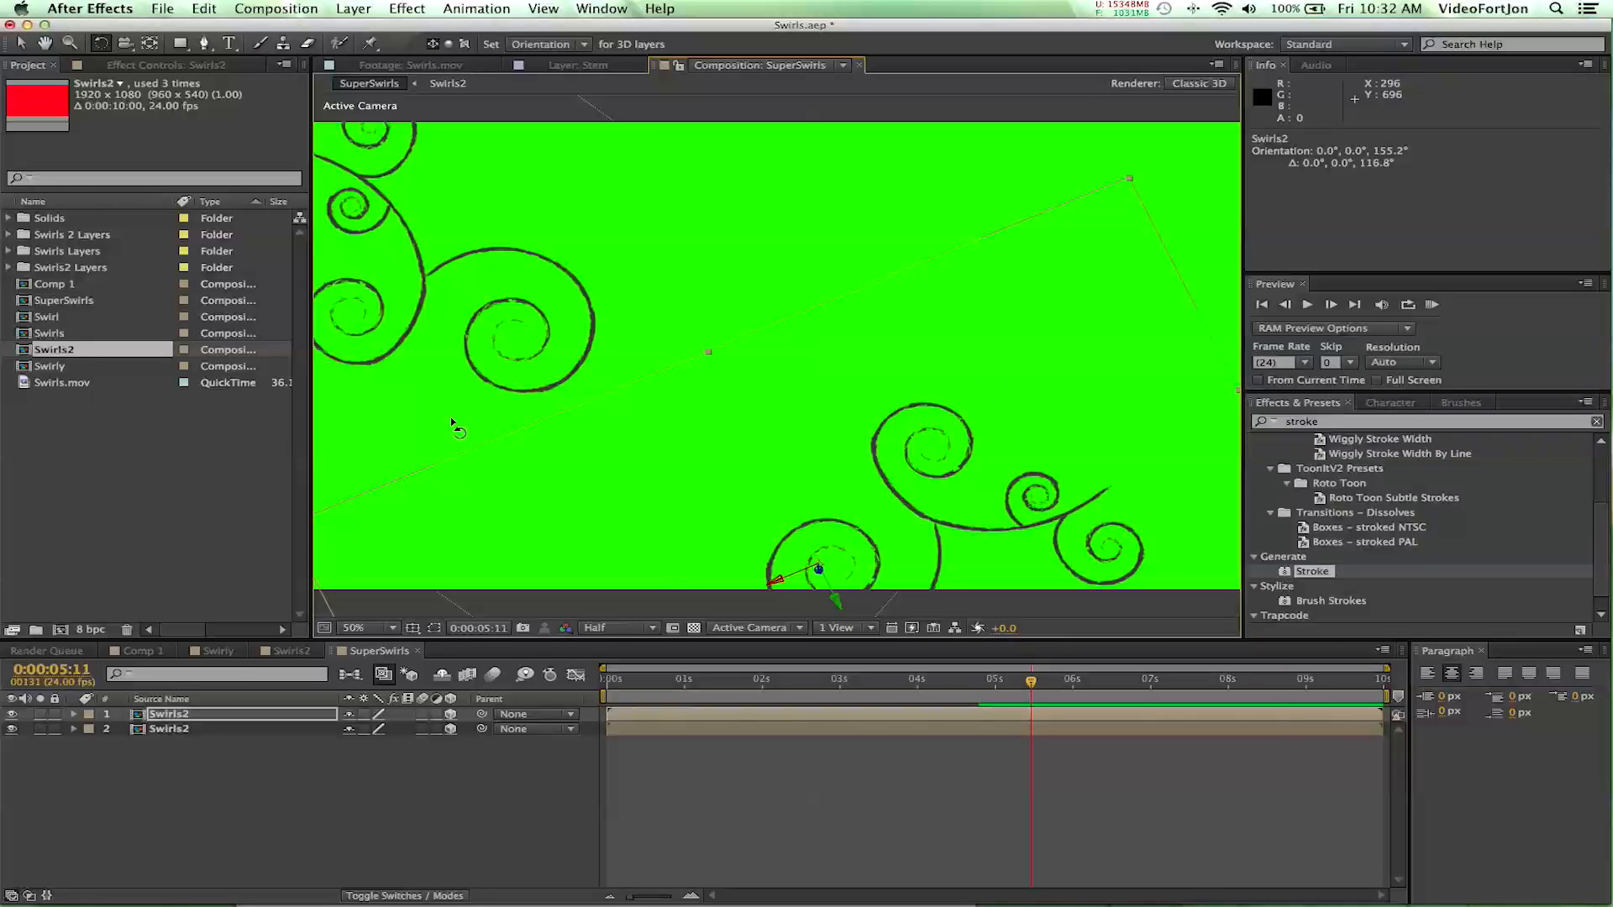
- Rotate the duplicated swirl further clockwise and position it at about 1423, 549 so its stem runs off the frame's right edge
left_click(190, 719)
key("v")
left_click_drag(779, 580, 927, 509)
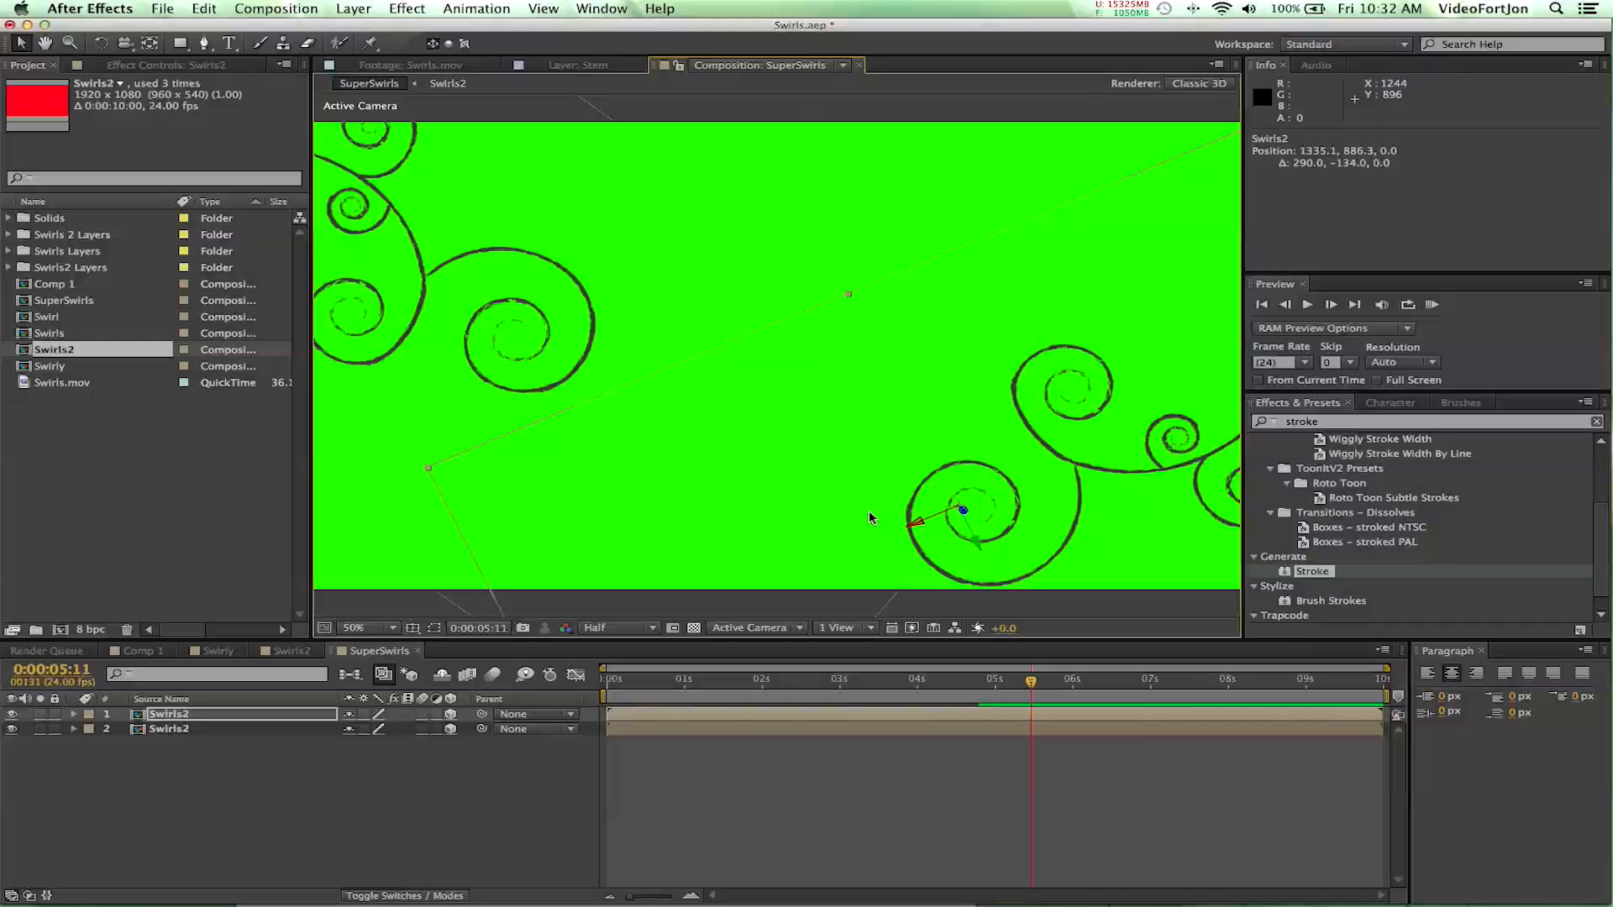
left_click(92, 46)
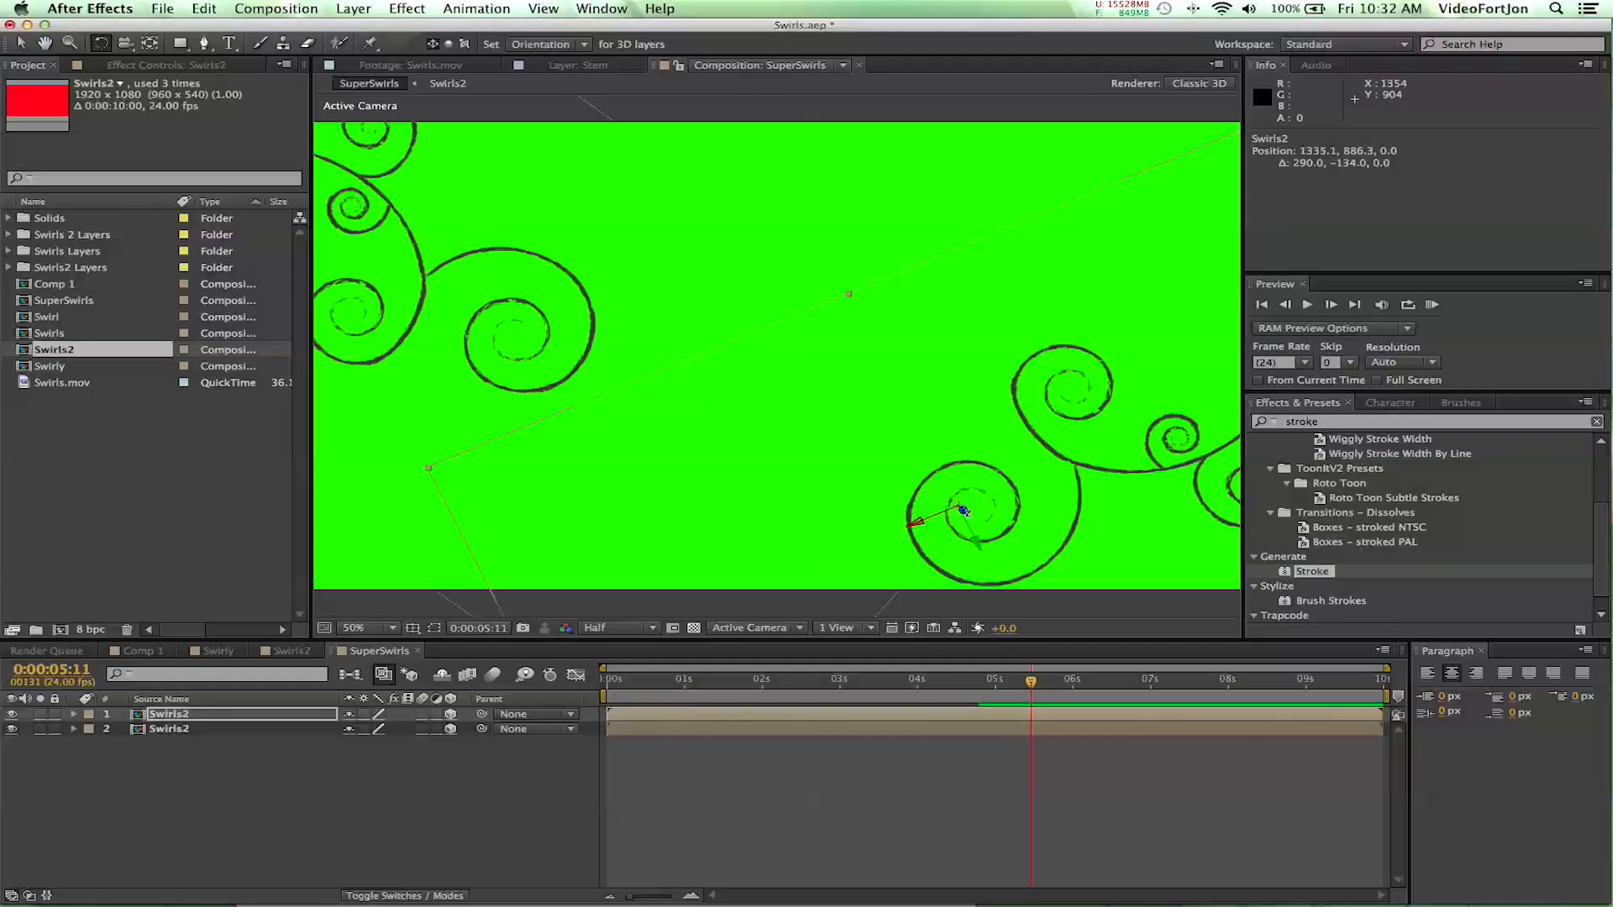
left_click_drag(964, 514, 948, 471)
key("v")
left_click_drag(938, 542, 847, 395)
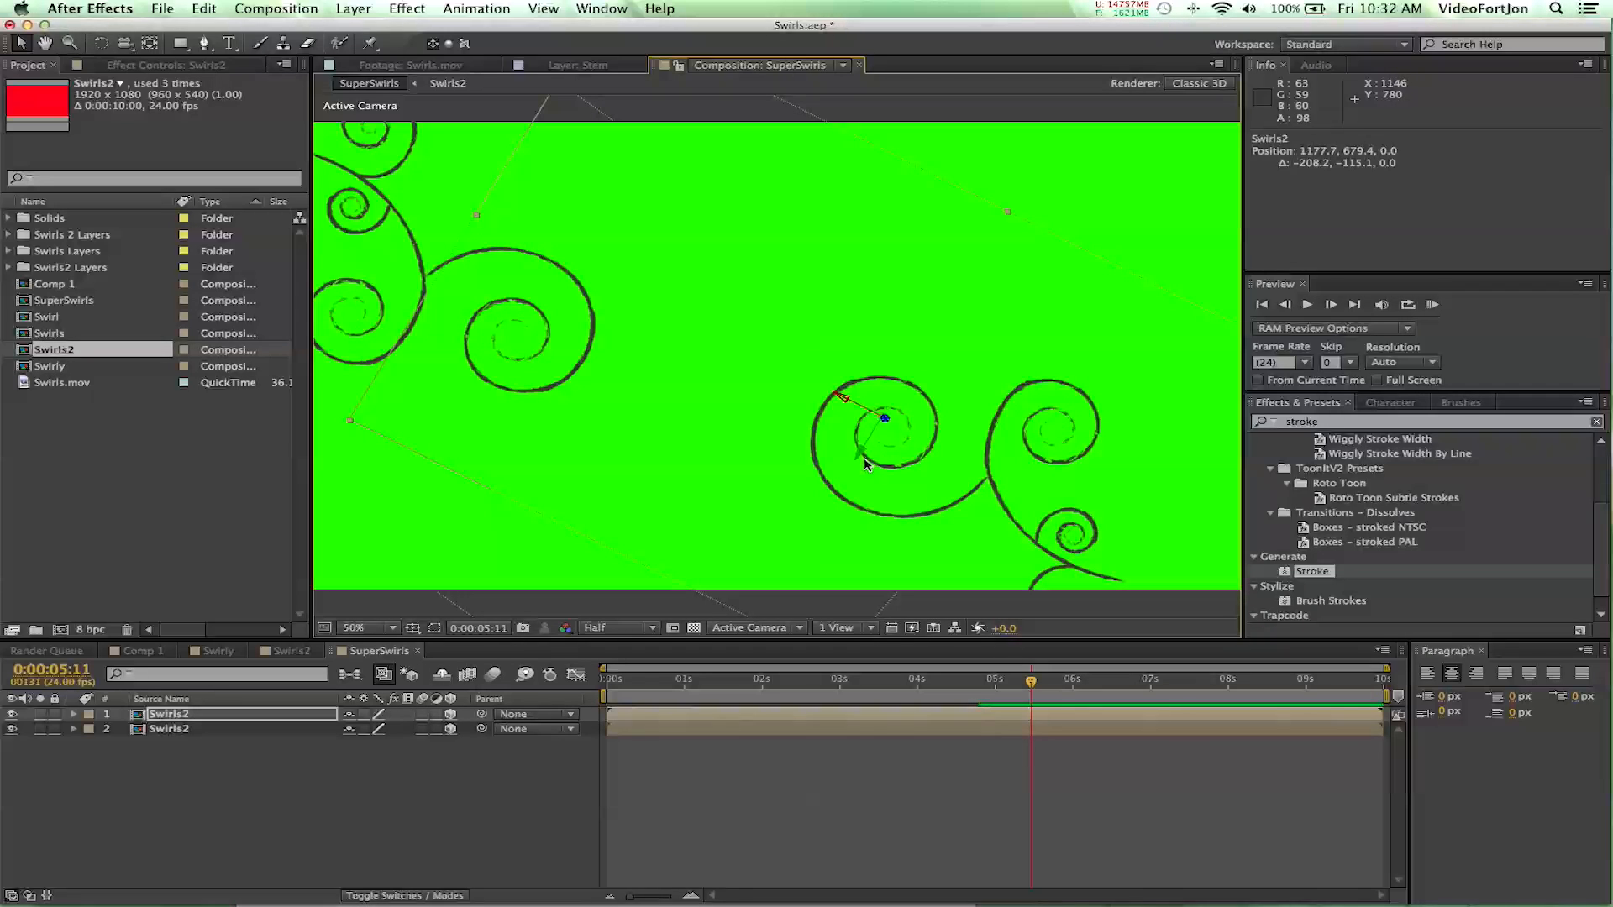
left_click_drag(866, 454, 968, 344)
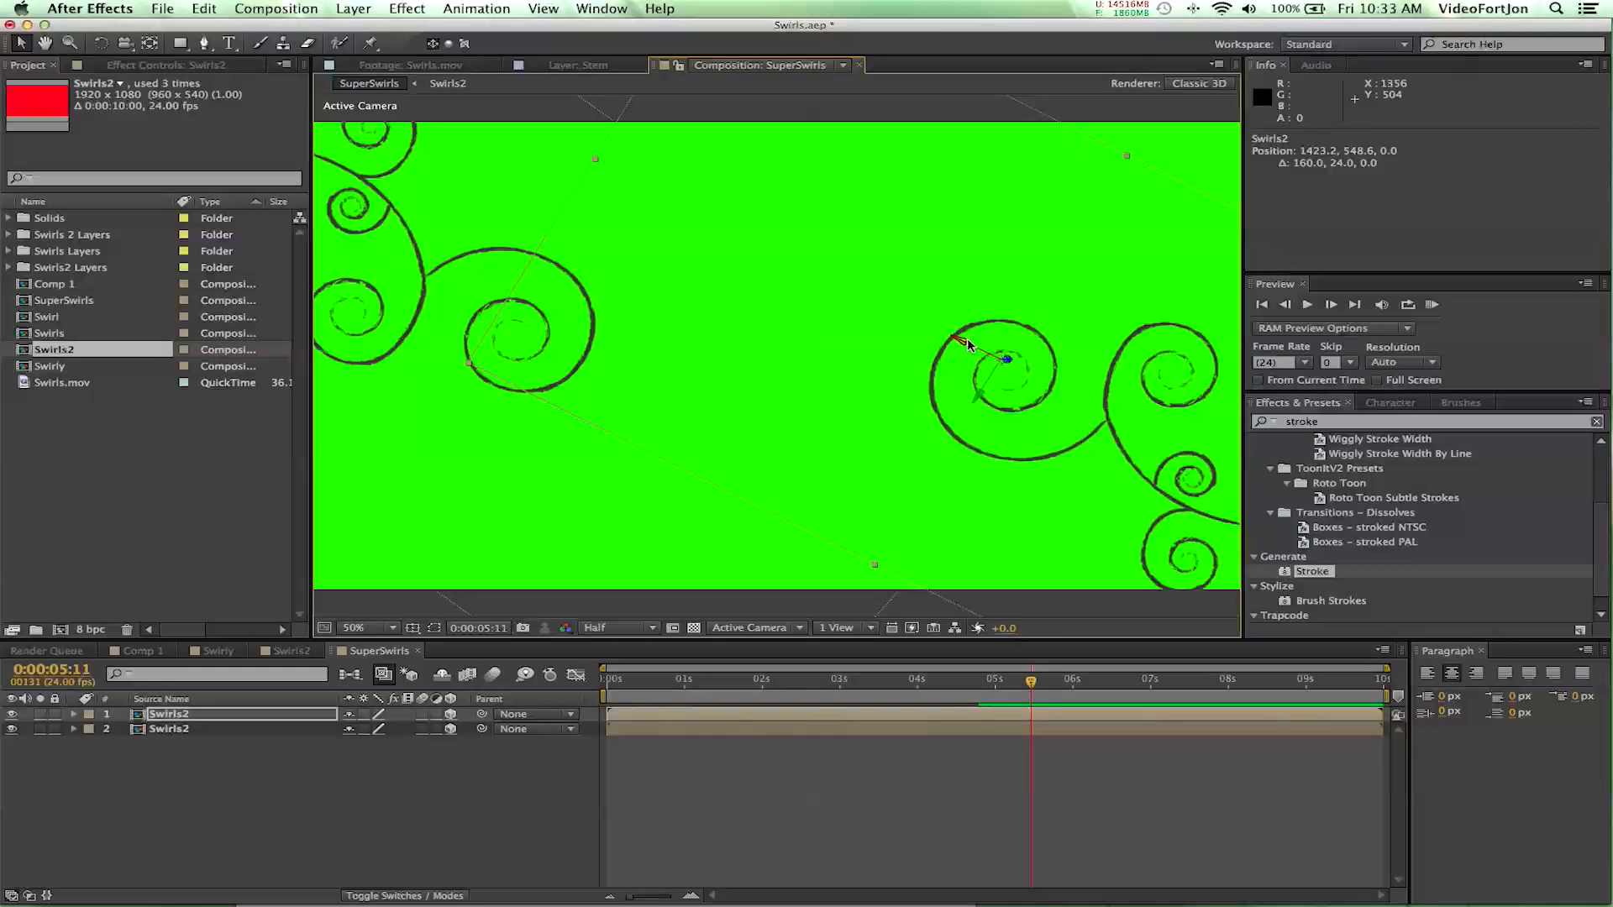
left_click(350, 838)
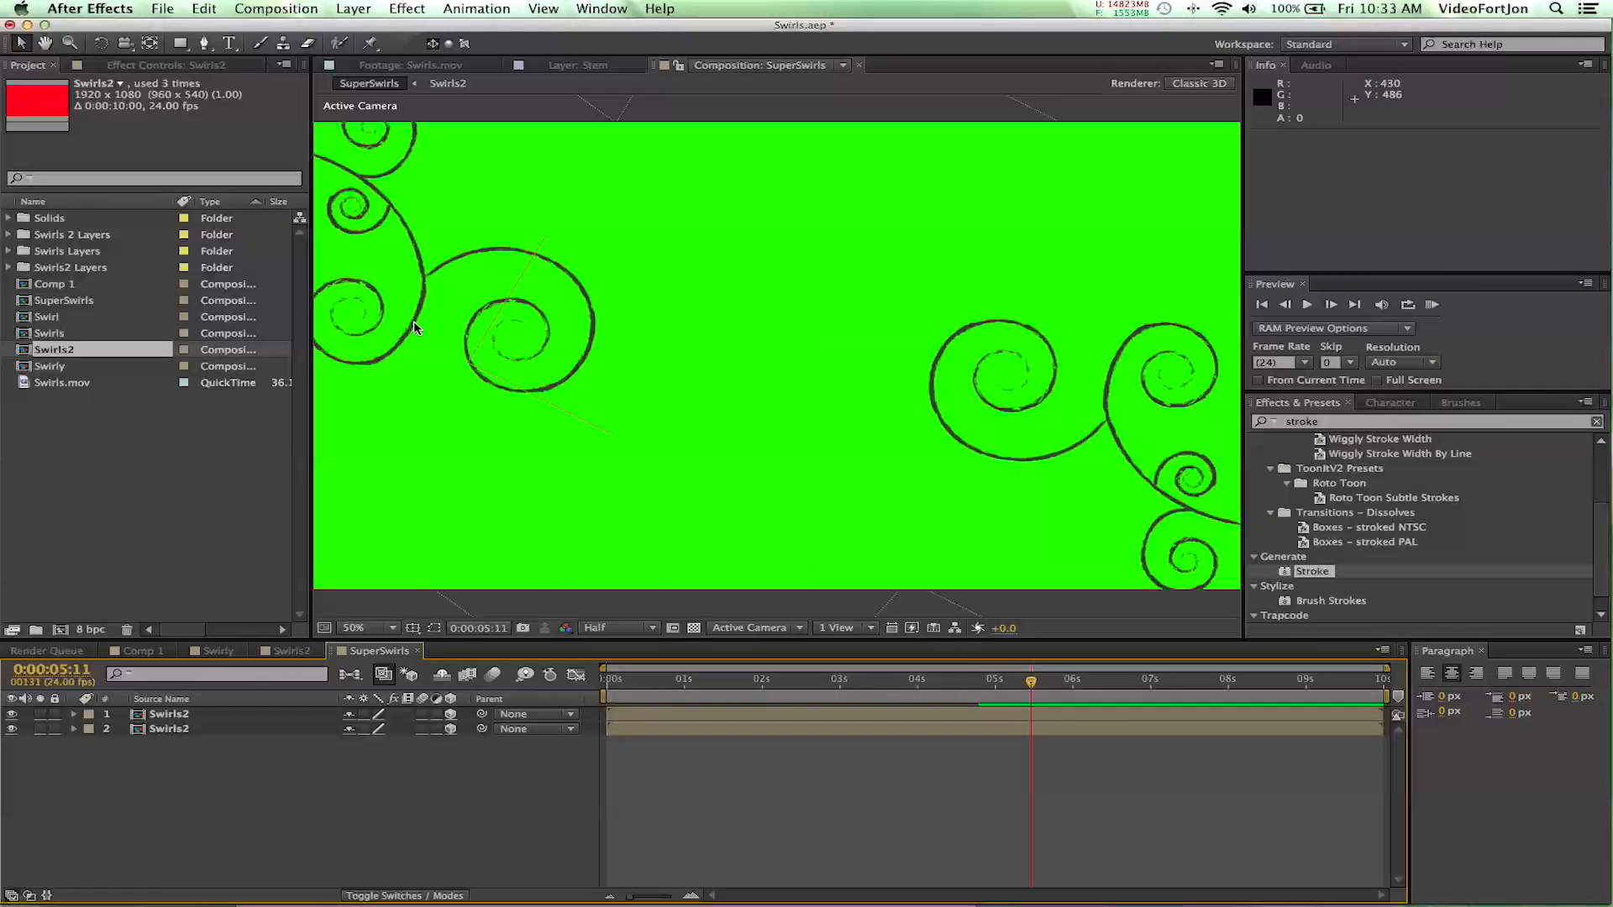
- Duplicate both Swirls2 layers and reorder the stack so the two copies sit together as layers 1 and 2, both selected
left_click_drag(162, 768, 165, 714)
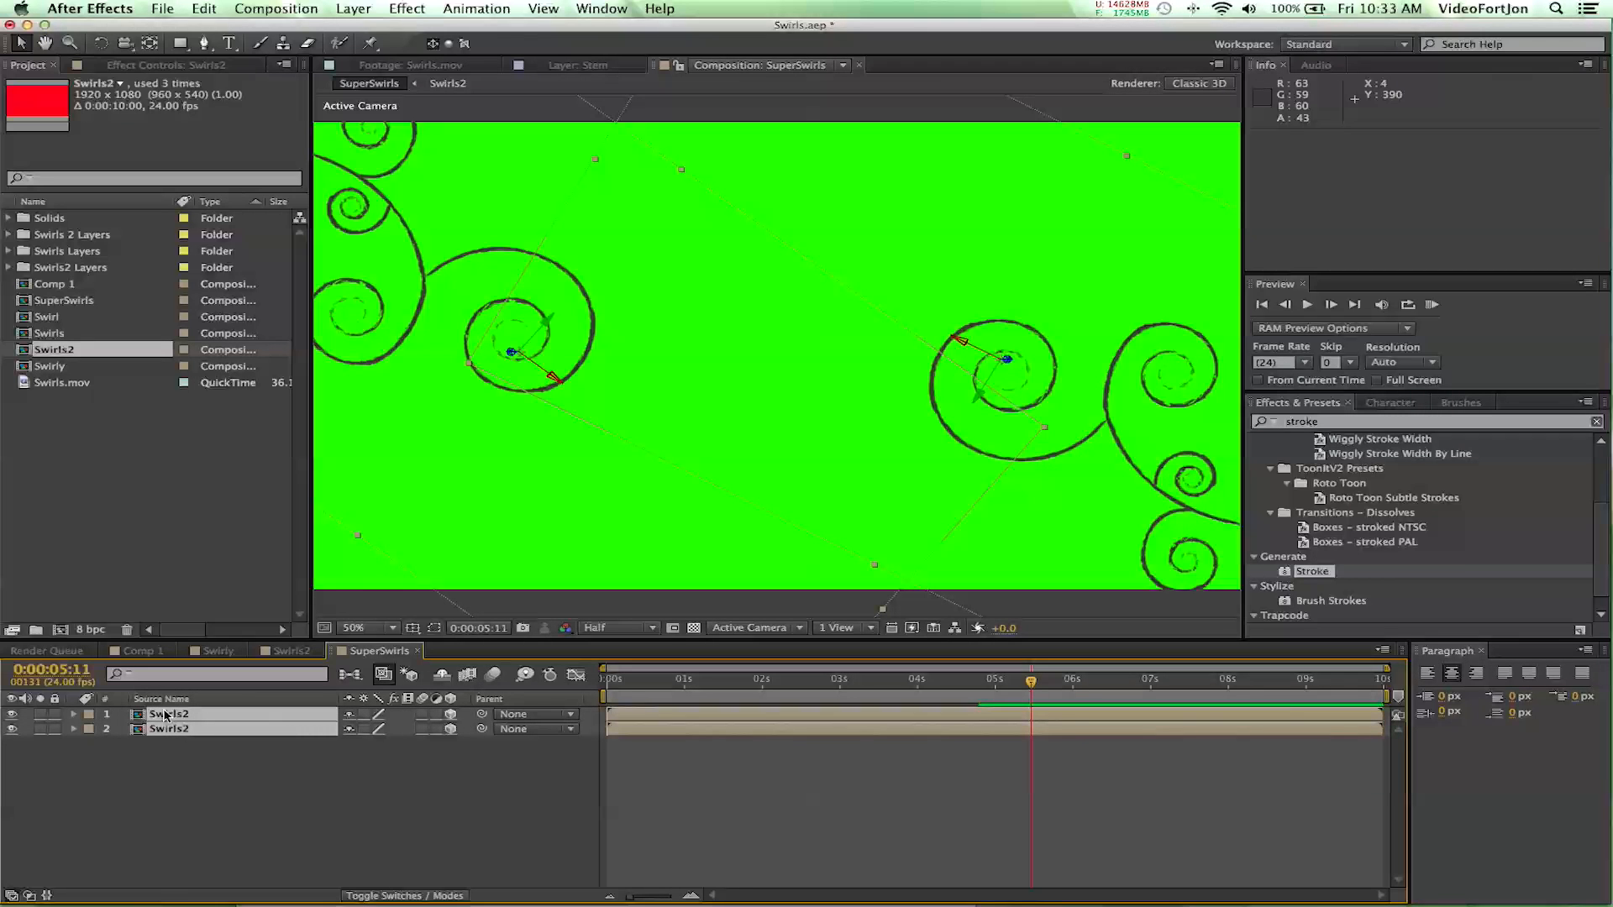
key("super+d")
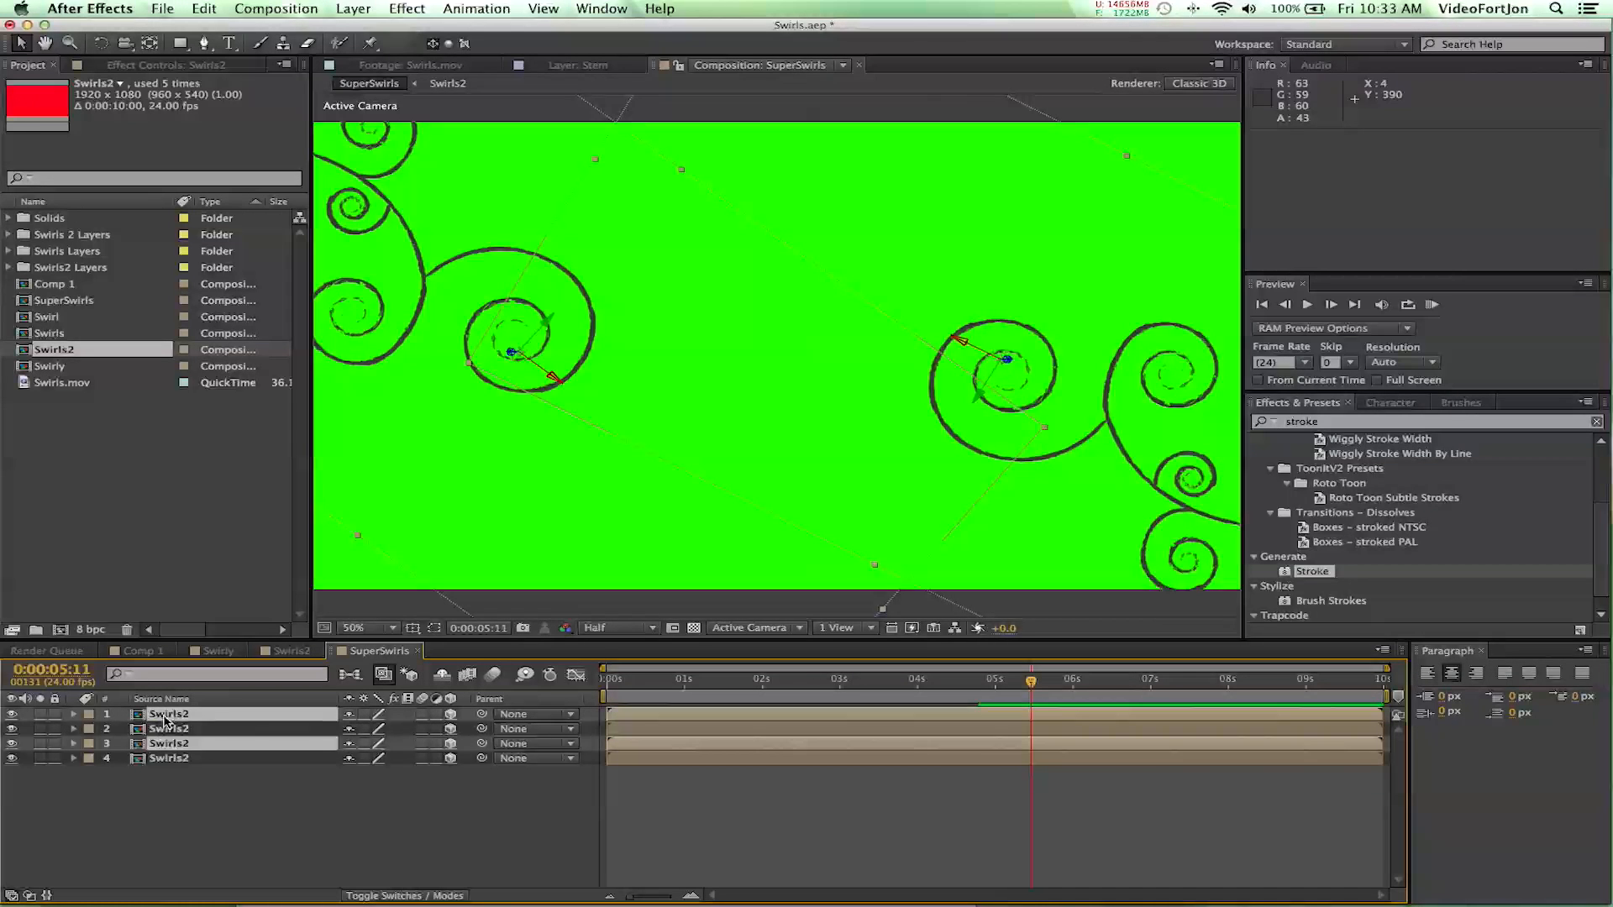
left_click(168, 792)
left_click(171, 745)
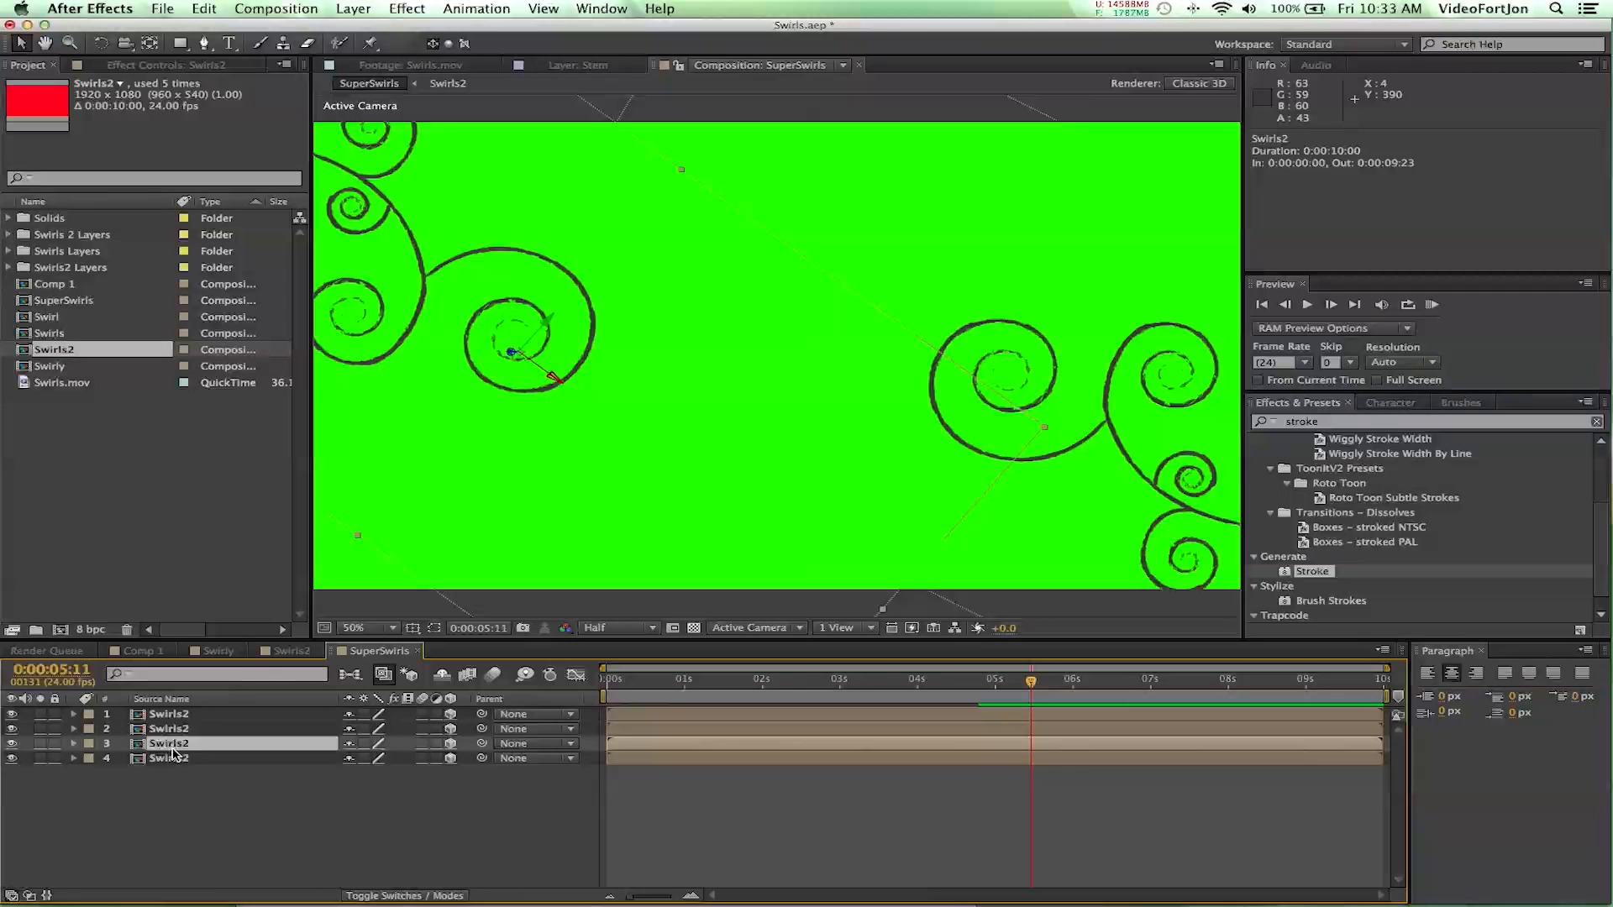
left_click_drag(171, 747, 173, 725)
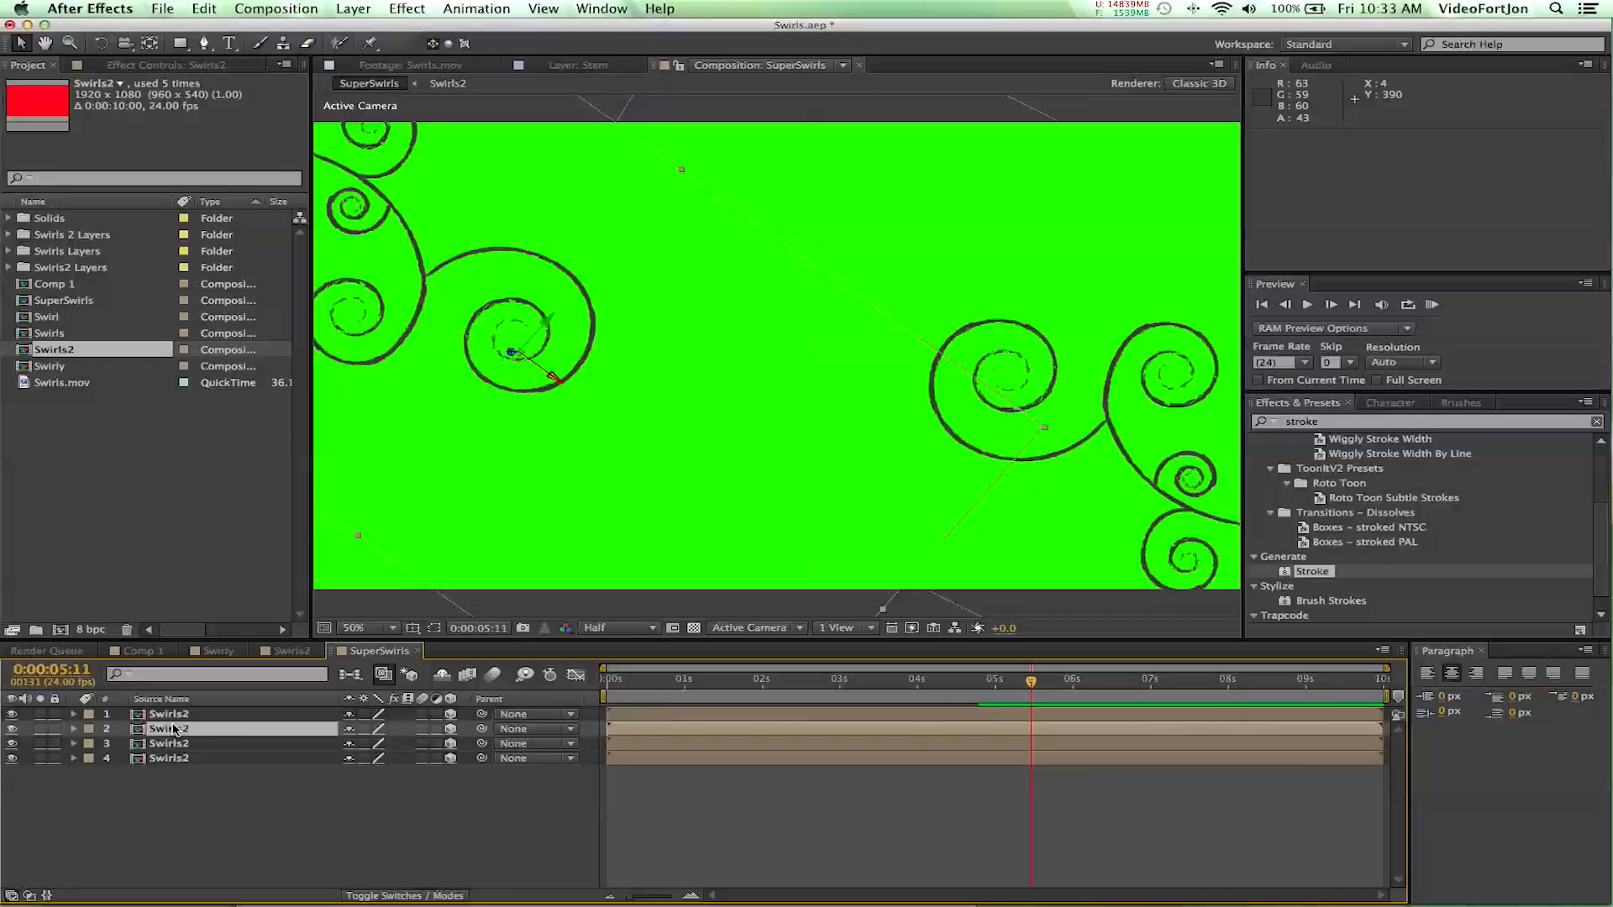
left_click(178, 714, "shift")
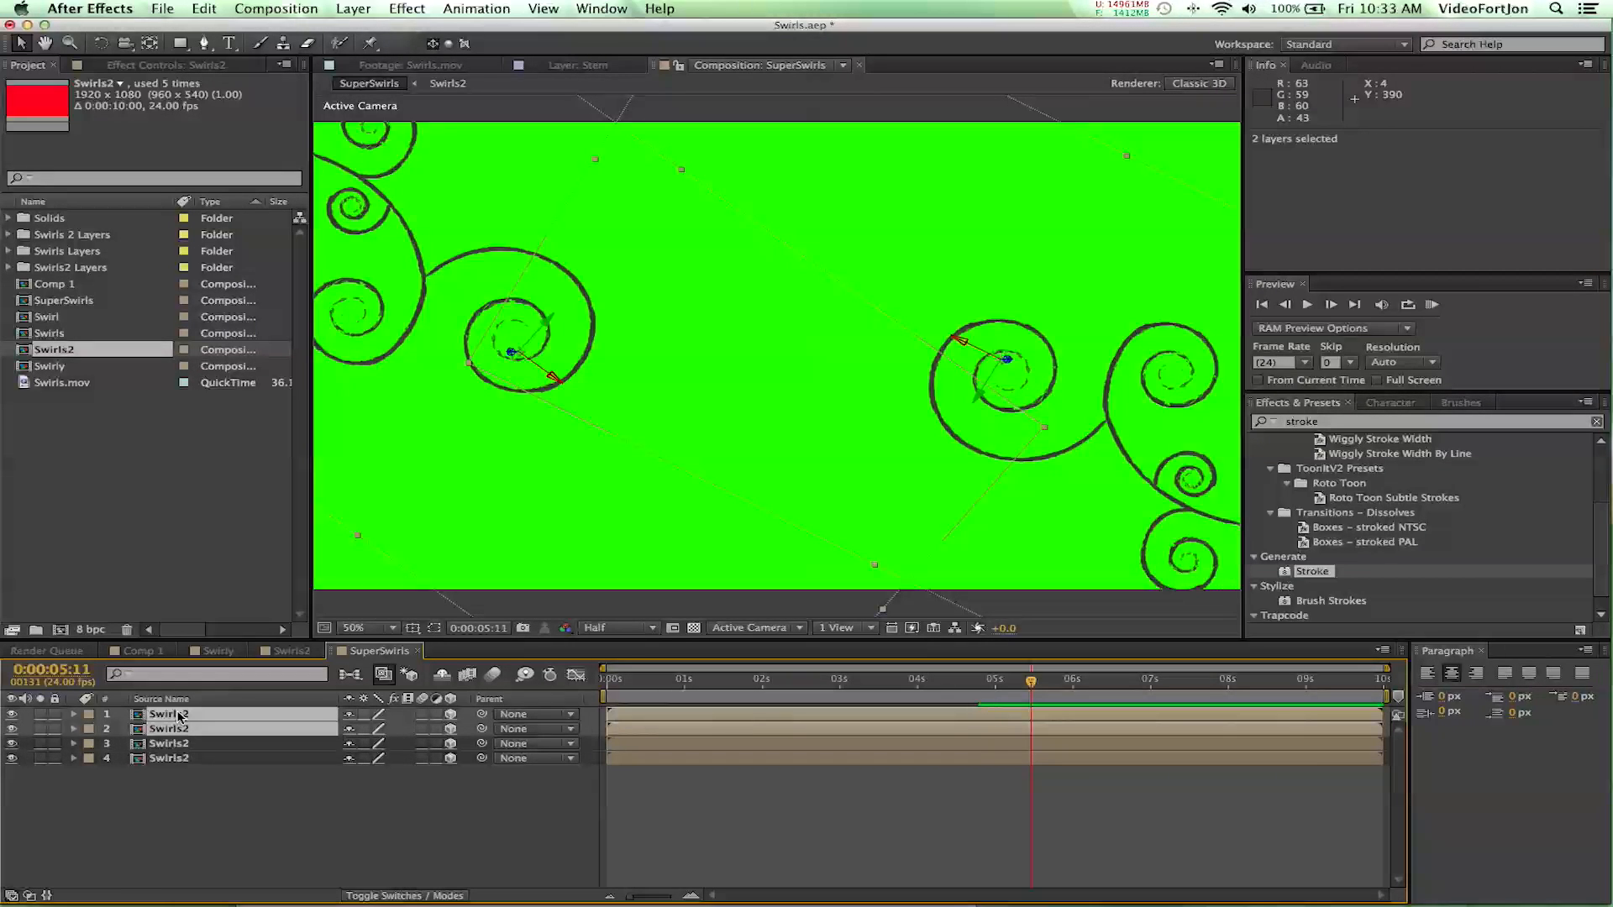
- Rotate the two duplicated Swirls2 layers together by about 100° counterclockwise
left_click(101, 43)
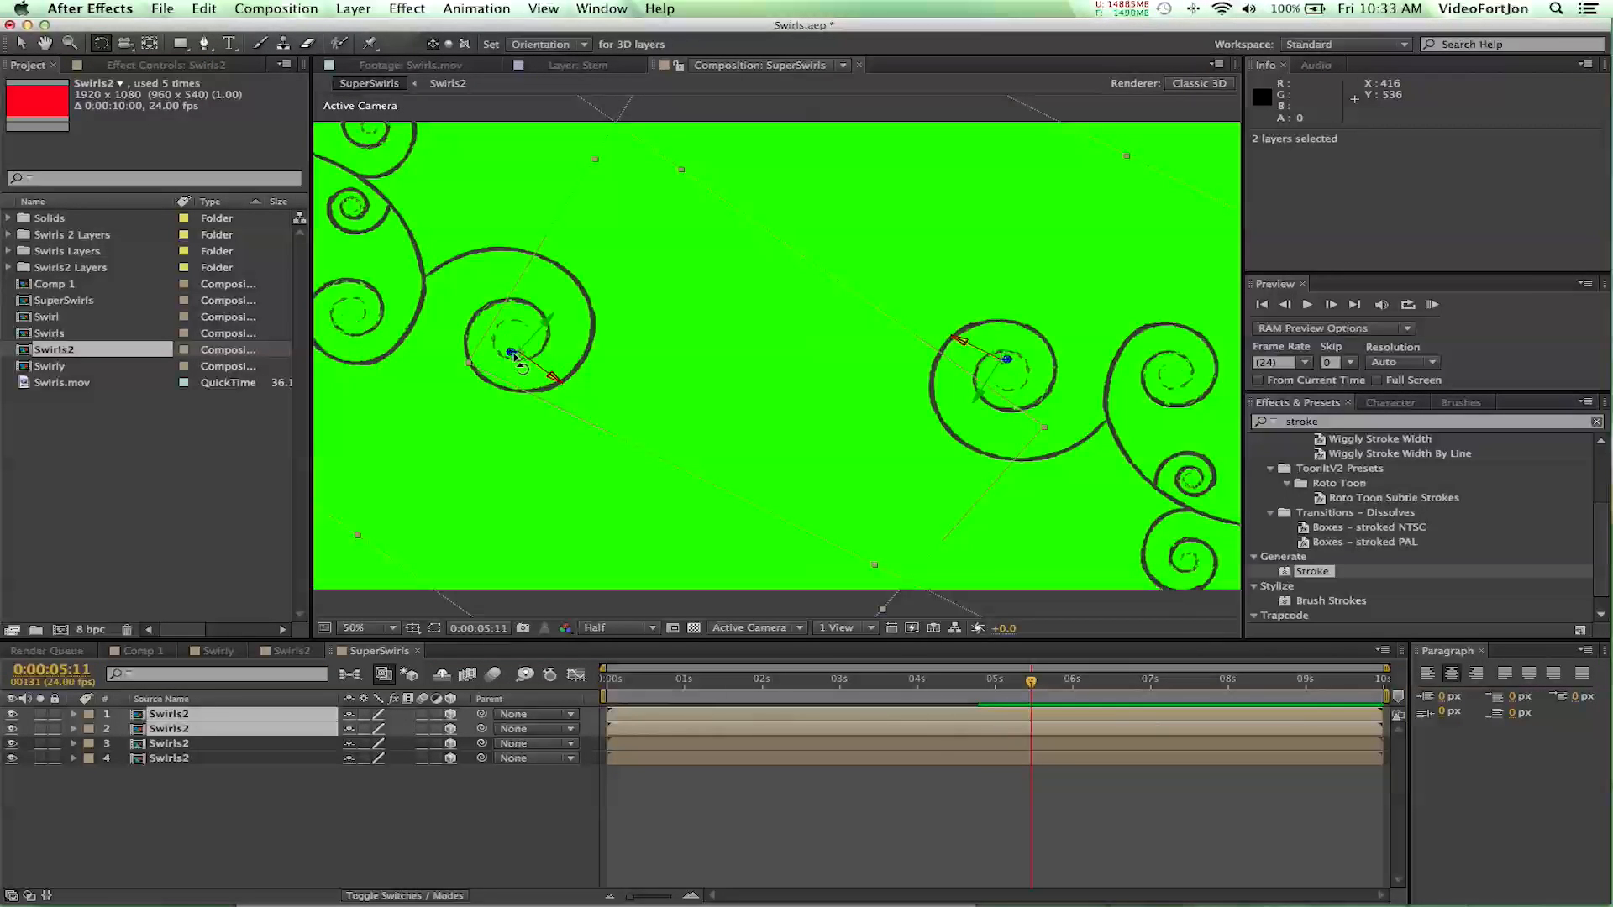
left_click_drag(510, 352, 493, 310)
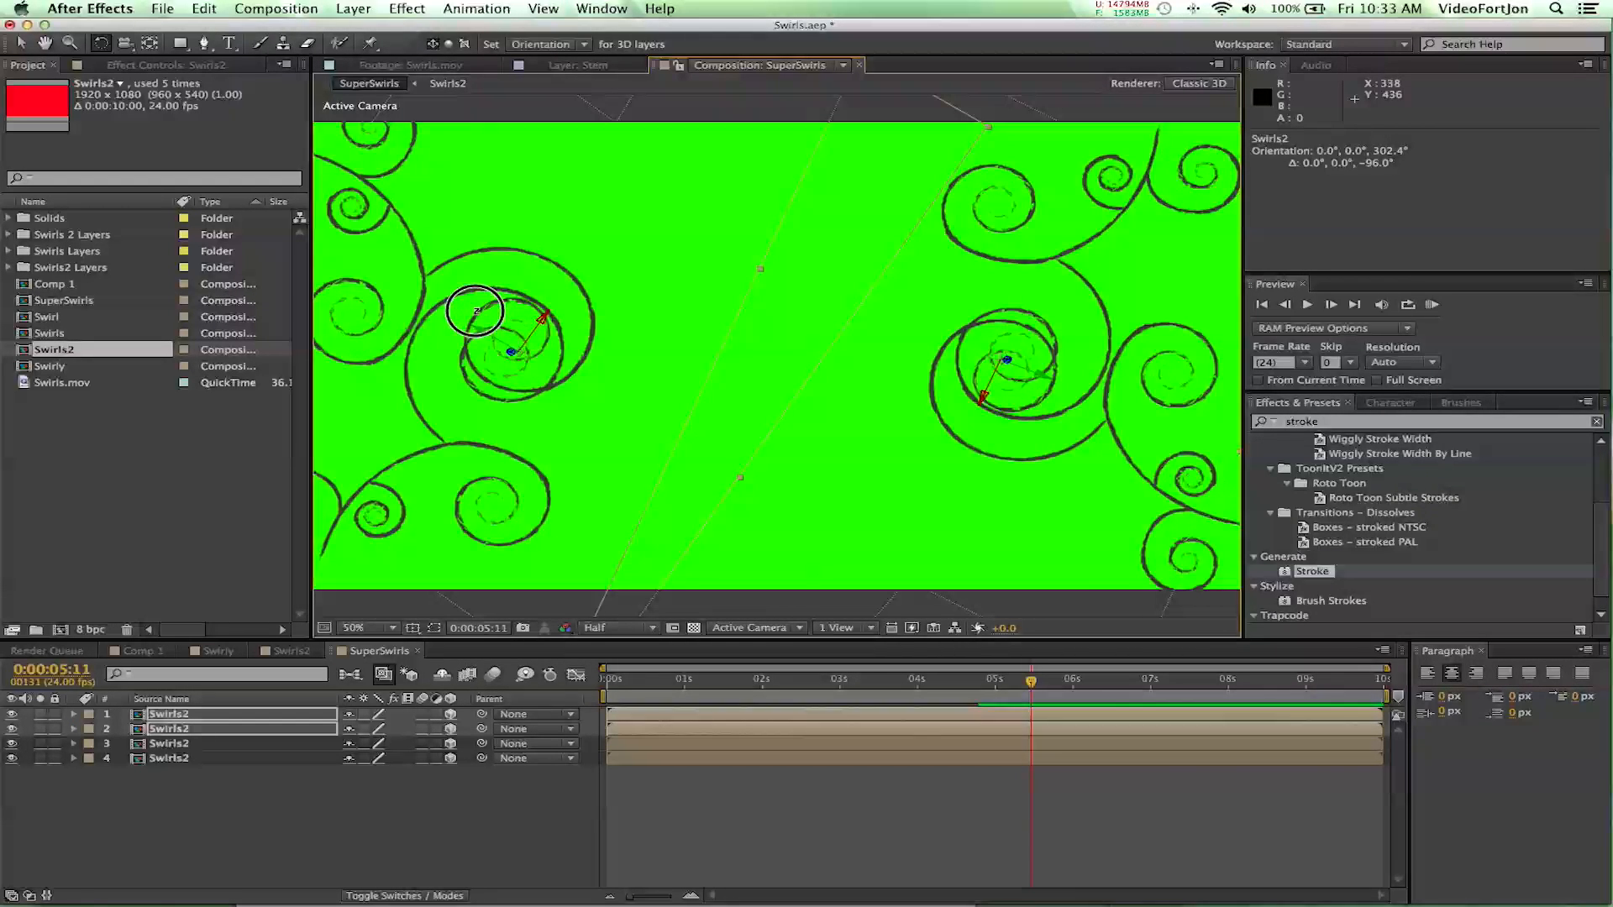
left_click_drag(463, 309, 461, 313)
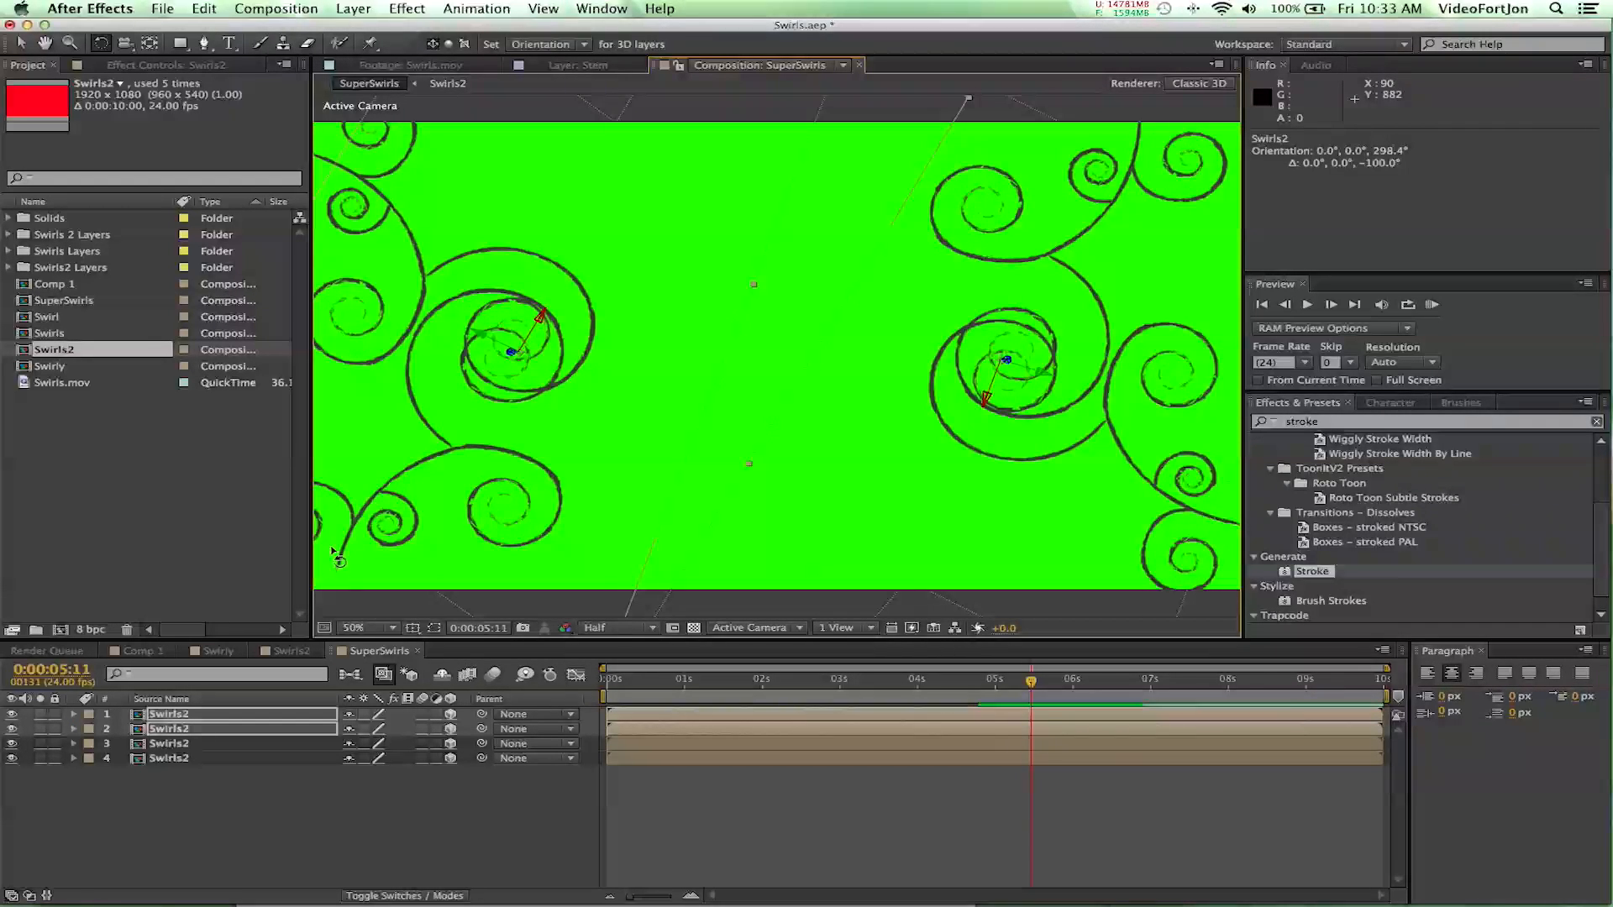
- Push the two duplicated Swirls2 layers back in depth to a Z position of 1574 and shift them toward the frame's middle
key("v")
left_click_drag(509, 351, 796, 70)
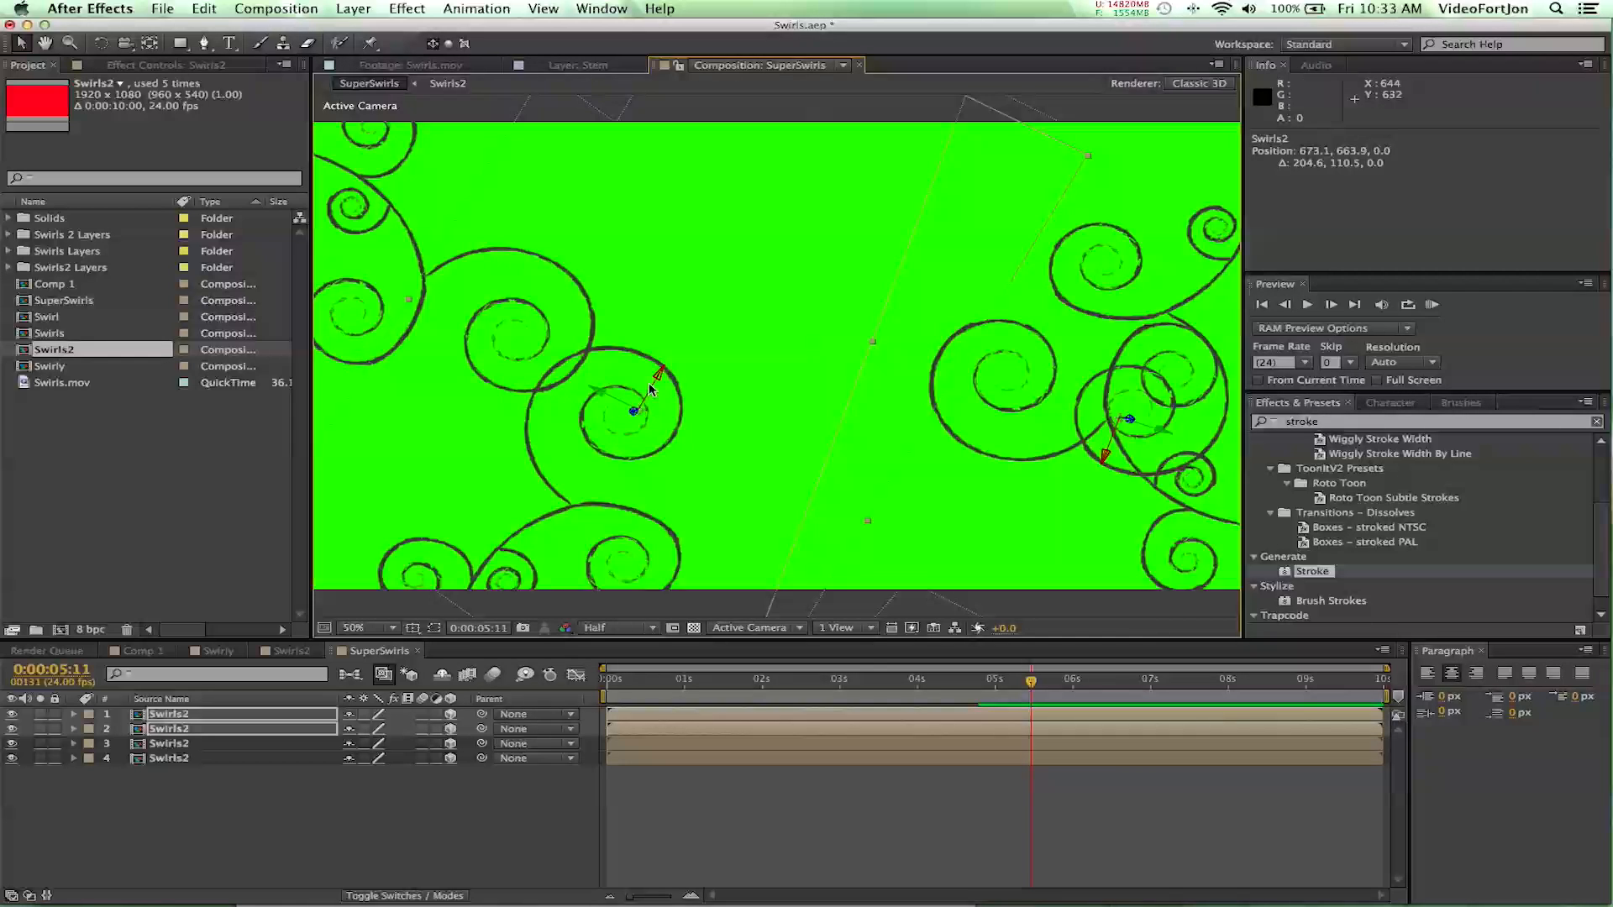
left_click_drag(658, 378, 823, 903)
left_click_drag(728, 316, 790, 503)
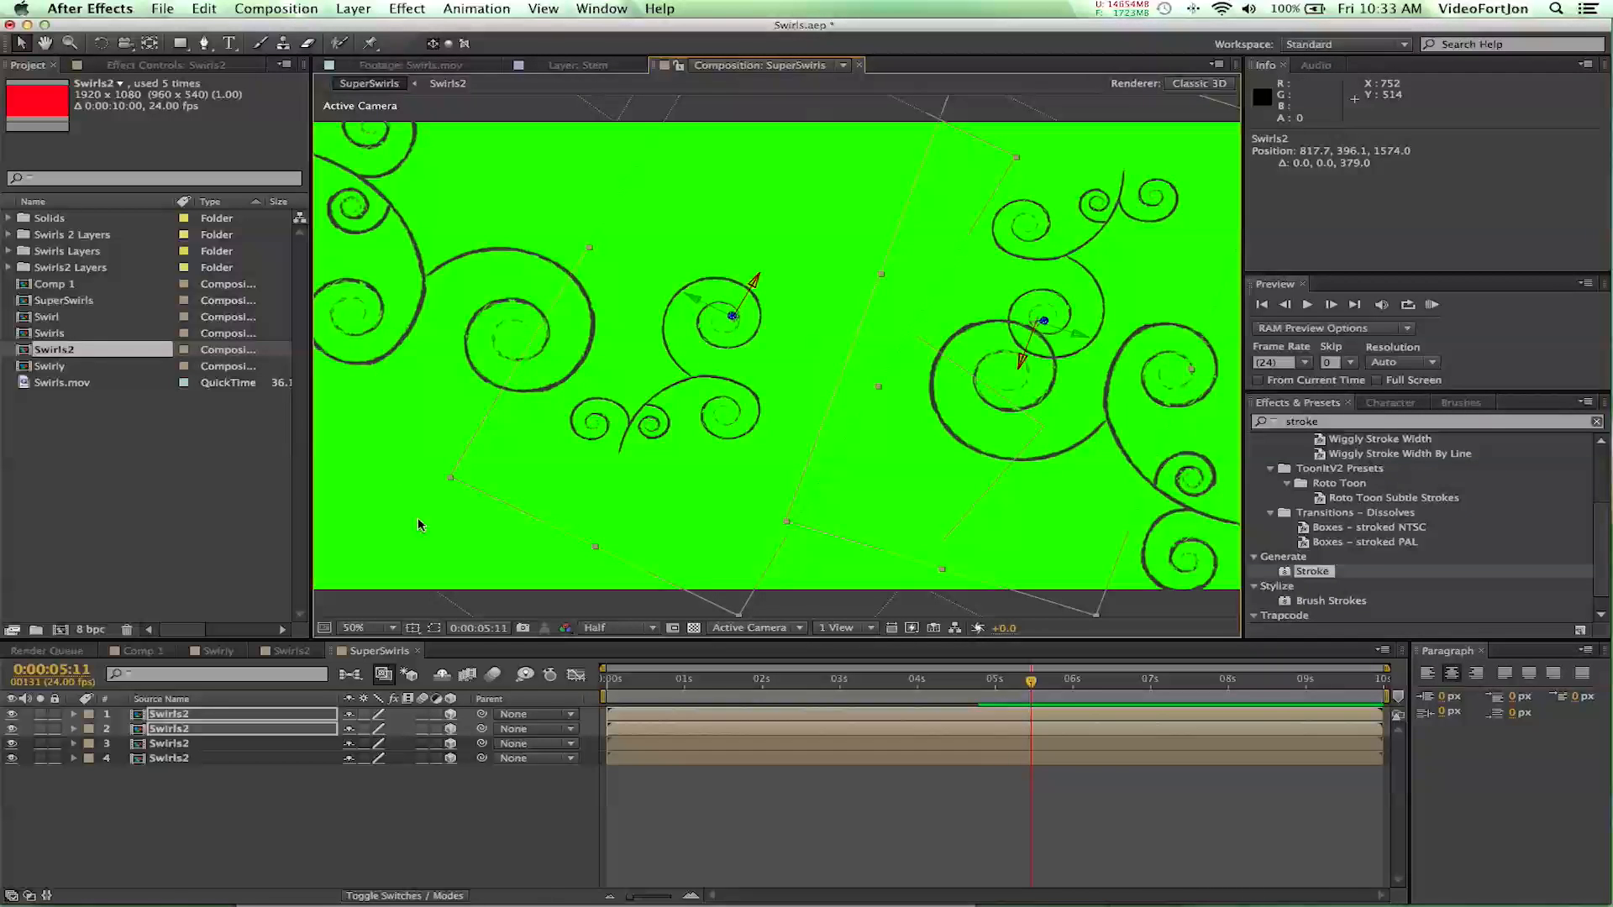
- Position the layer 1 swirl at about 1876, 234 and the layer 2 swirl at about 540, 910
left_click(229, 758)
left_click(218, 715)
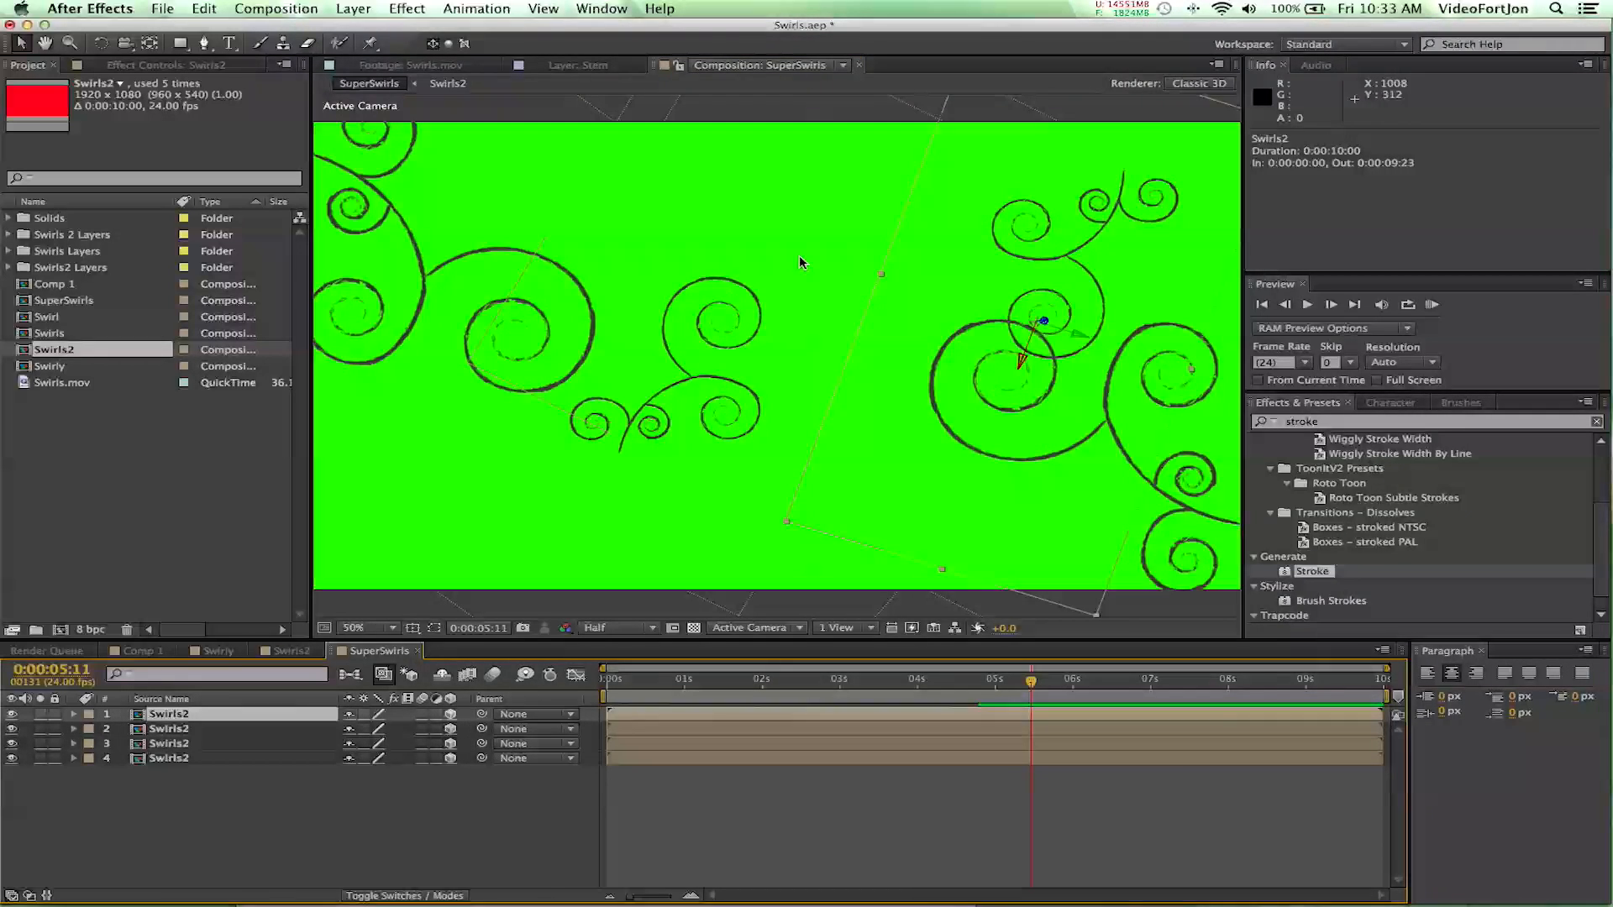
left_click_drag(1026, 349, 1046, 277)
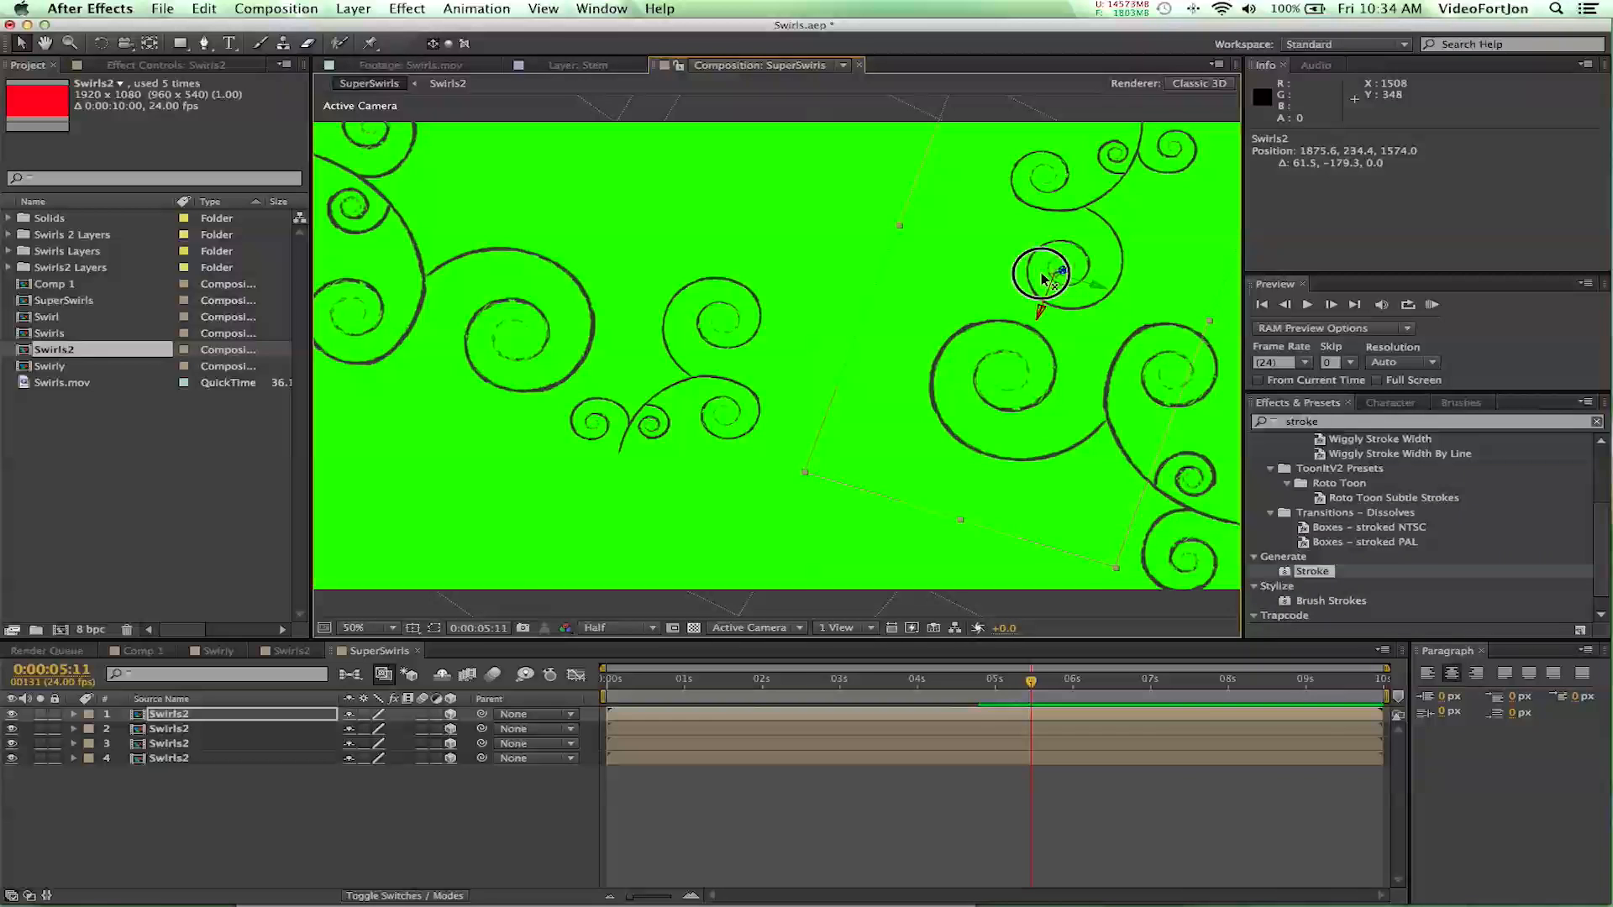
left_click(201, 729)
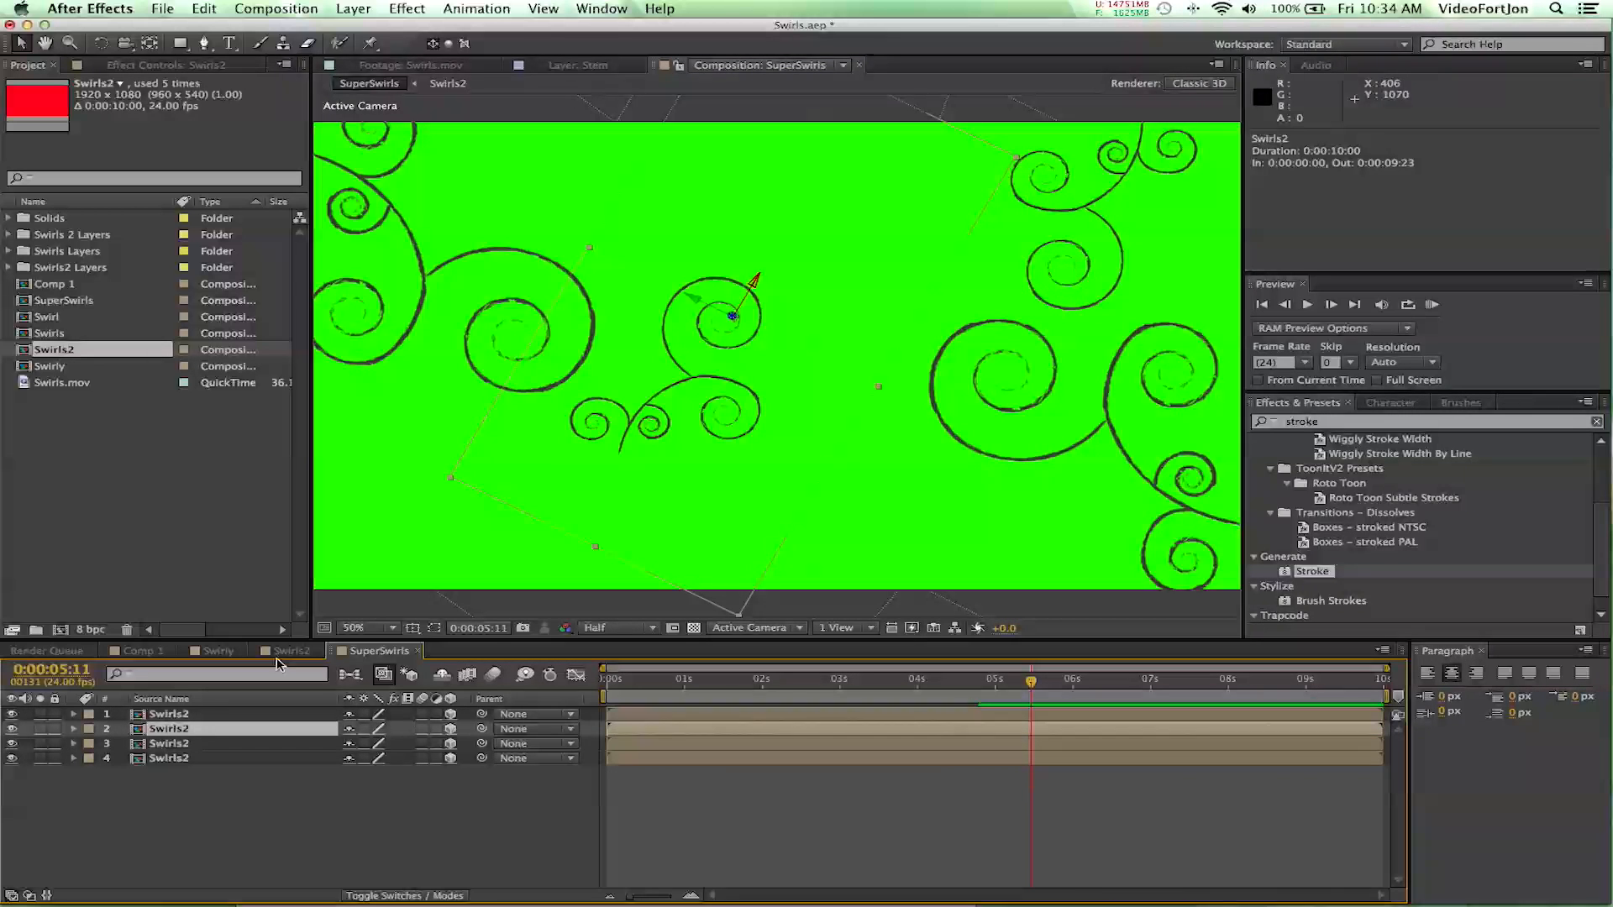
left_click_drag(753, 273, 659, 523)
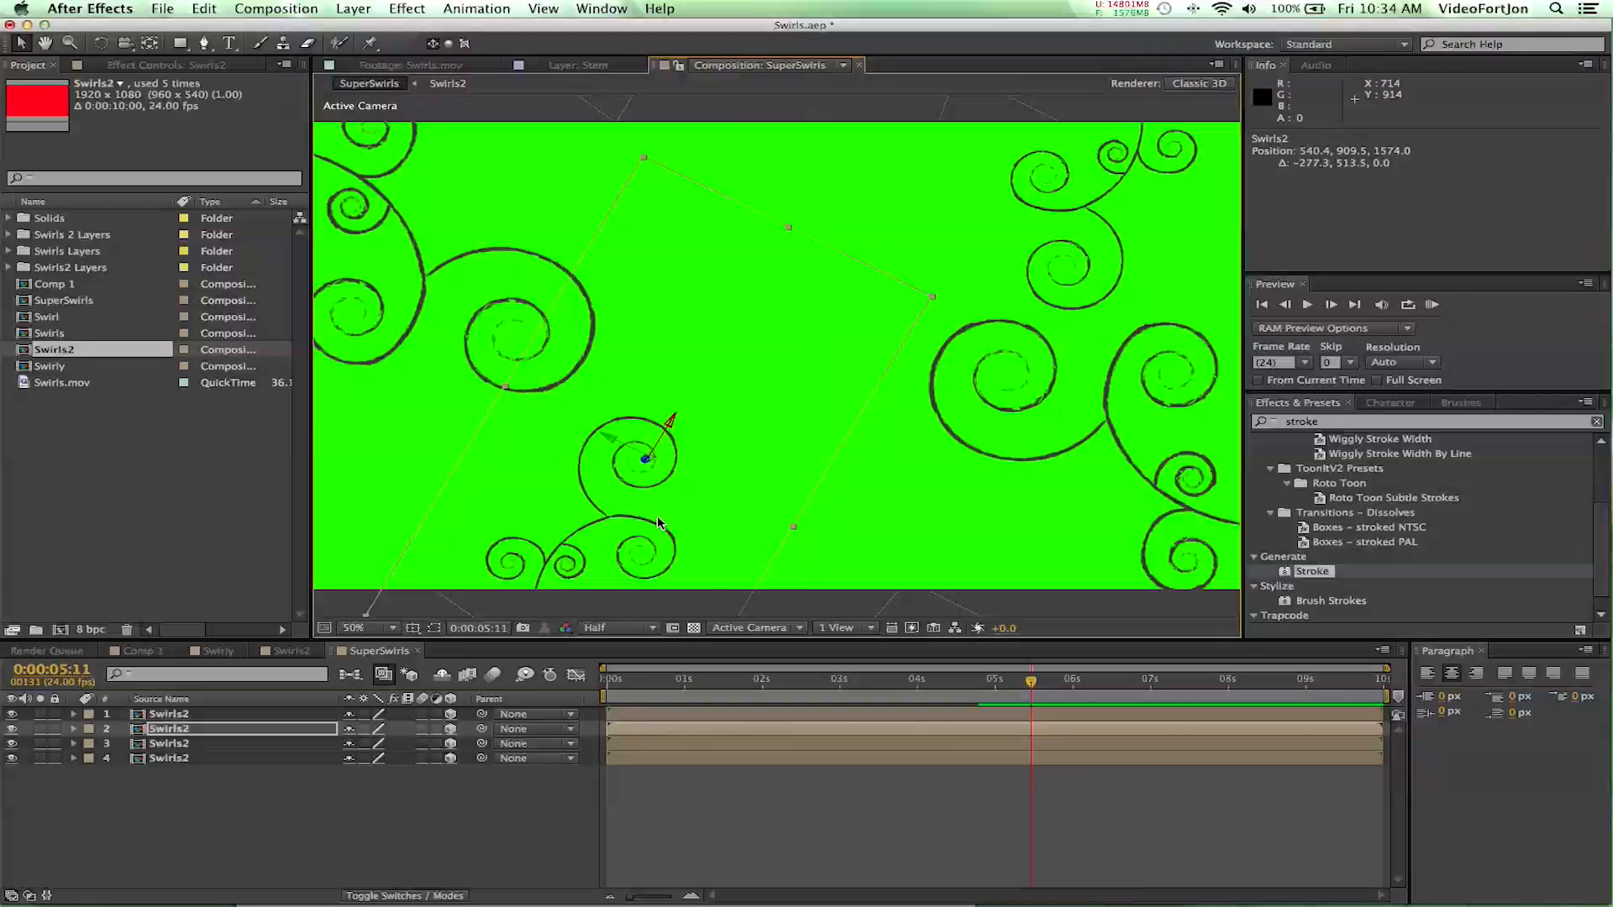
- Play the SuperSwirls animation from the first frame to check how the four swirls grow
left_click(634, 681)
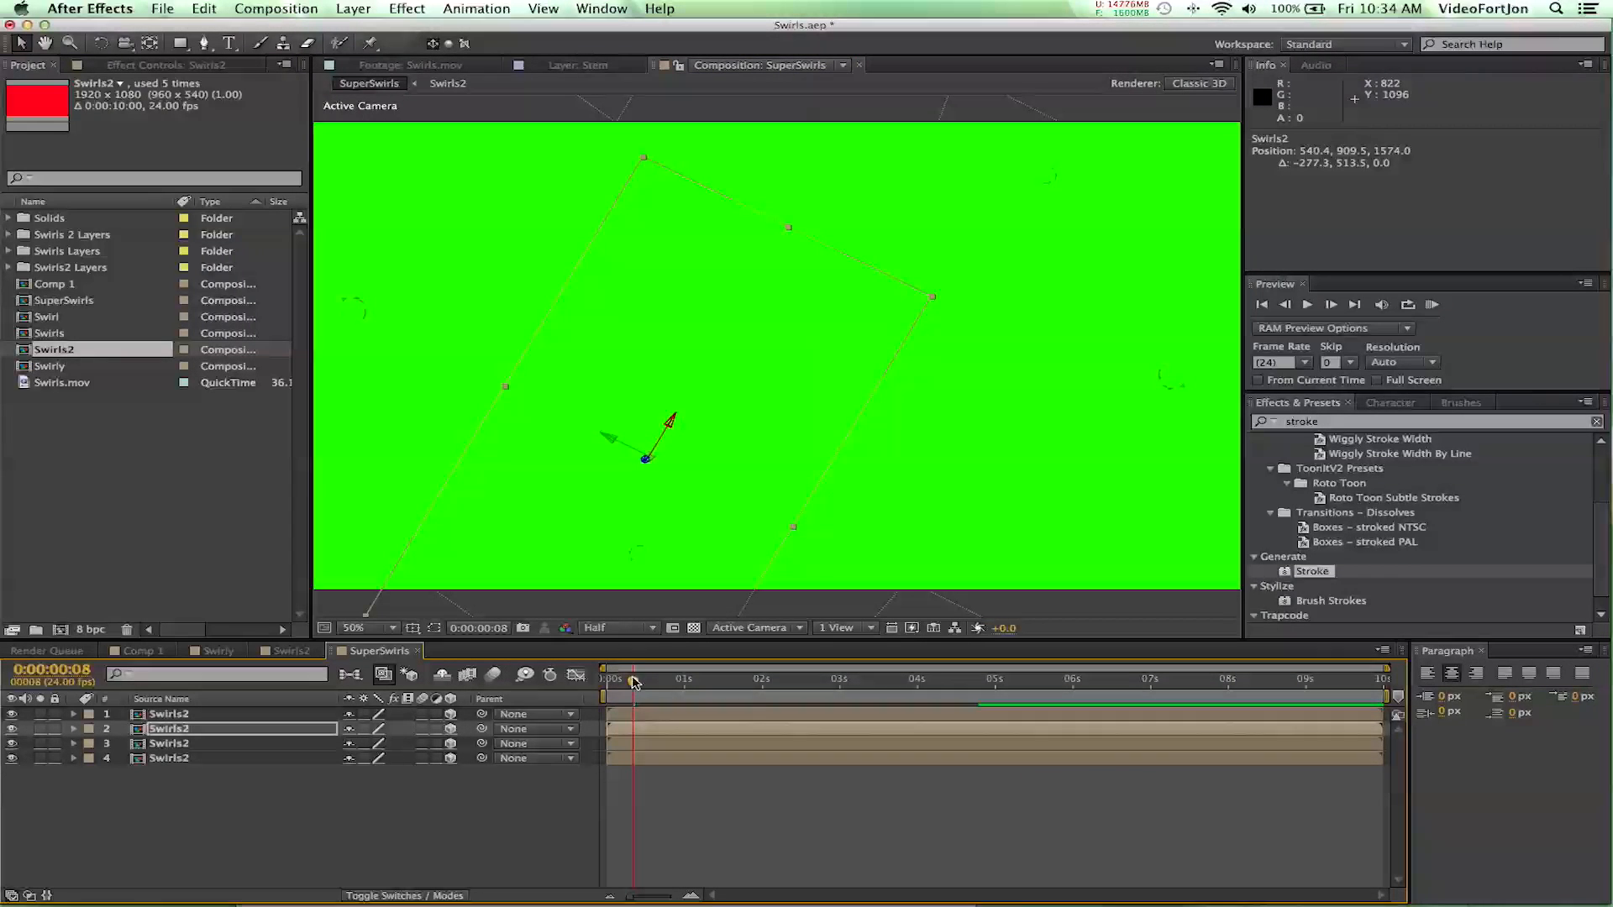
left_click_drag(632, 680, 591, 687)
key("space")
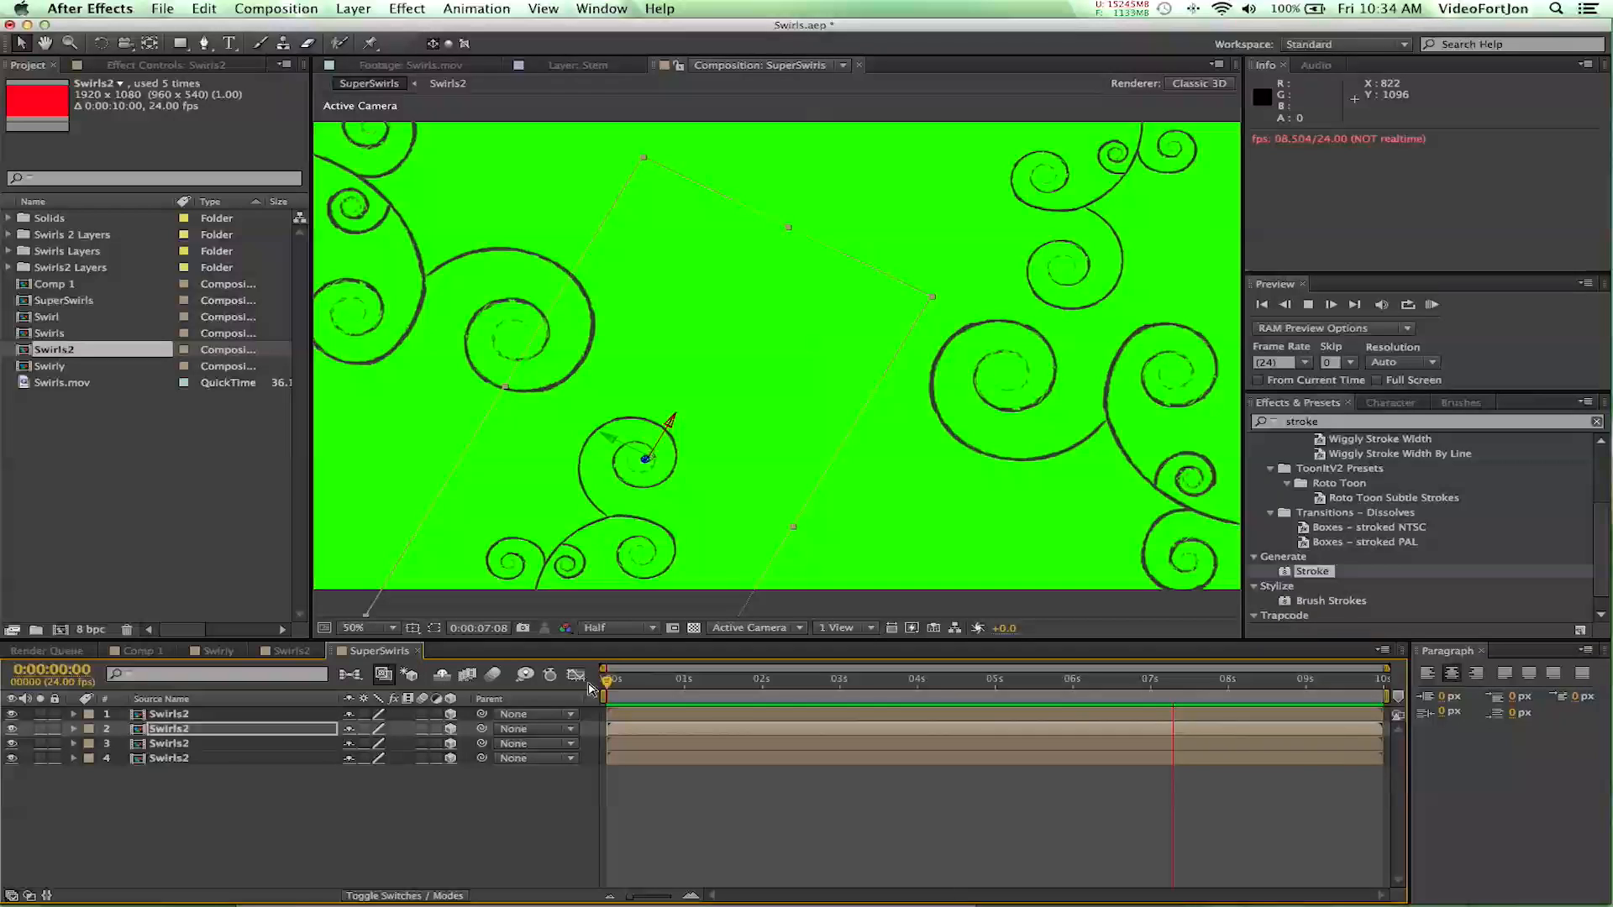
key("space")
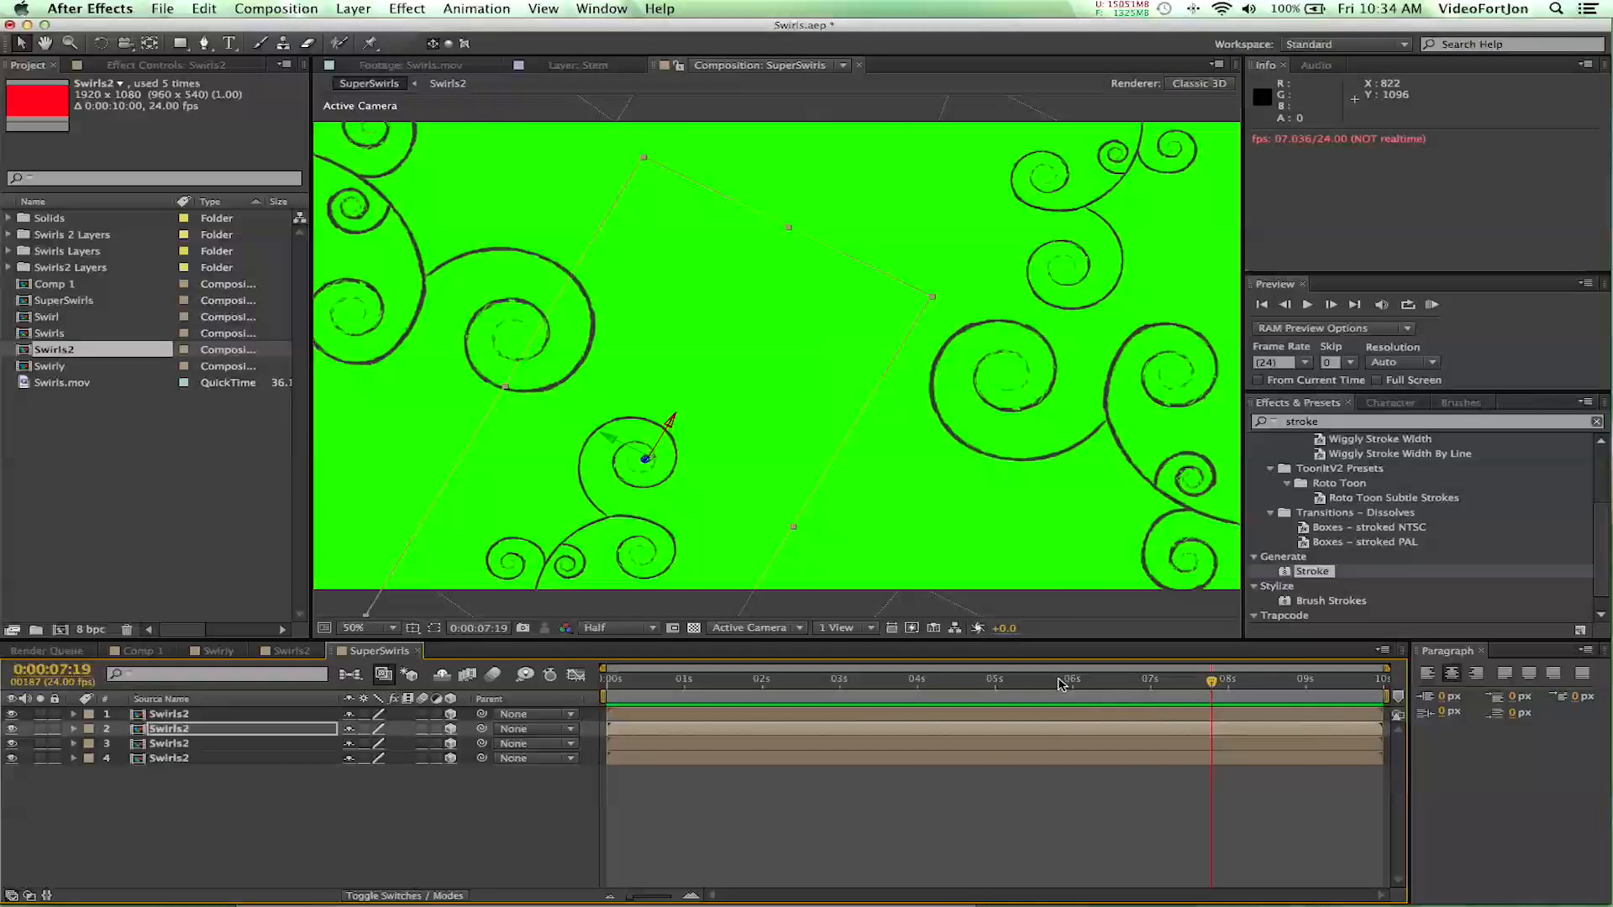
- End the work area at about 5 seconds and play back the shortened animation
left_click_drag(1039, 683, 685, 679)
key("n")
key("space")
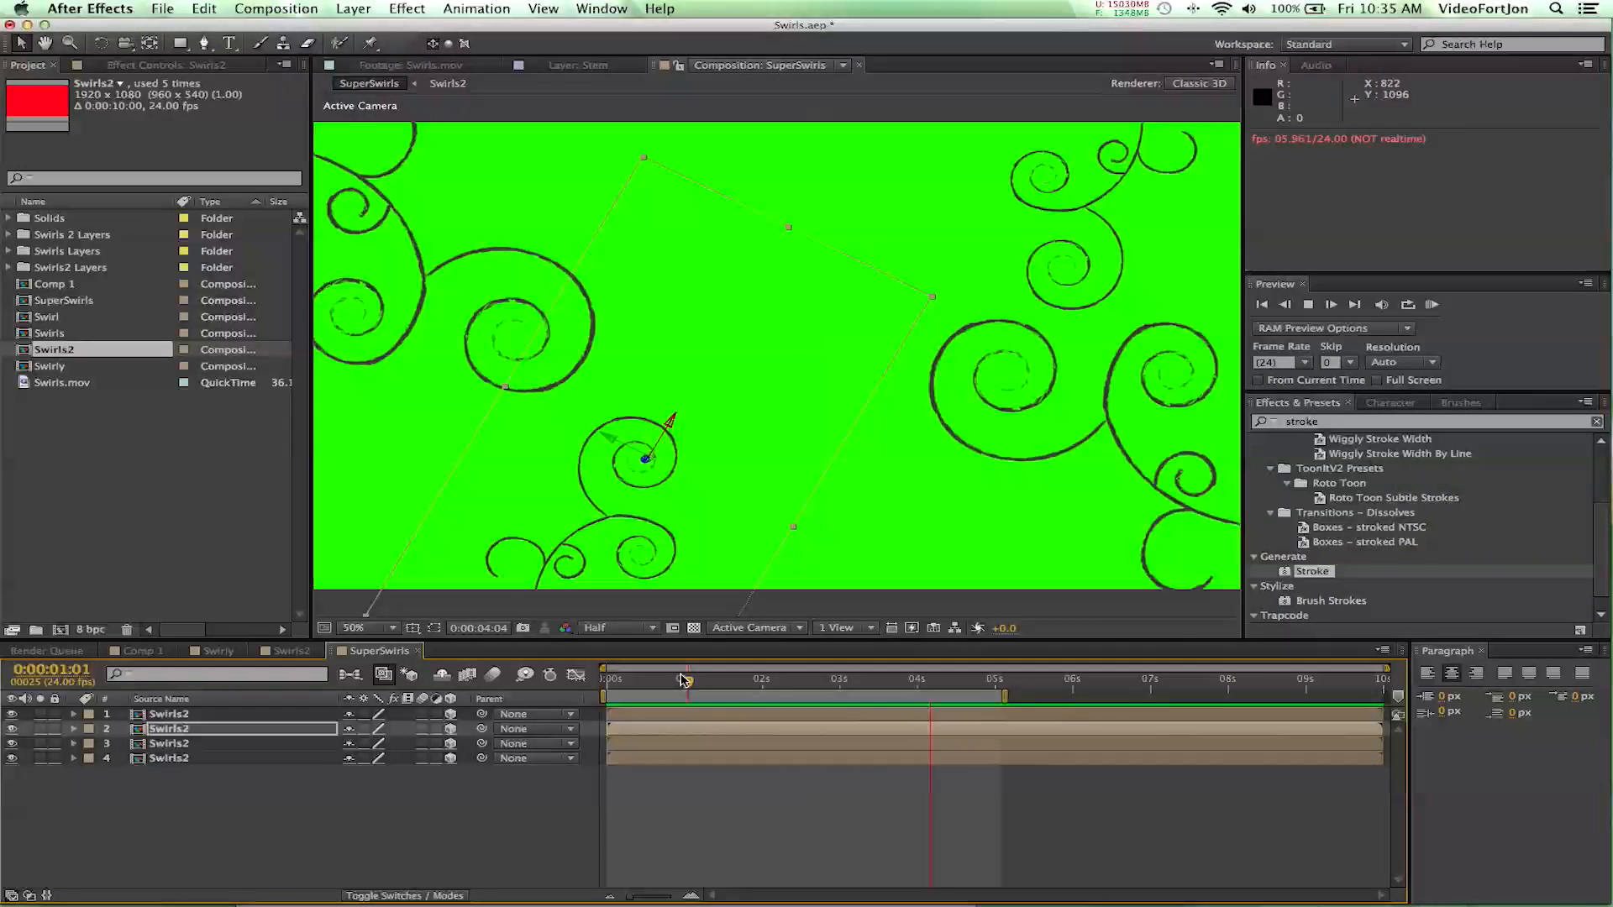
left_click(884, 527)
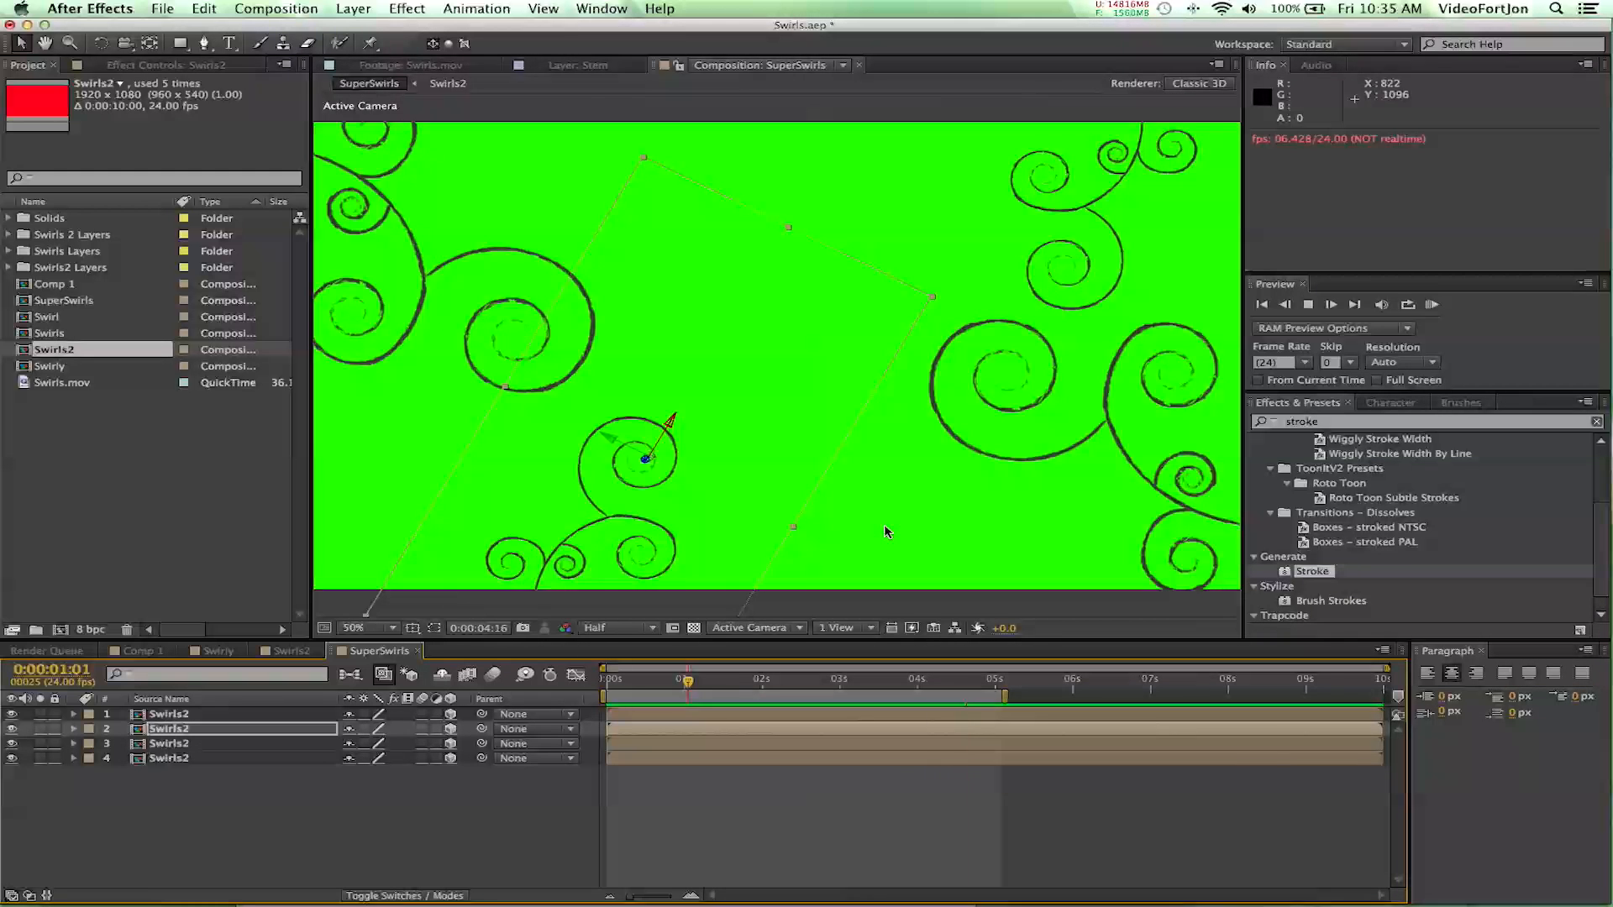
left_click(885, 526)
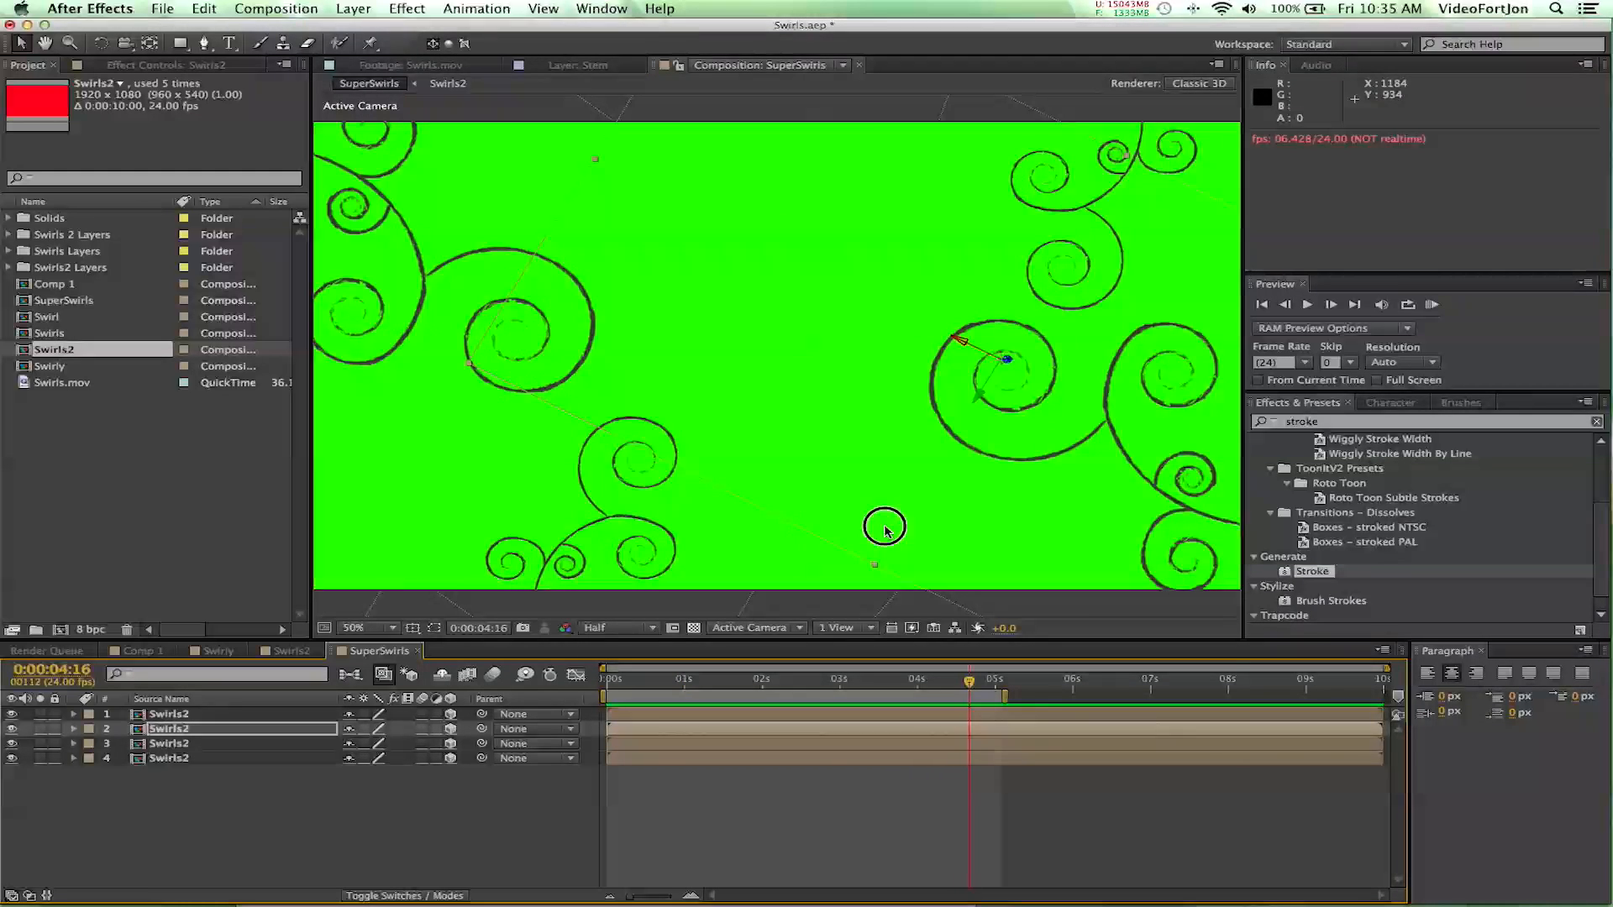
- Add a new adjustment layer above the four Swirls2 layers and apply the Stylize Glow effect to it
left_click(242, 827)
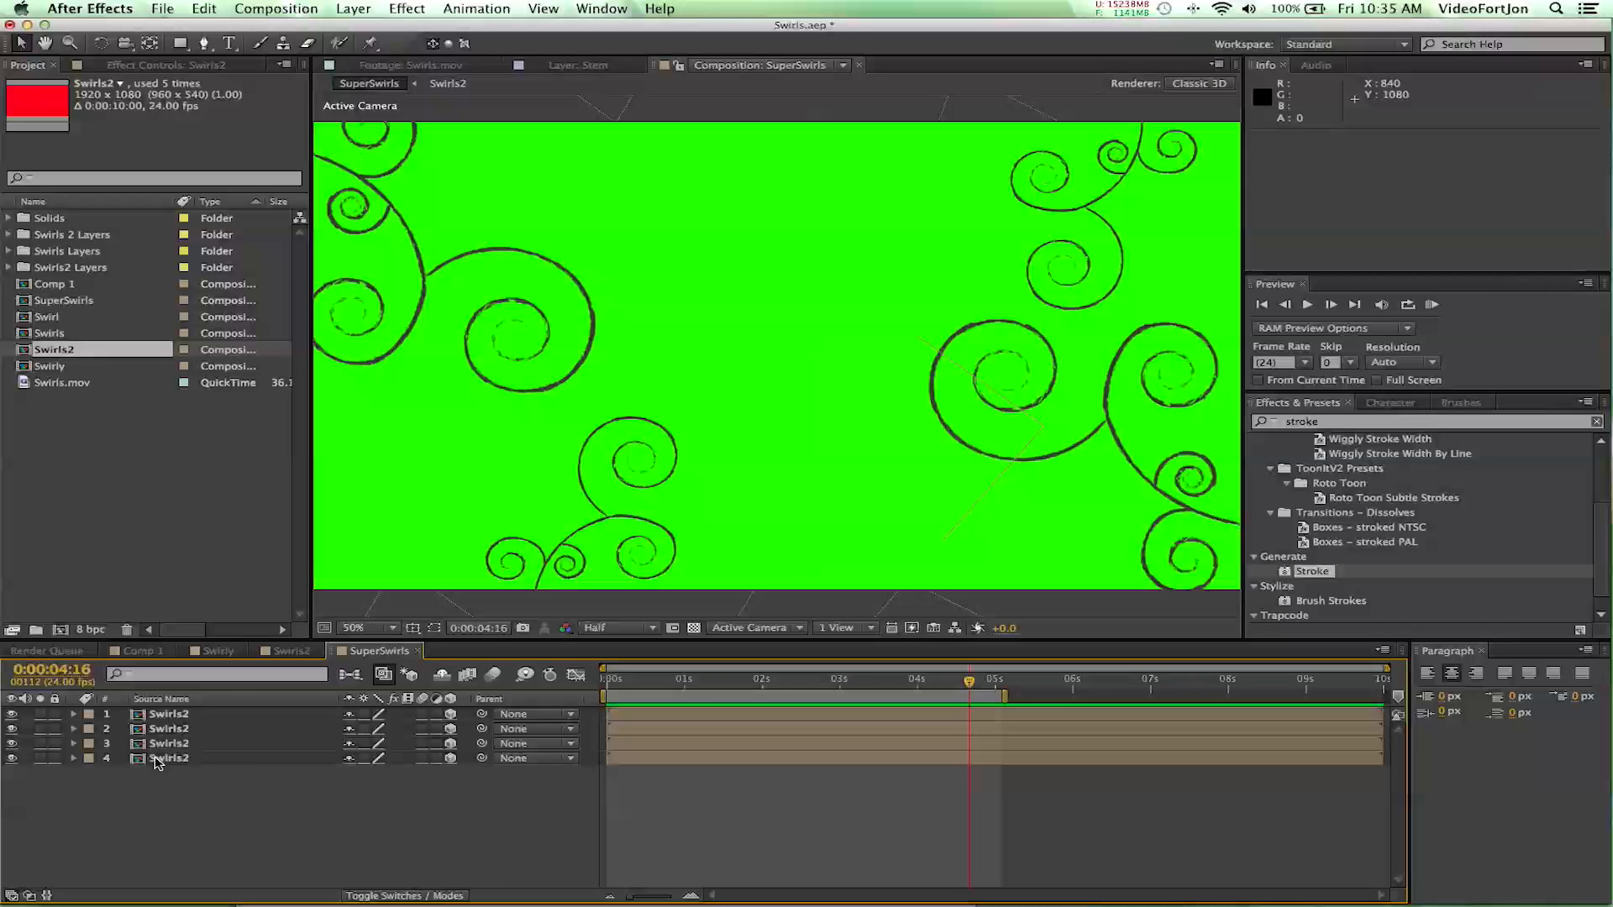
left_click(354, 8)
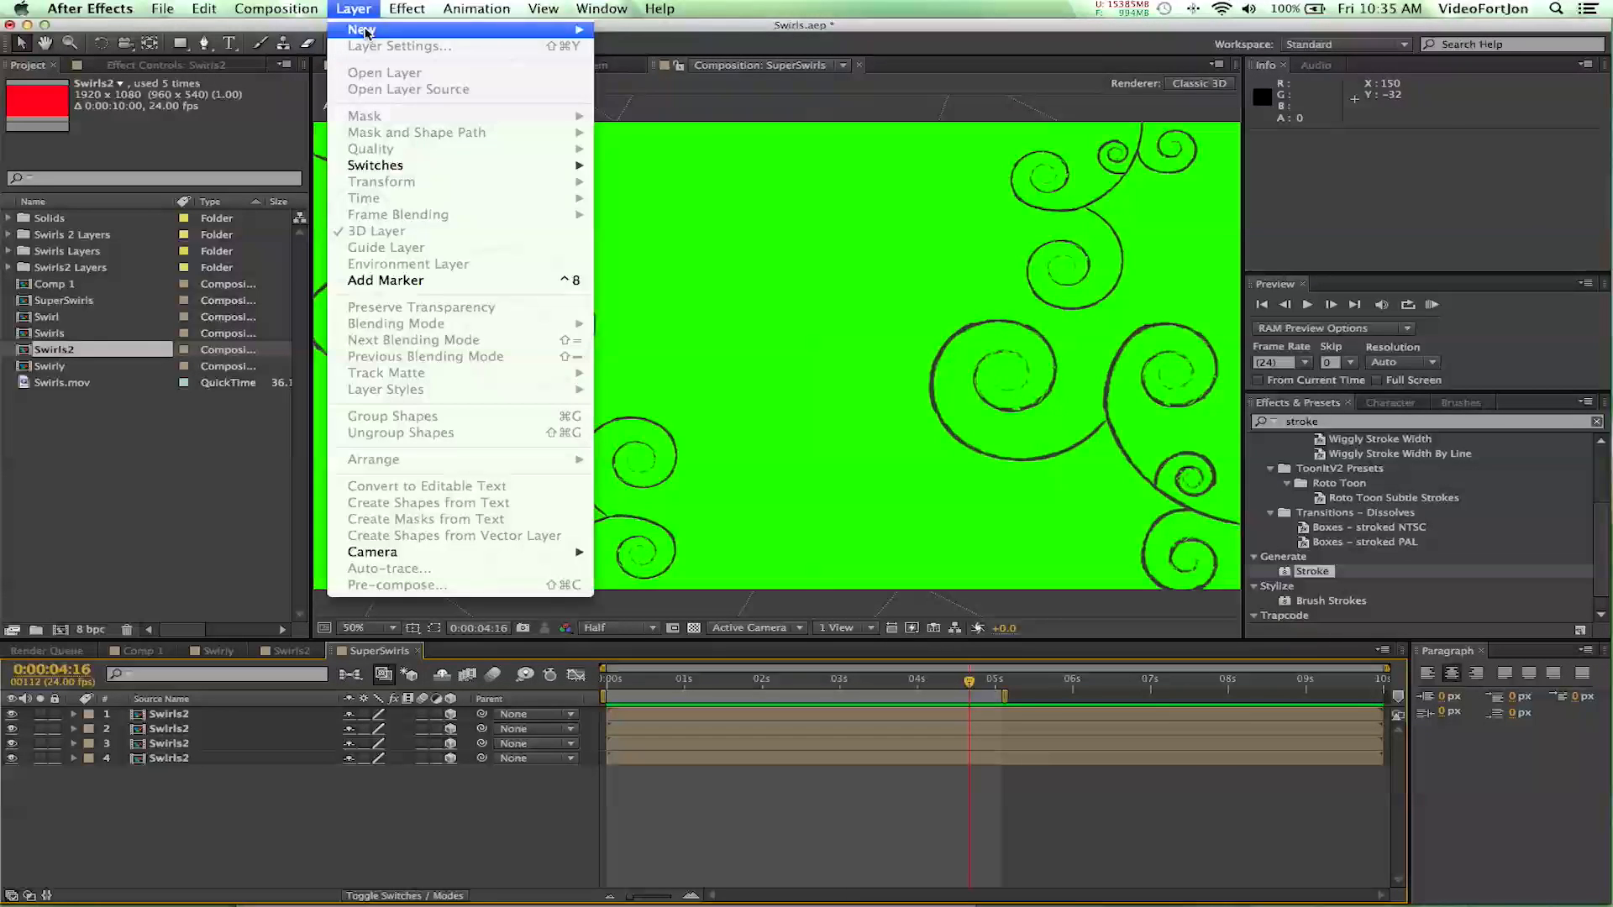
mouse_move(364, 32)
left_click(689, 134)
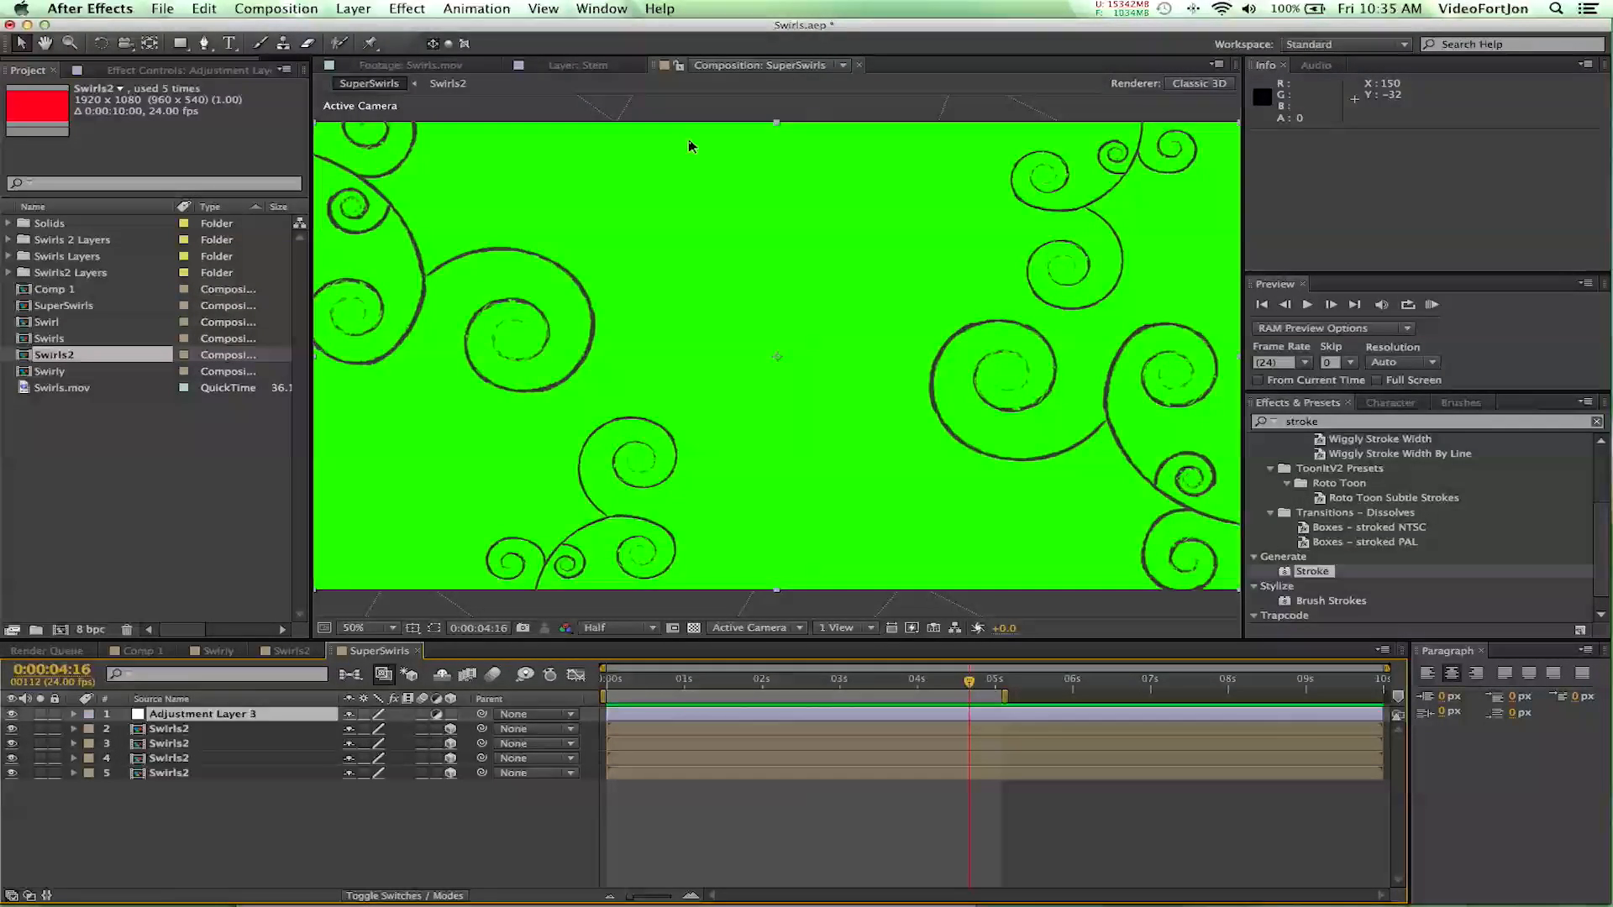
left_click(1335, 428)
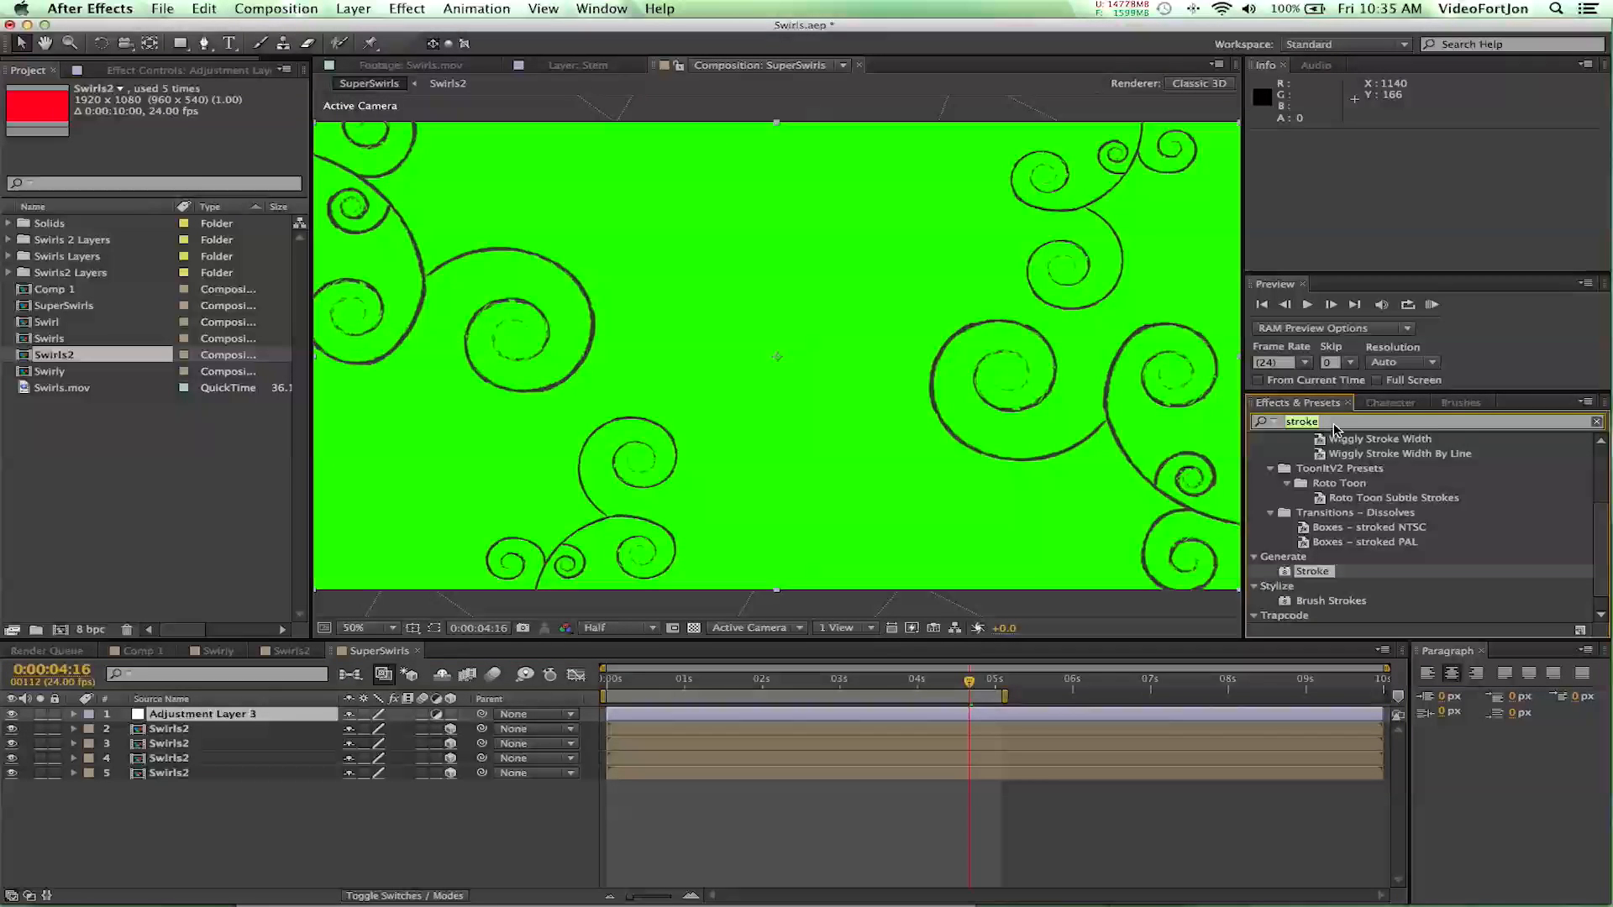
type("glow")
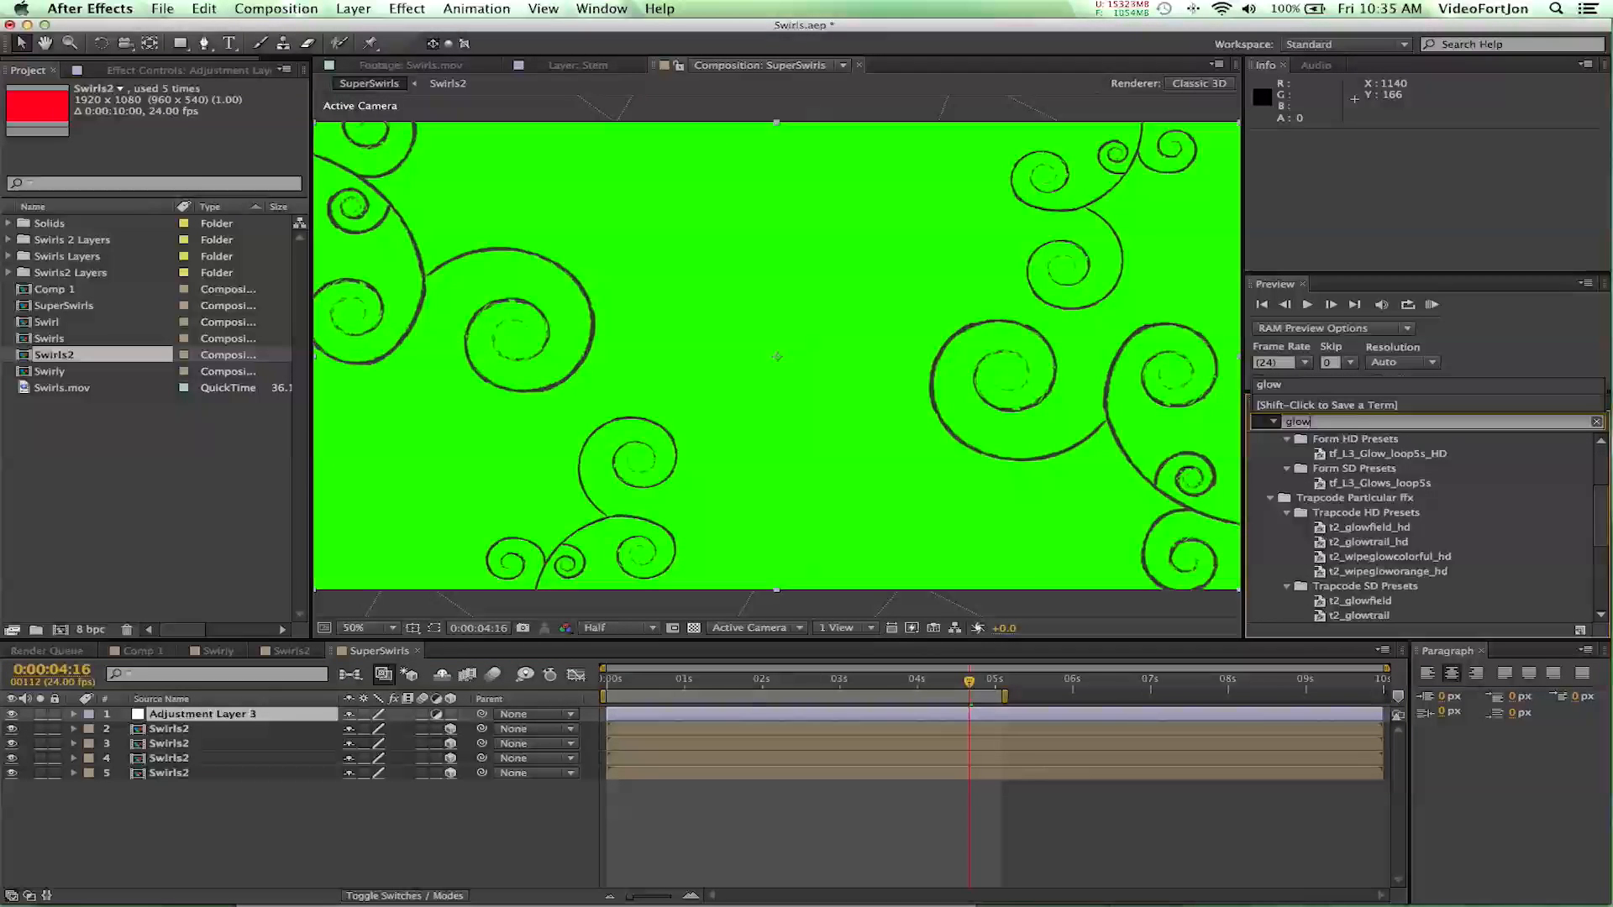
scroll(1316, 540, "down", 4)
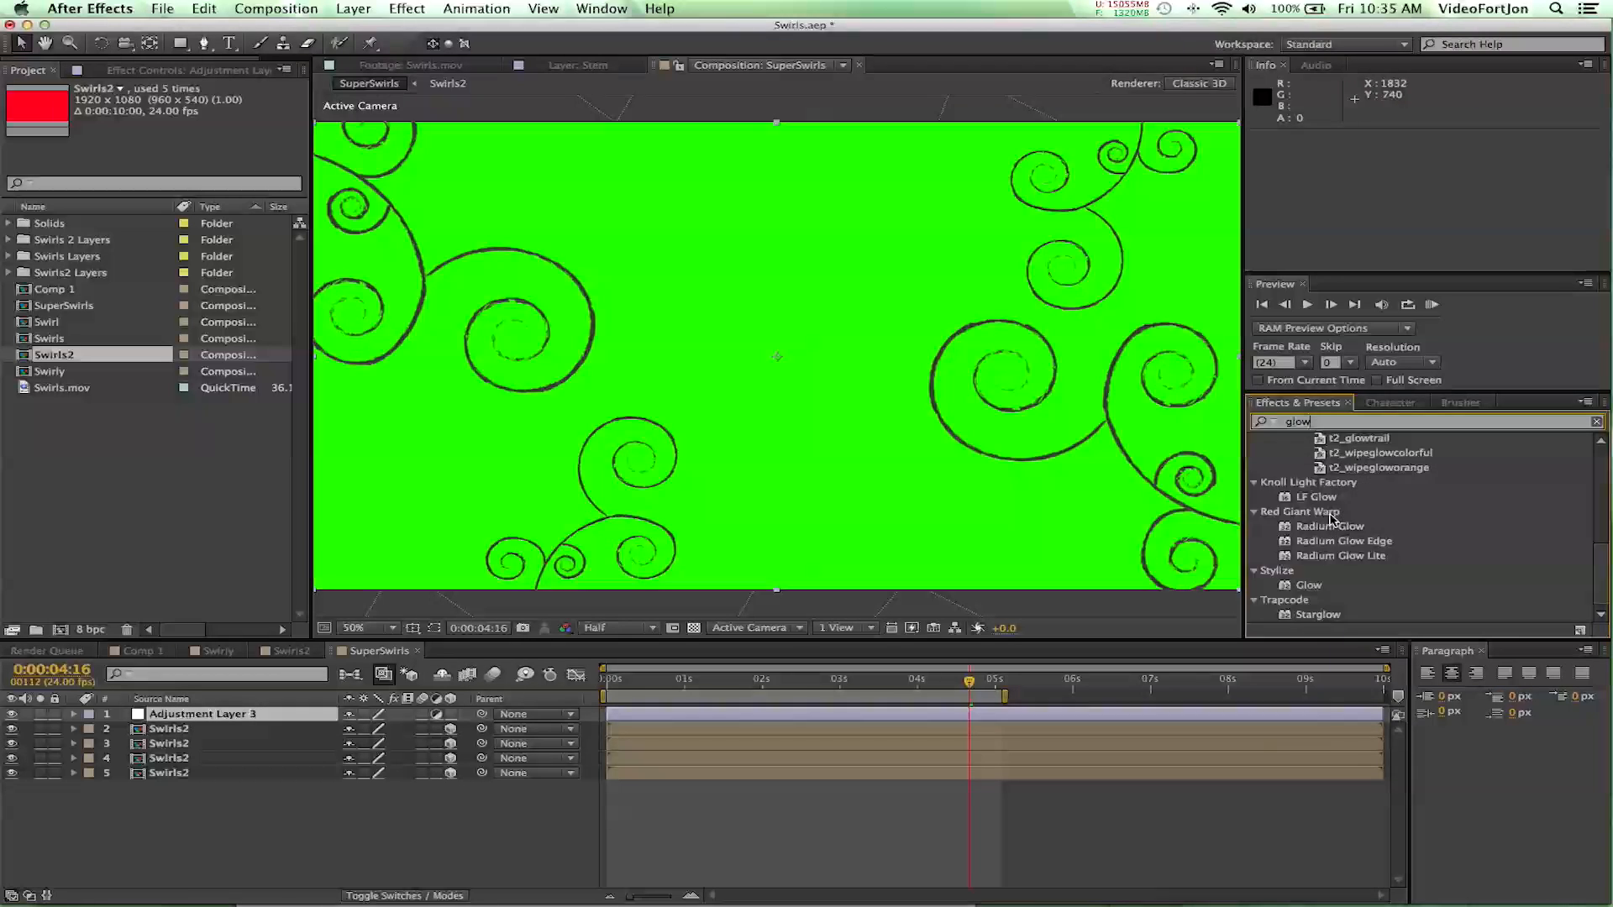
double_click(1304, 585)
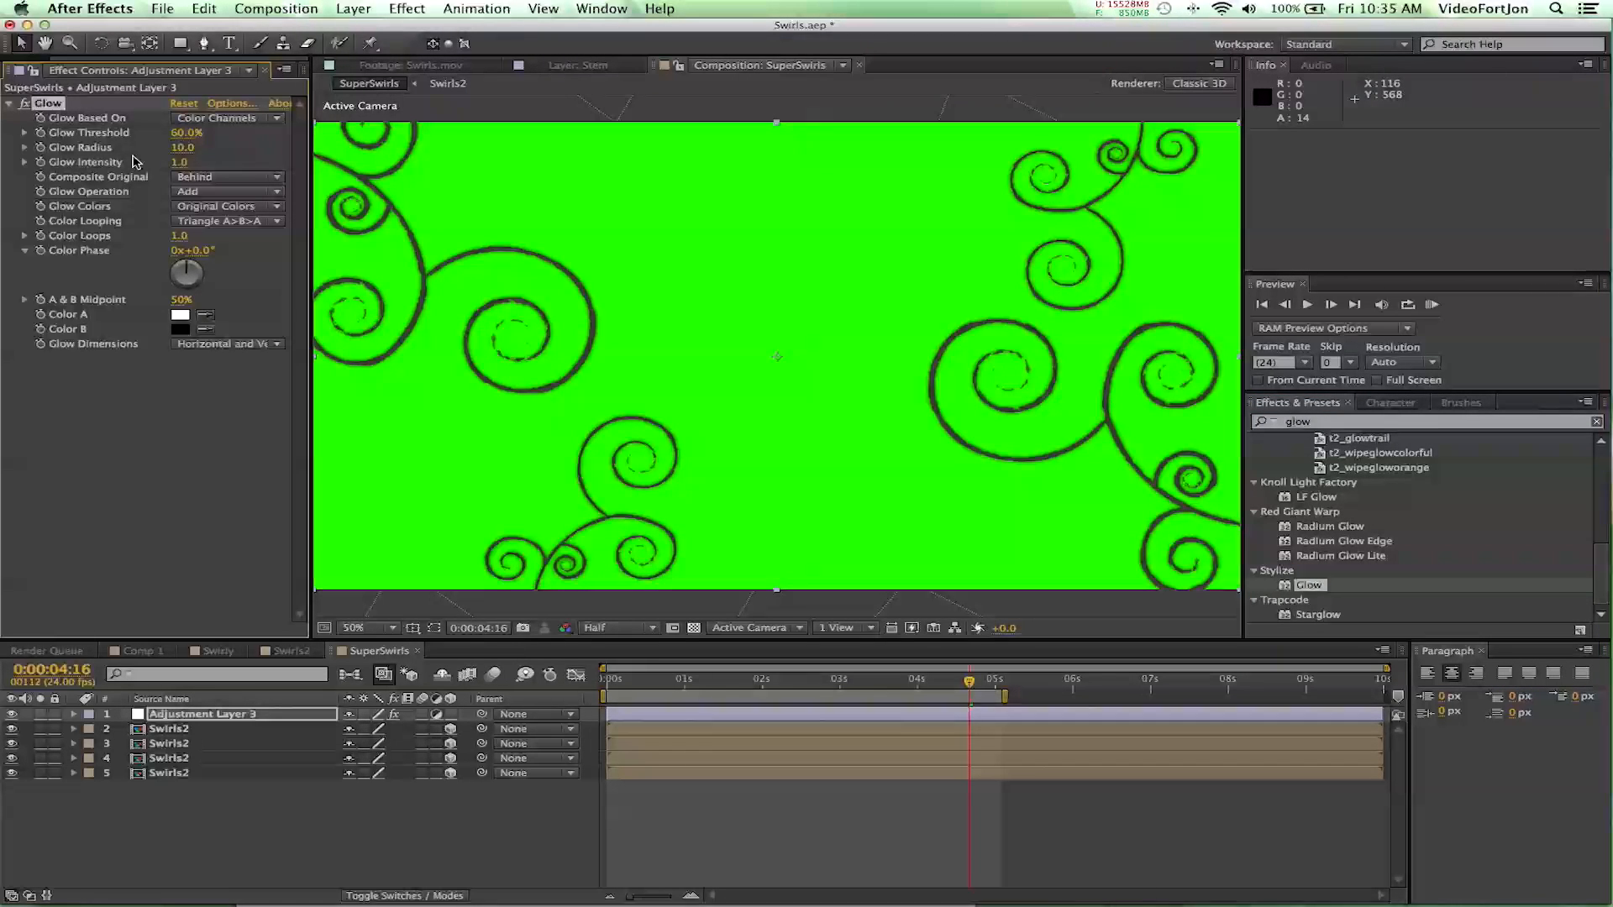
- Set the Glow's threshold to 0%, radius to 17, intensity to 1.4 and its colors to A & B Colors
left_click_drag(186, 134, 12, 141)
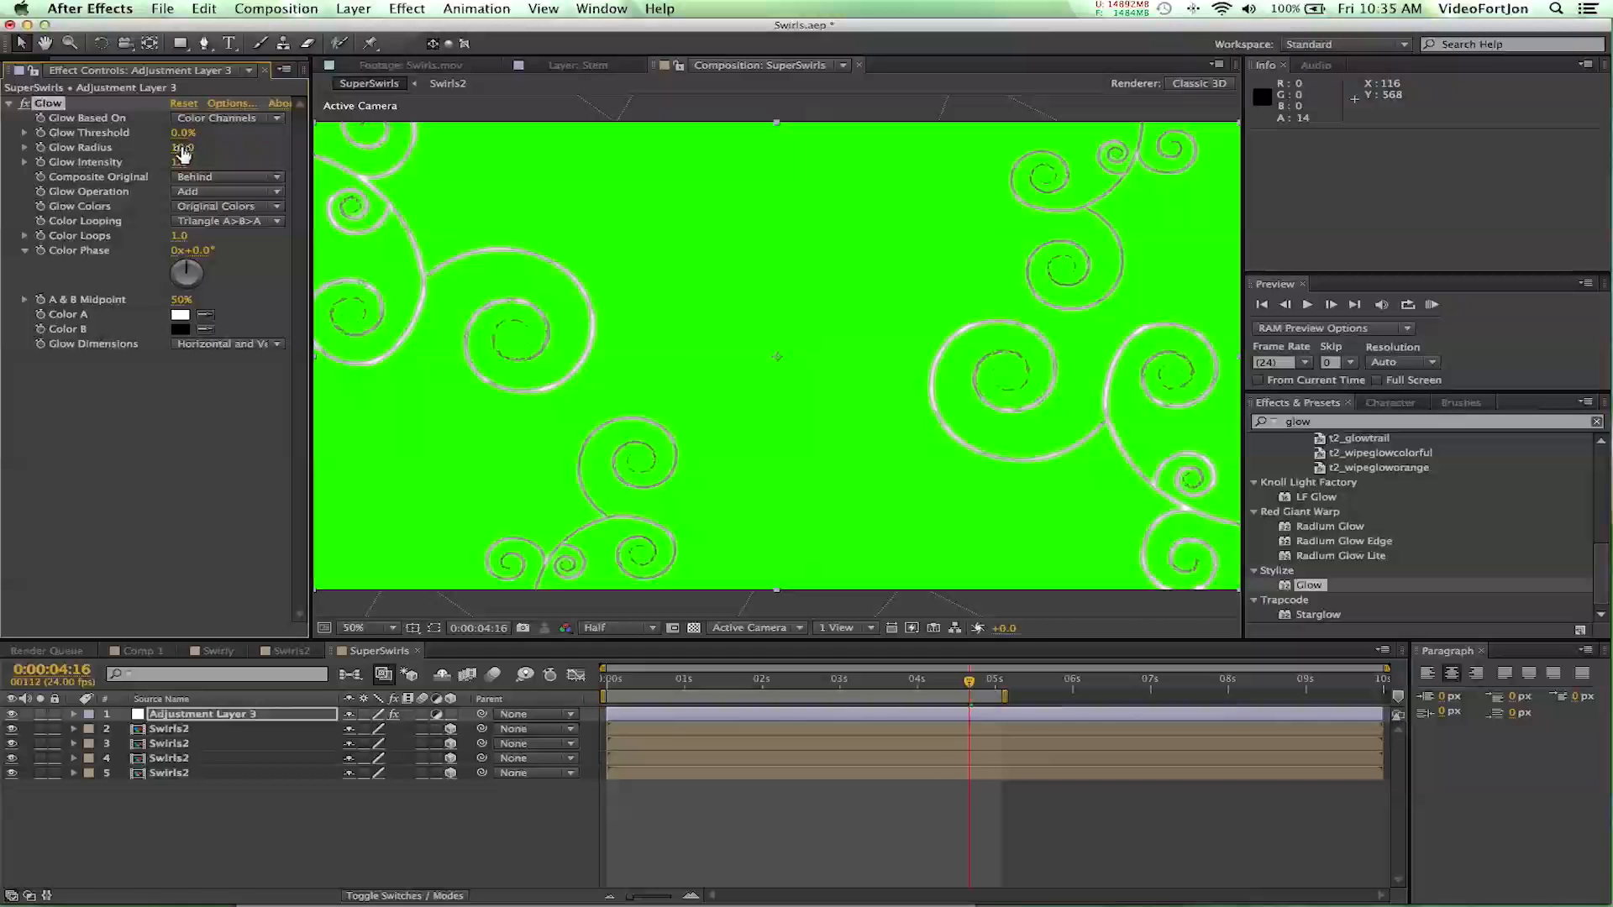
left_click_drag(182, 151, 219, 173)
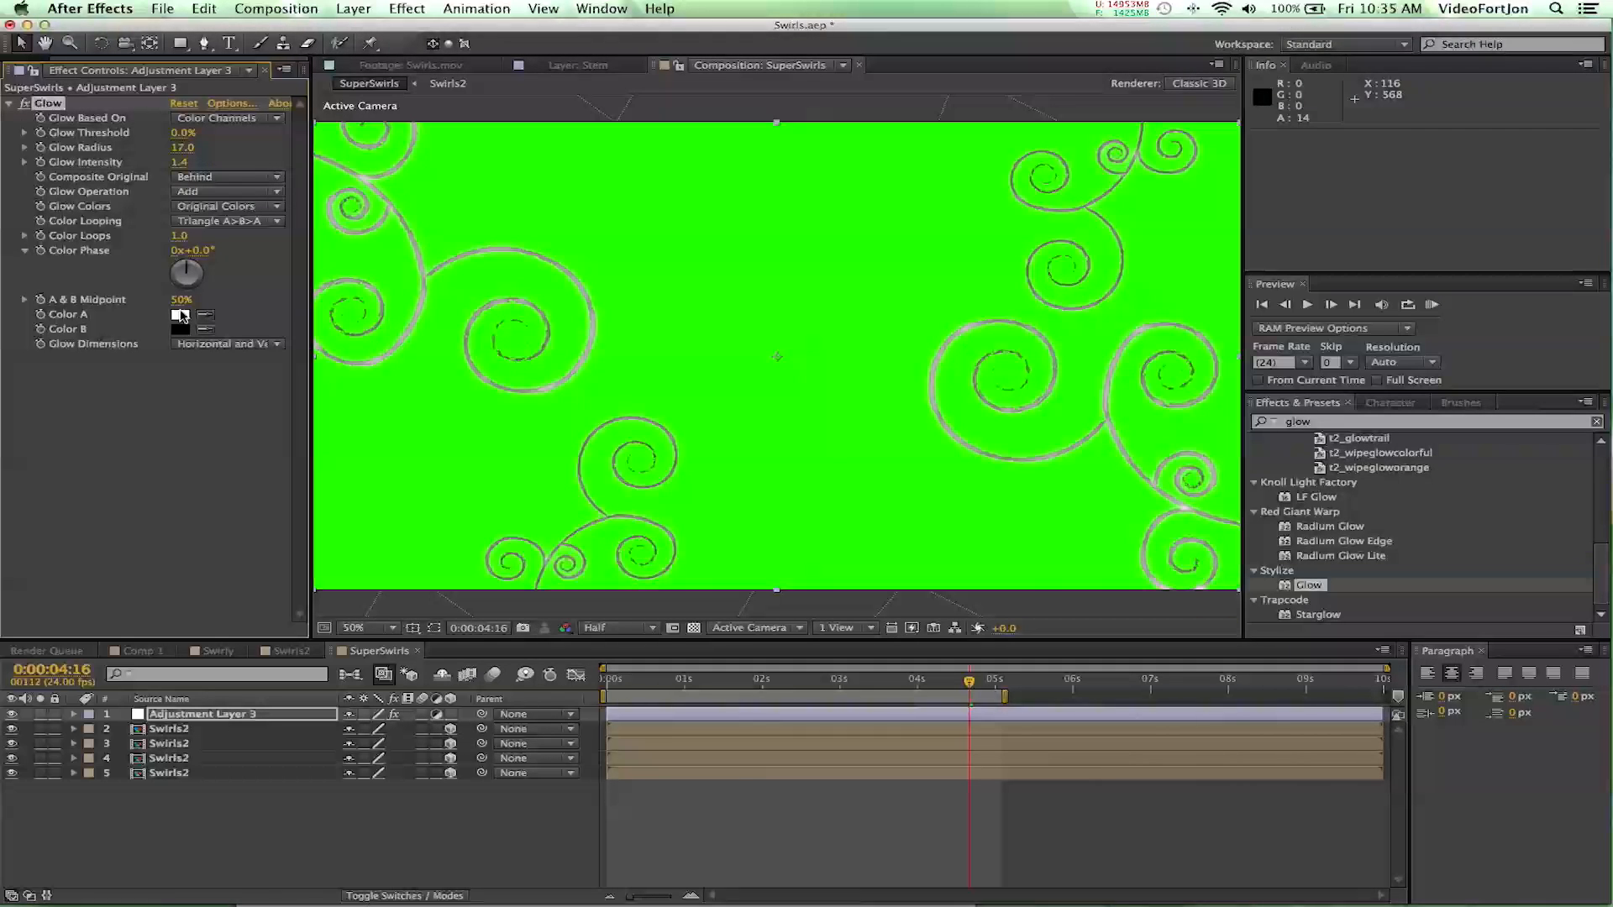
left_click(220, 206)
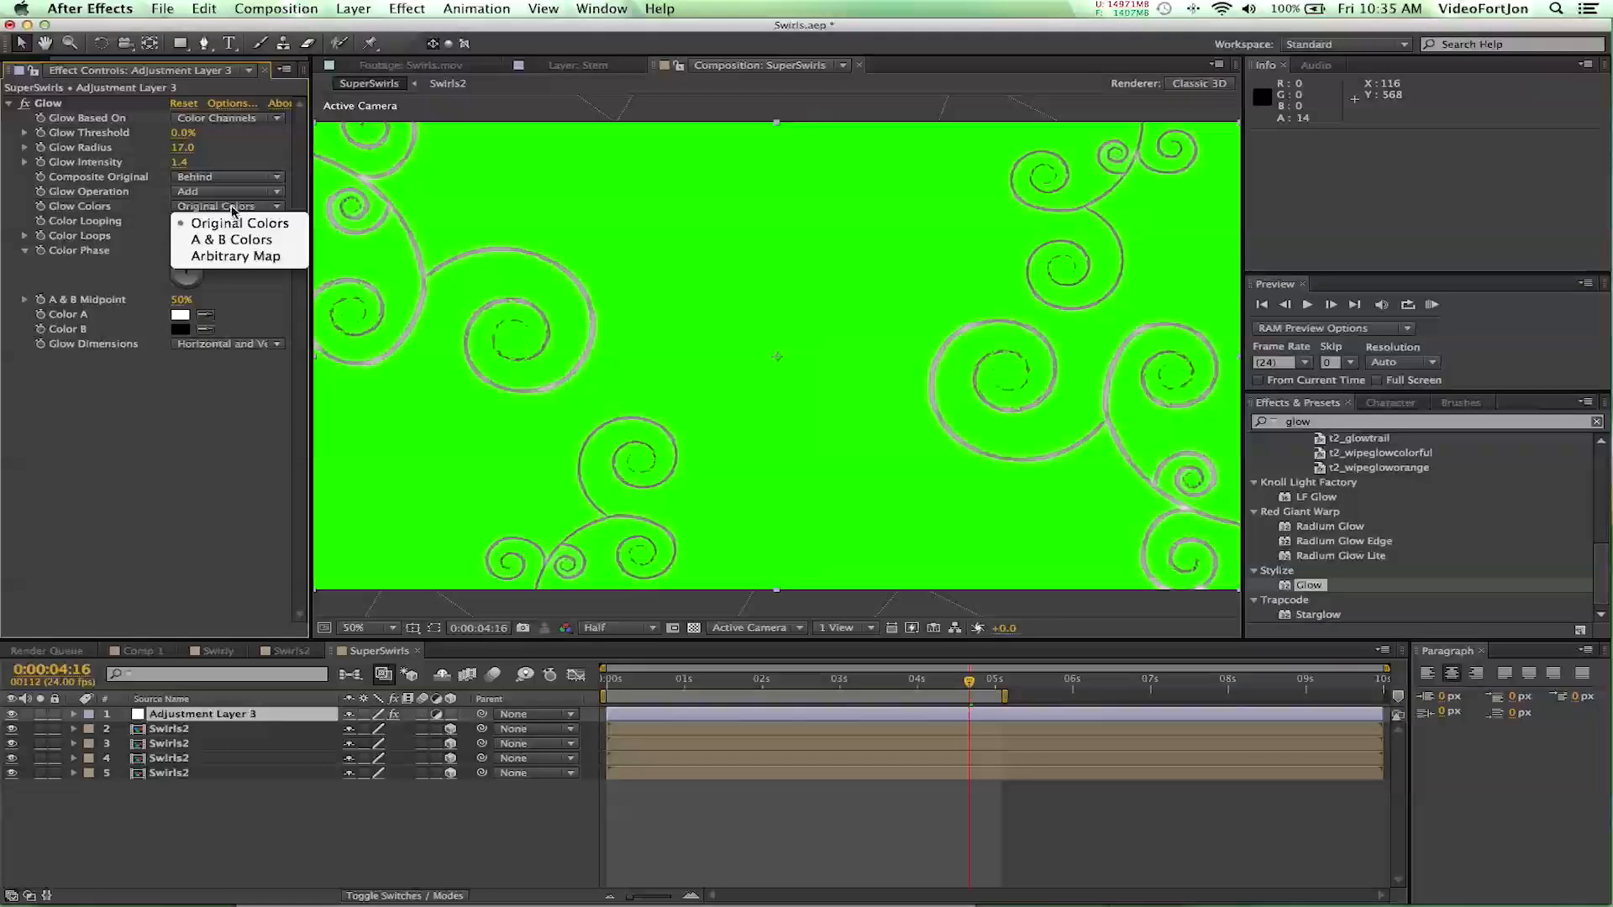
left_click(229, 241)
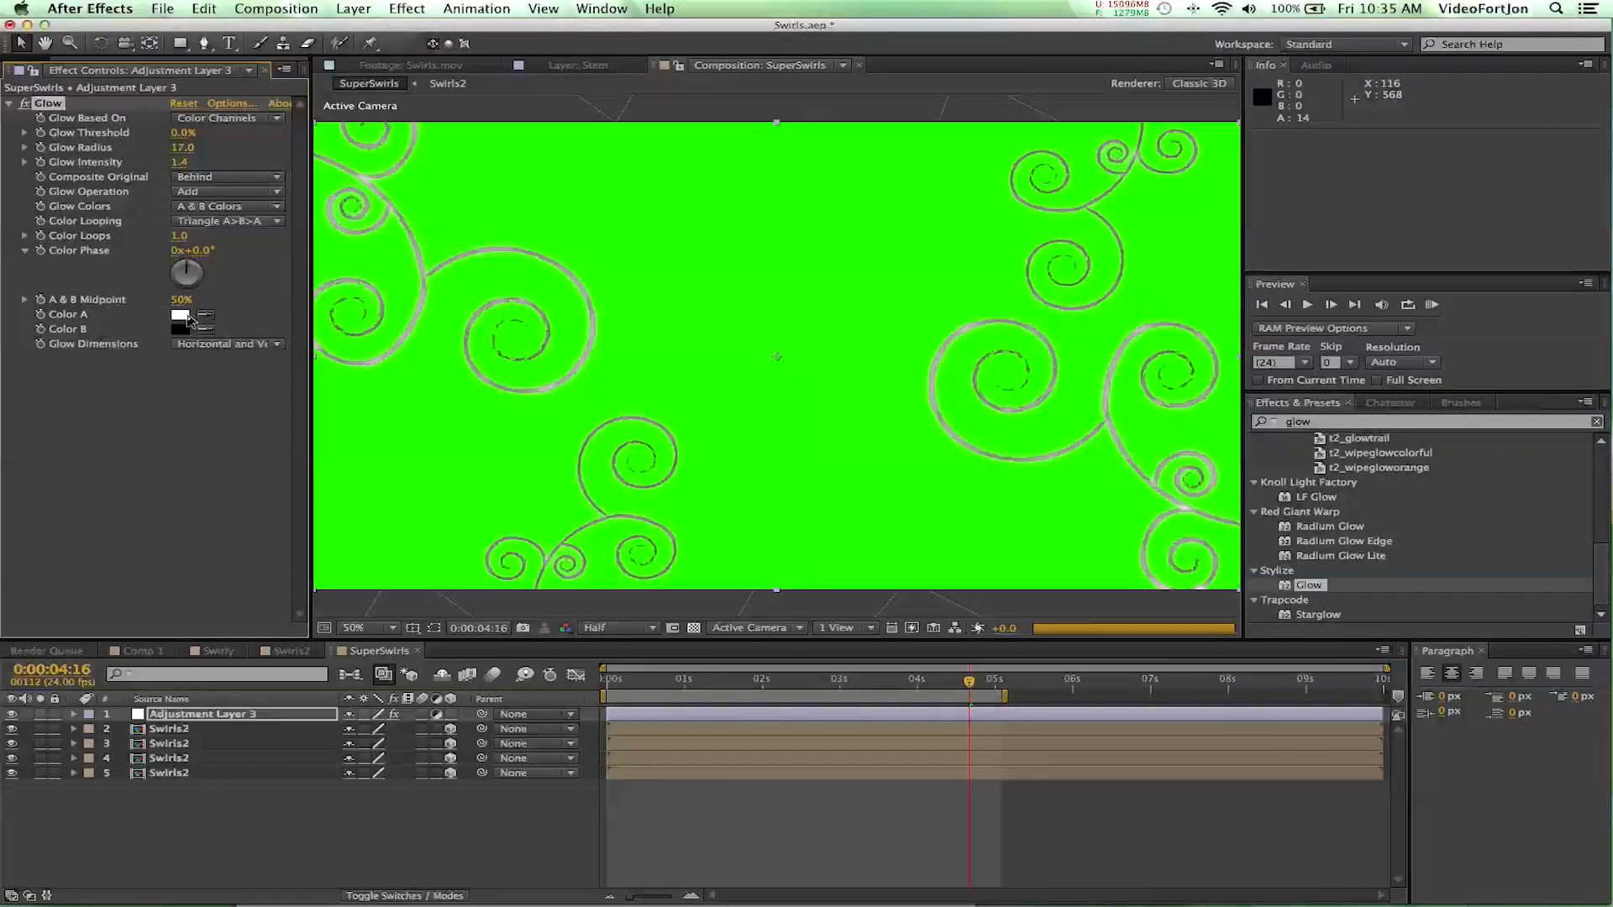
- Change the Glow's Color A to a bright, saturated green
left_click(181, 317)
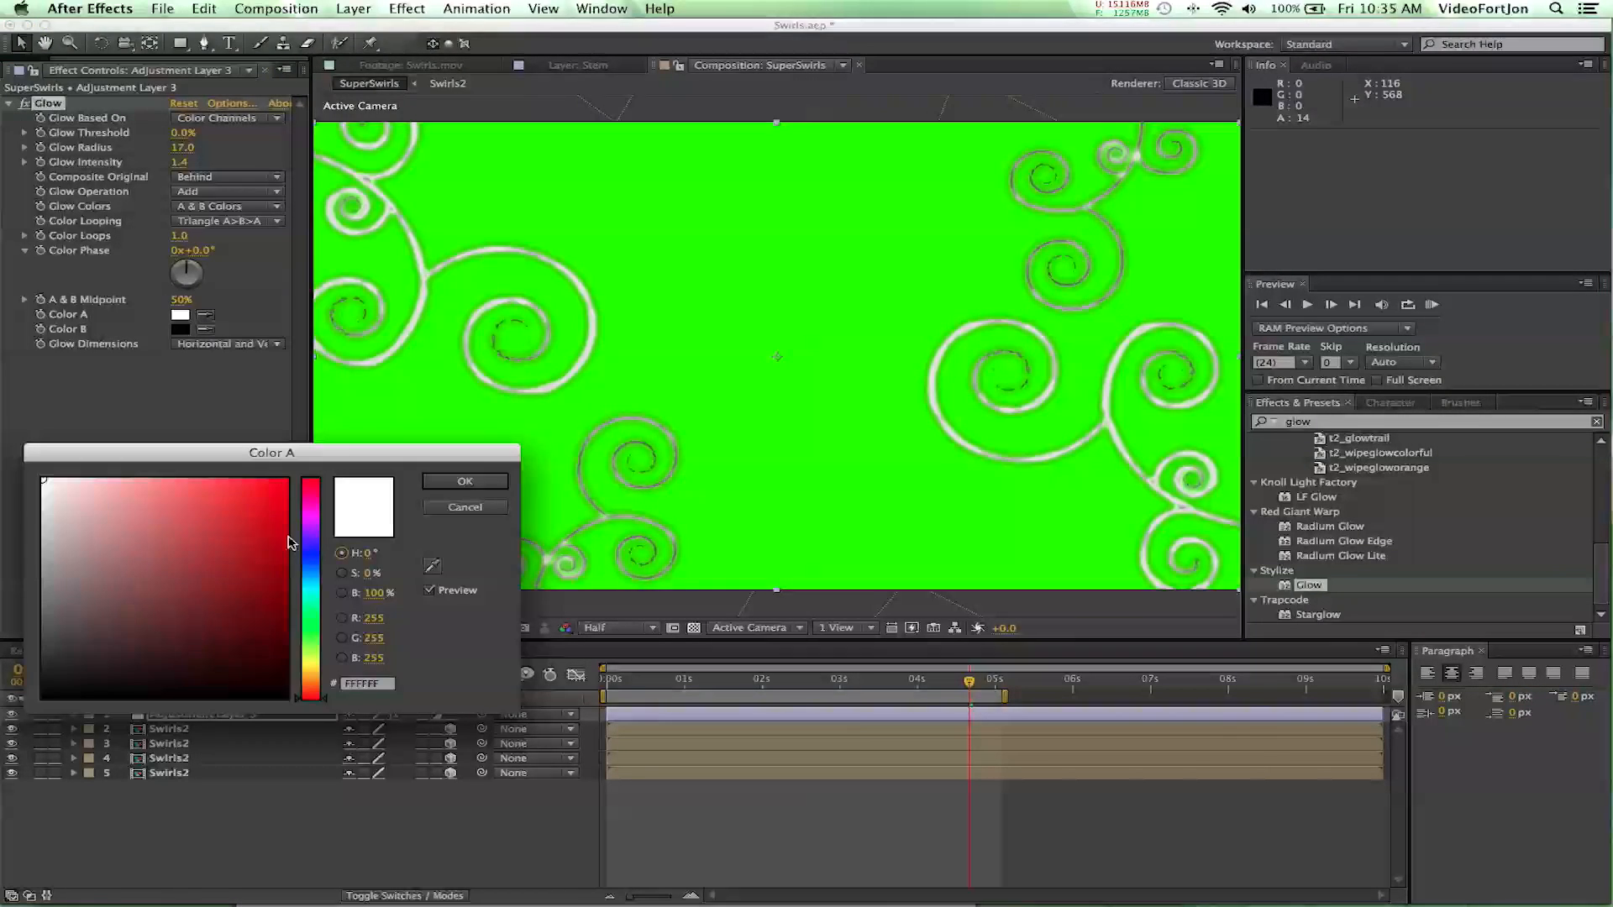
left_click_drag(318, 636, 319, 620)
left_click(281, 483)
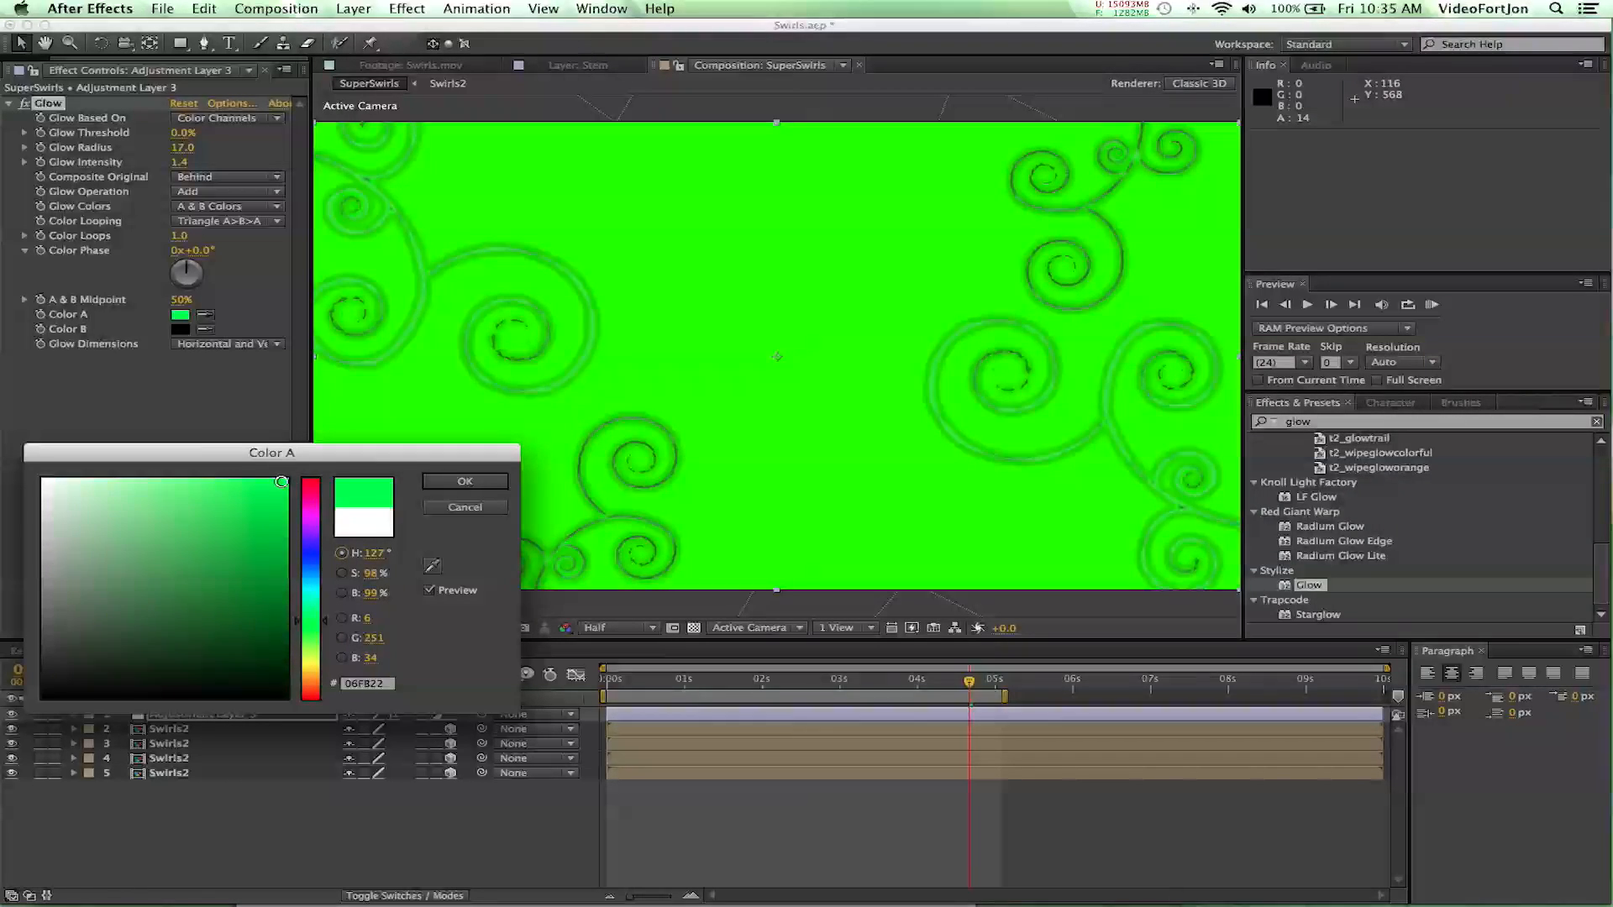
left_click(310, 622)
left_click(471, 487)
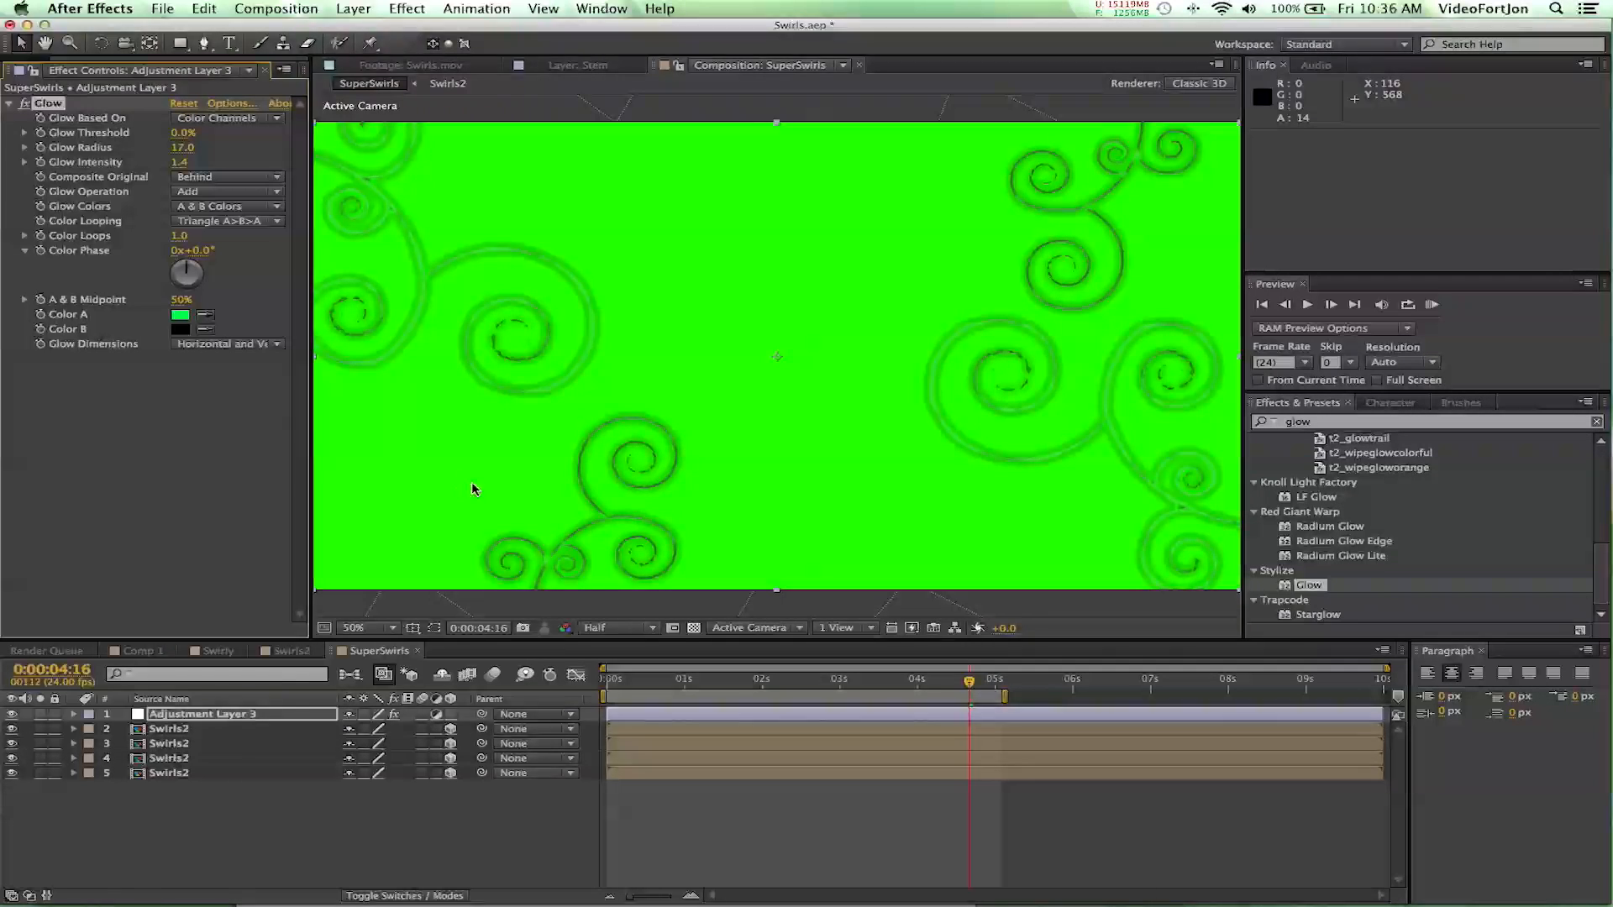
- Change the Glow's Color B to a dark yellowish green
left_click(179, 330)
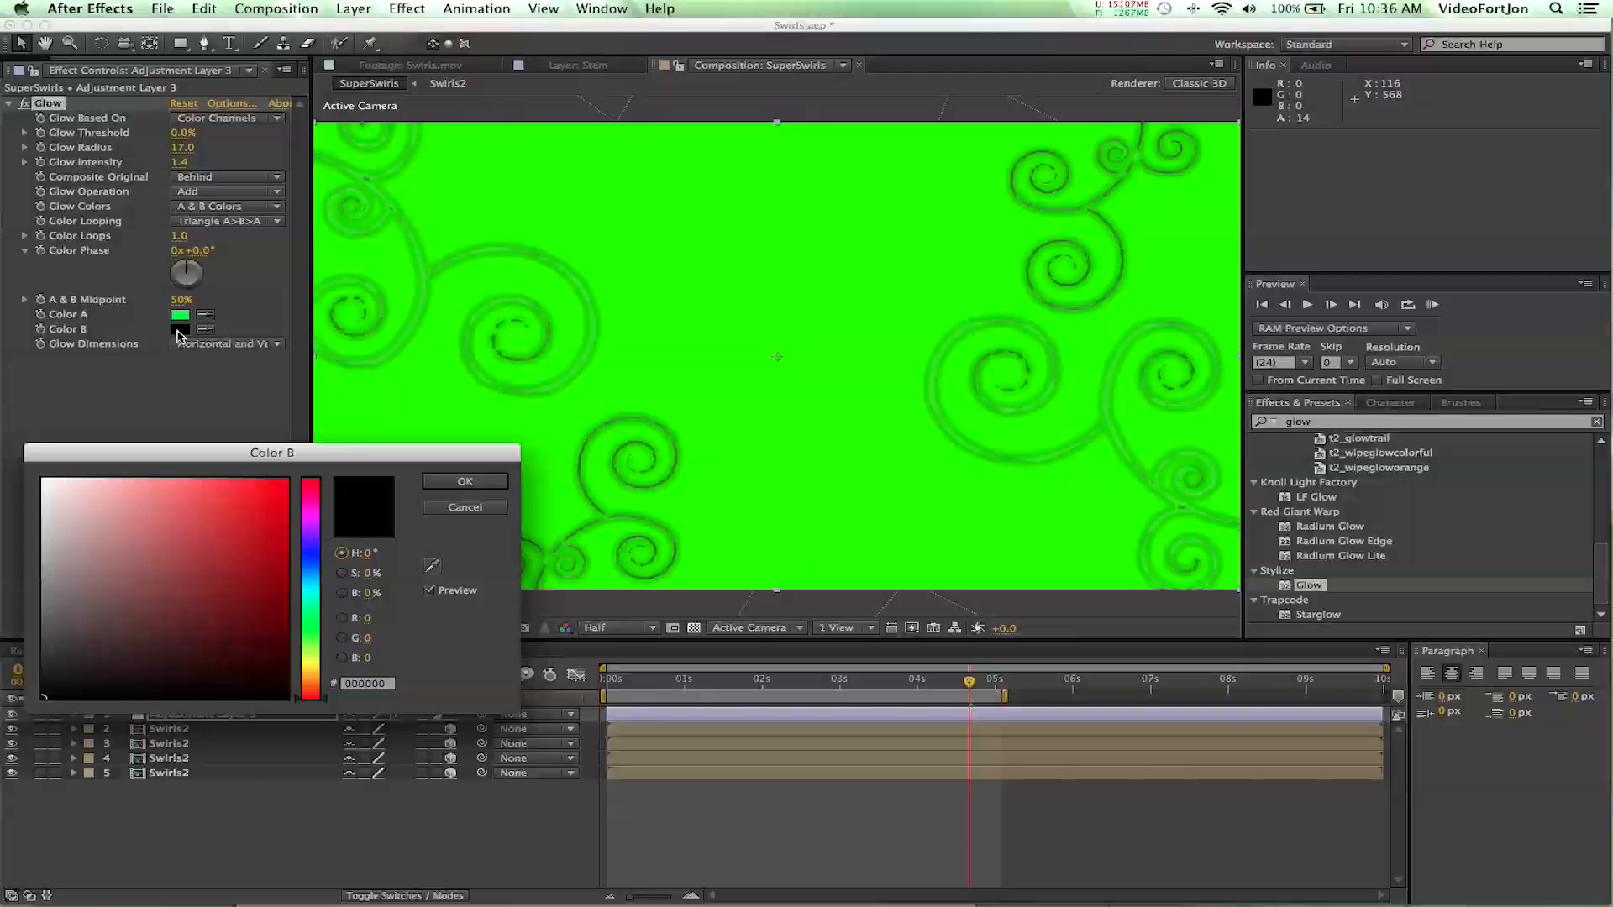
left_click(319, 652)
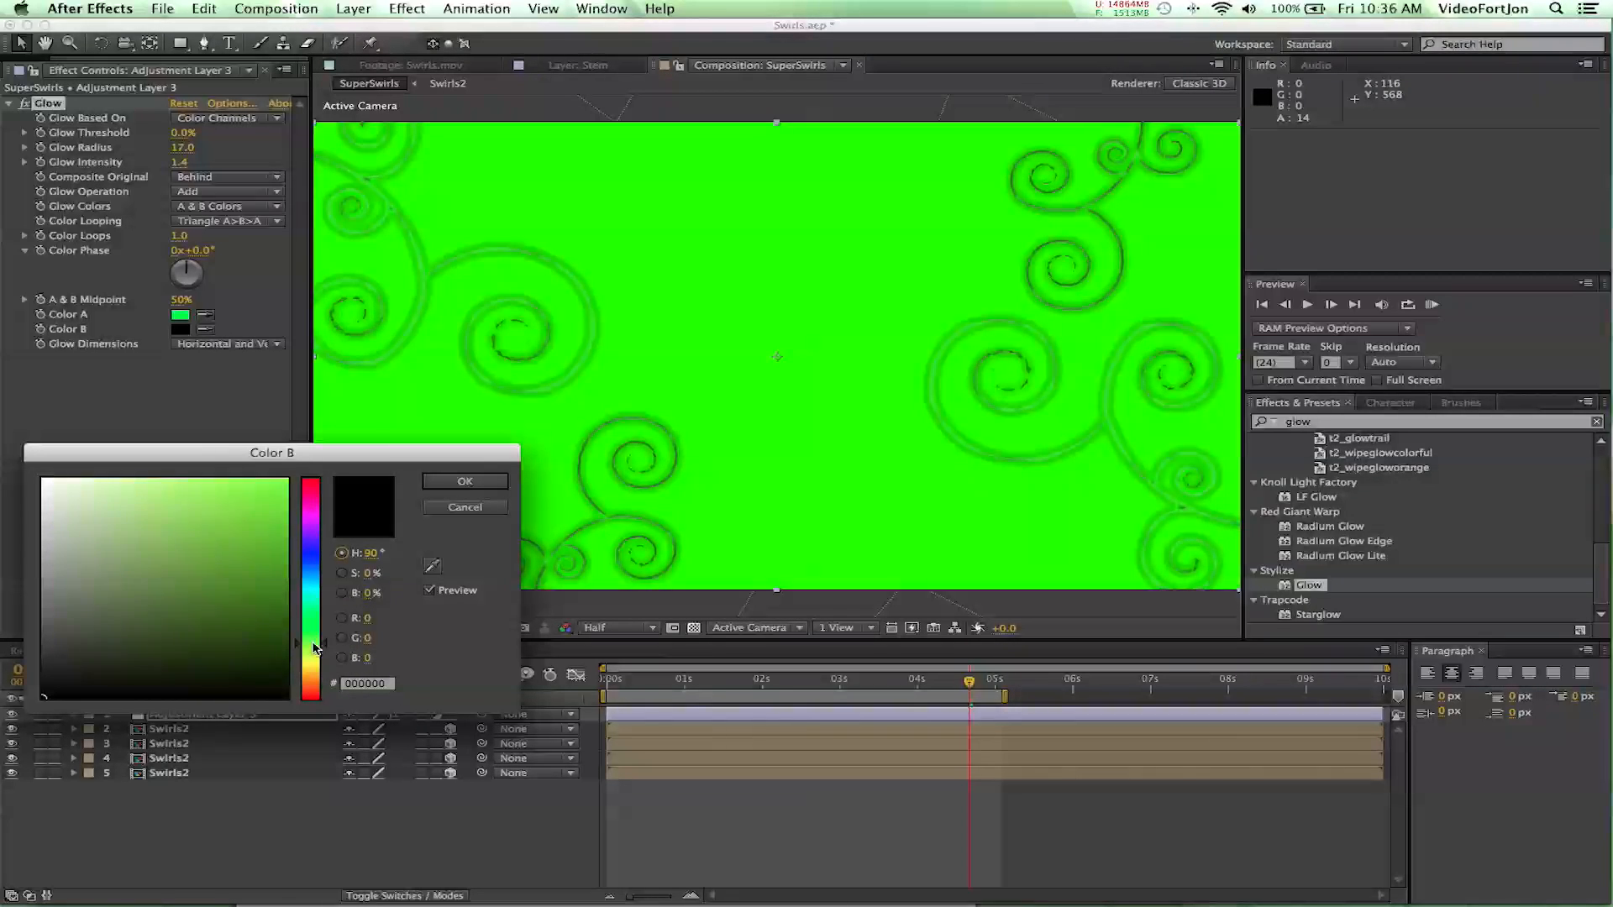
left_click_drag(283, 613, 286, 626)
left_click(465, 481)
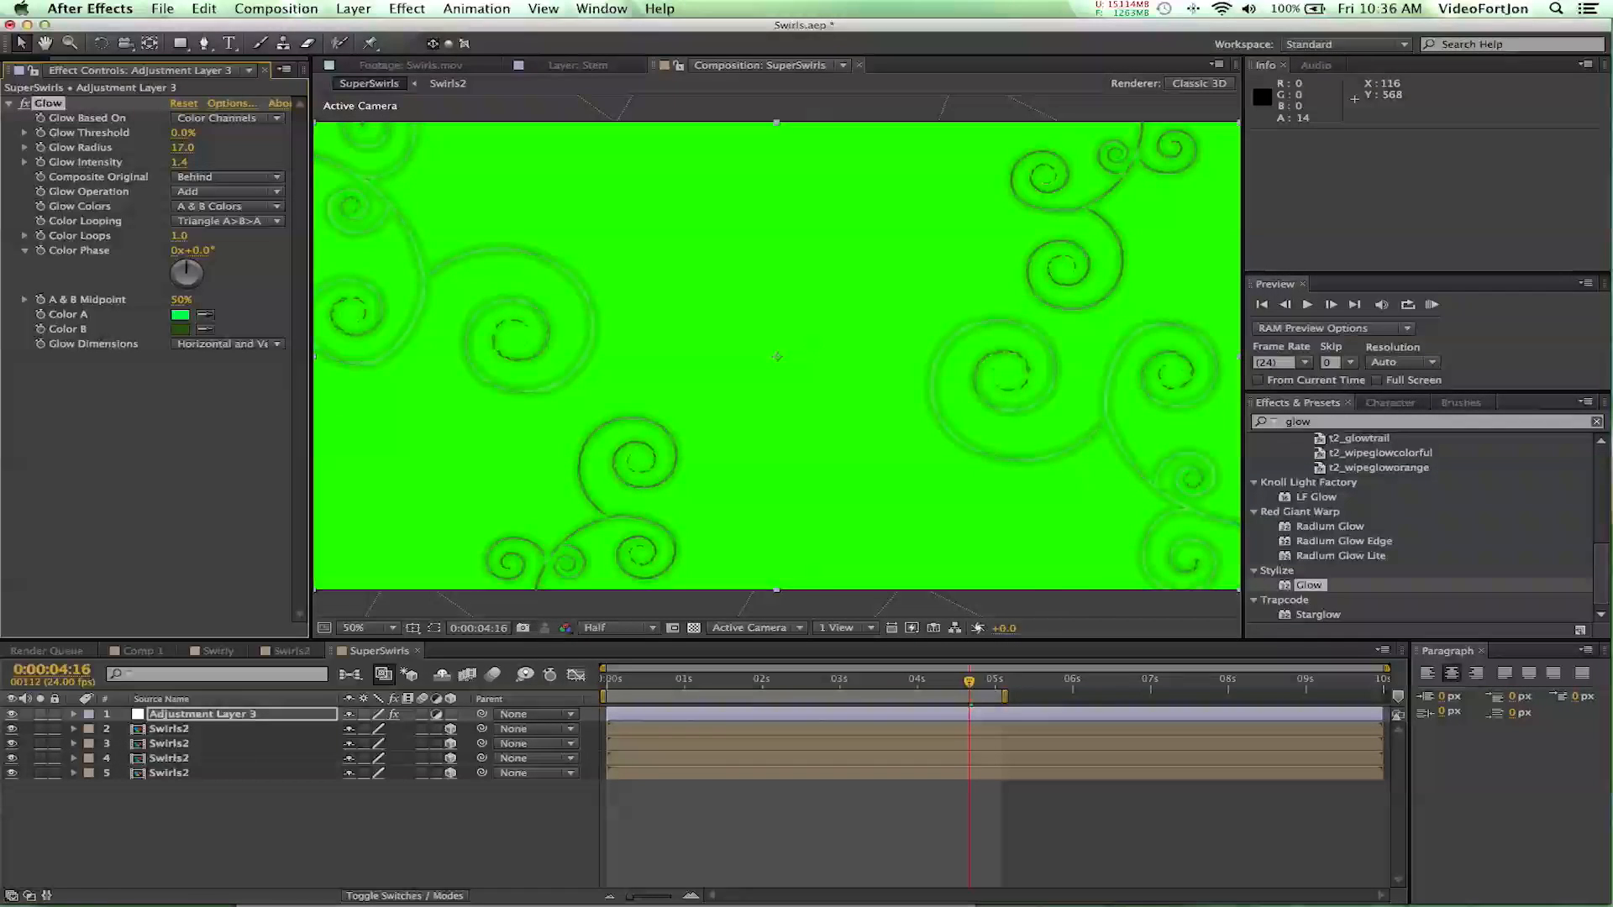
- Create a black 1920 x 1080 solid named BKG and move it beneath all the Swirls2 layers
left_click(354, 8)
mouse_move(372, 34)
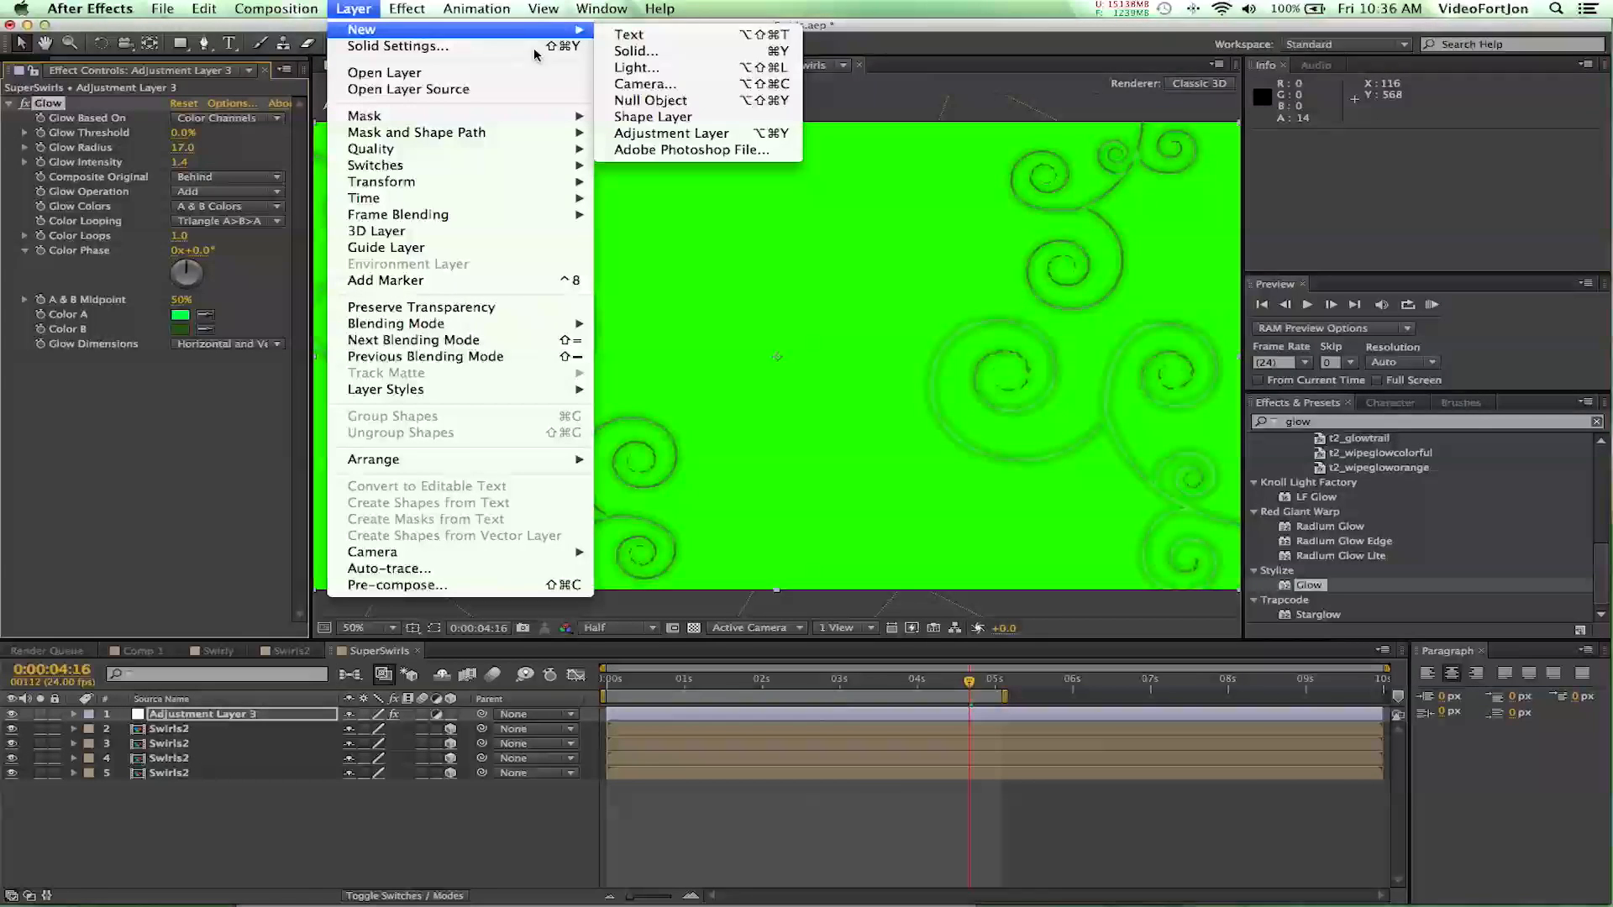
left_click(632, 50)
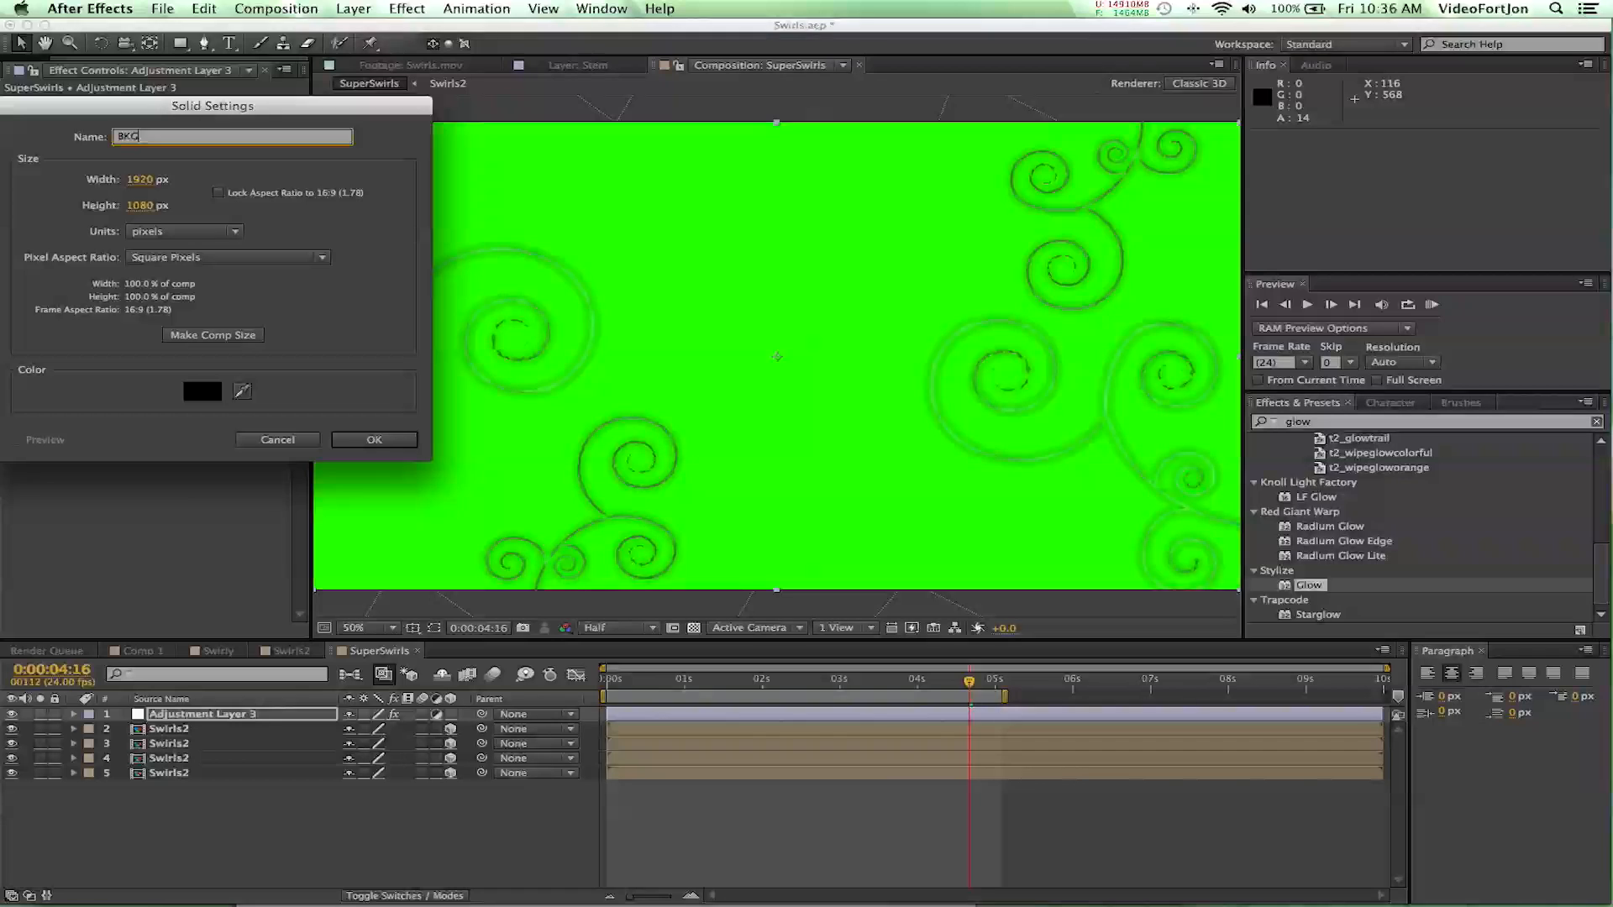
key("Return")
left_click_drag(152, 713, 154, 819)
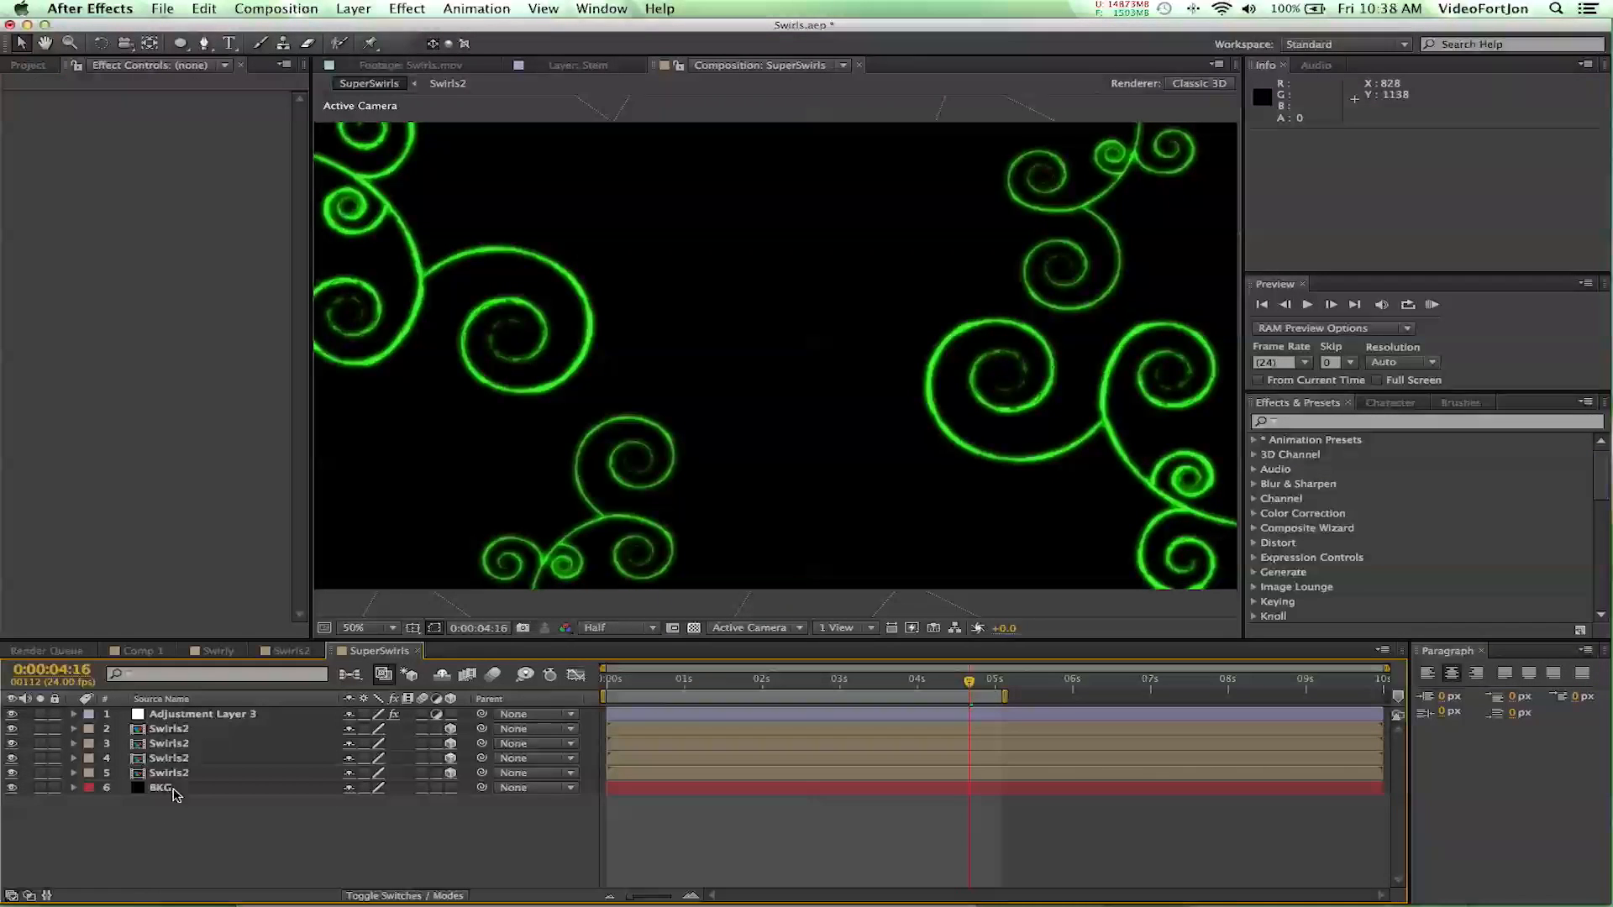
left_click(159, 787)
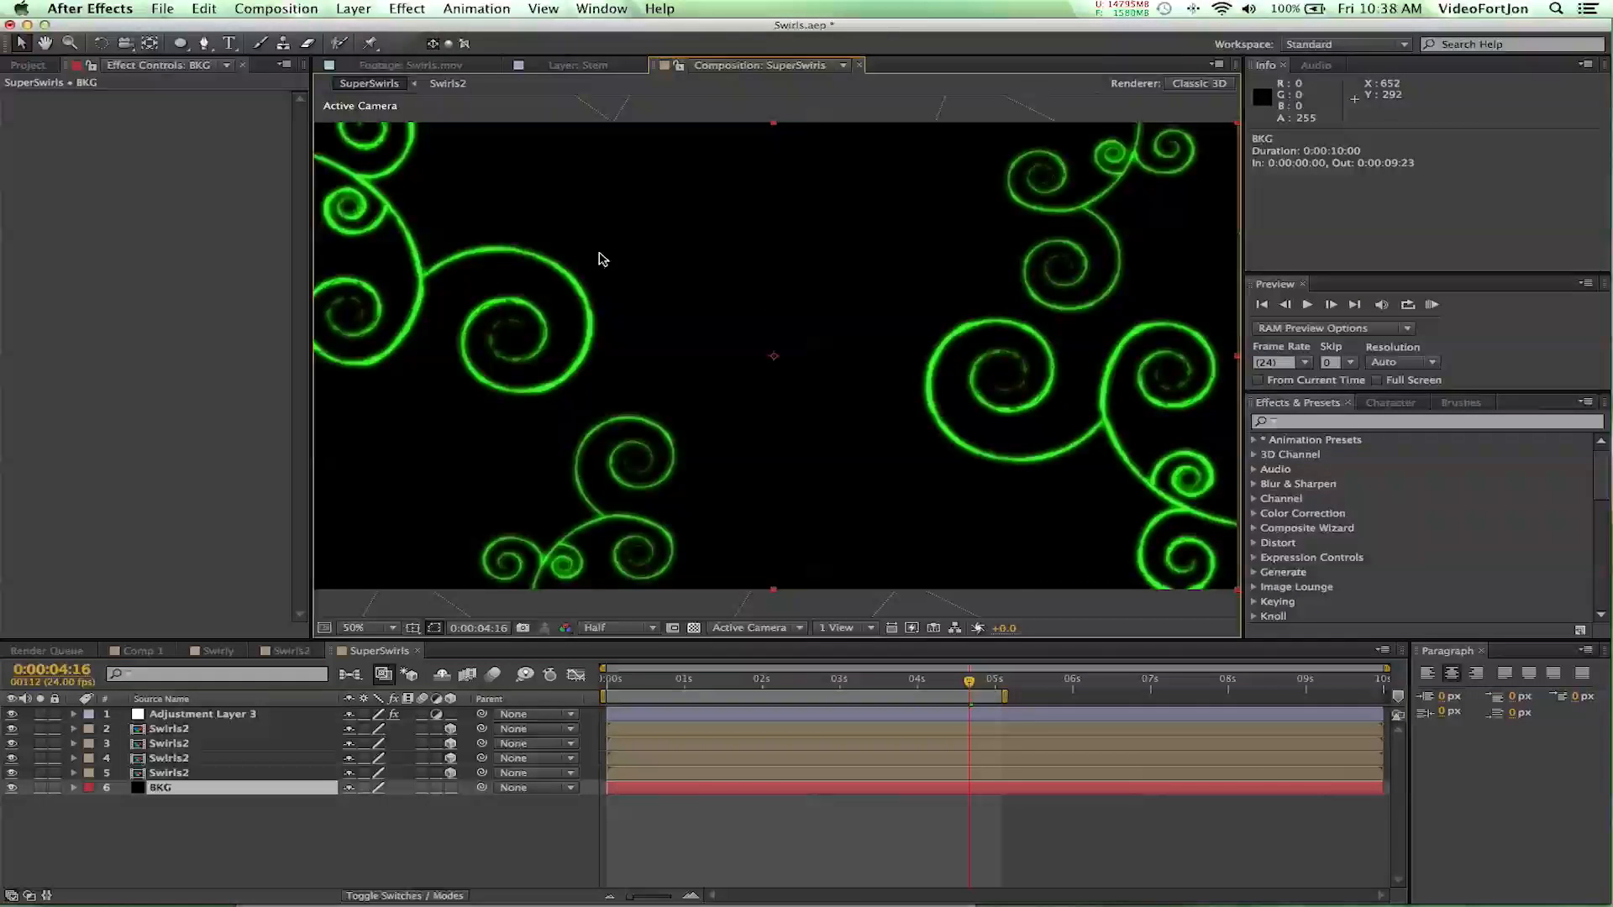
- Play the glowing swirls from the first frame, stop playback, and start a RAM preview of the work area
left_click(606, 678)
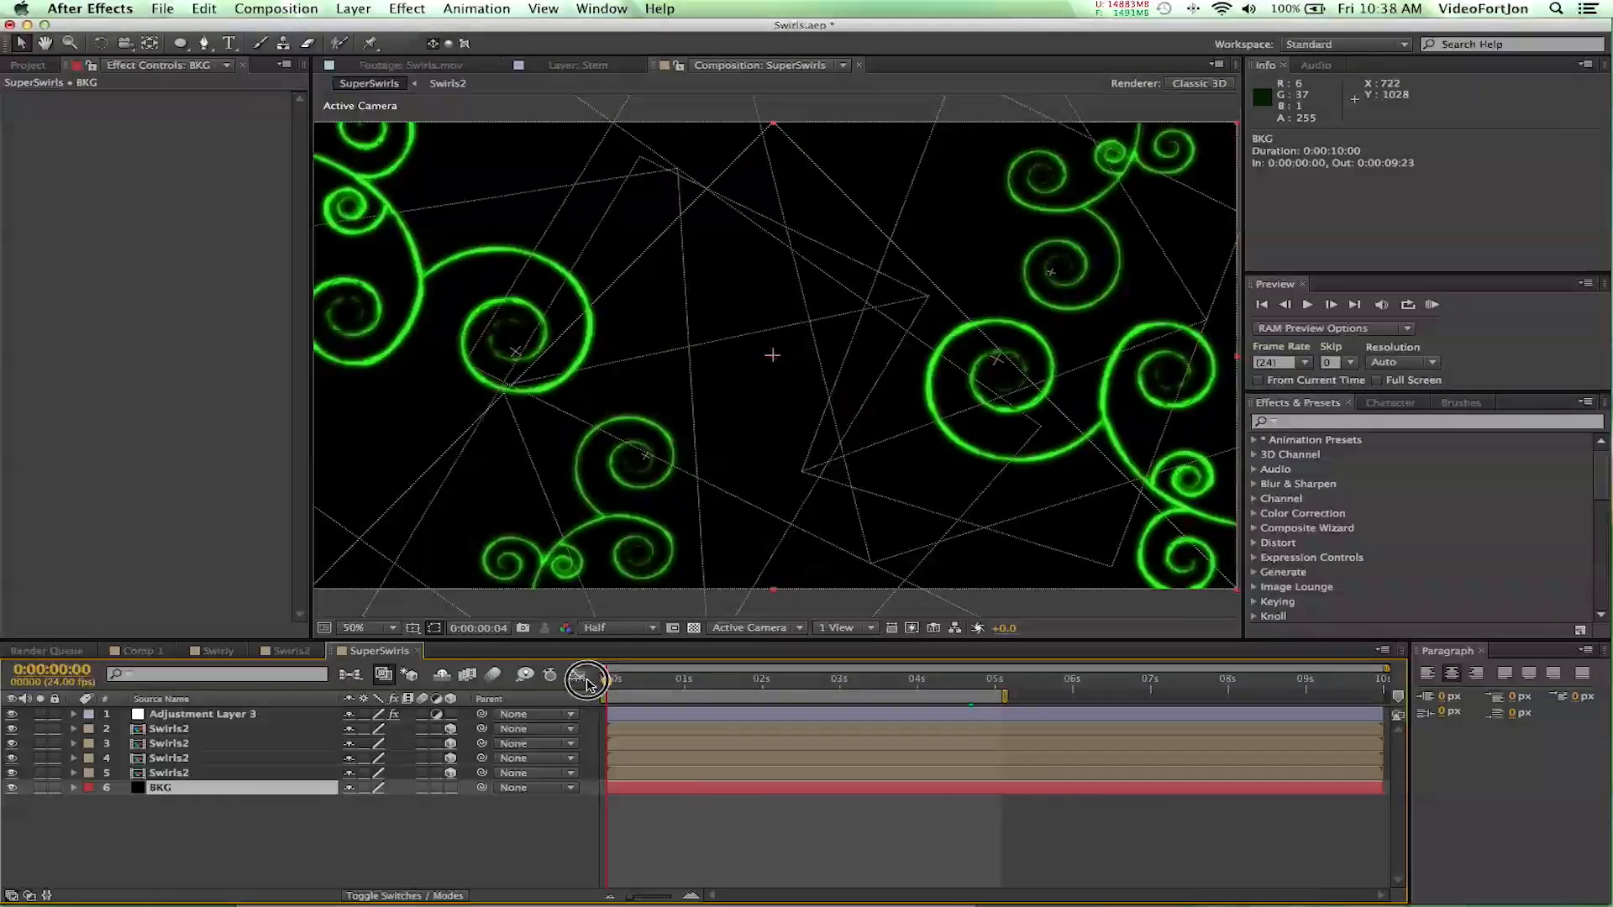
key("space")
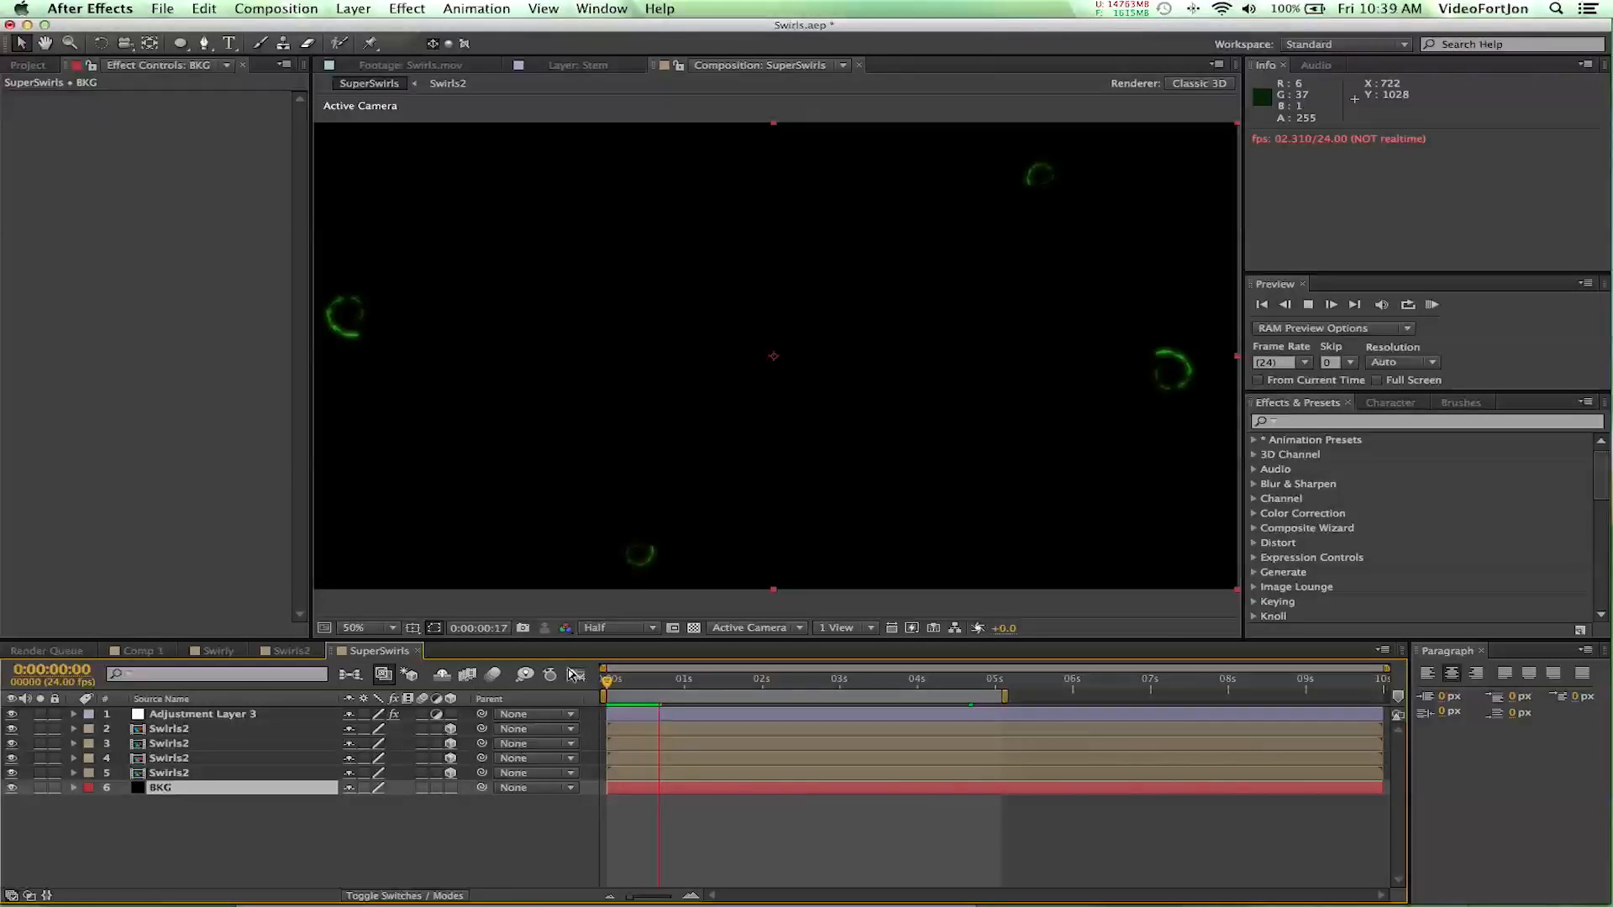
key("space")
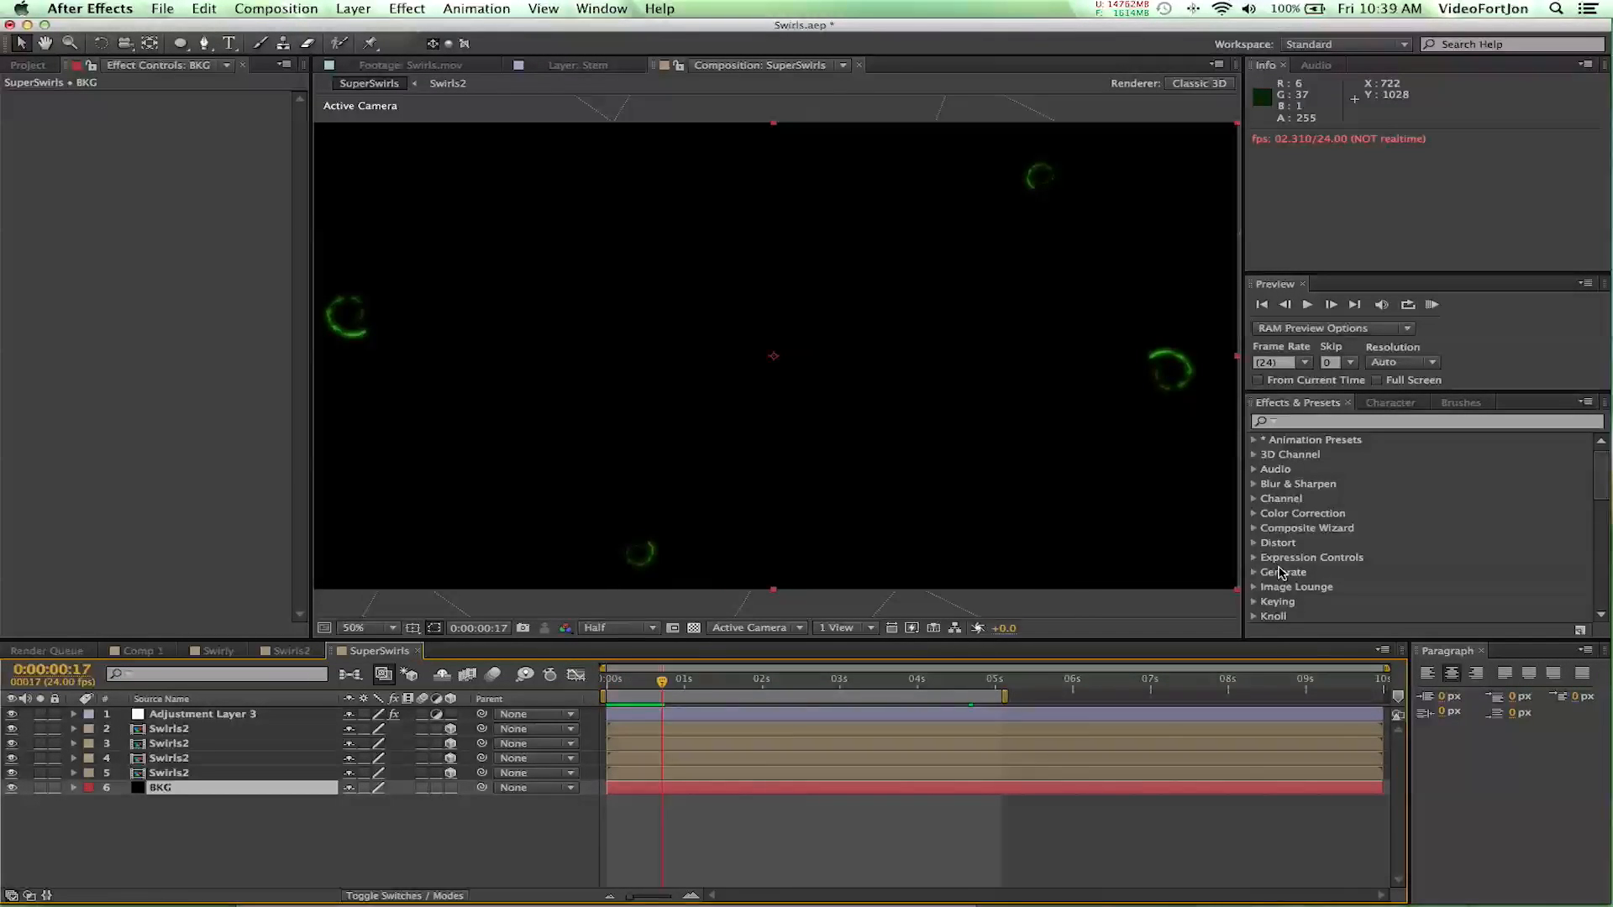
left_click(1431, 310)
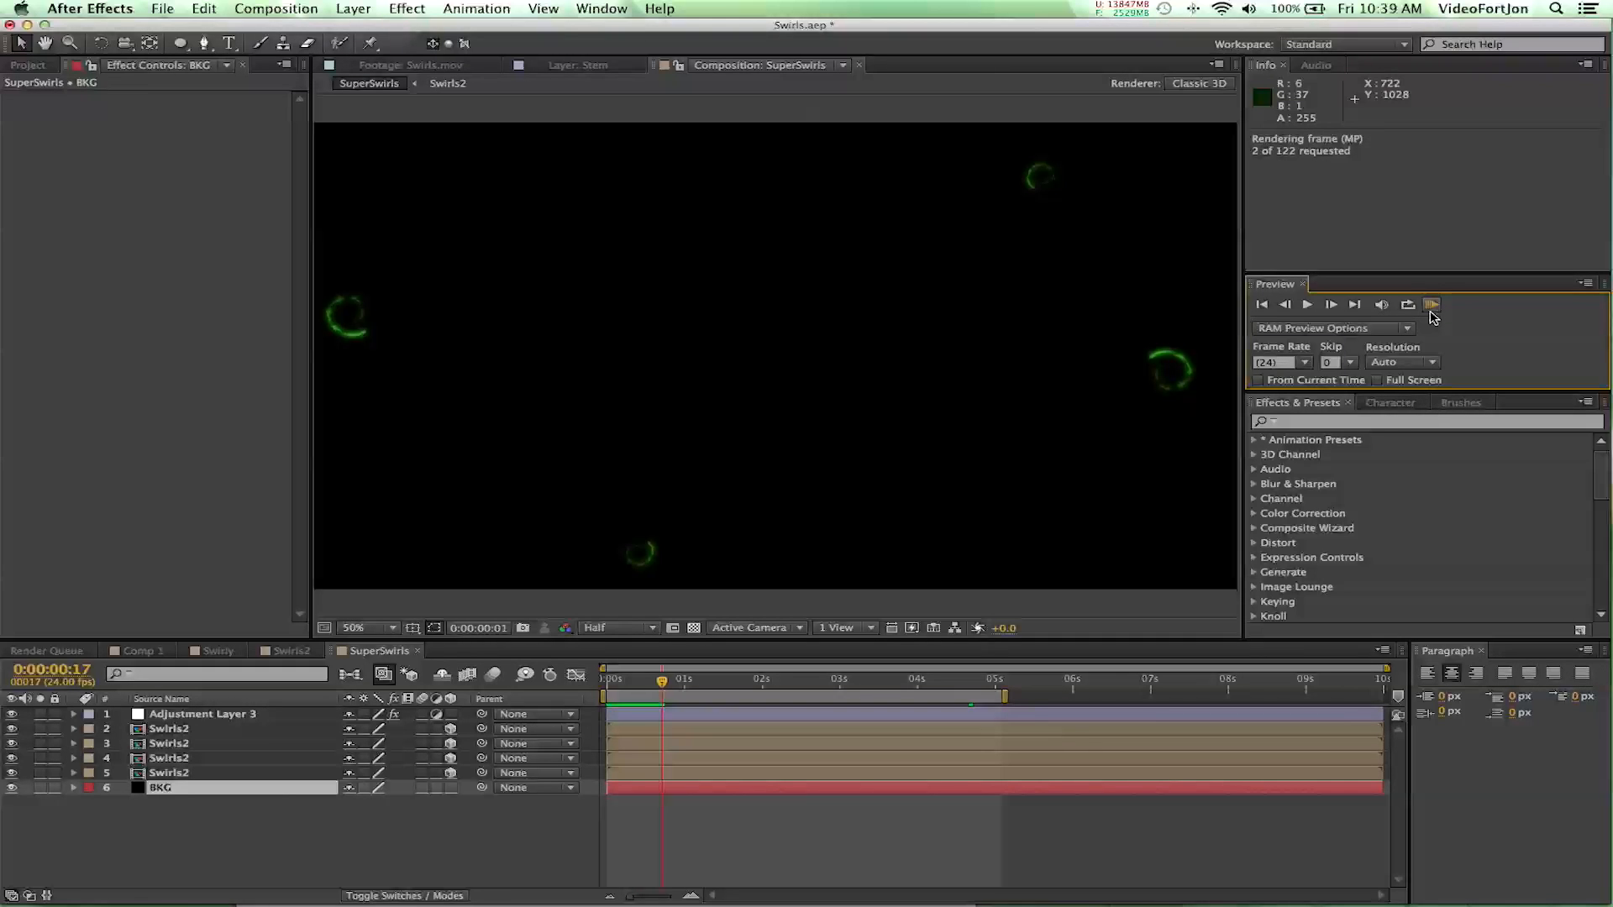